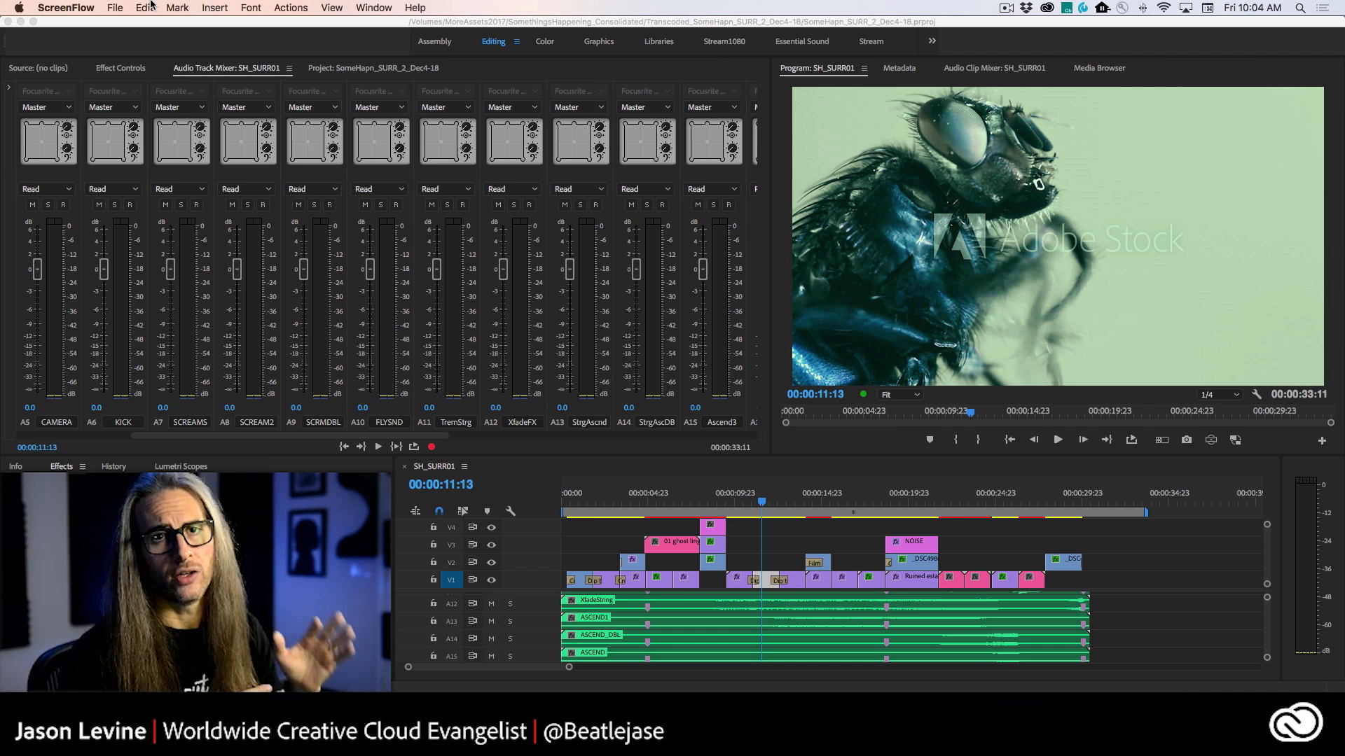
# Step: Open the Edit in Adobe Audition settings for the whole SH_SURR01 sequence
pyautogui.click(151, 5)
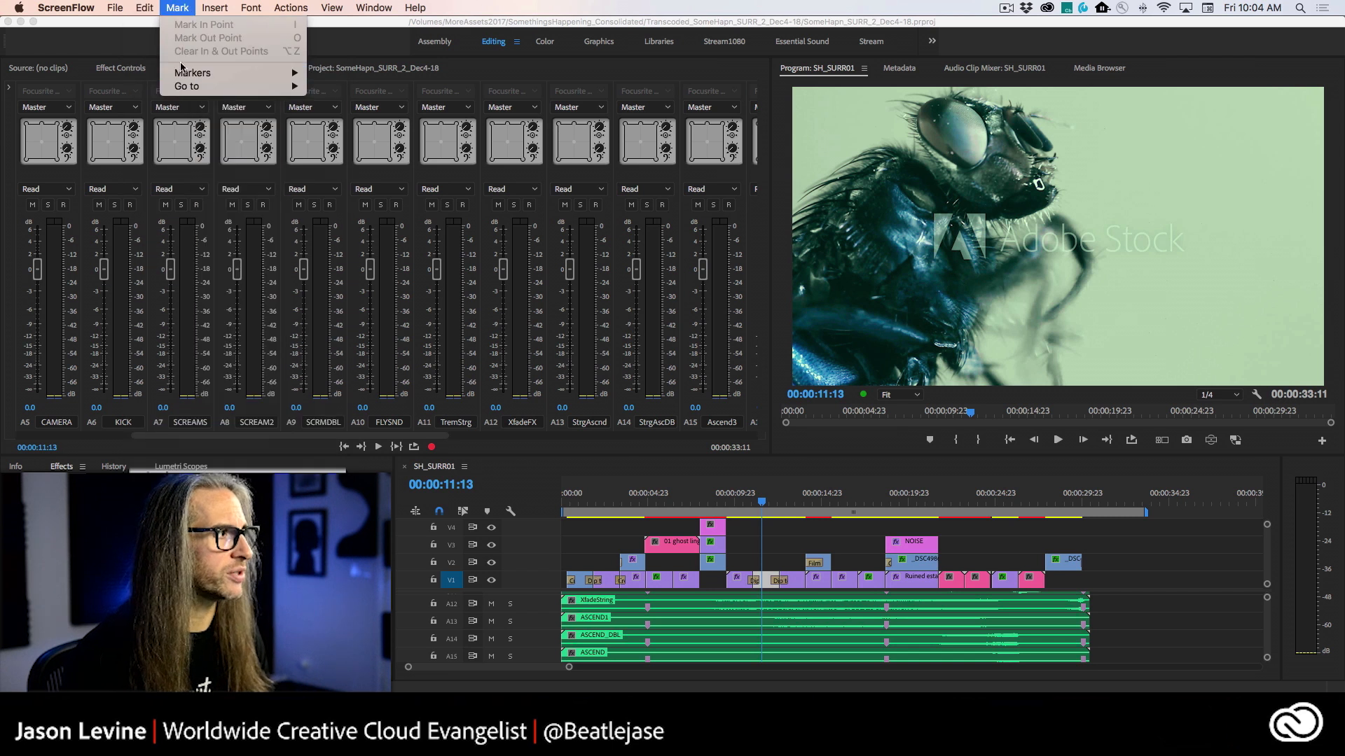
pyautogui.click(156, 5)
pyautogui.click(437, 463)
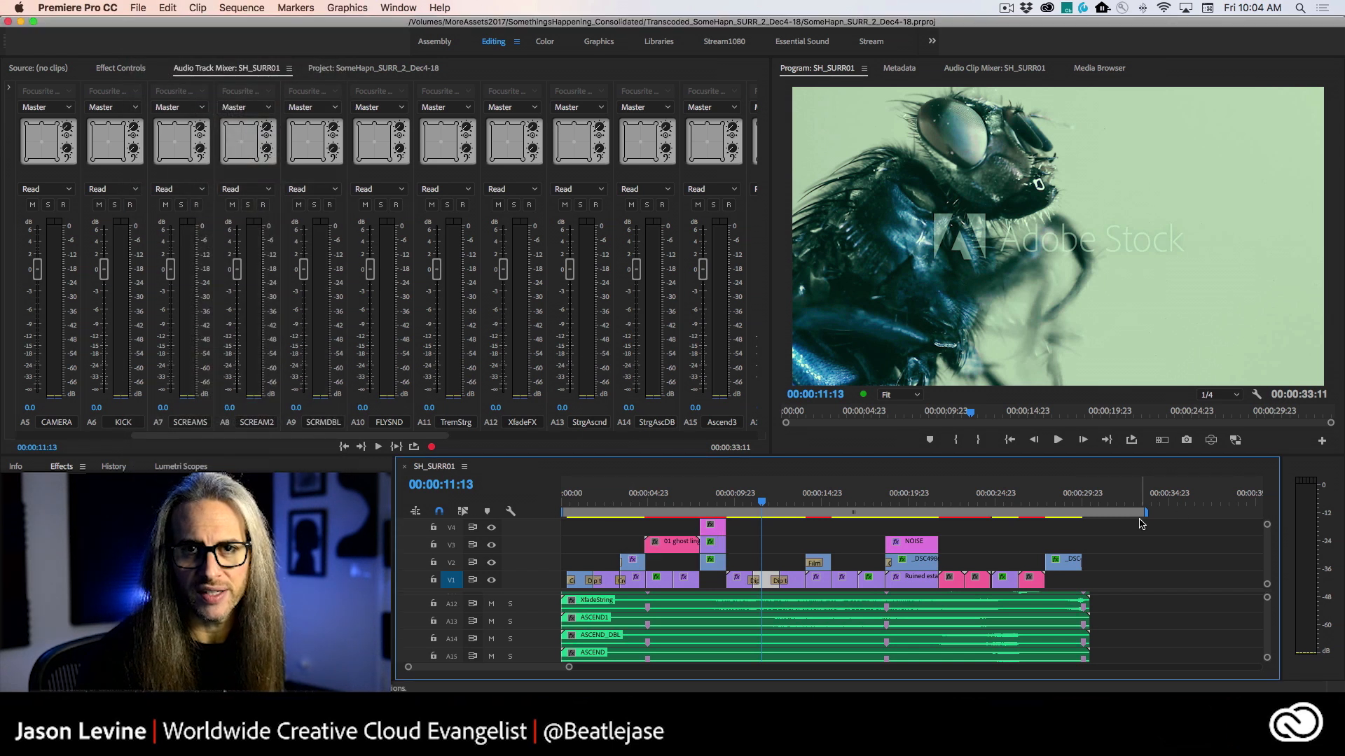
pyautogui.click(138, 7)
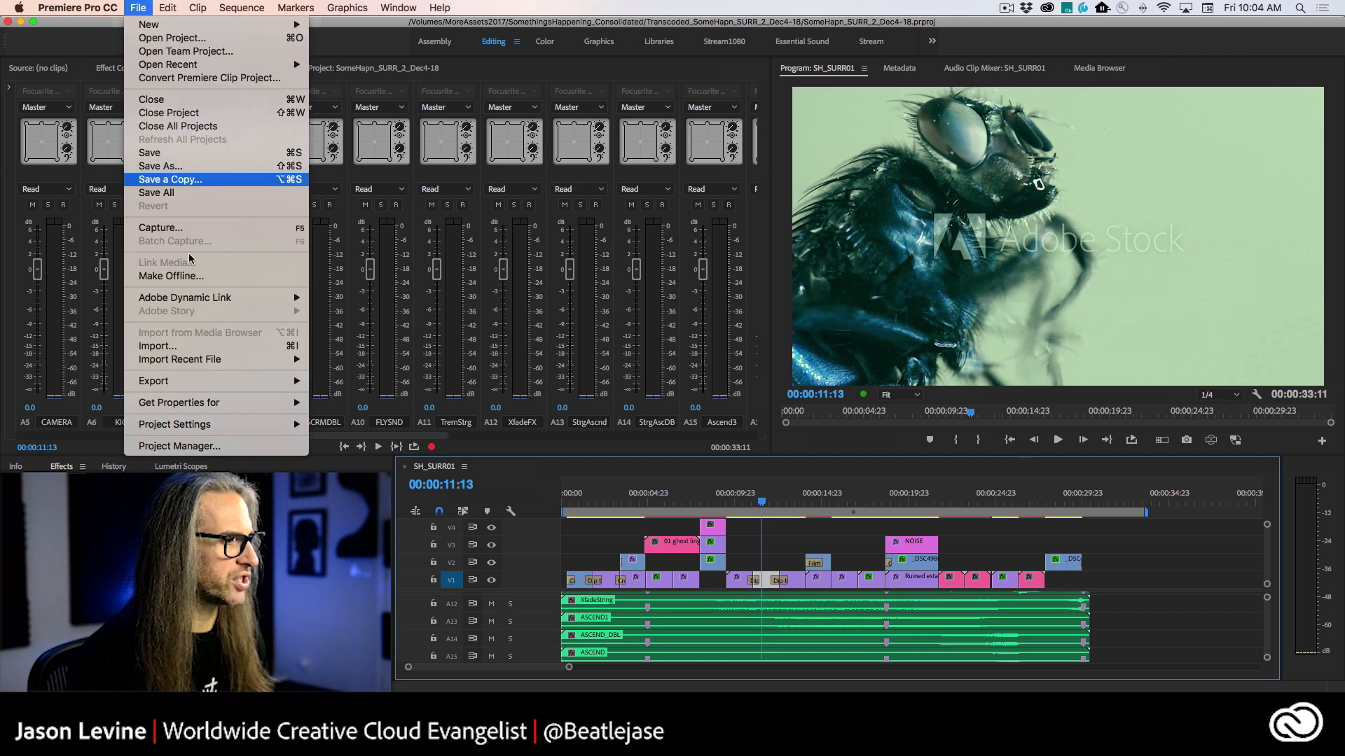
pyautogui.moveTo(167, 7)
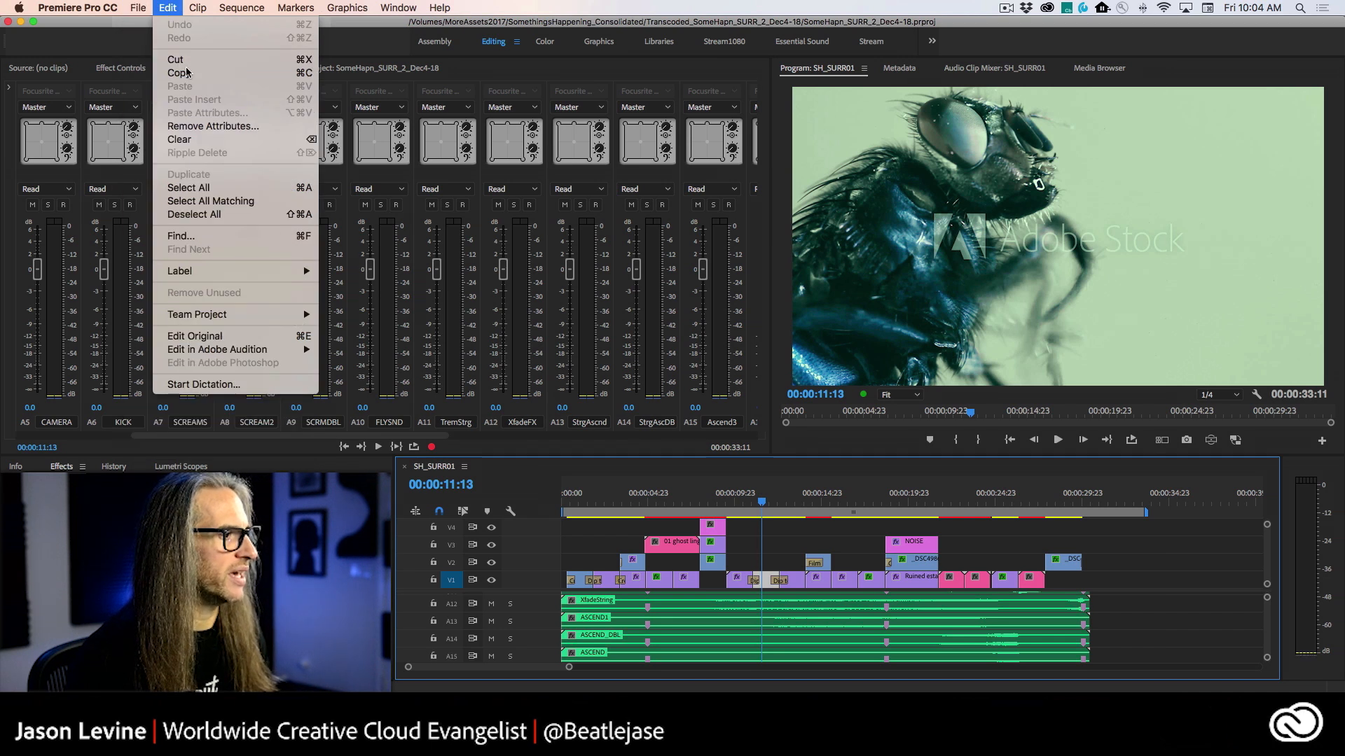
pyautogui.moveTo(157, 351)
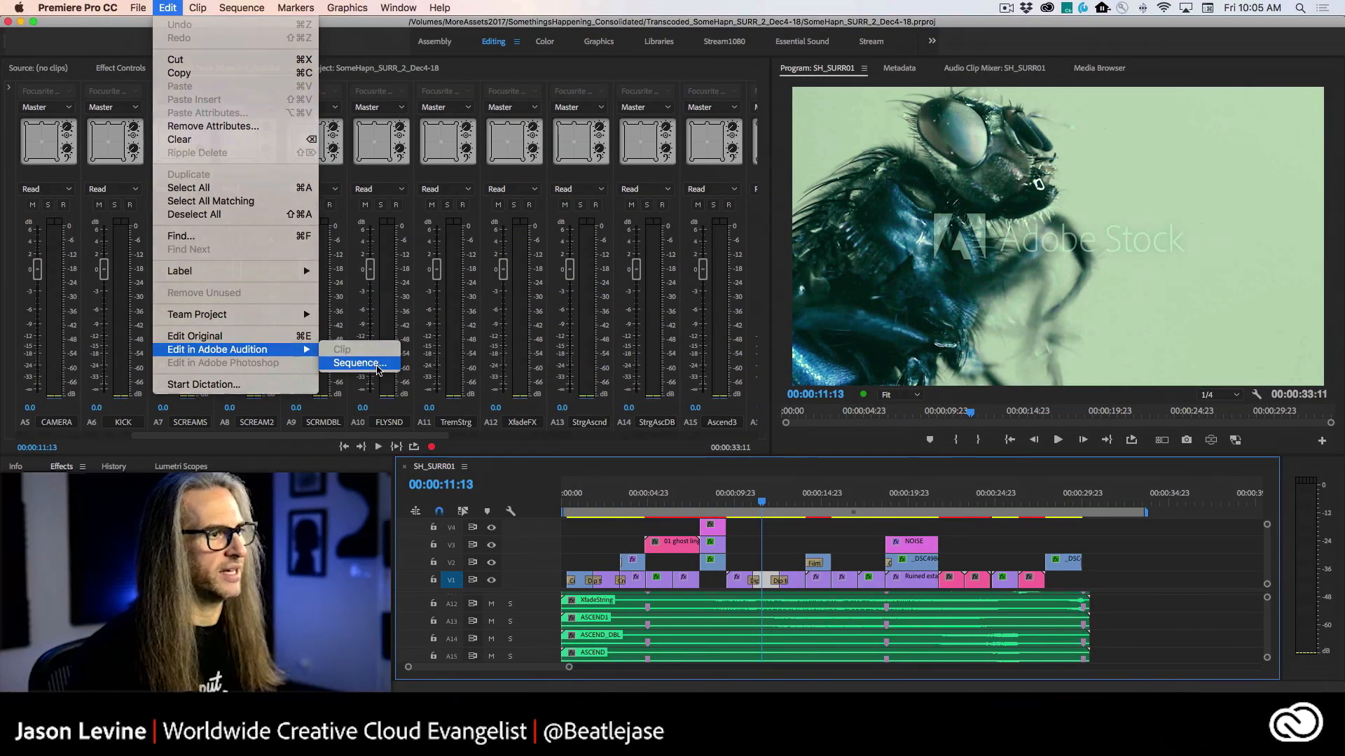
pyautogui.click(619, 381)
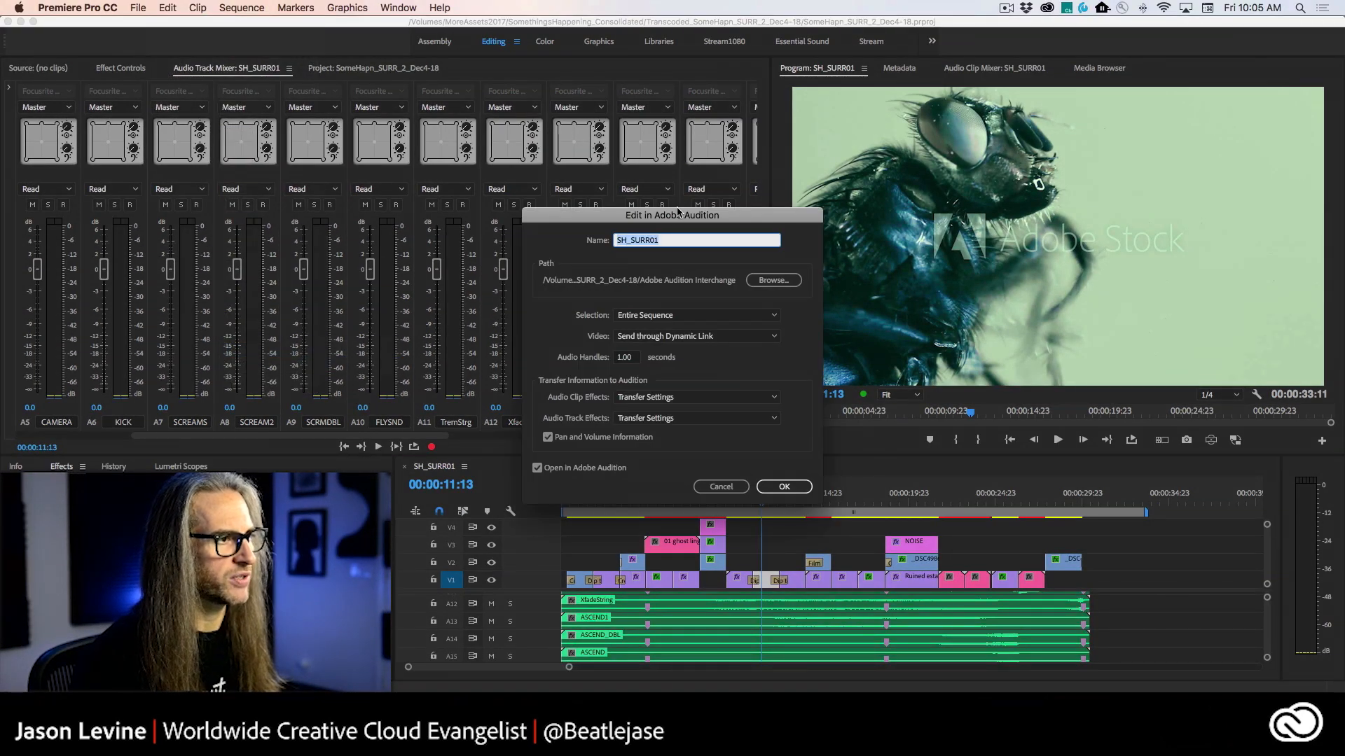
# Step: Examine the choices for Selection and Audio Clip Effects, and dismiss the Audition transfer settings without sending the sequence
pyautogui.moveTo(677, 210); pyautogui.dragTo(699, 156)
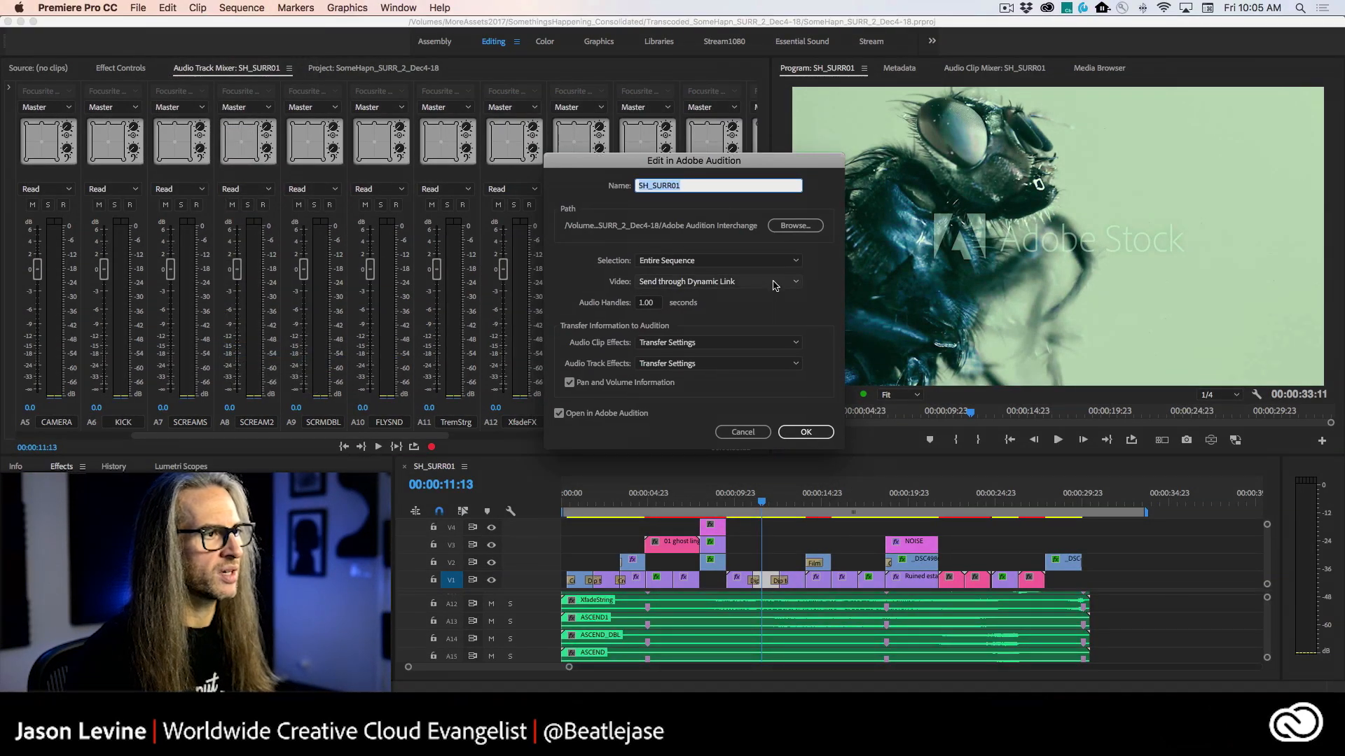
pyautogui.click(751, 263)
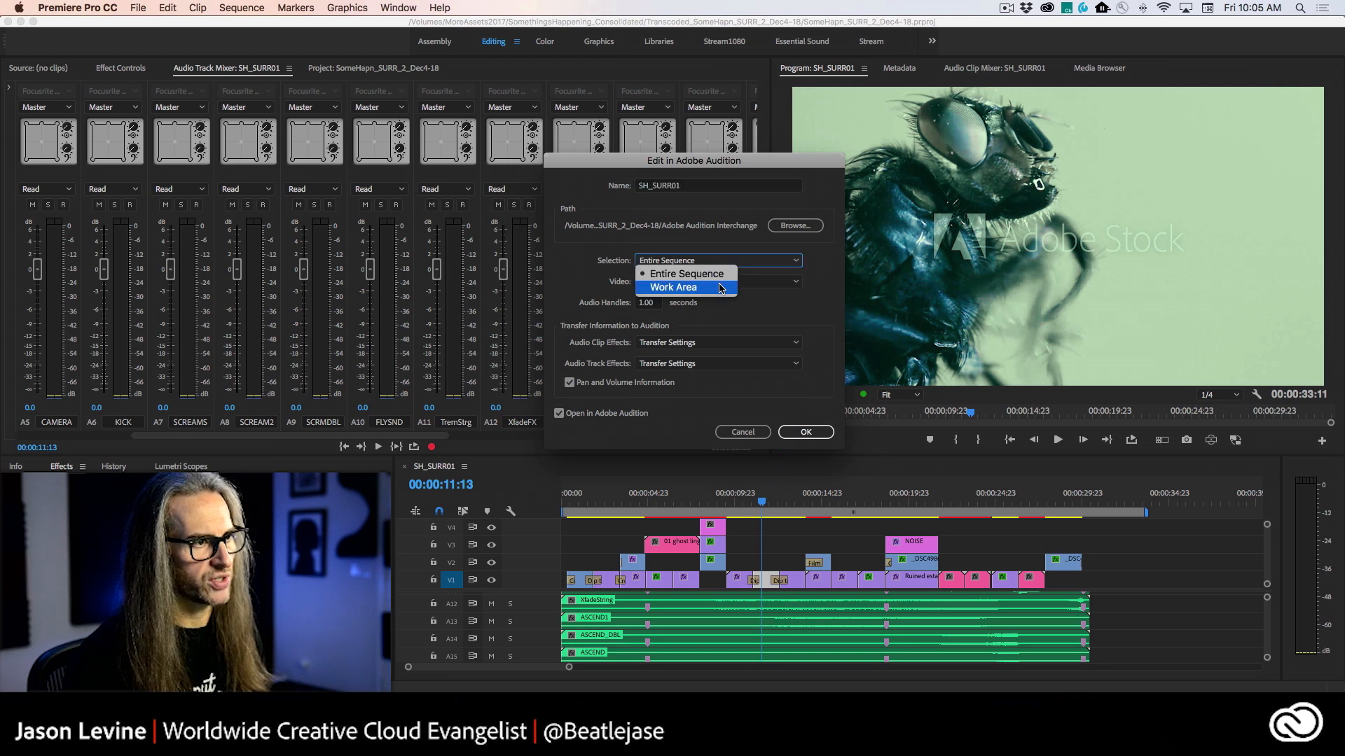
pyautogui.click(720, 256)
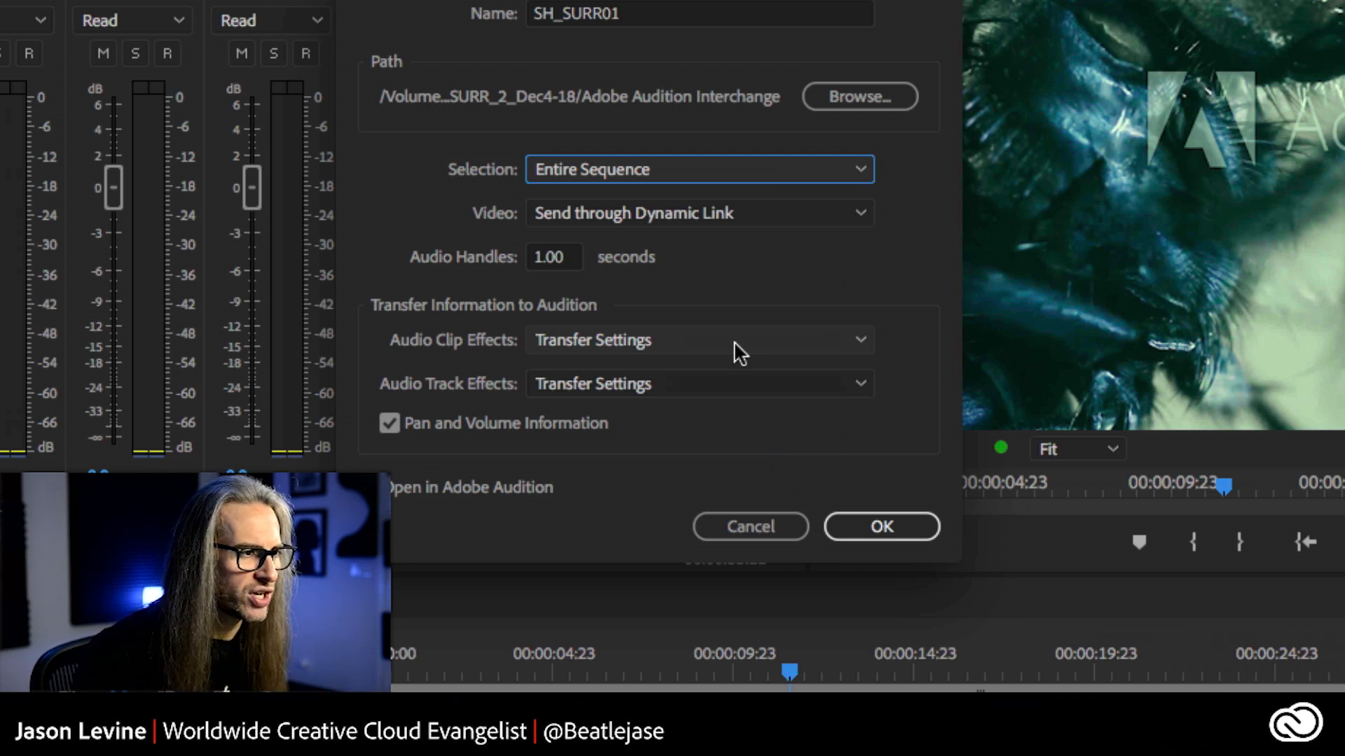
pyautogui.click(734, 343)
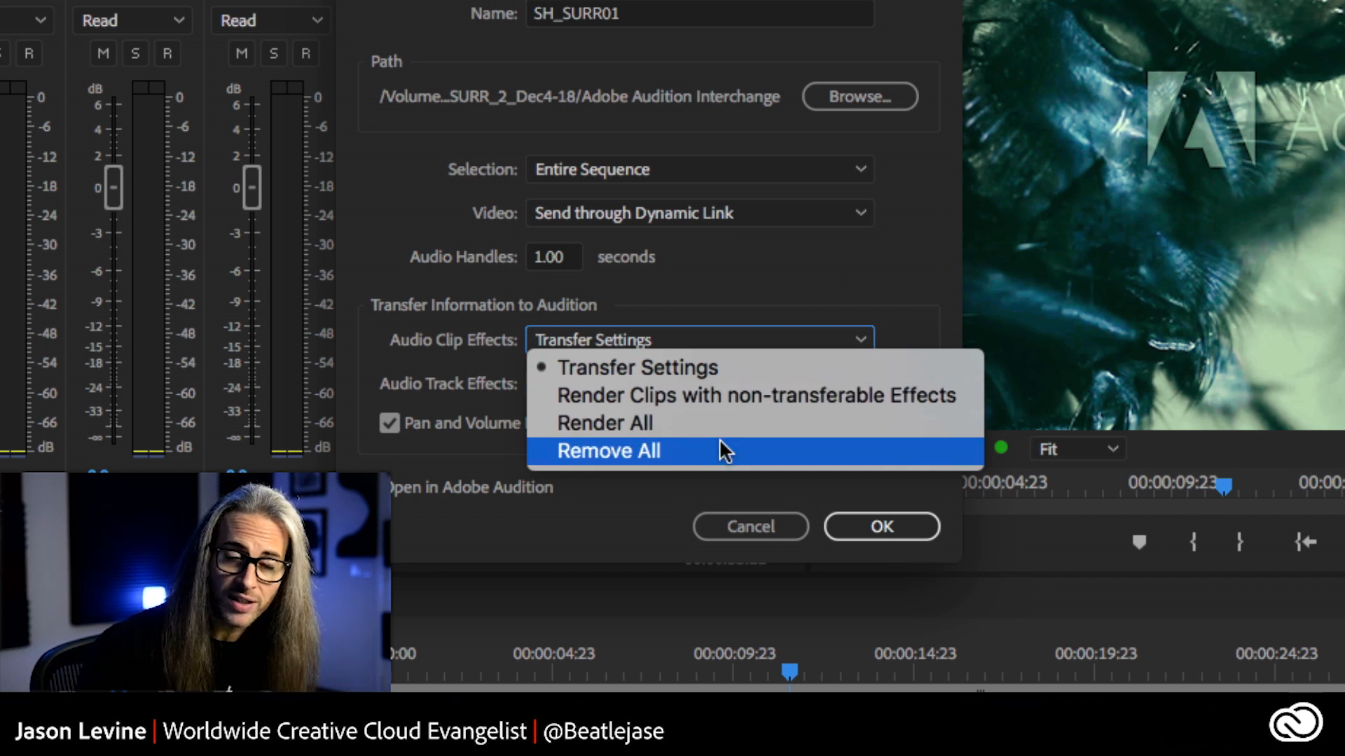
pyautogui.click(752, 331)
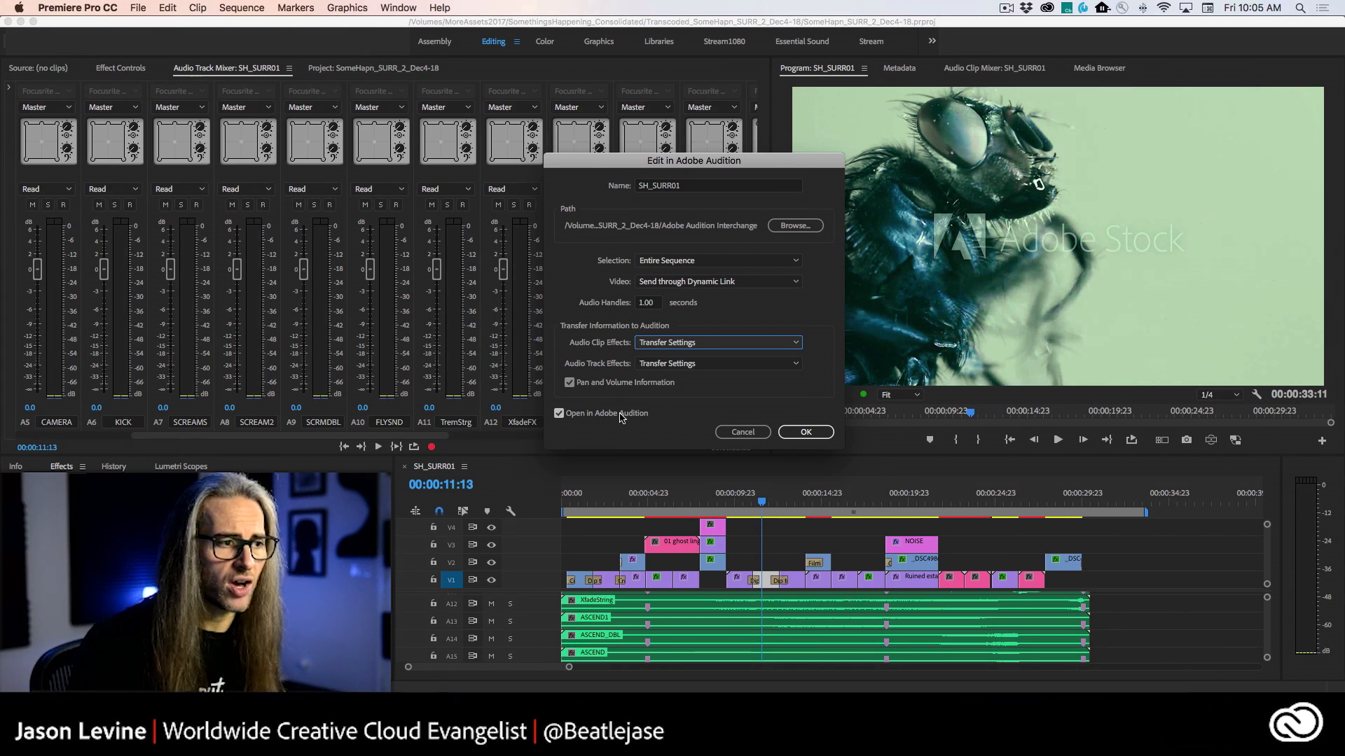
pyautogui.click(761, 435)
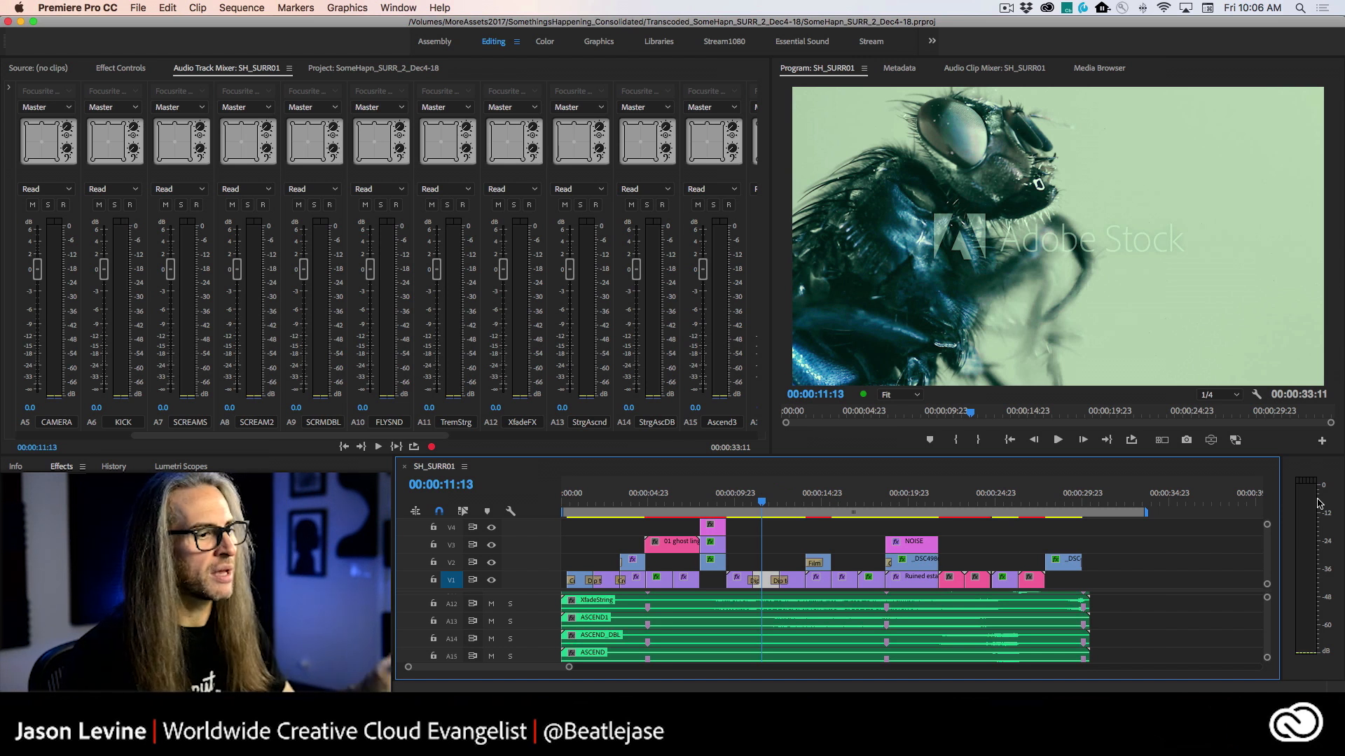
# Step: Switch to Adobe Audition with the SomethingHappening_Mix06_ReScore multitrack session
pyautogui.press('super+Tab')
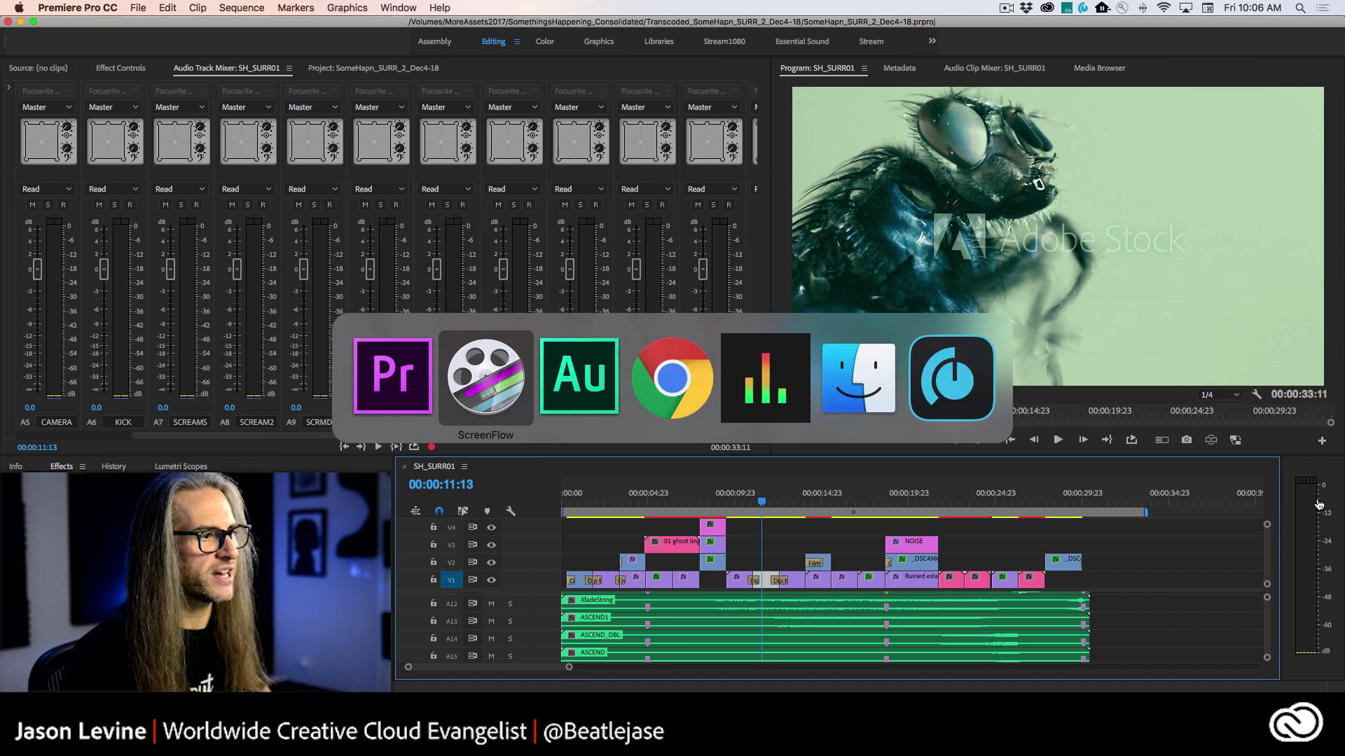
pyautogui.press('super+Tab')
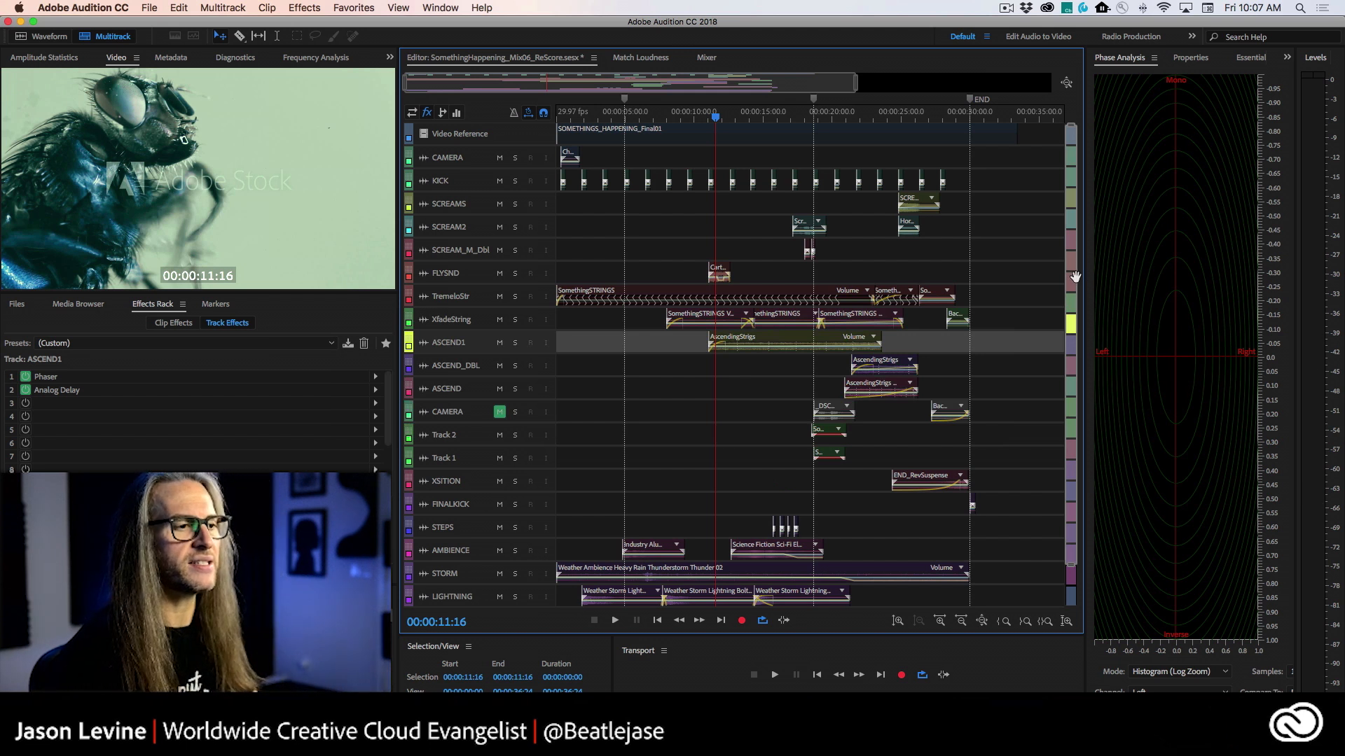
pyautogui.moveTo(1064, 263); pyautogui.dragTo(1063, 203)
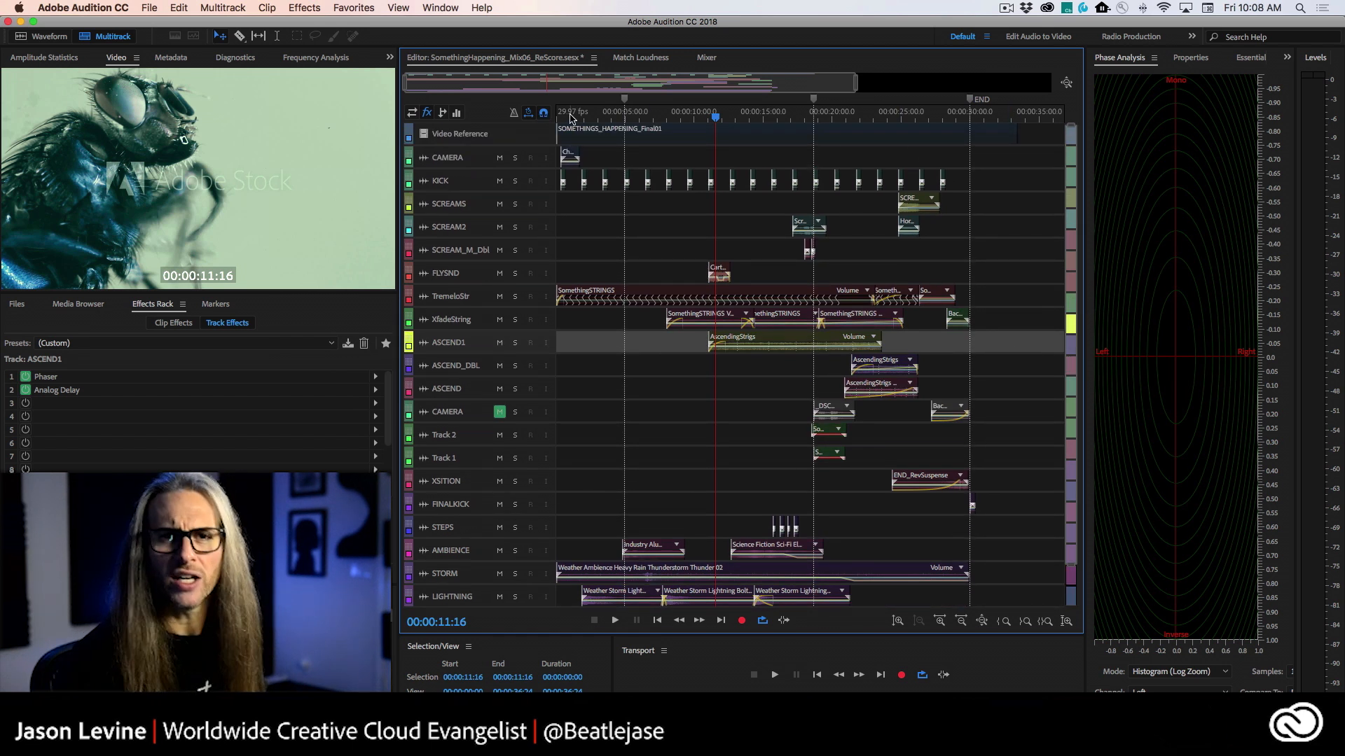
# Step: Play the multitrack session from its beginning through past the END marker, and stop playback
pyautogui.moveTo(570, 115); pyautogui.dragTo(502, 111)
pyautogui.press('space')
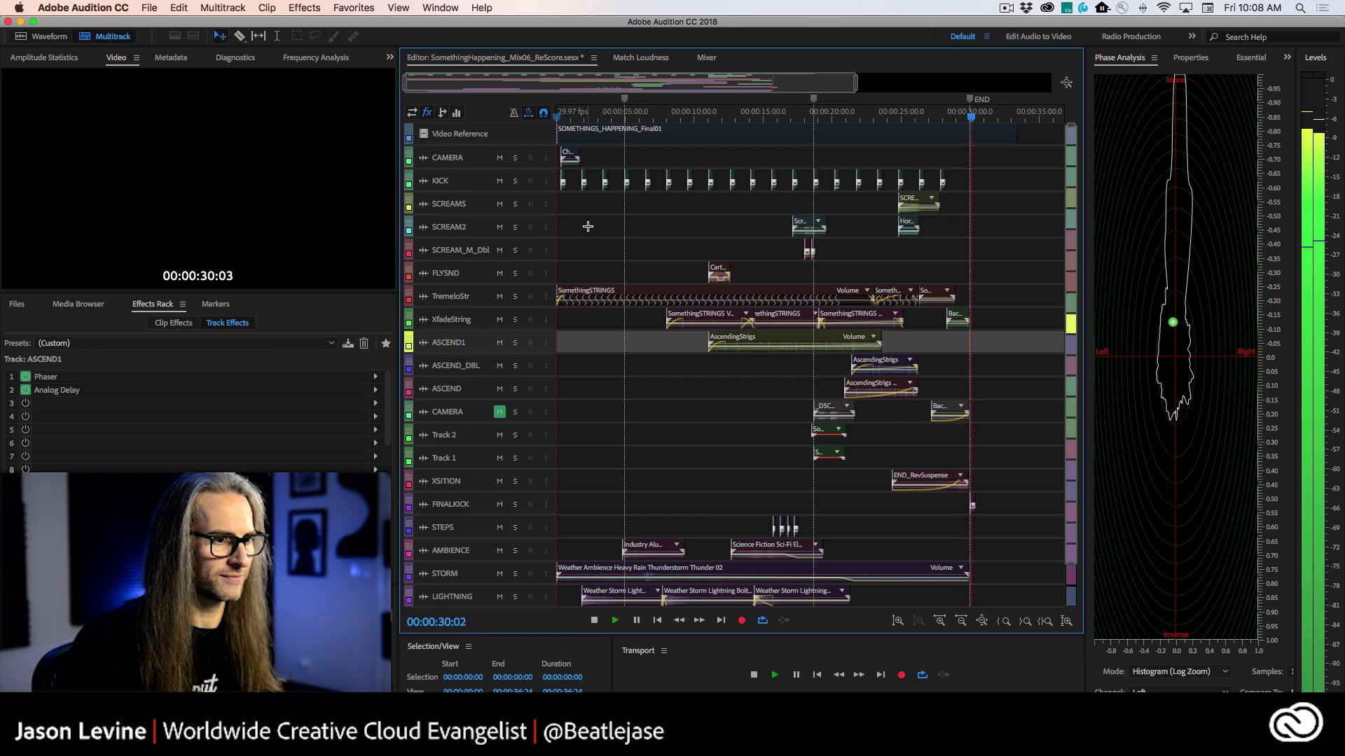
pyautogui.press('space')
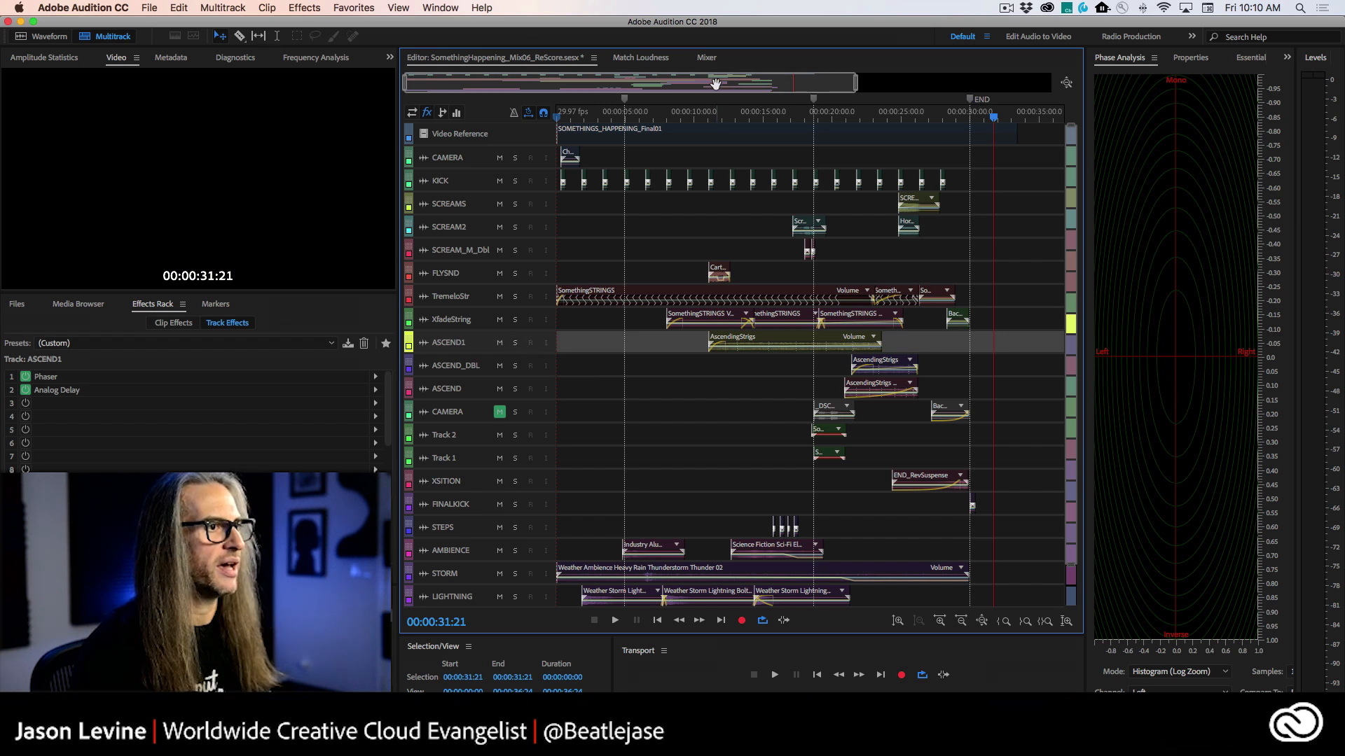
# Step: Place the playhead at about 00:00:11:08 and enlarge the ASCEND1 track until its effects list is shown
pyautogui.moveTo(703, 118); pyautogui.dragTo(712, 120)
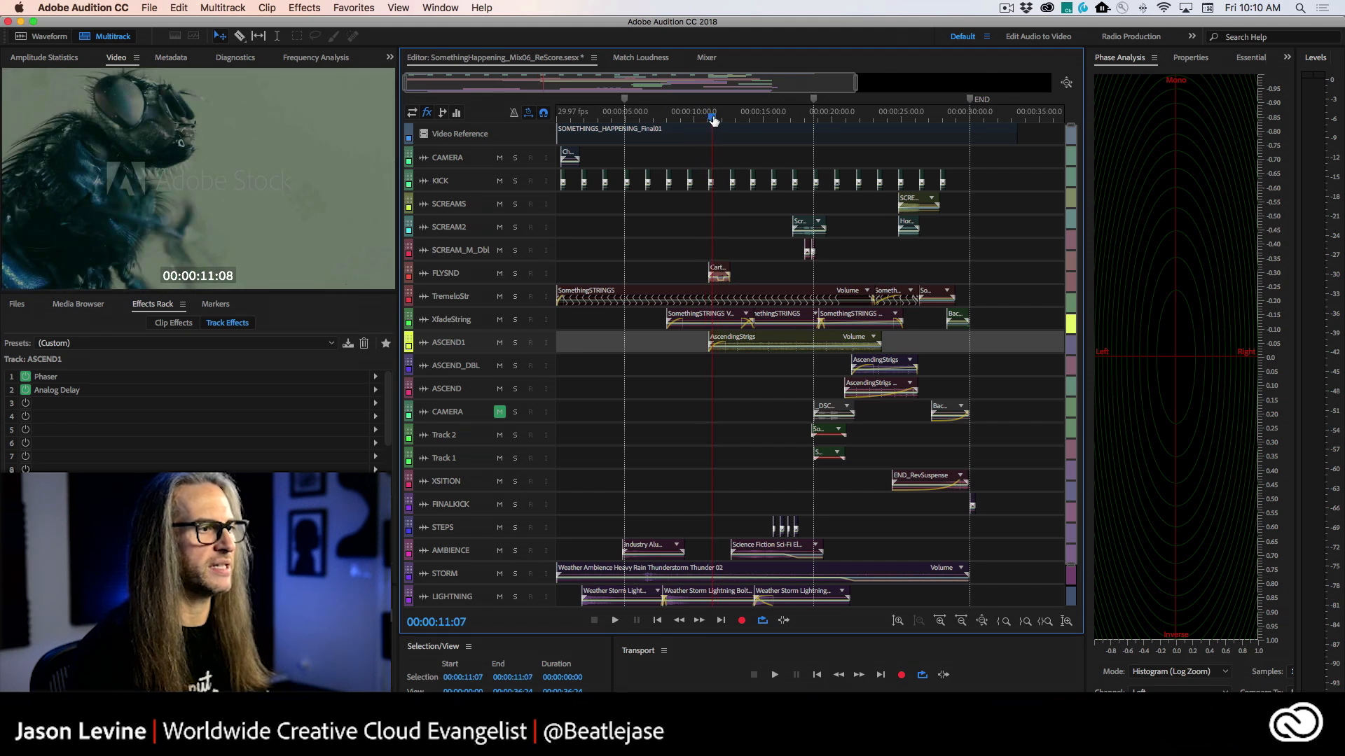
pyautogui.scroll(1, 483, 343)
pyautogui.scroll(5, 483, 343)
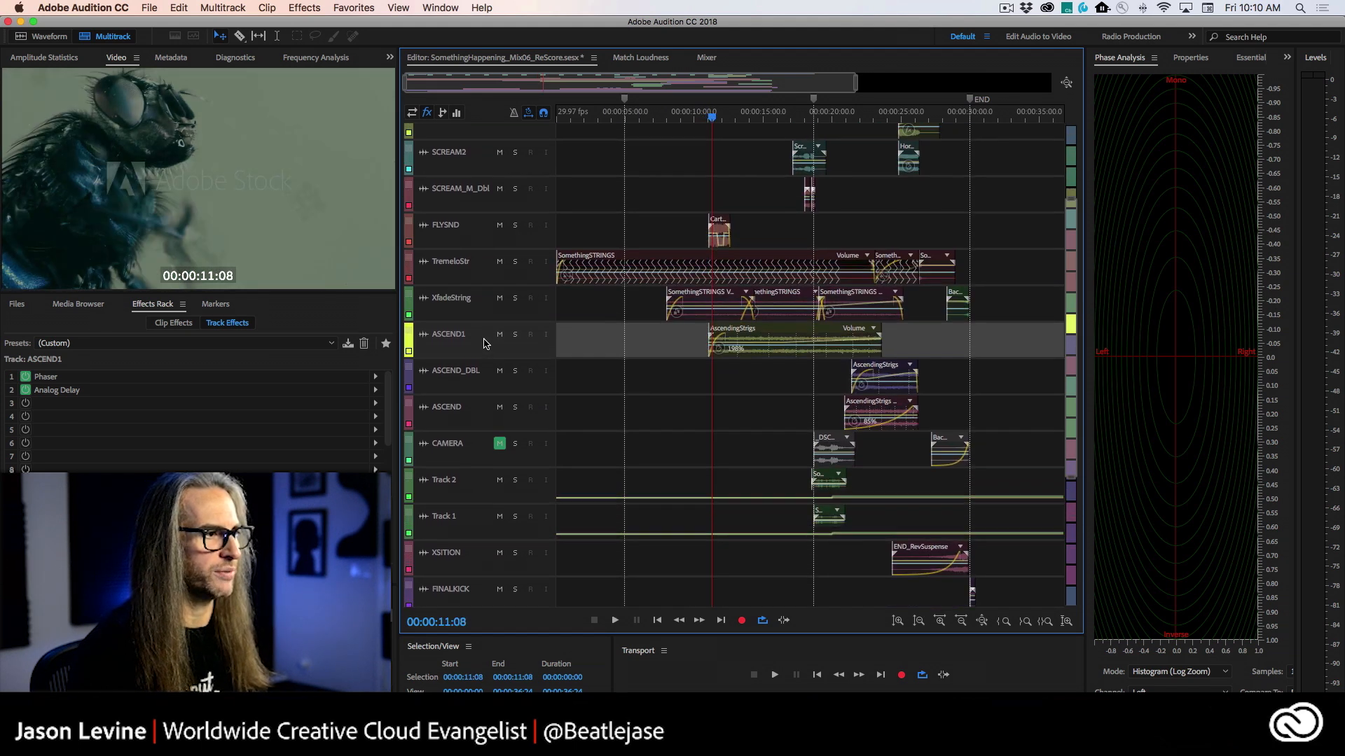
pyautogui.scroll(1, 484, 343)
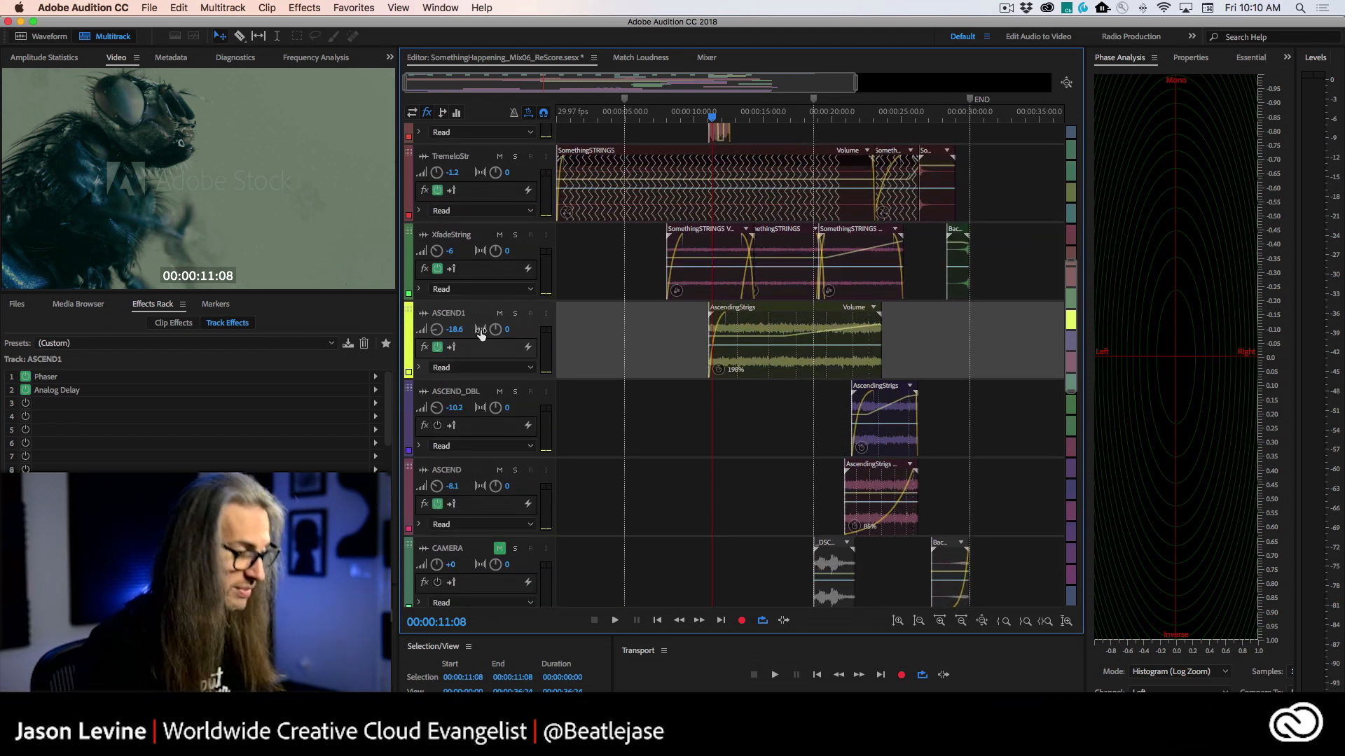
pyautogui.scroll(2, 484, 343)
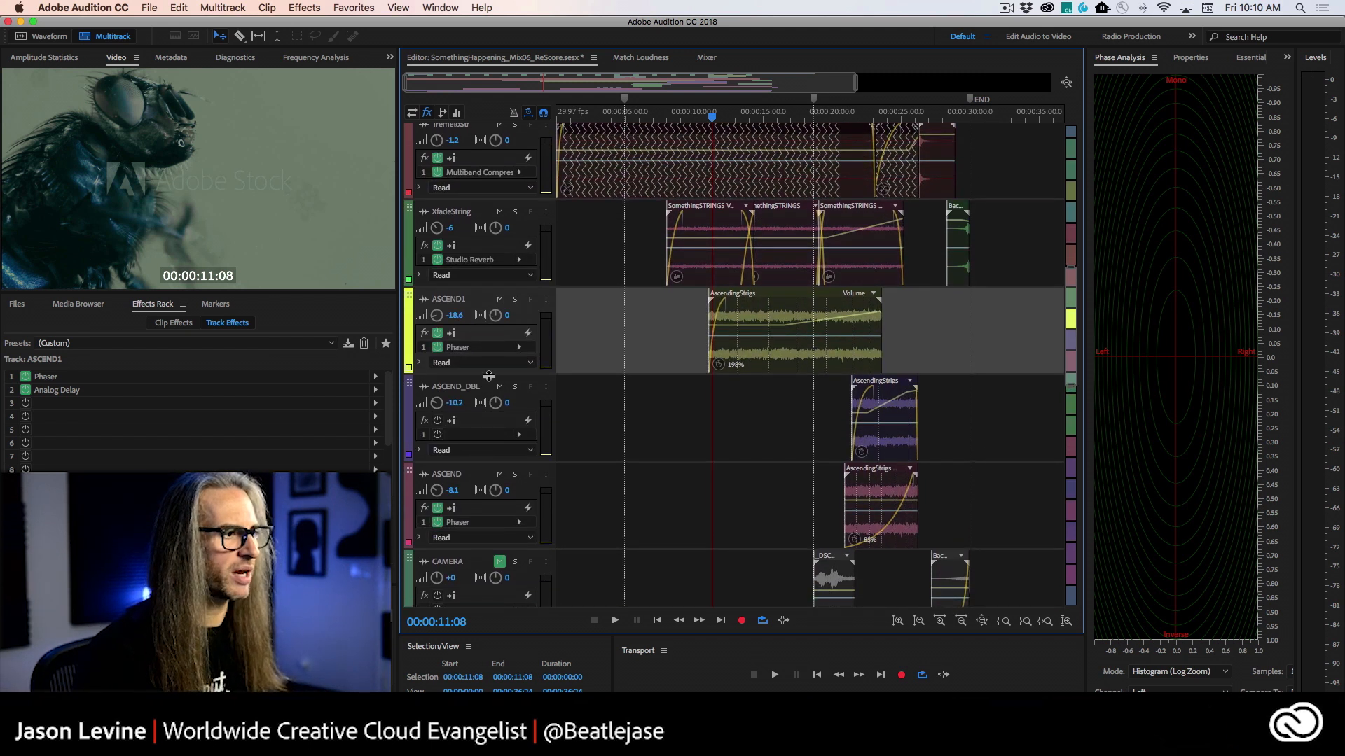
pyautogui.moveTo(488, 374); pyautogui.dragTo(499, 477)
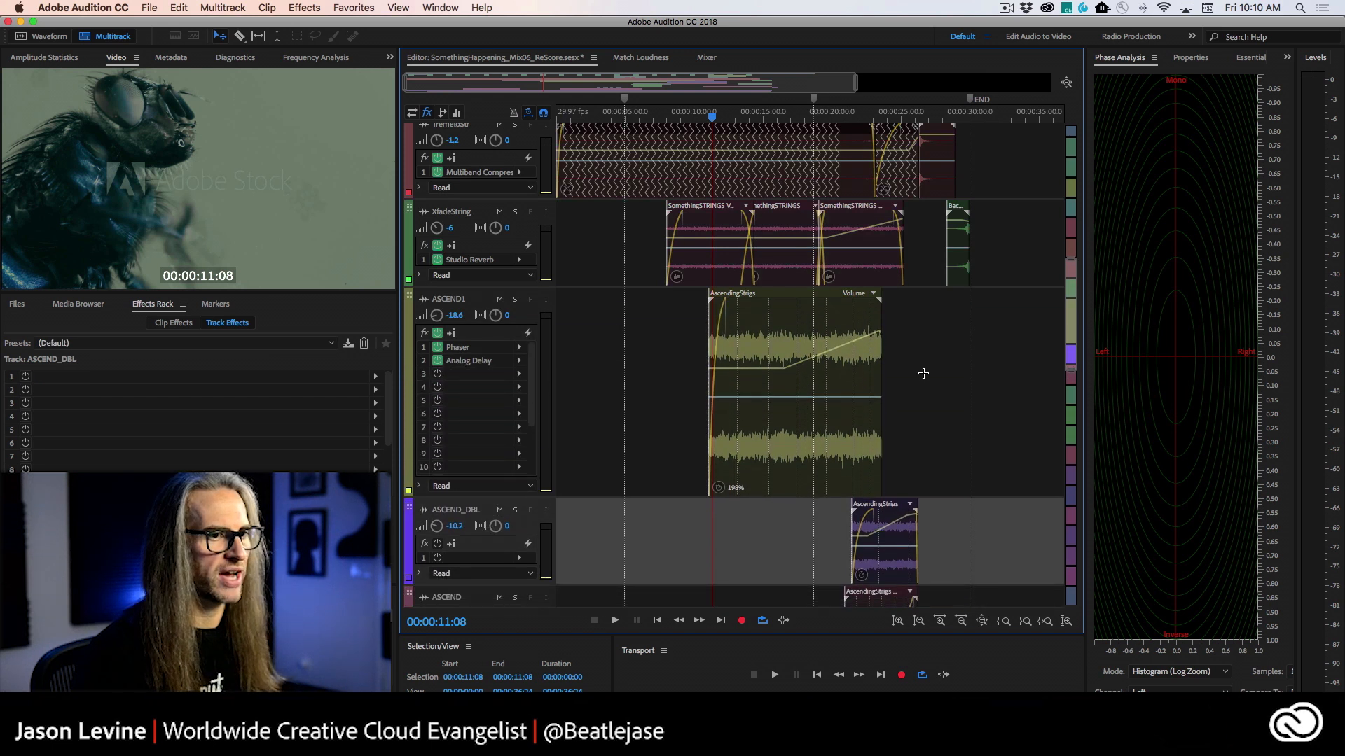
# Step: Examine the full list of effect slots on the ASCEND1 track by varying the track heights
pyautogui.moveTo(1069, 271)
pyautogui.mouseDown()
pyautogui.moveTo(1074, 300)
pyautogui.moveTo(1071, 277)
pyautogui.mouseUp()
pyautogui.scroll(5, 494, 344)
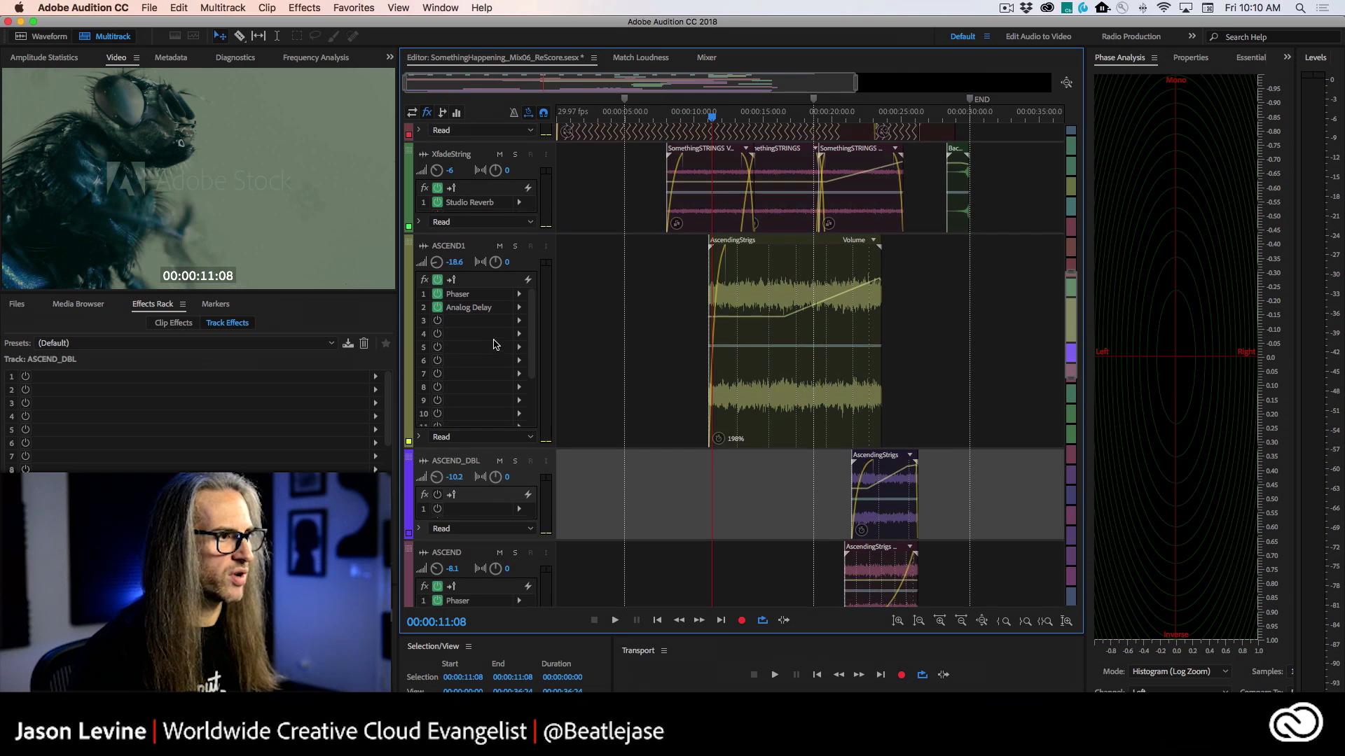
pyautogui.scroll(-3, 494, 343)
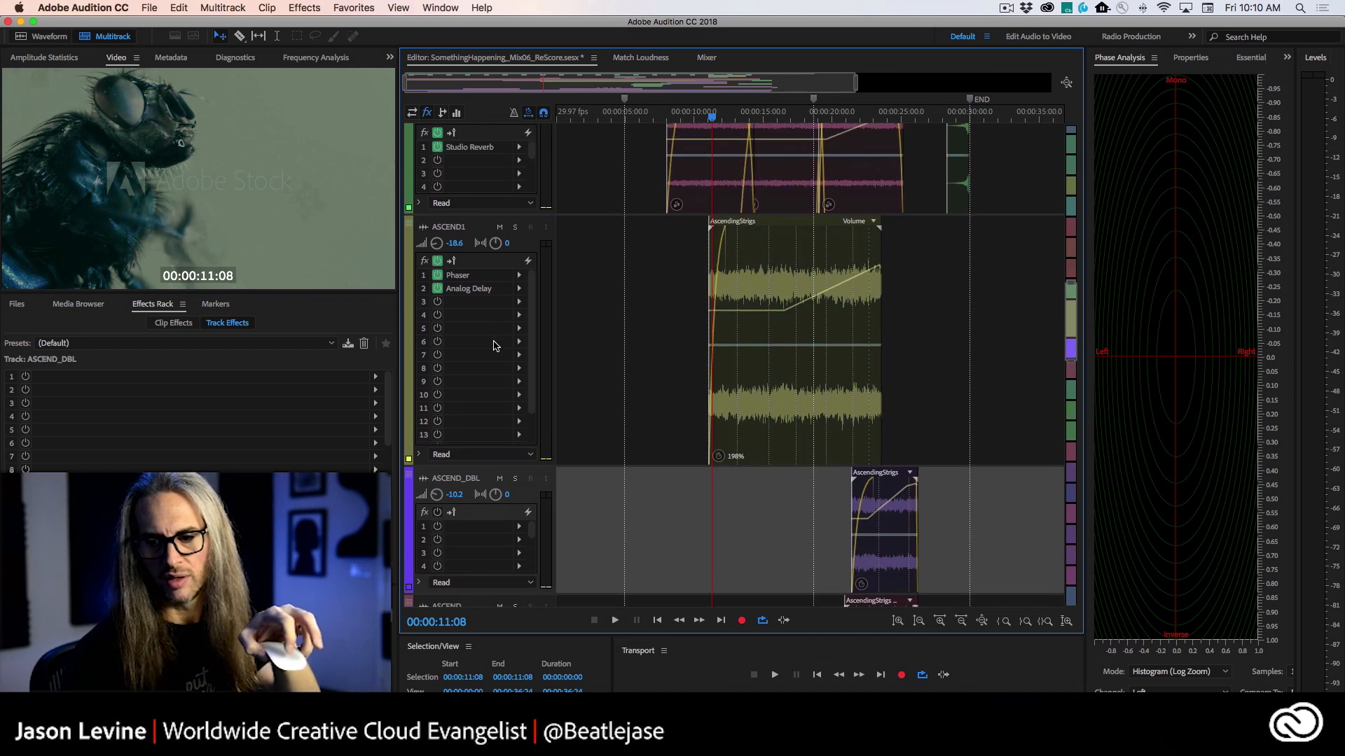
pyautogui.scroll(3, 494, 345)
pyautogui.scroll(-3, 494, 346)
pyautogui.scroll(4, 494, 346)
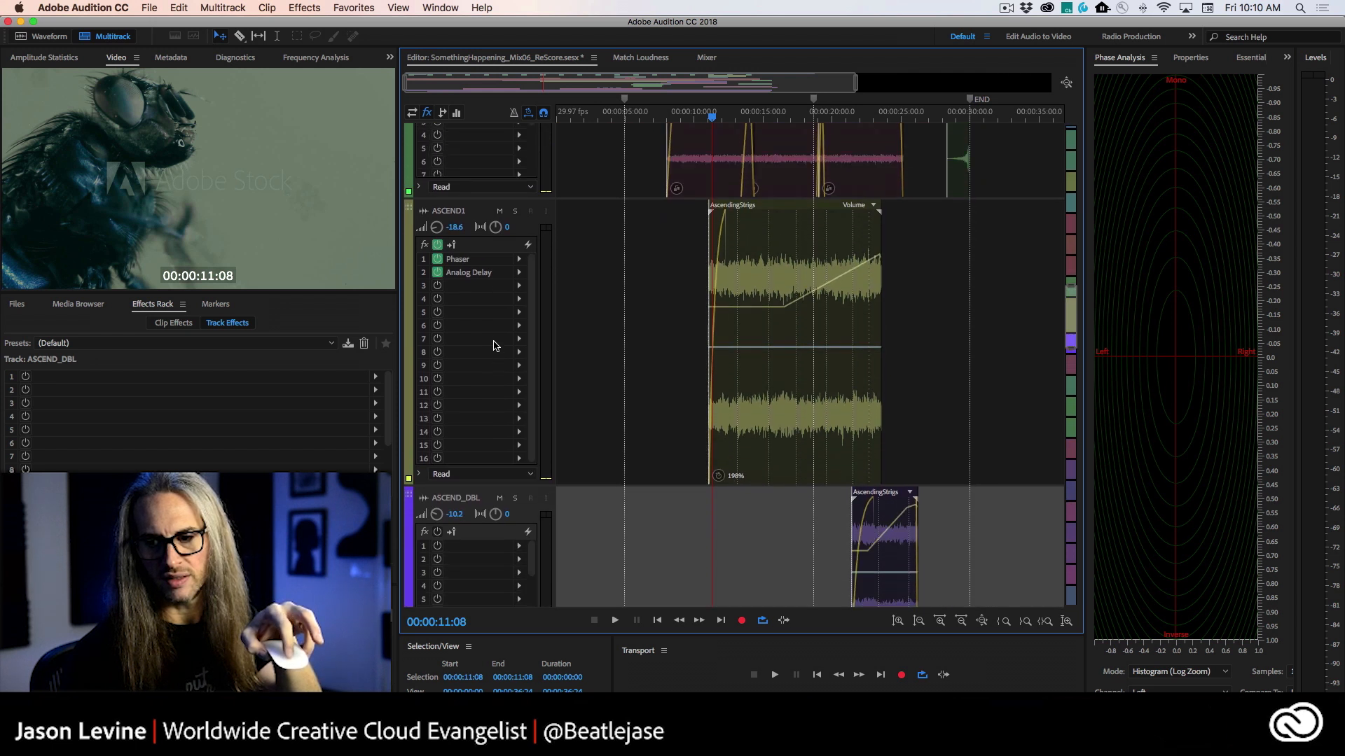
pyautogui.scroll(-2, 494, 346)
pyautogui.scroll(2, 494, 345)
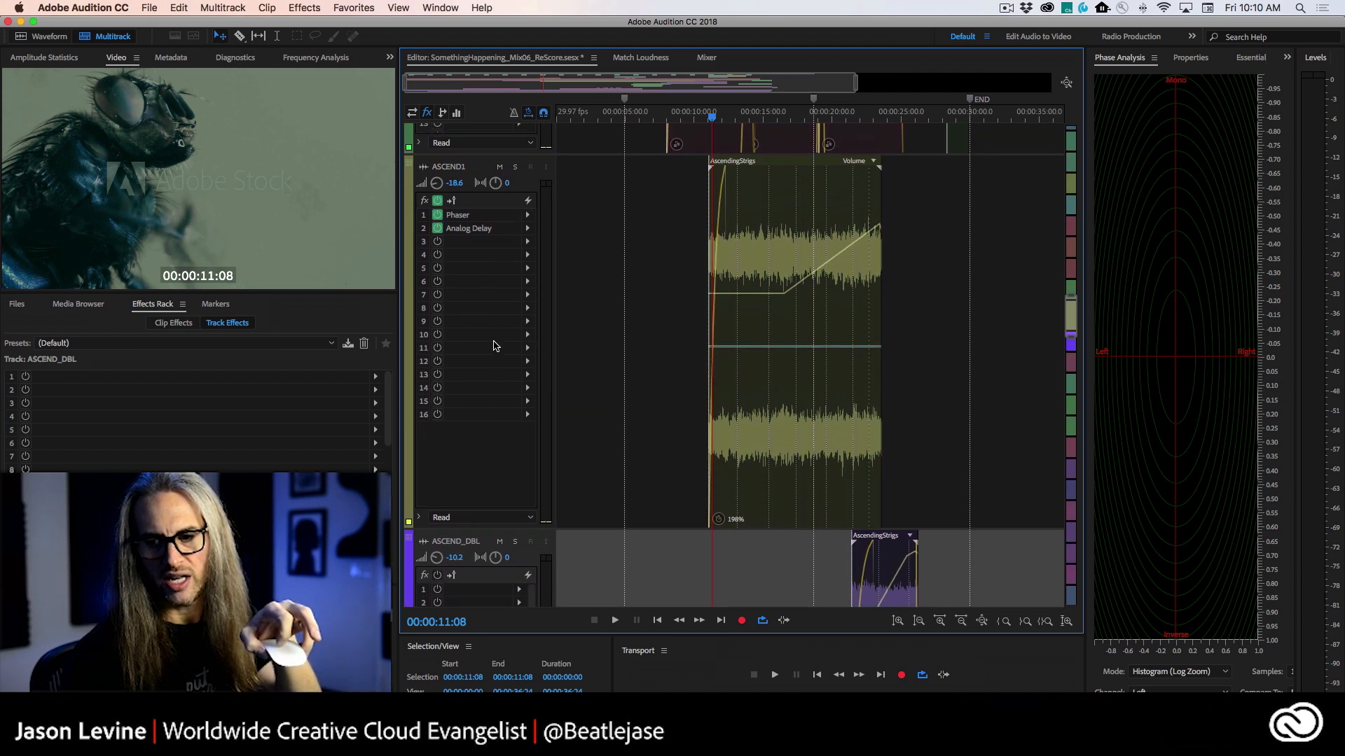
pyautogui.scroll(-2, 494, 346)
pyautogui.scroll(2, 493, 345)
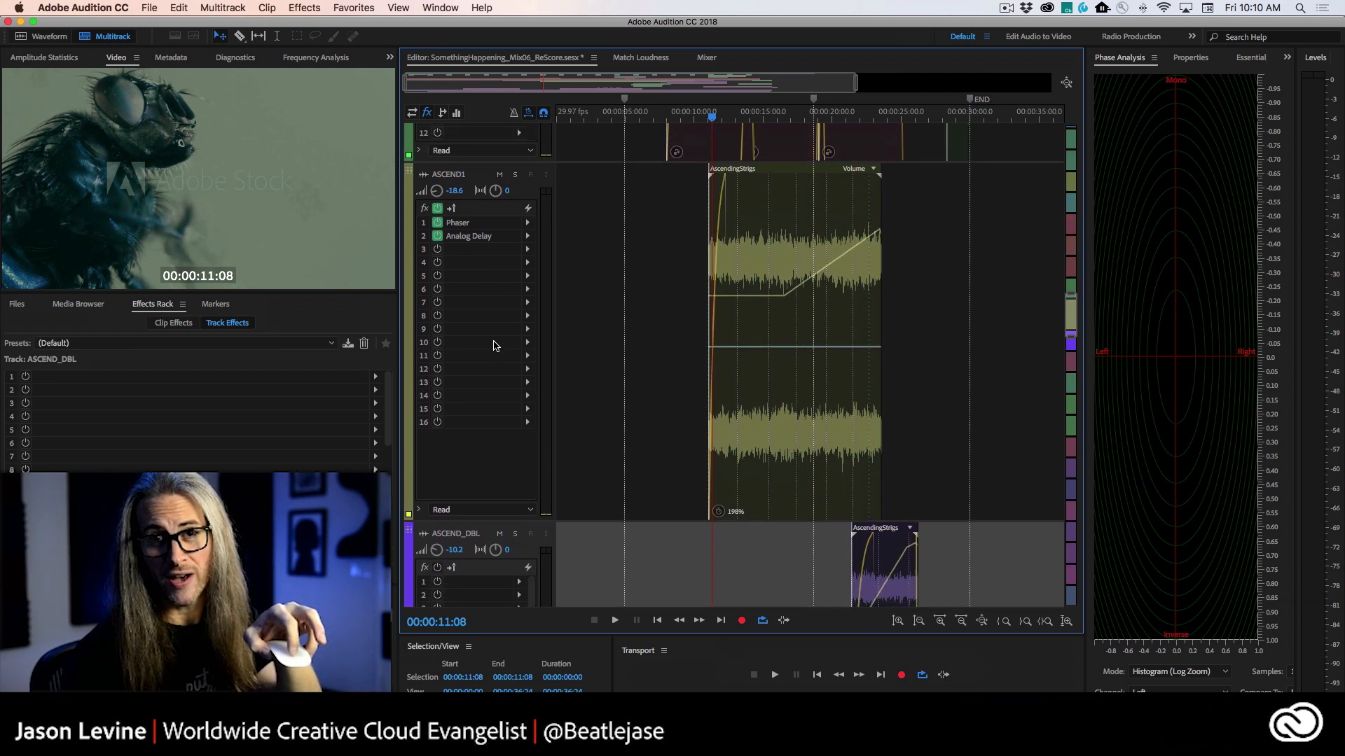
pyautogui.scroll(-1, 493, 345)
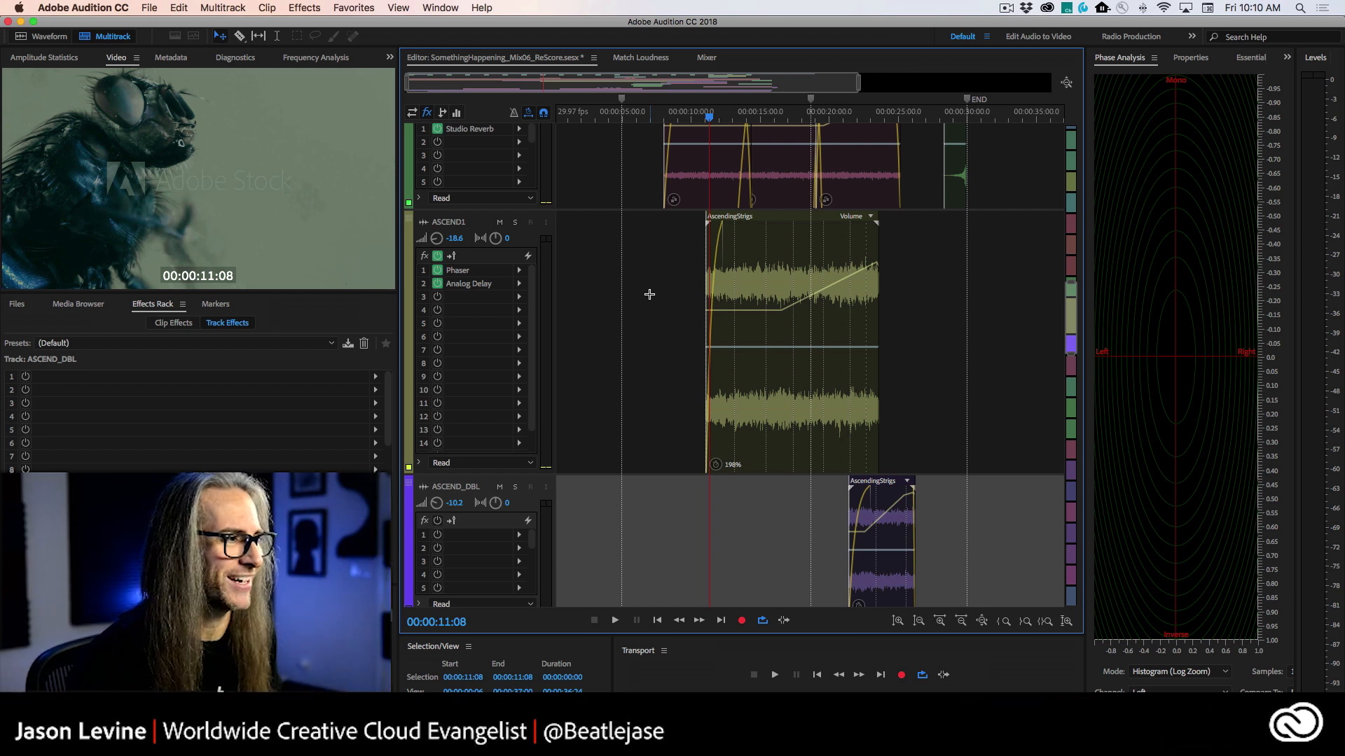
# Step: Reduce the height of the ASCEND1 track and bypass its whole effects rack
pyautogui.moveTo(512, 473); pyautogui.dragTo(504, 355)
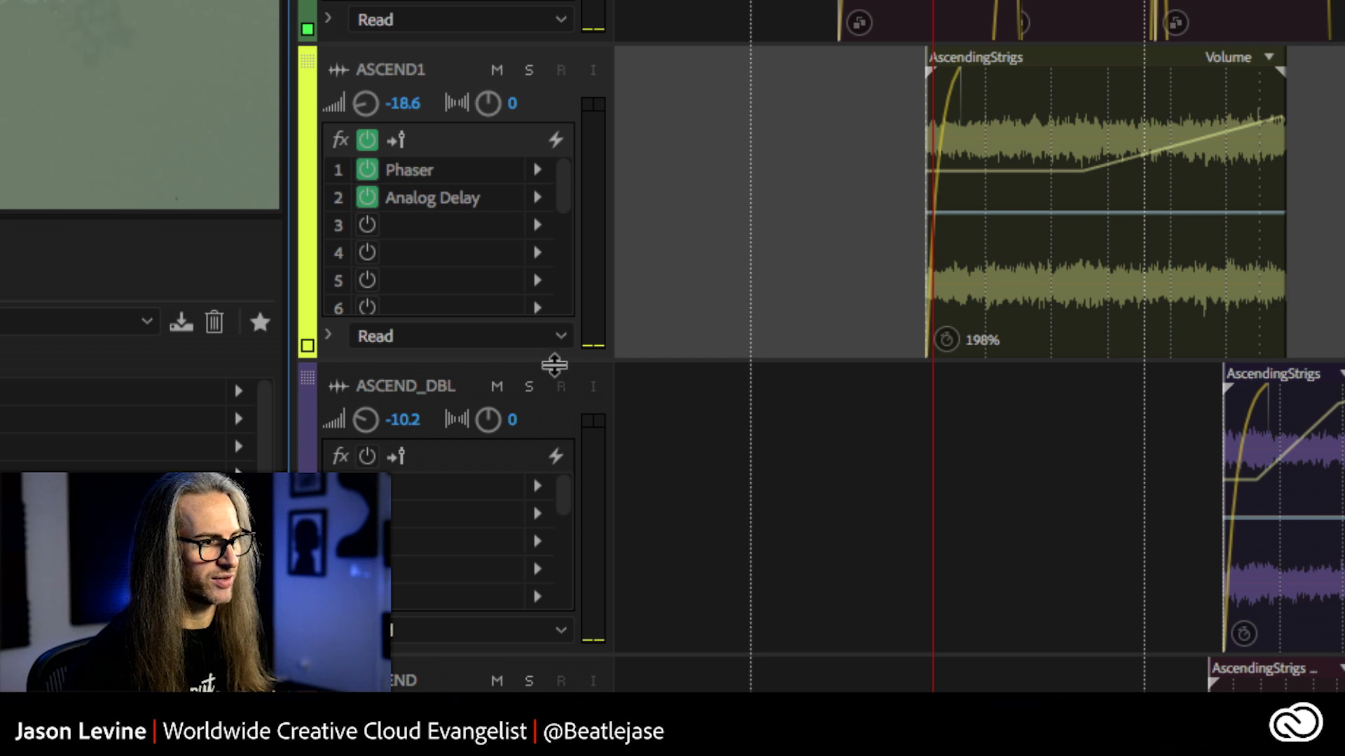
pyautogui.moveTo(556, 363); pyautogui.dragTo(557, 396)
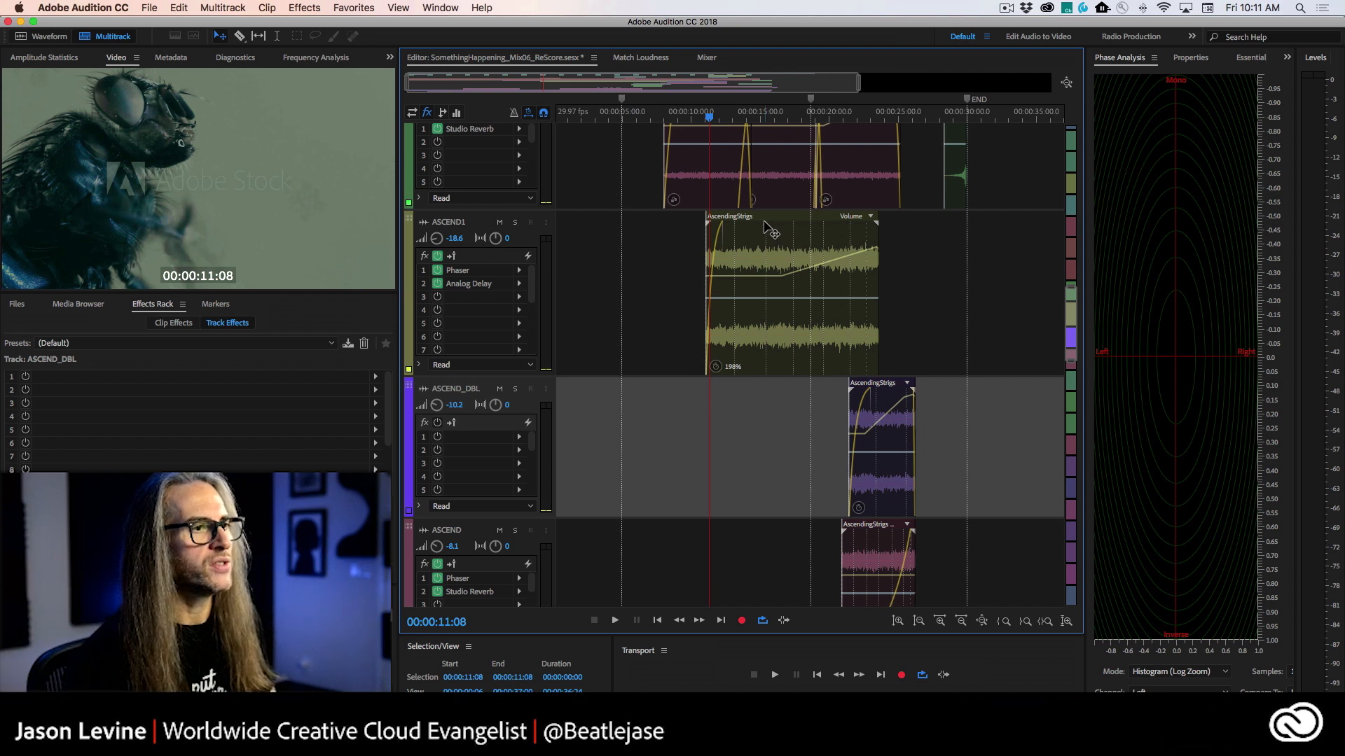
pyautogui.click(497, 239)
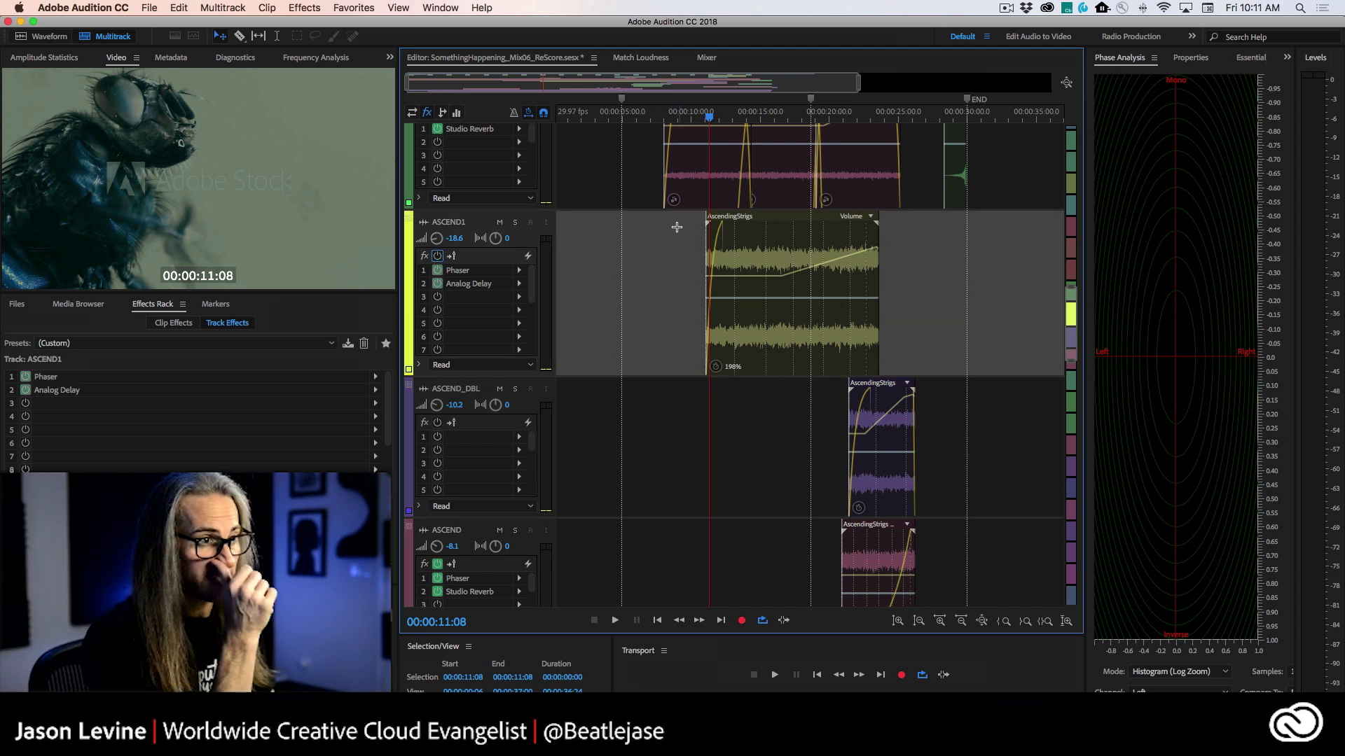
# Step: Open the AscendingStrigs clip on the ASCEND1 track in the Waveform editor
pyautogui.moveTo(407, 82); pyautogui.dragTo(546, 83)
pyautogui.moveTo(859, 86); pyautogui.dragTo(812, 85)
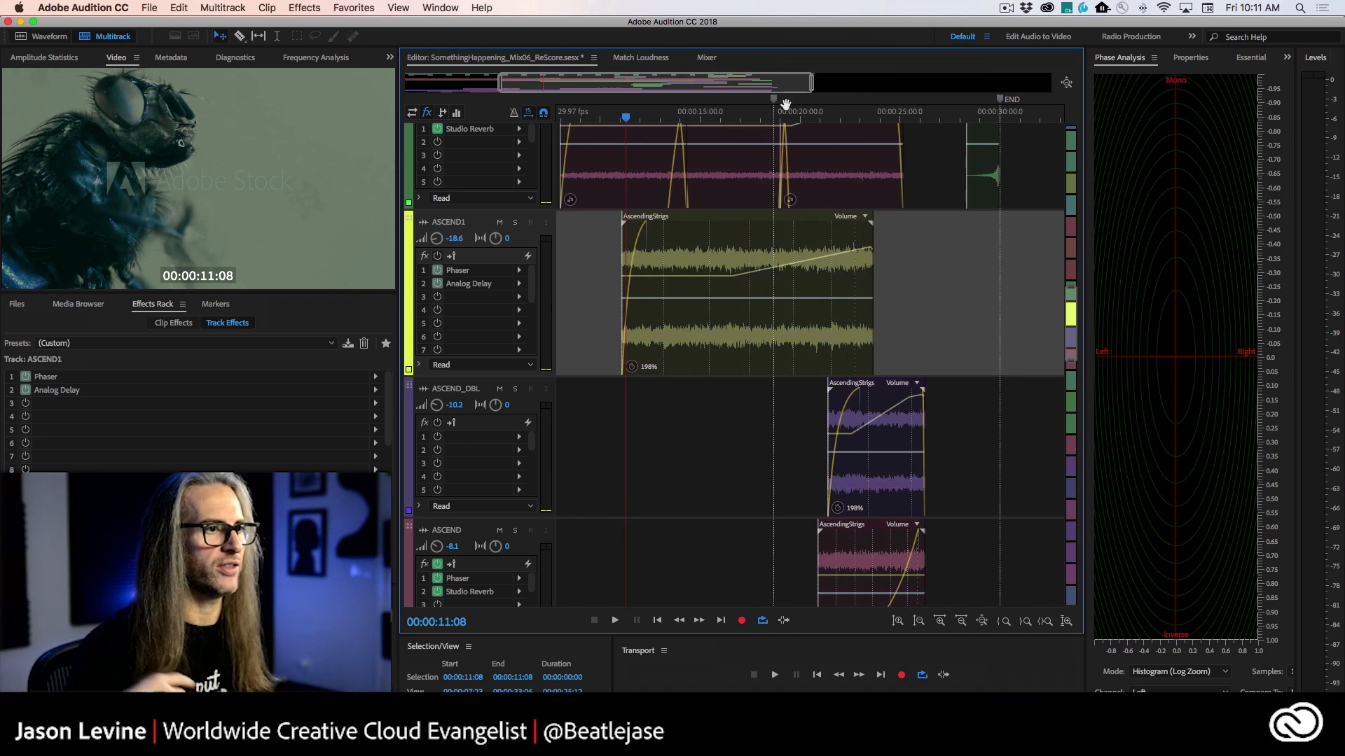
pyautogui.click(645, 263)
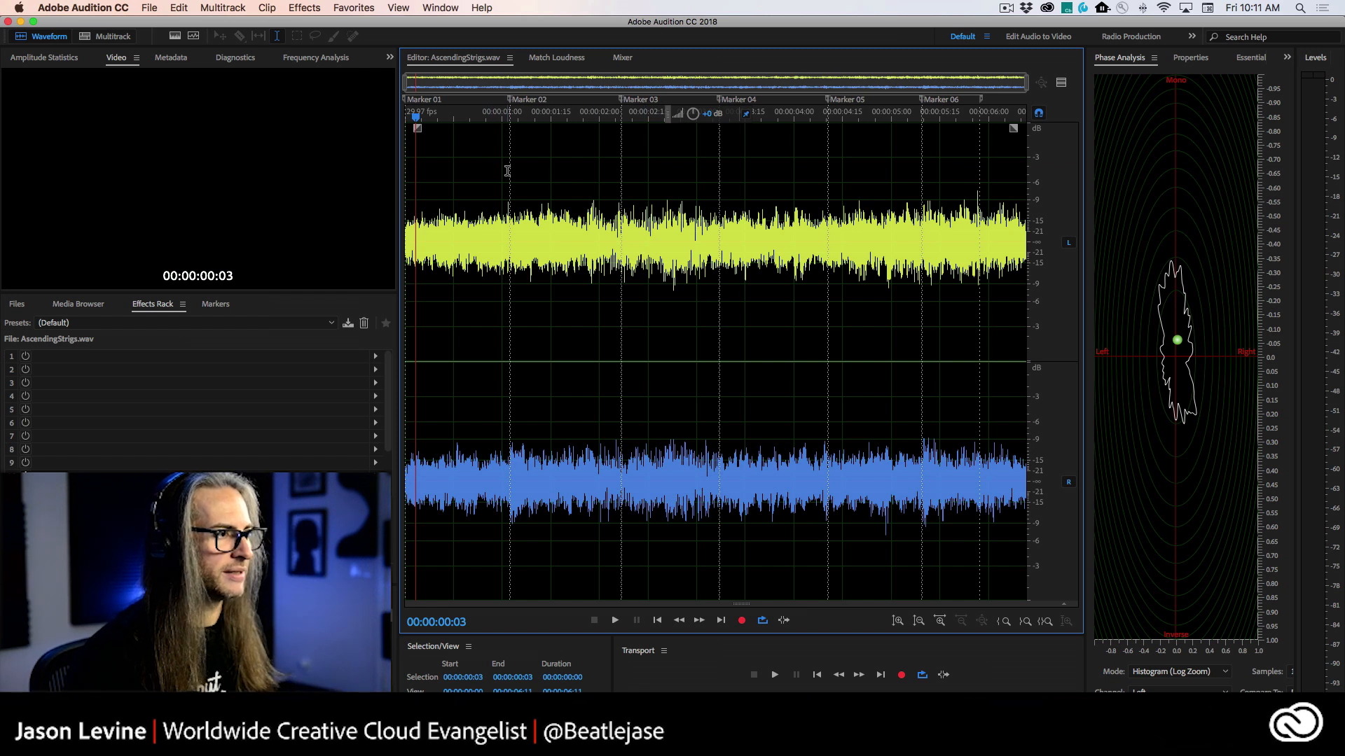
# Step: Select the AscendingStrigs waveform from its start to Marker 02, about 00:00:01:02 long, and play the selection
pyautogui.moveTo(507, 170); pyautogui.dragTo(343, 177)
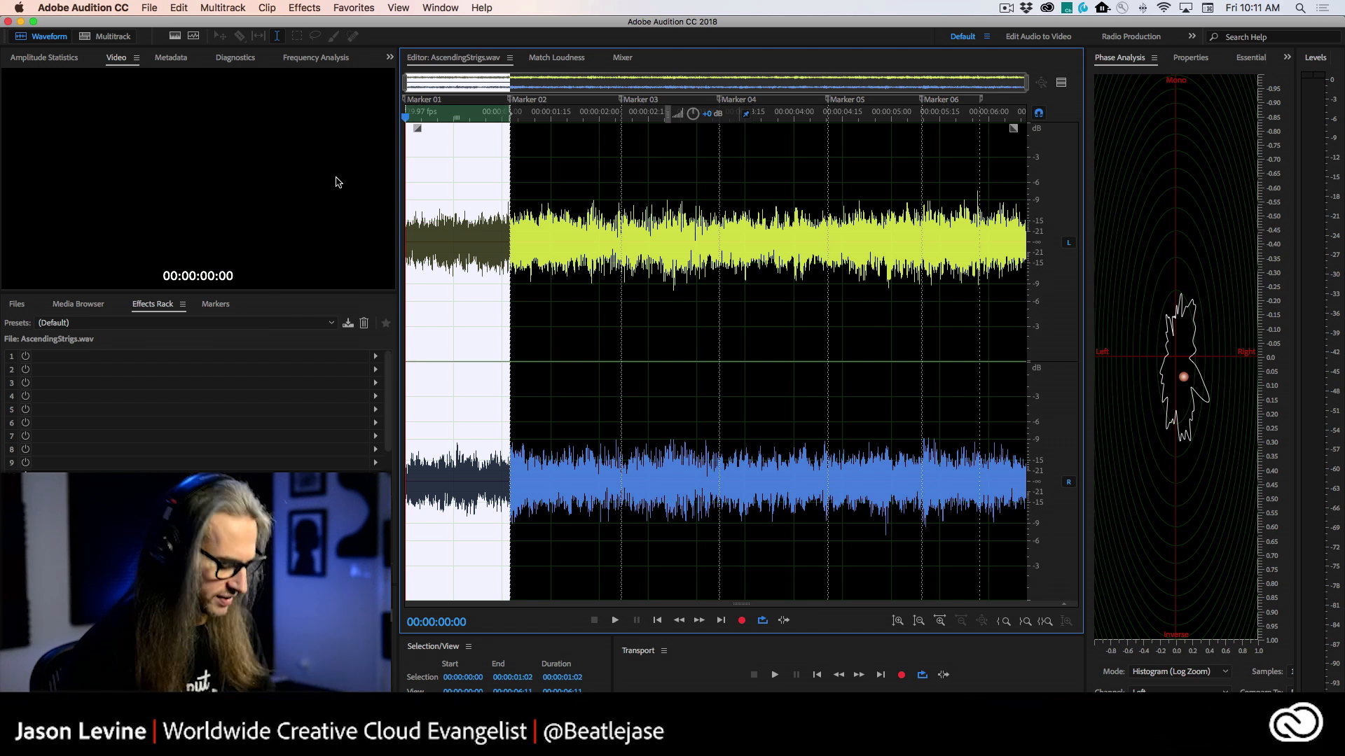
pyautogui.press('space')
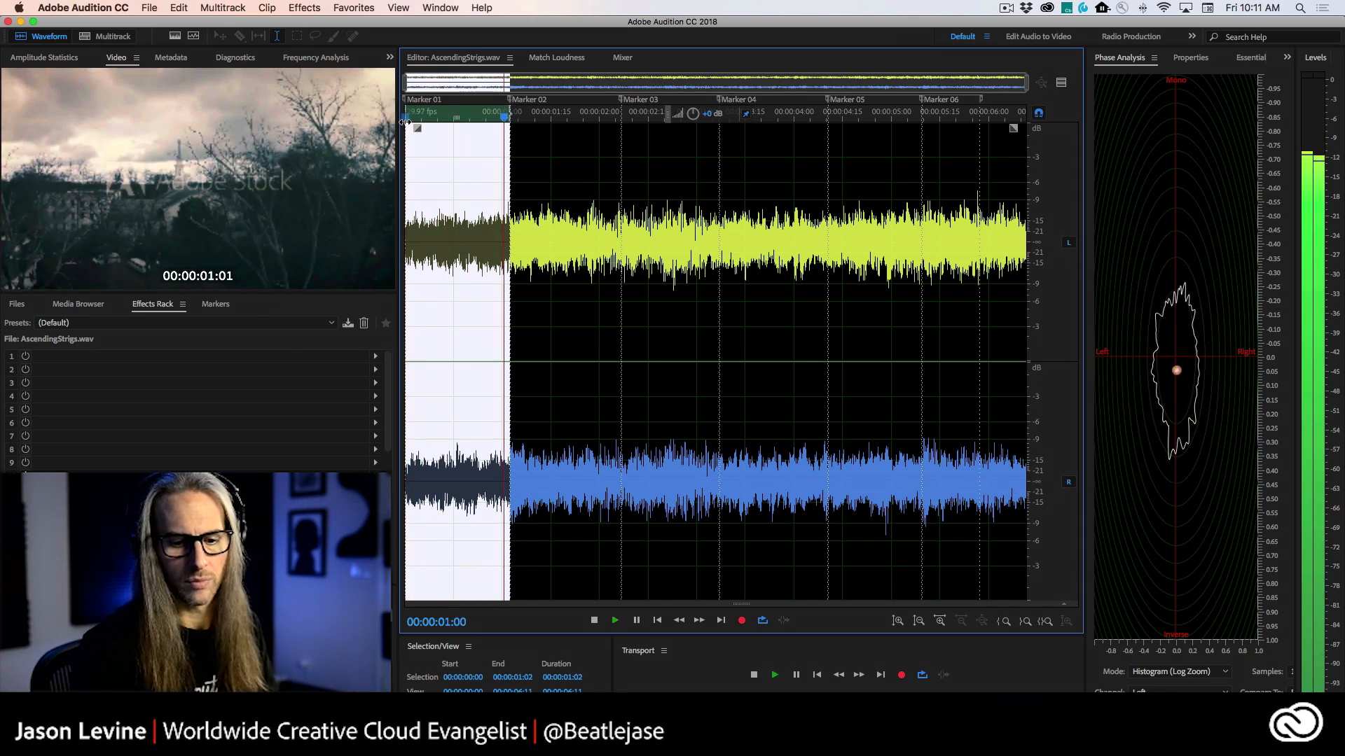
# Step: Stop playback, open the Stretch and Pitch effect for the selected section to review its settings, and close it without applying
pyautogui.press('space')
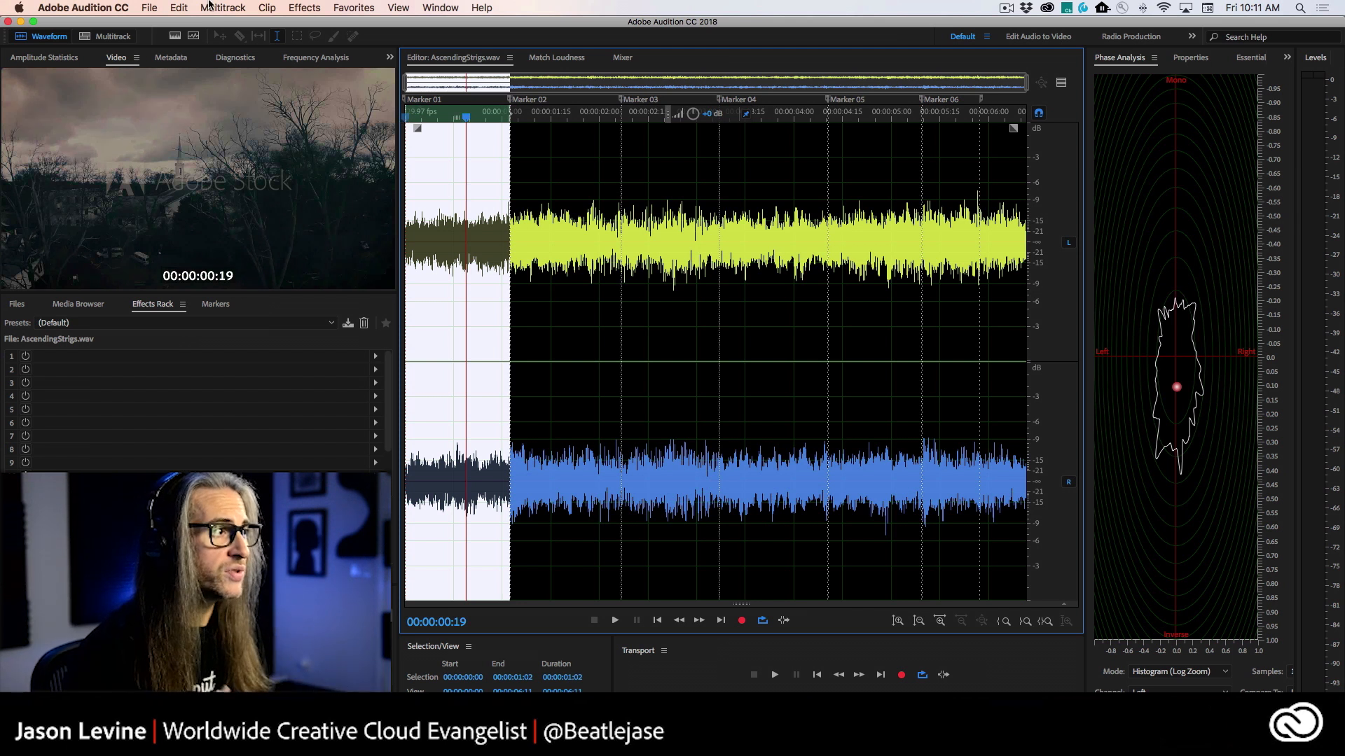
pyautogui.click(290, 5)
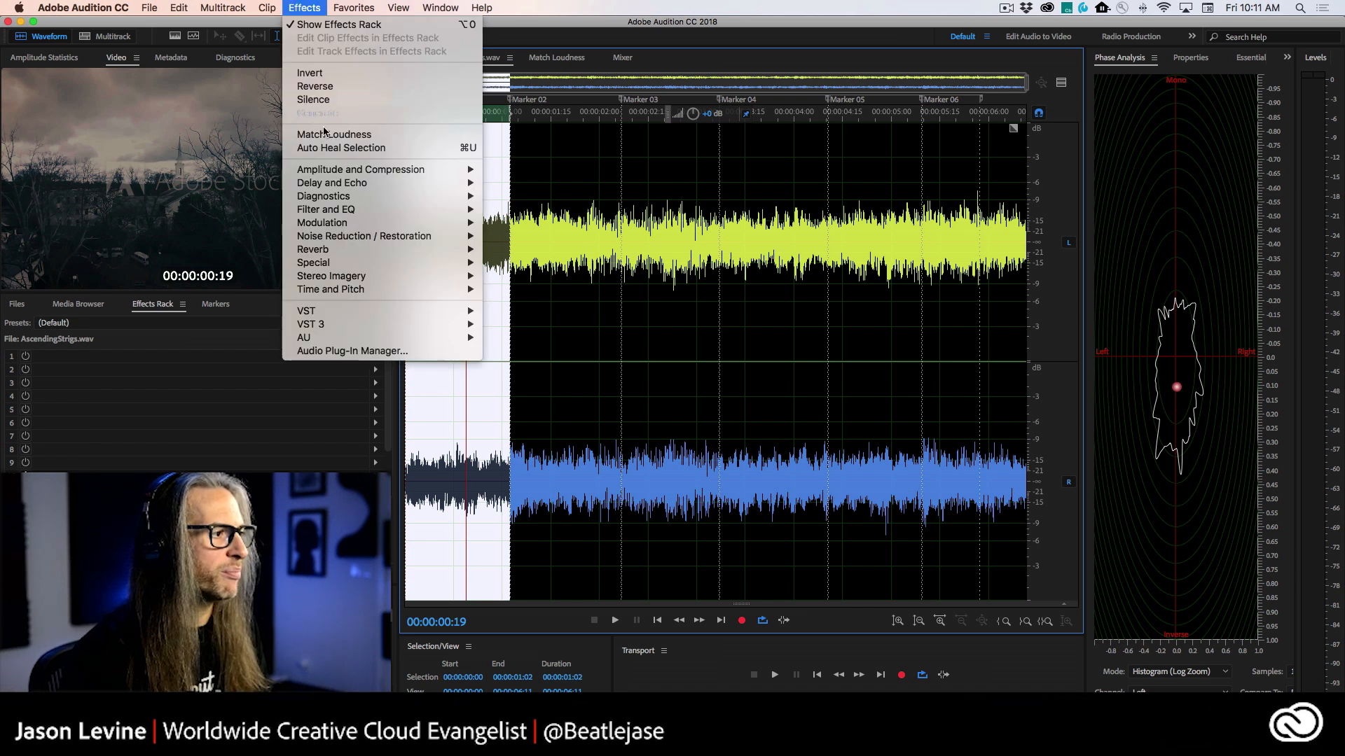
pyautogui.moveTo(362, 290)
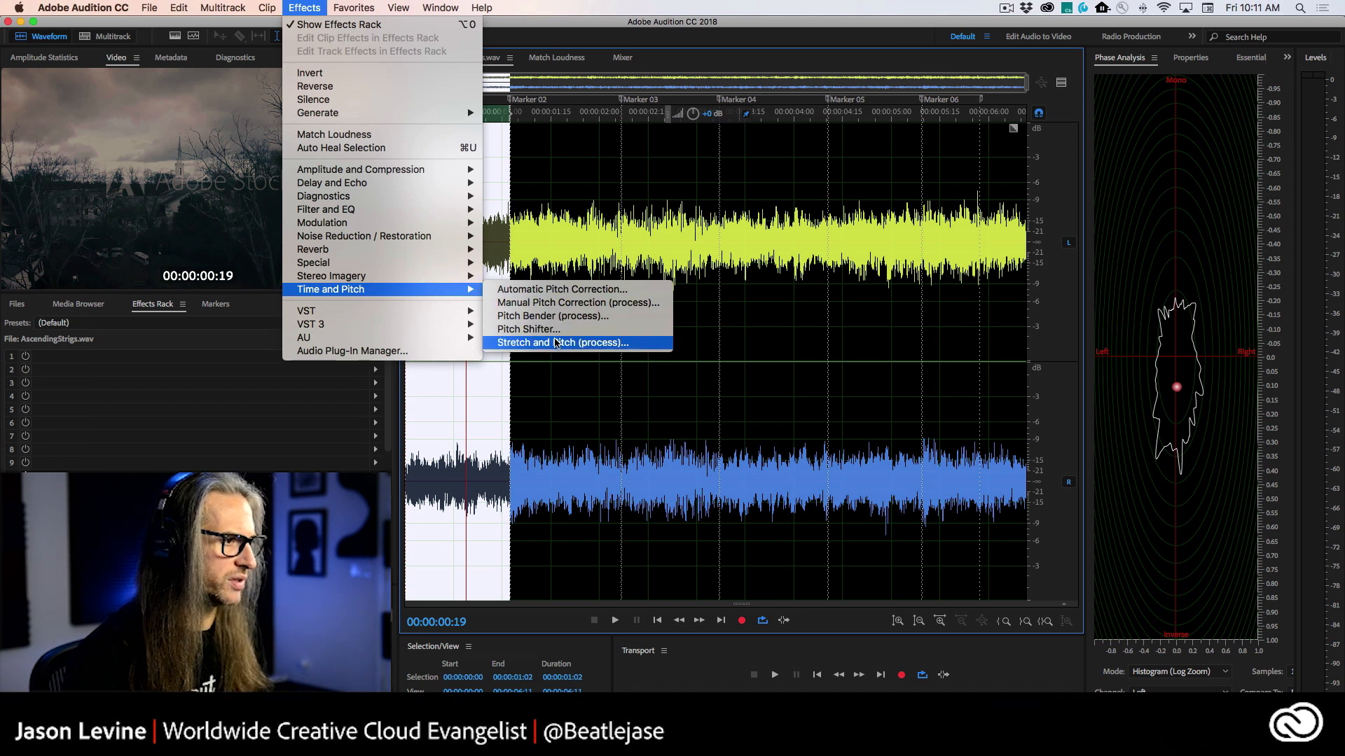
pyautogui.click(552, 343)
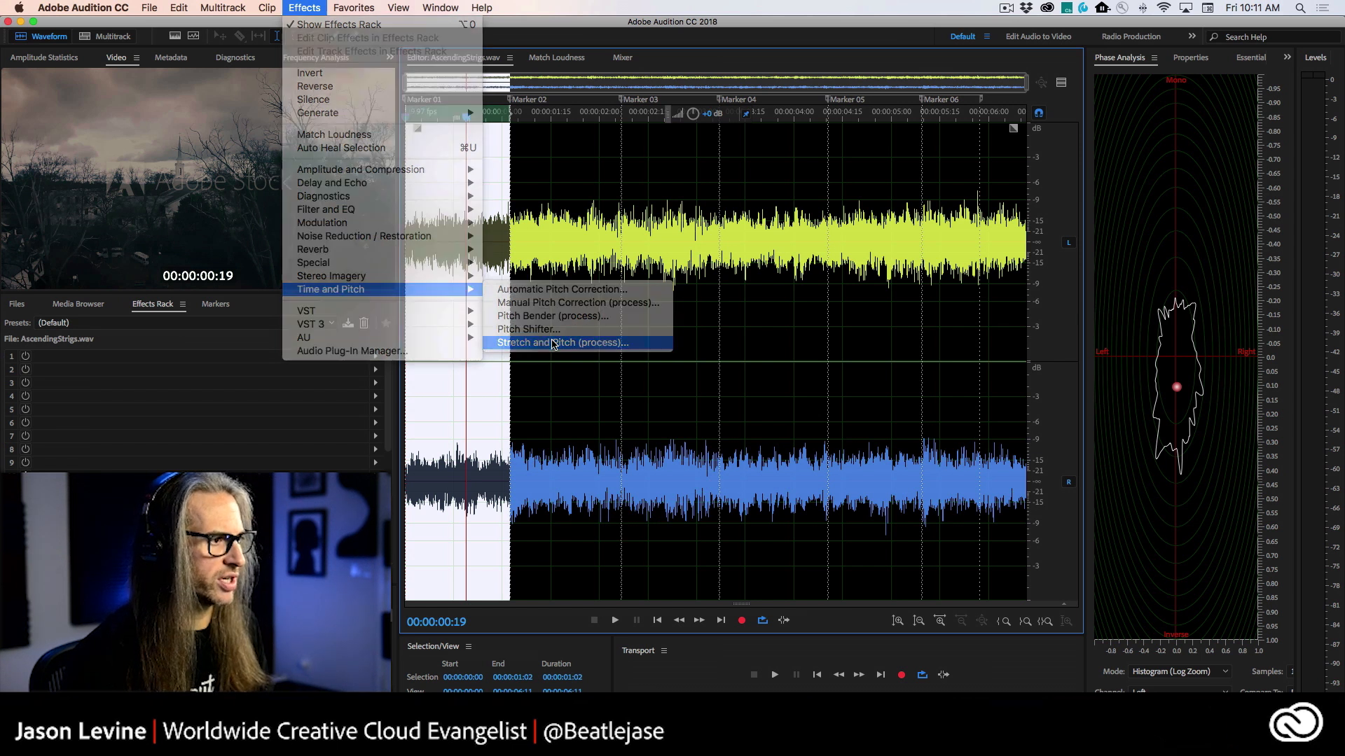
pyautogui.moveTo(608, 227); pyautogui.dragTo(624, 173)
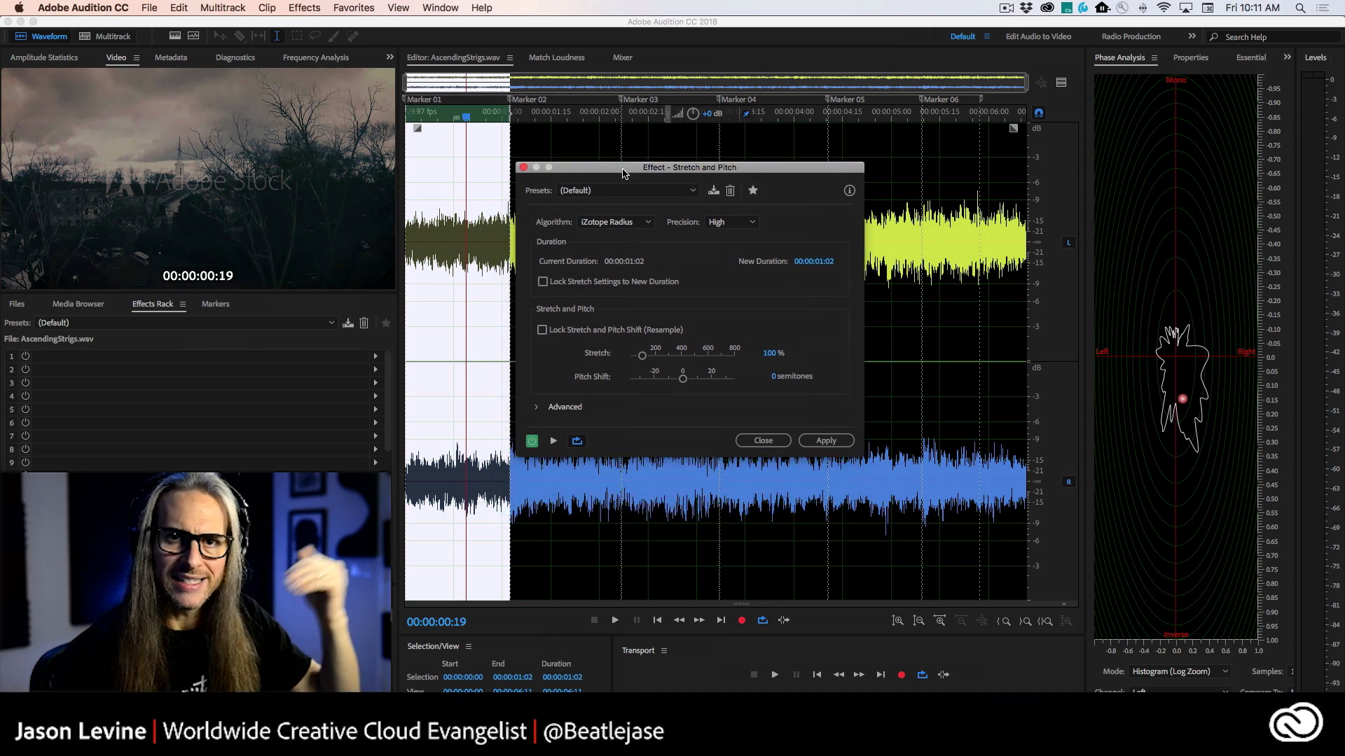
pyautogui.click(758, 441)
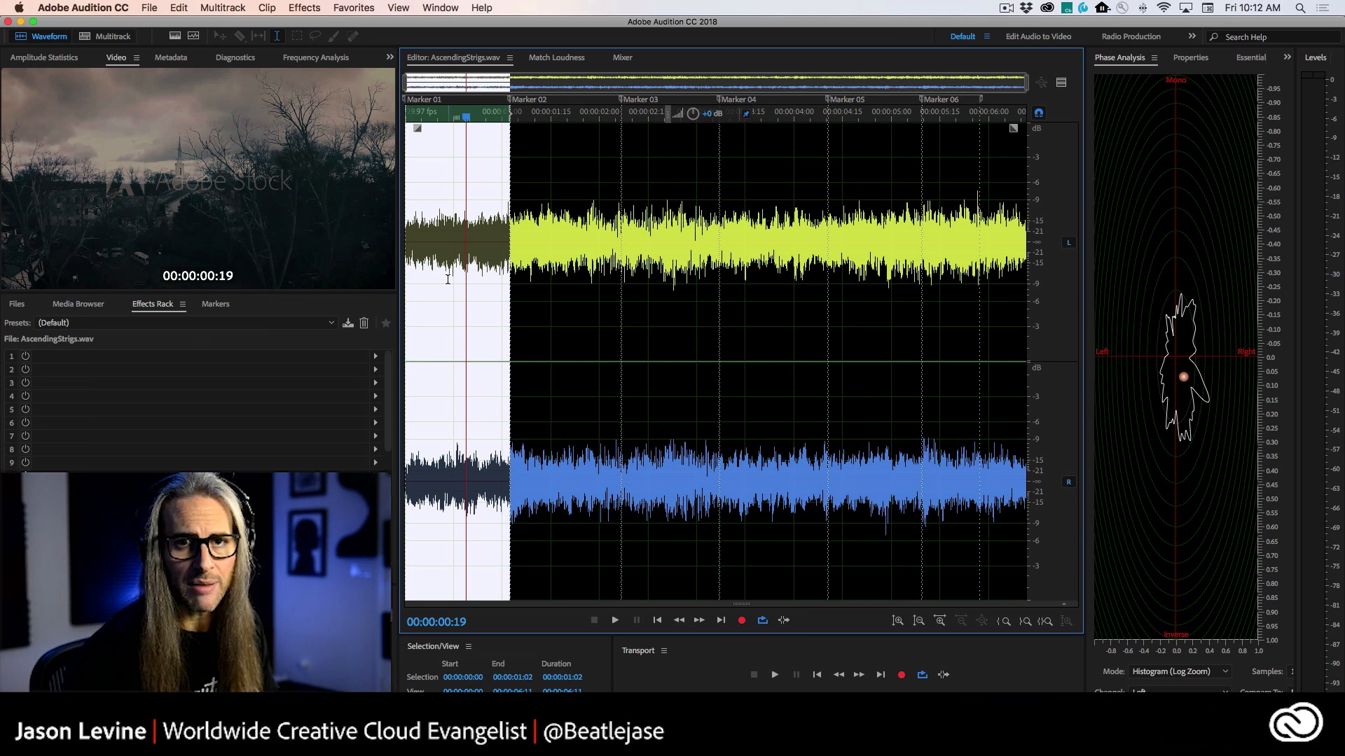
# Step: Clear the waveform selection and play the AscendingStrigs file from its start
pyautogui.press('space')
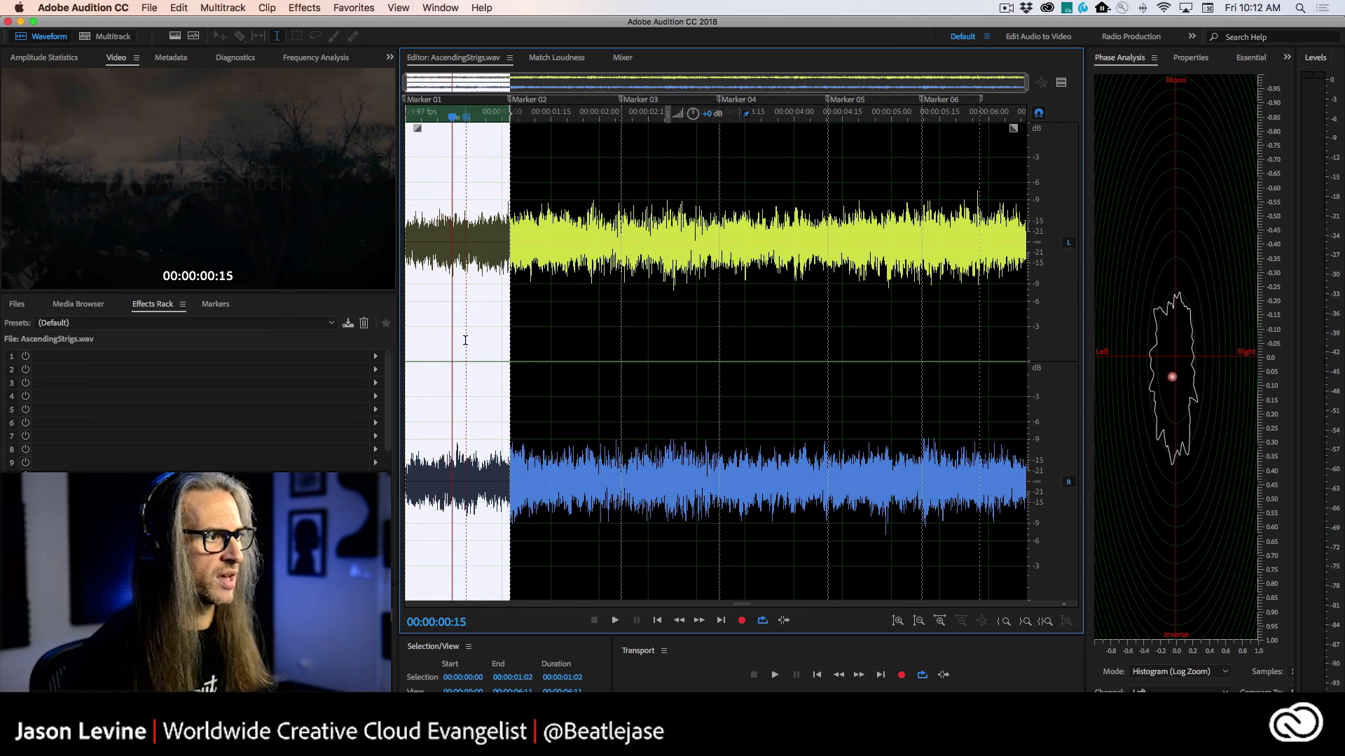
pyautogui.click(465, 338)
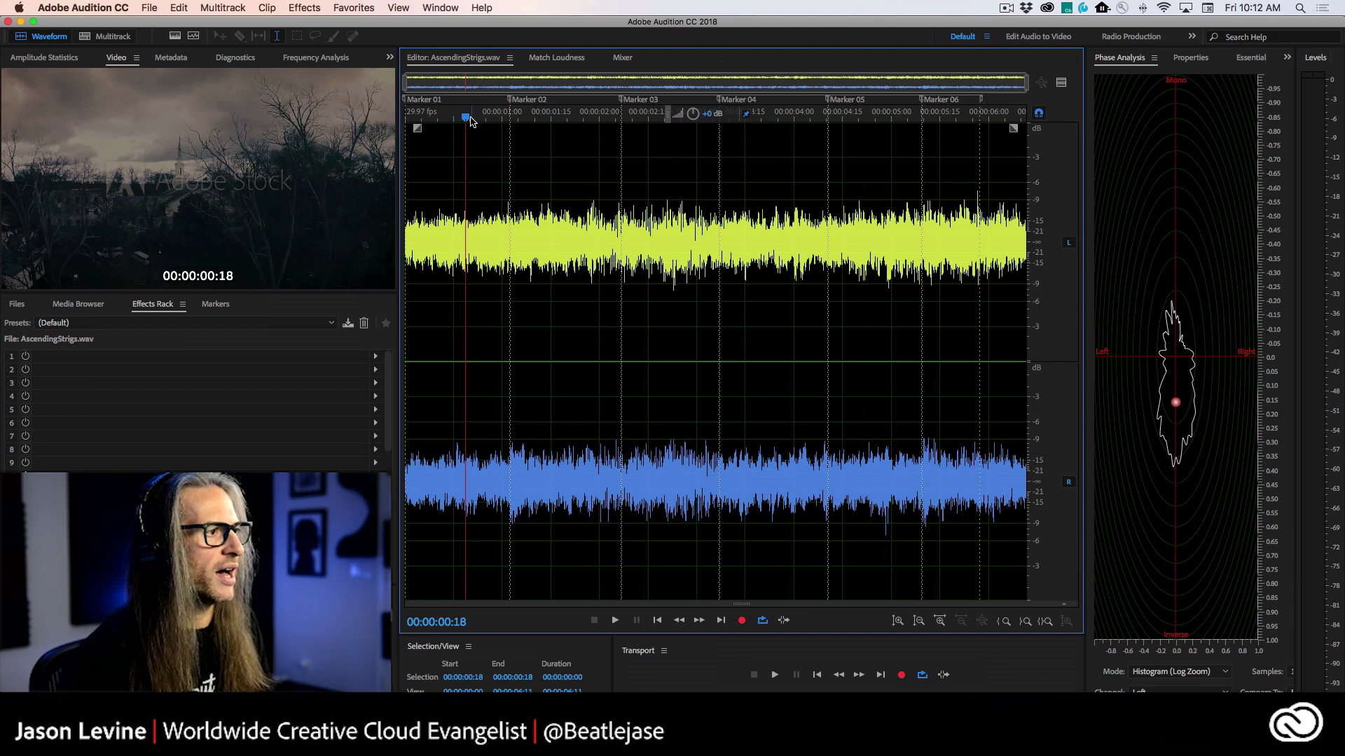
pyautogui.moveTo(466, 117); pyautogui.dragTo(384, 125)
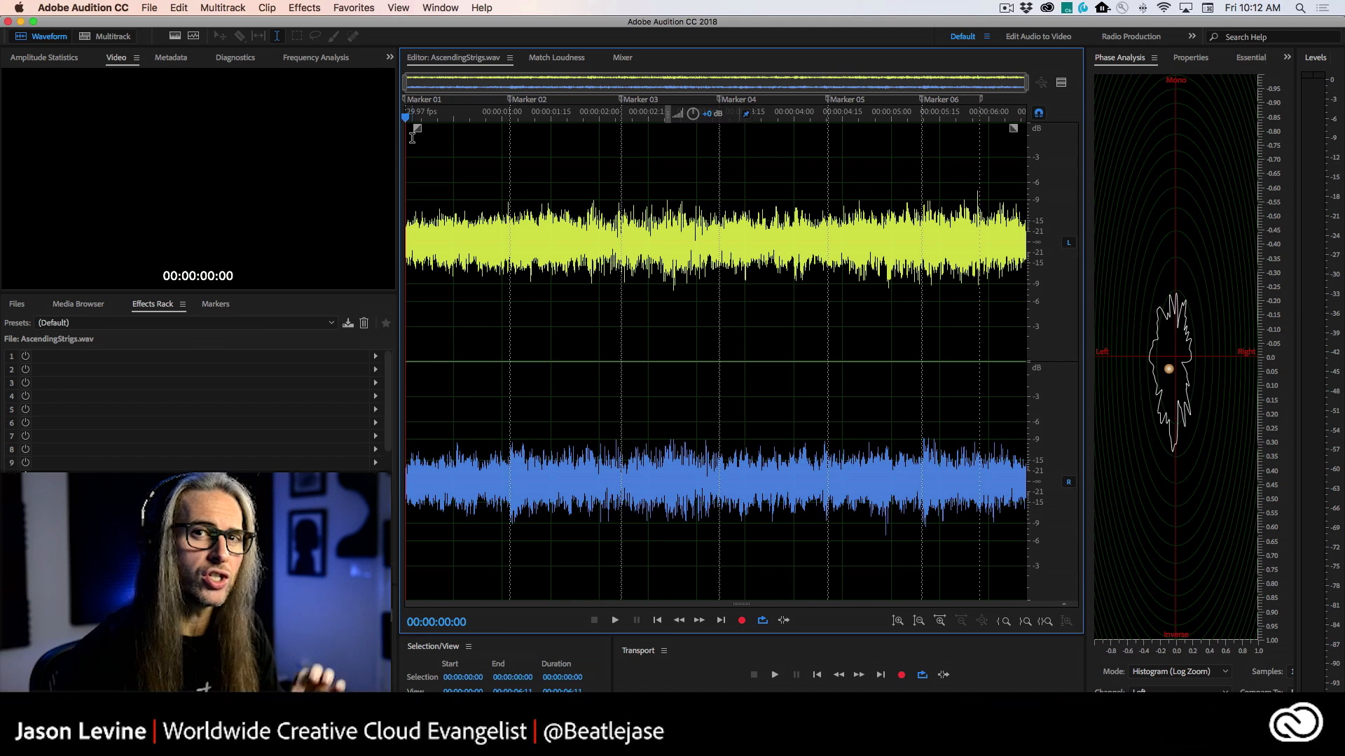
pyautogui.press('space')
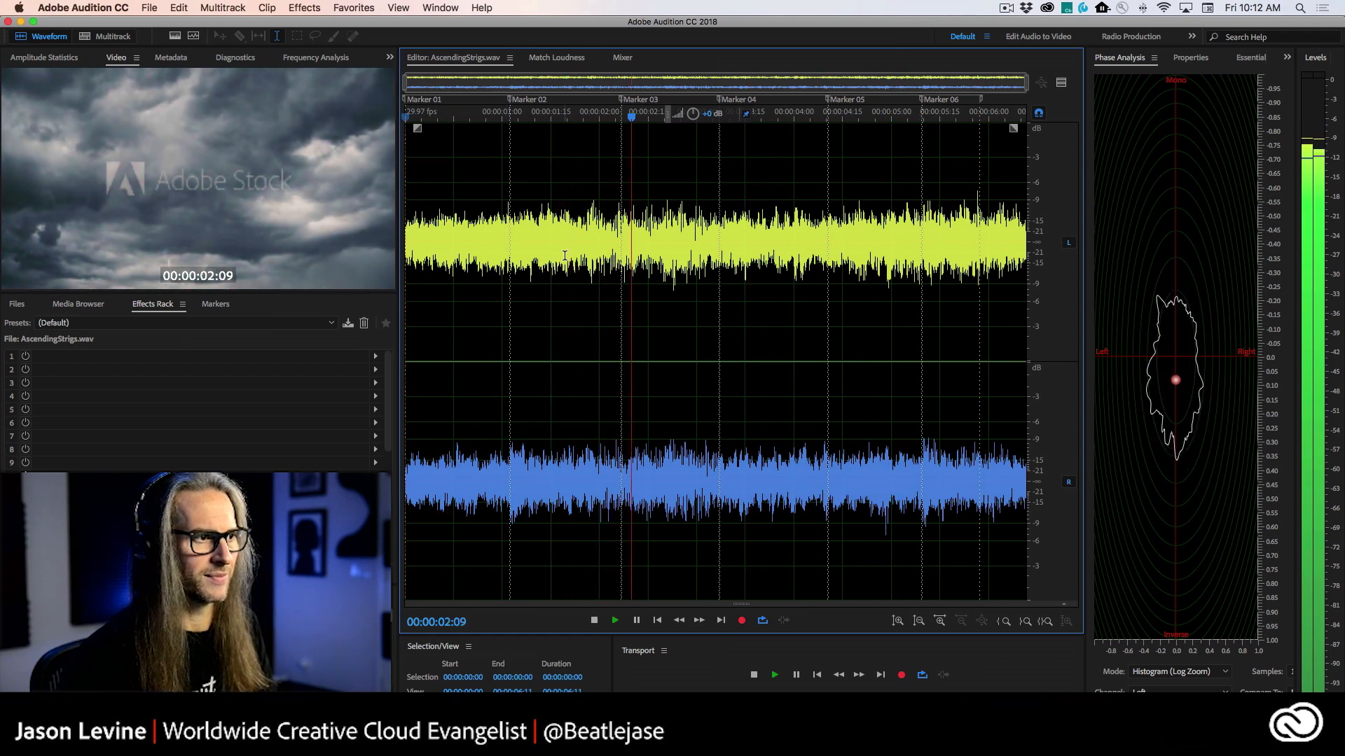
pyautogui.press('space')
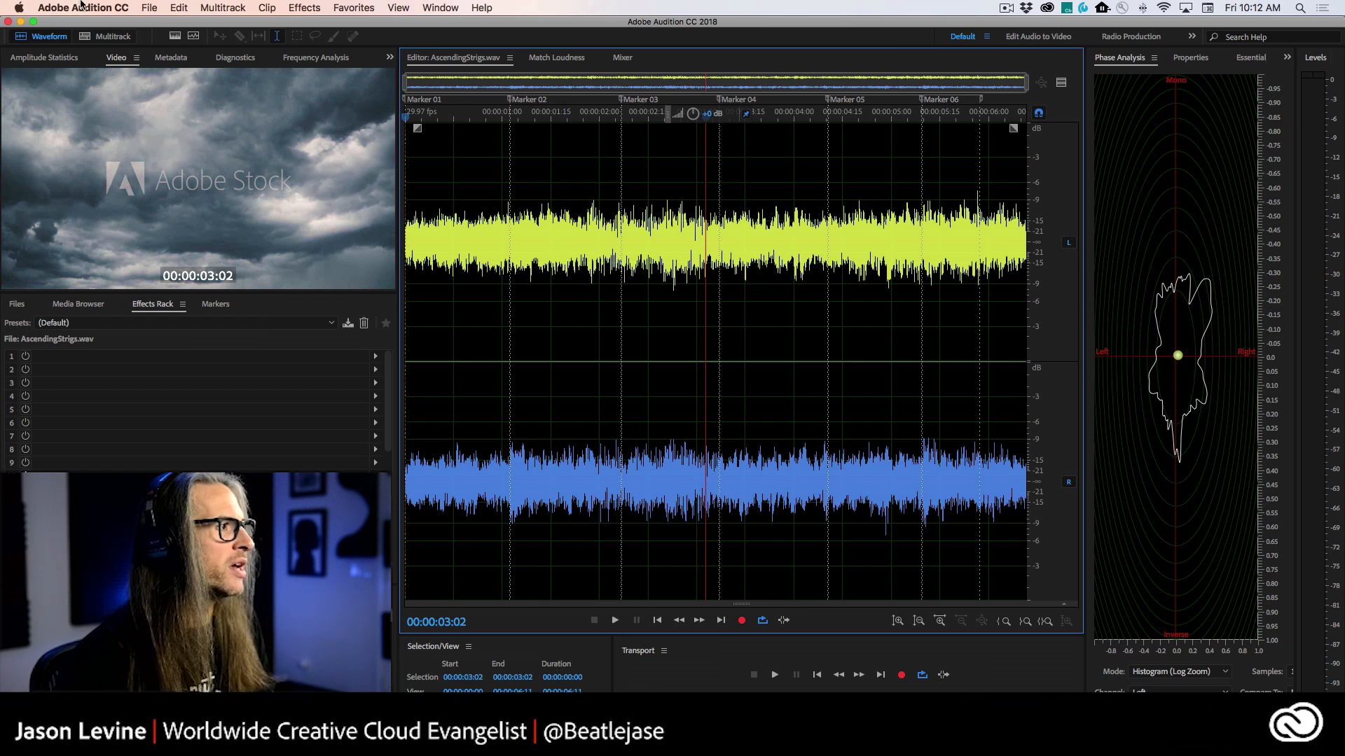
# Step: Return to the multitrack session and move the ASCEND1 track up to directly above the first CAMERA track
pyautogui.click(120, 37)
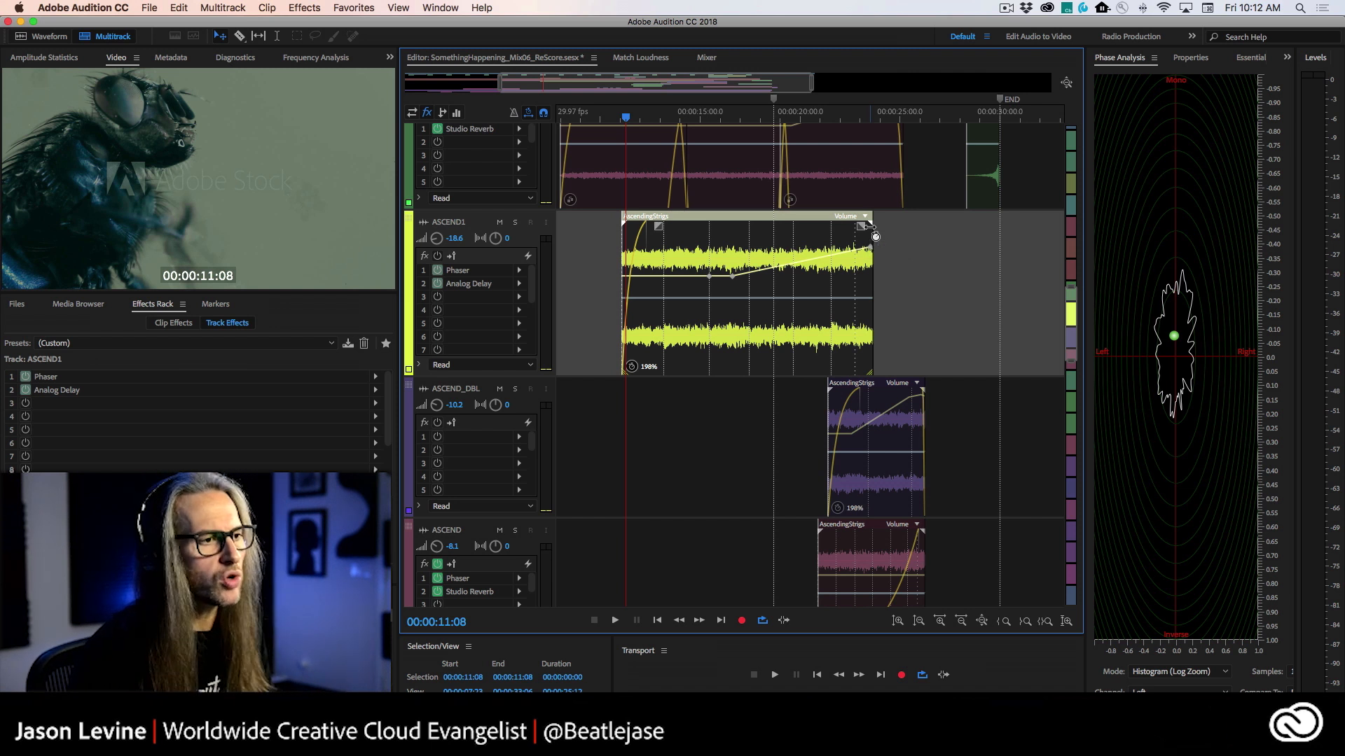
pyautogui.moveTo(1071, 287); pyautogui.dragTo(1079, 107)
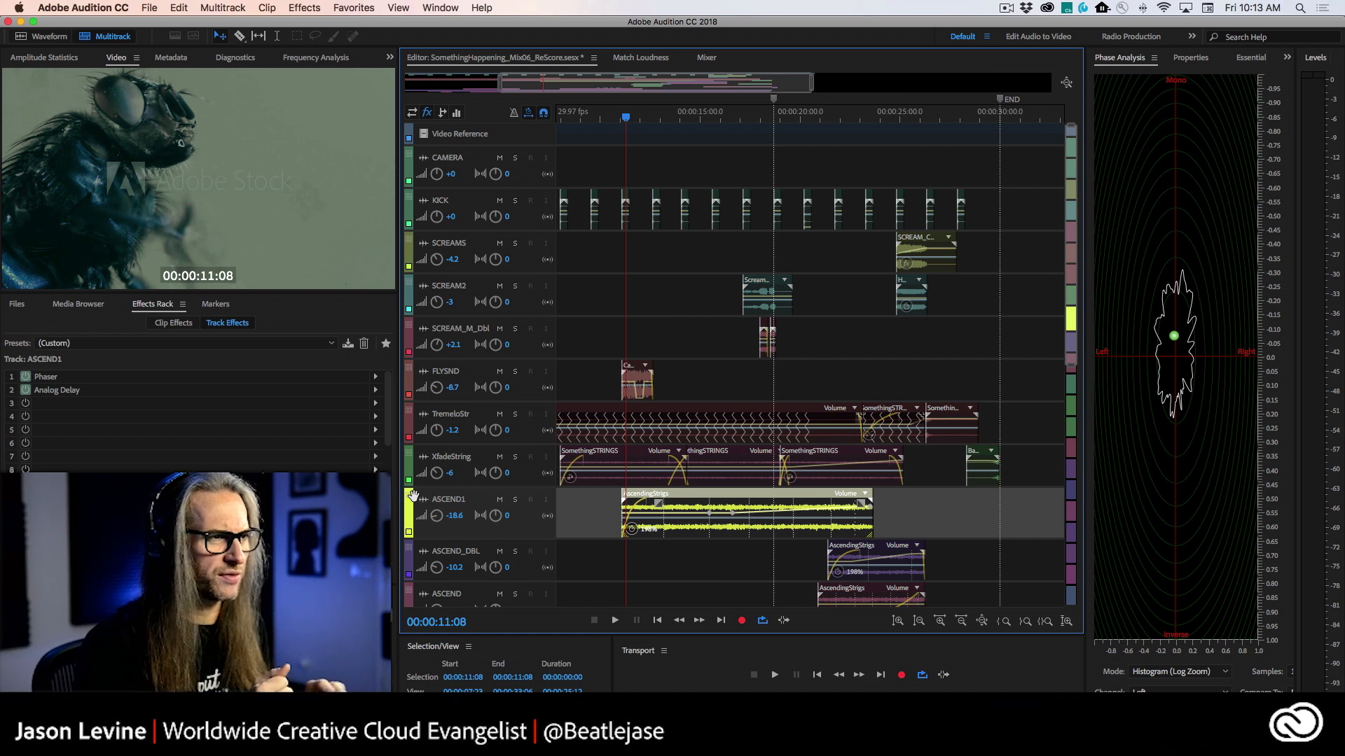
pyautogui.click(472, 145)
pyautogui.moveTo(474, 144)
pyautogui.mouseDown()
pyautogui.moveTo(476, 188)
pyautogui.moveTo(475, 144)
pyautogui.mouseUp()
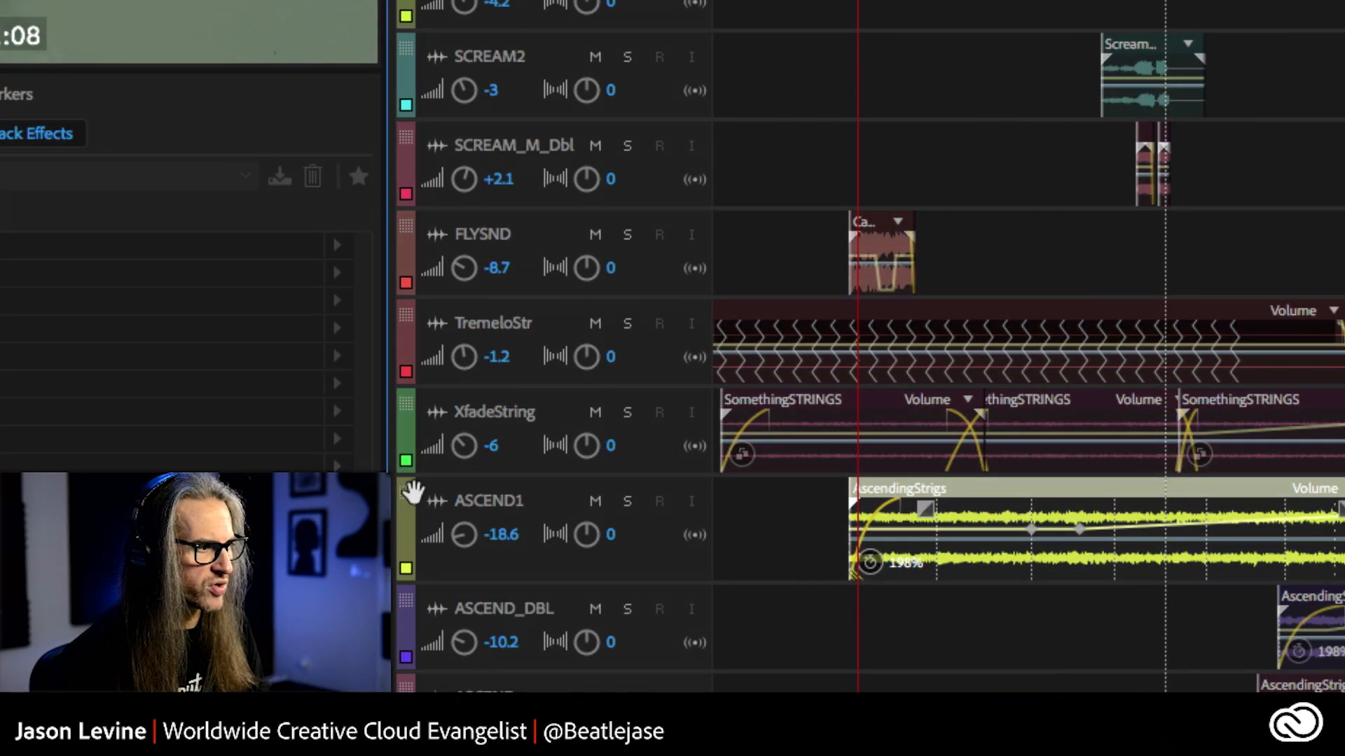
pyautogui.moveTo(413, 492); pyautogui.dragTo(535, 113)
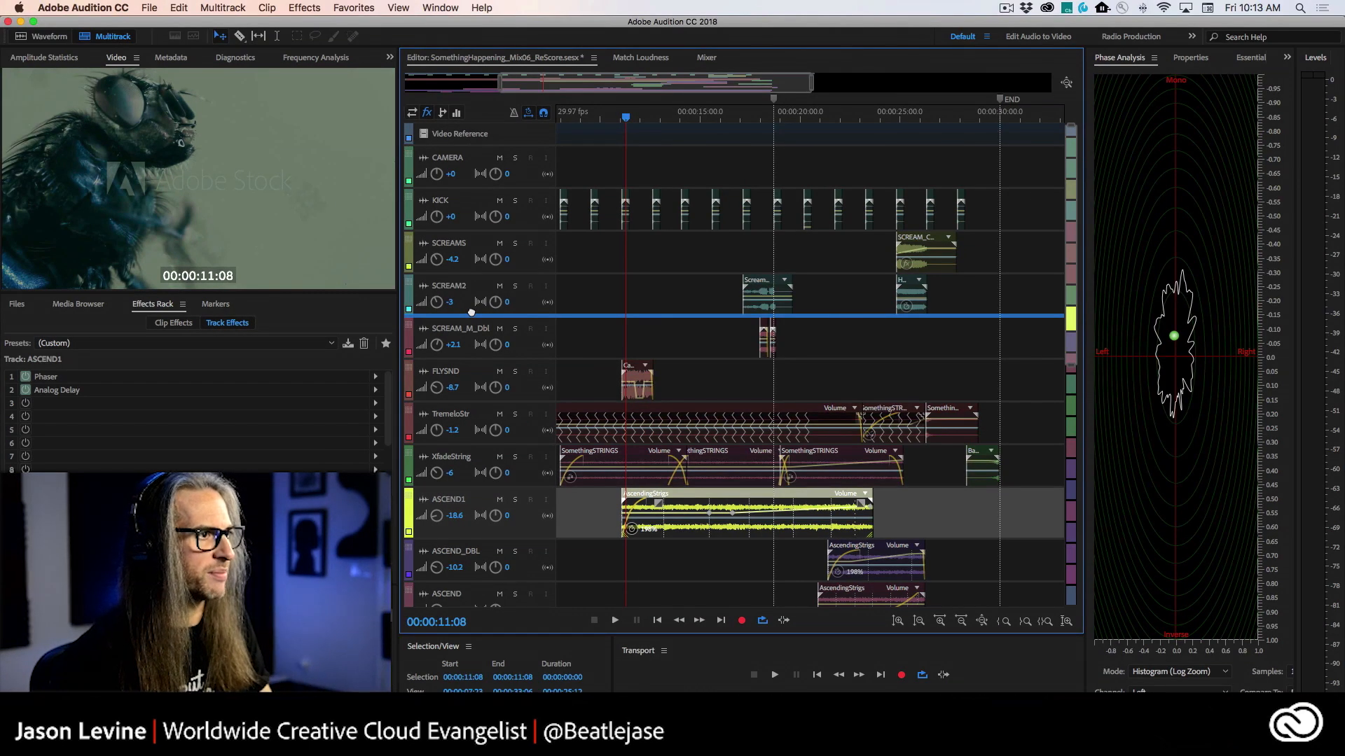
pyautogui.moveTo(471, 313); pyautogui.dragTo(527, 152)
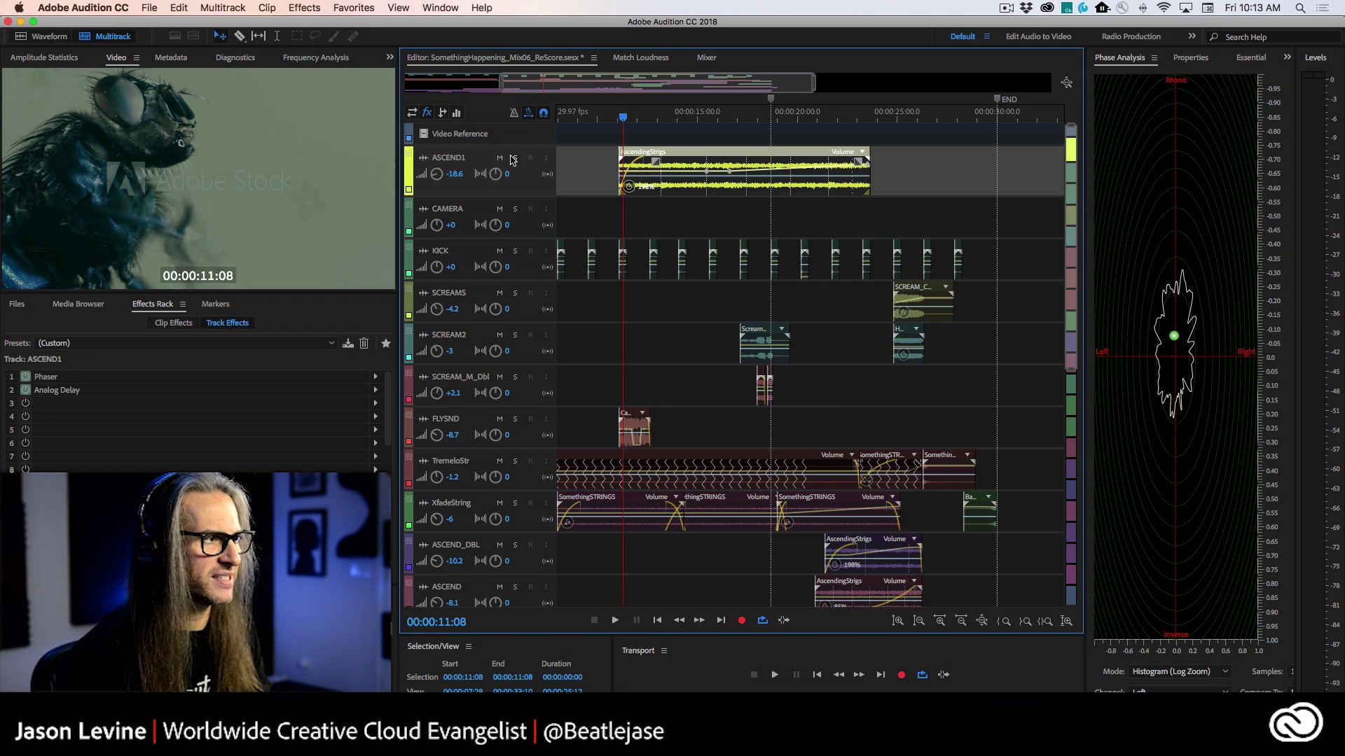
# Step: Solo the ASCEND1 track and increase its height, with the playhead at the AscendingStrigs clip's start at 00:00:11:01
pyautogui.click(514, 159)
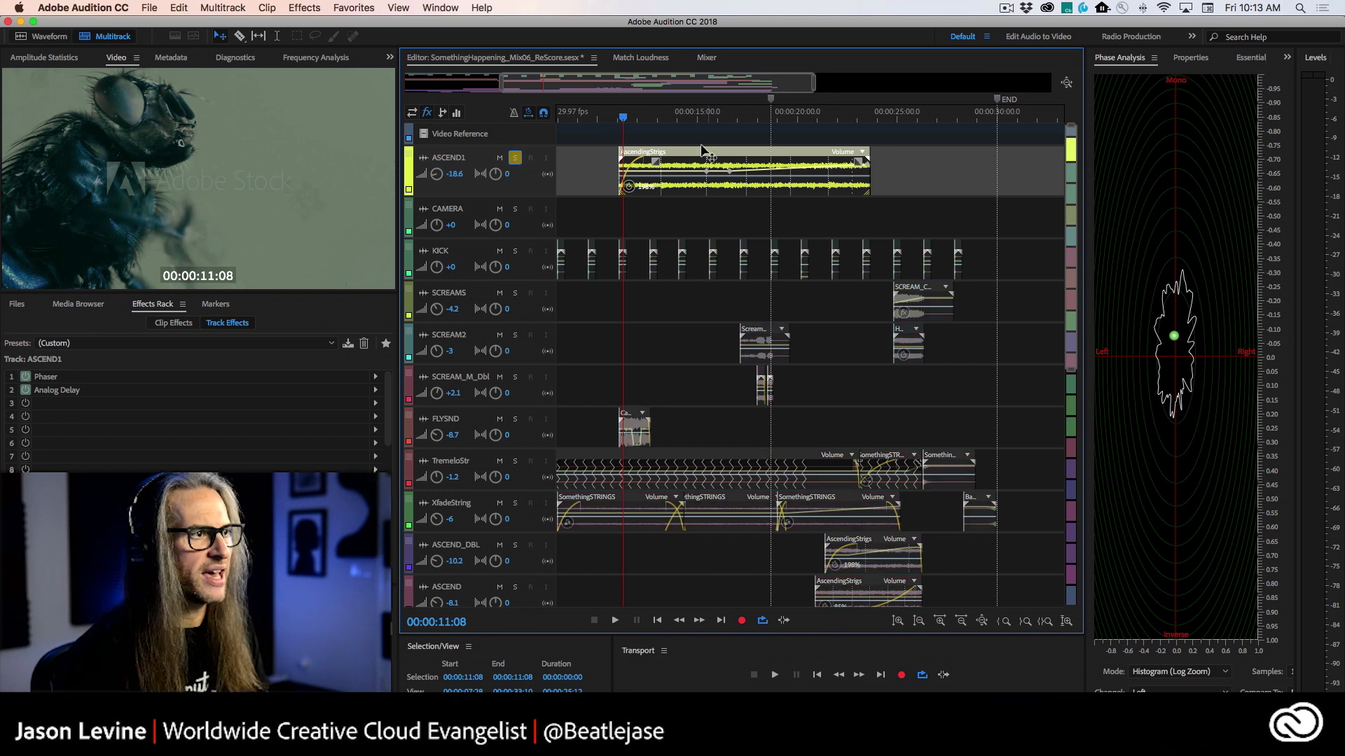
pyautogui.moveTo(622, 118)
pyautogui.mouseDown()
pyautogui.moveTo(868, 119)
pyautogui.moveTo(617, 119)
pyautogui.mouseUp()
pyautogui.moveTo(528, 197); pyautogui.dragTo(528, 365)
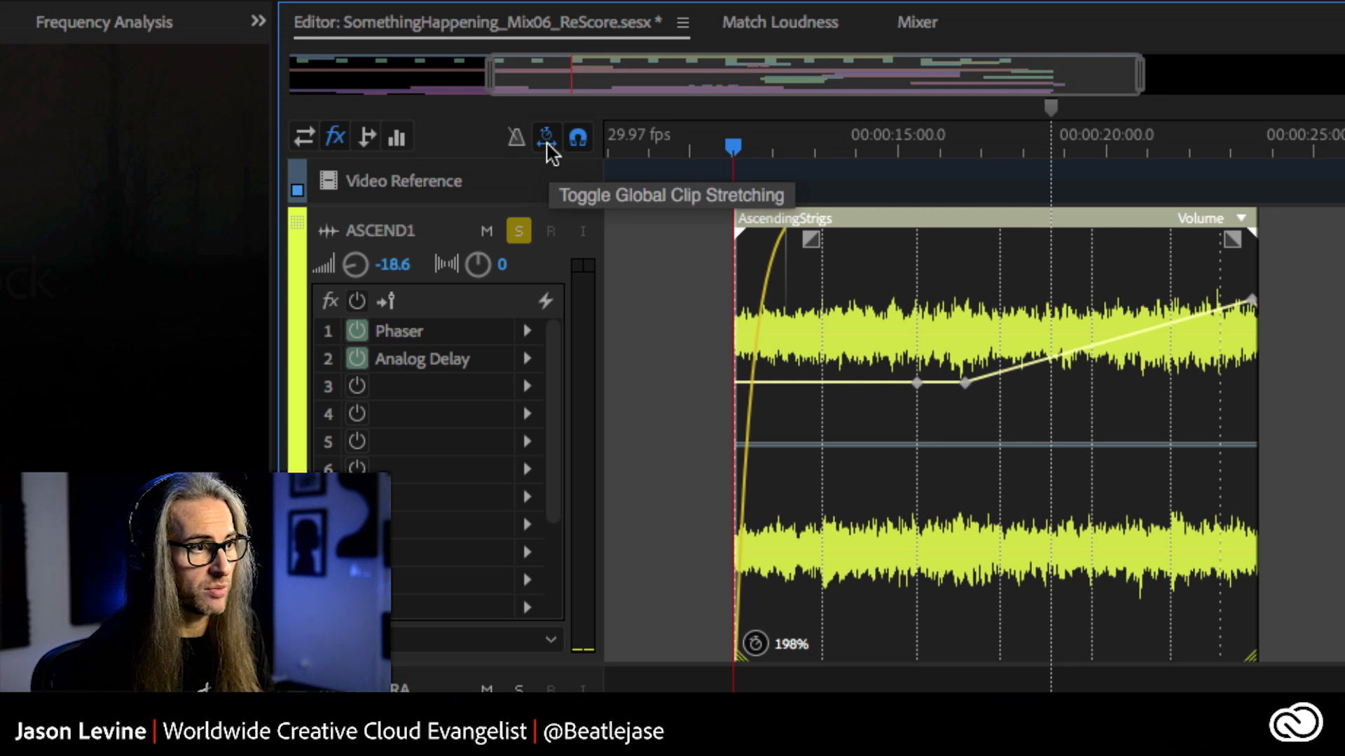
# Step: Try shortening the AscendingStrigs clip on ASCEND1 to a 119% stretch, play it, and undo the stretch
pyautogui.click(546, 143)
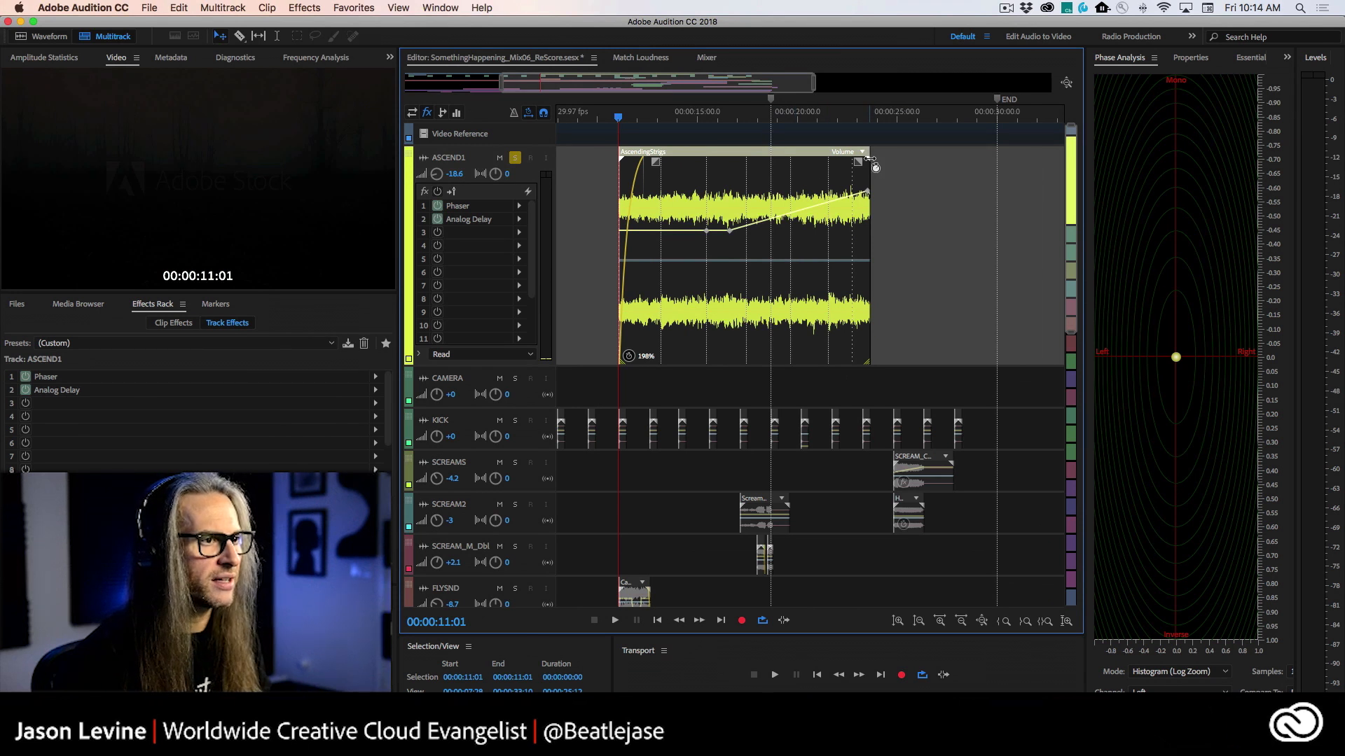
pyautogui.moveTo(870, 159); pyautogui.dragTo(769, 165)
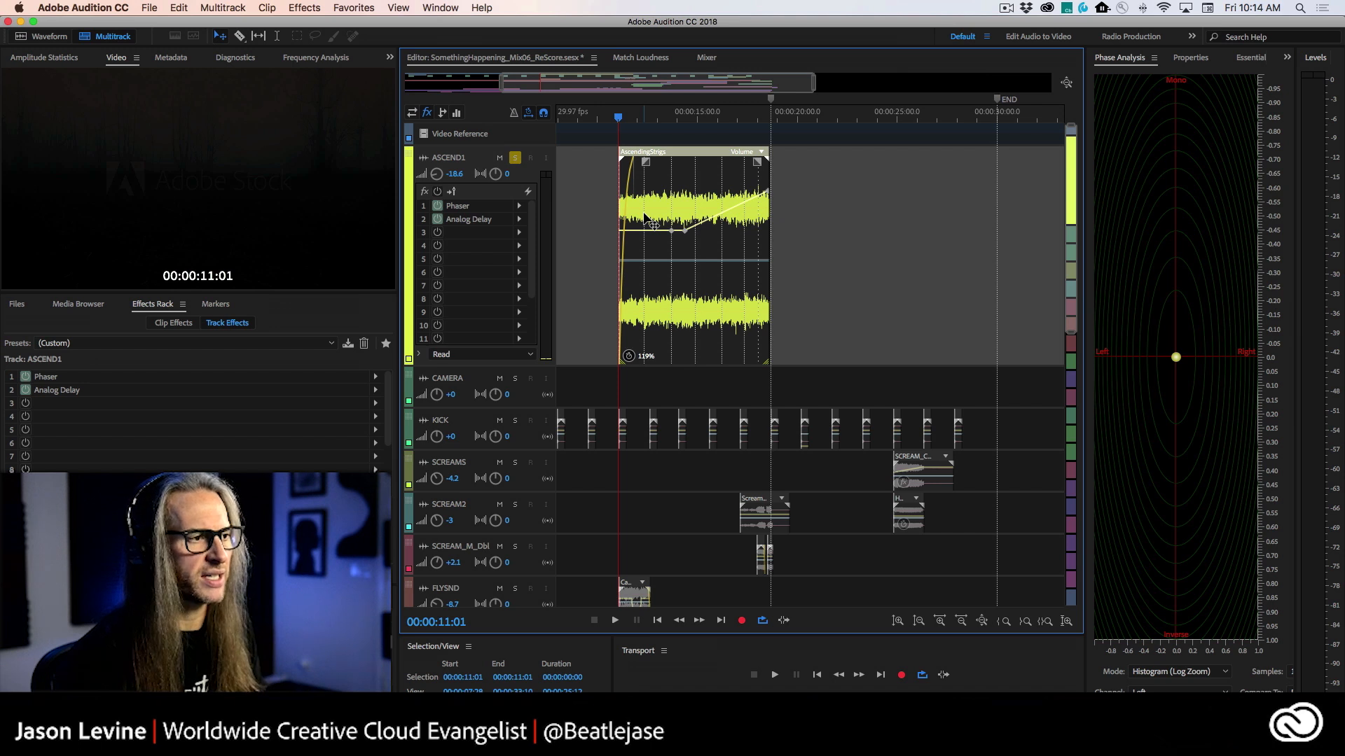
pyautogui.press('space')
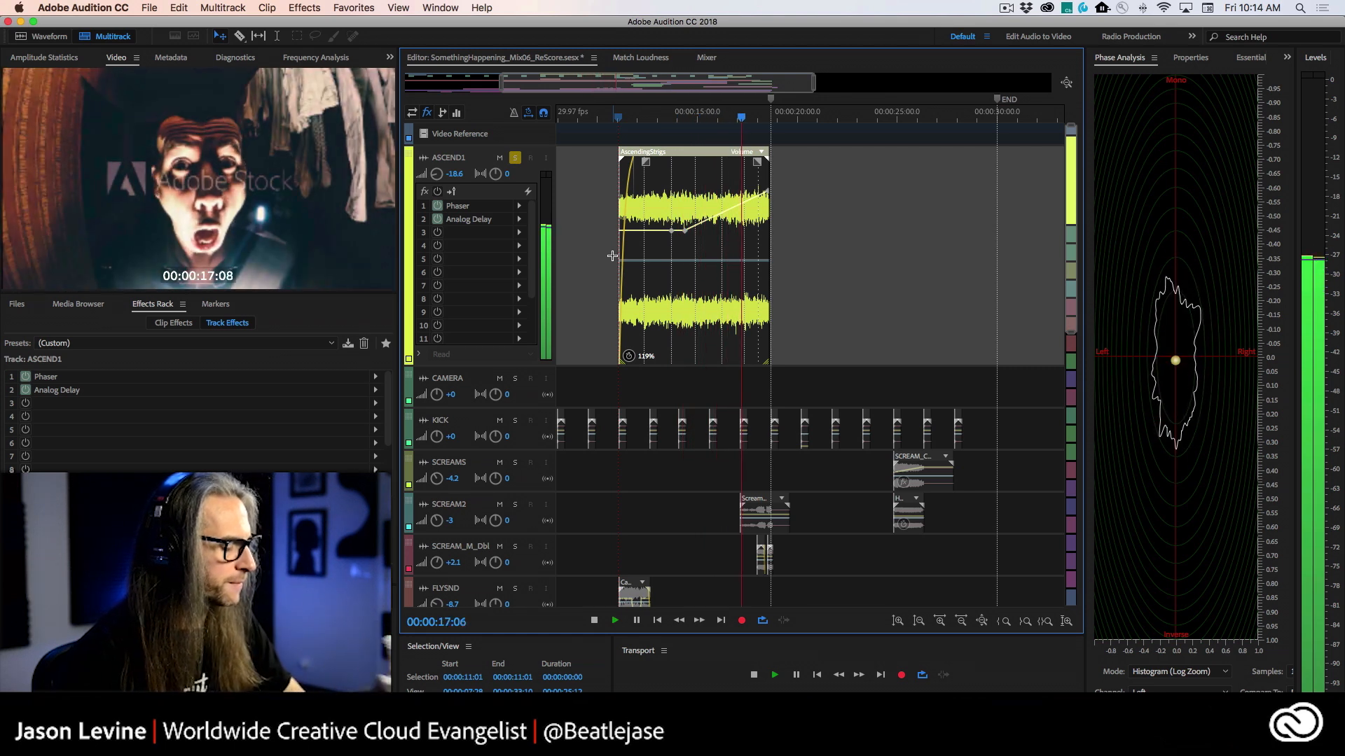
pyautogui.press('space')
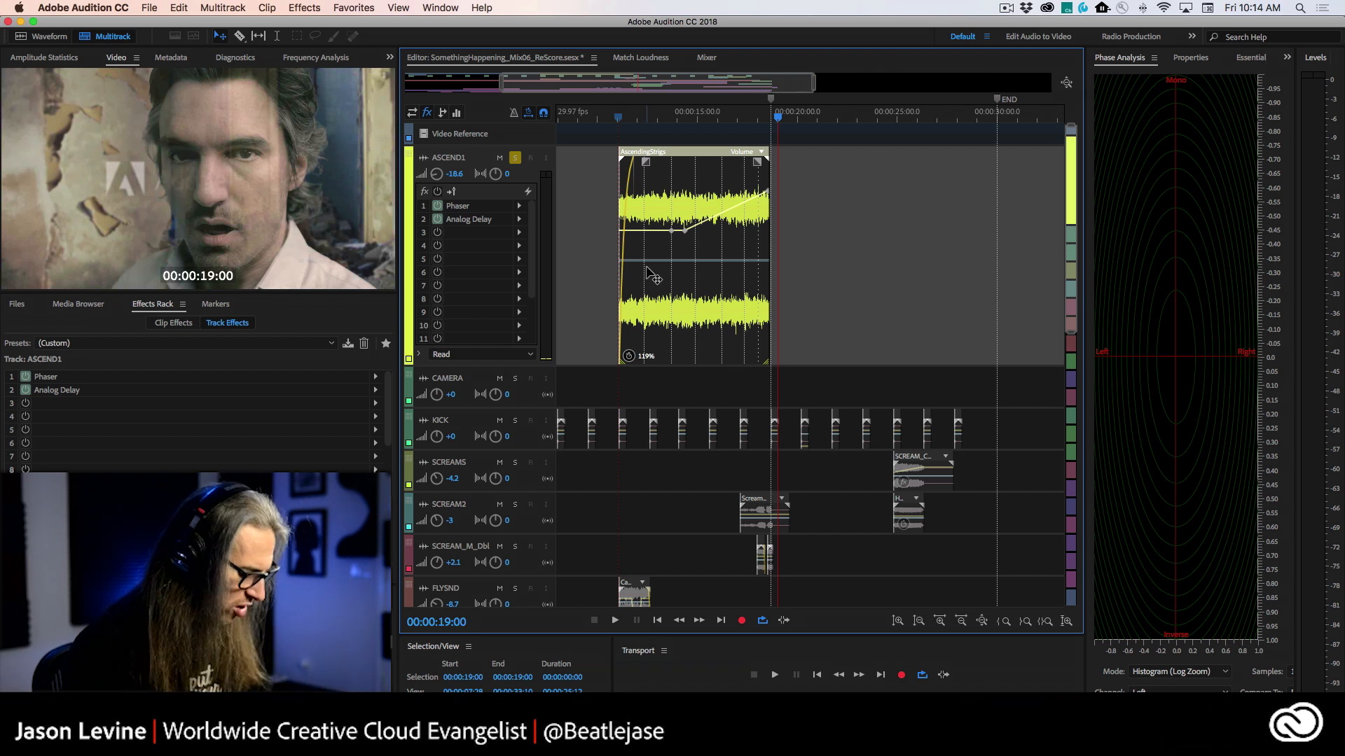
pyautogui.press('super+z')
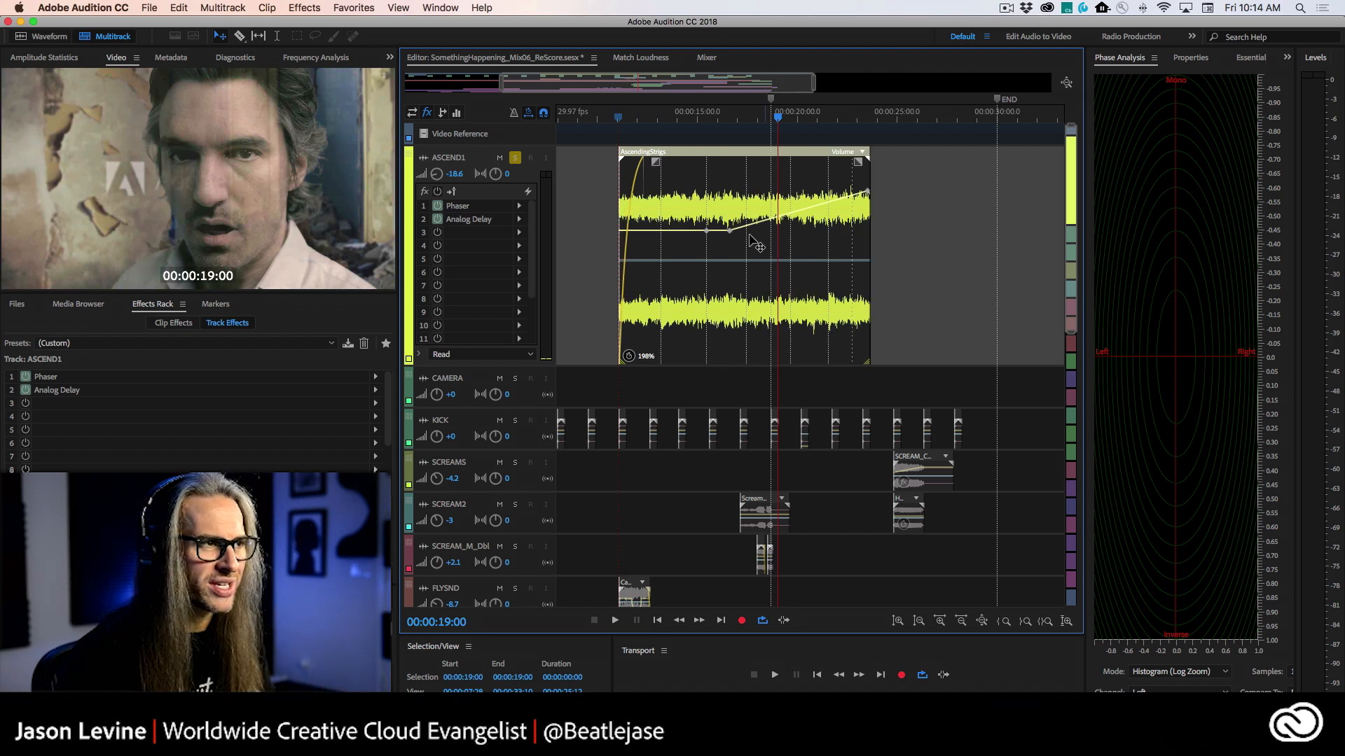
# Step: Play the soloed ASCEND1 track from 00:00:10:29 and raise its volume to -5.1 dB during playback
pyautogui.click(616, 119)
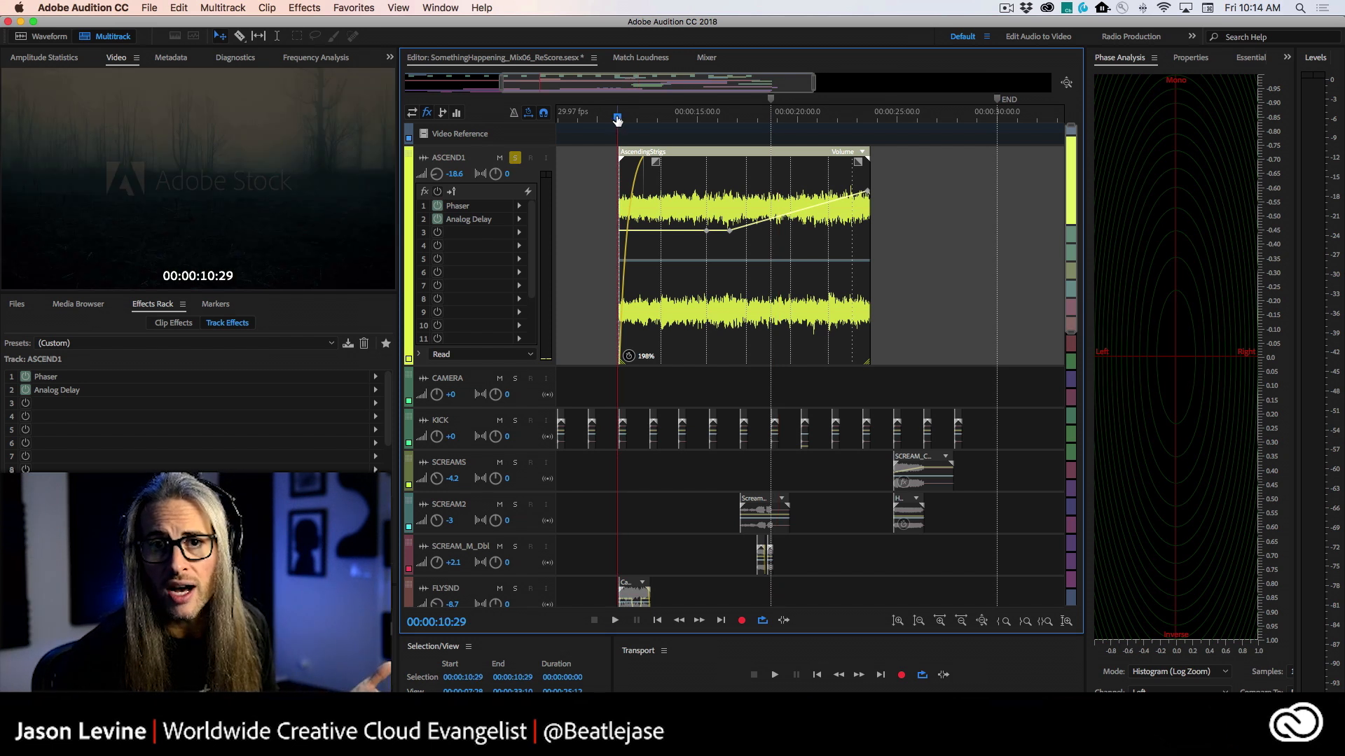
pyautogui.press('space')
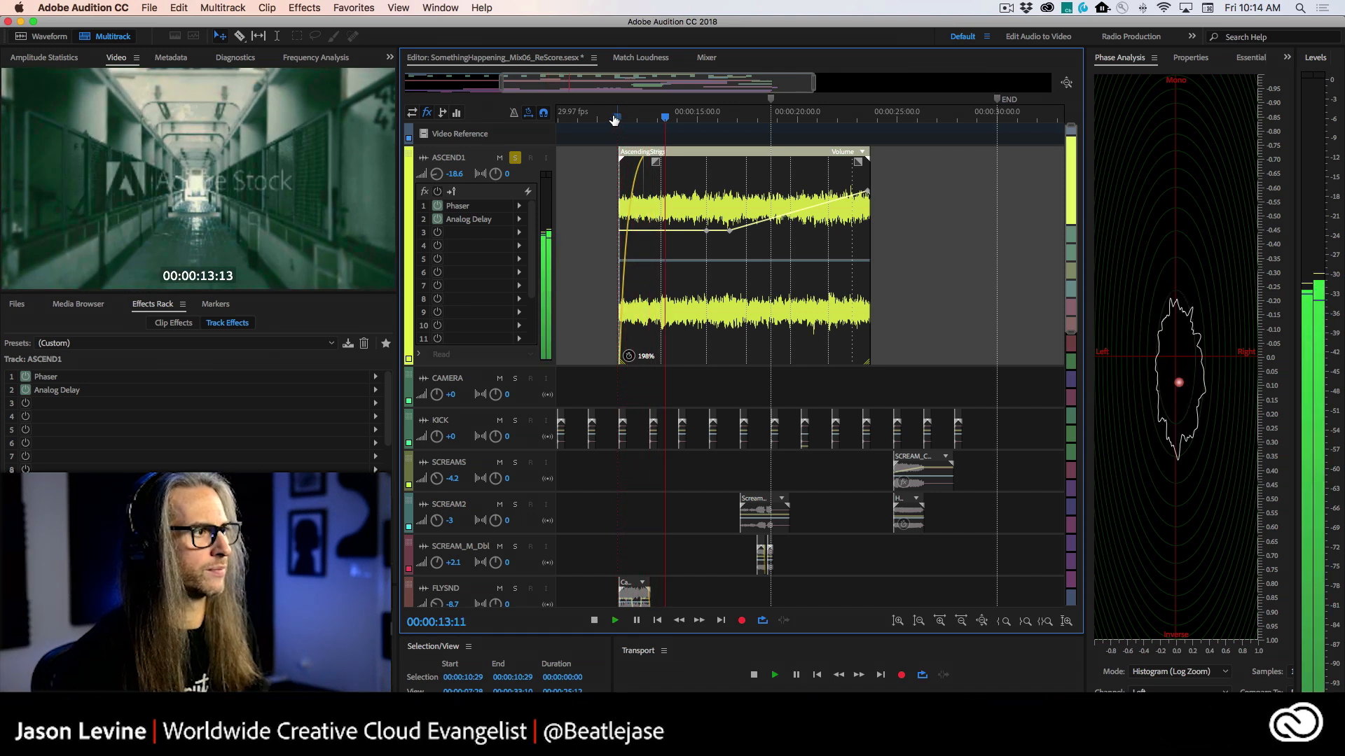
pyautogui.moveTo(438, 177); pyautogui.dragTo(434, 152)
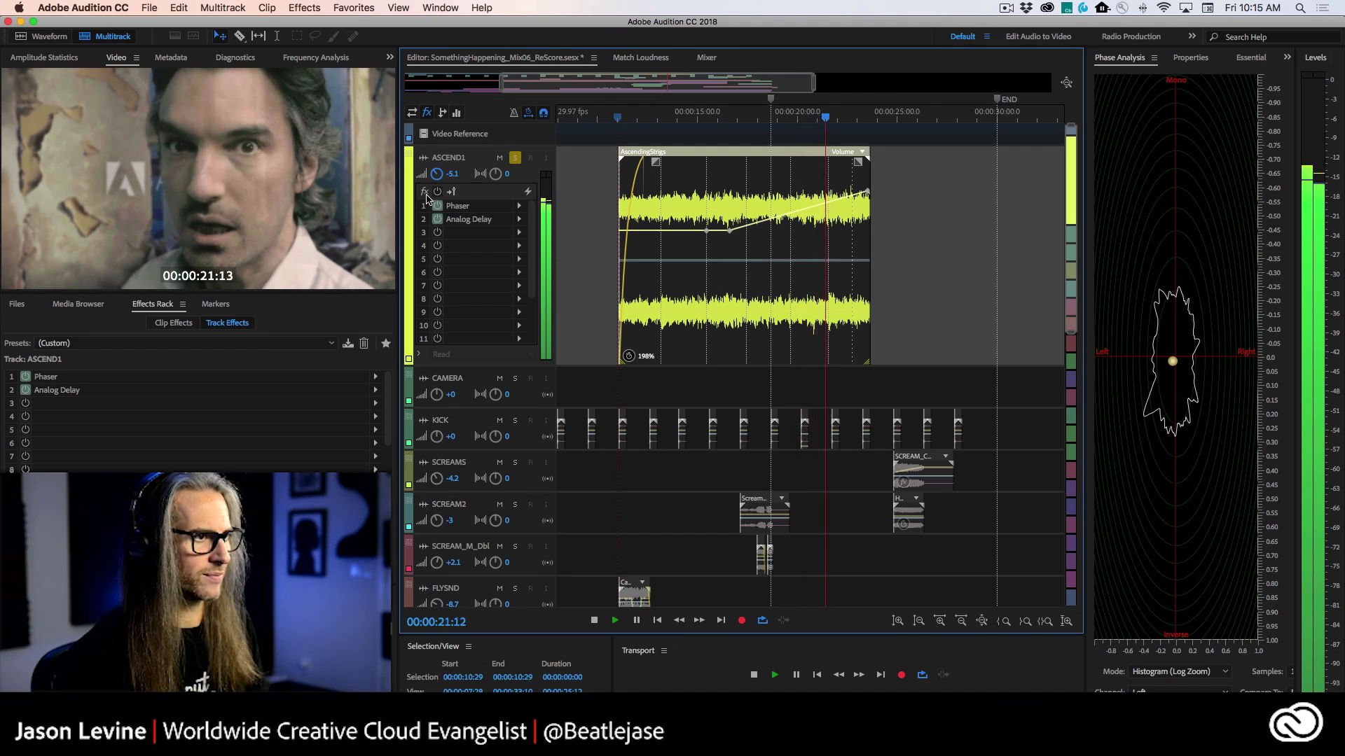
pyautogui.press('space')
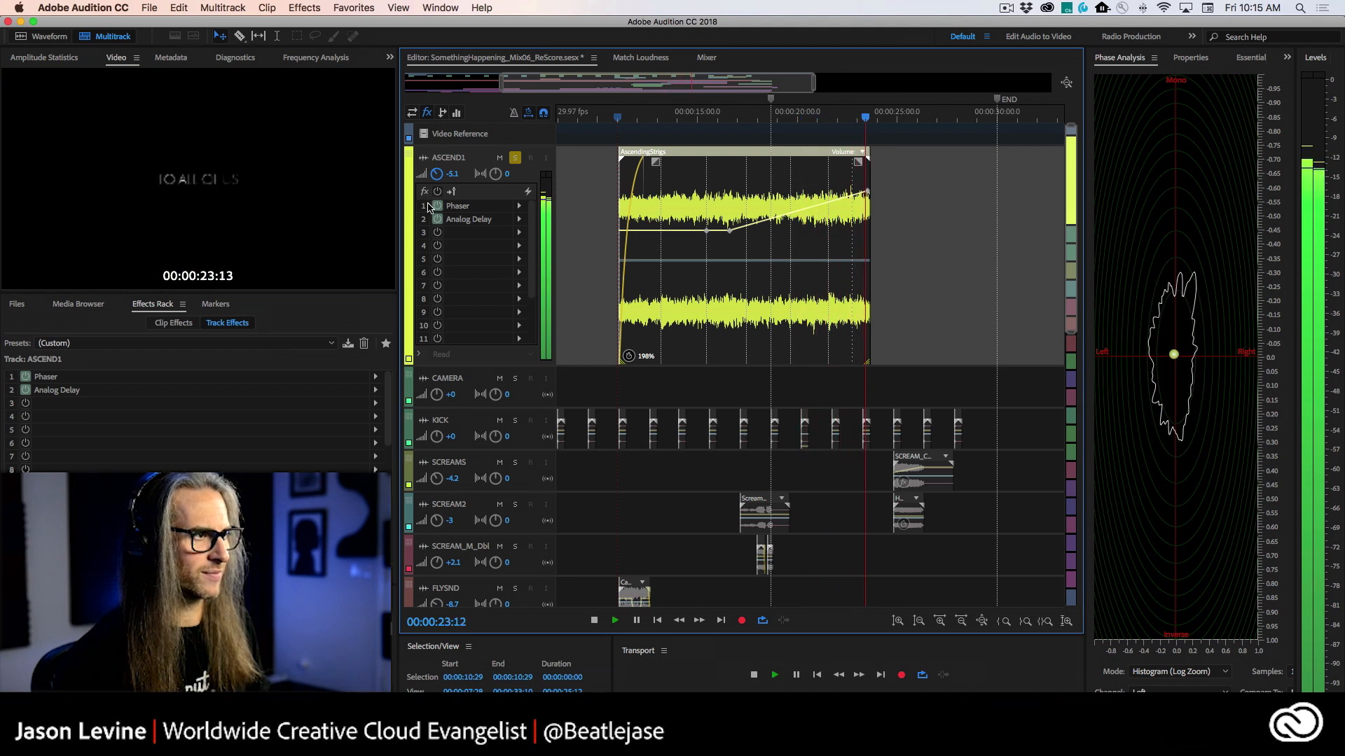
# Step: Move the ASCEND1 track back between XfadeString and ASCEND_DBL and set its volume to -18 dB
pyautogui.scroll(5, 525, 331)
pyautogui.scroll(-4, 525, 331)
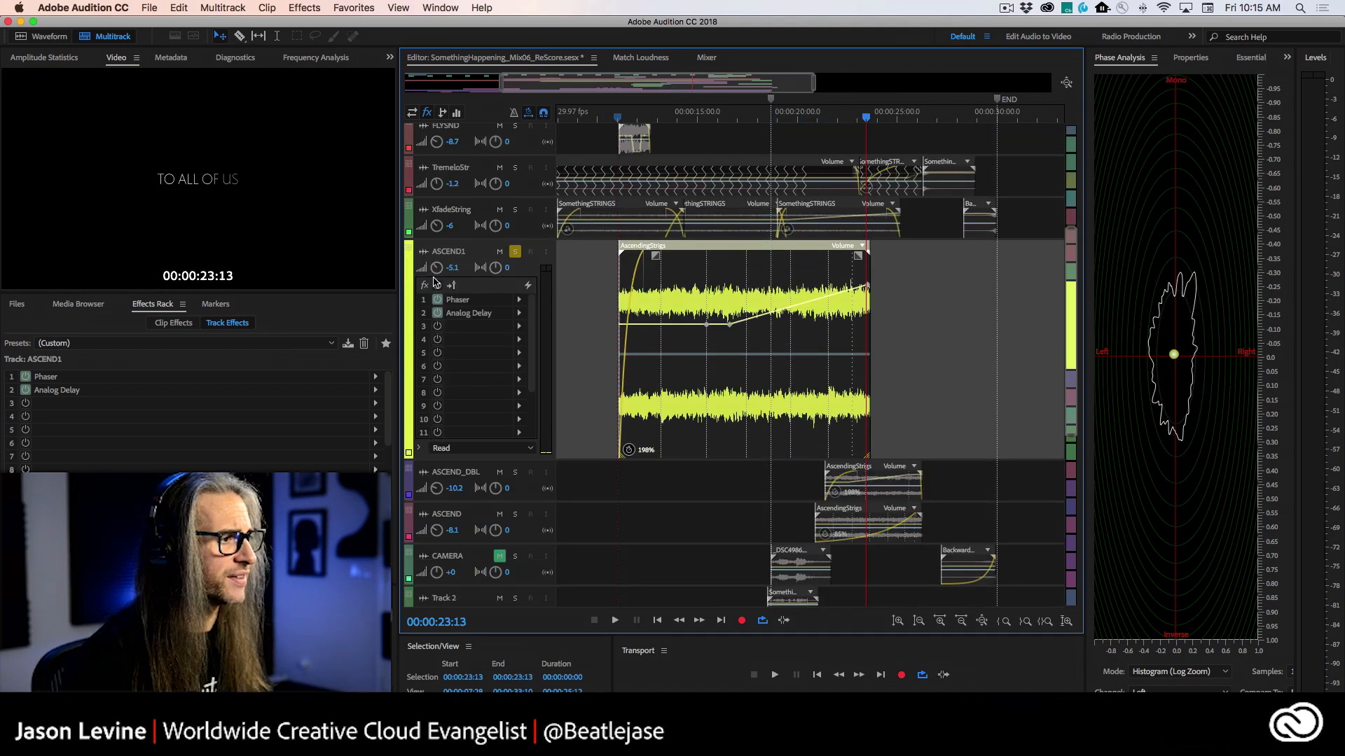
pyautogui.moveTo(436, 270); pyautogui.dragTo(430, 270)
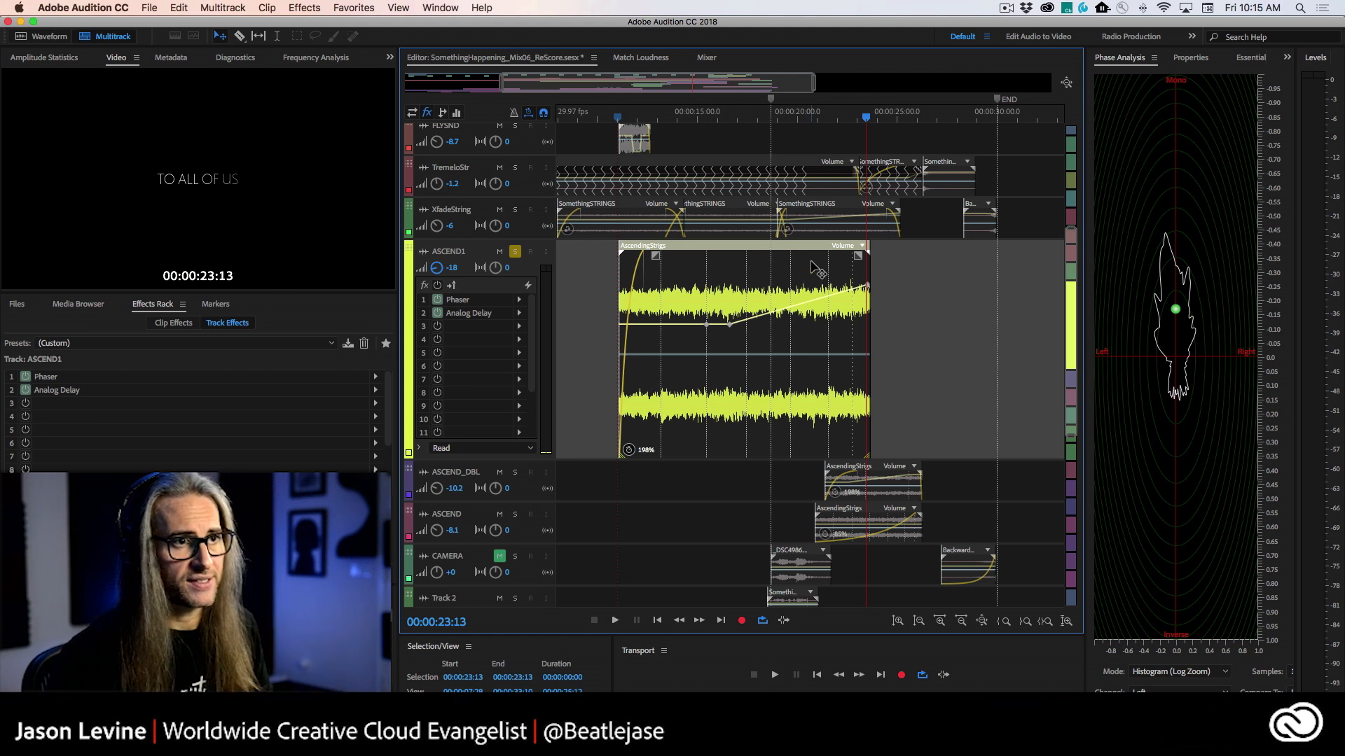
# Step: Show the AscendingStrigs clip's stretch properties and set its stretch mode to Rendered (High Quality)
pyautogui.click(1190, 57)
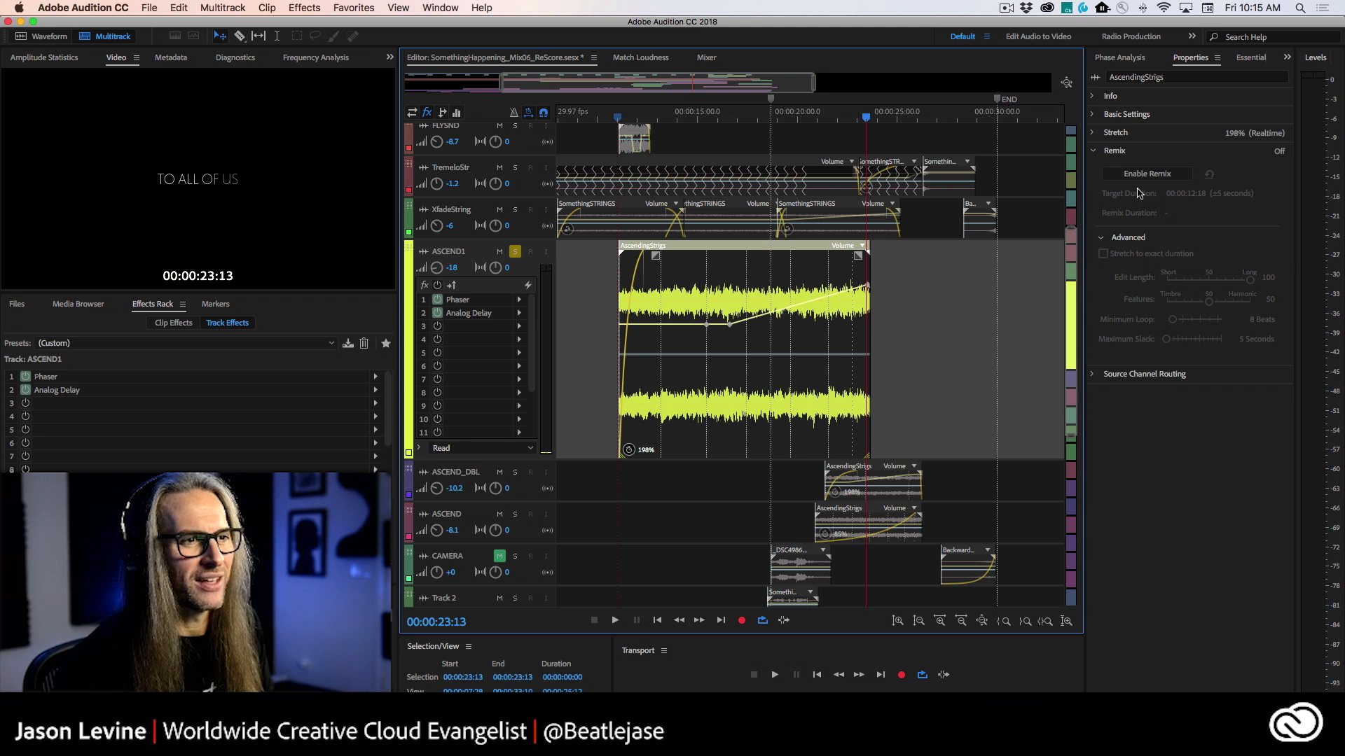
pyautogui.click(1094, 133)
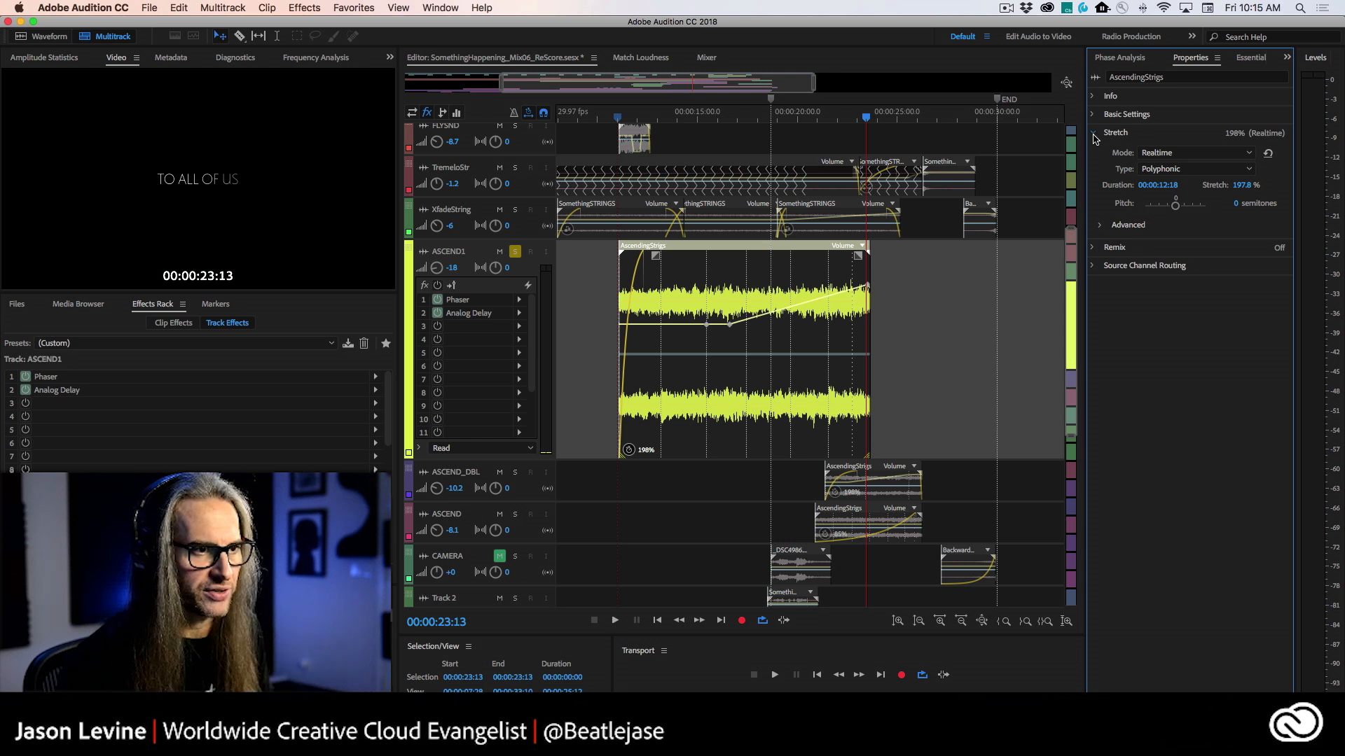
pyautogui.click(697, 291)
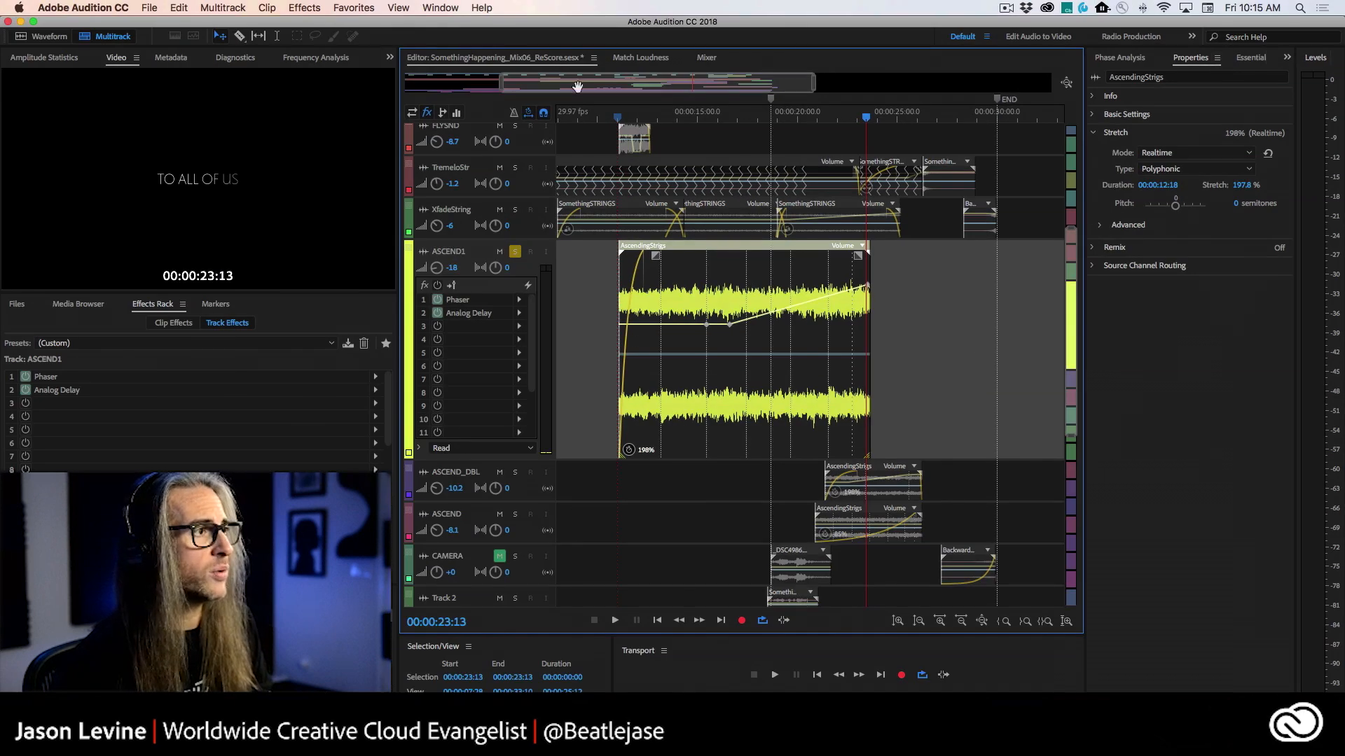
pyautogui.click(448, 5)
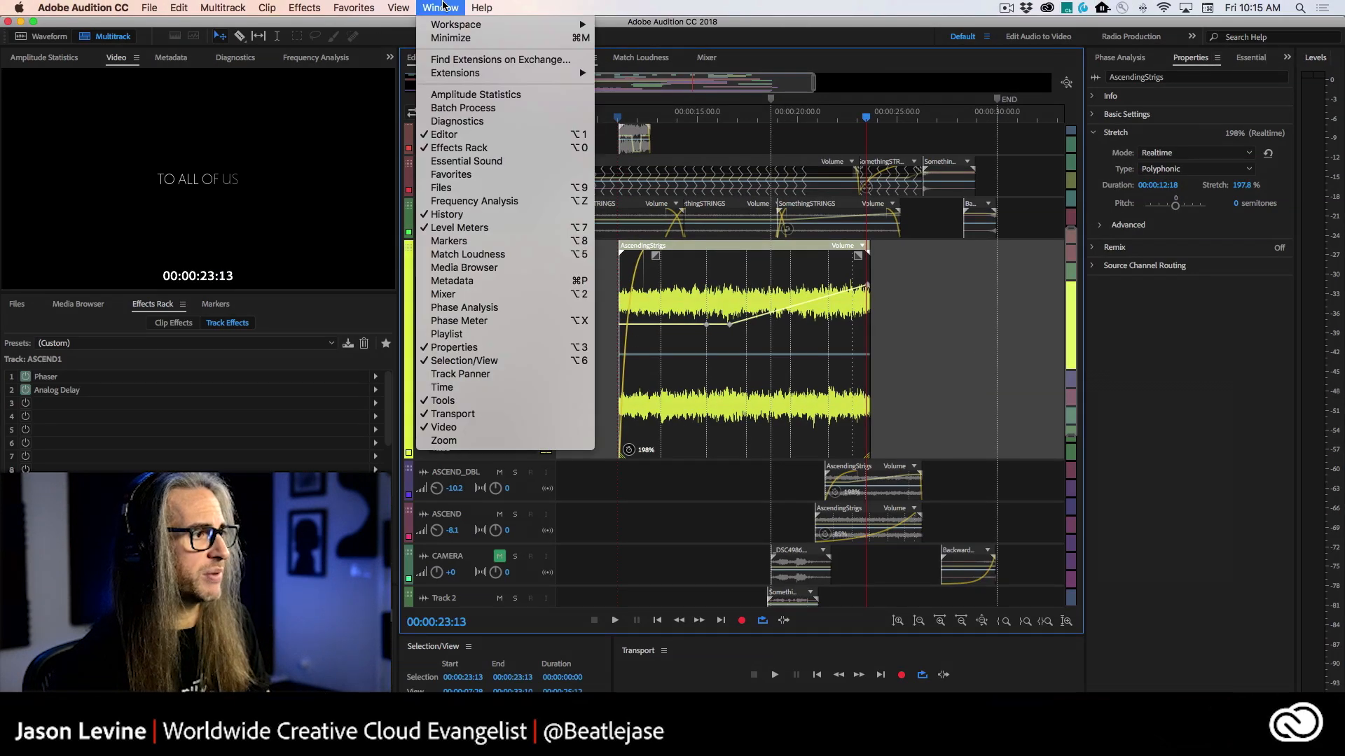
pyautogui.click(479, 353)
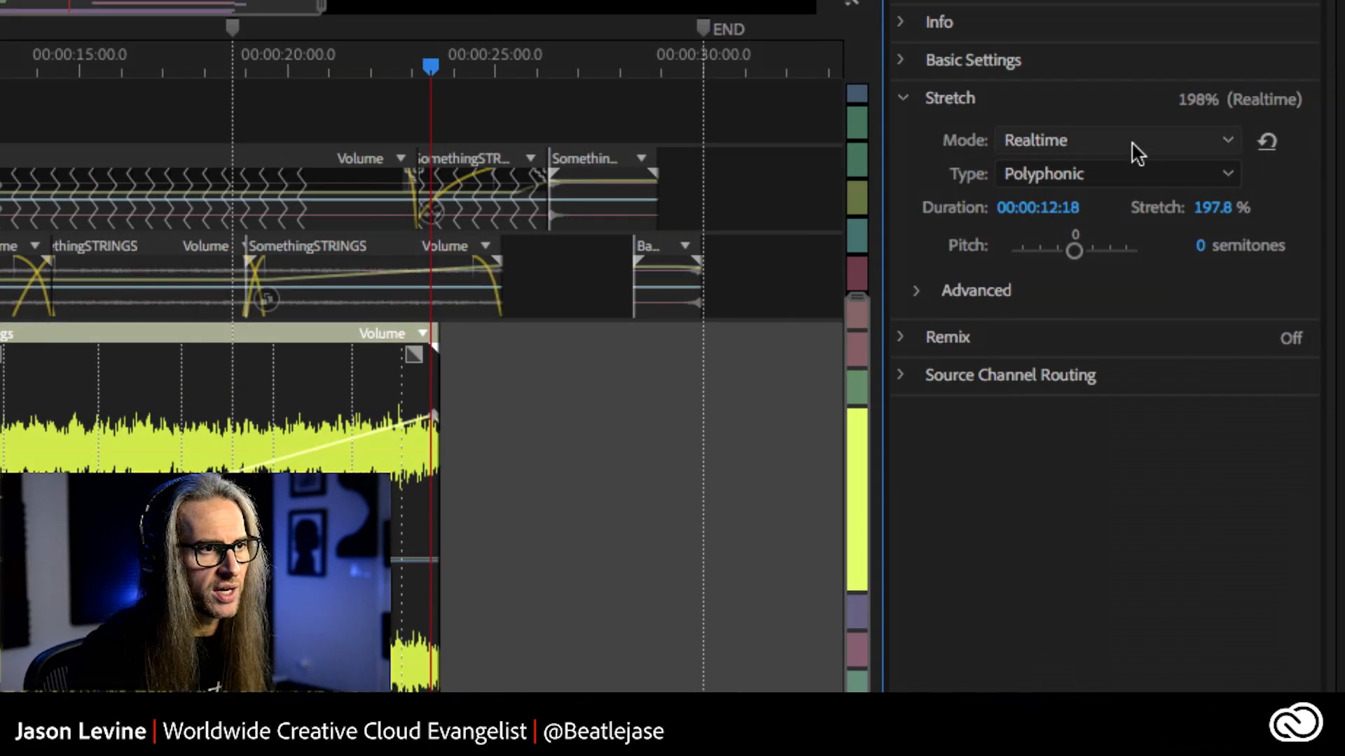
pyautogui.click(1132, 143)
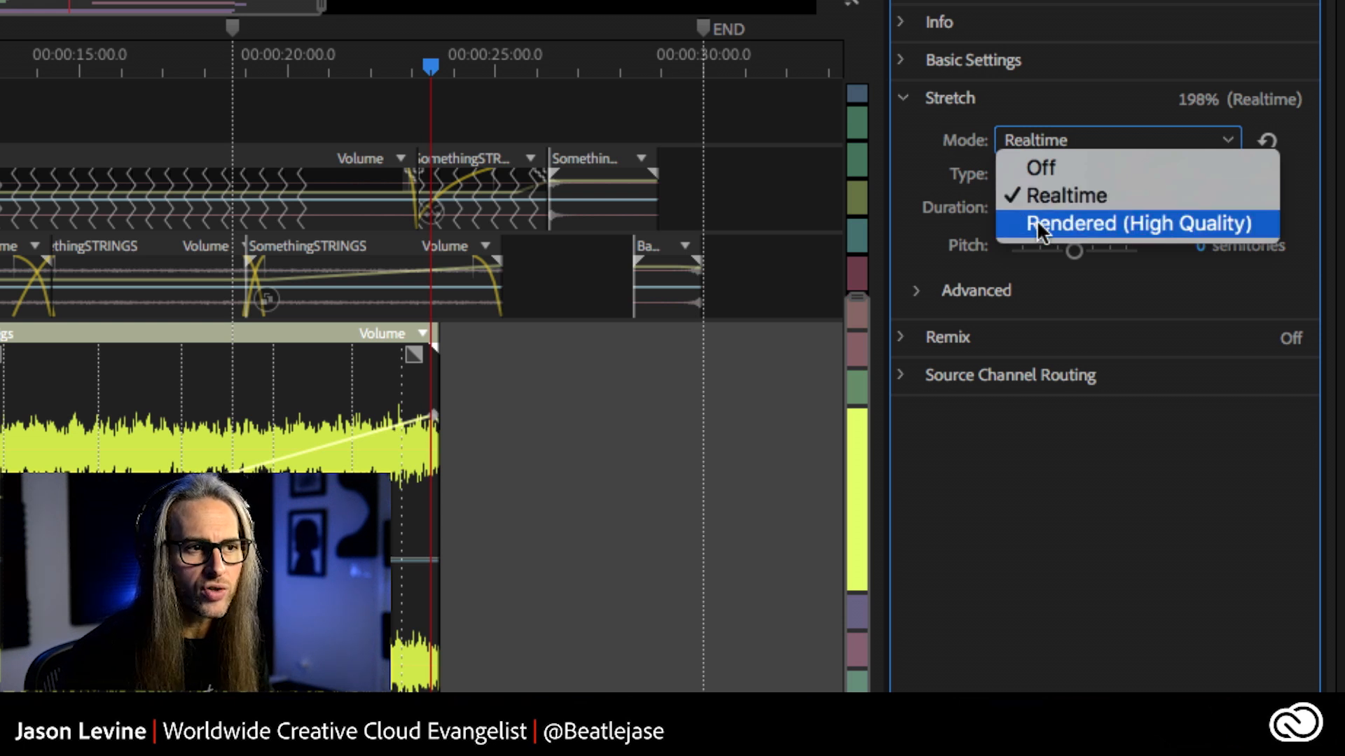
pyautogui.click(1208, 222)
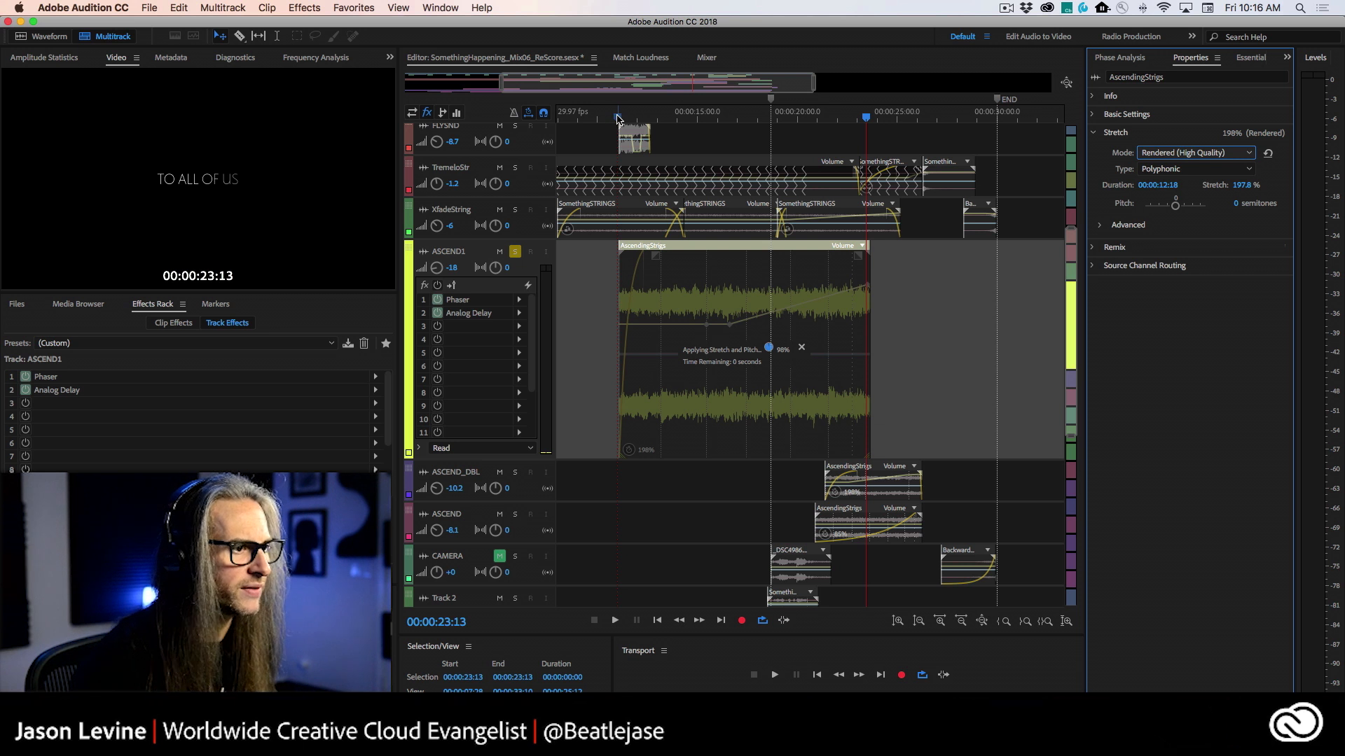
# Step: Play the rendered ASCEND1 clip from 00:00:10:27 and raise the track's volume to -8.7 dB during playback
pyautogui.click(616, 116)
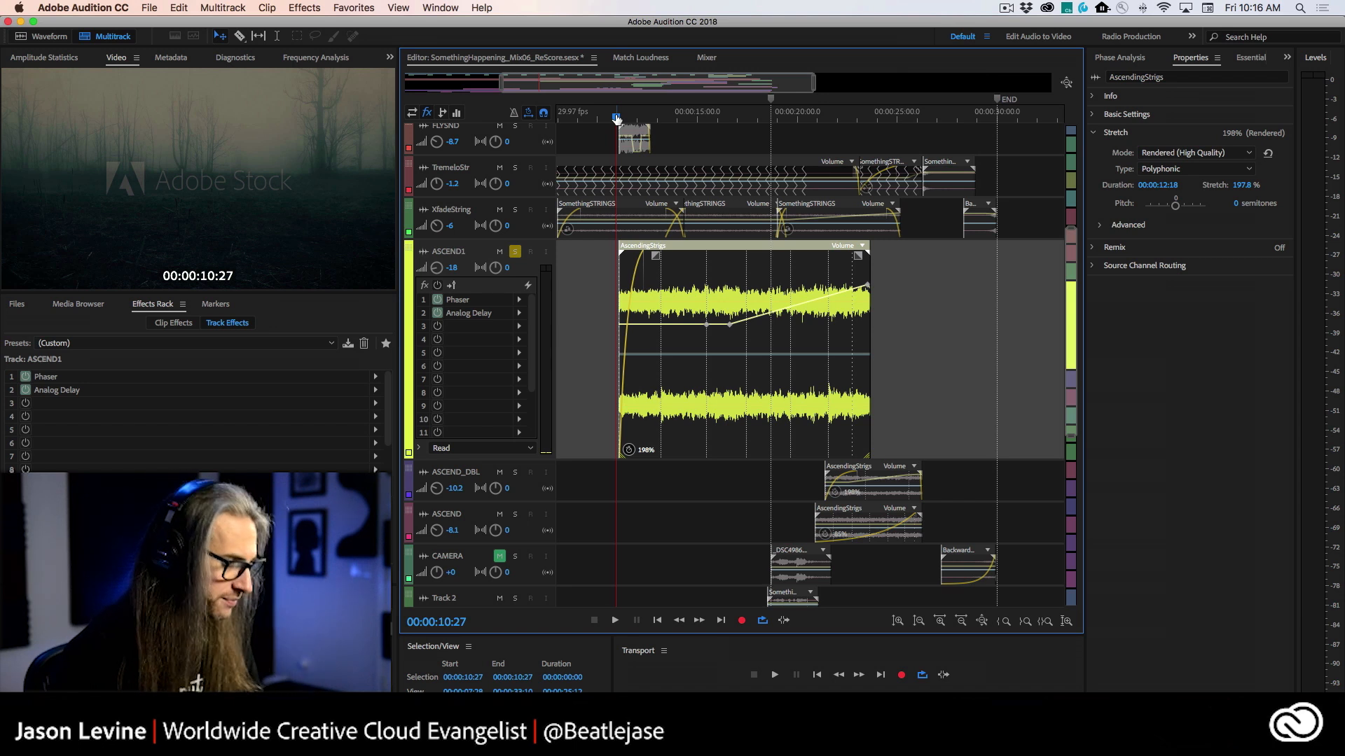
pyautogui.press('space')
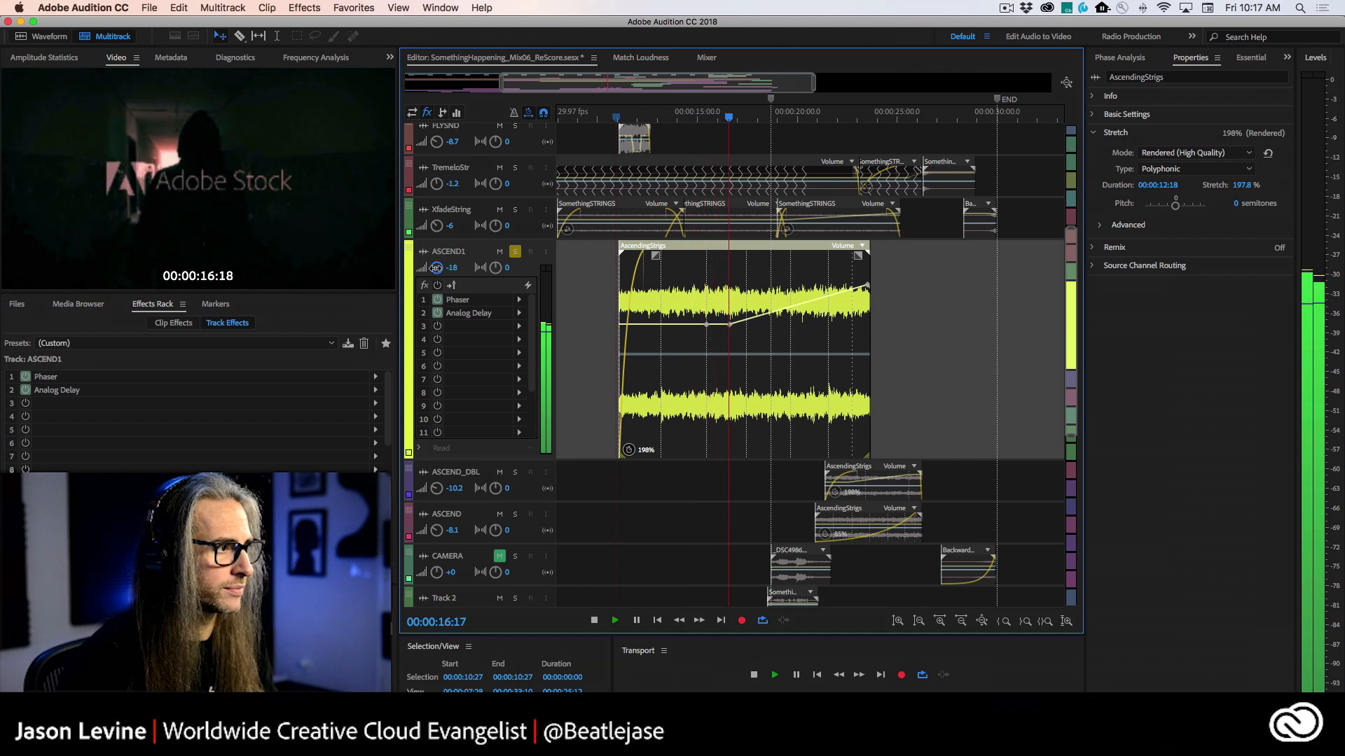
pyautogui.moveTo(436, 268); pyautogui.dragTo(429, 251)
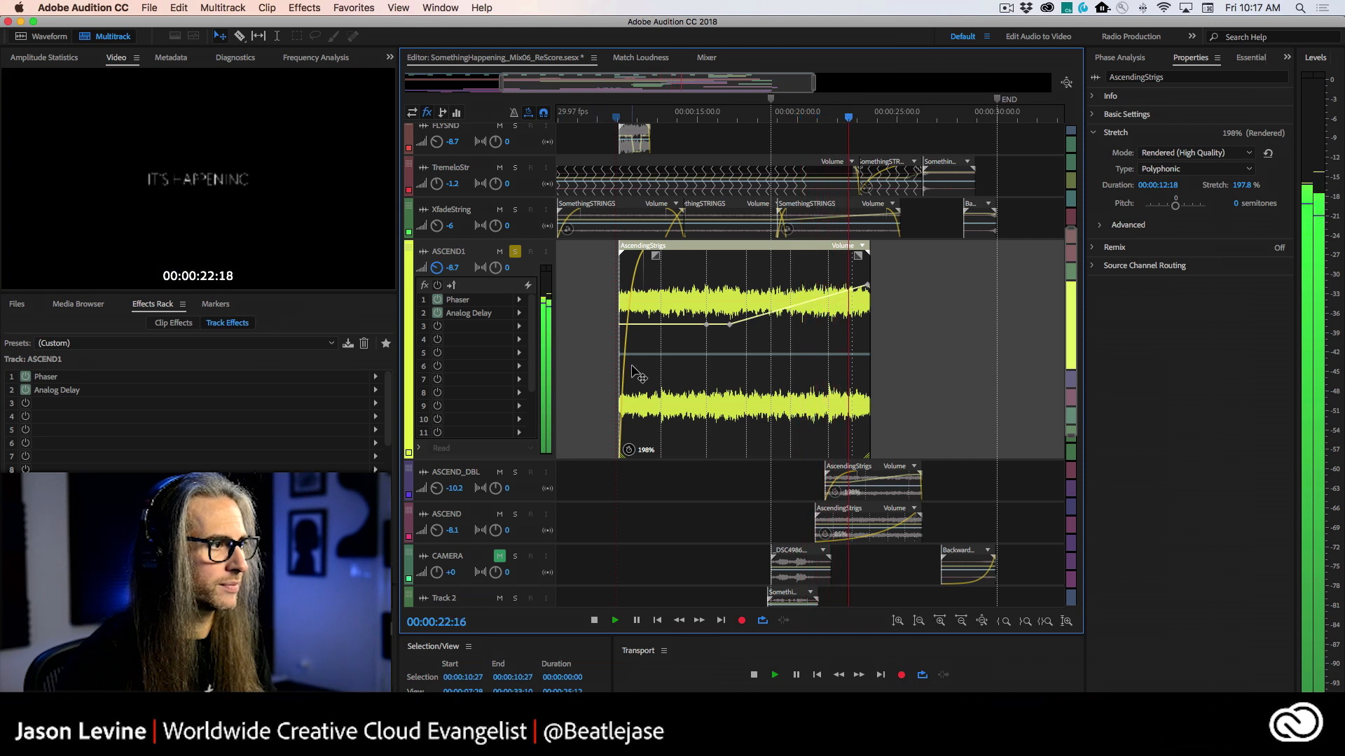
pyautogui.press('space')
# Step: Keep the Polyphonic stretch type, switch the stretch mode to Realtime, and play the clip from 00:00:11:03 for comparison
pyautogui.click(1164, 170)
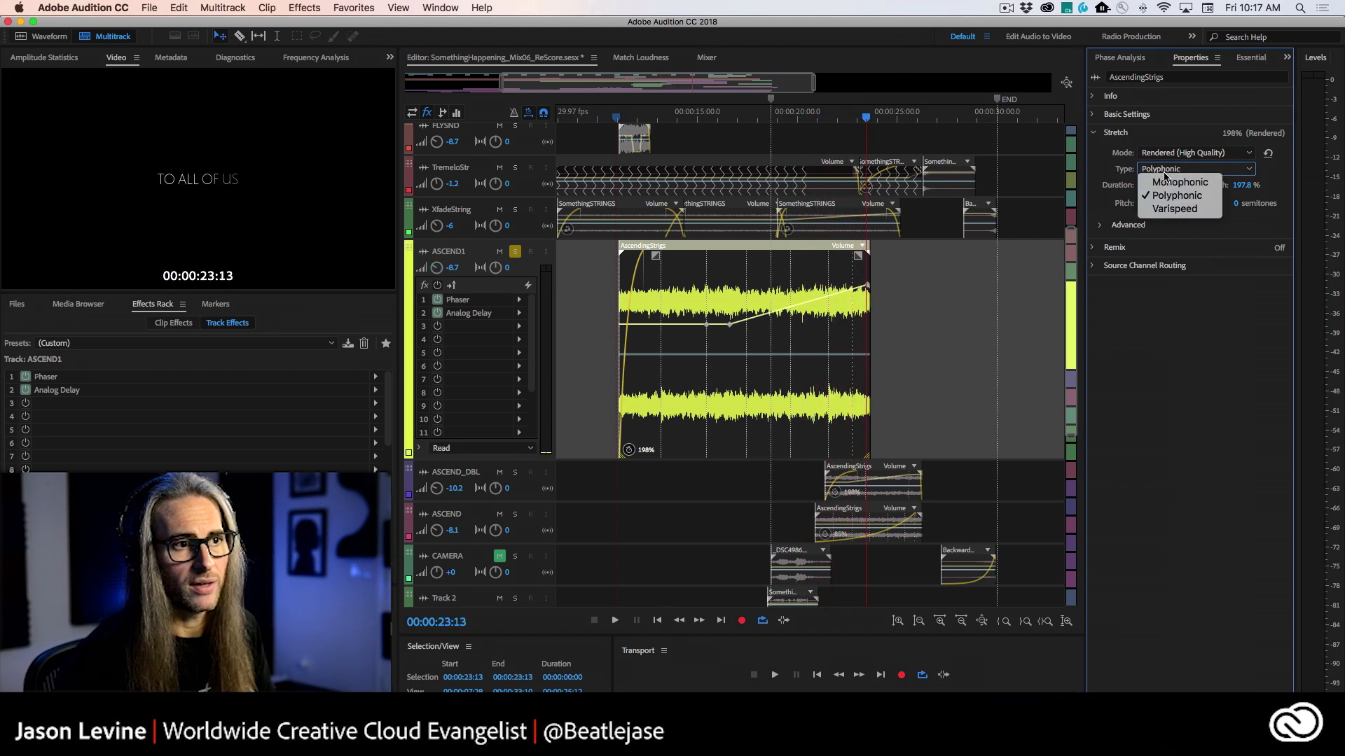
pyautogui.click(1177, 196)
pyautogui.click(1194, 152)
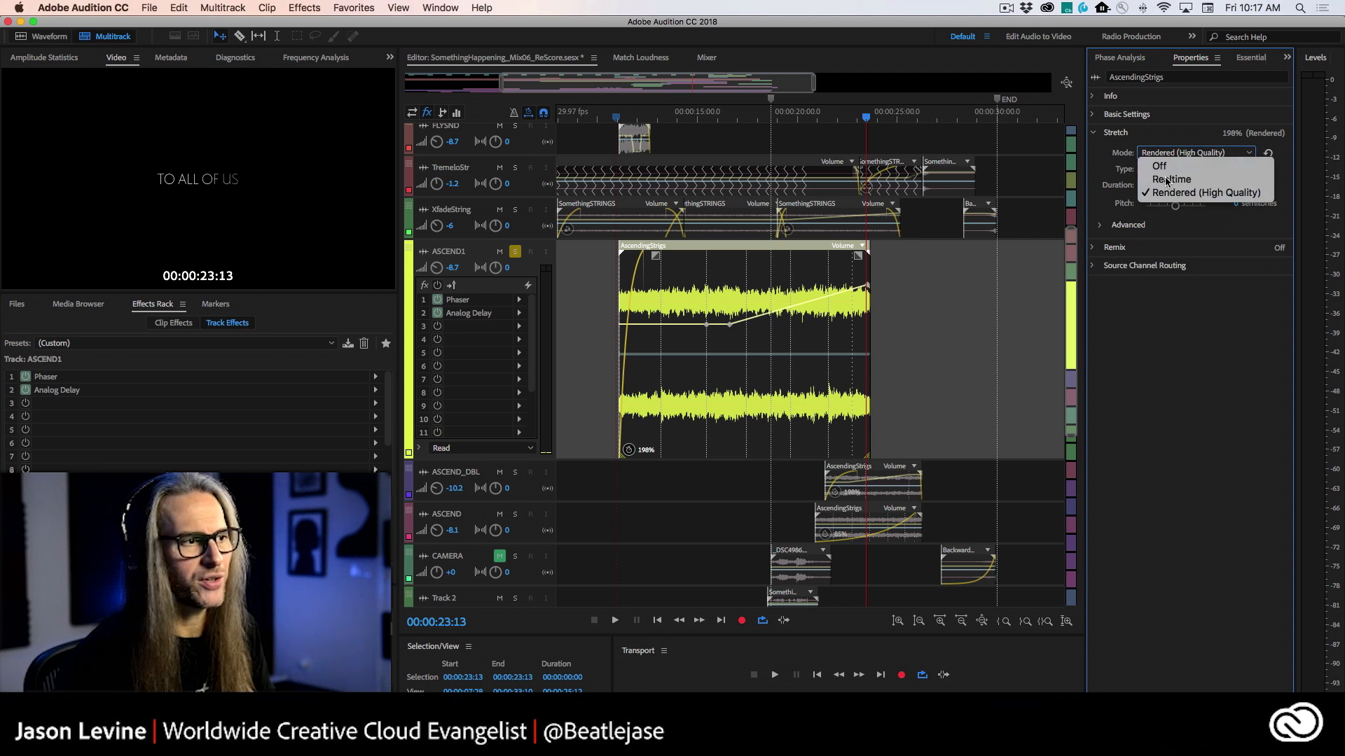
pyautogui.click(1164, 174)
pyautogui.click(620, 116)
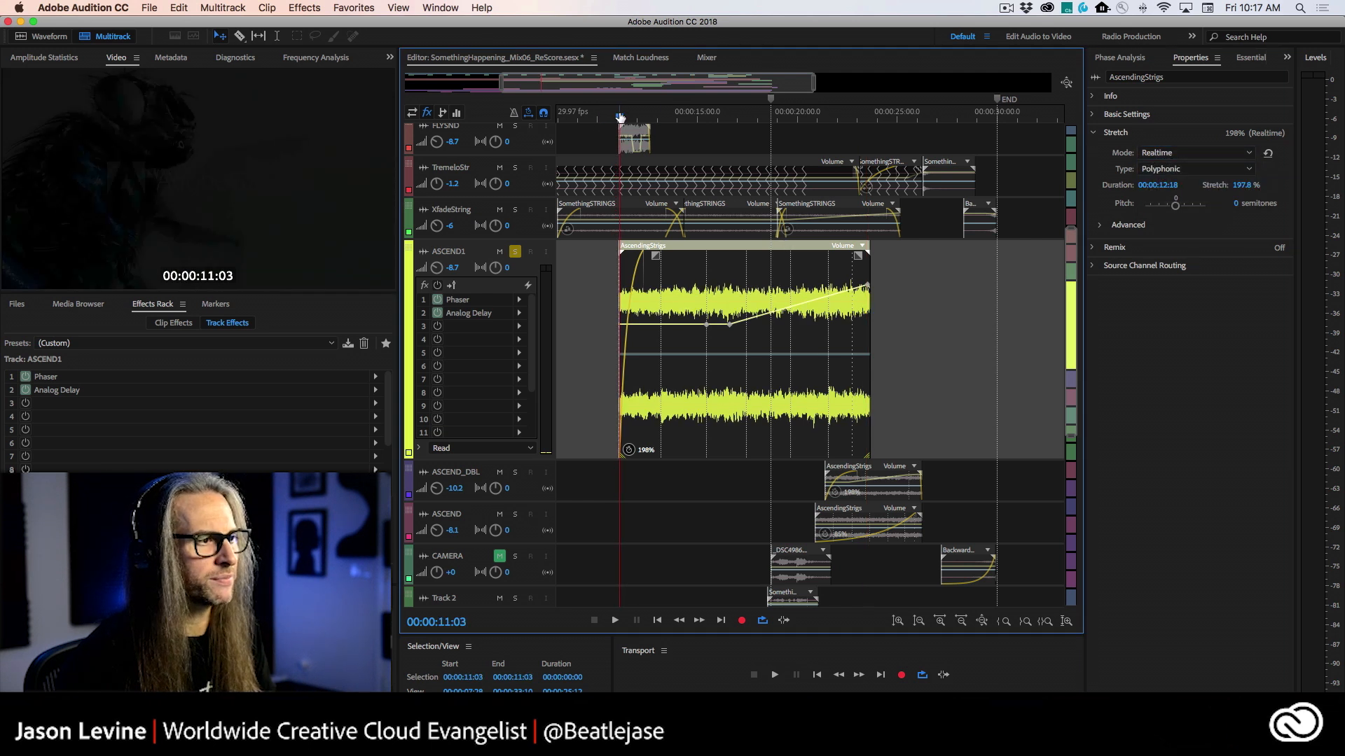
pyautogui.press('space')
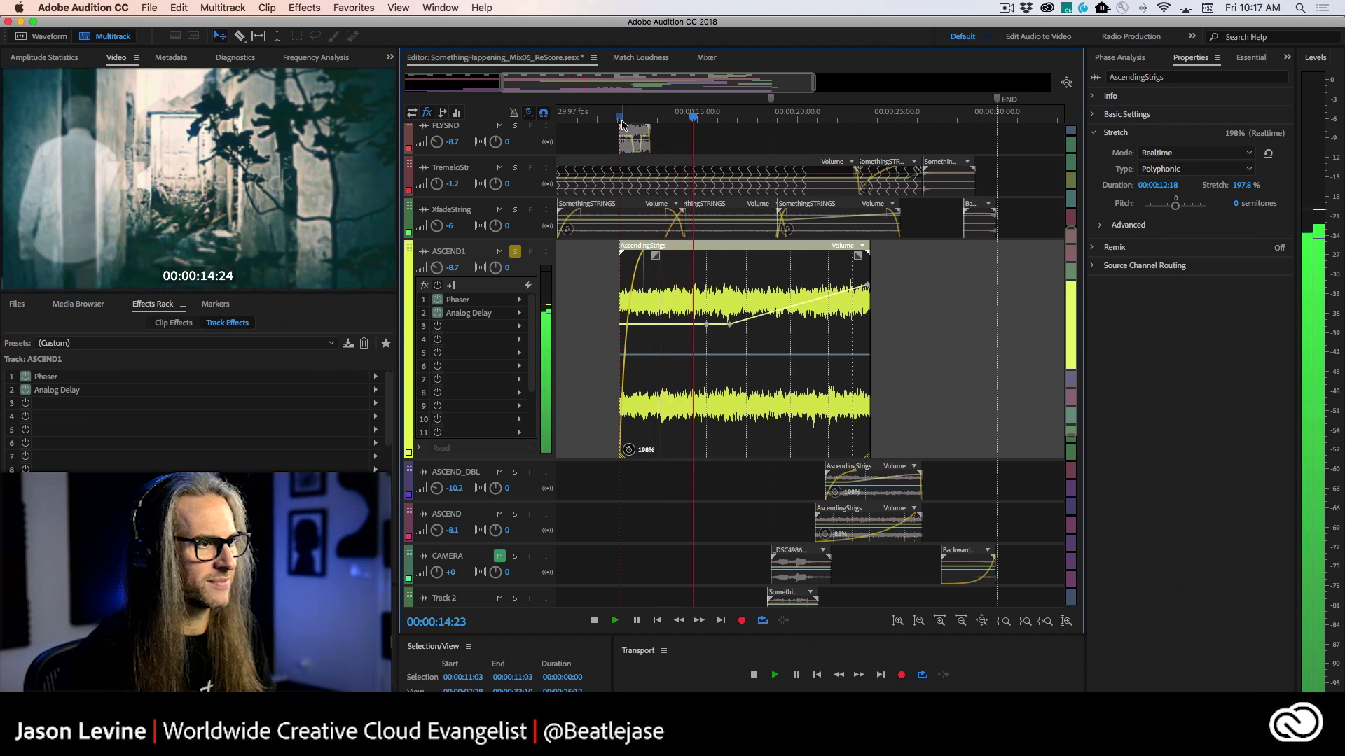
pyautogui.press('space')
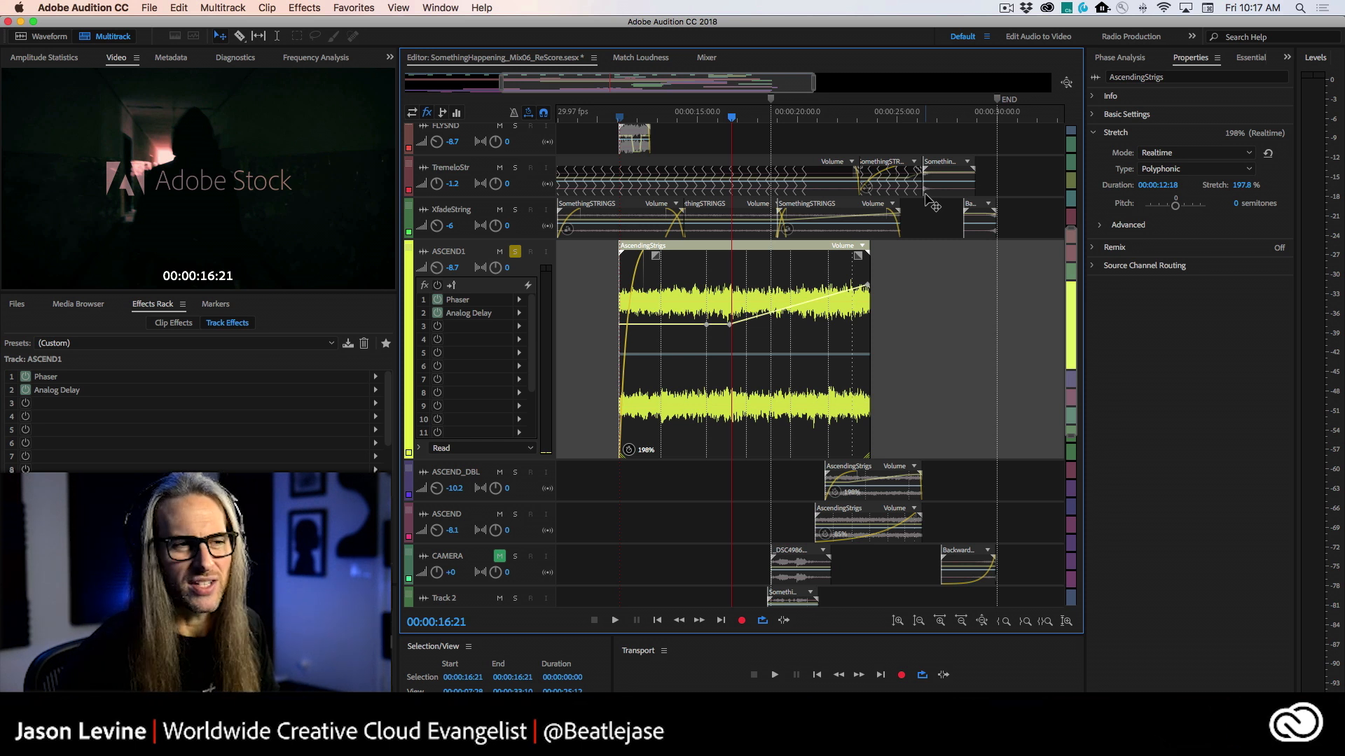
# Step: Set the AscendingStrigs clip's stretch mode back to Rendered (High Quality) and play it from 00:00:11:07
pyautogui.click(1232, 154)
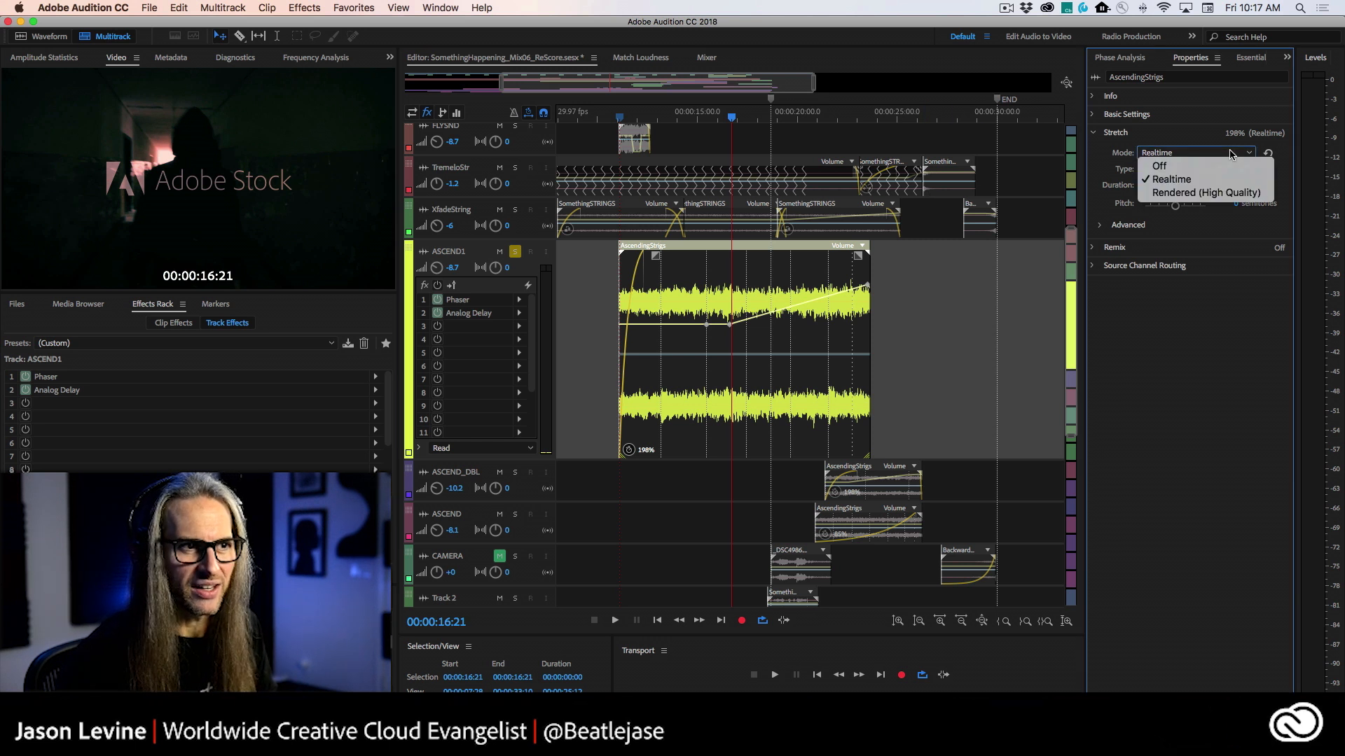
pyautogui.click(1224, 191)
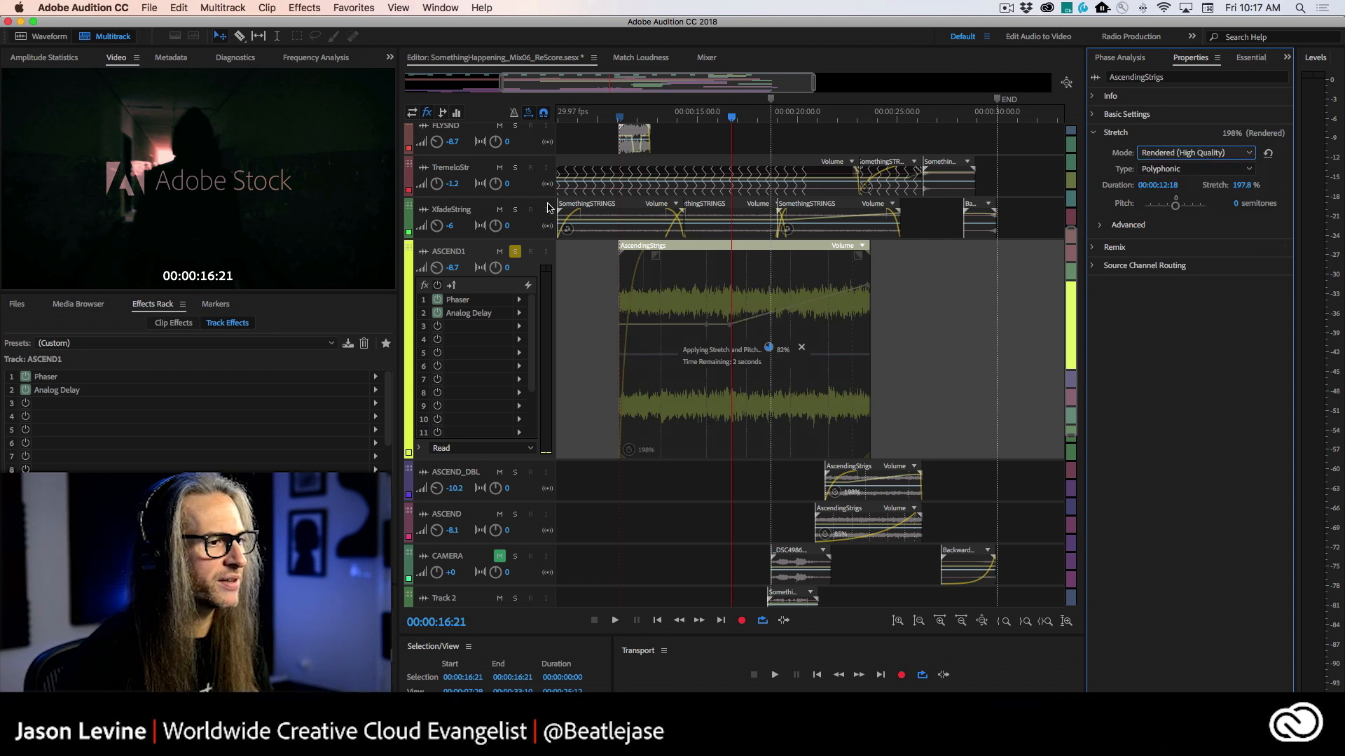
pyautogui.click(622, 118)
pyautogui.press('space')
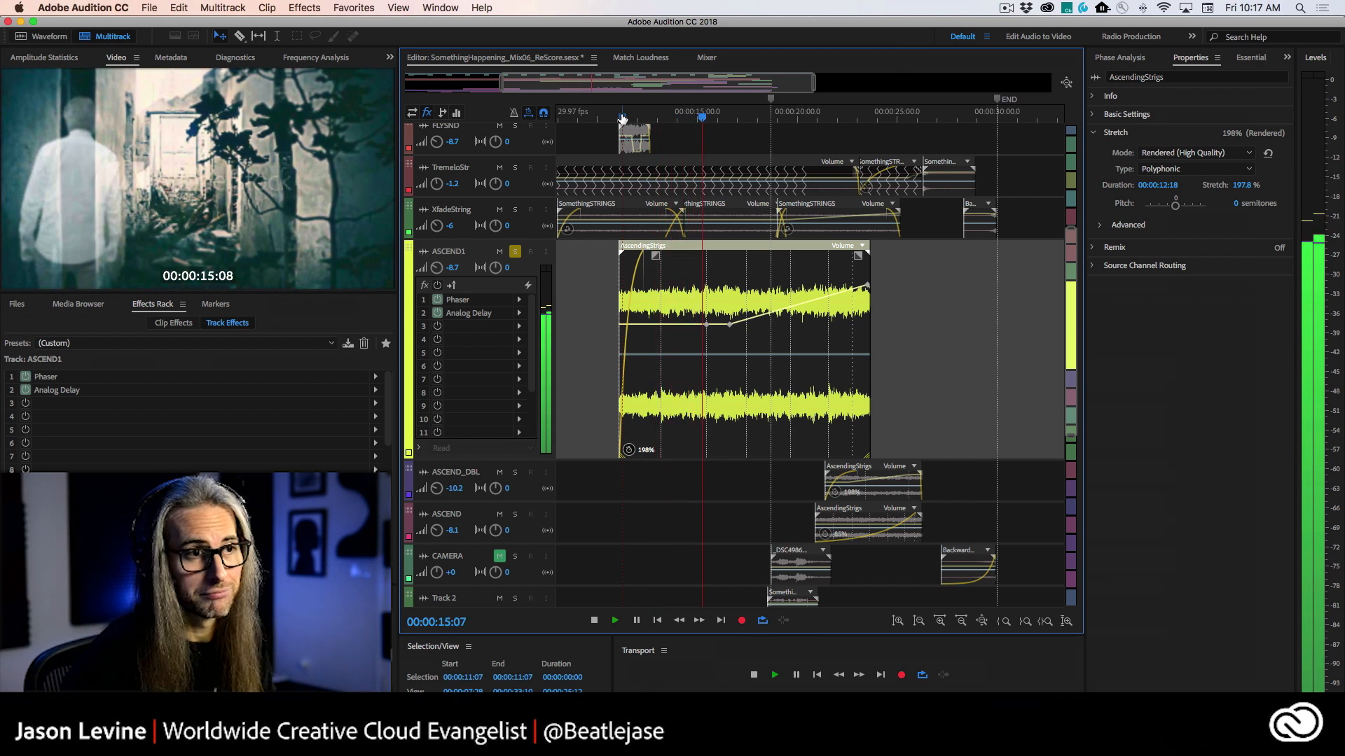
pyautogui.press('space')
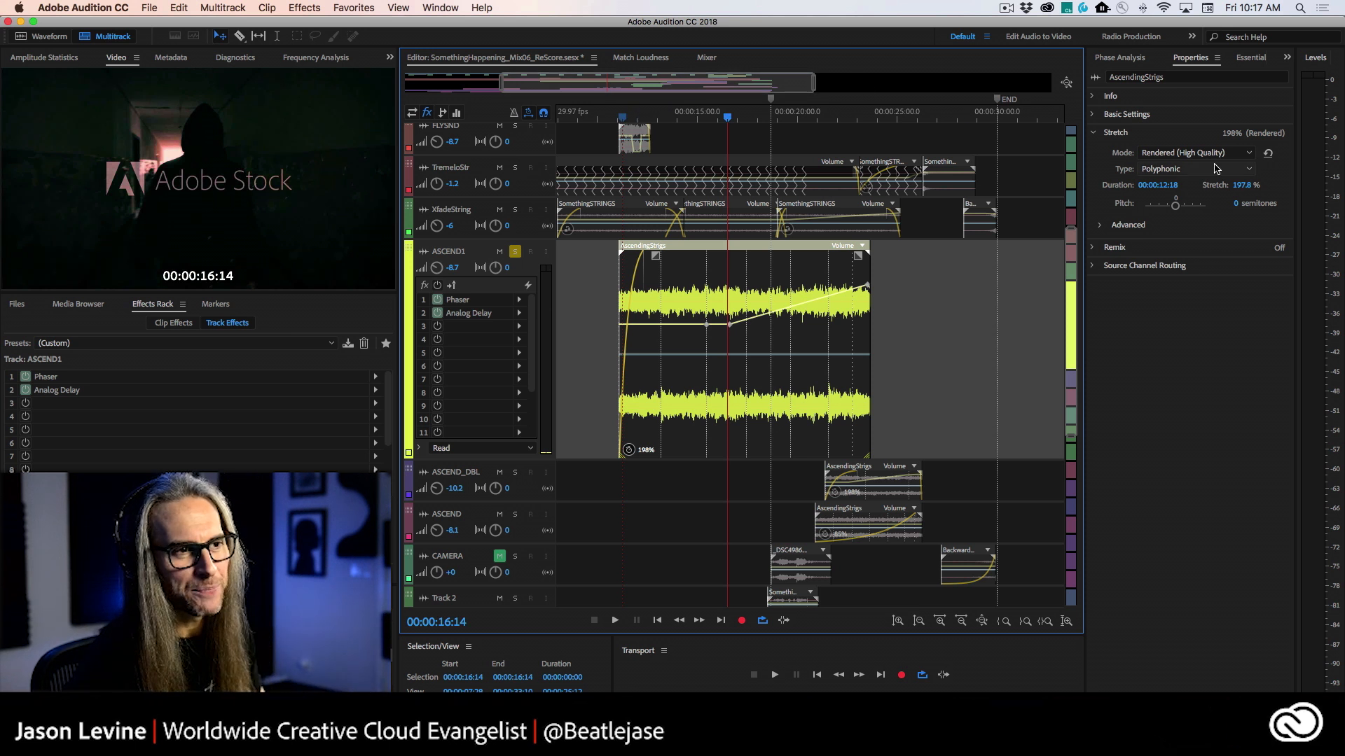
# Step: Review the available stretch types without changing Polyphonic, and expand the advanced stretch settings
pyautogui.click(1234, 171)
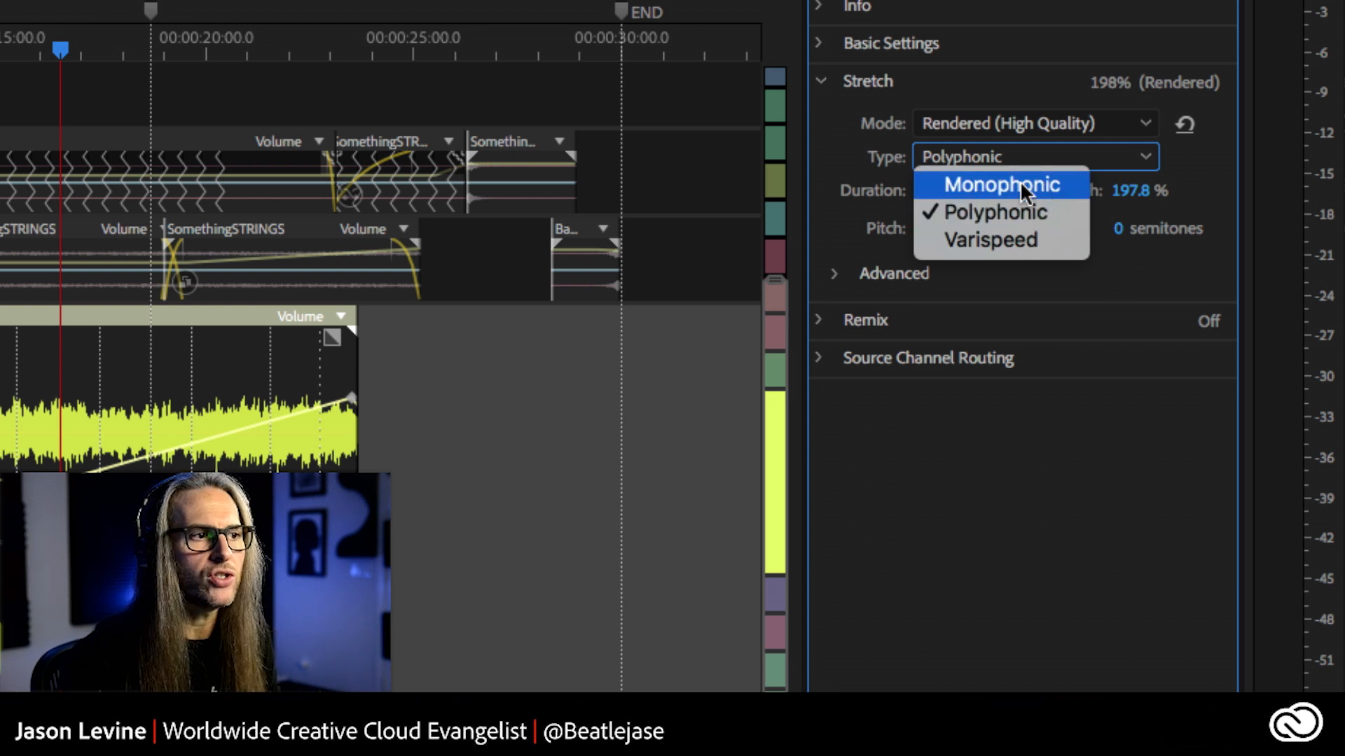
pyautogui.click(1105, 242)
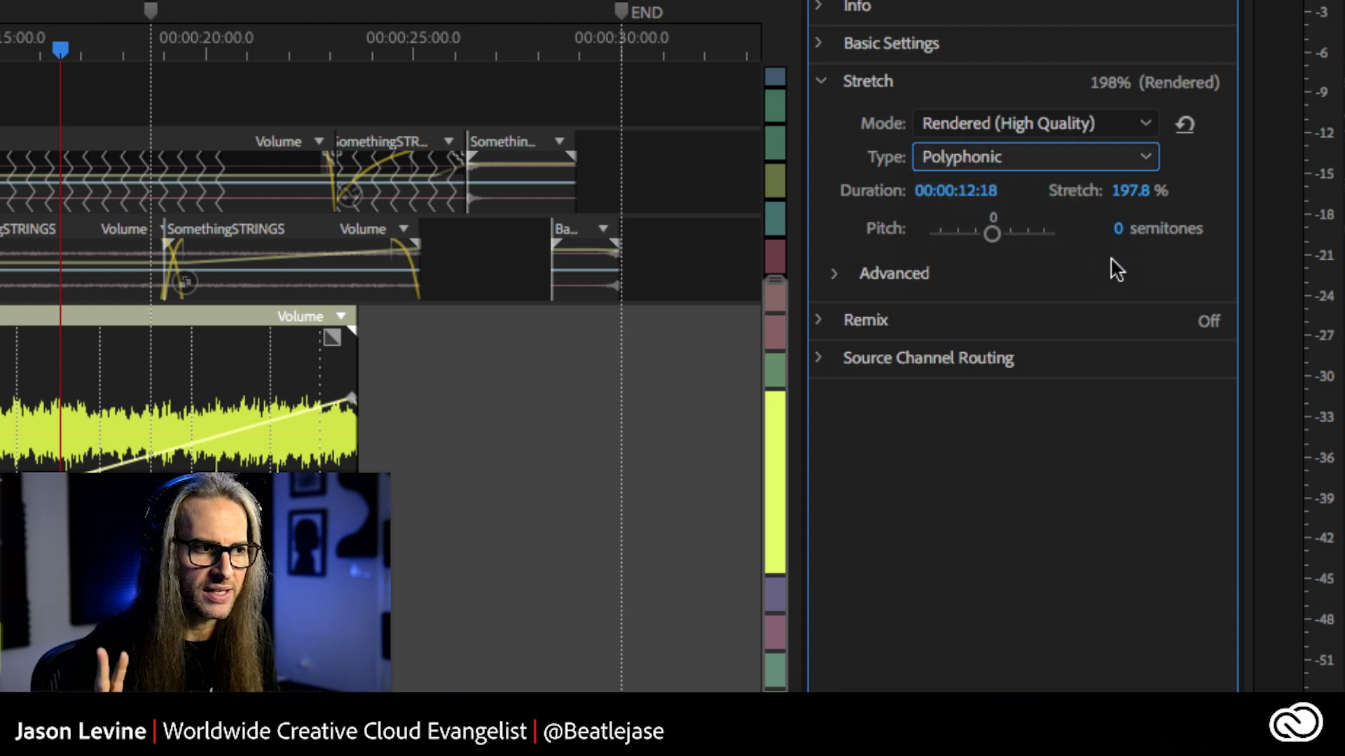
pyautogui.click(834, 273)
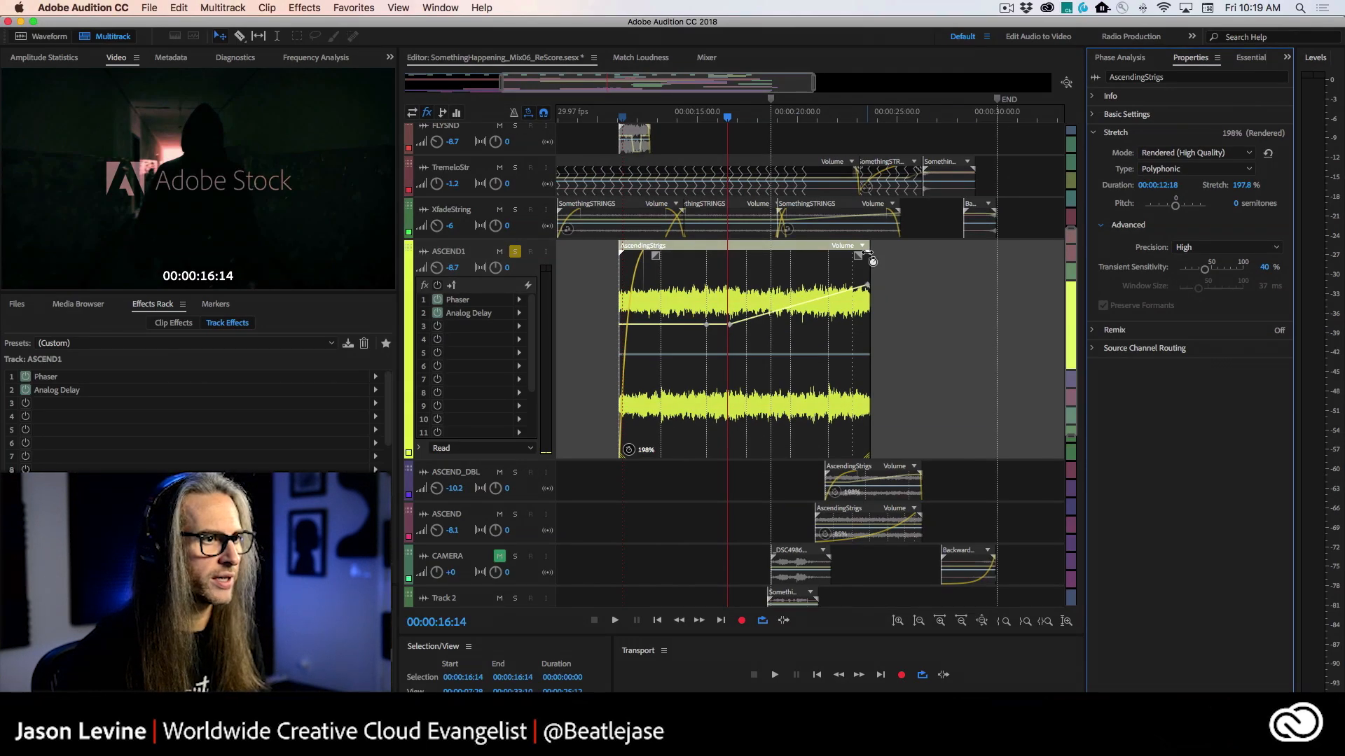
# Step: Try lengthening the AscendingStrigs clip to a 342.6% stretch, play it from 00:00:10:27, and undo the stretch
pyautogui.moveTo(872, 261); pyautogui.dragTo(1057, 260)
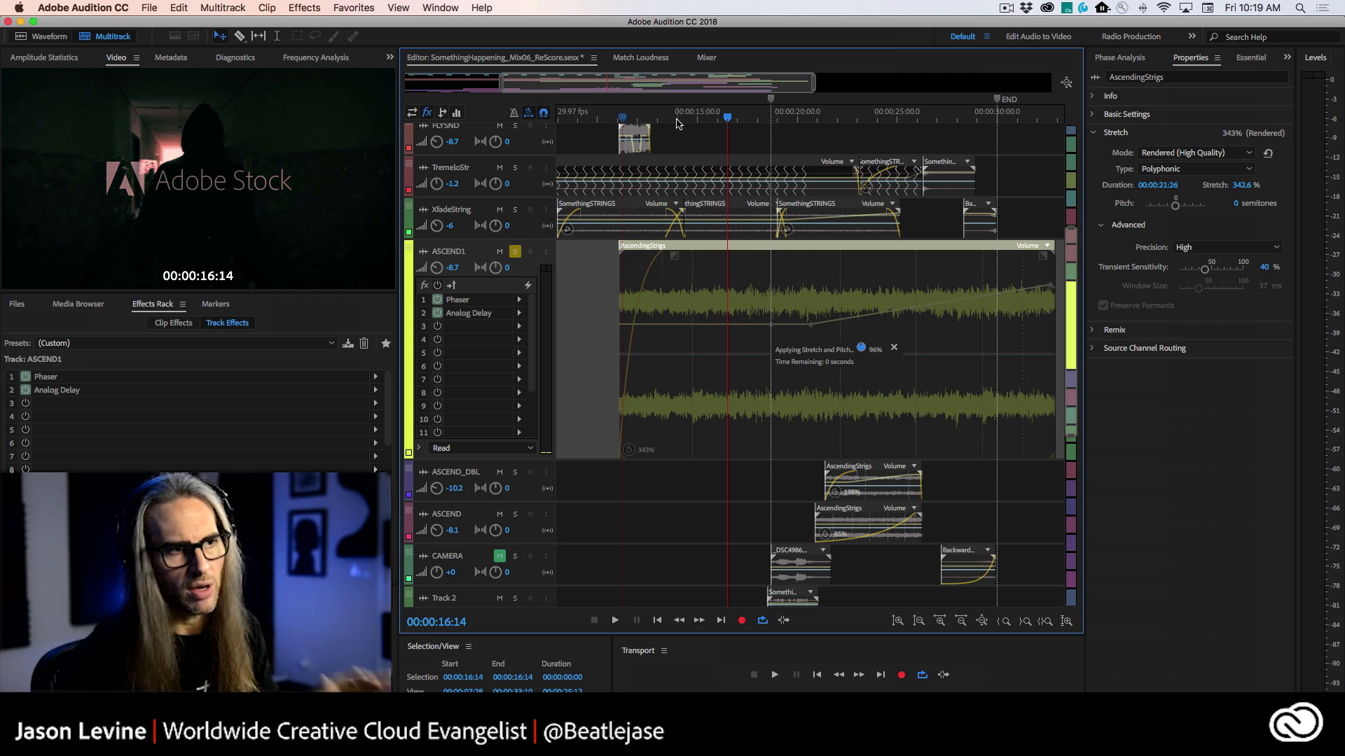
pyautogui.click(615, 116)
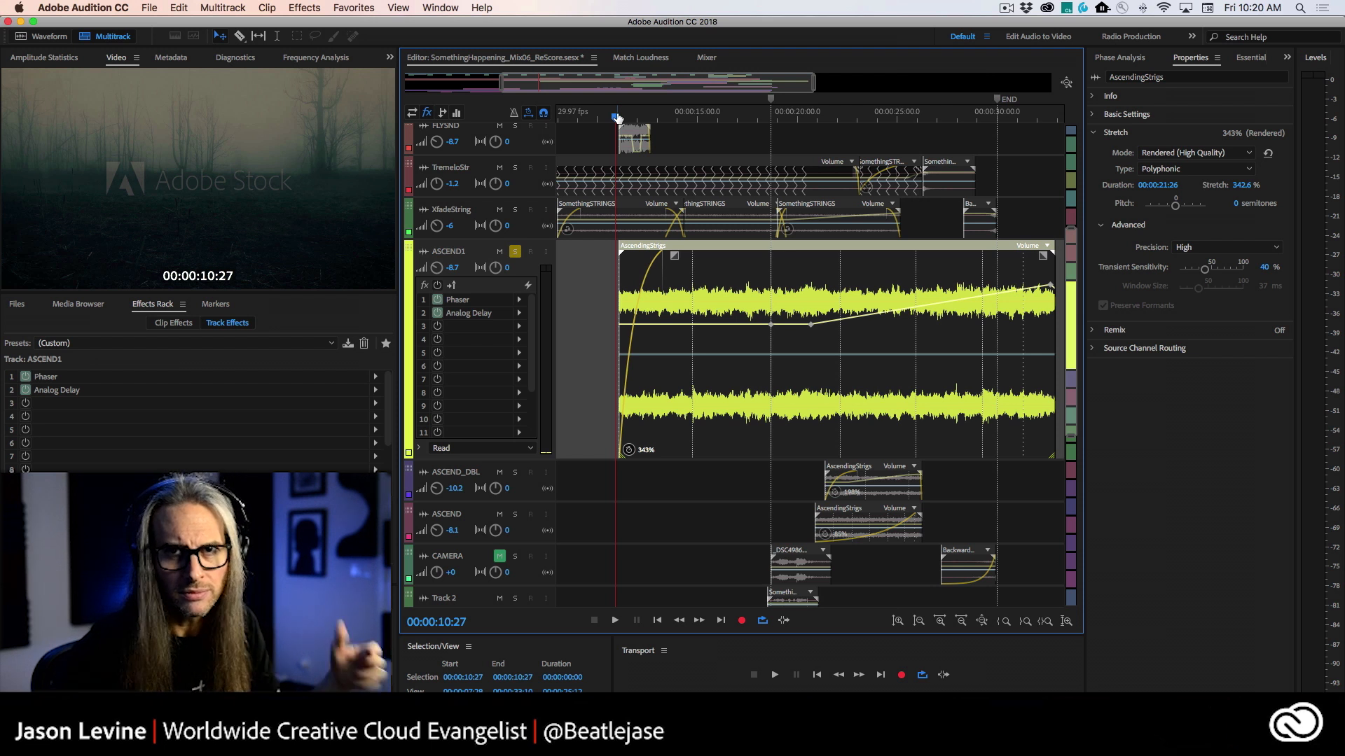
pyautogui.press('space')
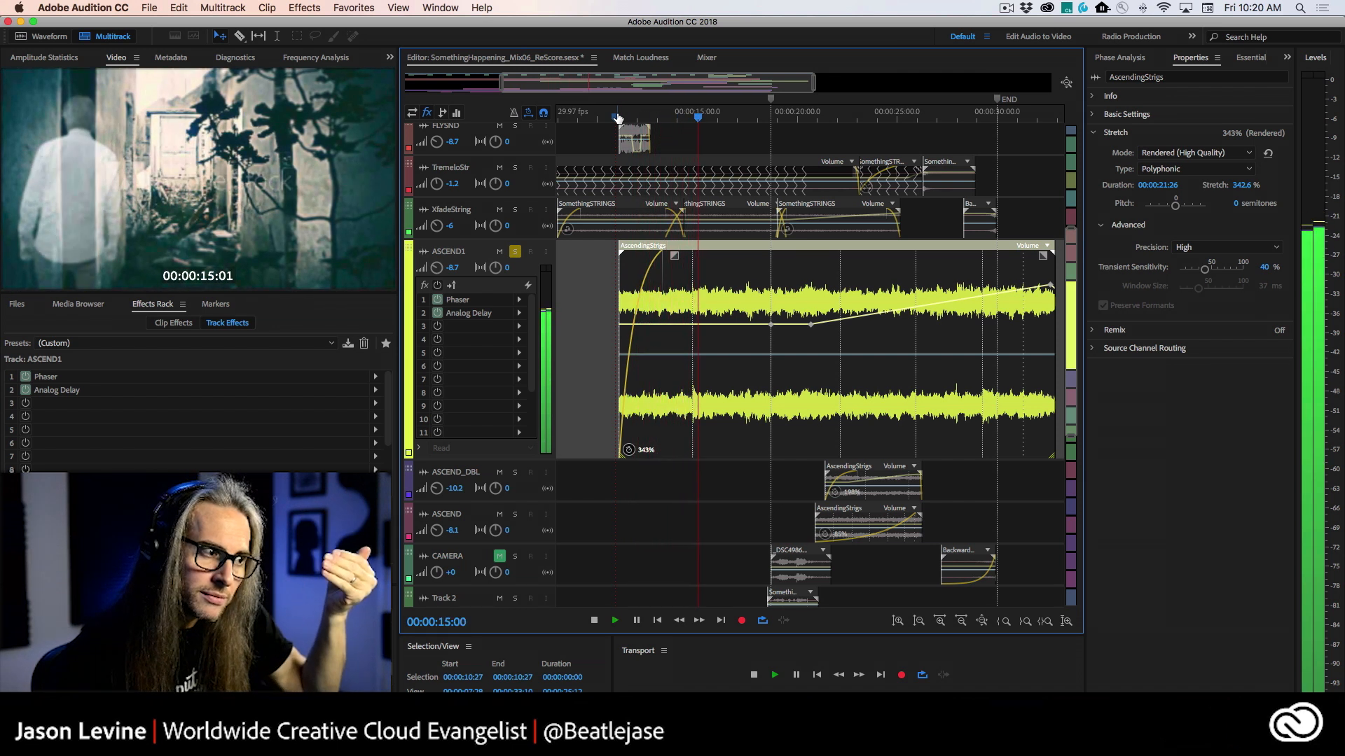
pyautogui.press('space')
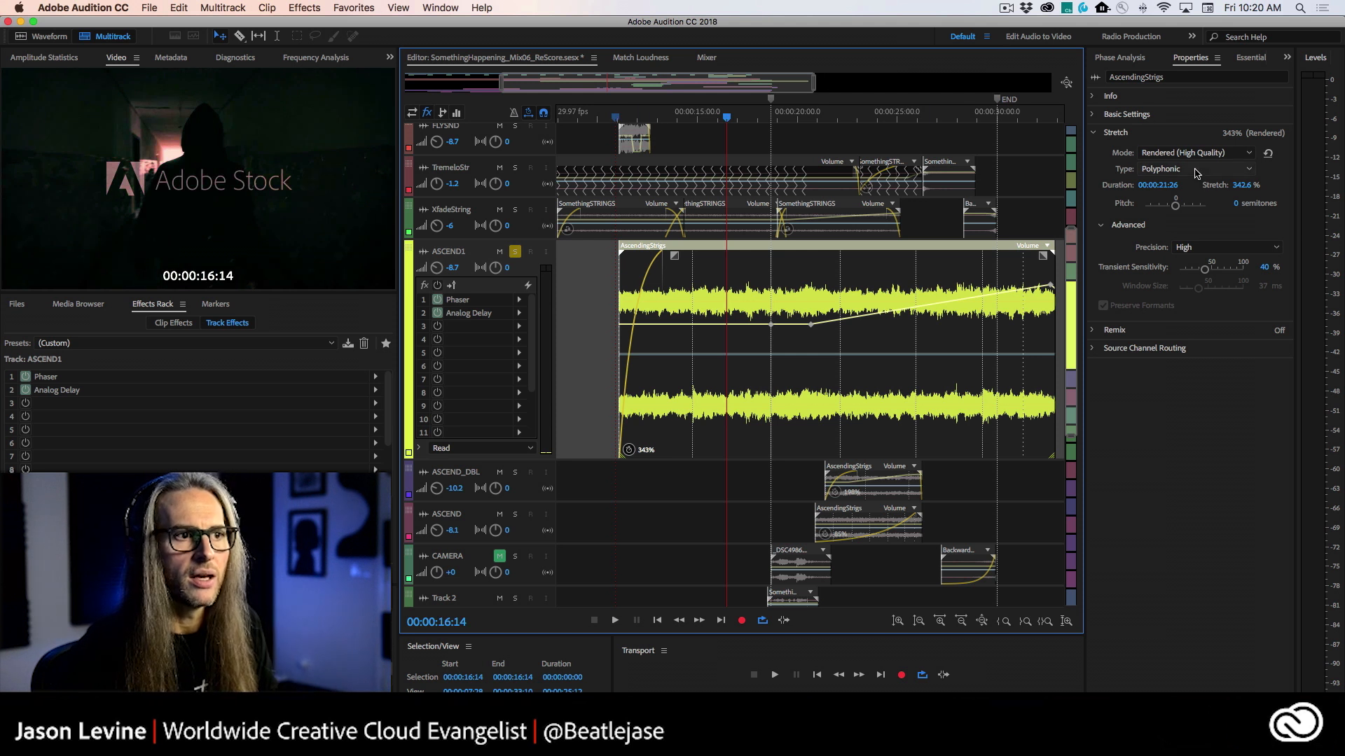
pyautogui.press('super+z')
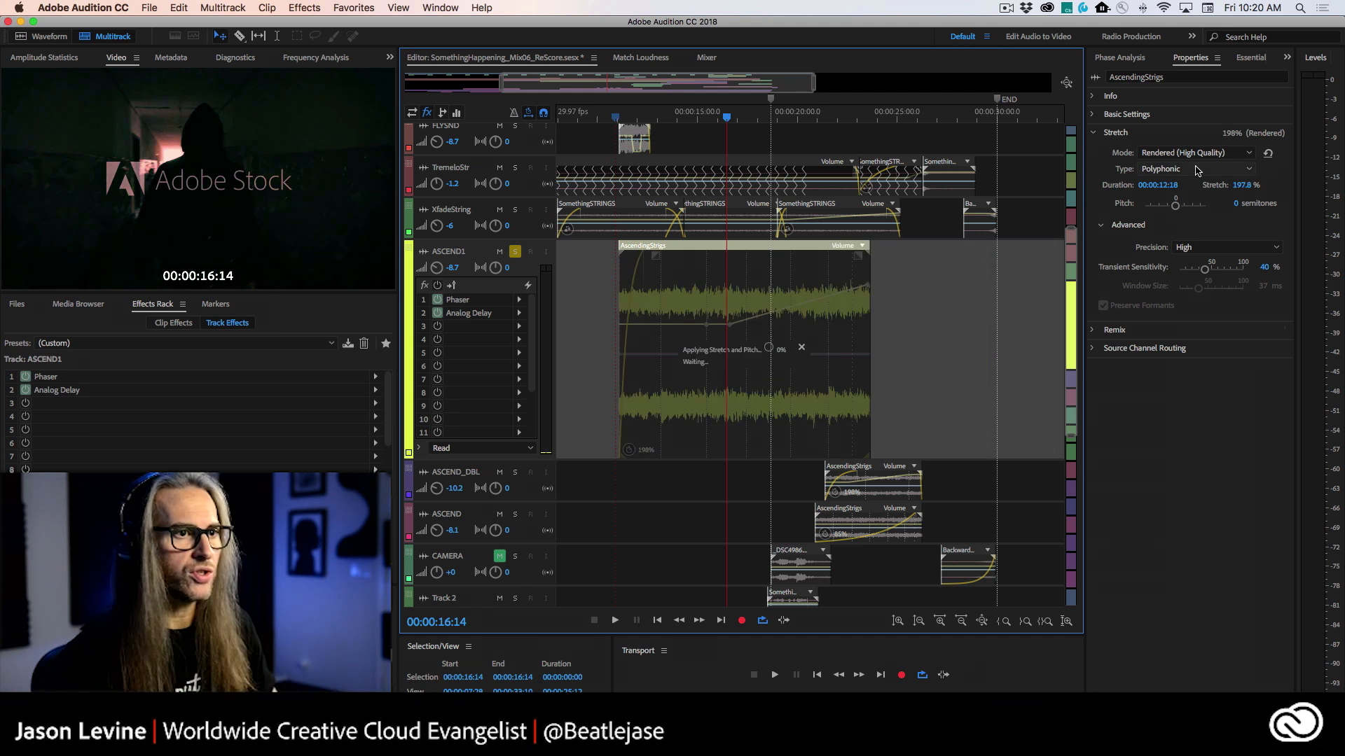
# Step: Set the AscendingStrigs clip's stretch type to Varispeed and play it from 00:00:11:00
pyautogui.click(1214, 172)
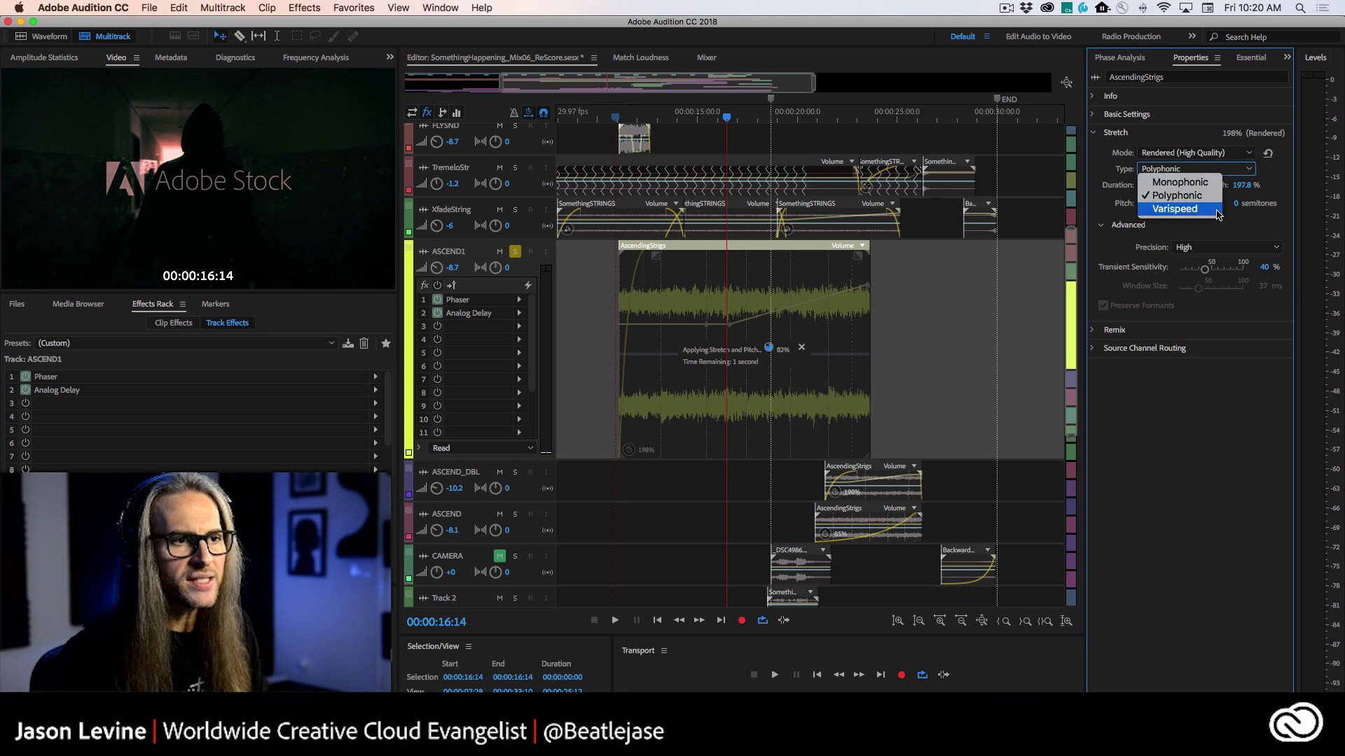
pyautogui.click(1238, 218)
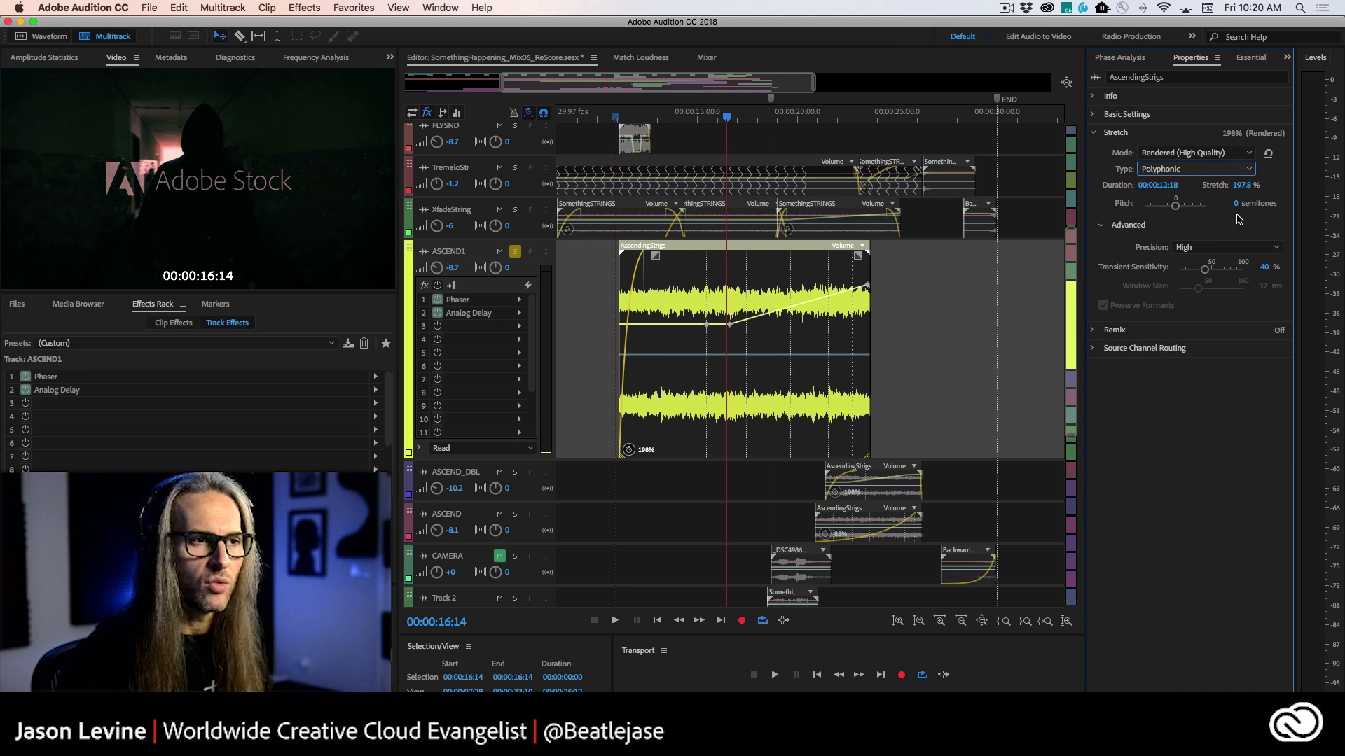
pyautogui.click(1187, 169)
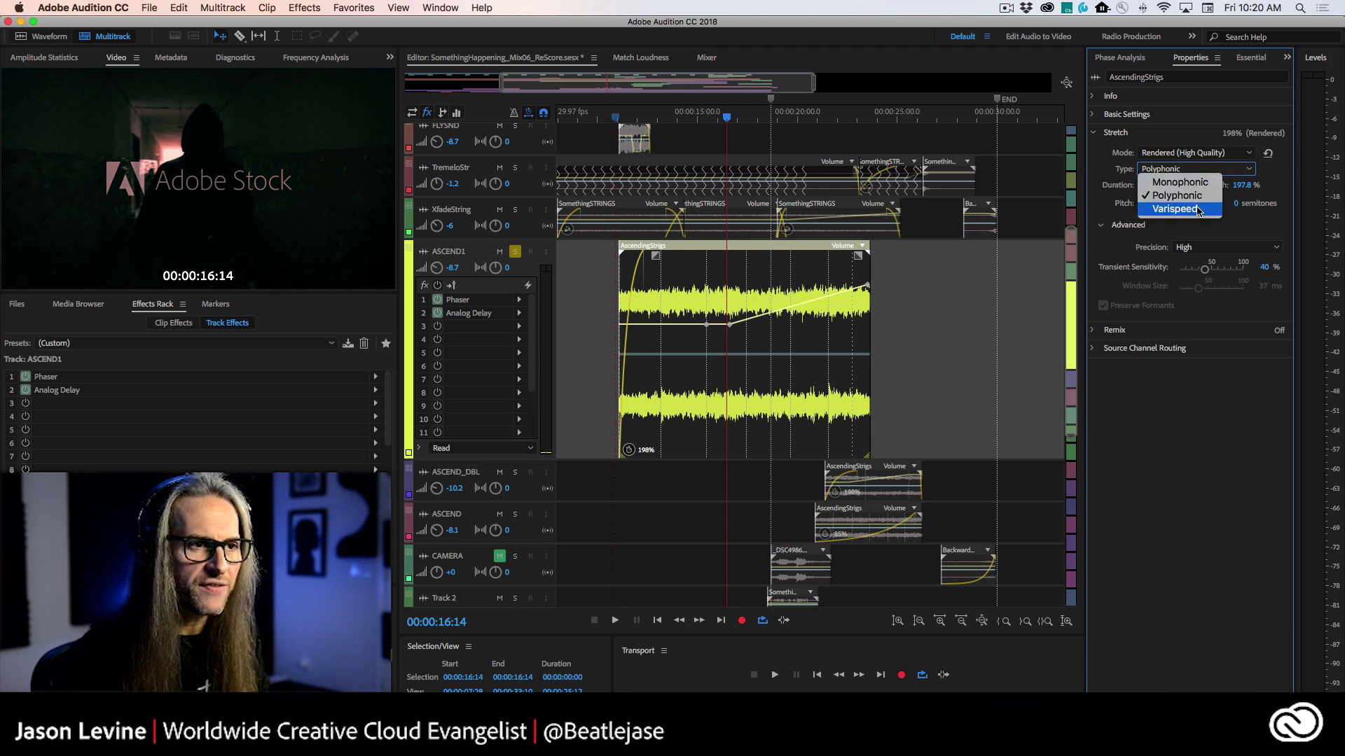
pyautogui.click(1197, 207)
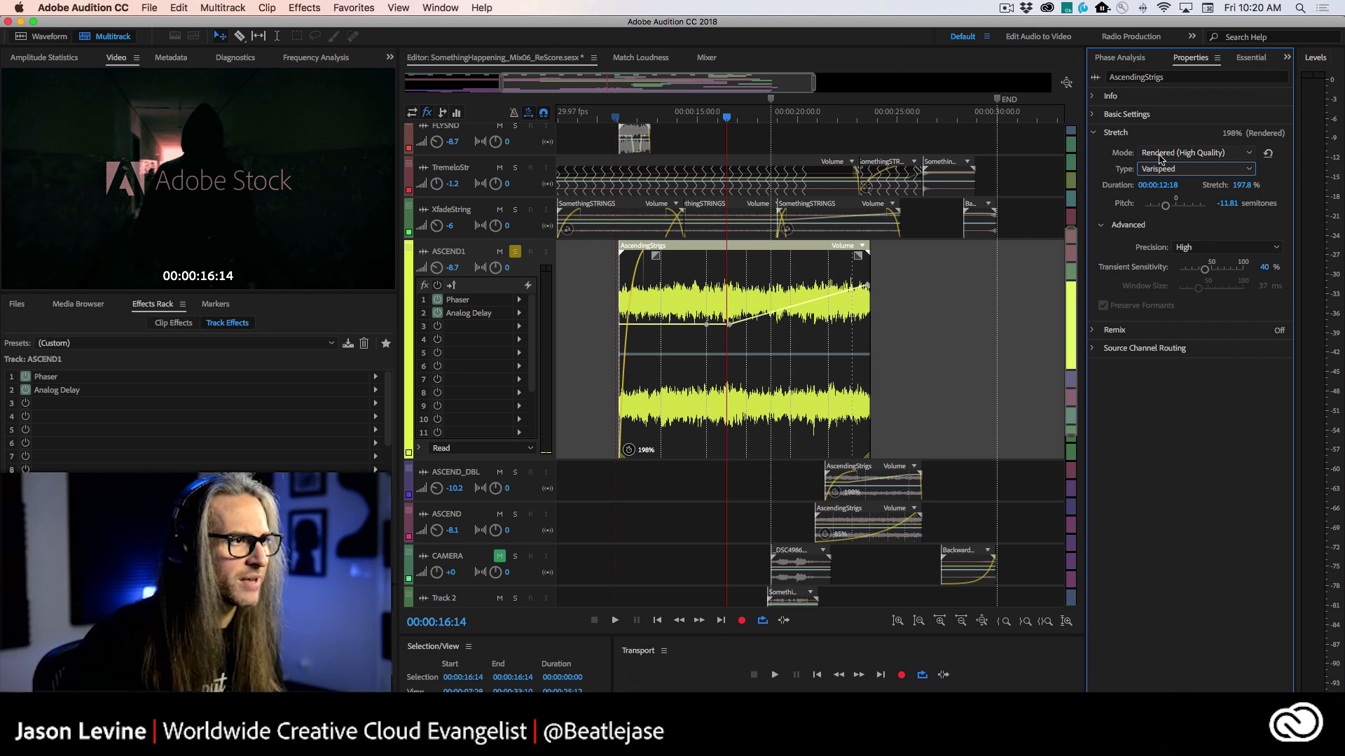
pyautogui.click(618, 115)
pyautogui.press('space')
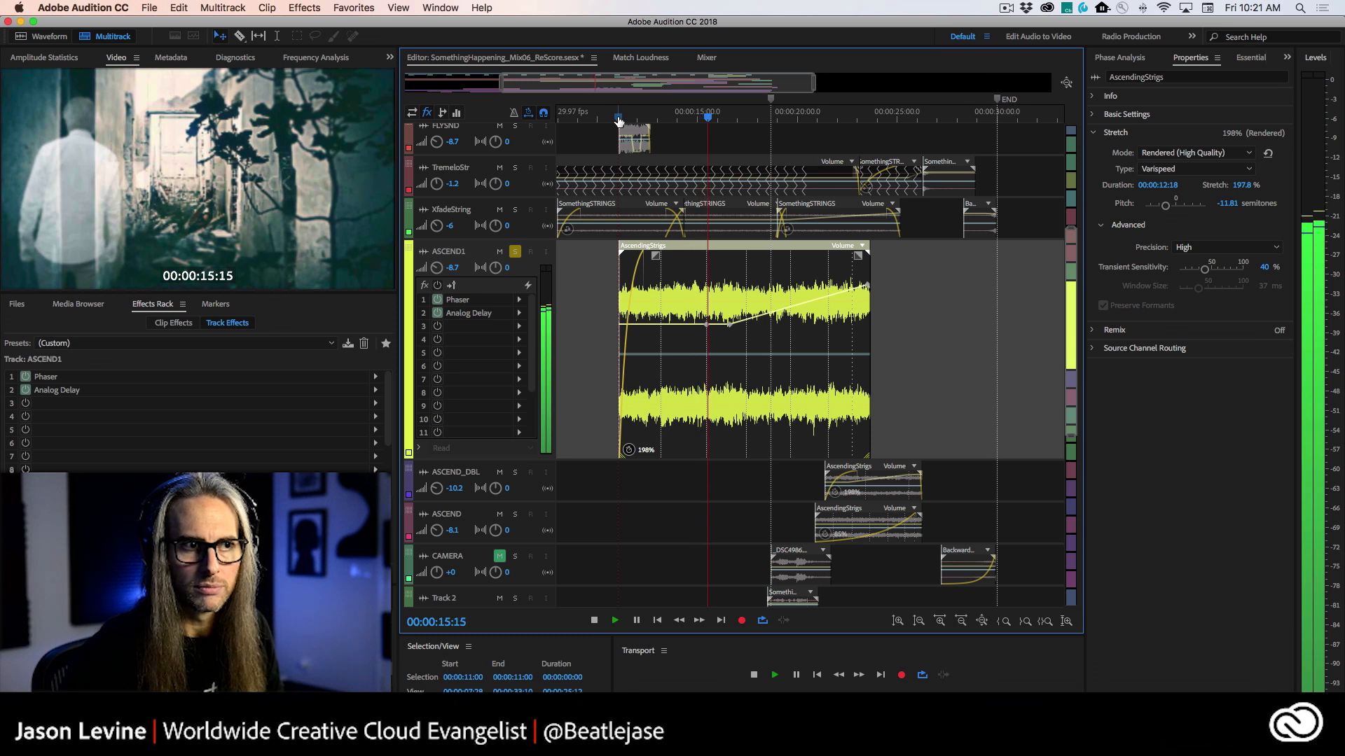
pyautogui.press('space')
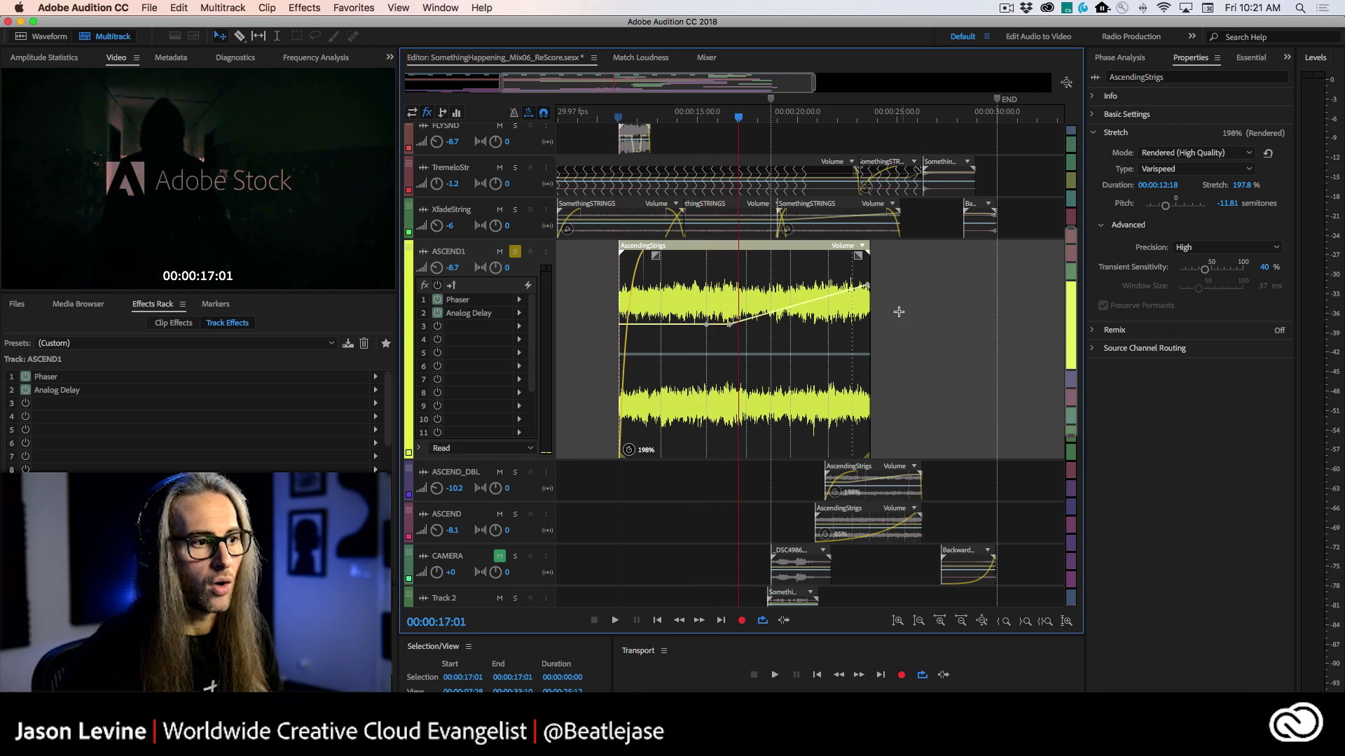
# Step: Try shortening the Varispeed AscendingStrigs clip on ASCEND1 to a 61.6% stretch, play it from 00:00:11:00, and undo the stretch
pyautogui.moveTo(874, 254); pyautogui.dragTo(698, 263)
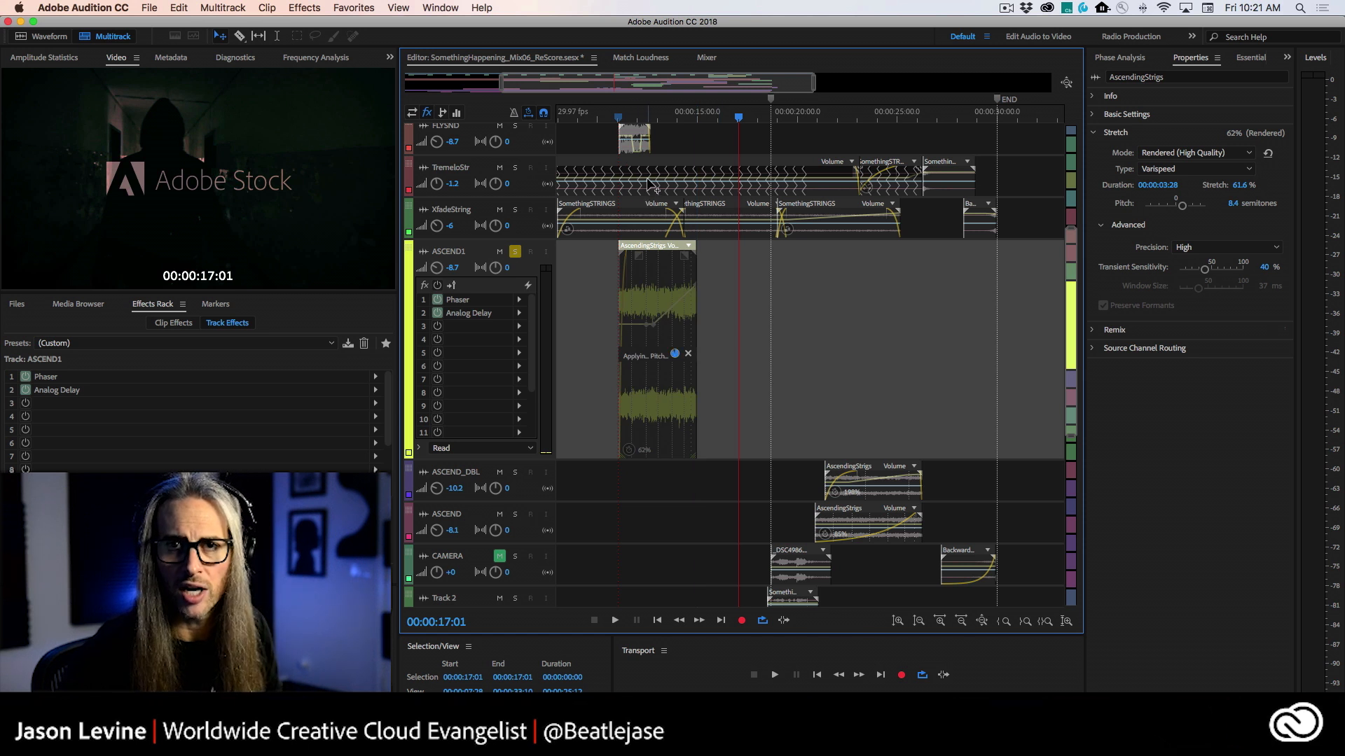
pyautogui.click(618, 118)
pyautogui.press('space')
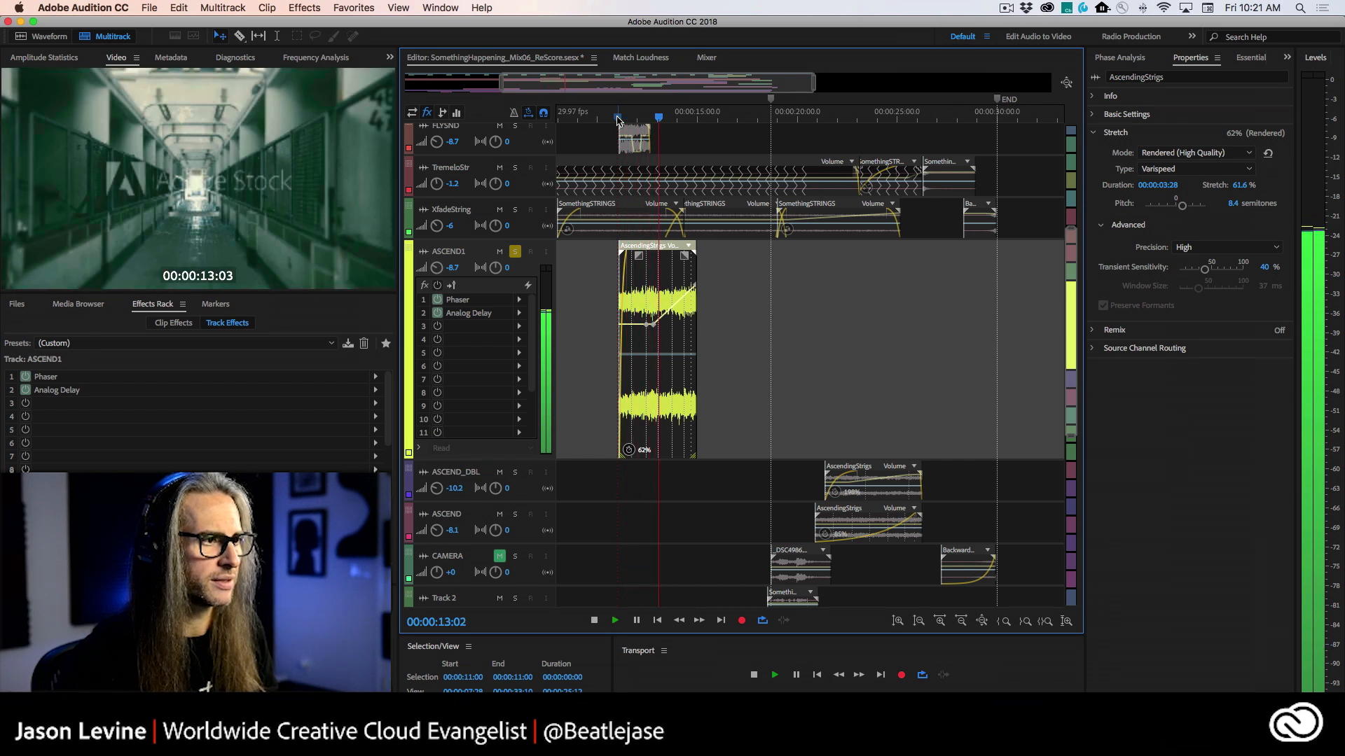
pyautogui.press('space')
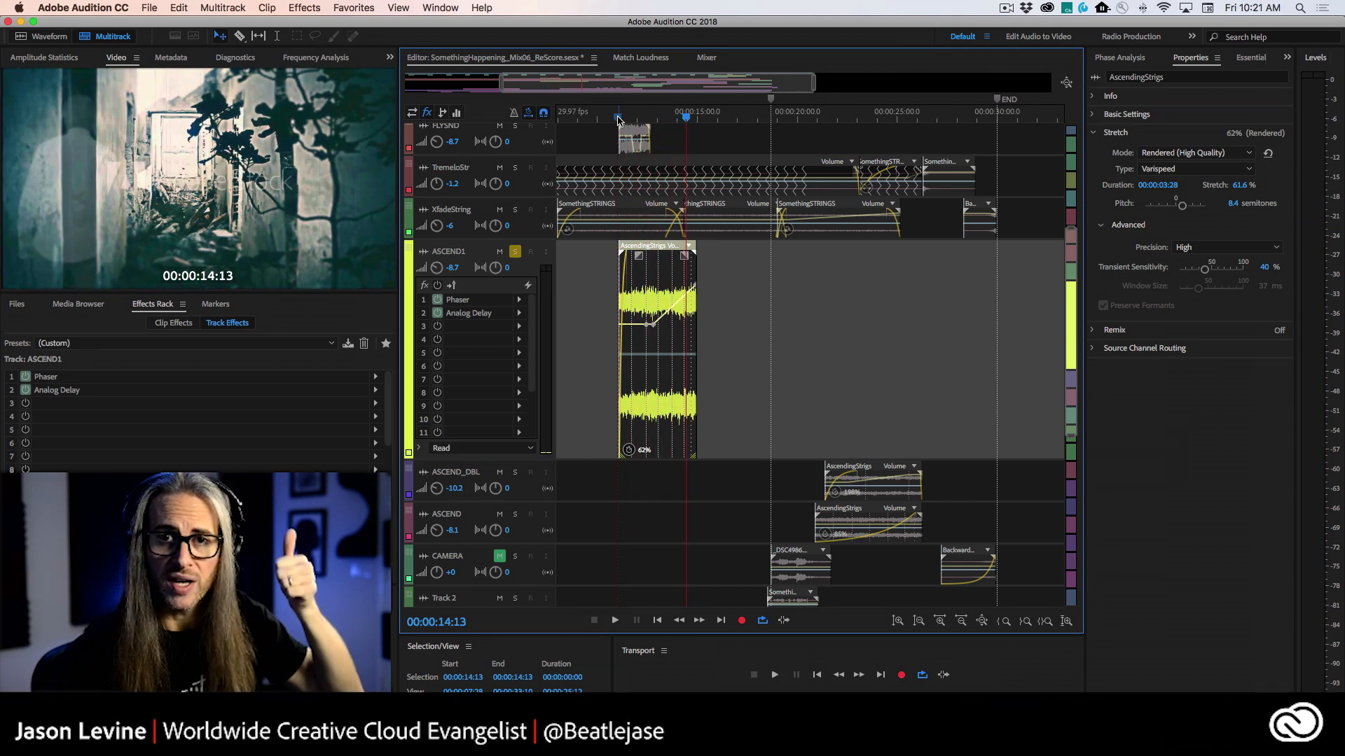
pyautogui.press('super+z')
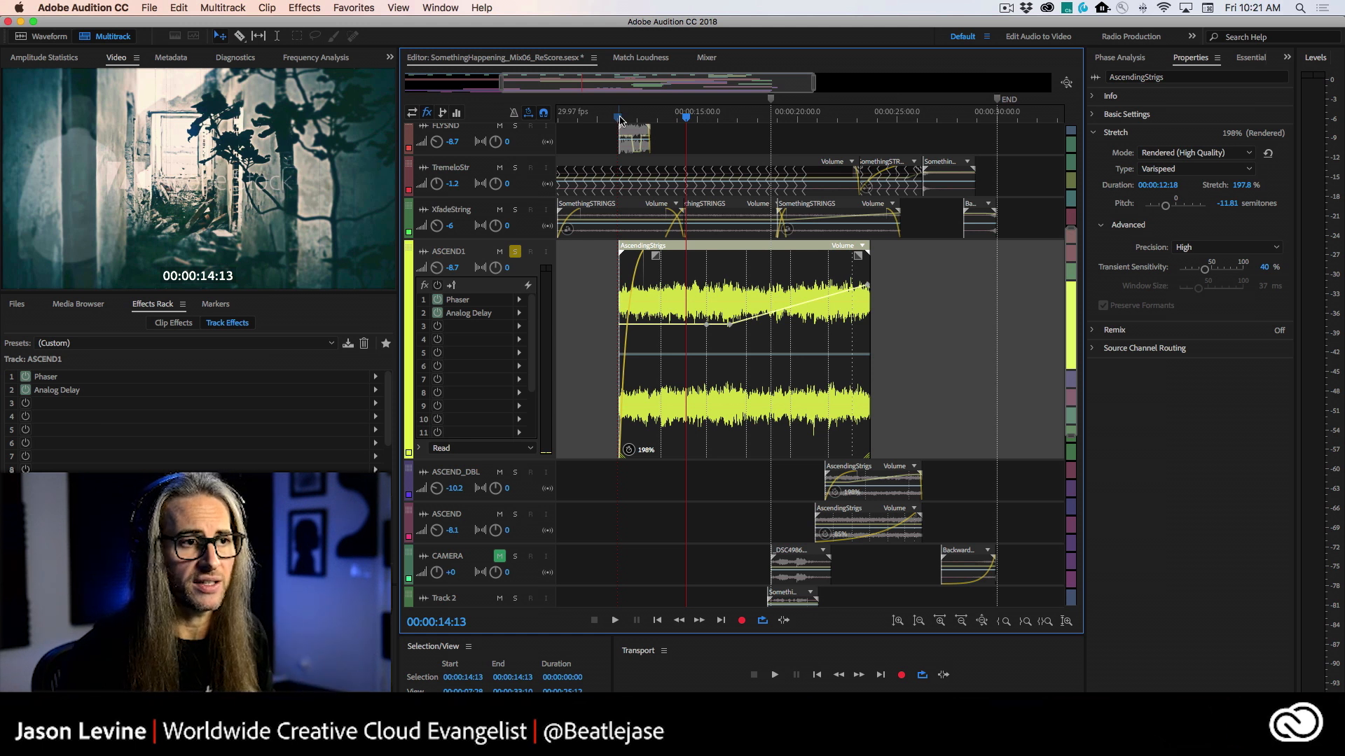
# Step: Set the AscendingStrigs clip's stretch type to Polyphonic and play it from about 00:00:13:03
pyautogui.click(1206, 169)
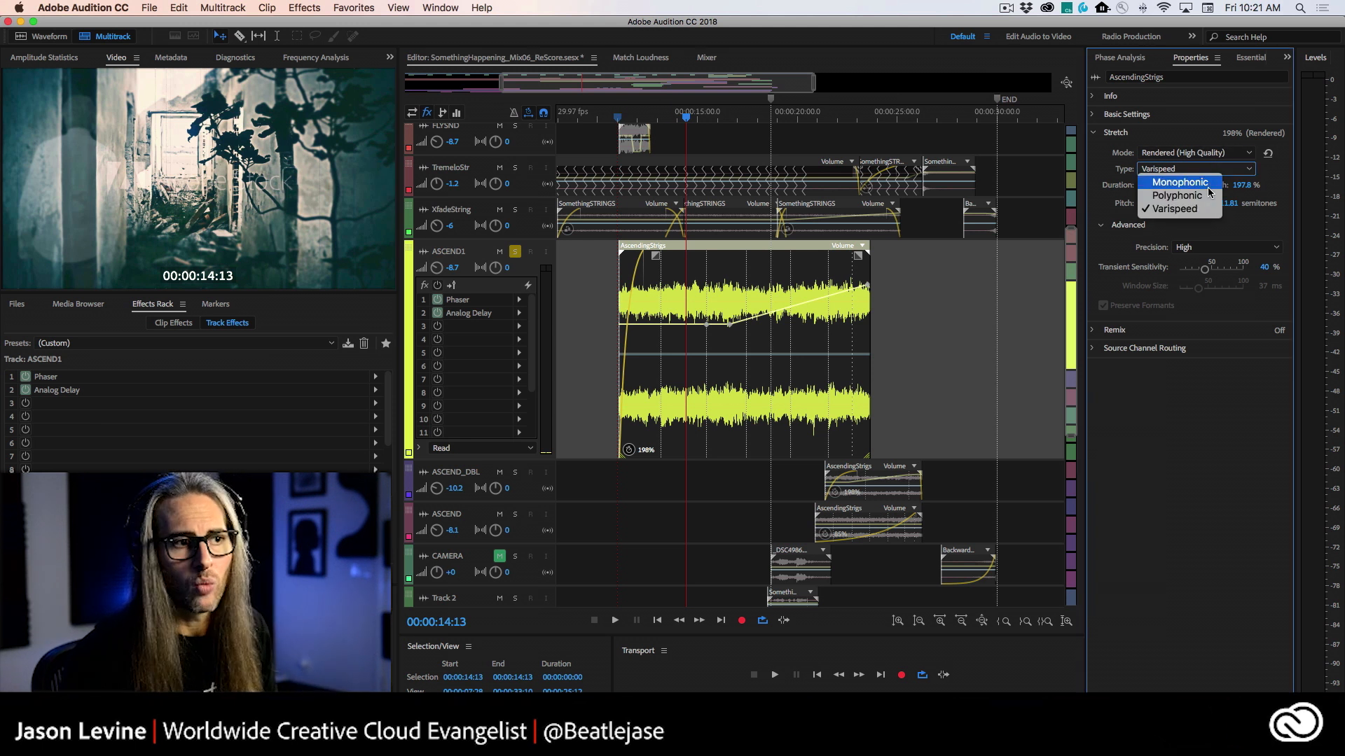
pyautogui.click(1204, 196)
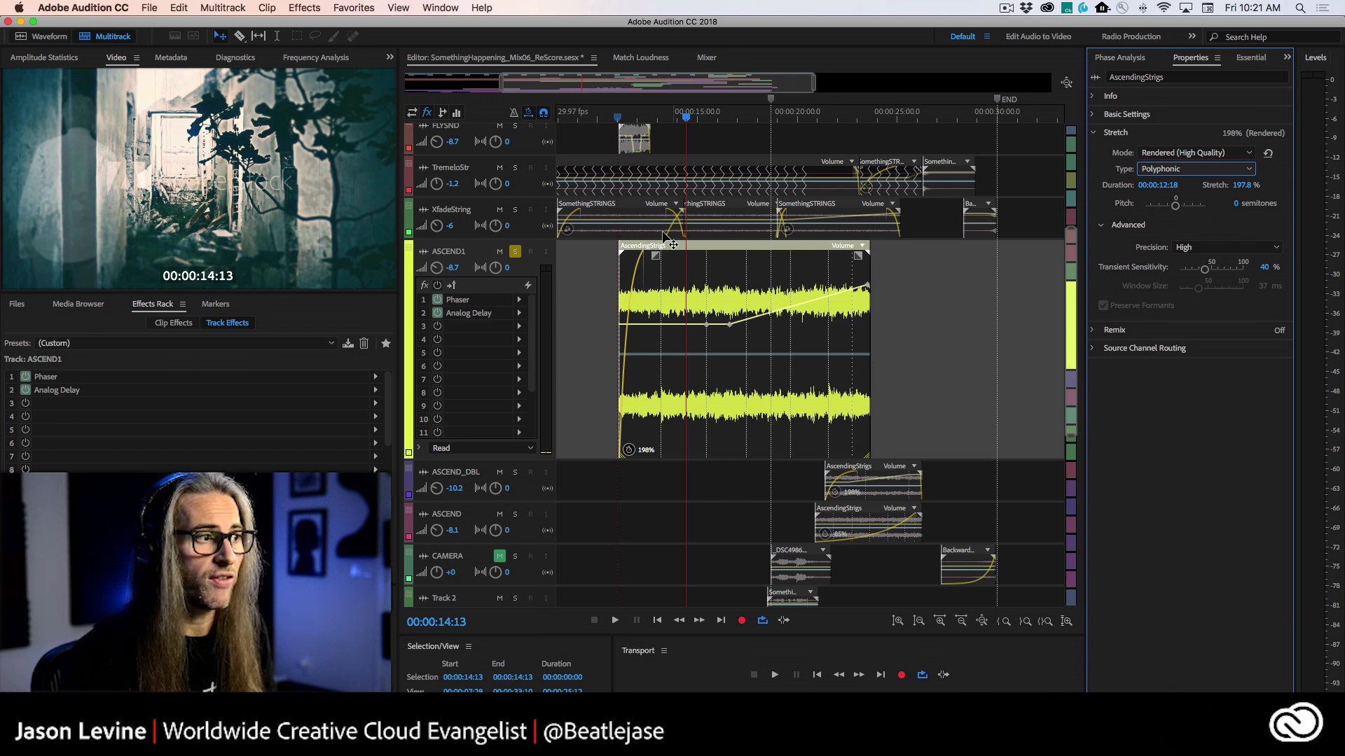
pyautogui.click(659, 118)
pyautogui.press('space')
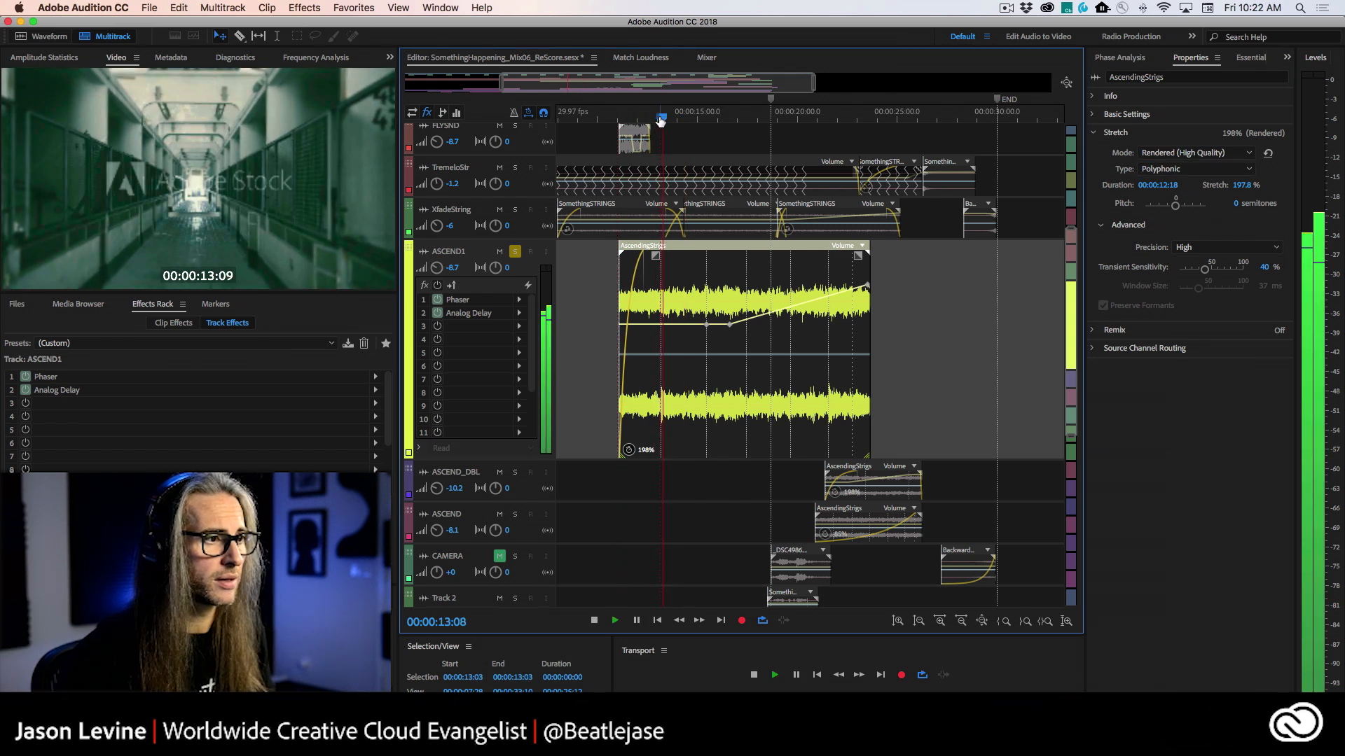
pyautogui.click(661, 118)
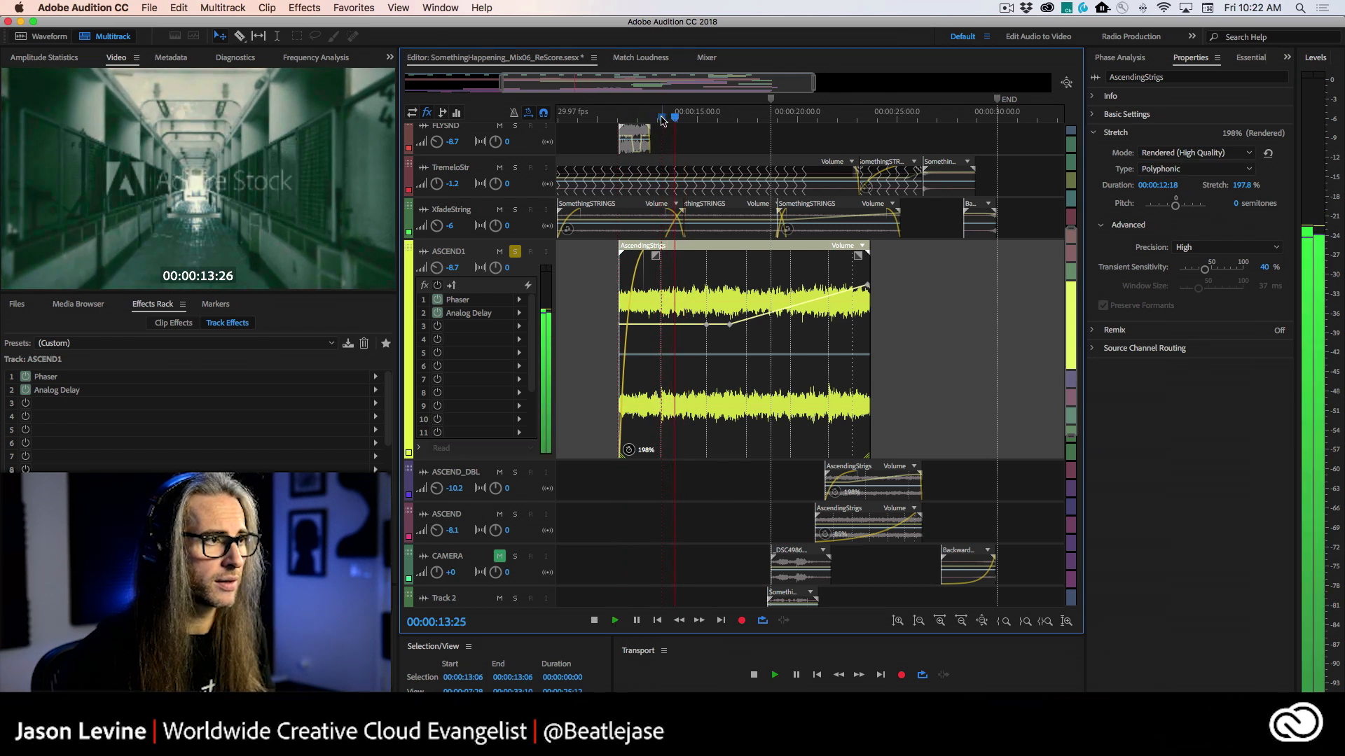
pyautogui.click(662, 118)
pyautogui.press('space')
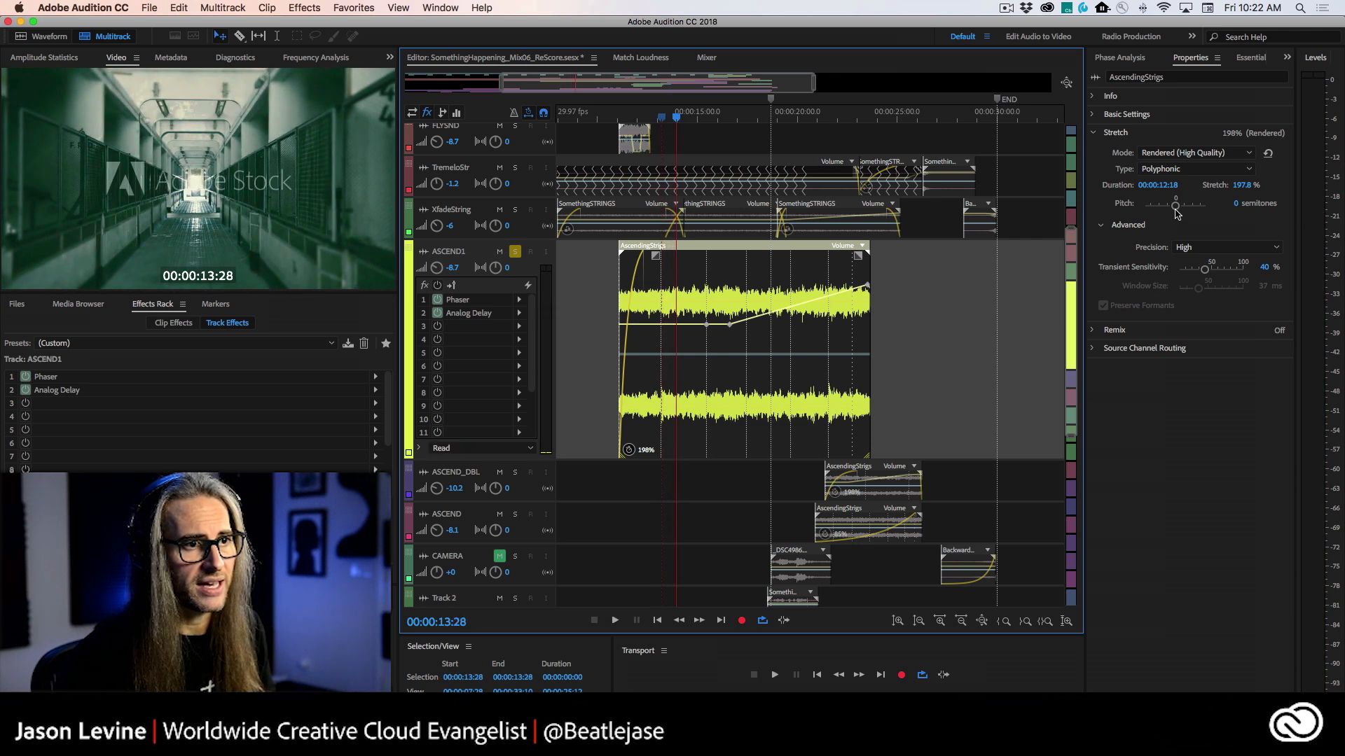
# Step: Try raising the AscendingStrigs clip's pitch by 3.24 semitones, play it from 00:00:13:02, and undo the pitch change
pyautogui.moveTo(1175, 209); pyautogui.dragTo(1179, 209)
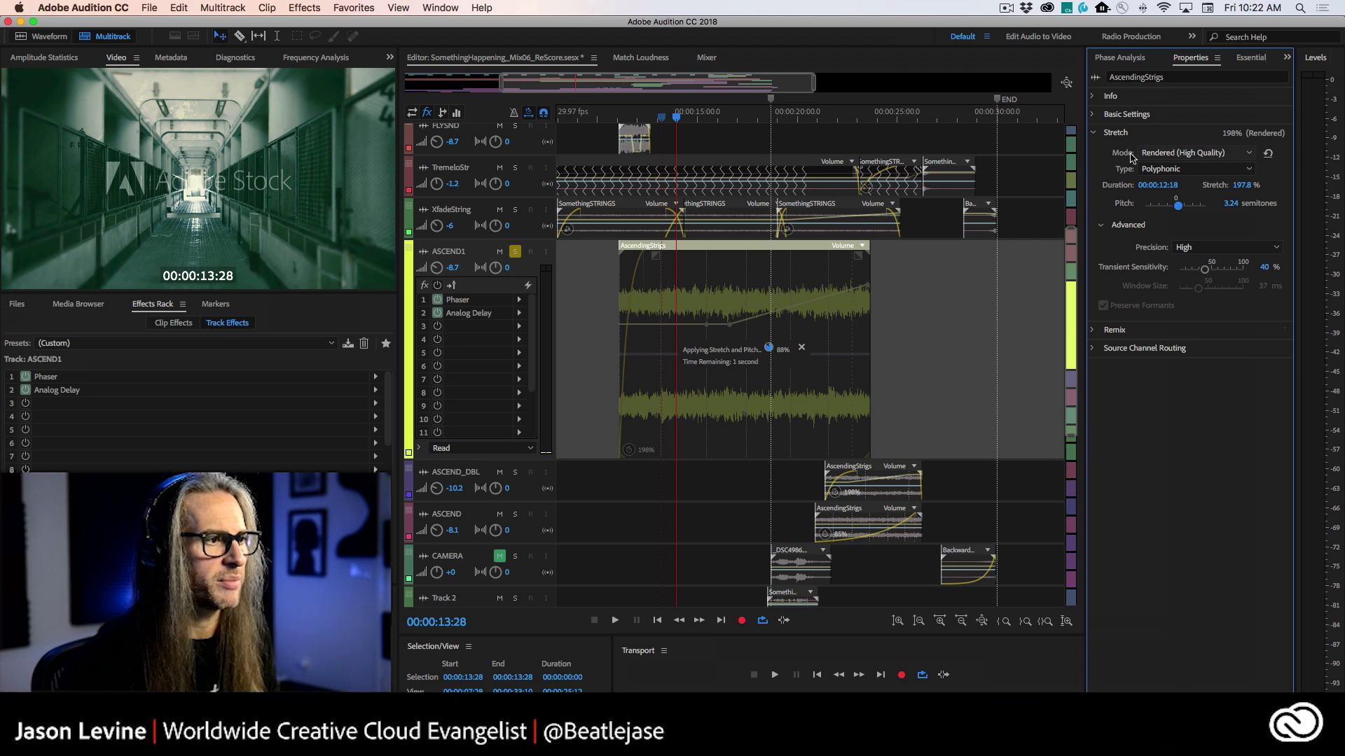
pyautogui.click(659, 116)
pyautogui.press('space')
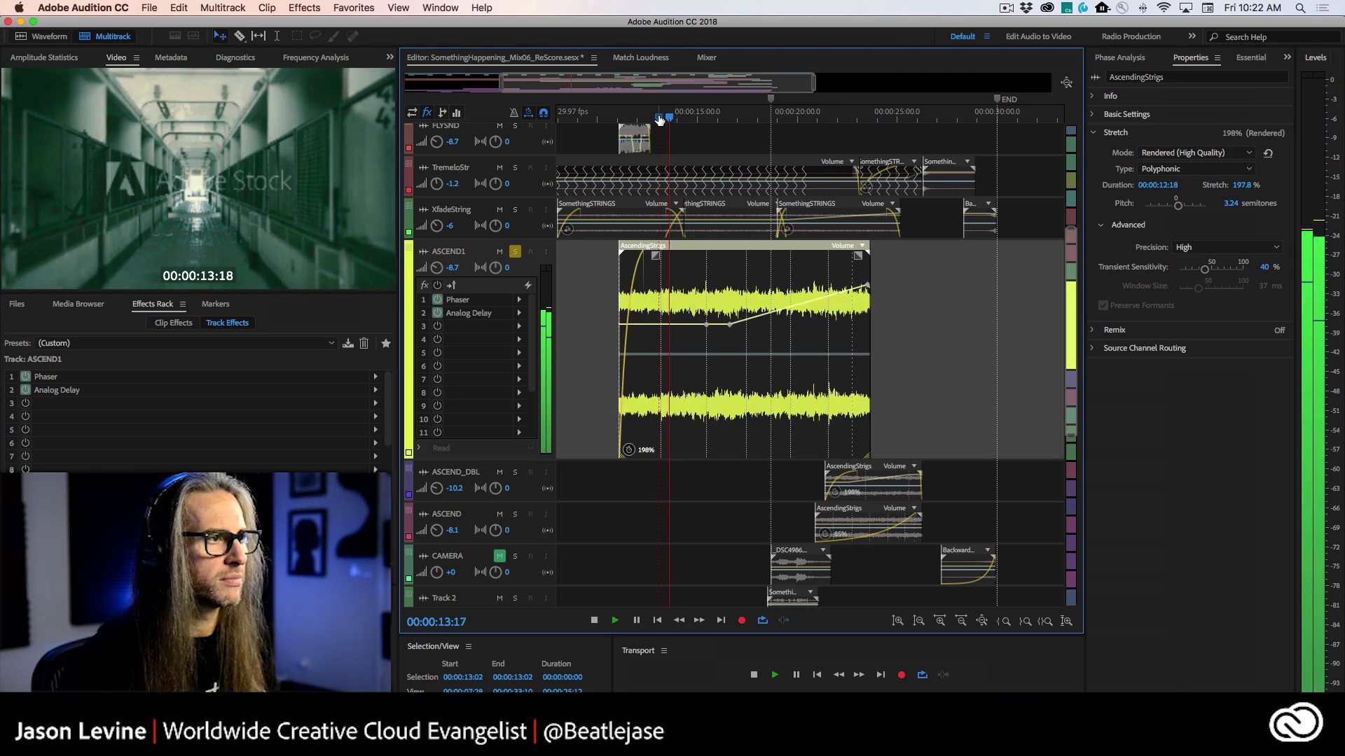
pyautogui.press('space')
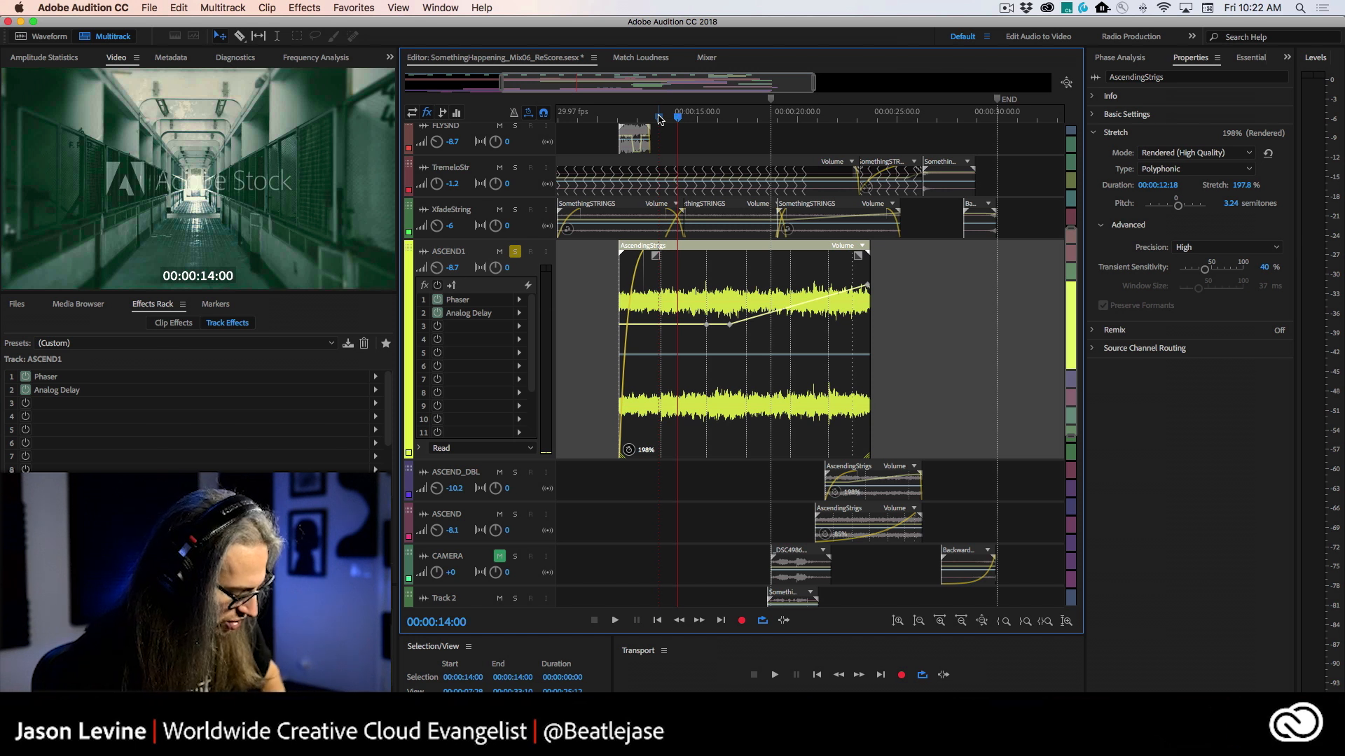
pyautogui.press('super+z')
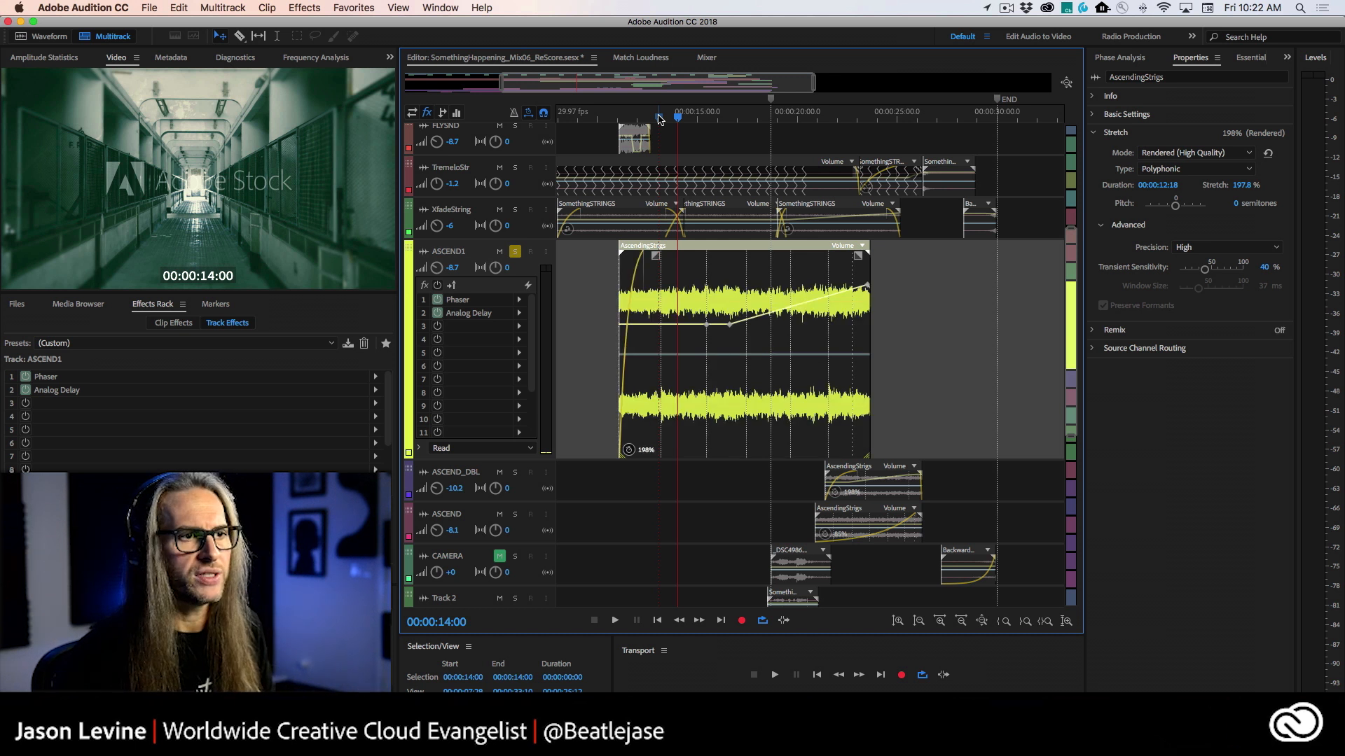
# Step: Set the AscendingStrigs clip's stretch mode to Realtime and play it from 00:00:15:11
pyautogui.click(1215, 153)
pyautogui.click(1191, 172)
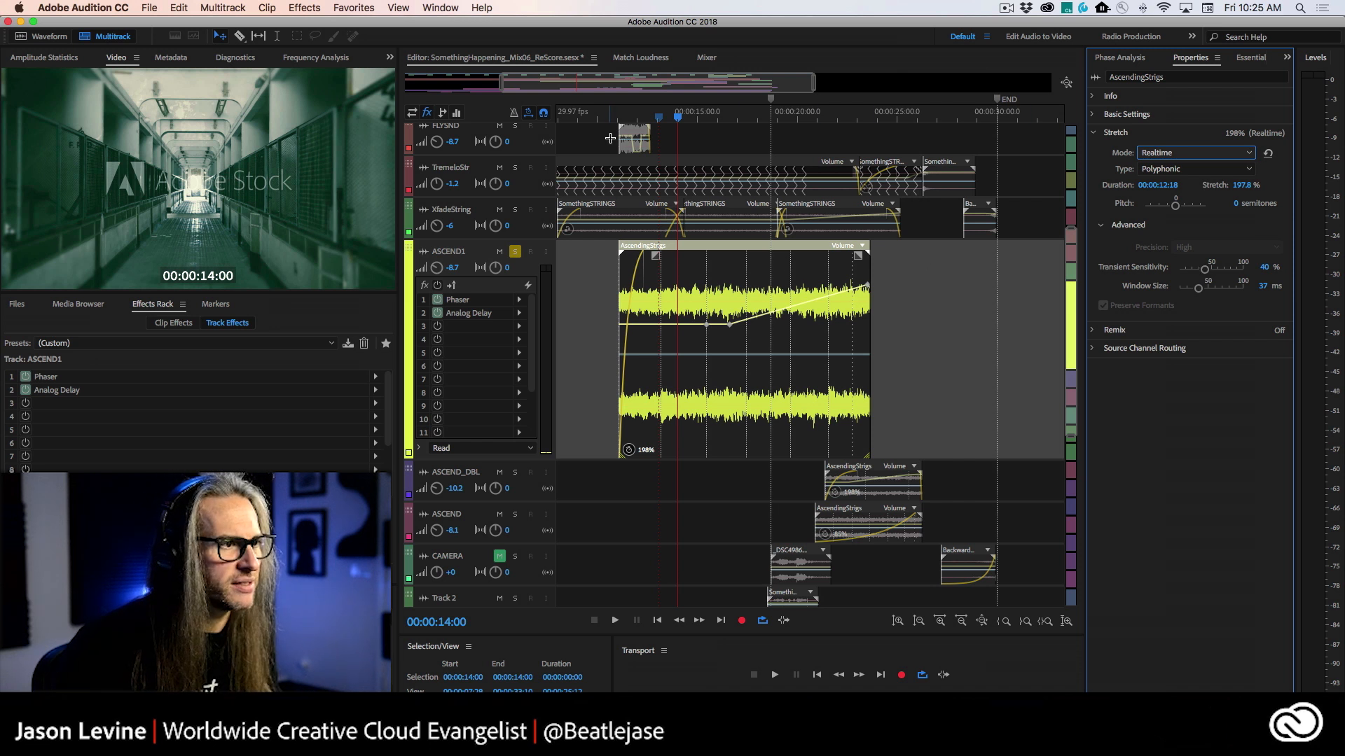
pyautogui.click(703, 118)
pyautogui.press('space')
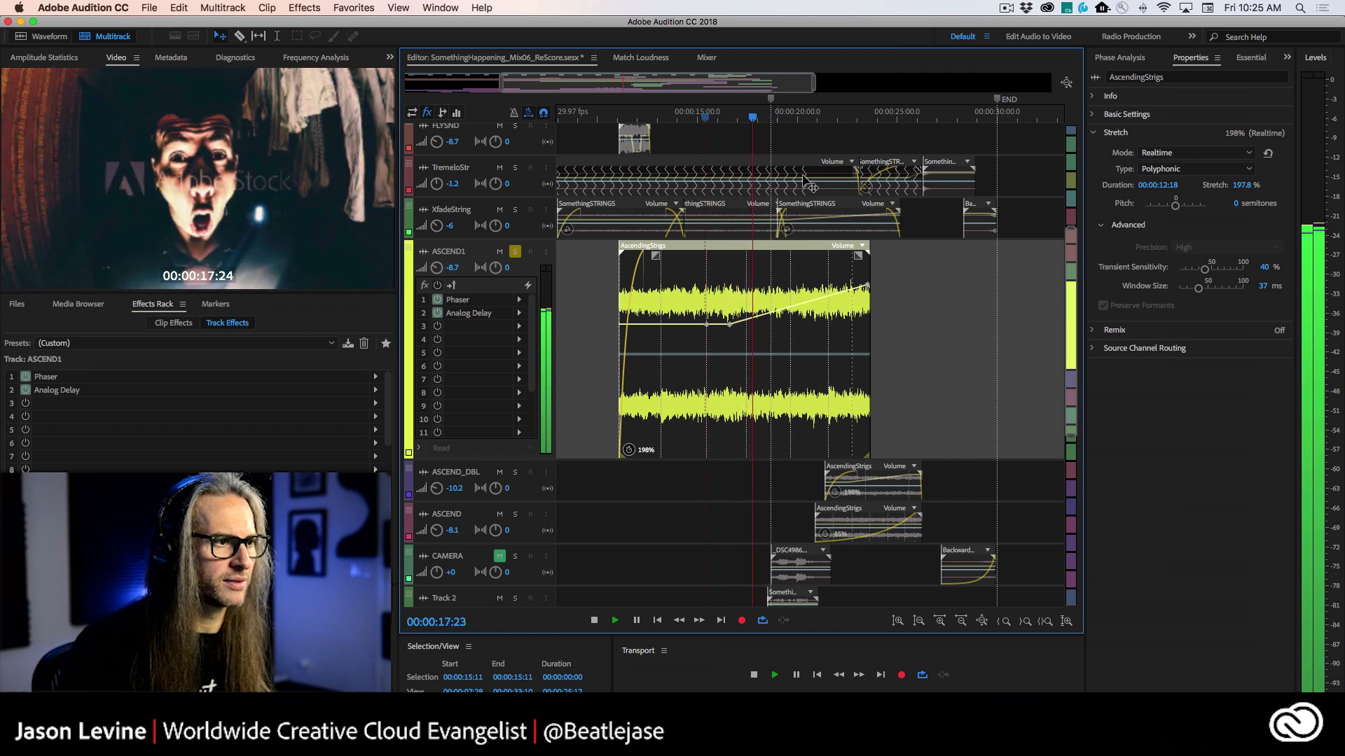
pyautogui.press('space')
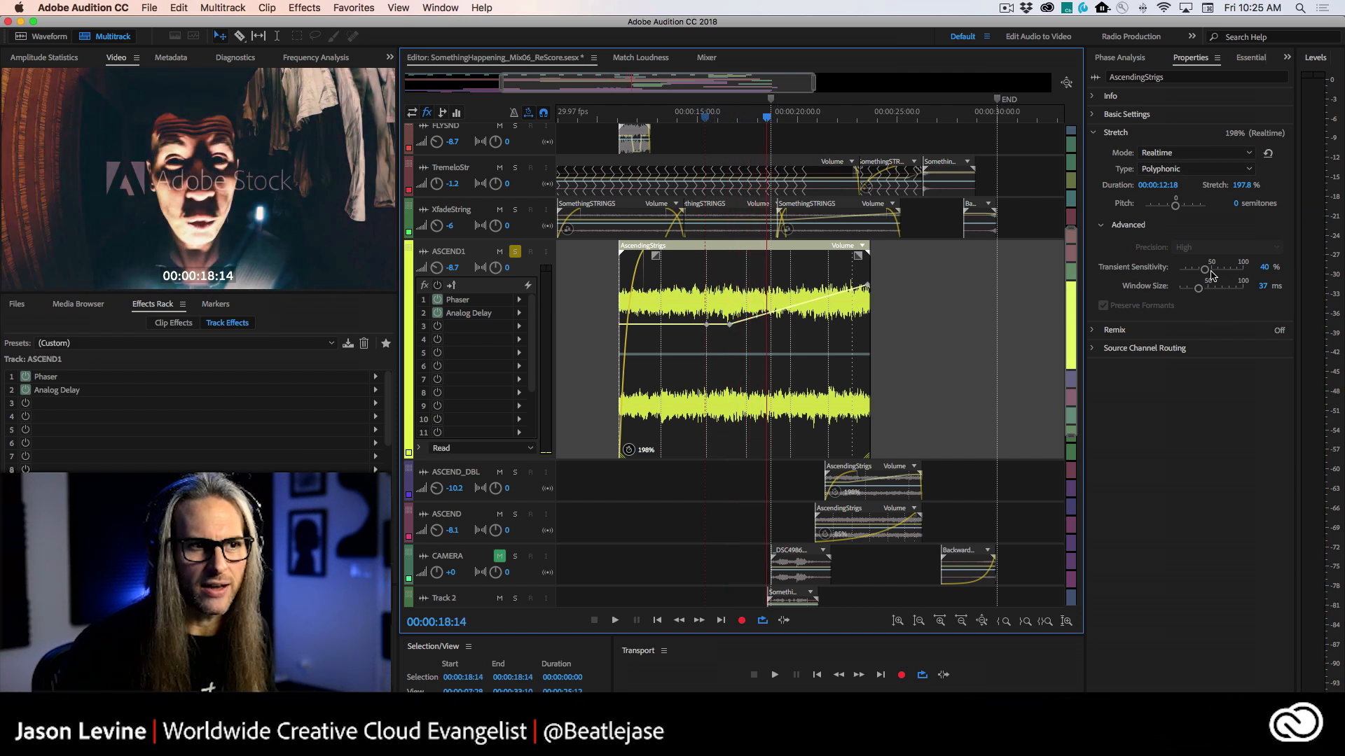
# Step: Try a transient sensitivity of 100% on the AscendingStrigs clip and play it from 00:00:15:12
pyautogui.moveTo(1206, 273); pyautogui.dragTo(1261, 273)
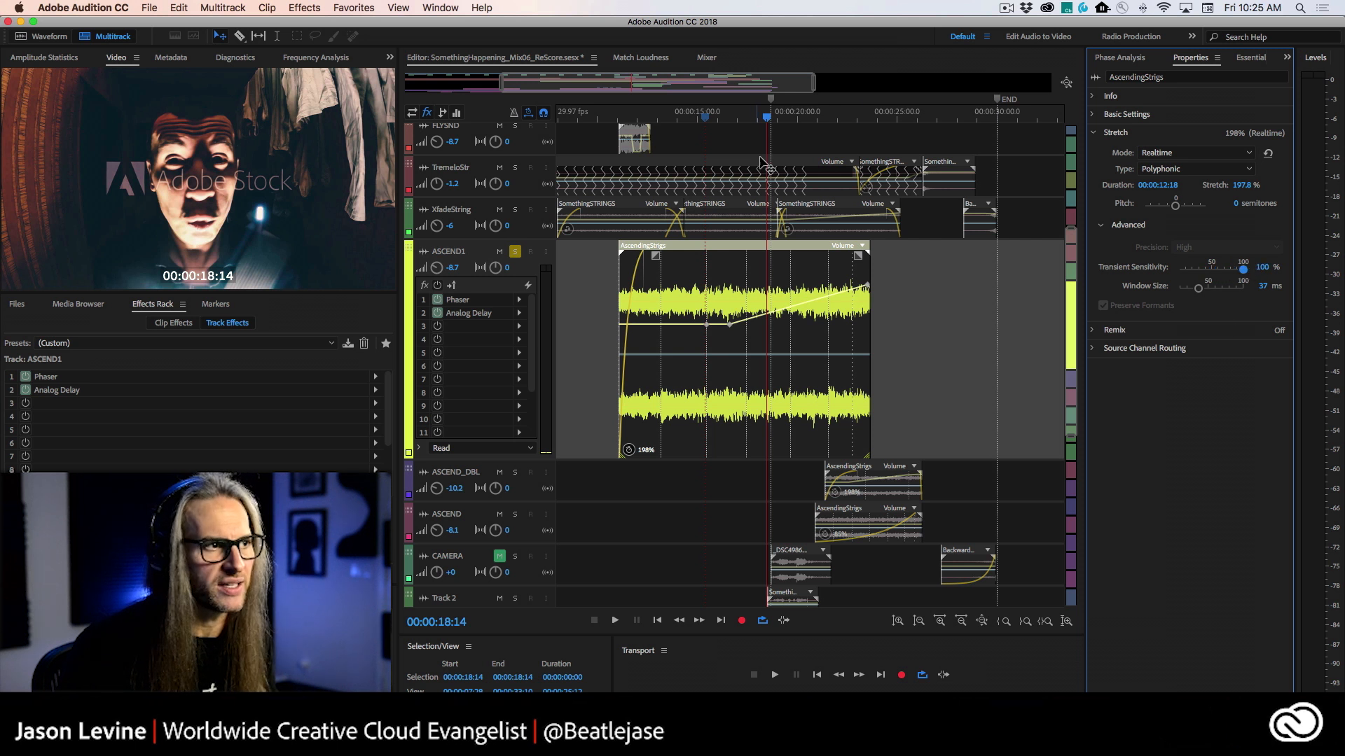
pyautogui.click(705, 118)
pyautogui.press('space')
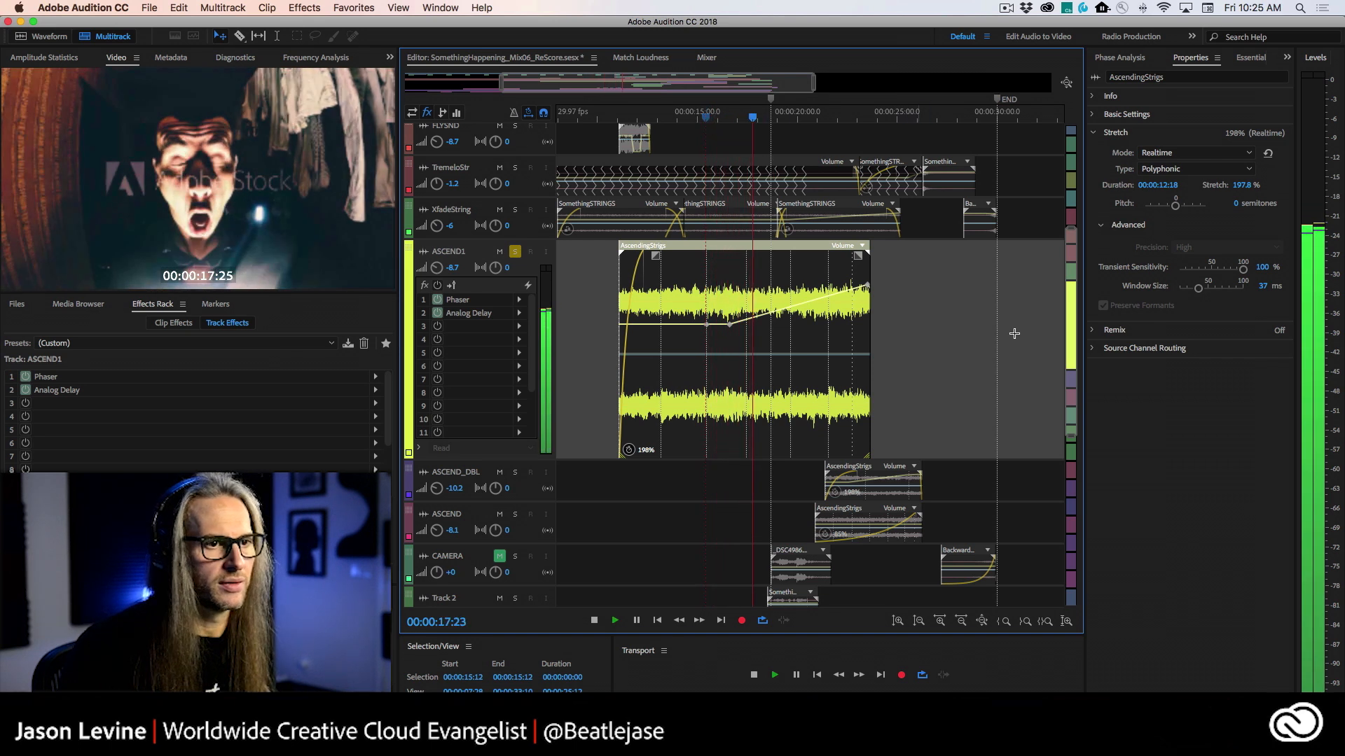
pyautogui.press('space')
# Step: Try a stretch window size of 71 ms on the AscendingStrigs clip and play it from 00:00:14:22
pyautogui.moveTo(1201, 289); pyautogui.dragTo(1223, 290)
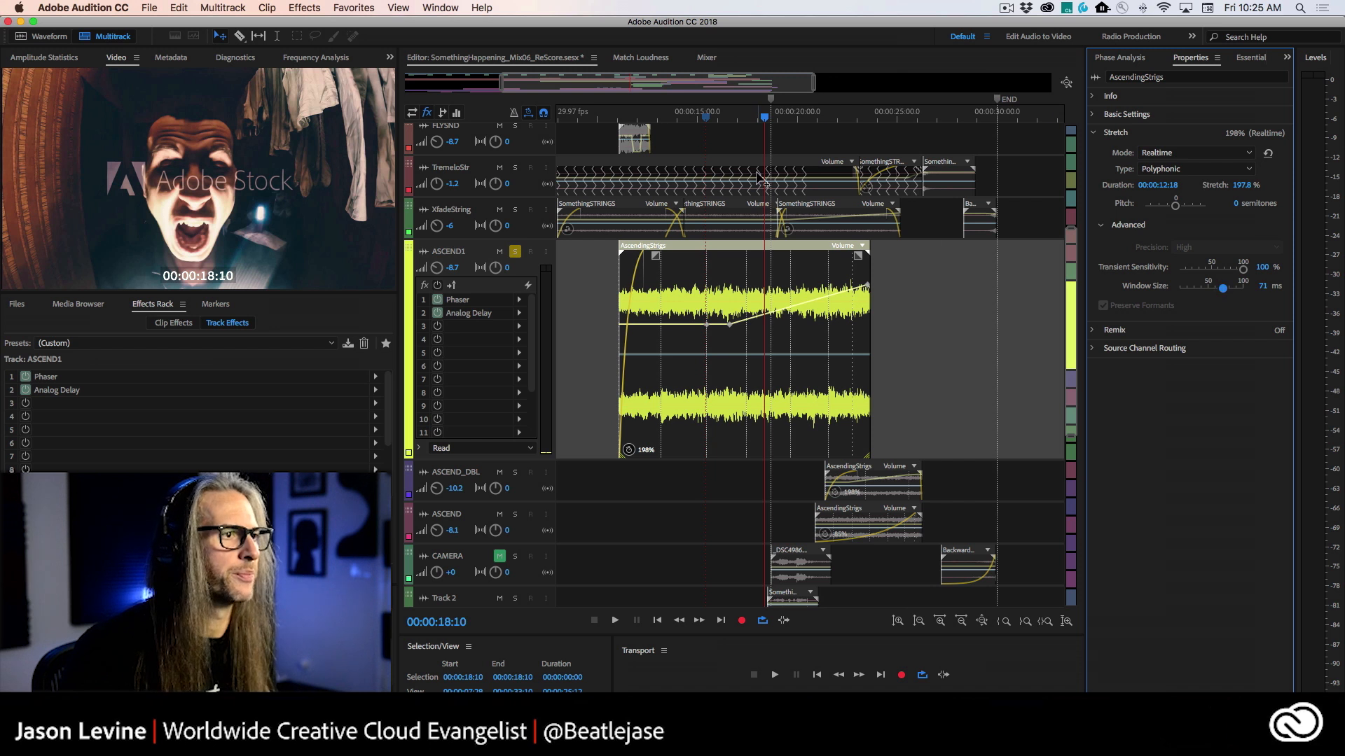
pyautogui.click(693, 118)
pyautogui.press('space')
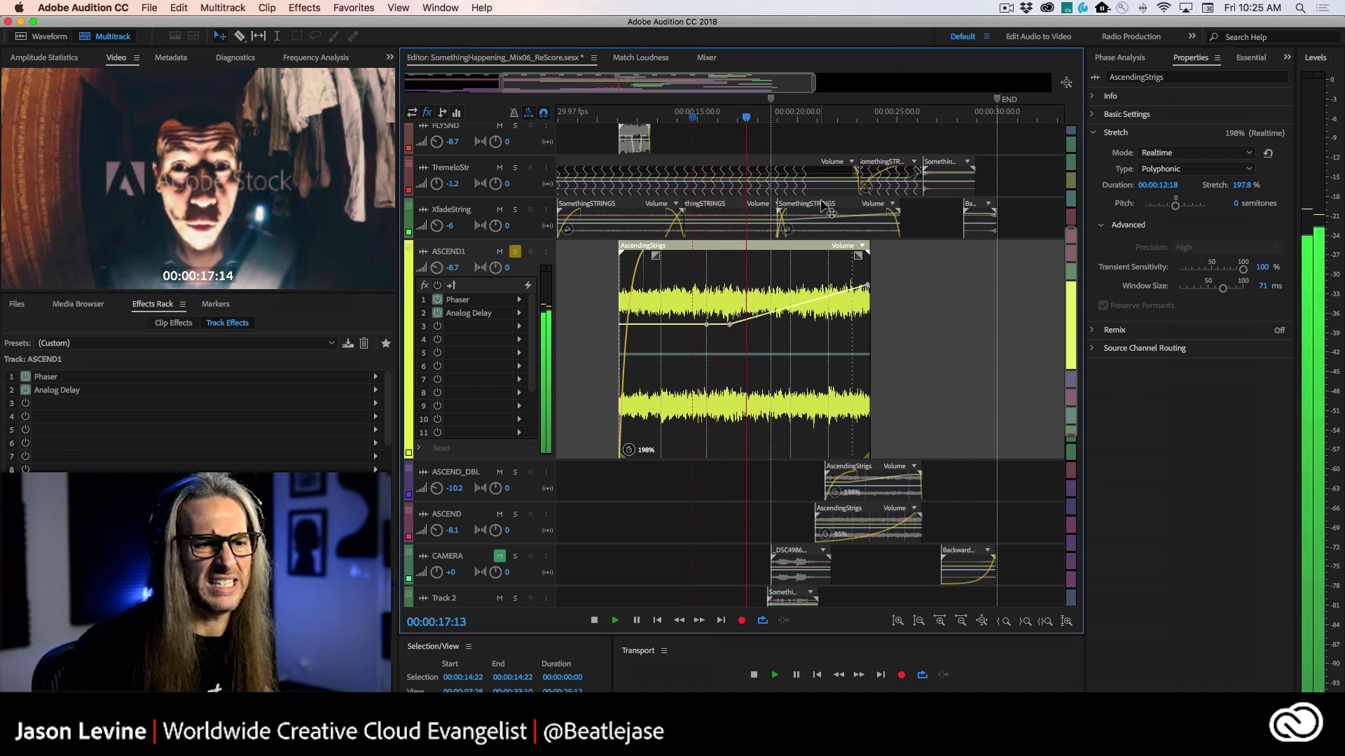
pyautogui.press('space')
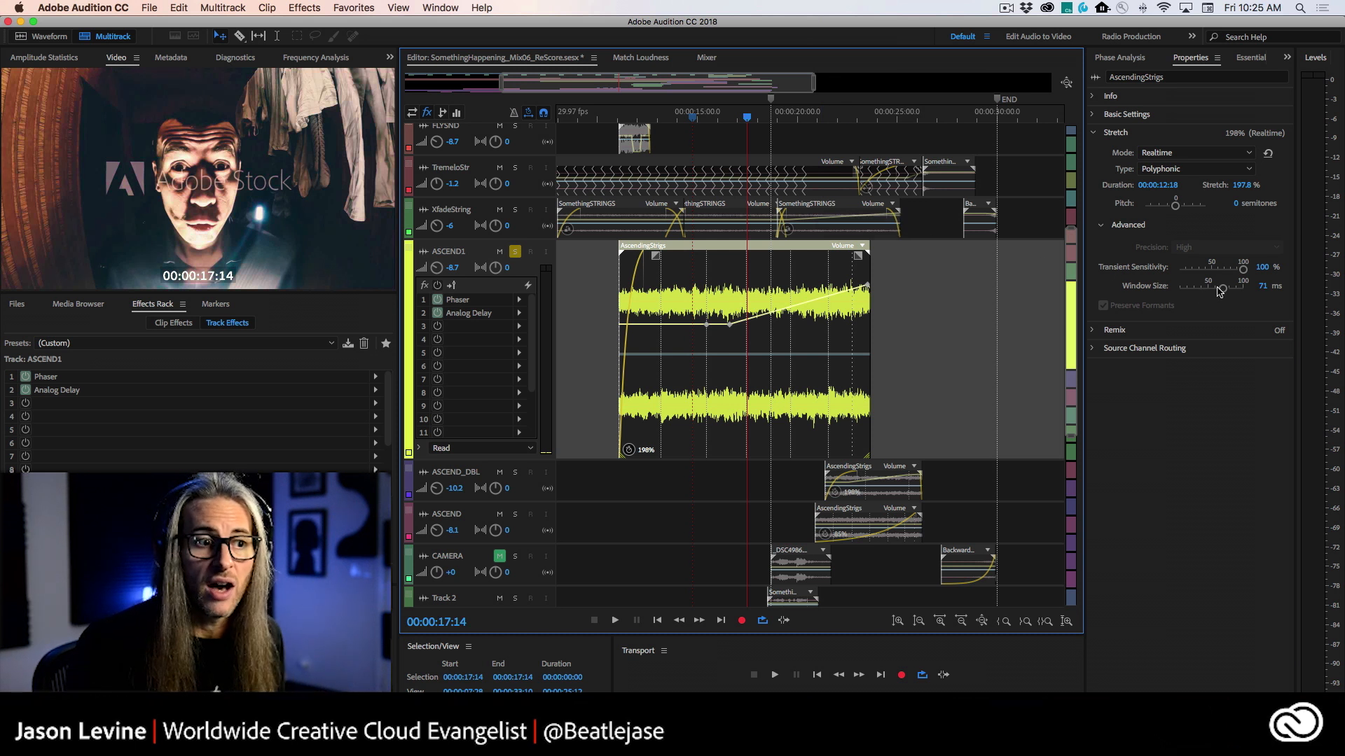
# Step: Try a stretch window size of 17 ms on the AscendingStrigs clip and play it from 00:00:17:14
pyautogui.moveTo(1226, 293); pyautogui.dragTo(1182, 291)
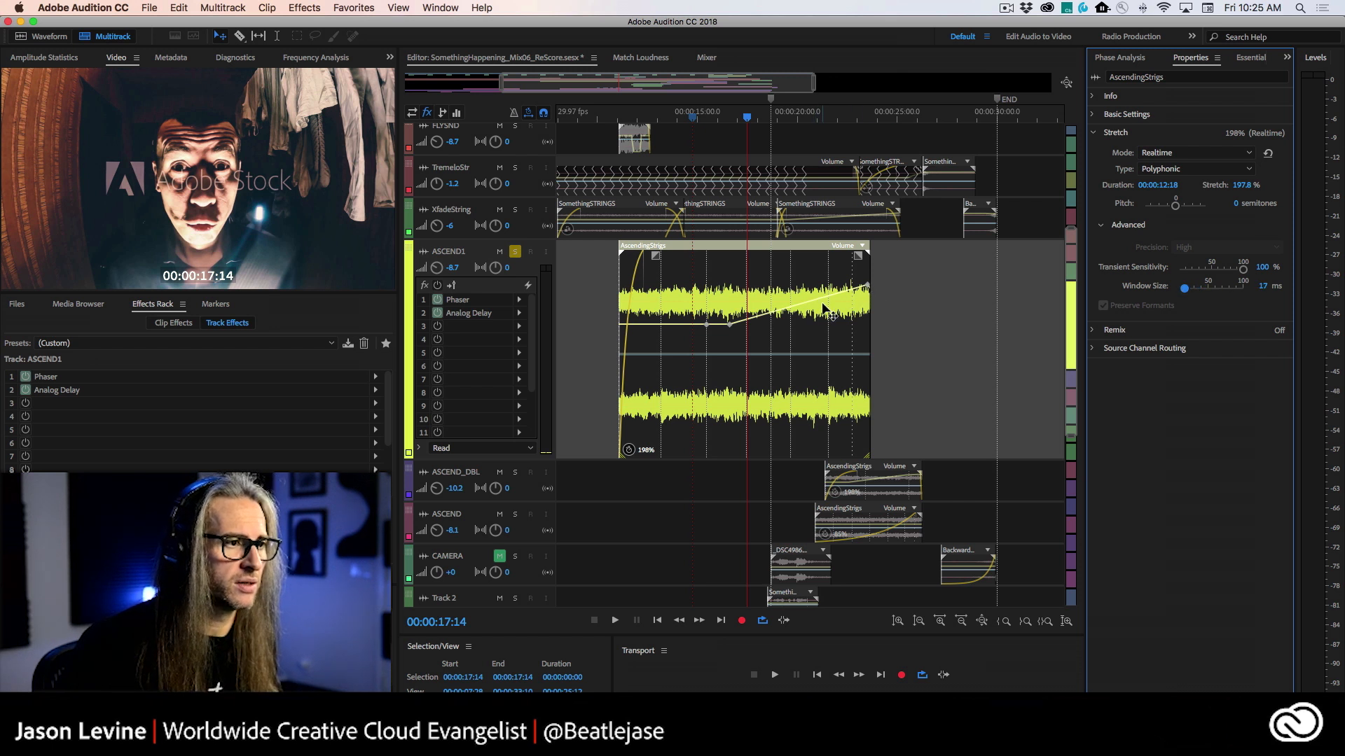
pyautogui.press('space')
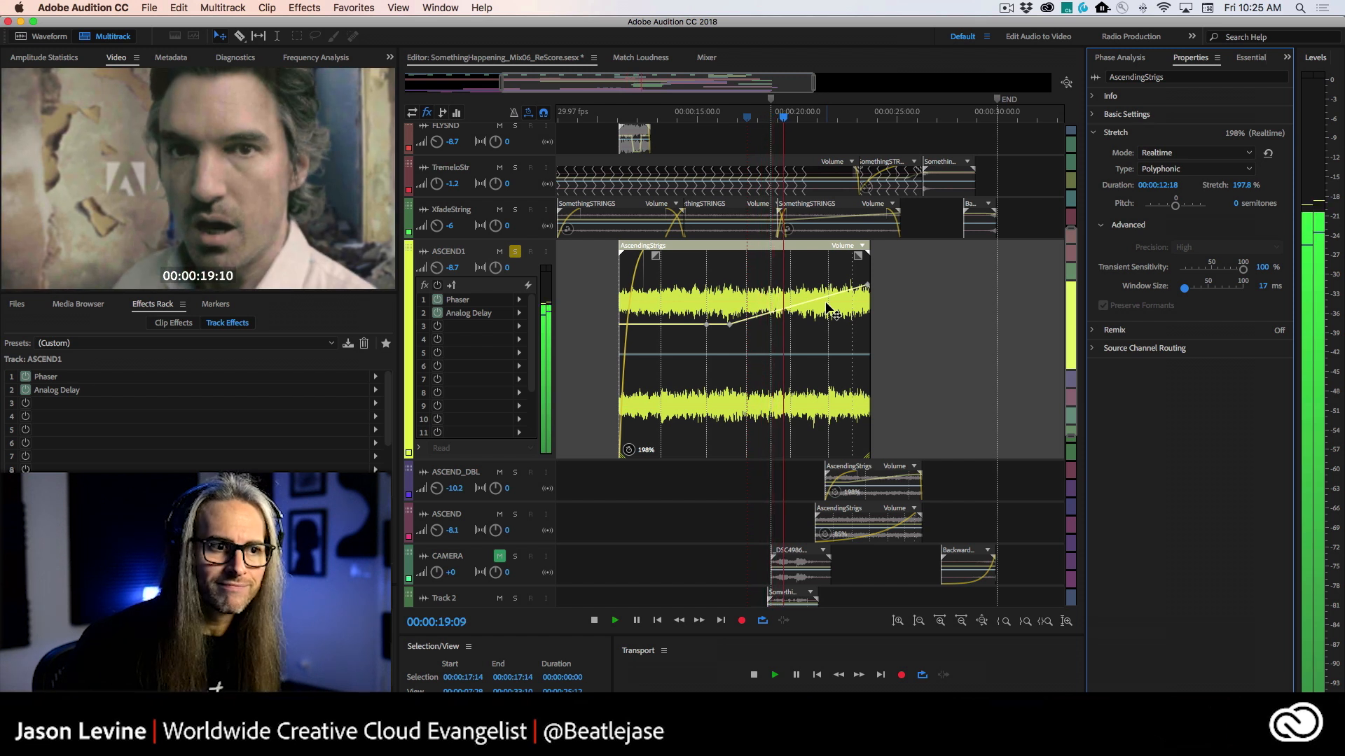
pyautogui.press('space')
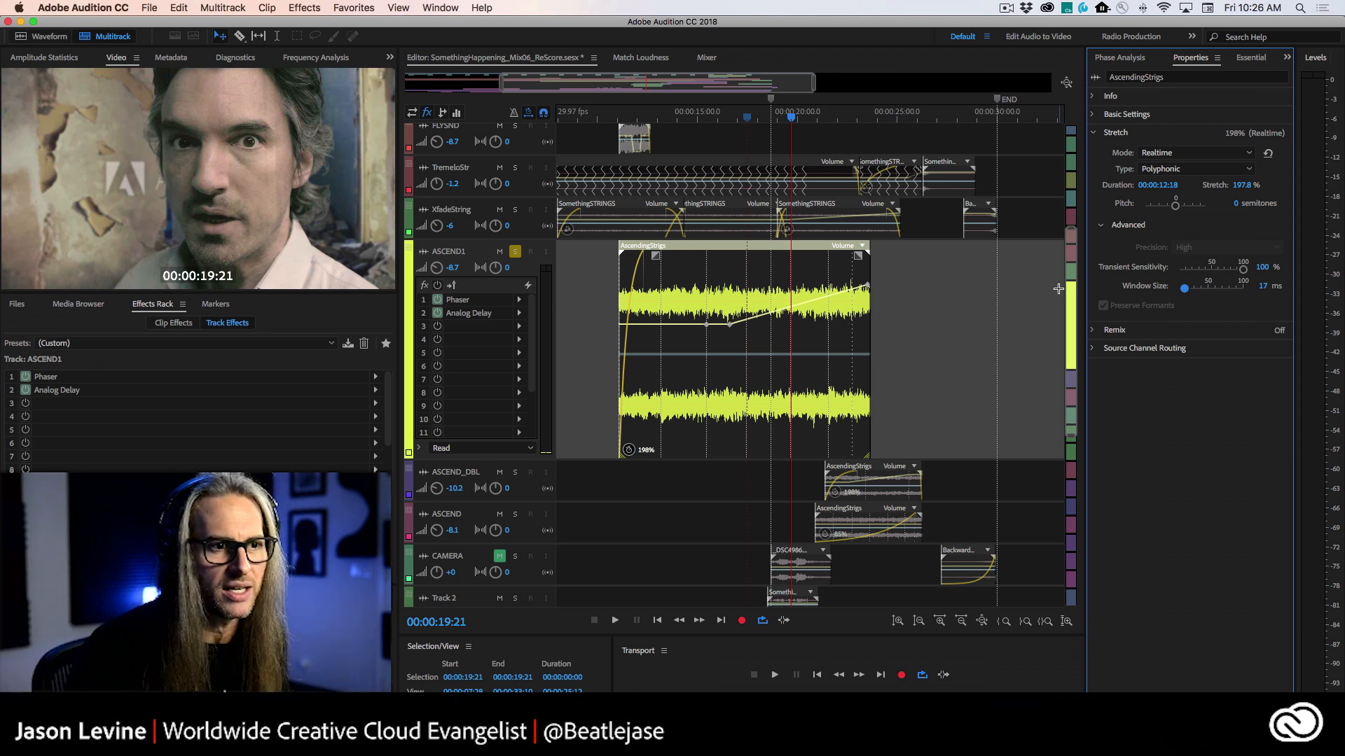
# Step: Set the AscendingStrigs clip's transient sensitivity to 41% and window size to 23 ms, and place the playhead at 00:00:11:04
pyautogui.moveTo(1244, 270); pyautogui.dragTo(1188, 288)
pyautogui.moveTo(1204, 269); pyautogui.dragTo(1207, 269)
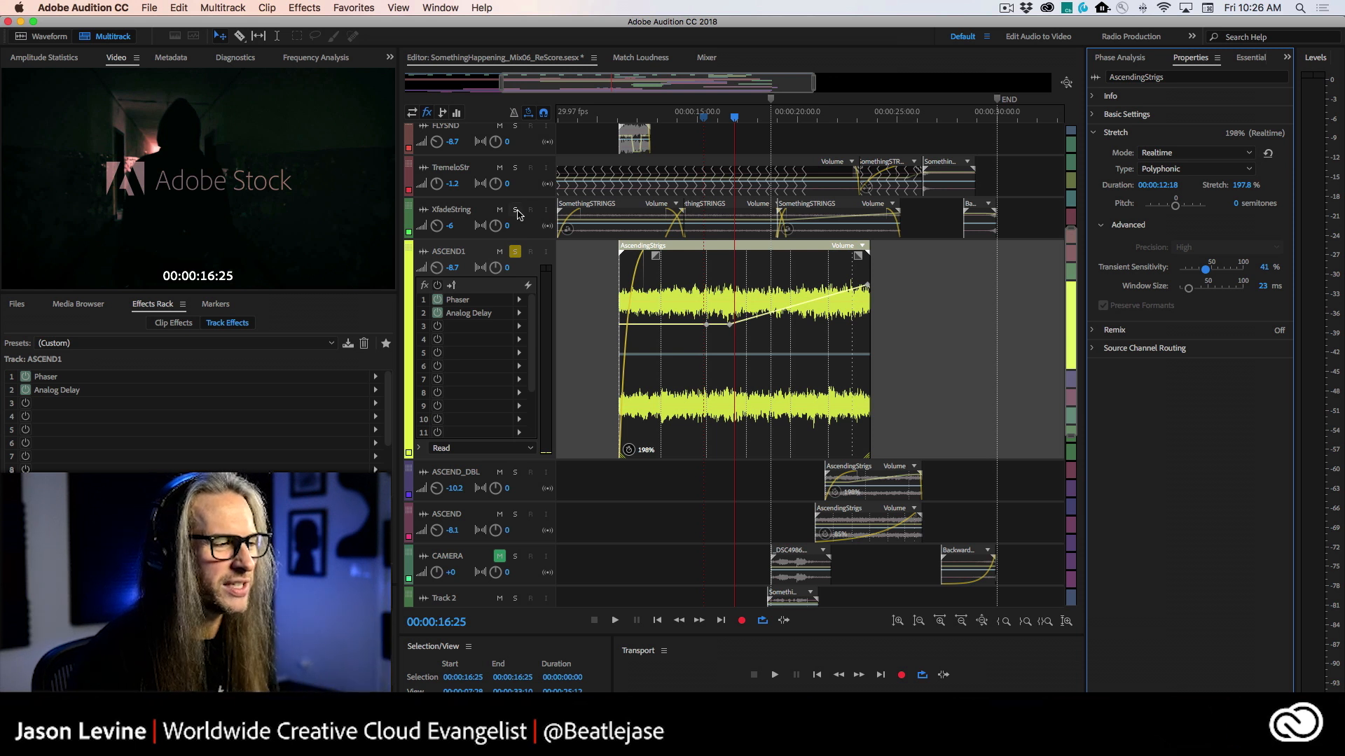
pyautogui.click(620, 117)
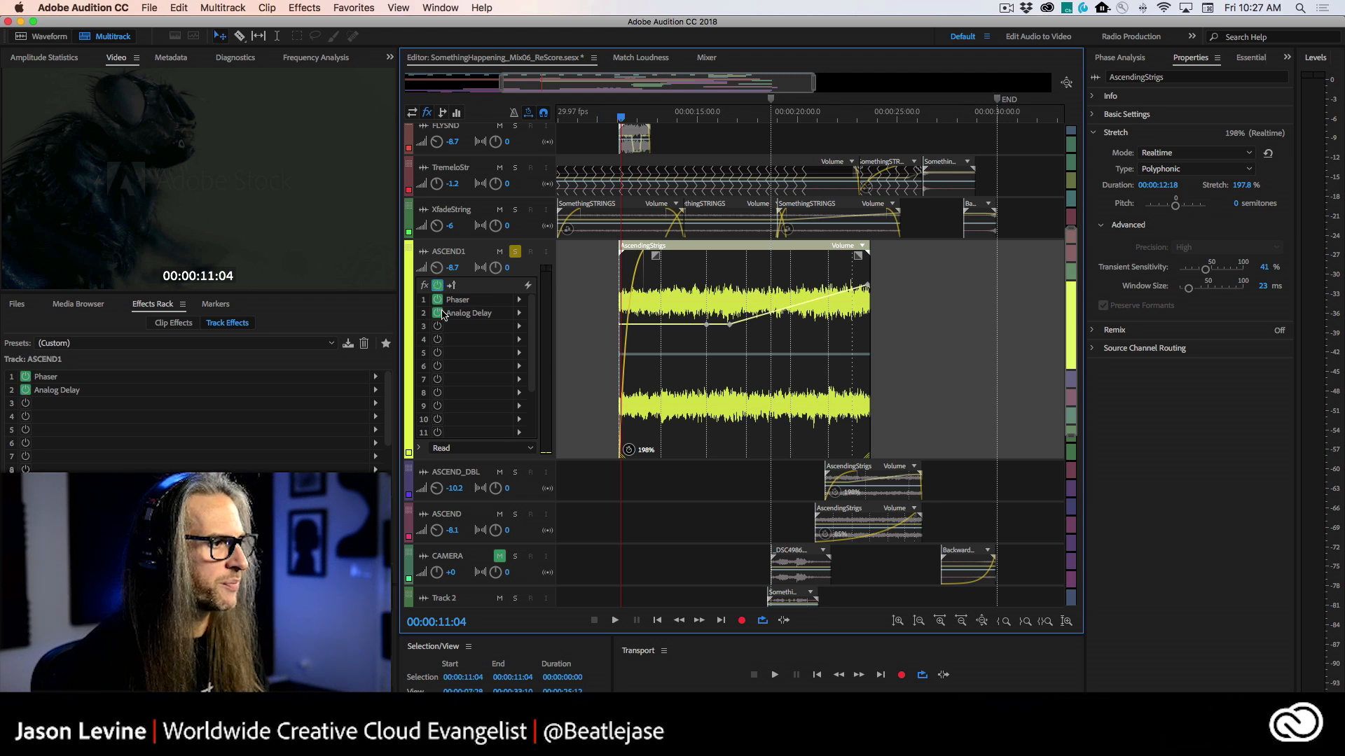
# Step: Open the Phaser effect on the ASCEND1 track and review the rack's effect categories and the Phaser presets without changing them
pyautogui.doubleClick(479, 303)
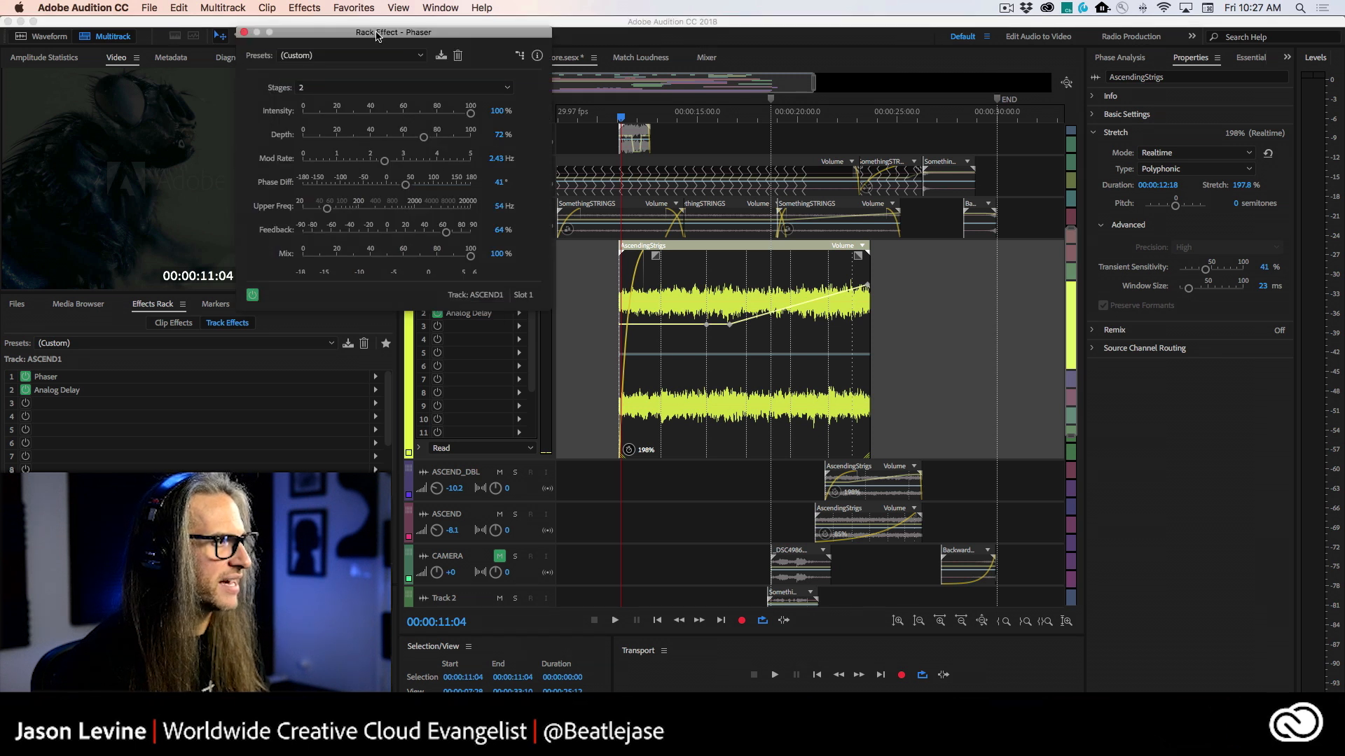
pyautogui.moveTo(377, 33); pyautogui.dragTo(776, 124)
pyautogui.click(518, 299)
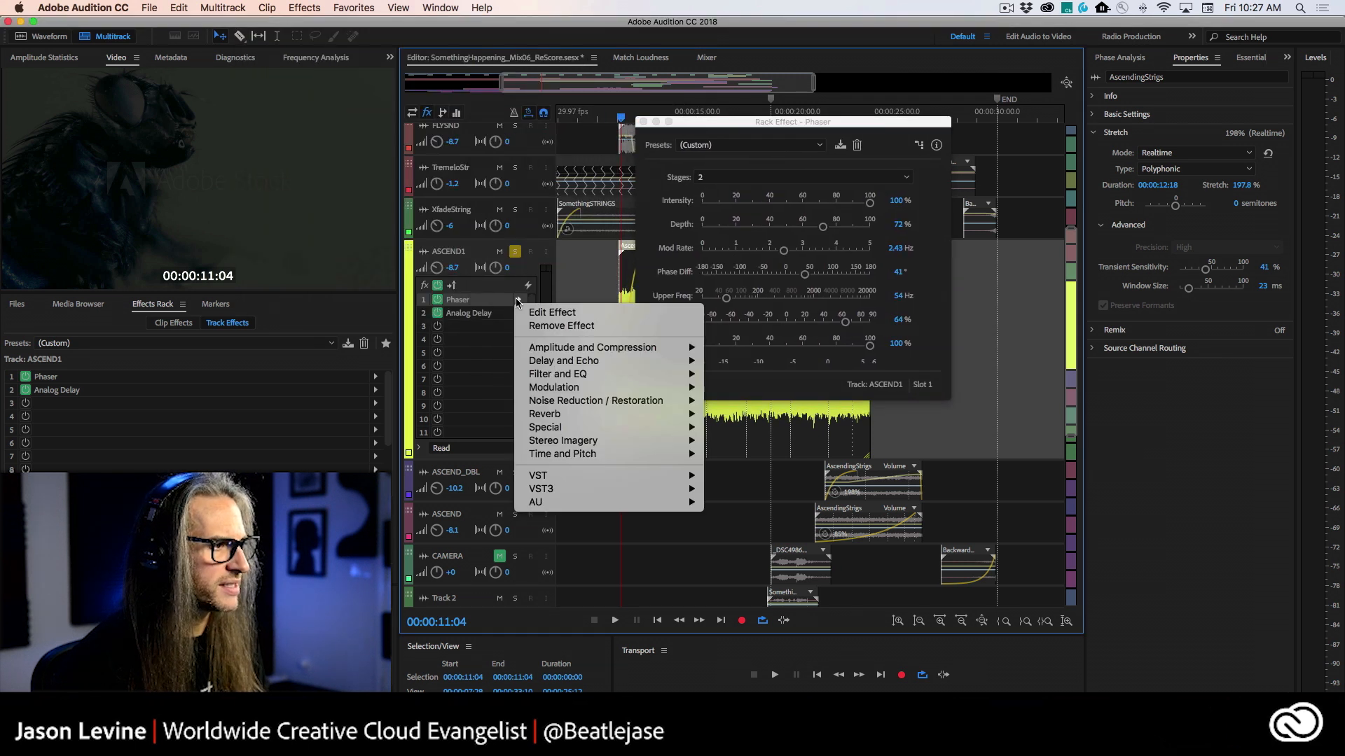
pyautogui.moveTo(560, 389)
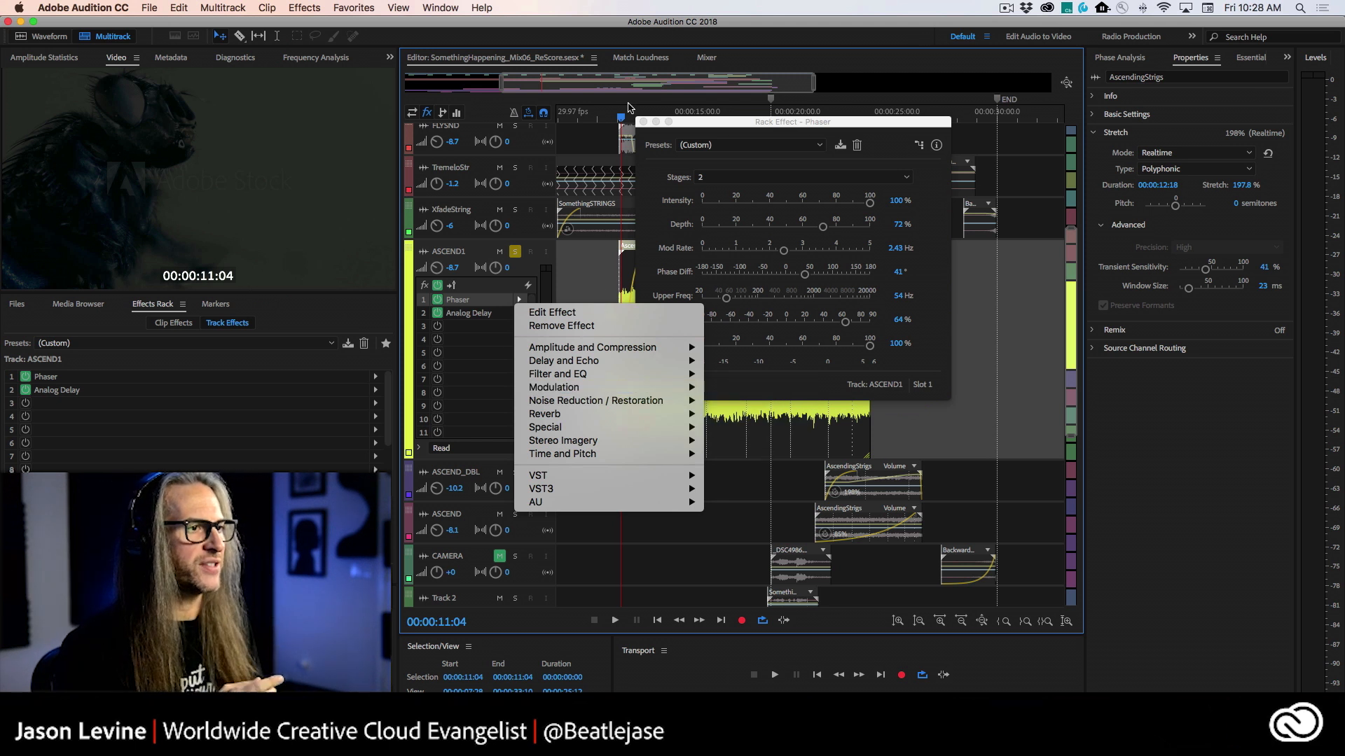
pyautogui.click(747, 119)
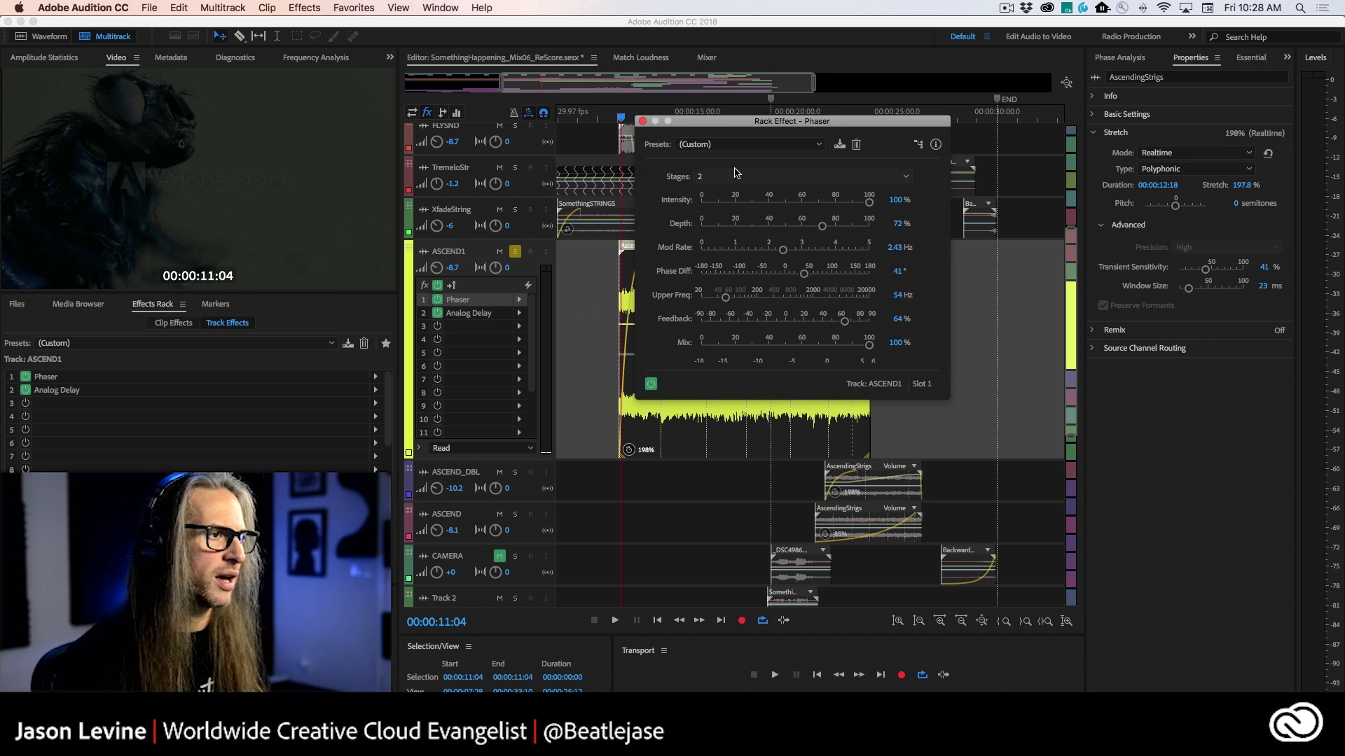
pyautogui.click(770, 146)
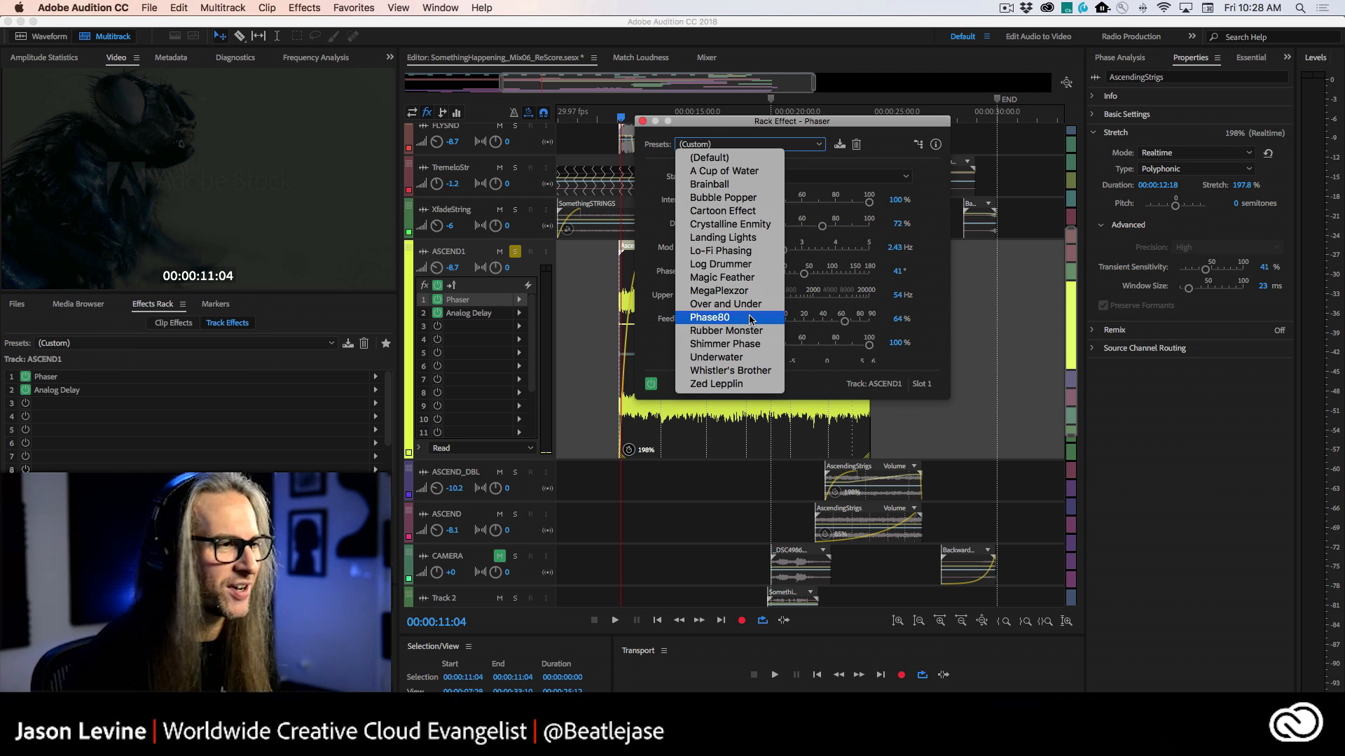
pyautogui.click(797, 132)
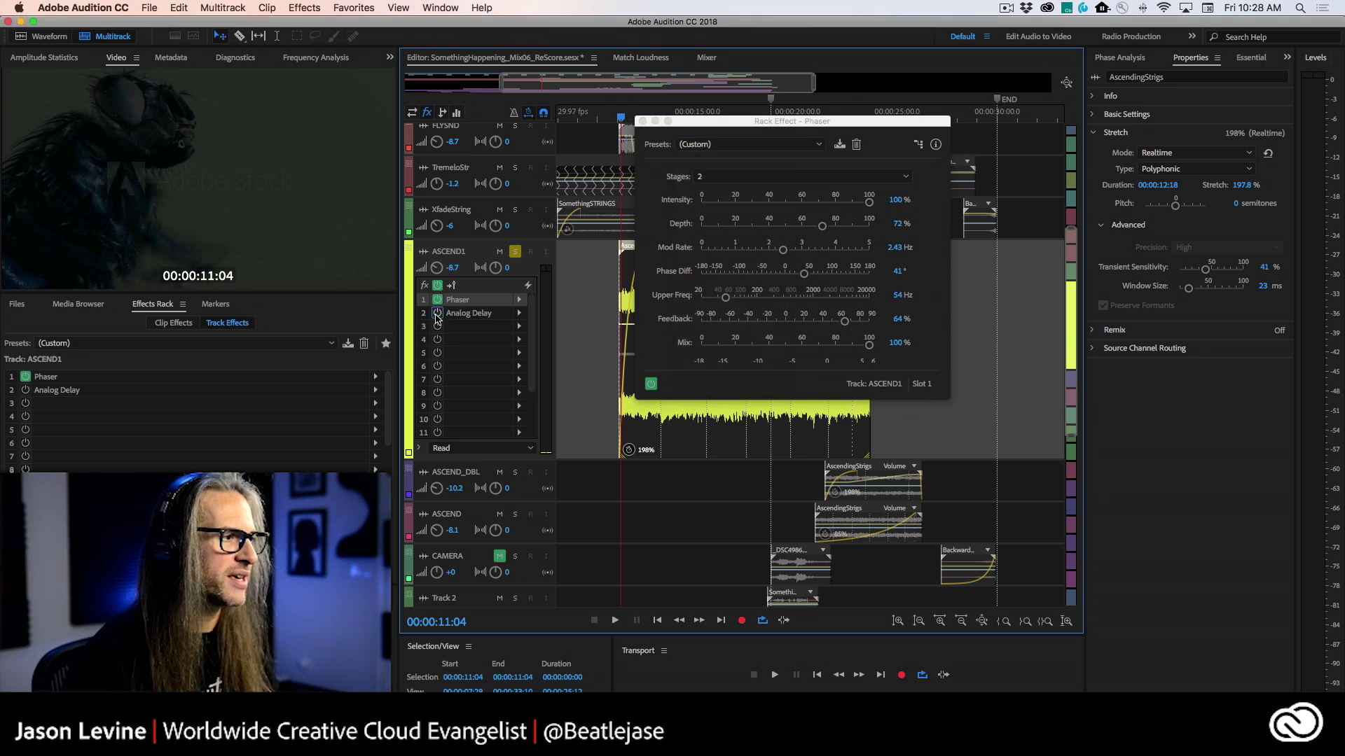
# Step: Turn off the Phaser on ASCEND1, set the track volume to -7.2, and play the track from 00:00:11:04
pyautogui.moveTo(751, 124); pyautogui.dragTo(968, 136)
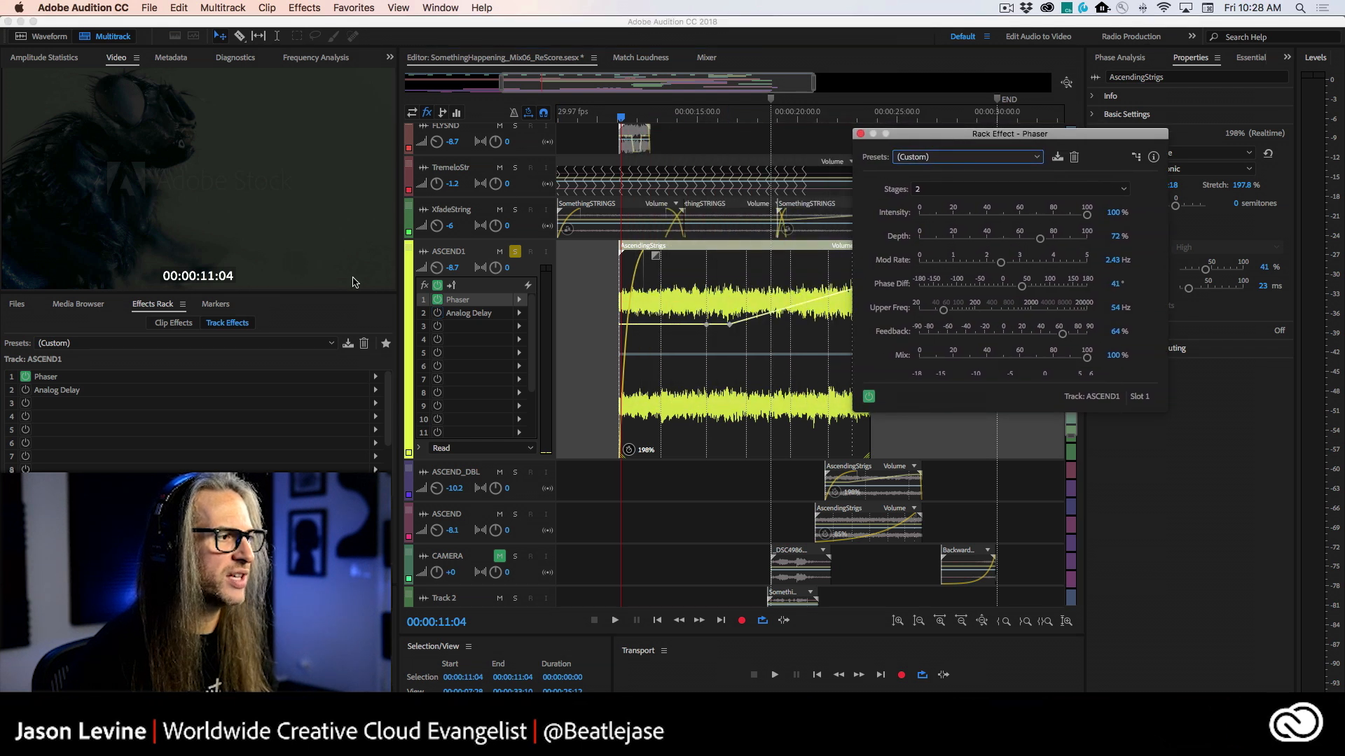
pyautogui.click(437, 301)
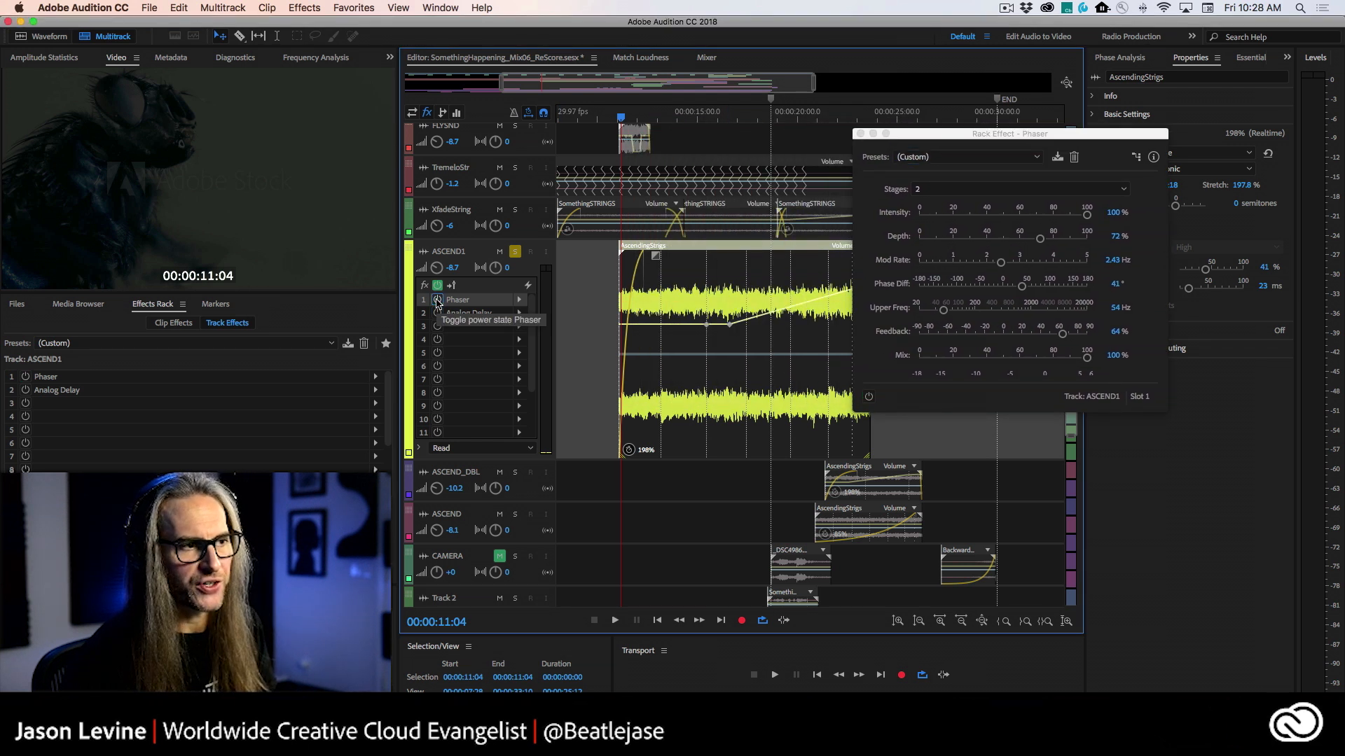
pyautogui.moveTo(436, 269); pyautogui.dragTo(433, 264)
pyautogui.press('space')
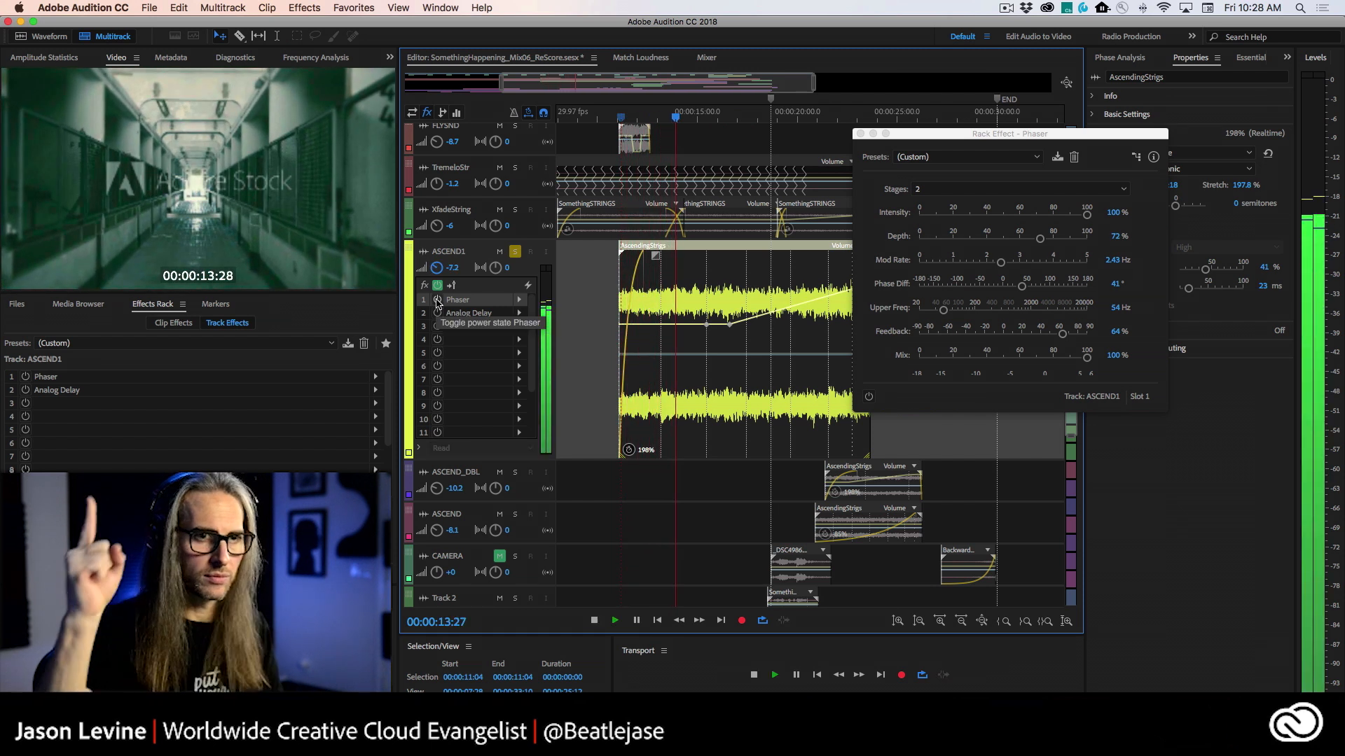
# Step: Compare the ASCEND1 track with the Phaser switched on and off during playback, leave the effect on, and stop playback
pyautogui.click(437, 299)
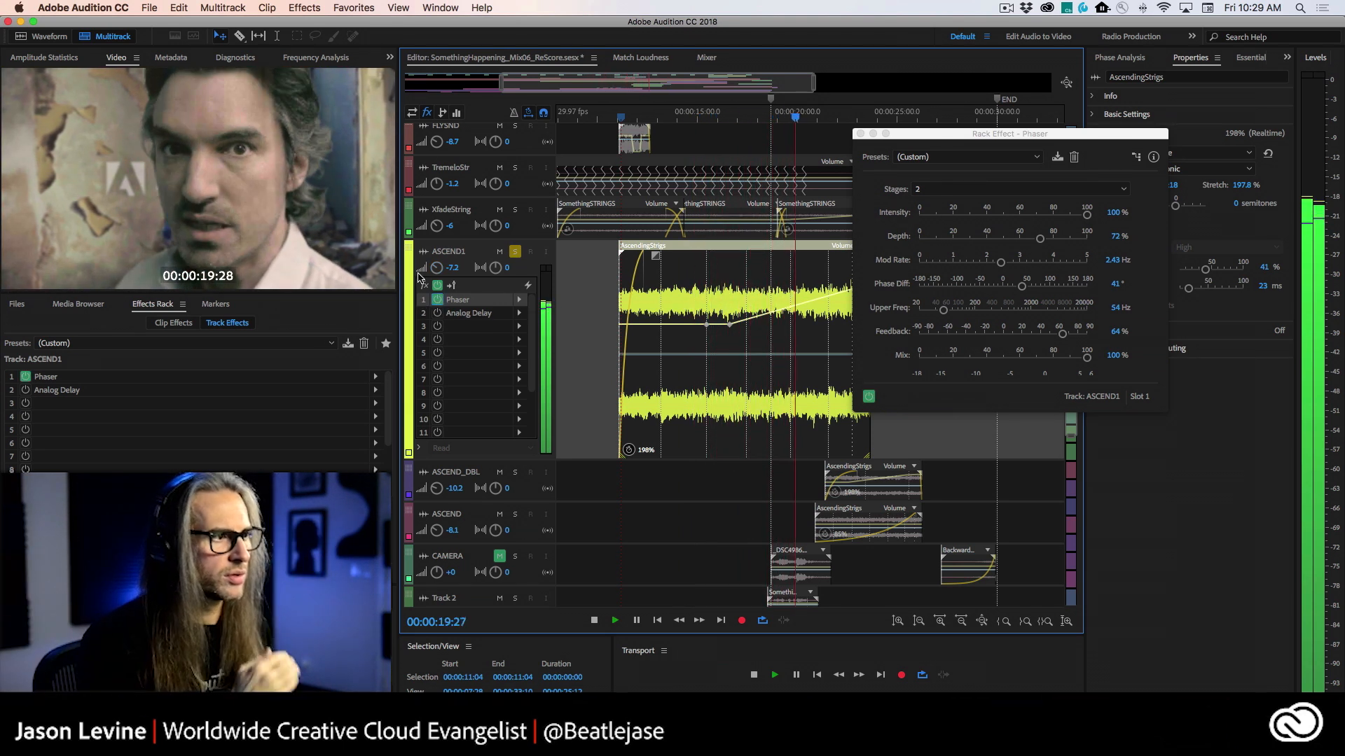
pyautogui.click(438, 300)
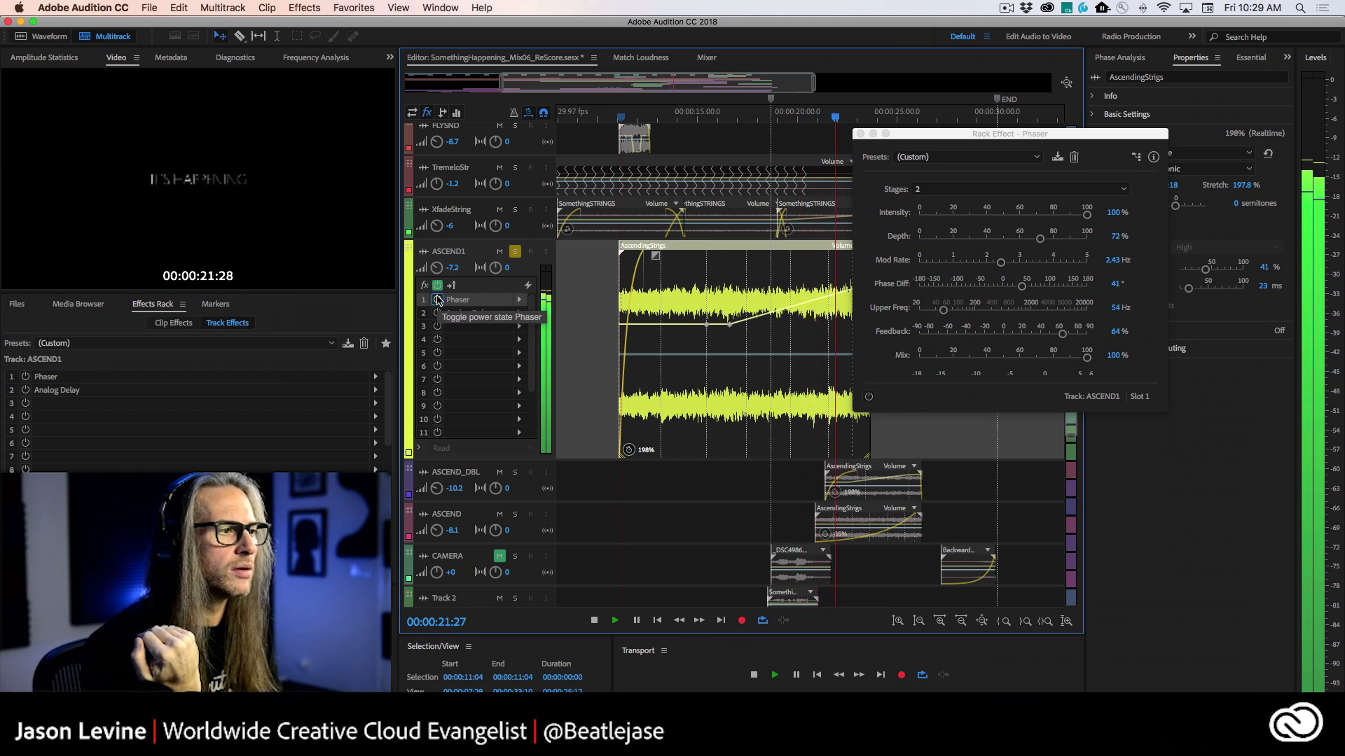
pyautogui.click(438, 300)
pyautogui.press('space')
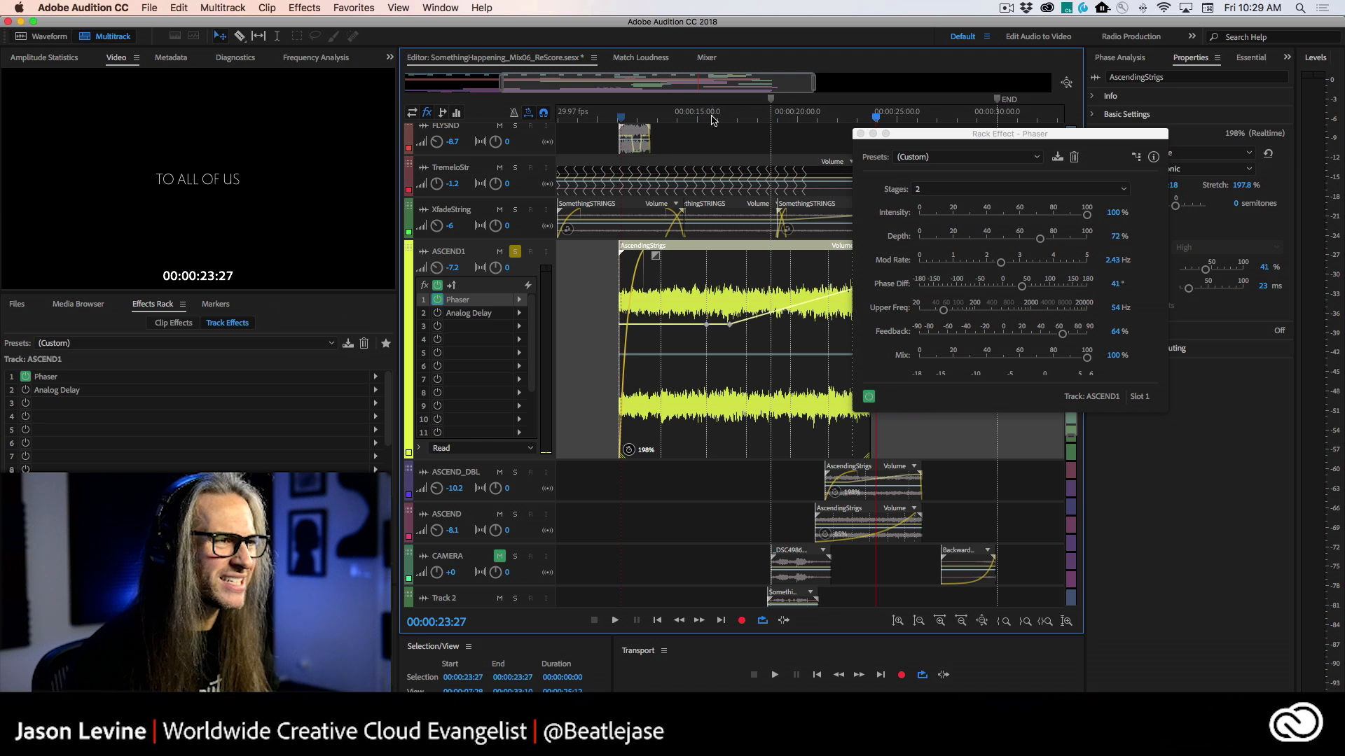
# Step: Move the playhead back toward the start of the AscendingStrigs clip and save the custom Phaser settings as a preset under a personal nickname
pyautogui.moveTo(712, 121); pyautogui.dragTo(625, 120)
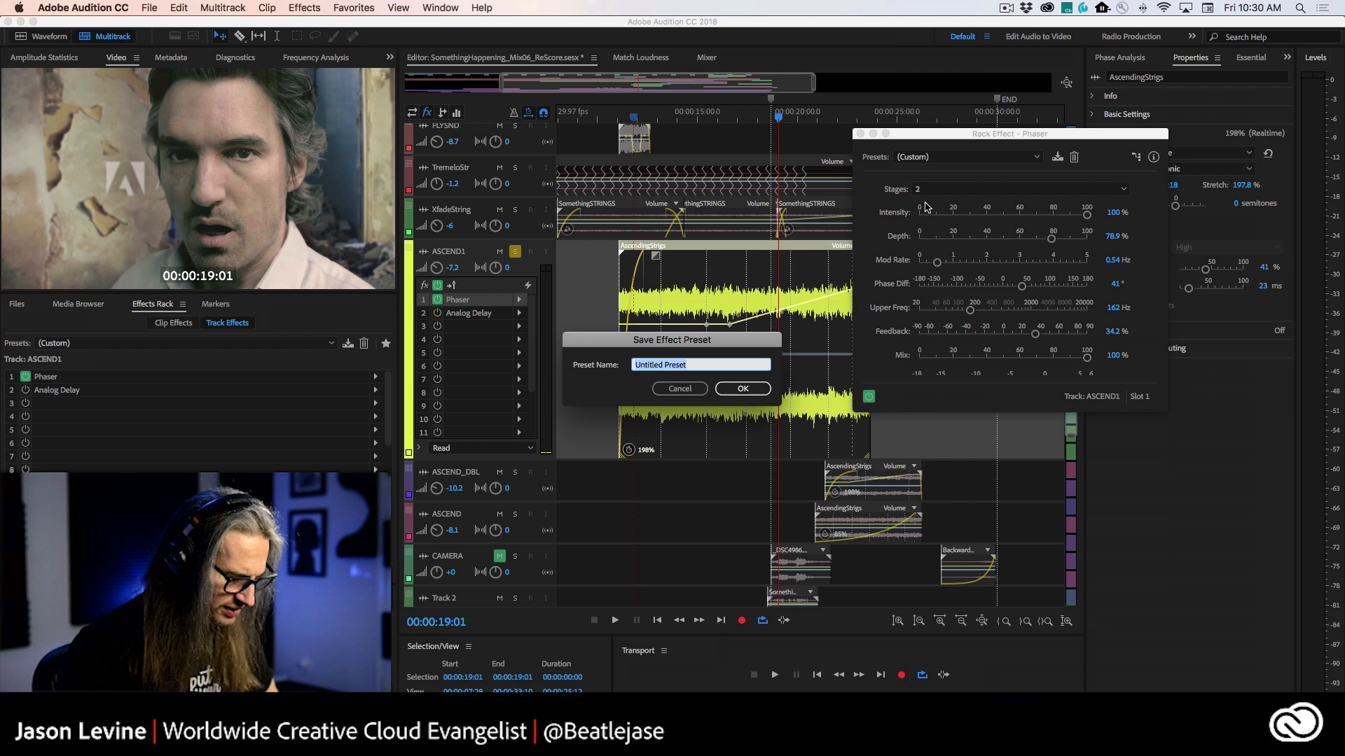
pyautogui.write('Jase1234')
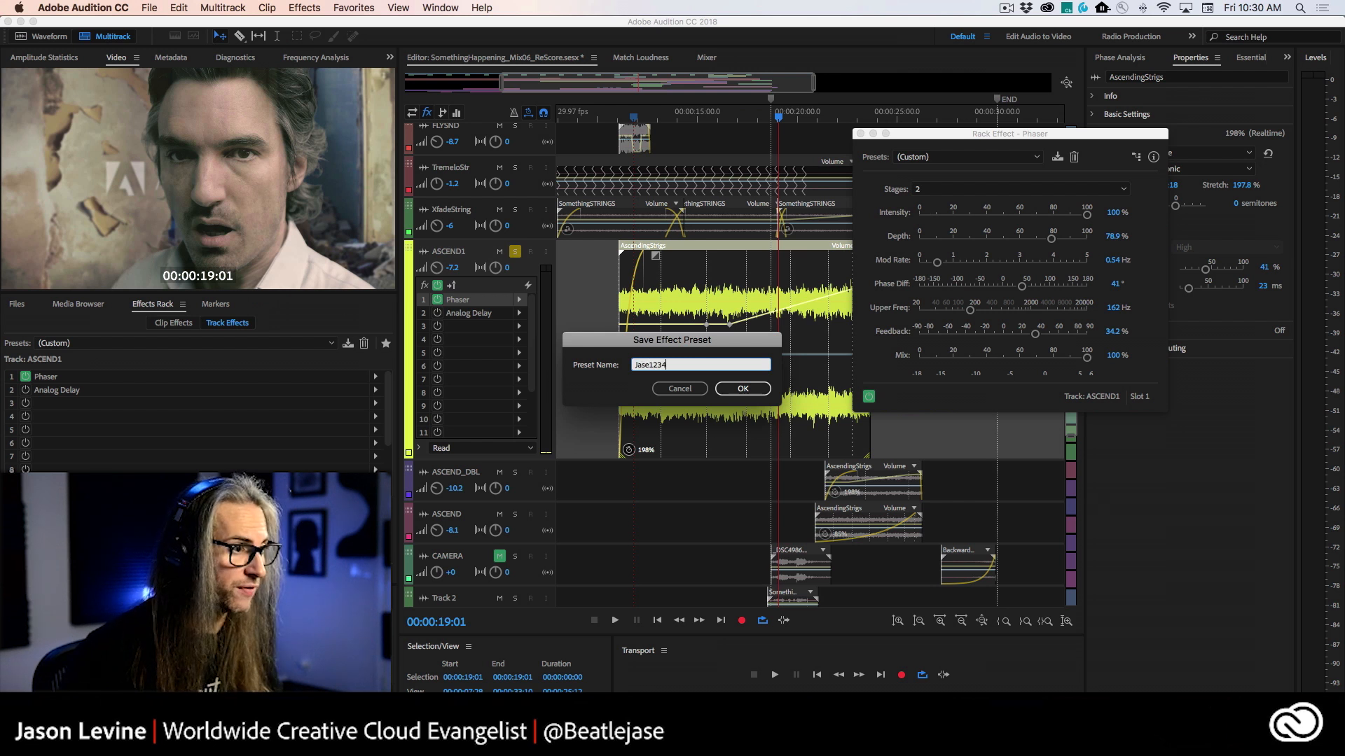
pyautogui.press('Return')
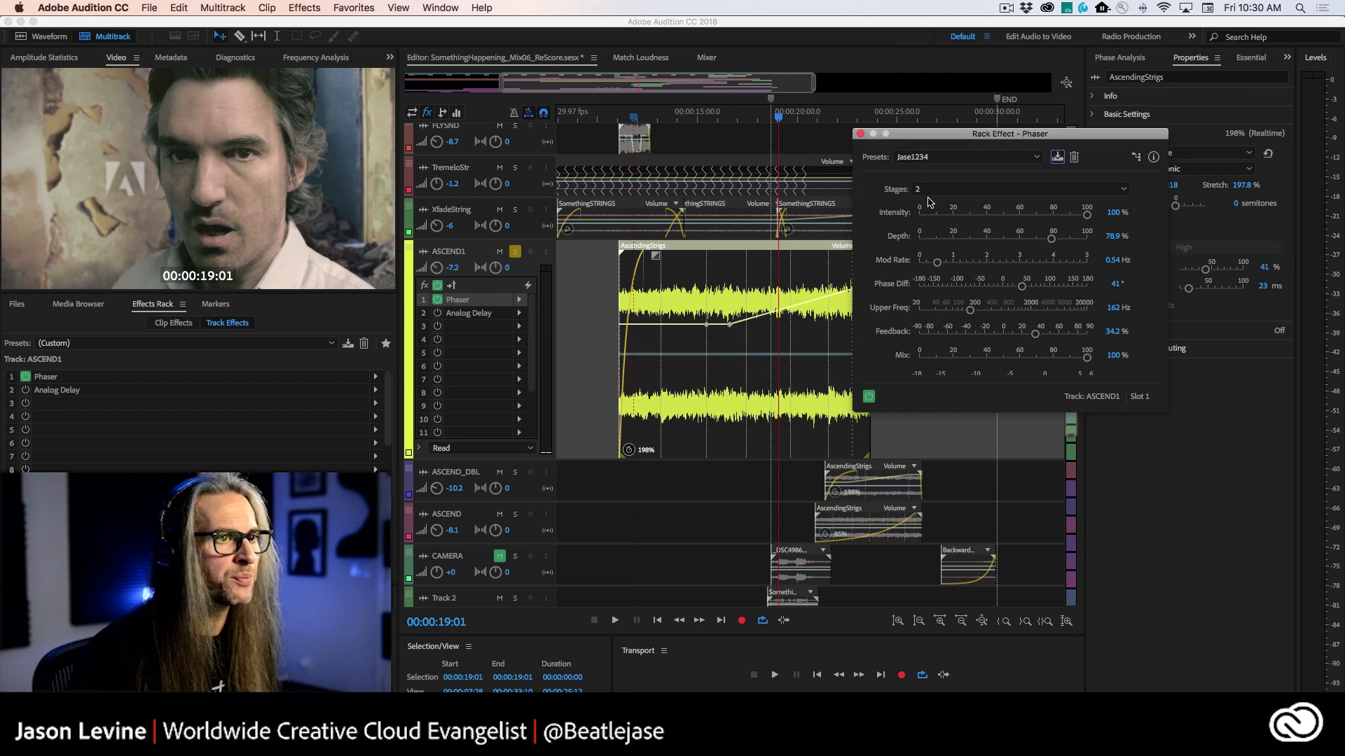
# Step: Try the Zed Lepplin preset on the ASCEND1 Phaser and play the track from 00:00:12:26
pyautogui.click(977, 155)
pyautogui.click(943, 415)
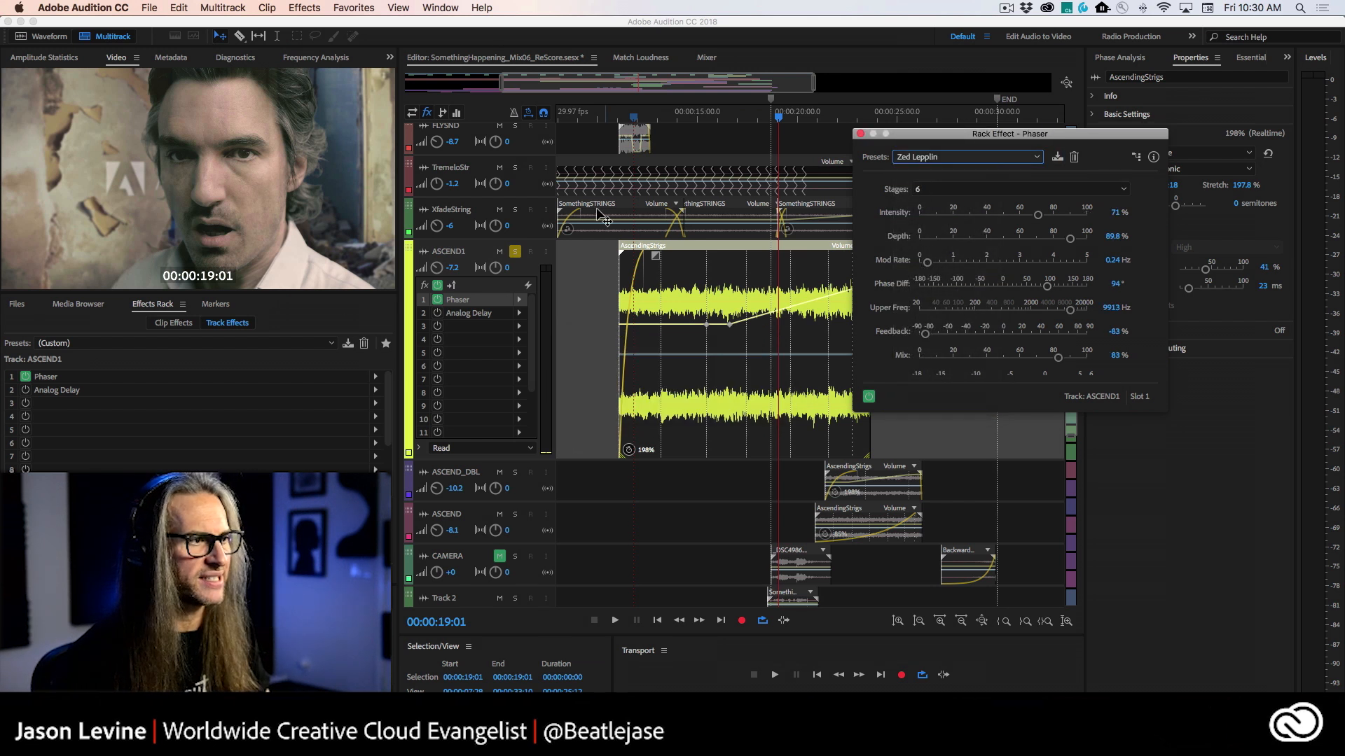
pyautogui.click(655, 118)
pyautogui.press('space')
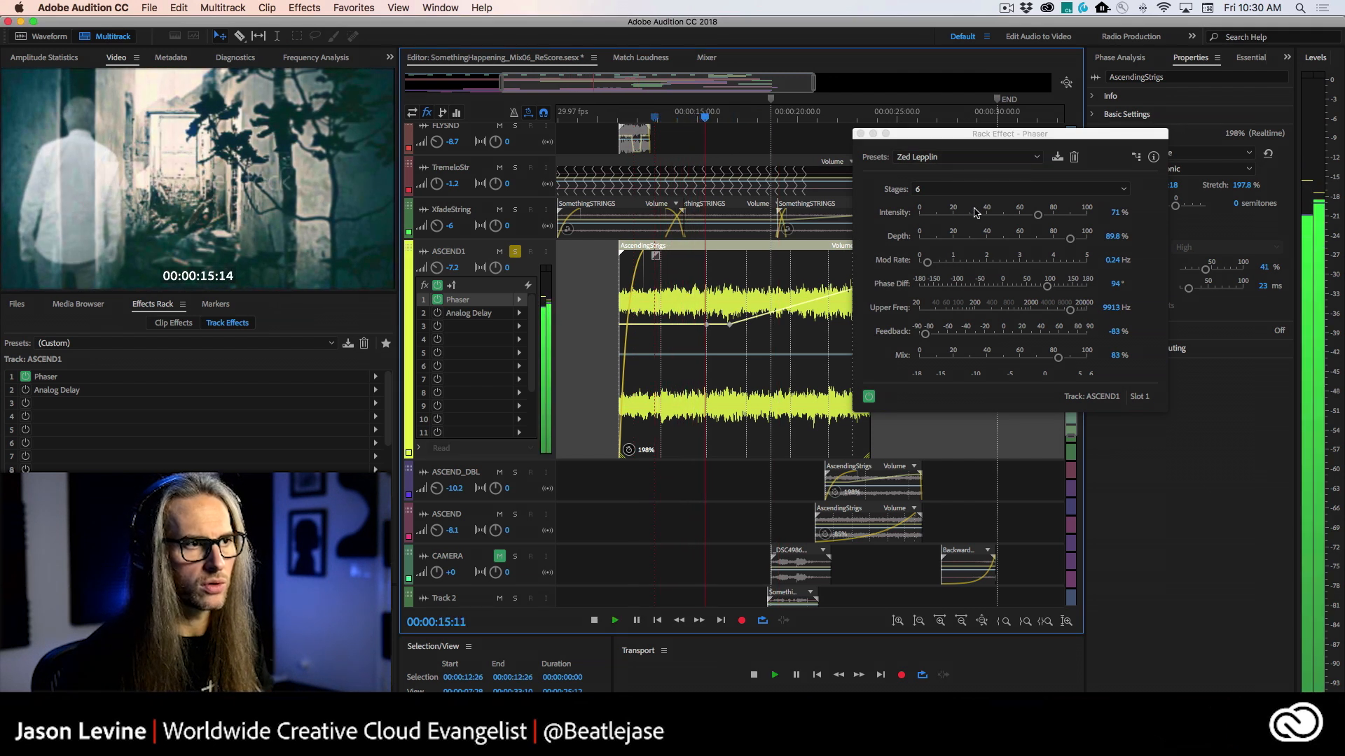
pyautogui.press('space')
# Step: Try the Cartoon Effect preset on the ASCEND1 Phaser and play the track from 00:00:18:11
pyautogui.click(973, 157)
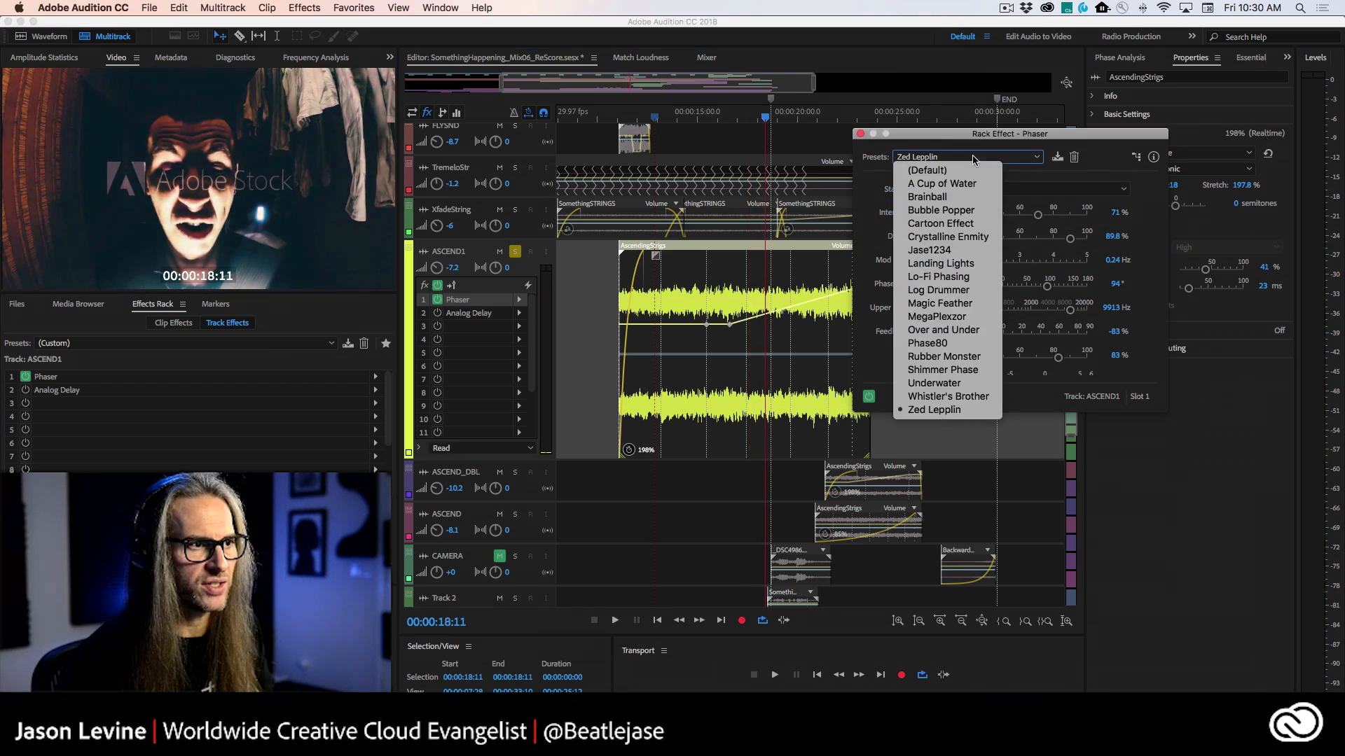
pyautogui.click(957, 224)
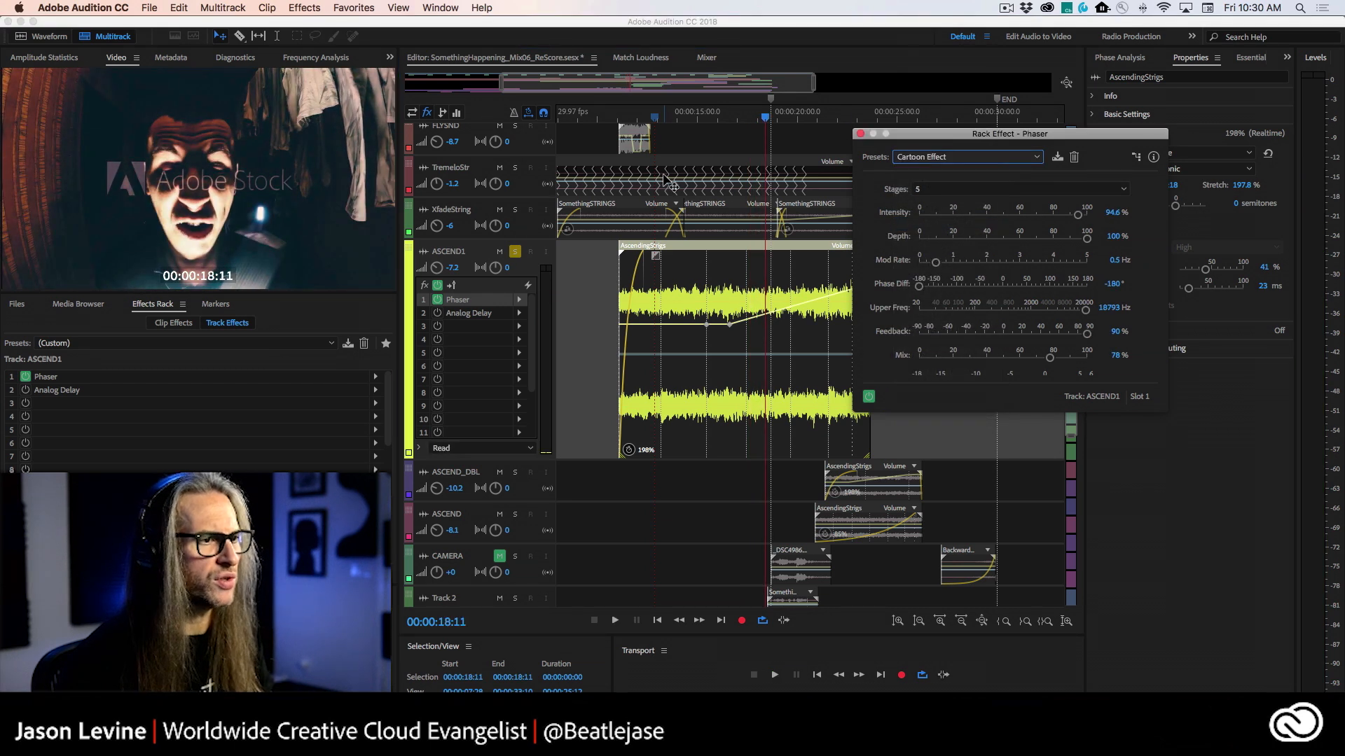
pyautogui.press('space')
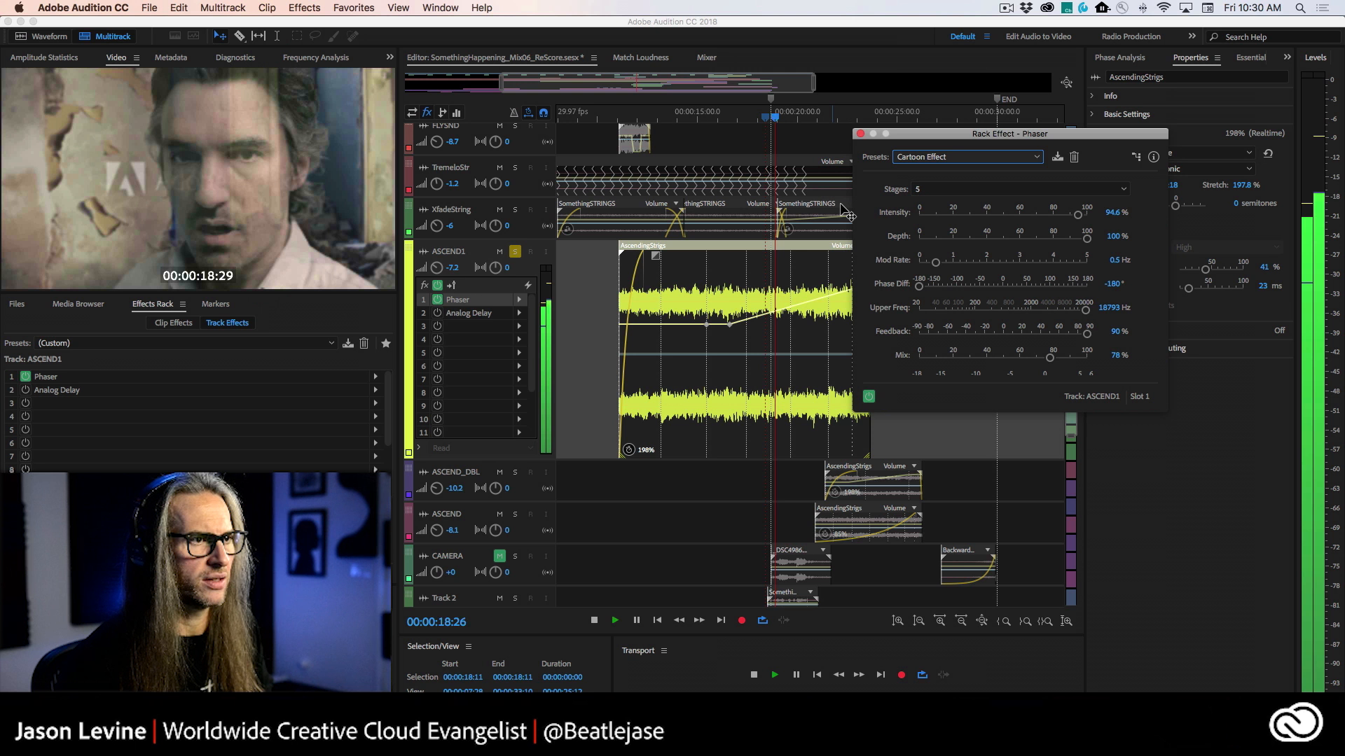
# Step: Try the Lo-Fi Phasing preset on the ASCEND1 Phaser and play the track from 00:00:12:22
pyautogui.click(973, 158)
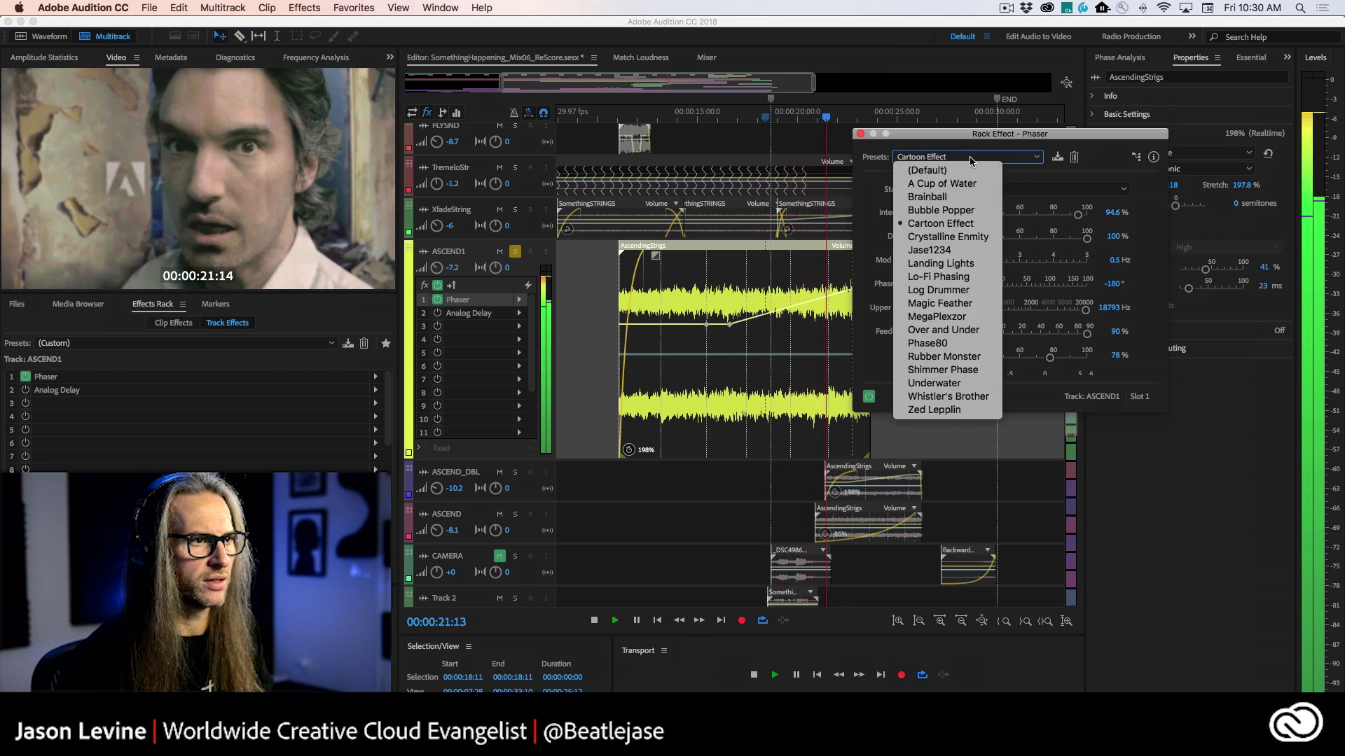
pyautogui.click(942, 278)
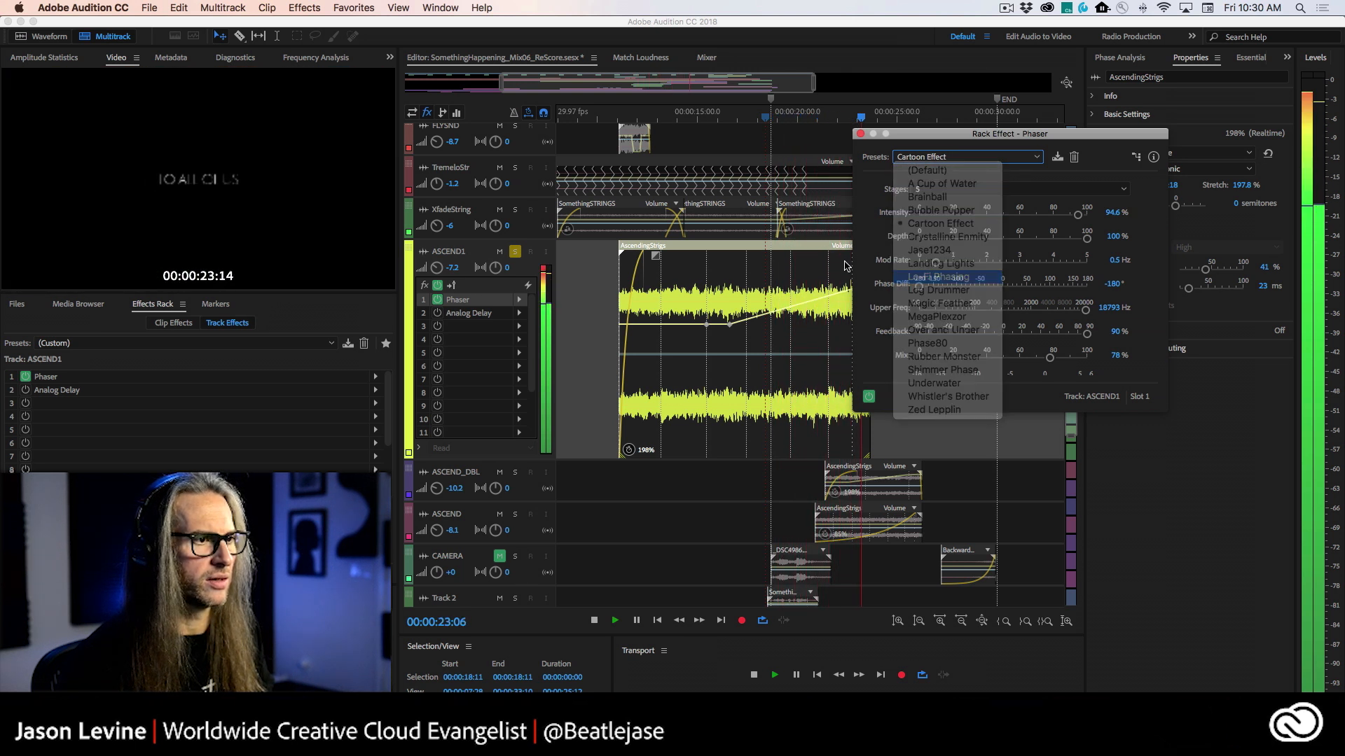
pyautogui.click(650, 120)
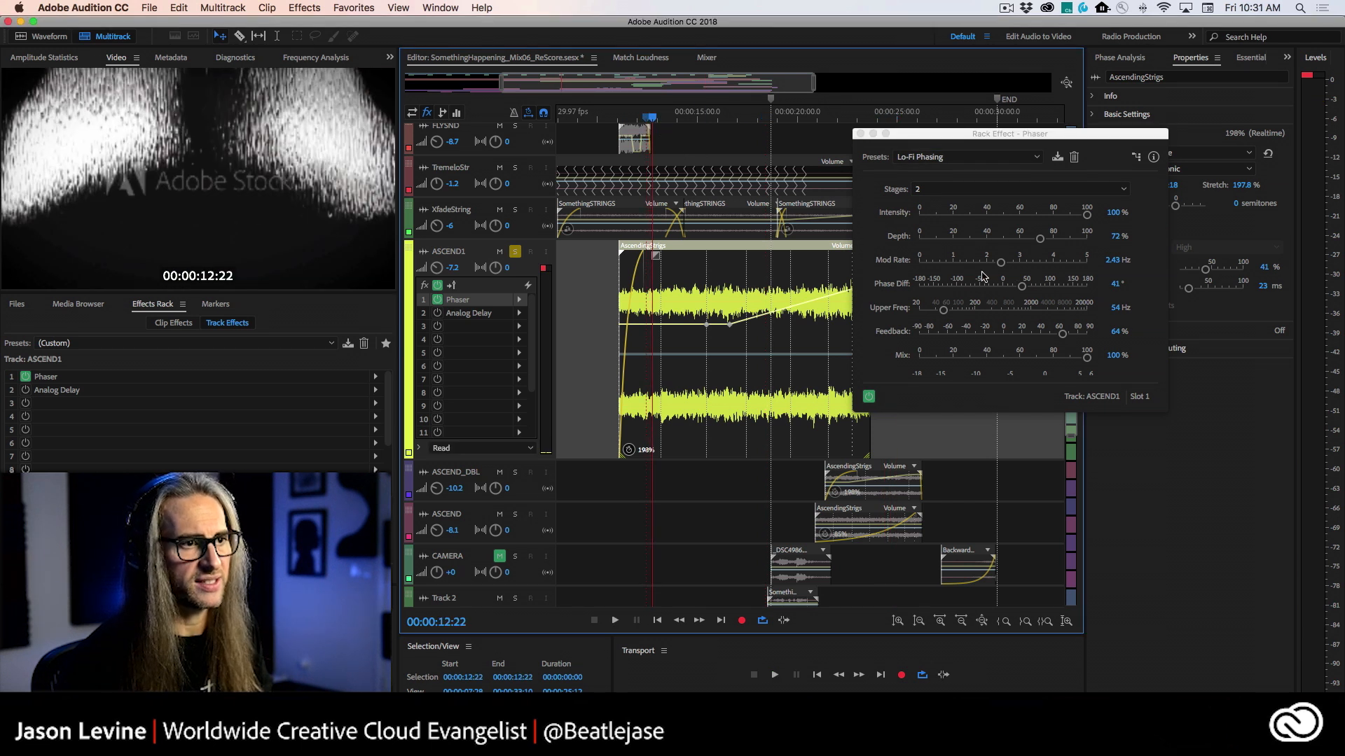
pyautogui.press('space')
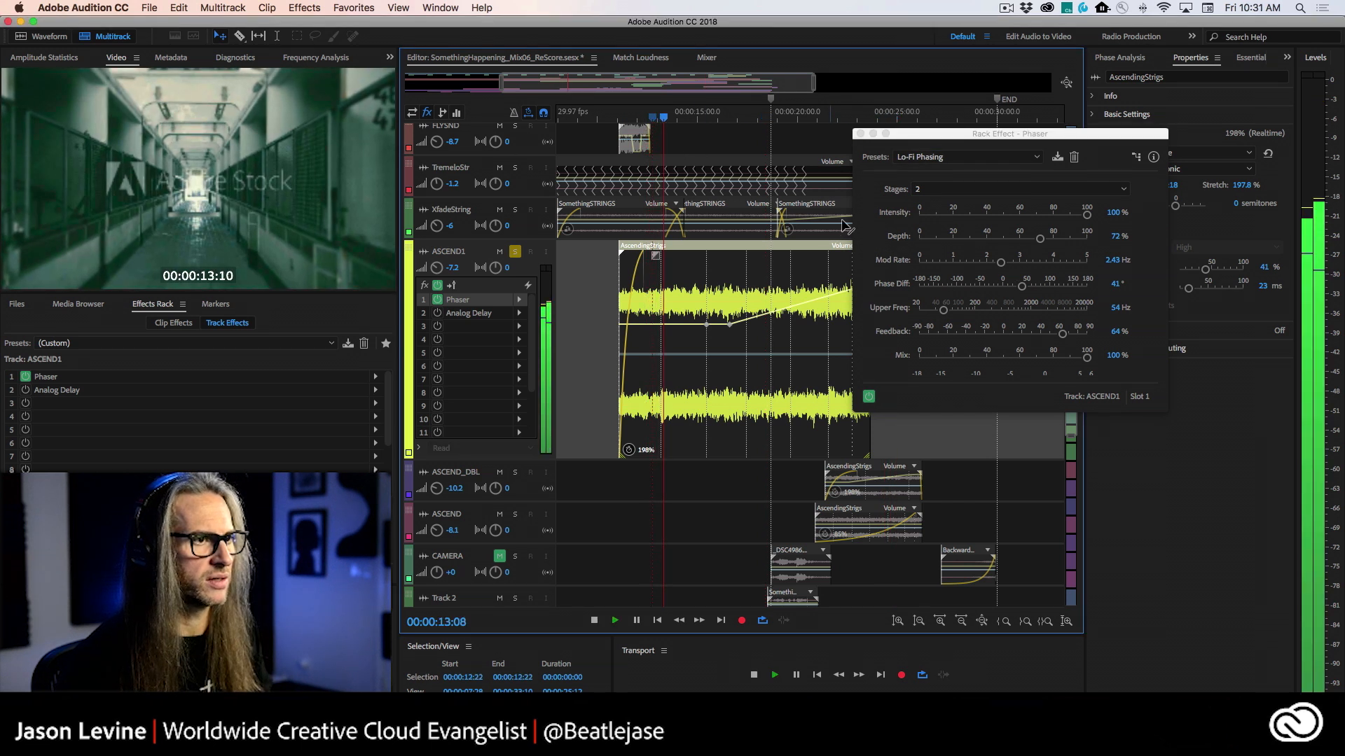
# Step: Try the Phase80, Underwater and Whistler's Brother presets one after another on the Phaser while the track plays
pyautogui.click(965, 157)
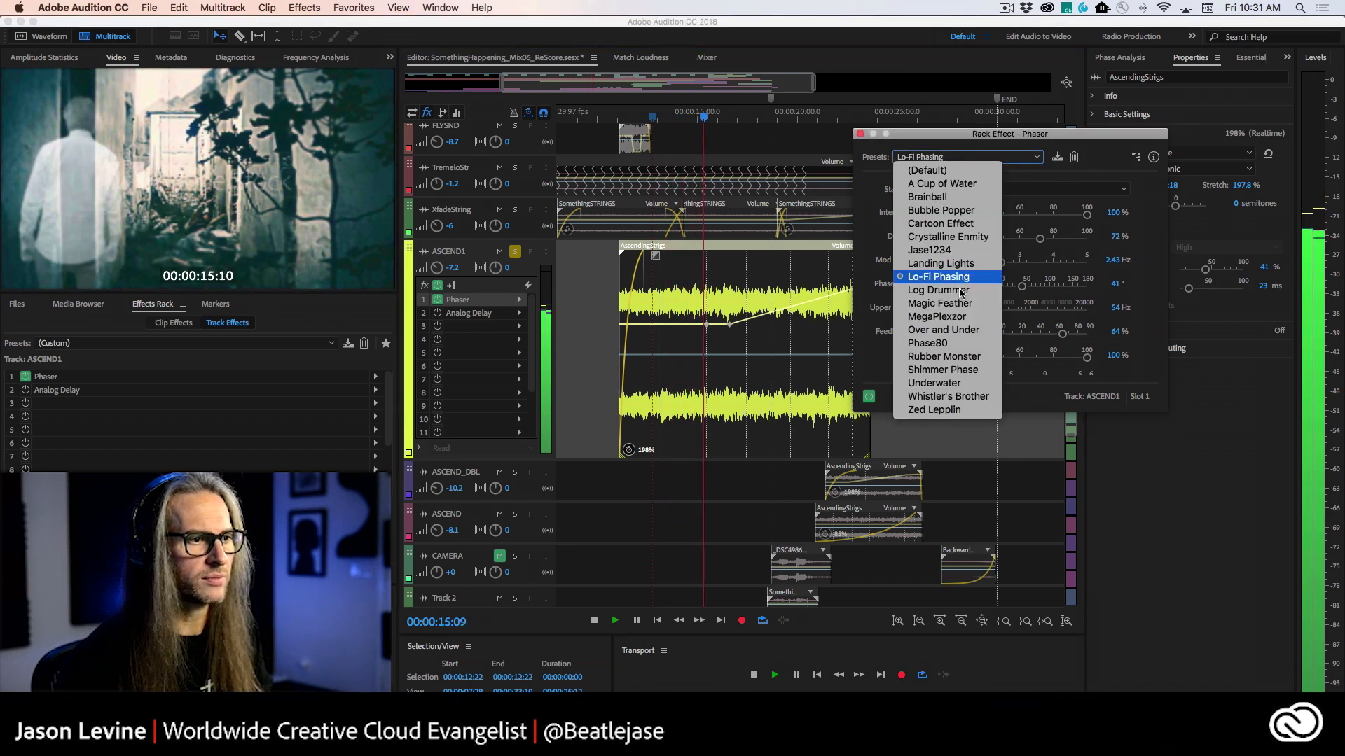
pyautogui.click(956, 342)
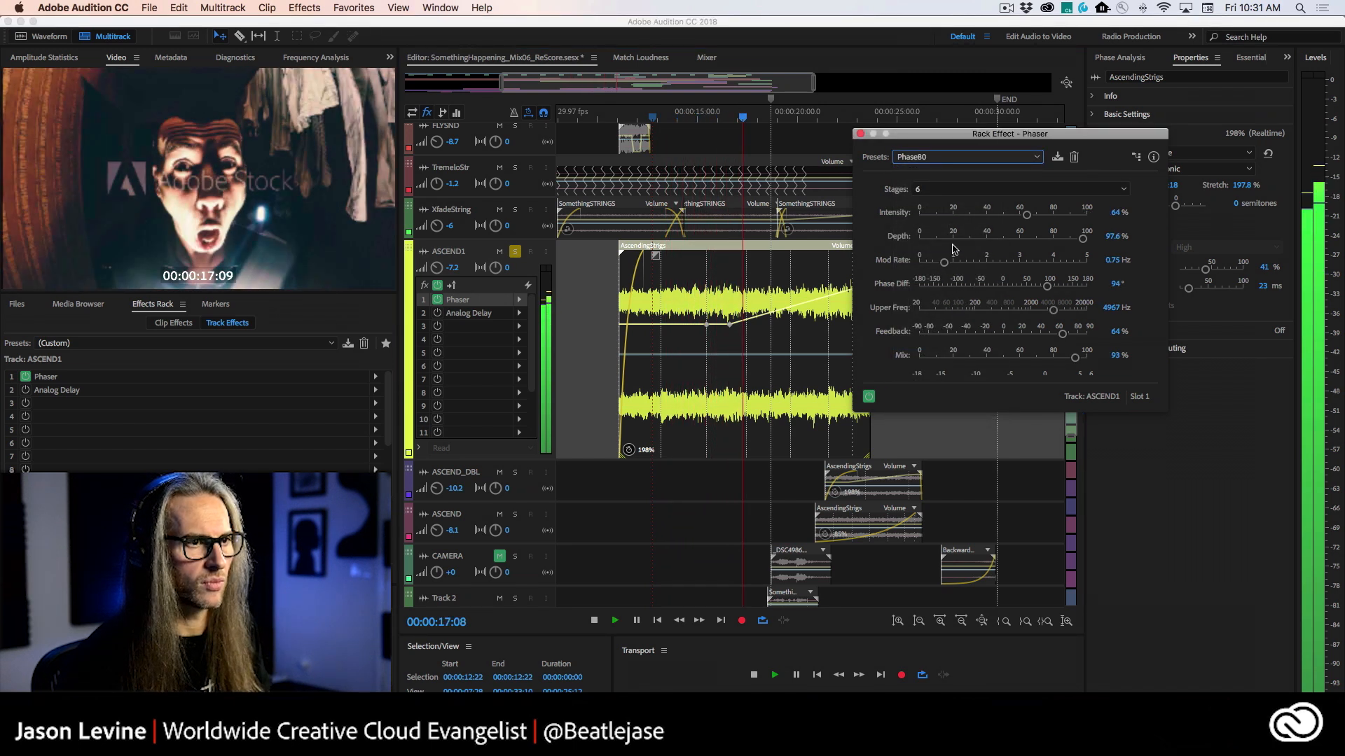
pyautogui.click(970, 156)
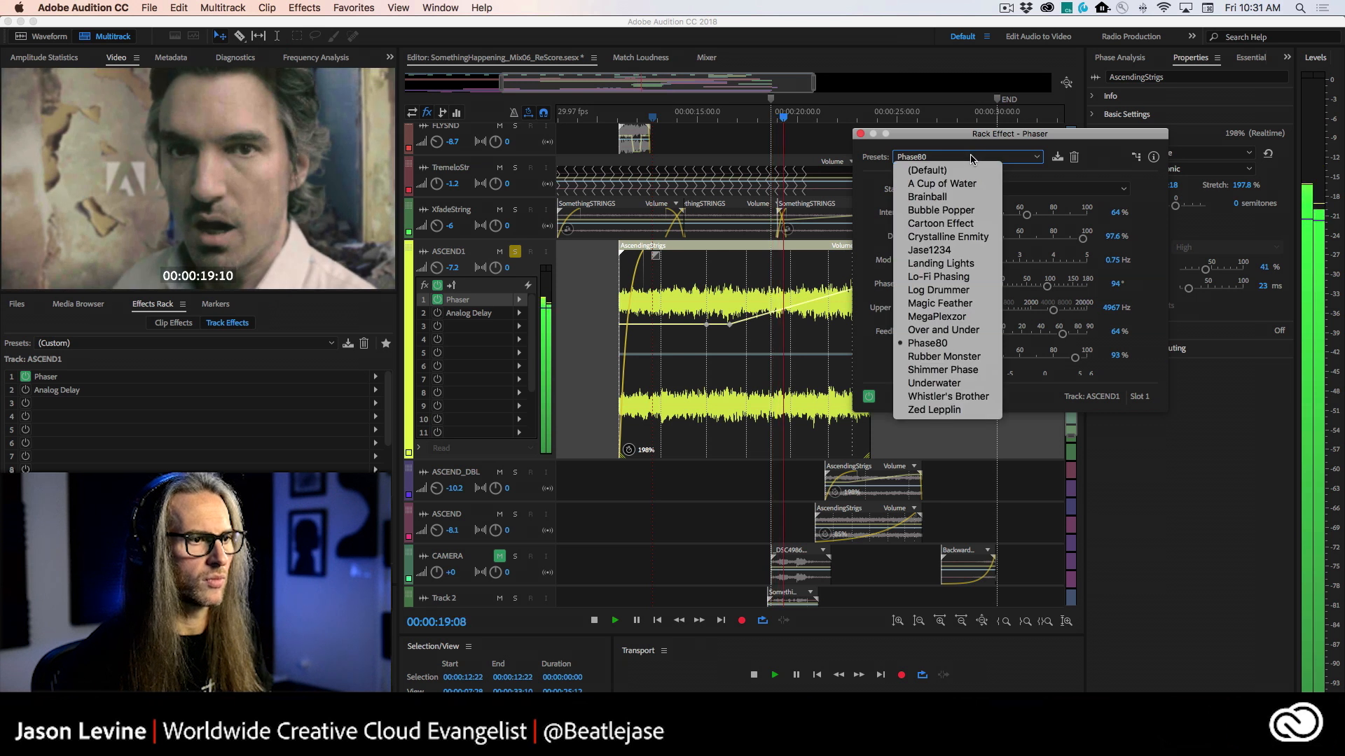
pyautogui.click(964, 383)
pyautogui.click(959, 159)
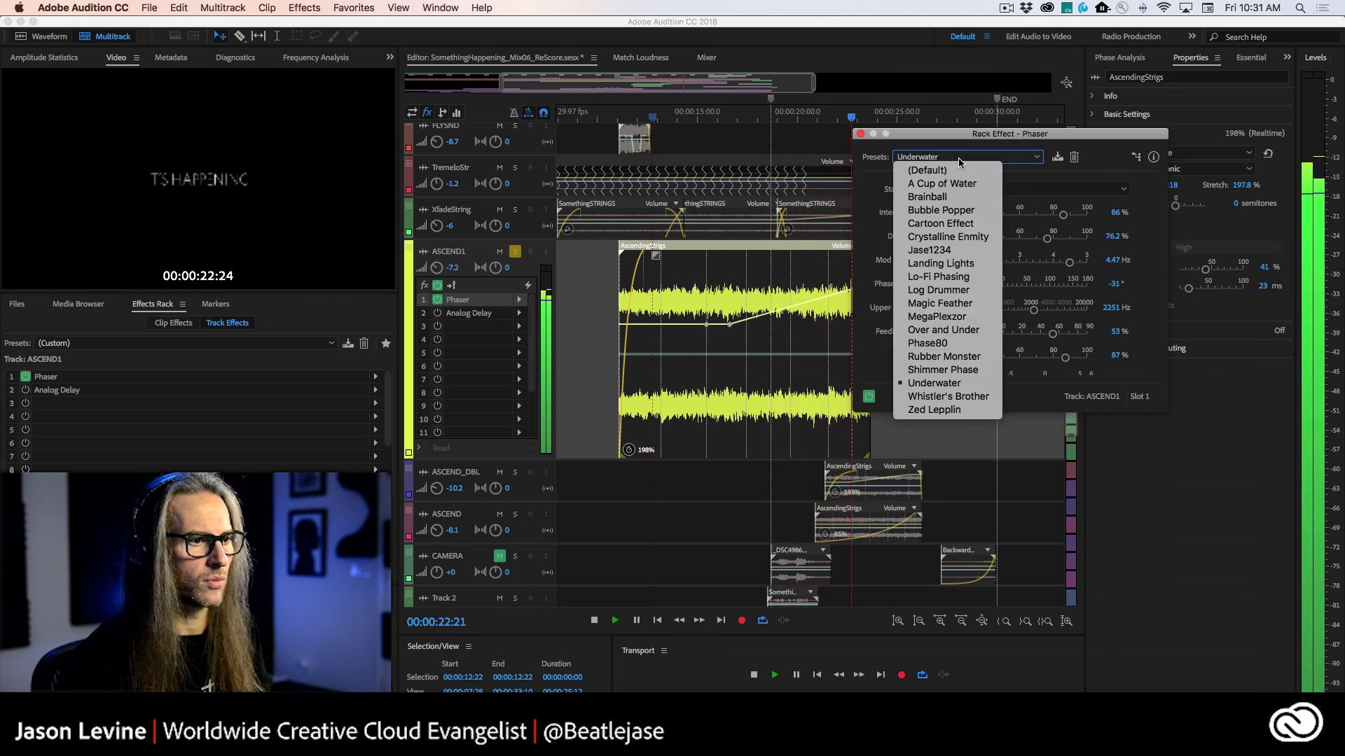
pyautogui.click(947, 396)
# Step: Try the Landing Lights preset on the ASCEND1 Phaser and play the track from 00:00:11:09
pyautogui.click(921, 158)
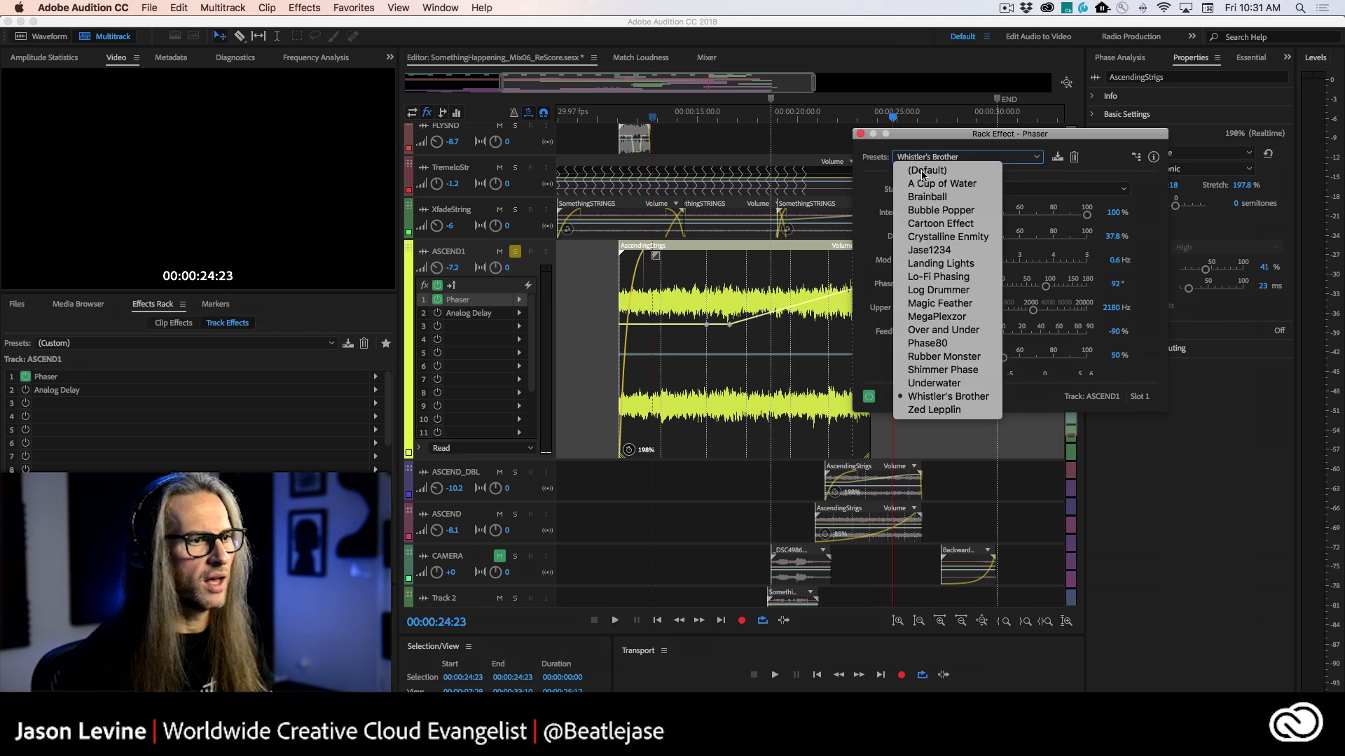
pyautogui.click(941, 264)
pyautogui.click(624, 116)
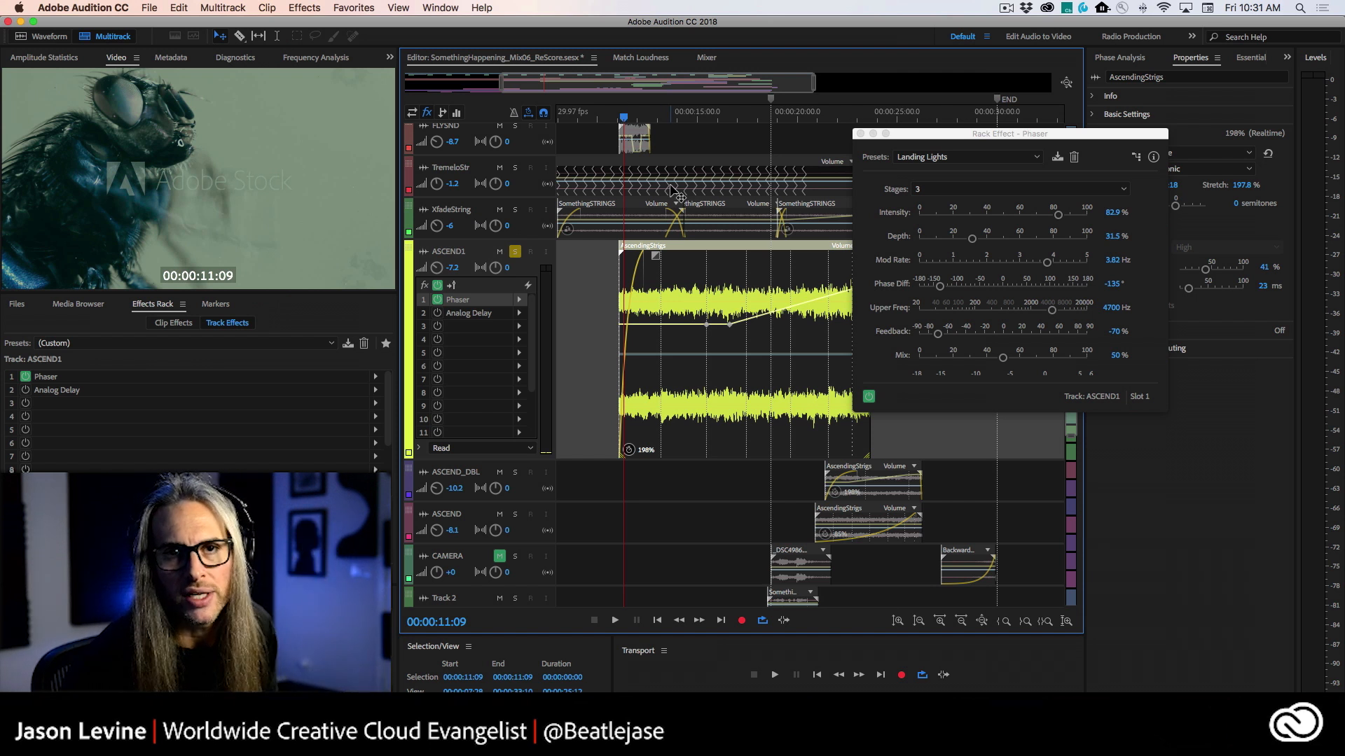
pyautogui.press('space')
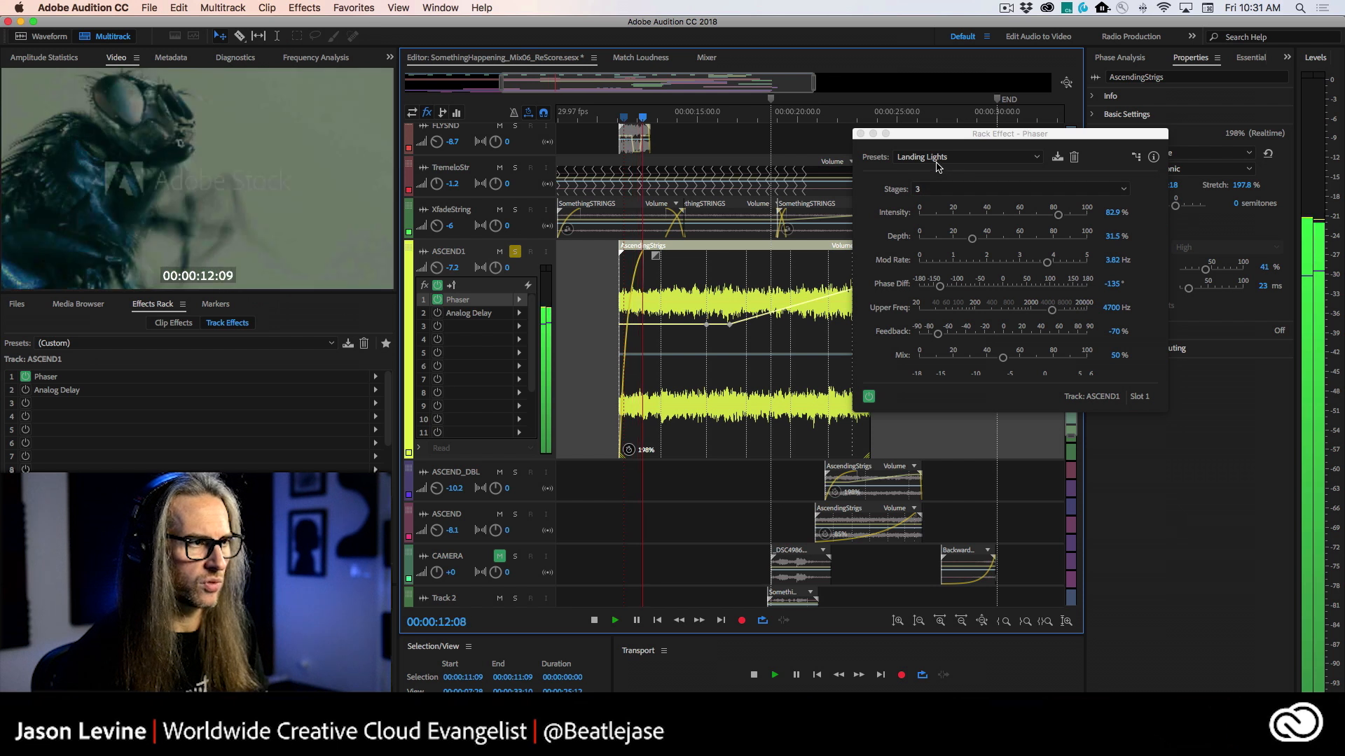
# Step: Apply the Lo-Fi Phasing preset to the ASCEND1 Phaser, play briefly from 00:00:14:02, and close the effect window
pyautogui.click(935, 158)
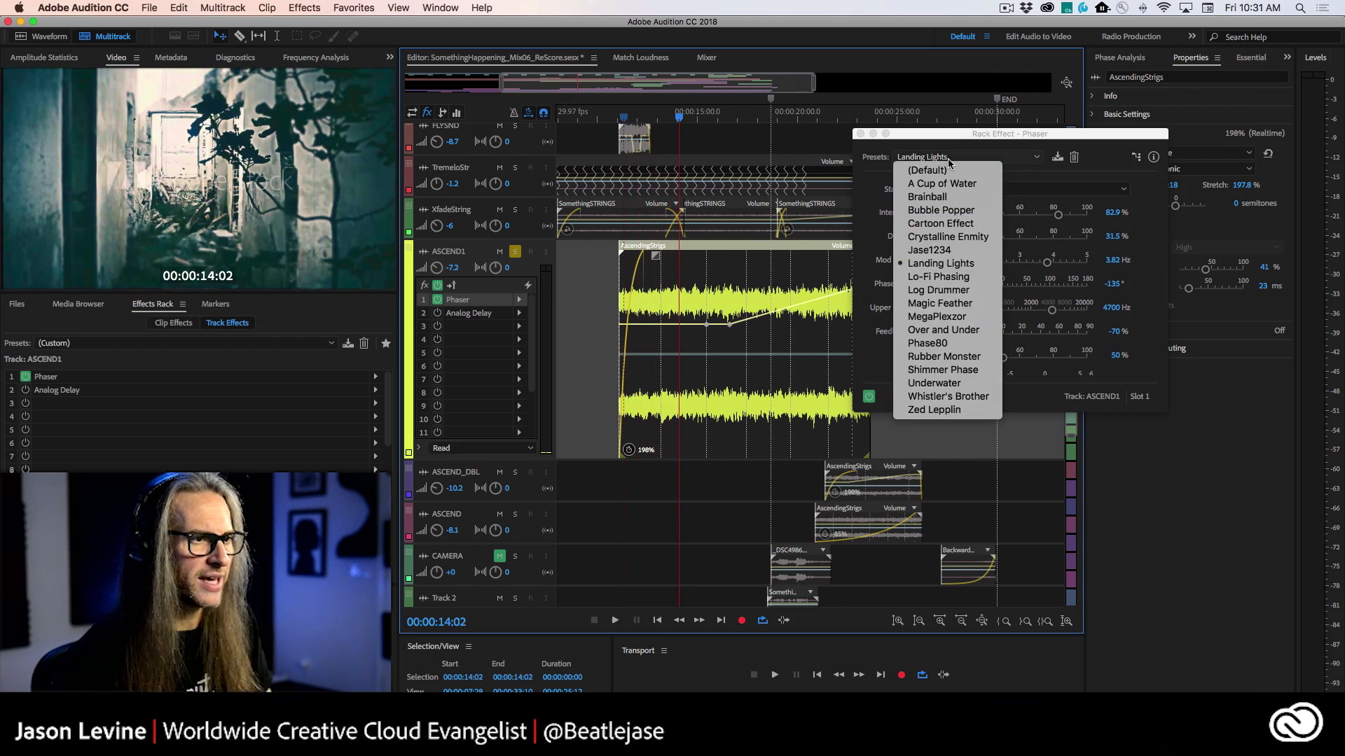
pyautogui.click(956, 277)
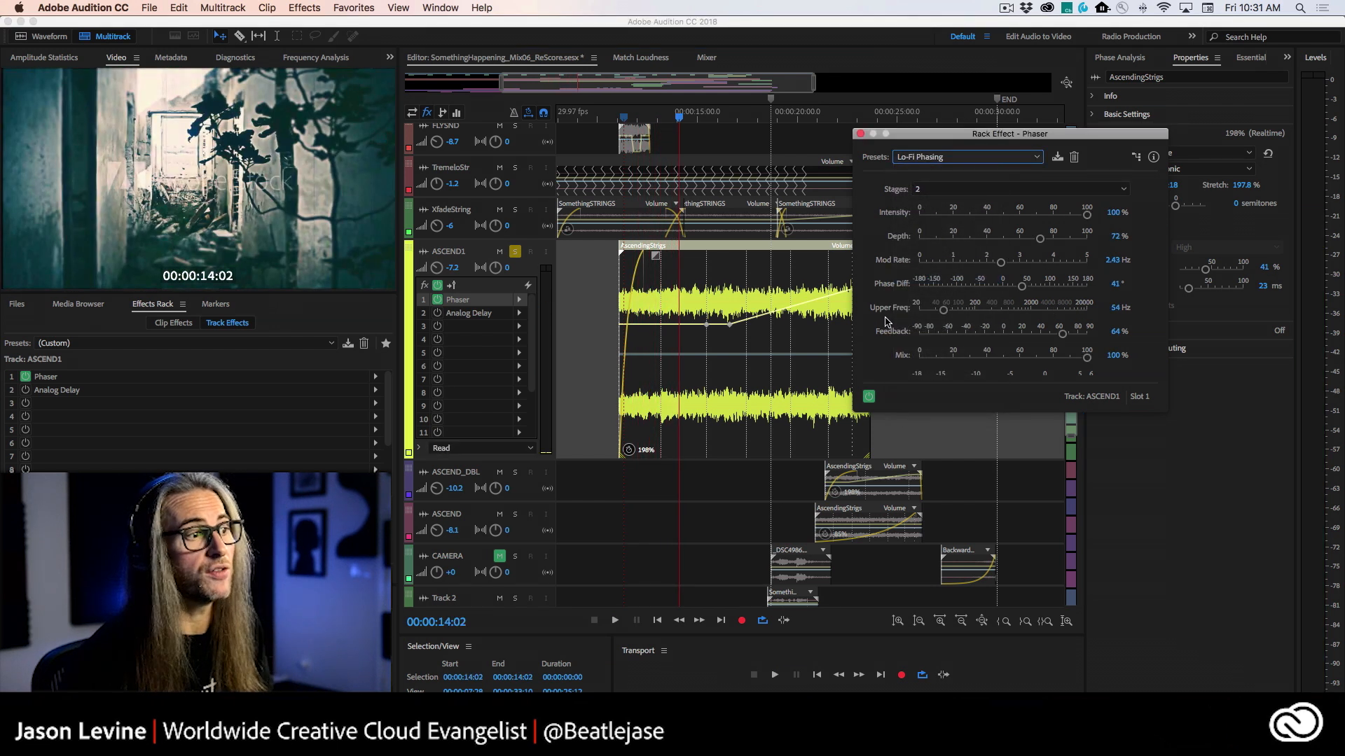
pyautogui.press('space')
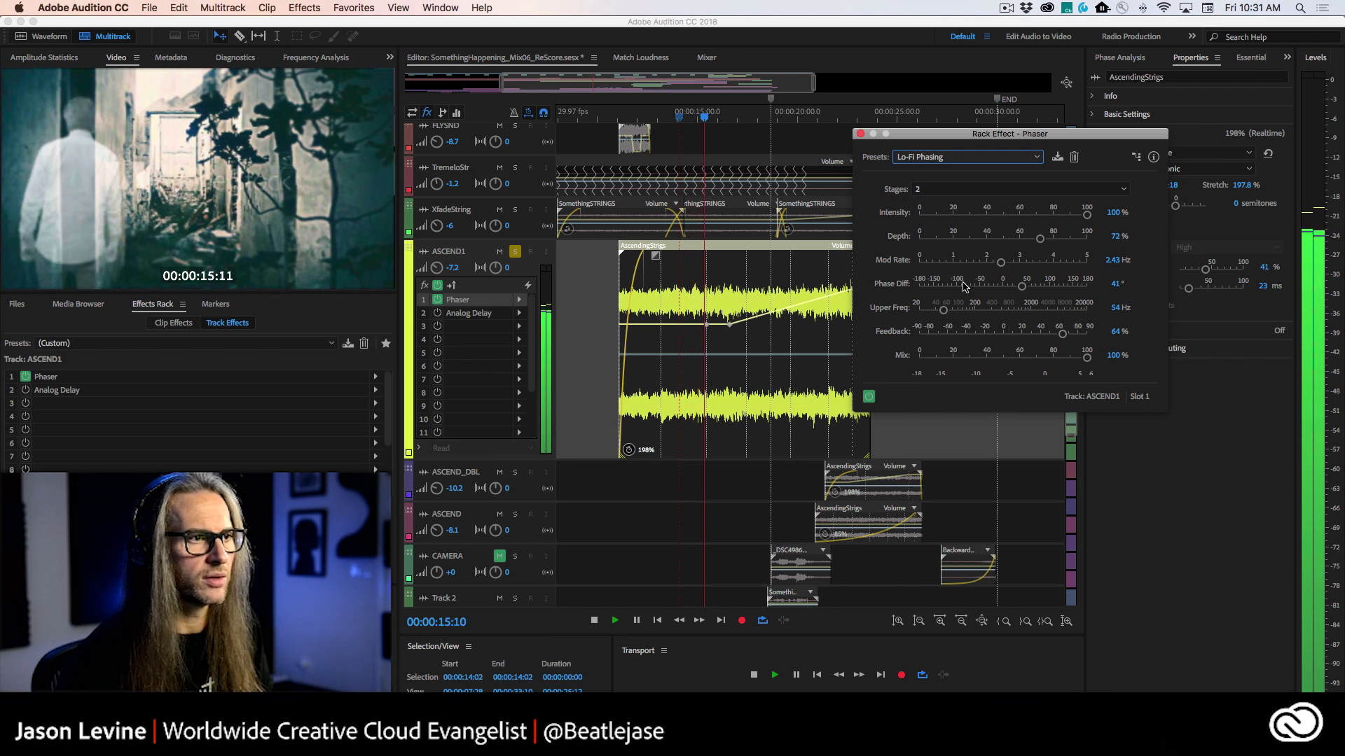
pyautogui.press('space')
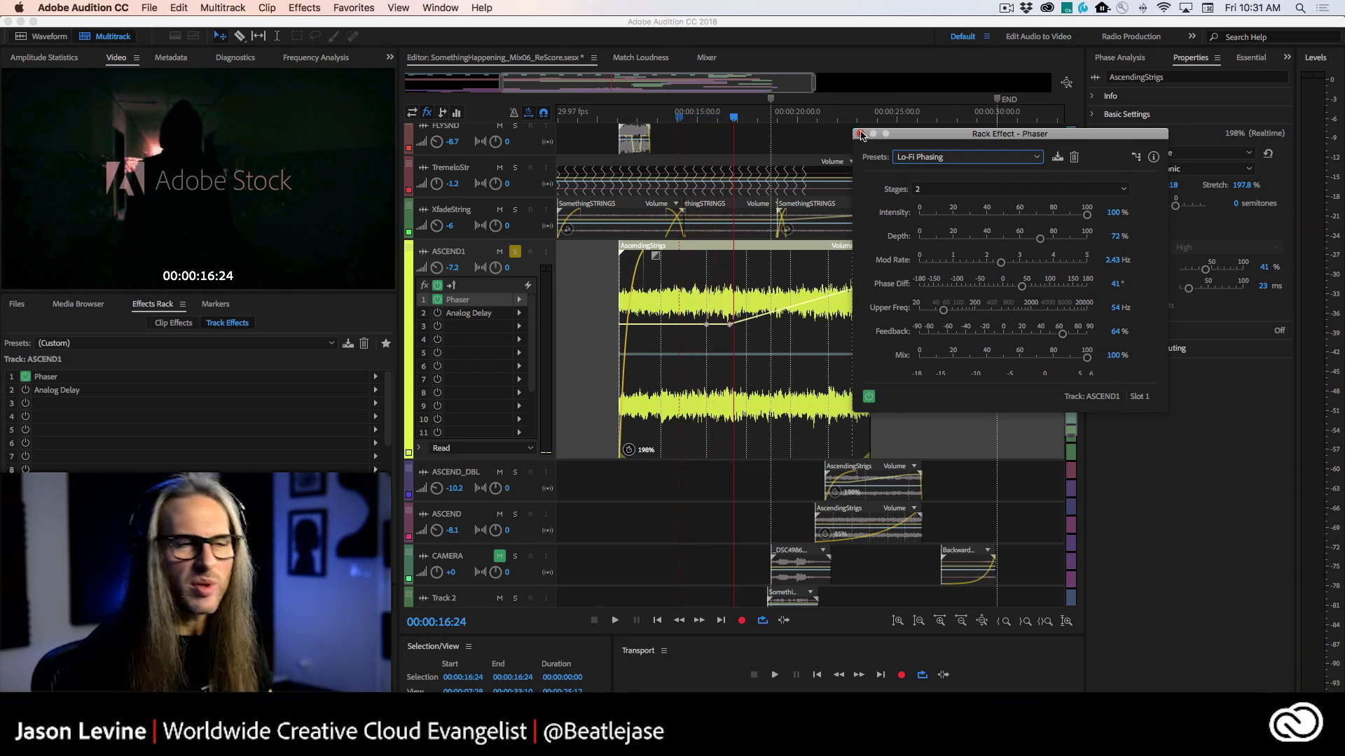
pyautogui.click(861, 134)
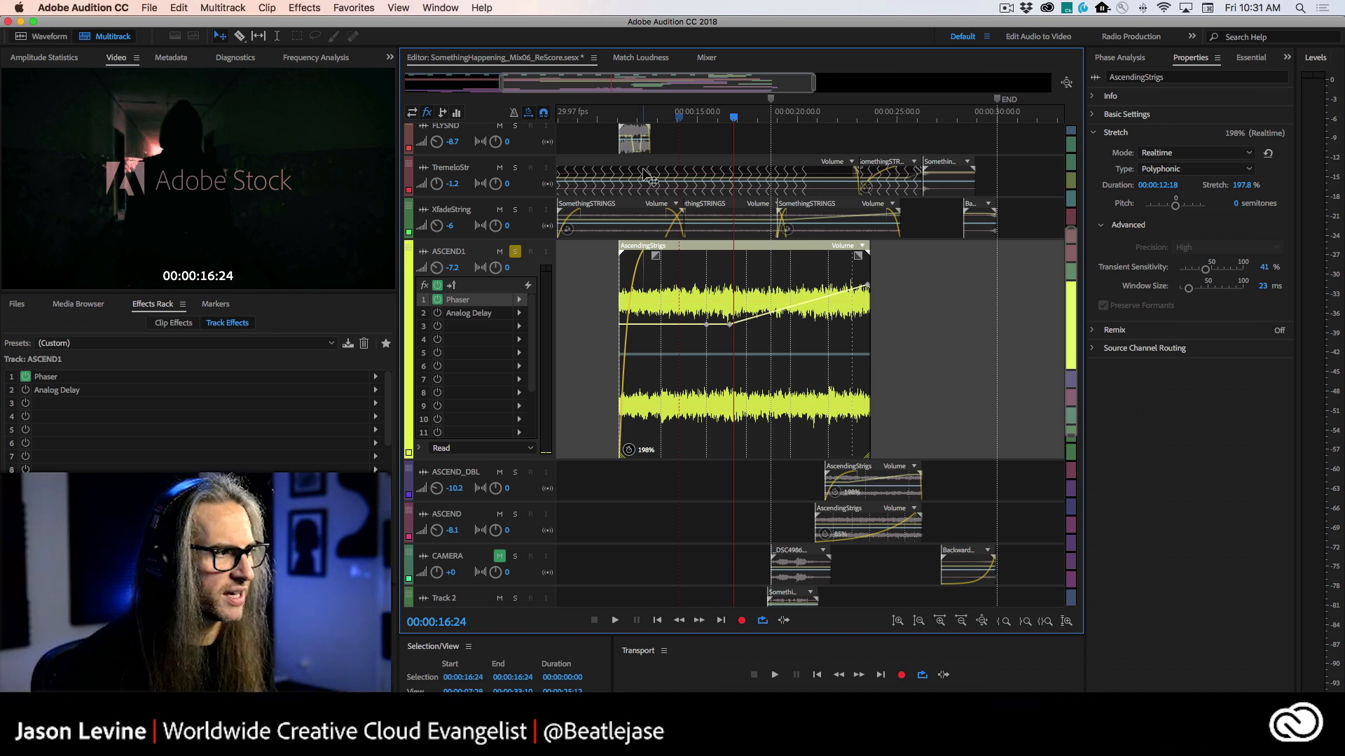
# Step: Turn on the Analog Delay on the ASCEND1 track and open its settings window above the lower waveform of the clip
pyautogui.click(437, 316)
pyautogui.doubleClick(516, 320)
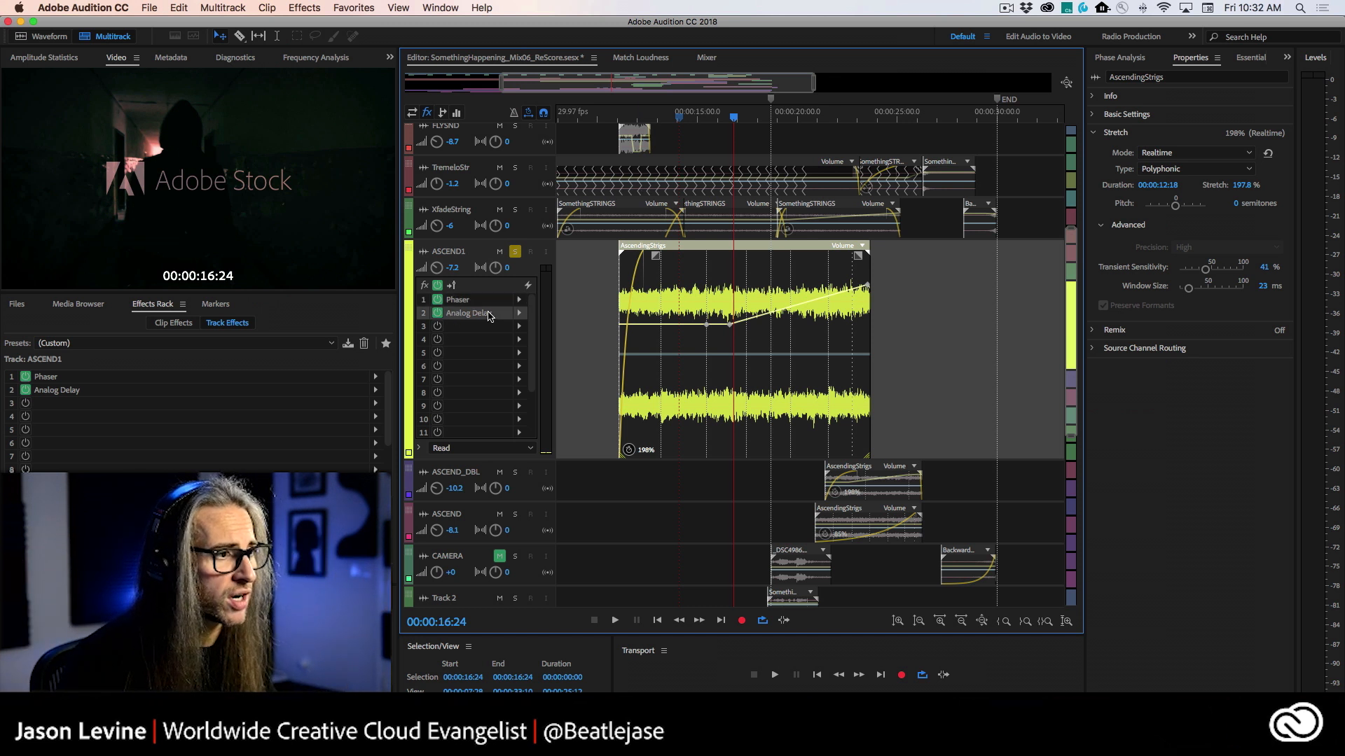
pyautogui.moveTo(518, 87); pyautogui.dragTo(743, 344)
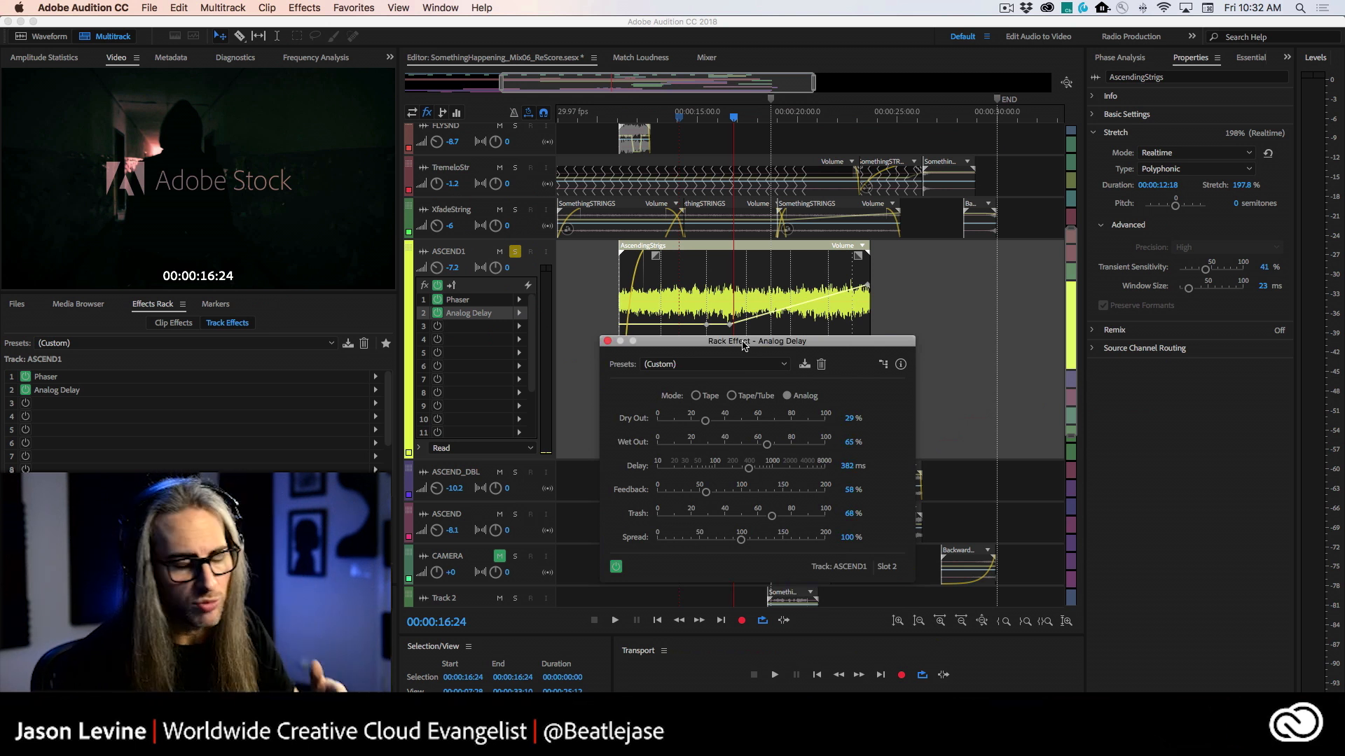
pyautogui.moveTo(746, 348); pyautogui.dragTo(746, 209)
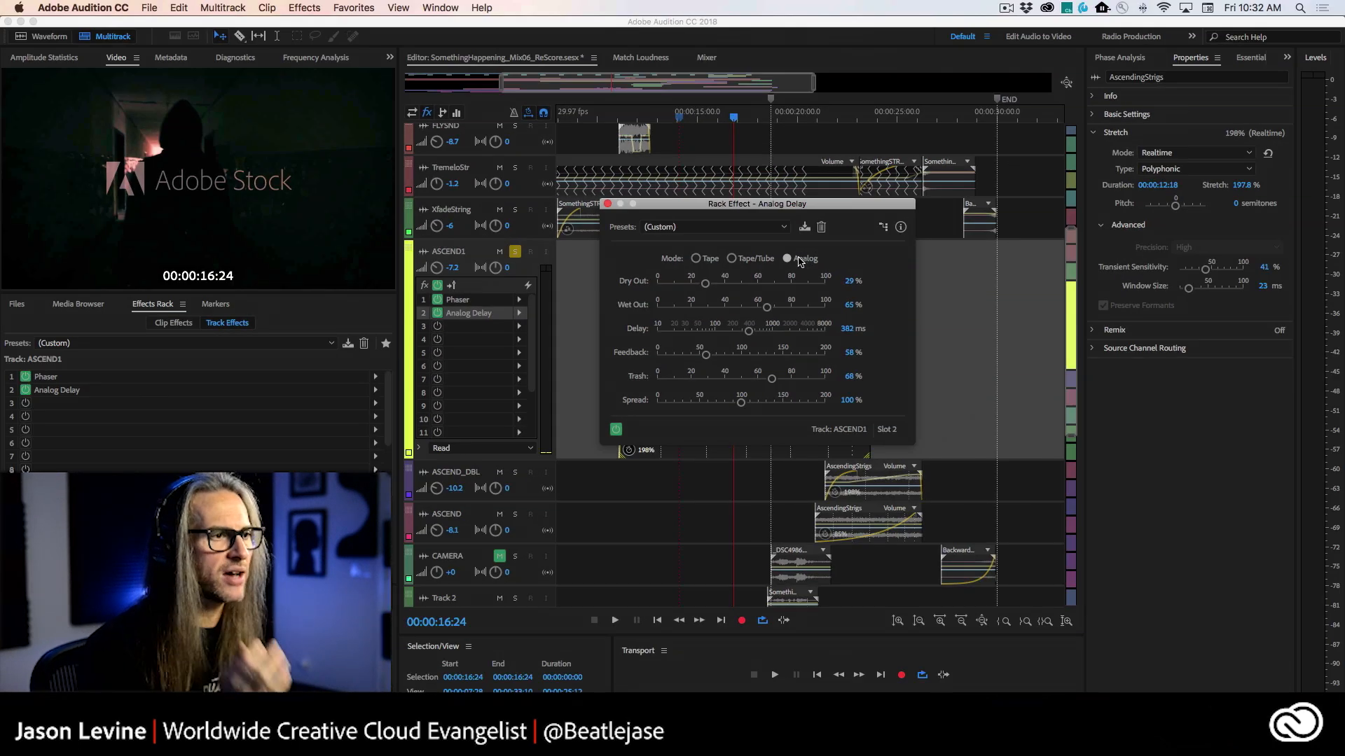
pyautogui.moveTo(706, 207); pyautogui.dragTo(697, 110)
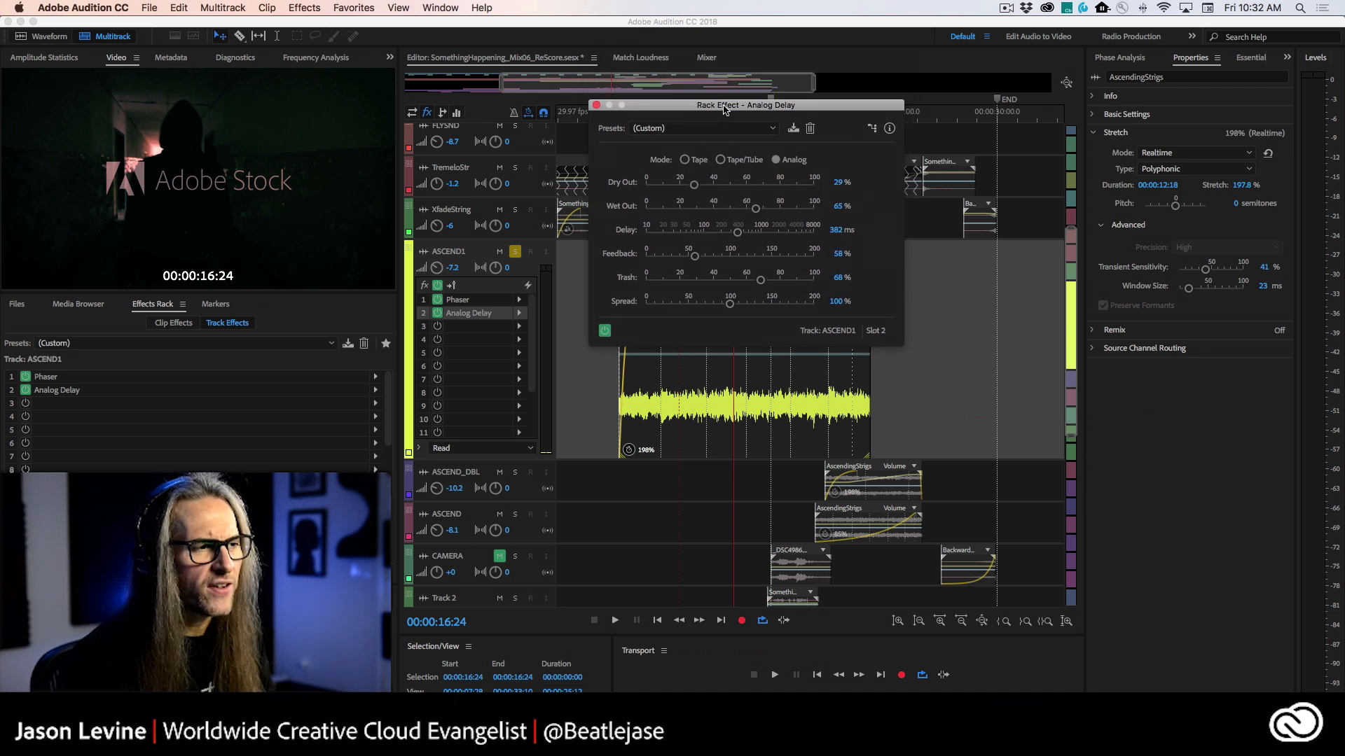
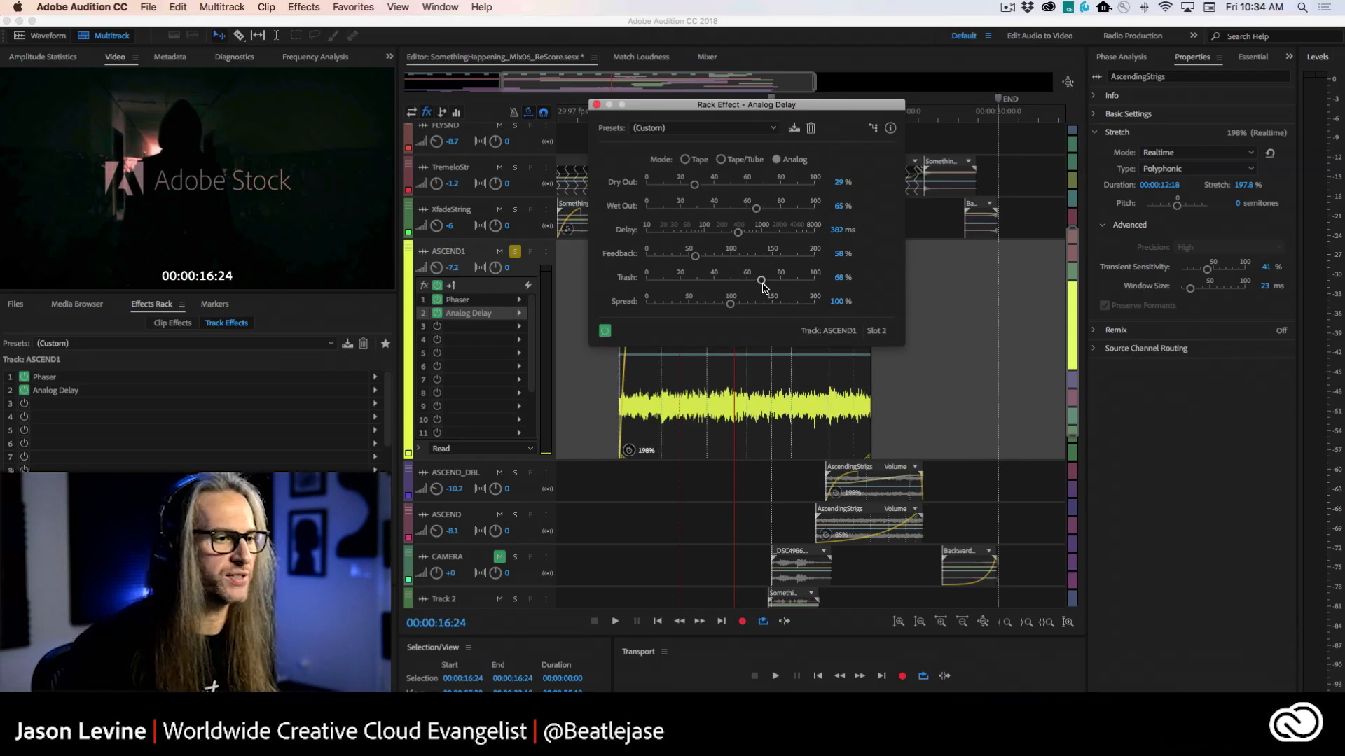
# Step: Move the Analog Delay window clear of the AscendingStrigs clip and place the playhead at 00:00:11:00
pyautogui.moveTo(674, 115); pyautogui.dragTo(981, 134)
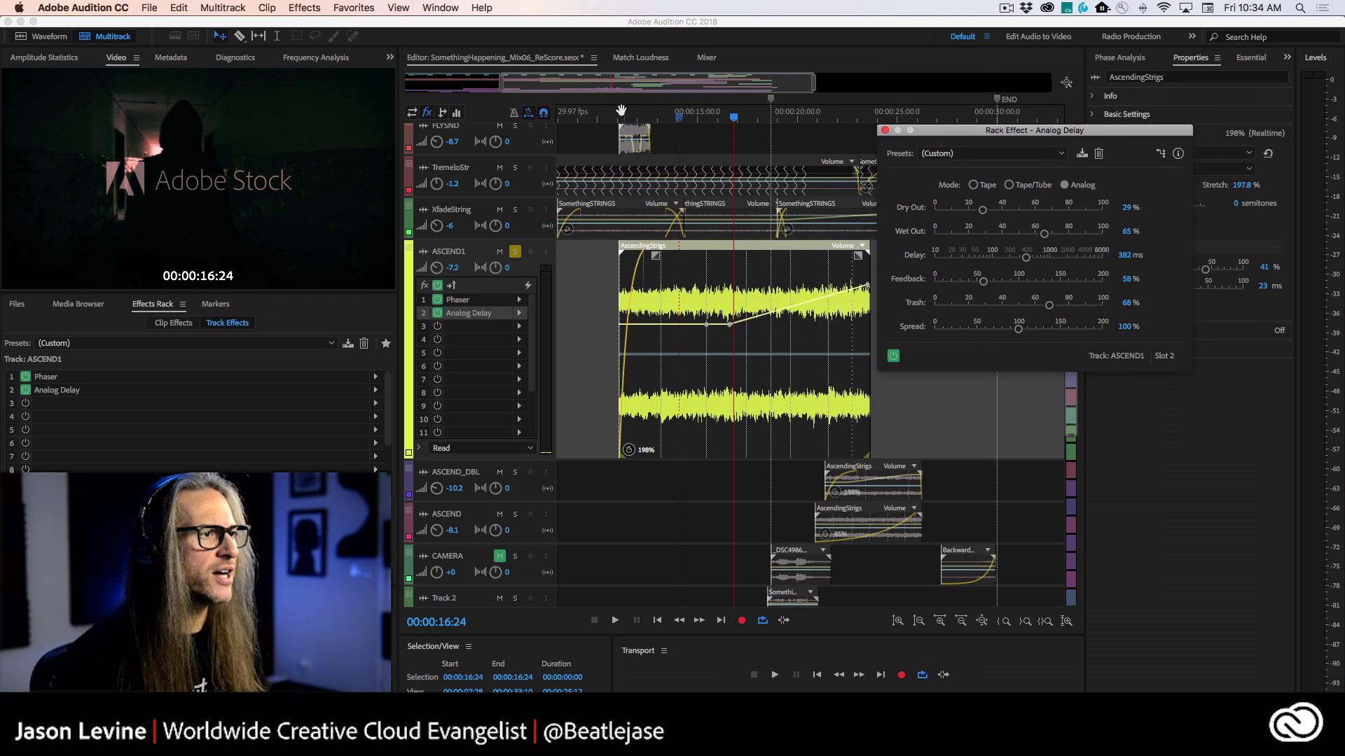
pyautogui.click(622, 115)
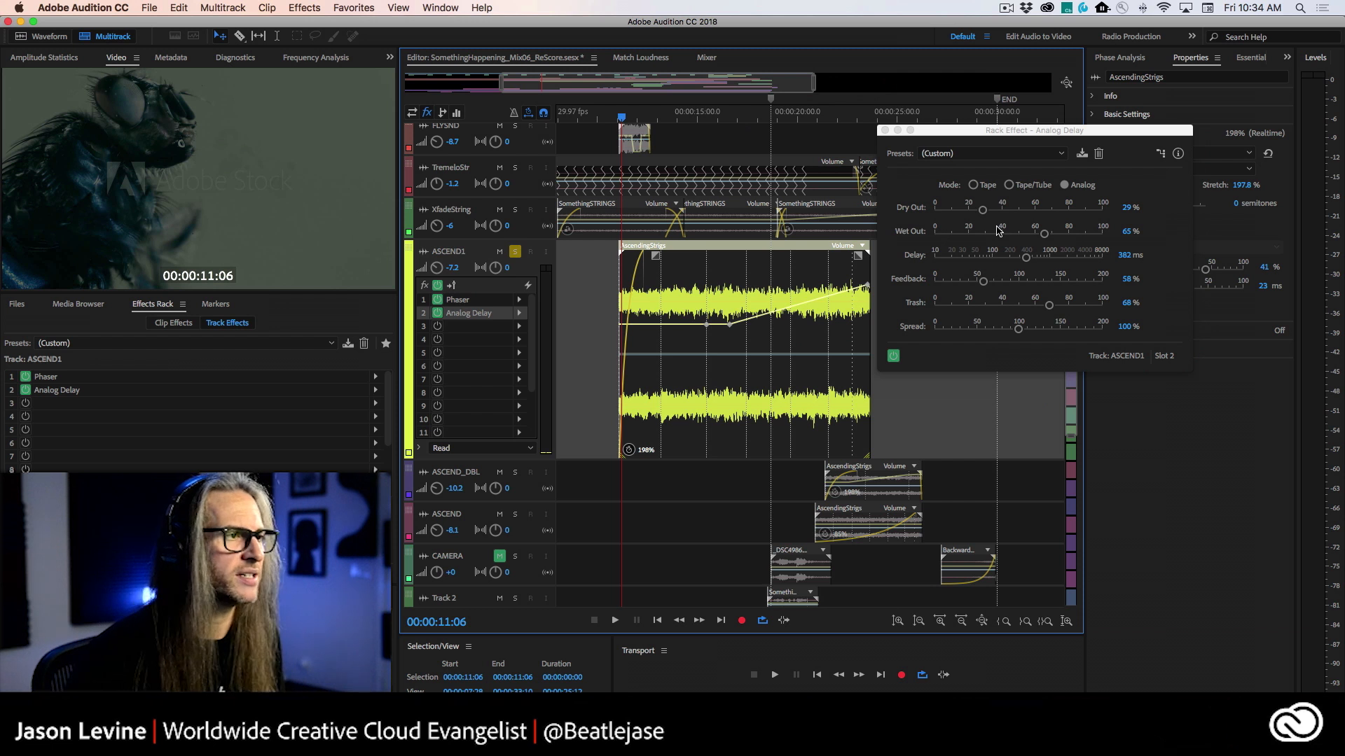
pyautogui.click(617, 117)
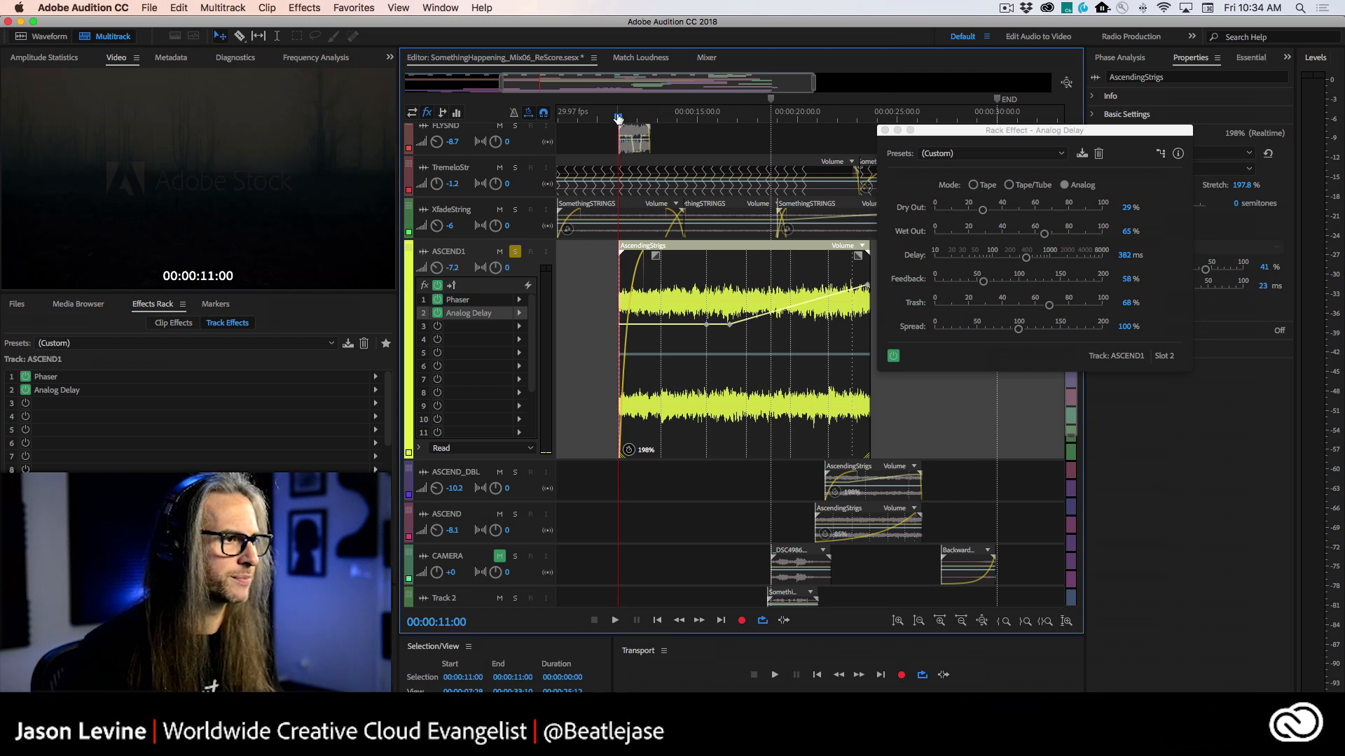
# Step: Play ASCEND1 from 00:00:11:00, set the Analog Delay to Wet Out 69%, Trash 77% and Spread 132%, and close its window
pyautogui.press('space')
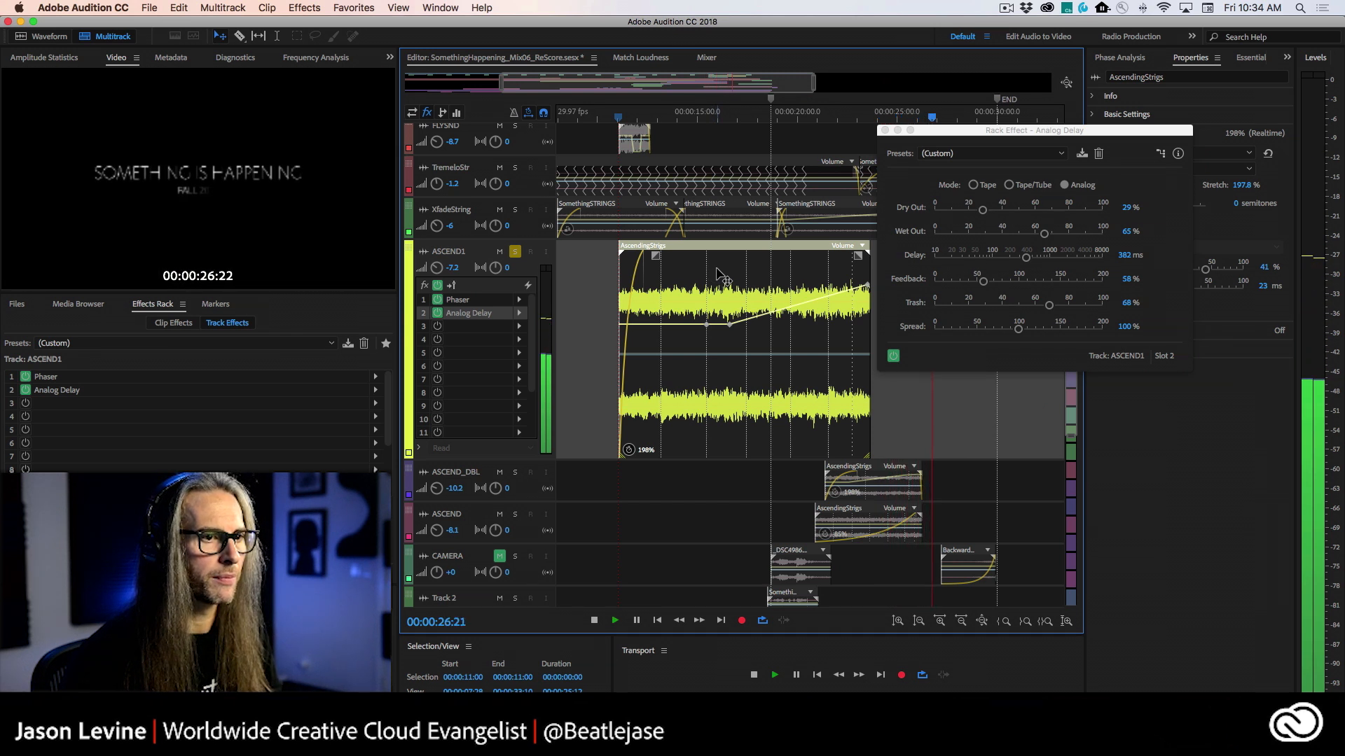
pyautogui.press('space')
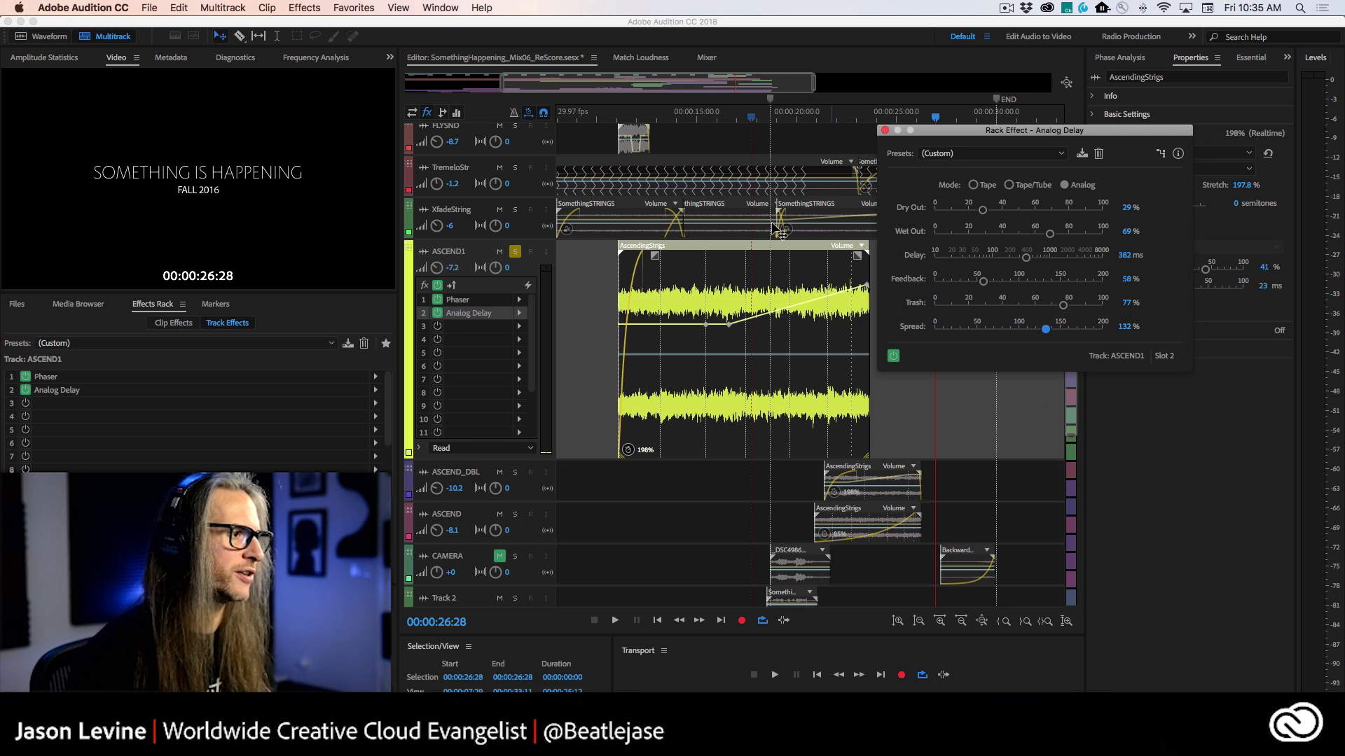
pyautogui.click(885, 131)
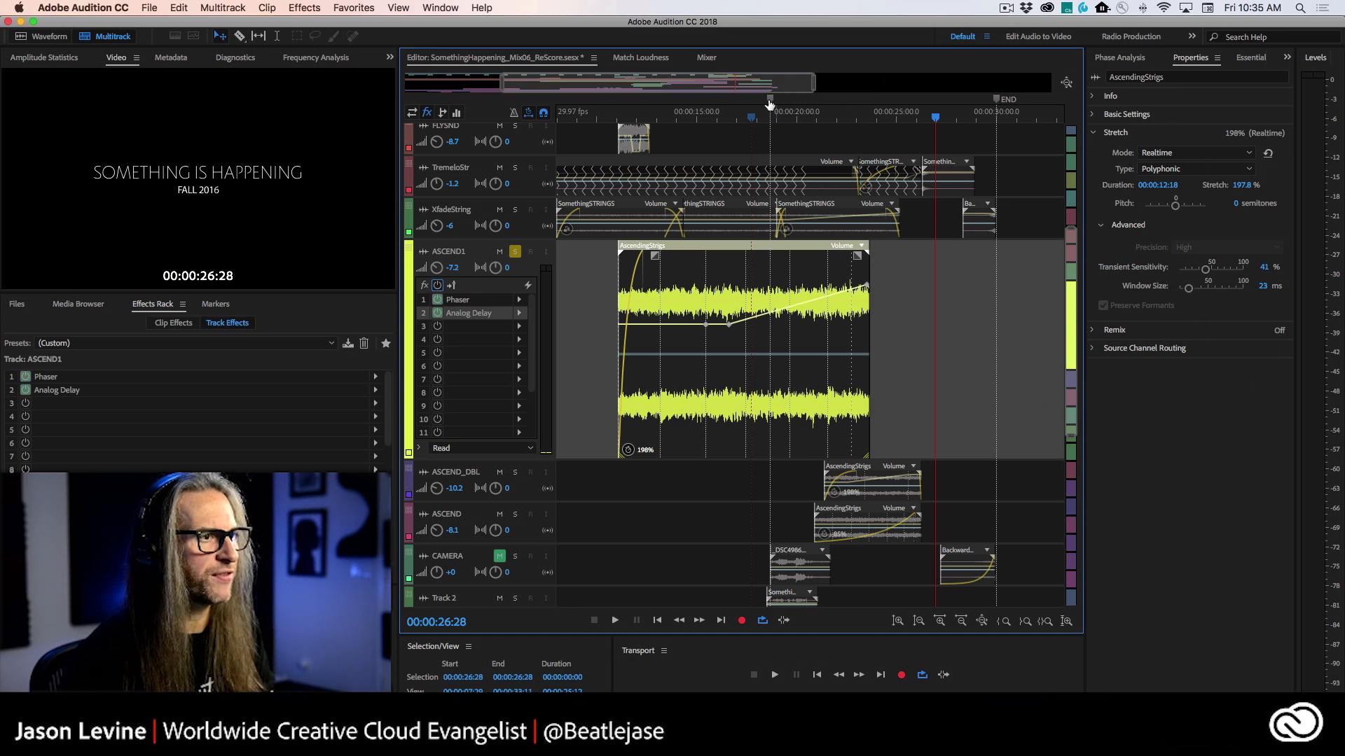
# Step: Play the ASCEND1 track from 00:00:20:07 with its whole effects rack bypassed
pyautogui.click(802, 118)
pyautogui.press('space')
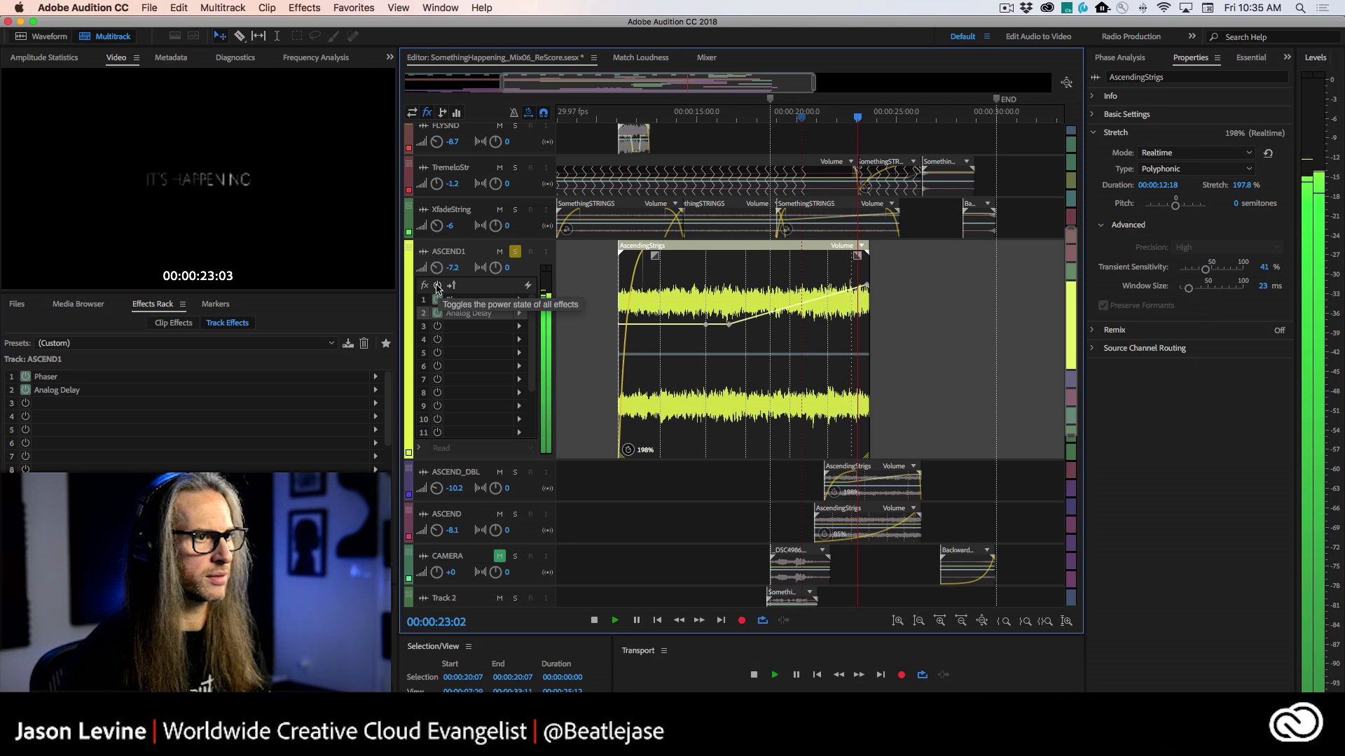
pyautogui.press('space')
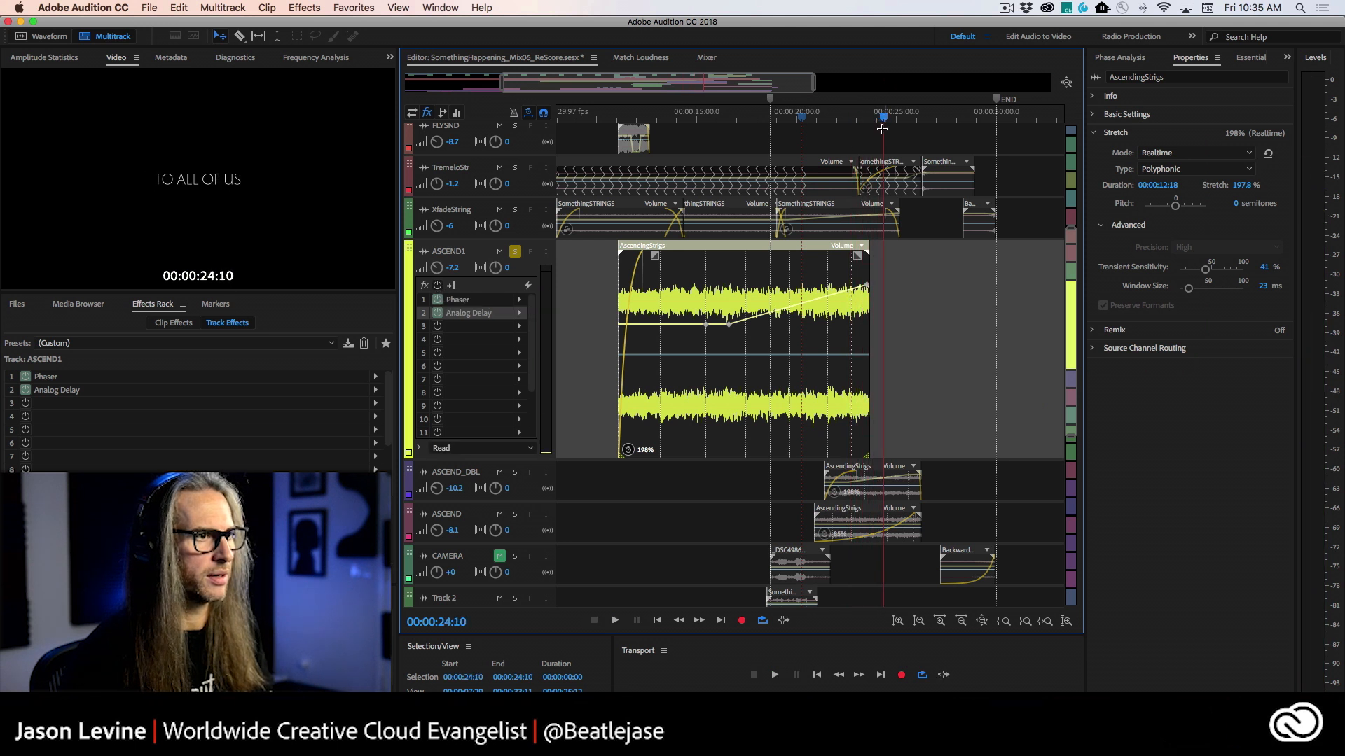
# Step: Power the ASCEND1 effects rack back on and play the track from 00:00:20:13 for comparison
pyautogui.click(804, 117)
pyautogui.click(436, 285)
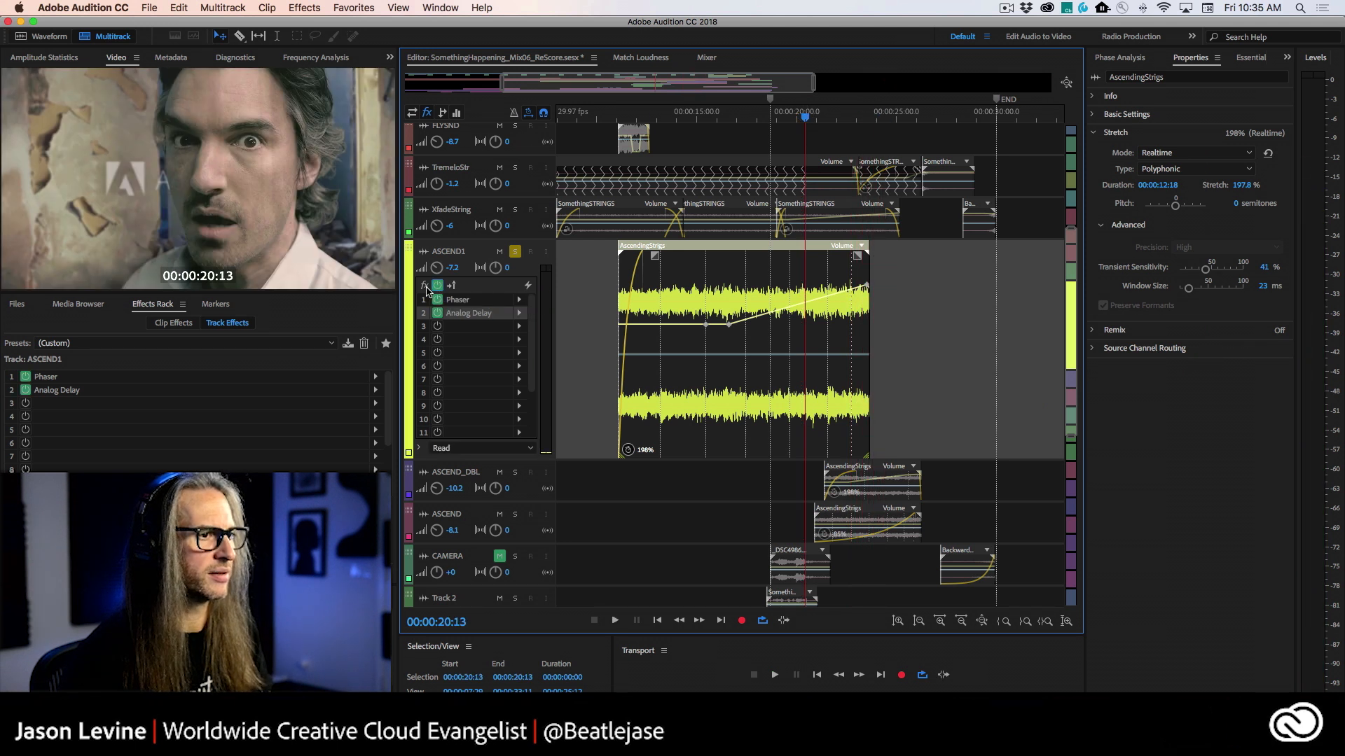
pyautogui.press('space')
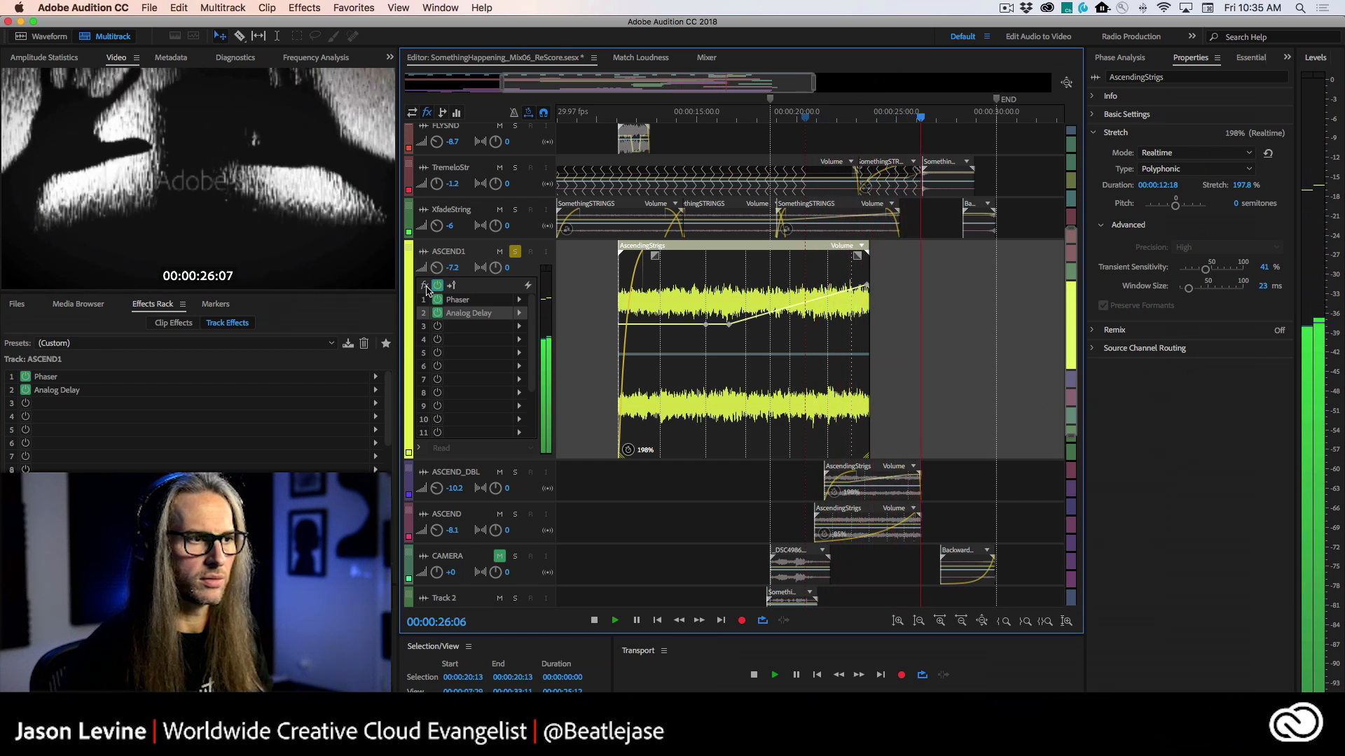
pyautogui.press('space')
# Step: Reopen the Analog Delay on ASCEND1, move its window clear of the clip, and set Feedback to 63%
pyautogui.click(809, 116)
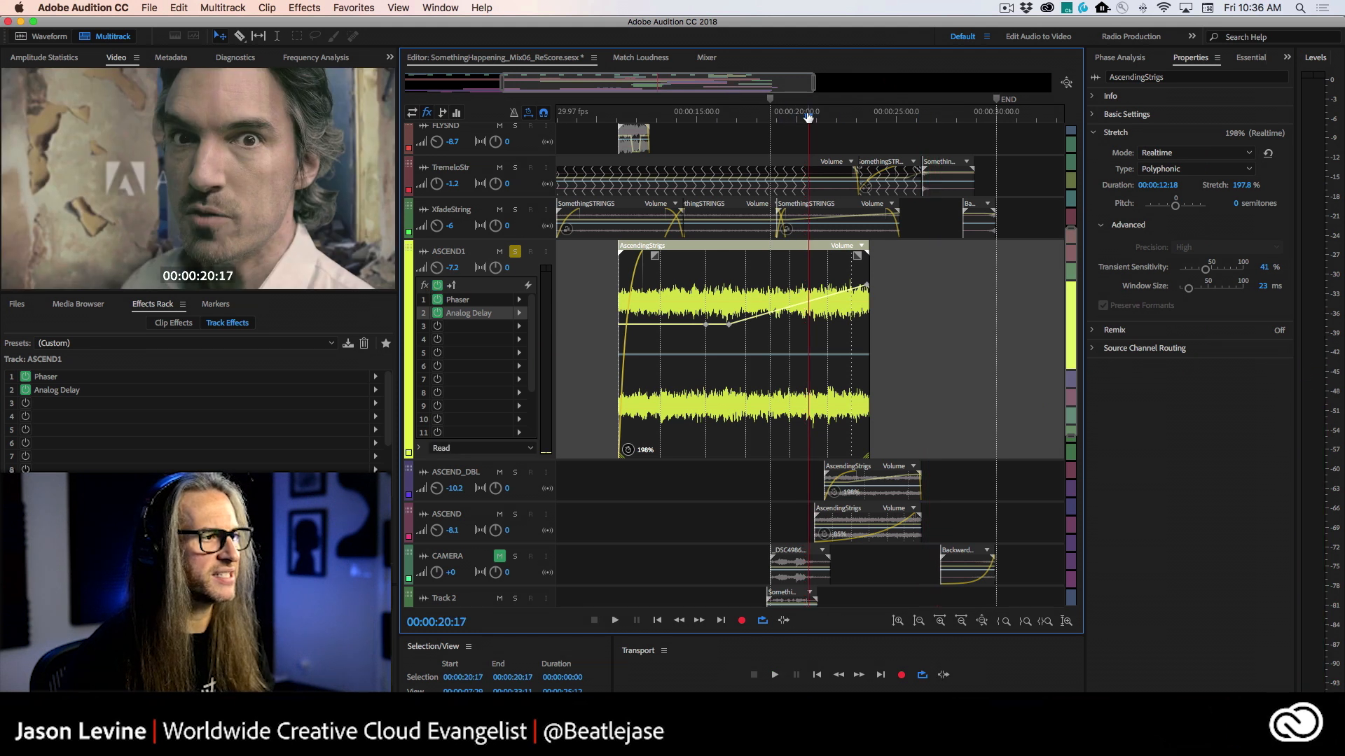
pyautogui.doubleClick(469, 313)
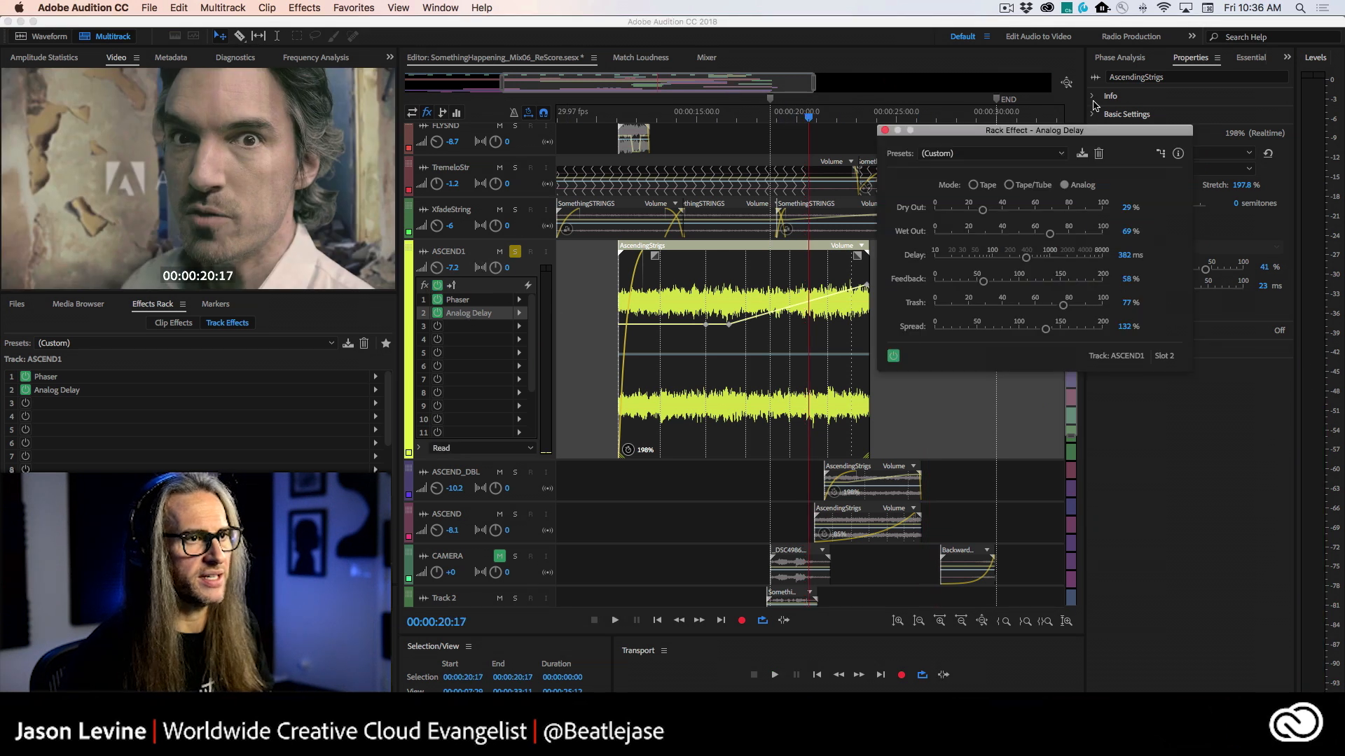
pyautogui.moveTo(1005, 136); pyautogui.dragTo(1077, 93)
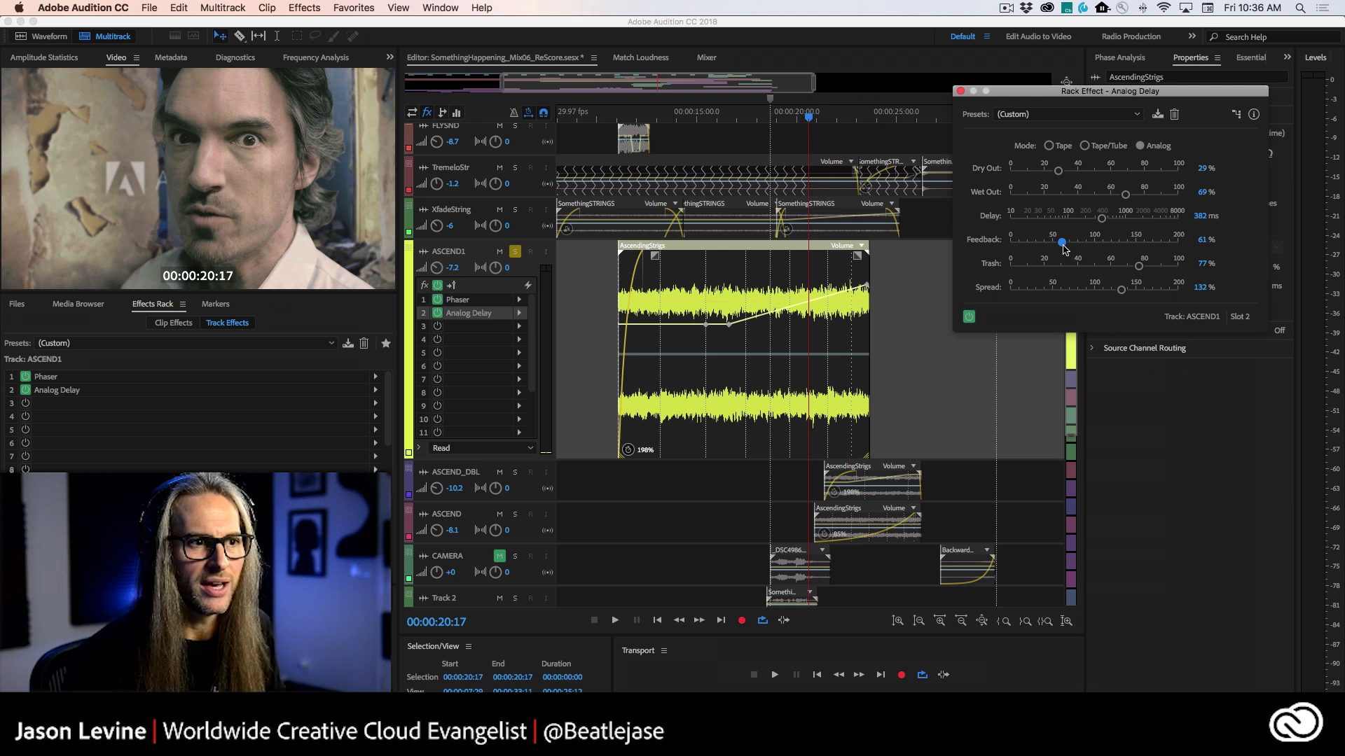
pyautogui.moveTo(1063, 245); pyautogui.dragTo(1065, 245)
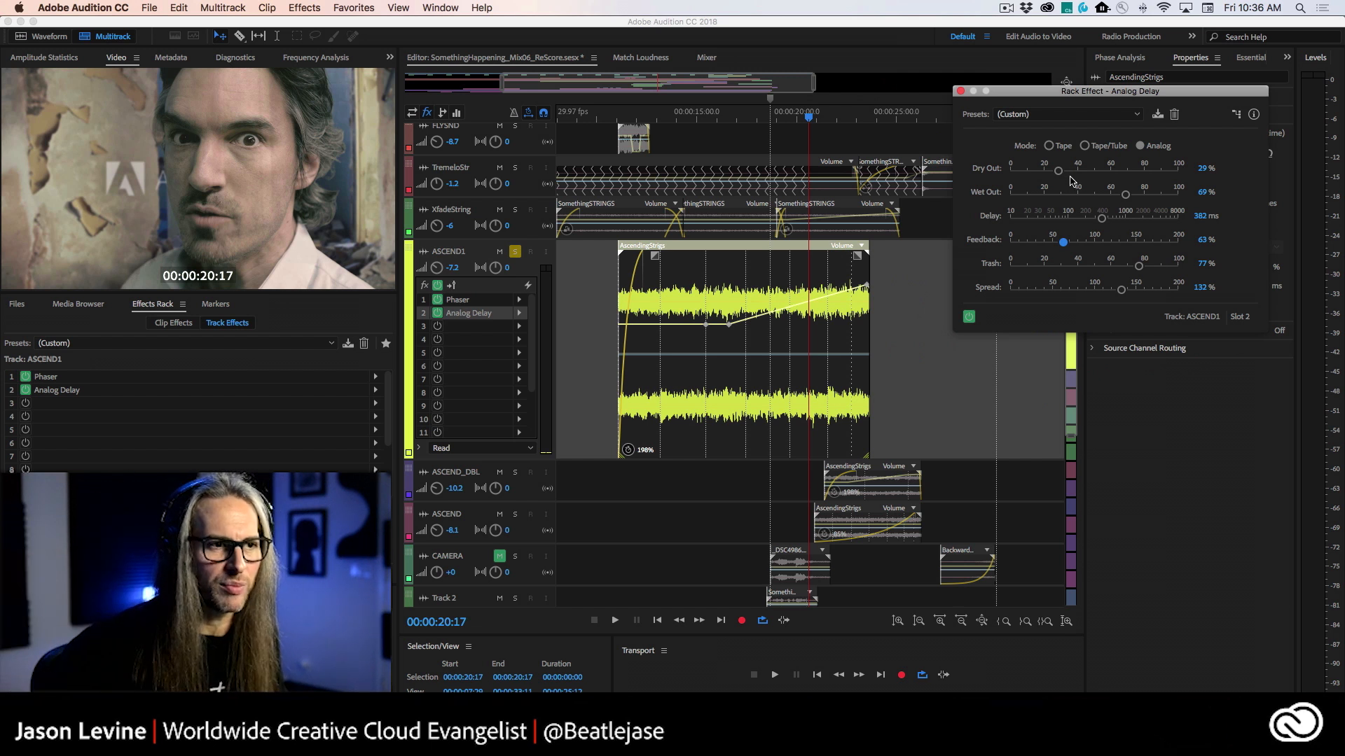
# Step: Raise the Analog Delay Feedback to 123% while playing from 00:00:16:21, and listen again from 00:00:10:23
pyautogui.click(731, 116)
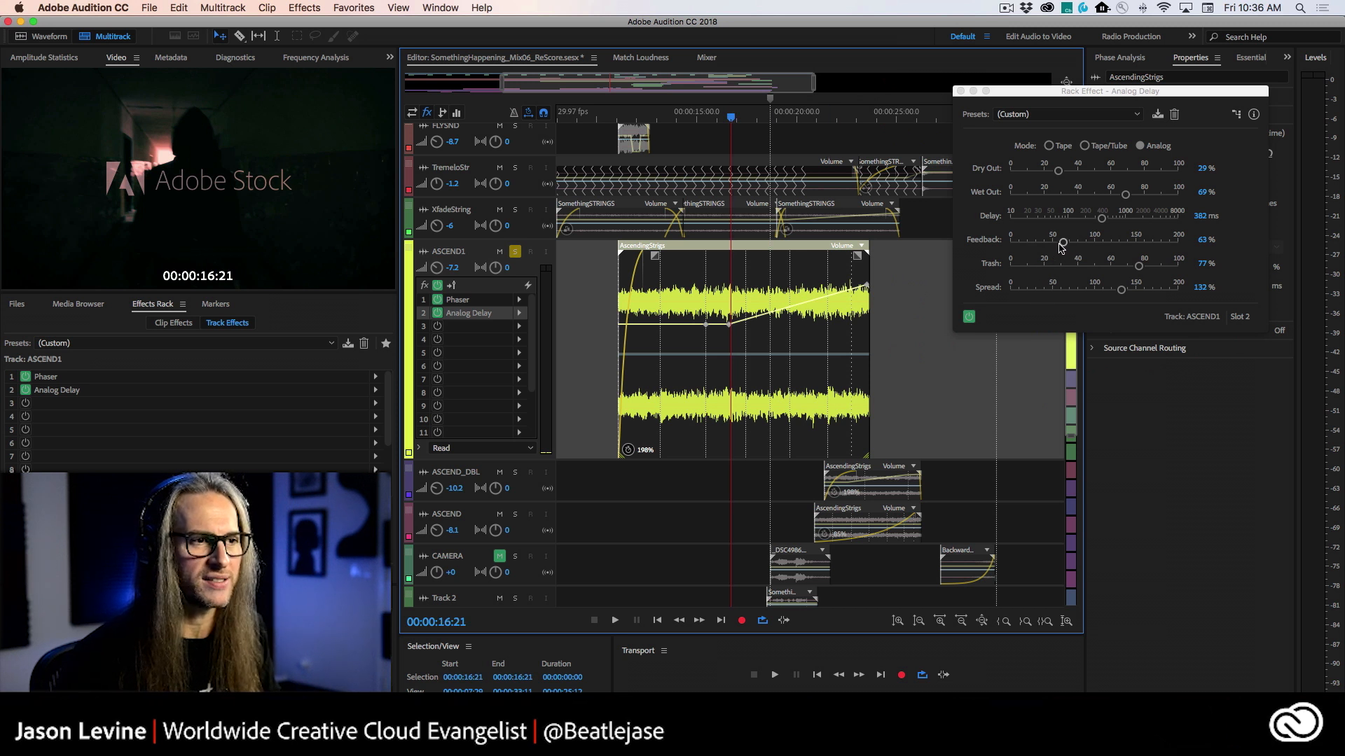
pyautogui.press('space')
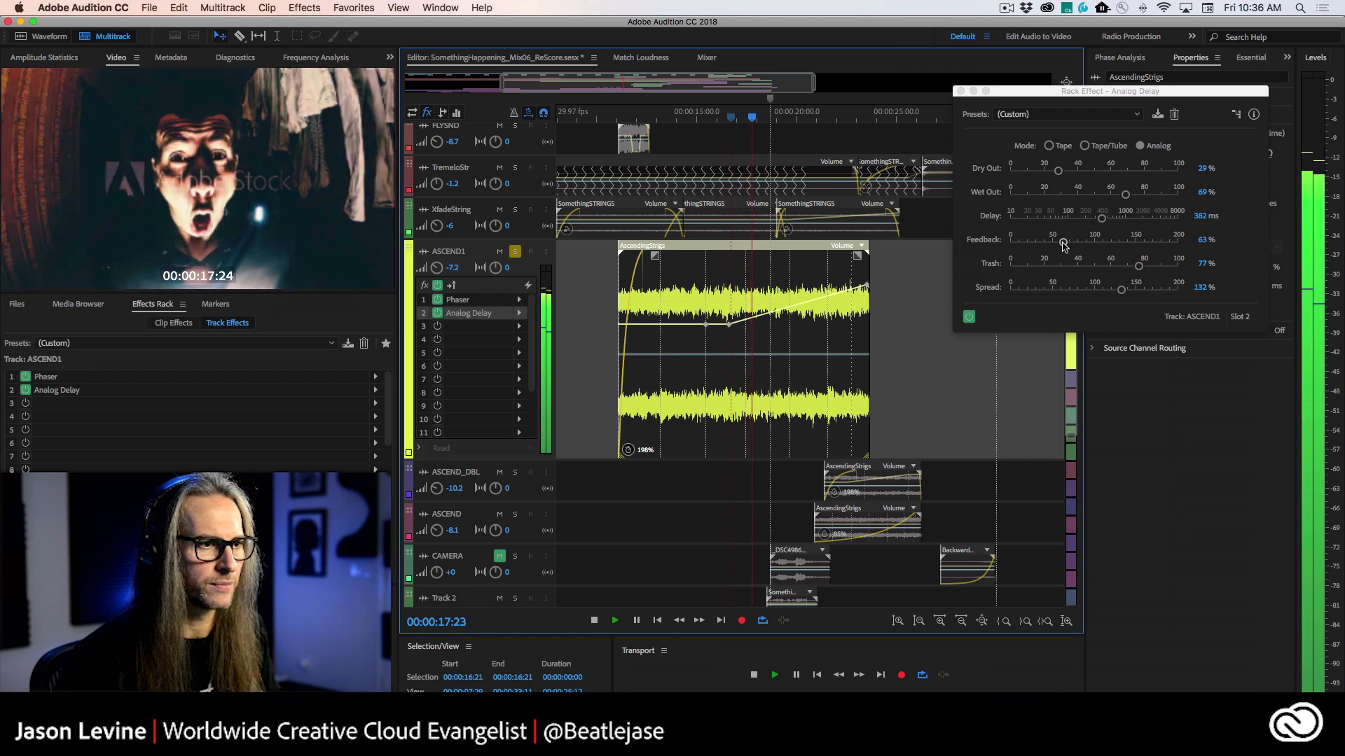
pyautogui.moveTo(1063, 243); pyautogui.dragTo(1113, 242)
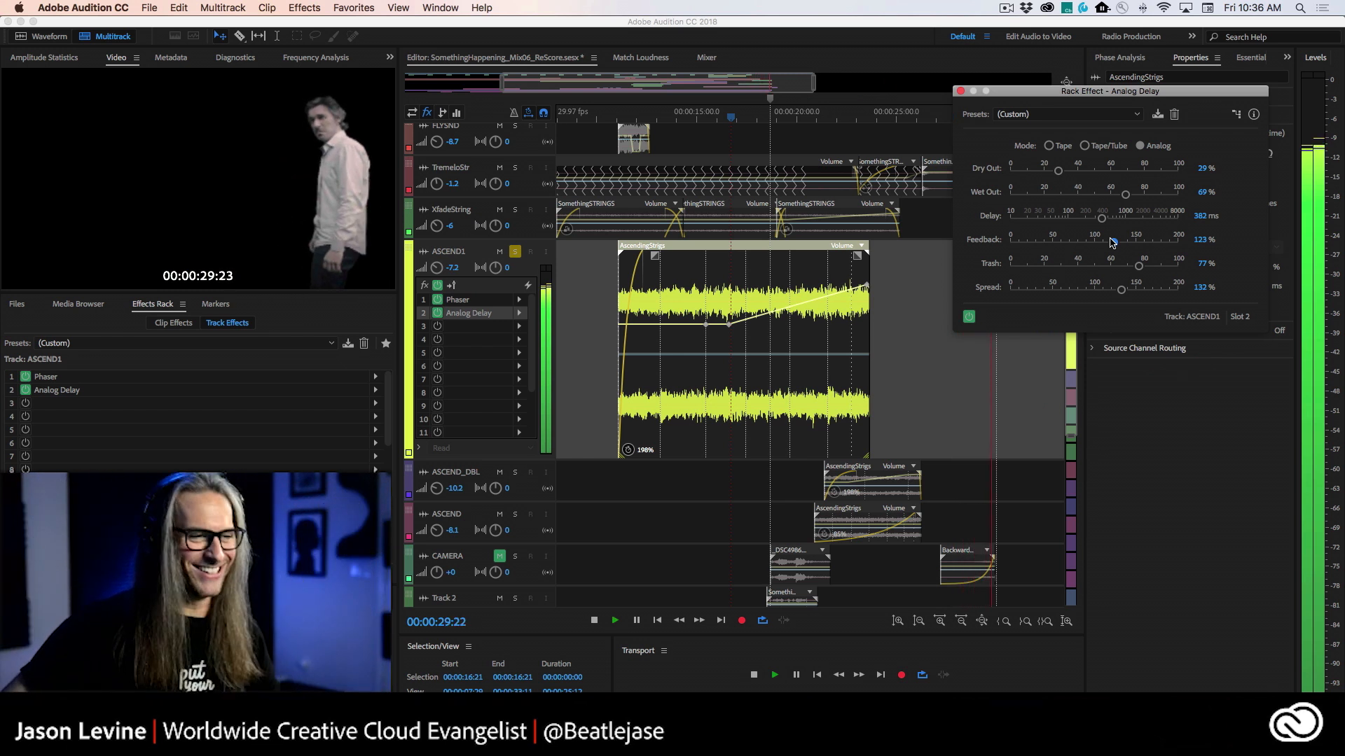
pyautogui.press('space')
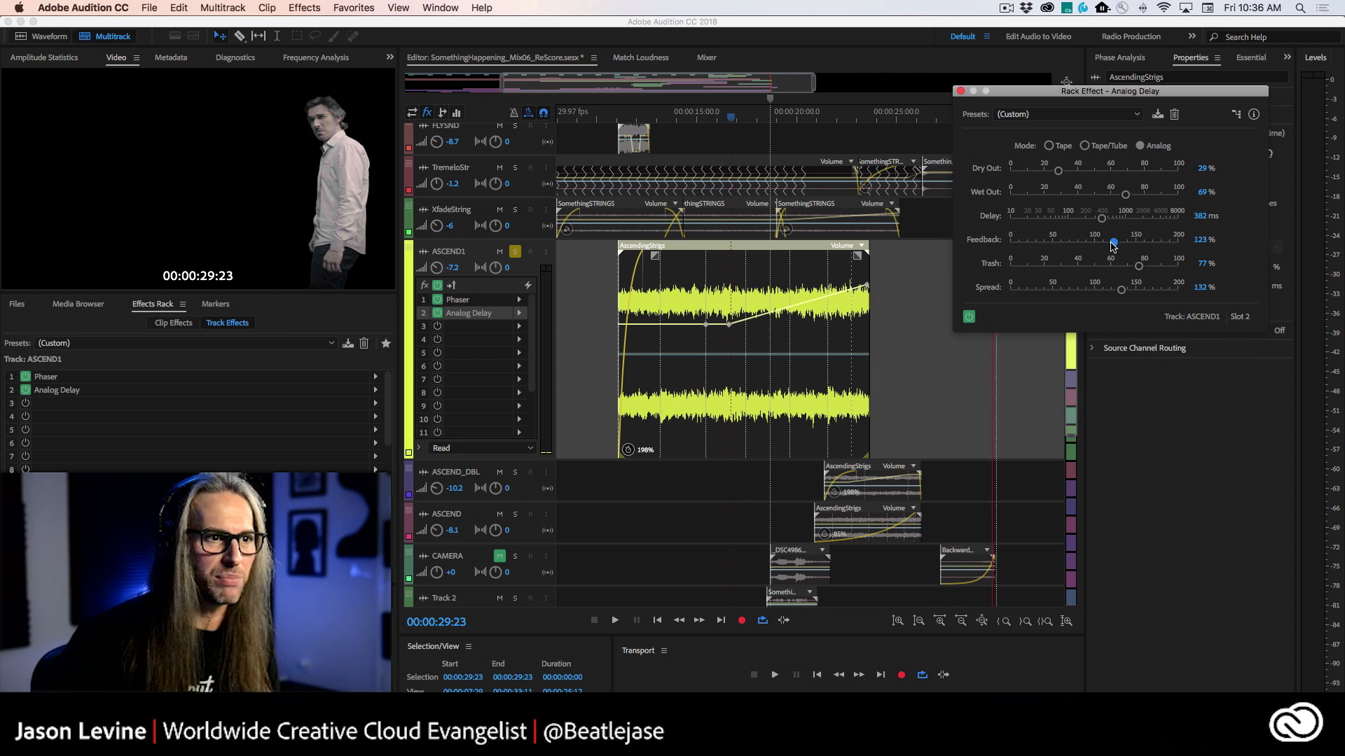
pyautogui.click(613, 117)
pyautogui.press('space')
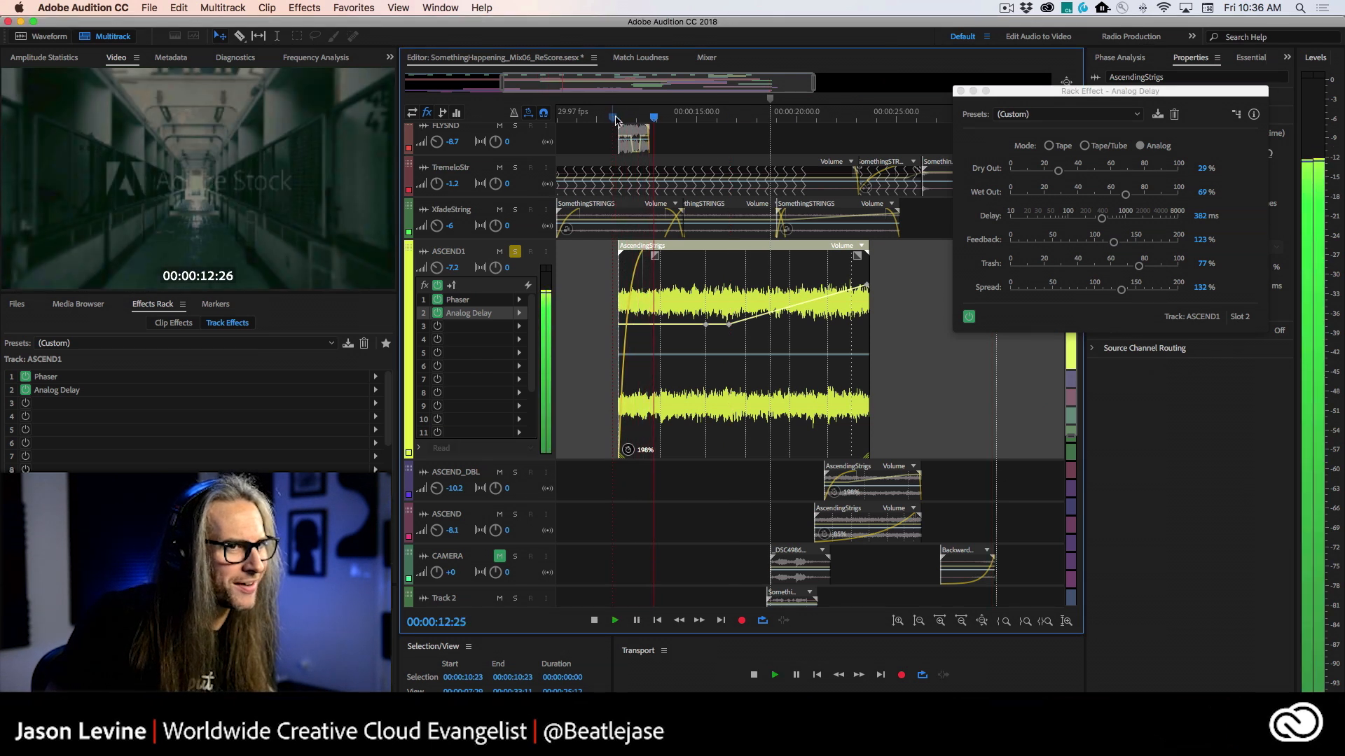
pyautogui.press('space')
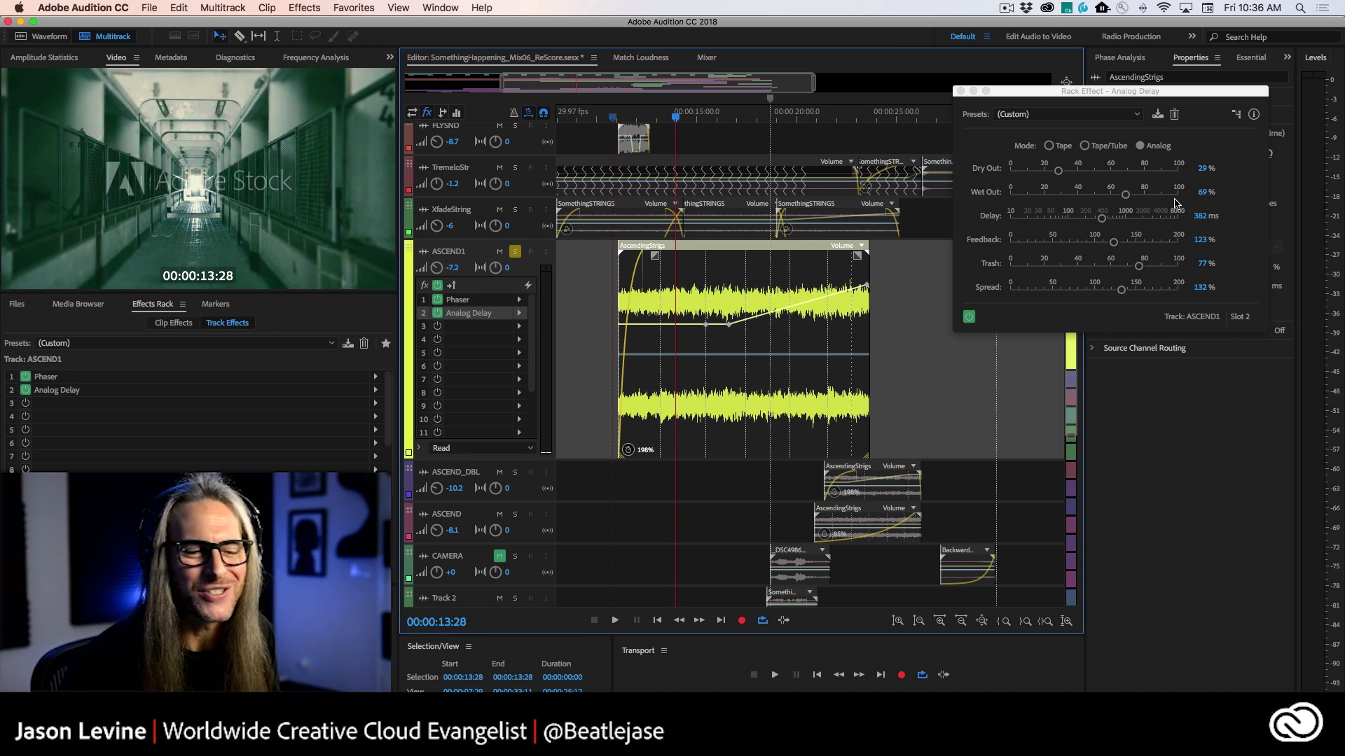
# Step: Lower the Analog Delay Feedback to 82% and play the soloed ASCEND1 track from 00:00:10:25
pyautogui.moveTo(1114, 243); pyautogui.dragTo(1079, 243)
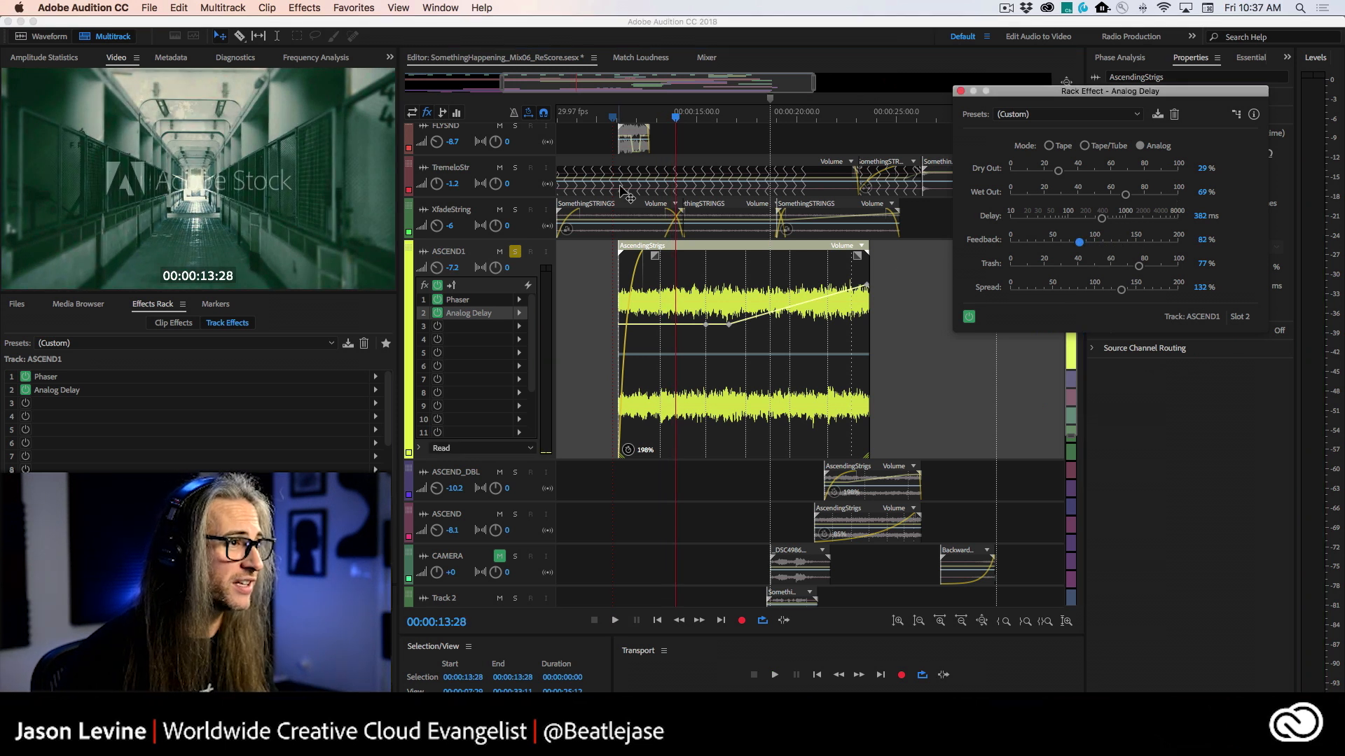
pyautogui.click(613, 119)
pyautogui.press('space')
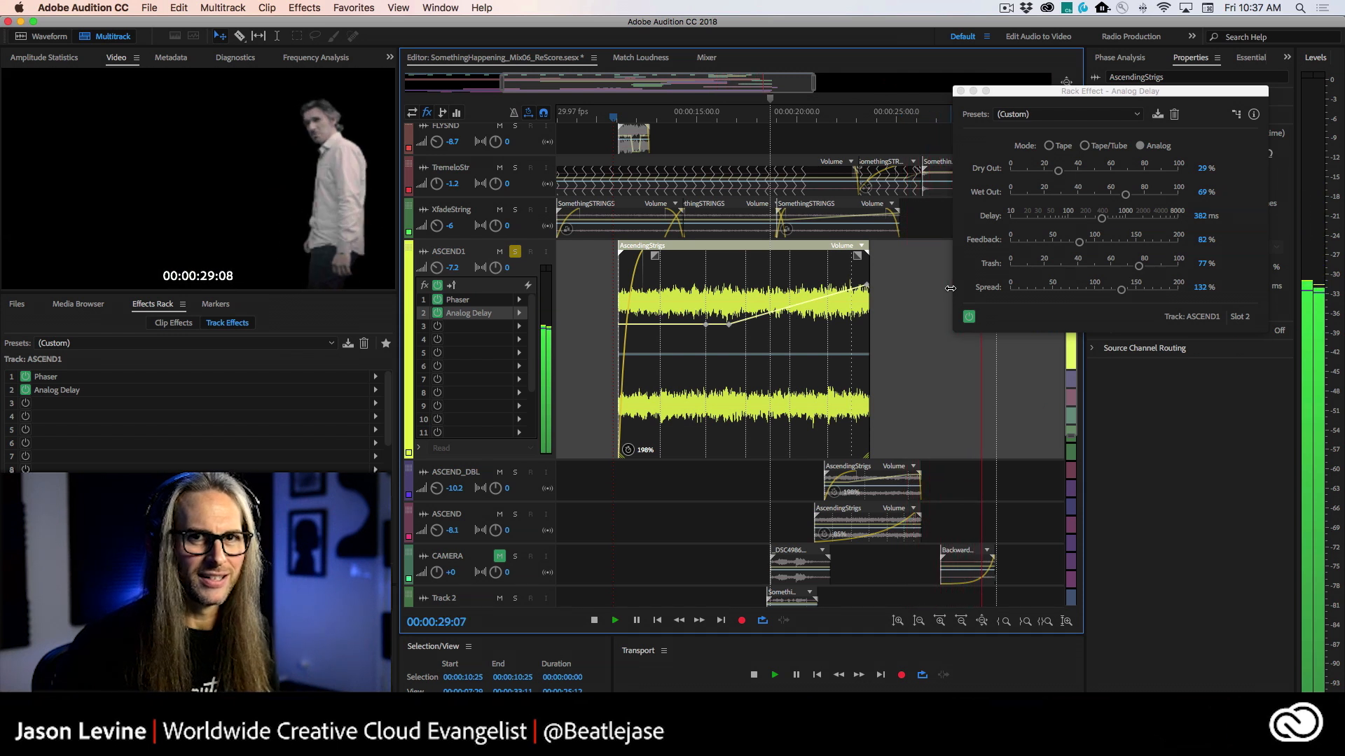
pyautogui.press('space')
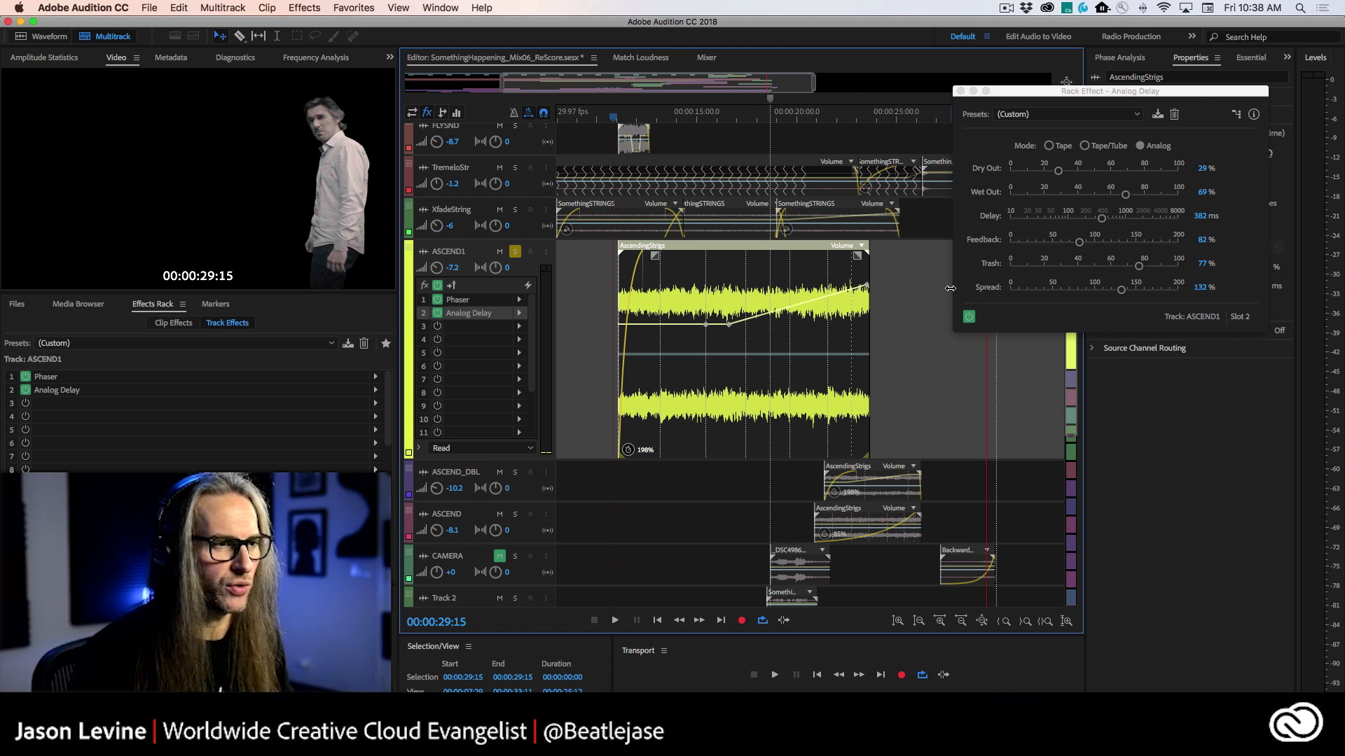
# Step: Set the Analog Delay Feedback to 39% and close the effect window
pyautogui.click(1079, 243)
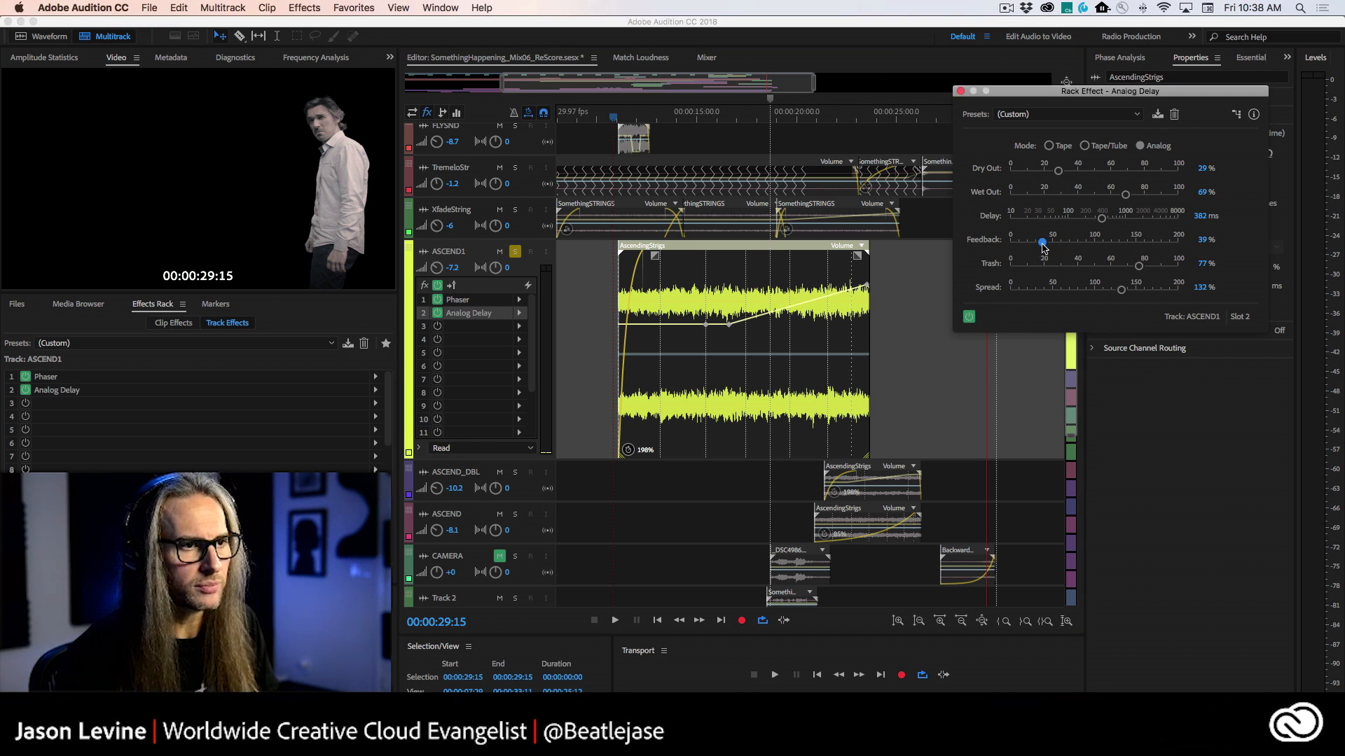
pyautogui.click(961, 91)
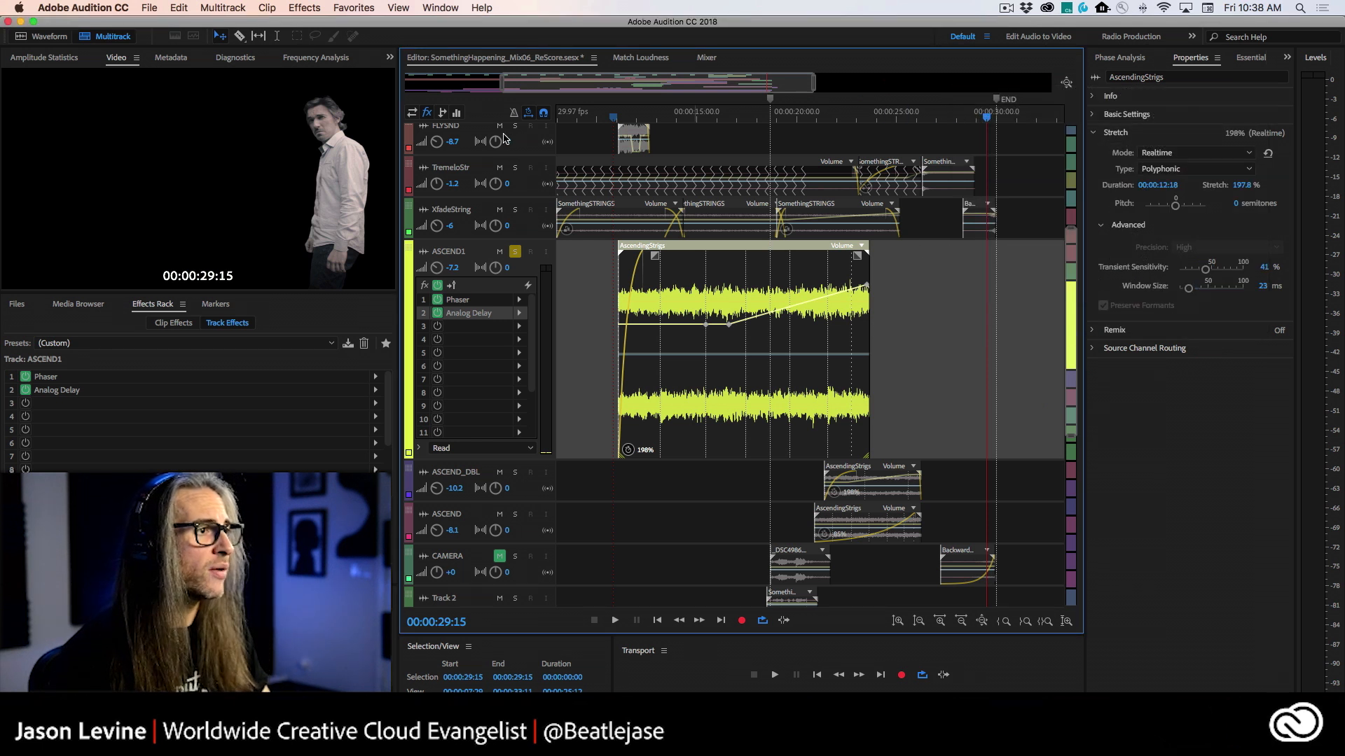
# Step: Lower the ASCEND1 track volume to -16.8, unsolo the track, and play the full mix from 00:00:10:28
pyautogui.click(615, 116)
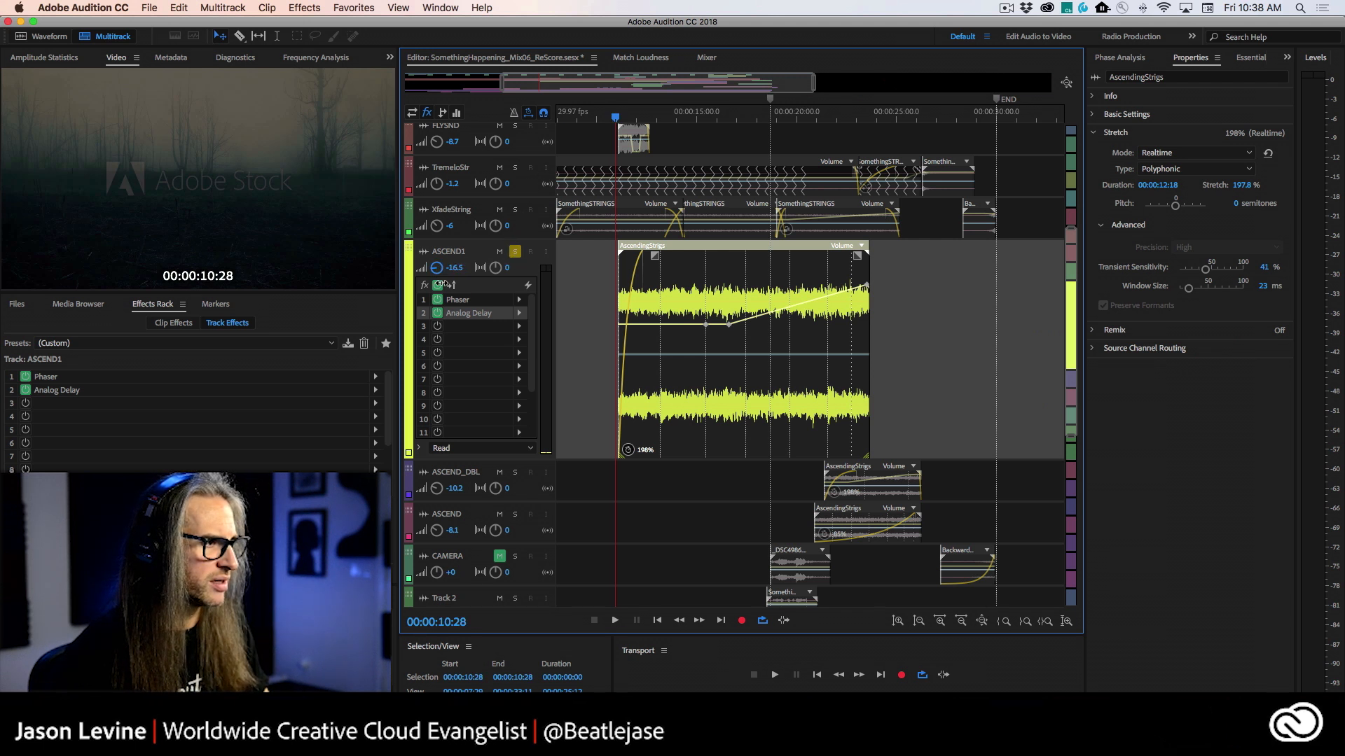
pyautogui.click(515, 252)
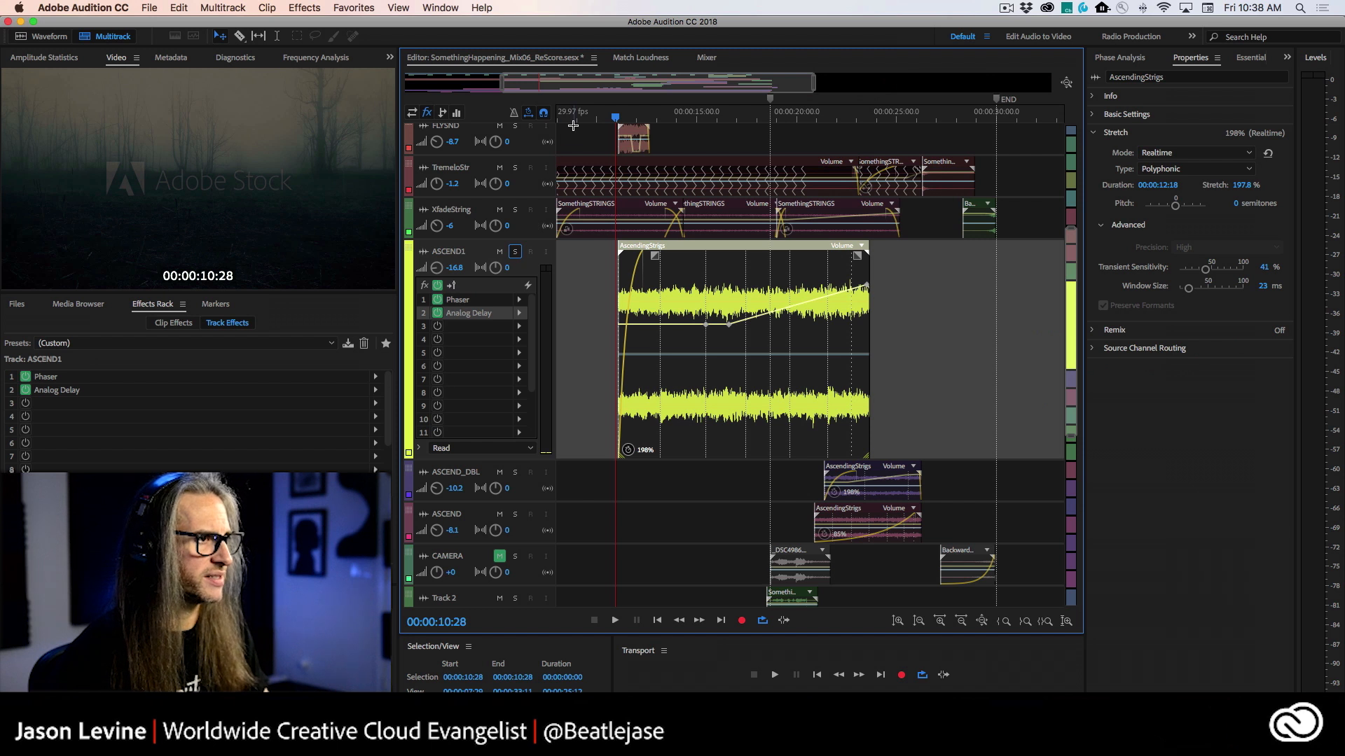
pyautogui.press('space')
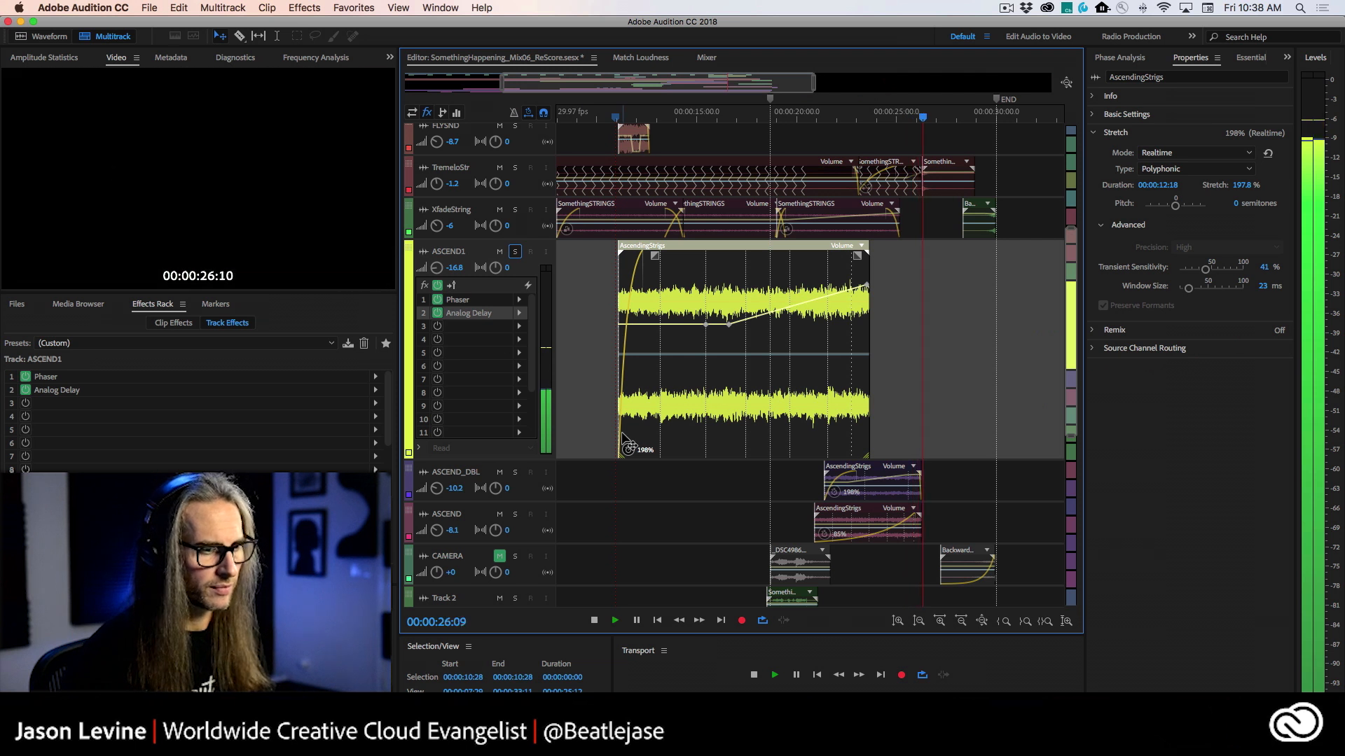
pyautogui.press('space')
# Step: Place the playhead at 00:00:22:02 and solo the ASCEND1, ASCEND_DBL and ASCEND tracks together
pyautogui.click(839, 116)
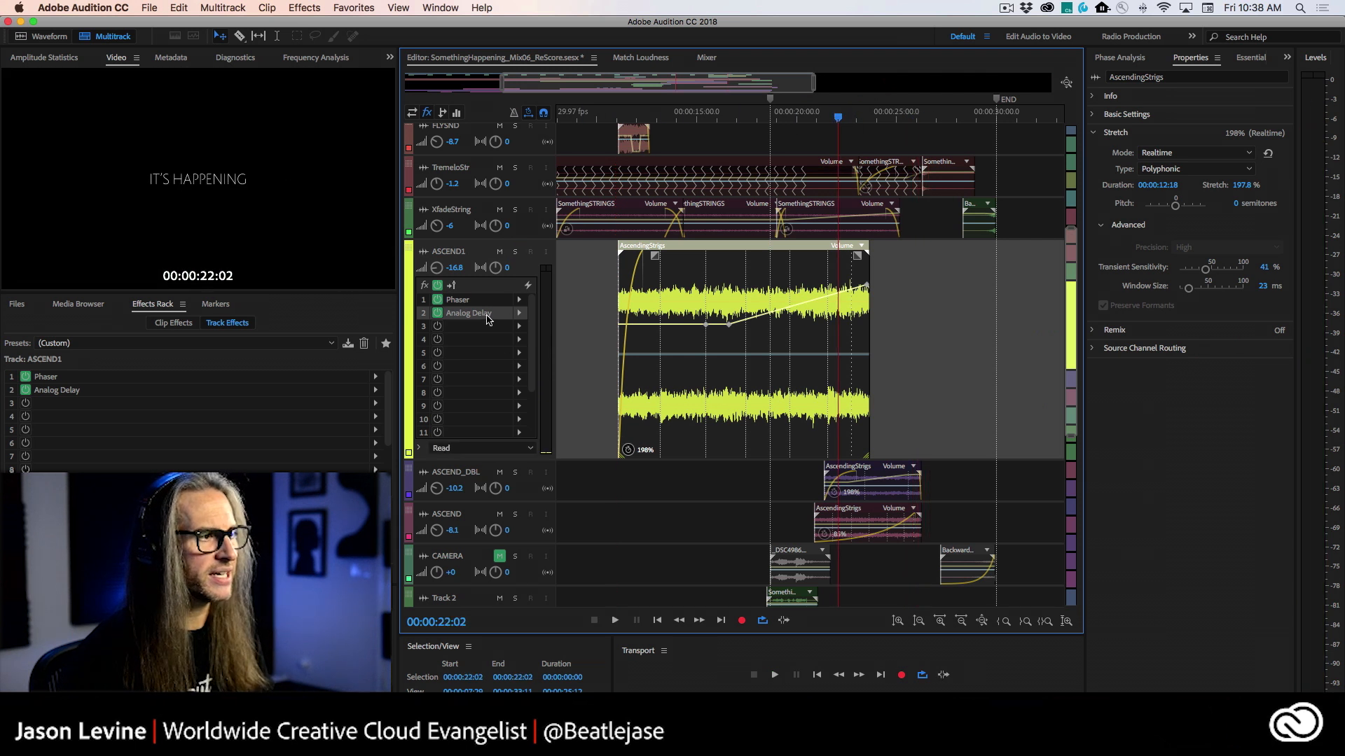
pyautogui.click(515, 253)
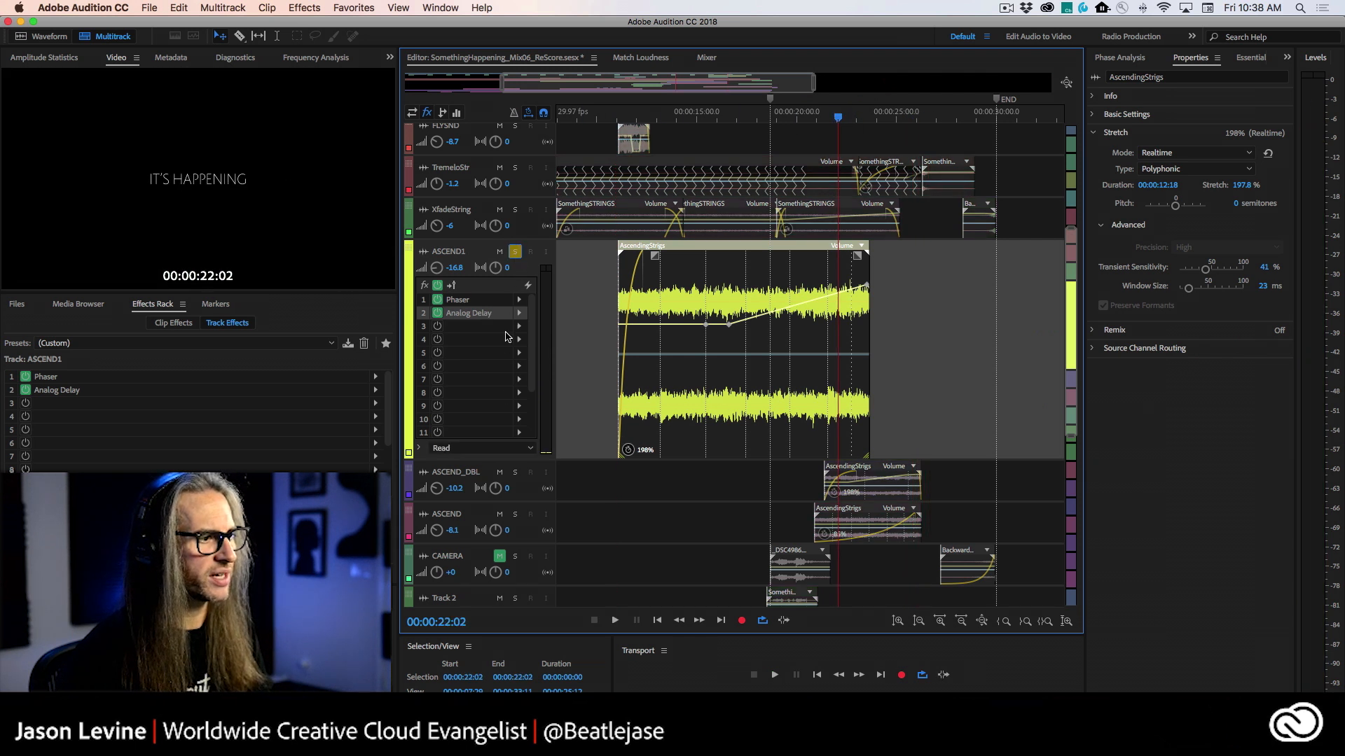
pyautogui.click(515, 473)
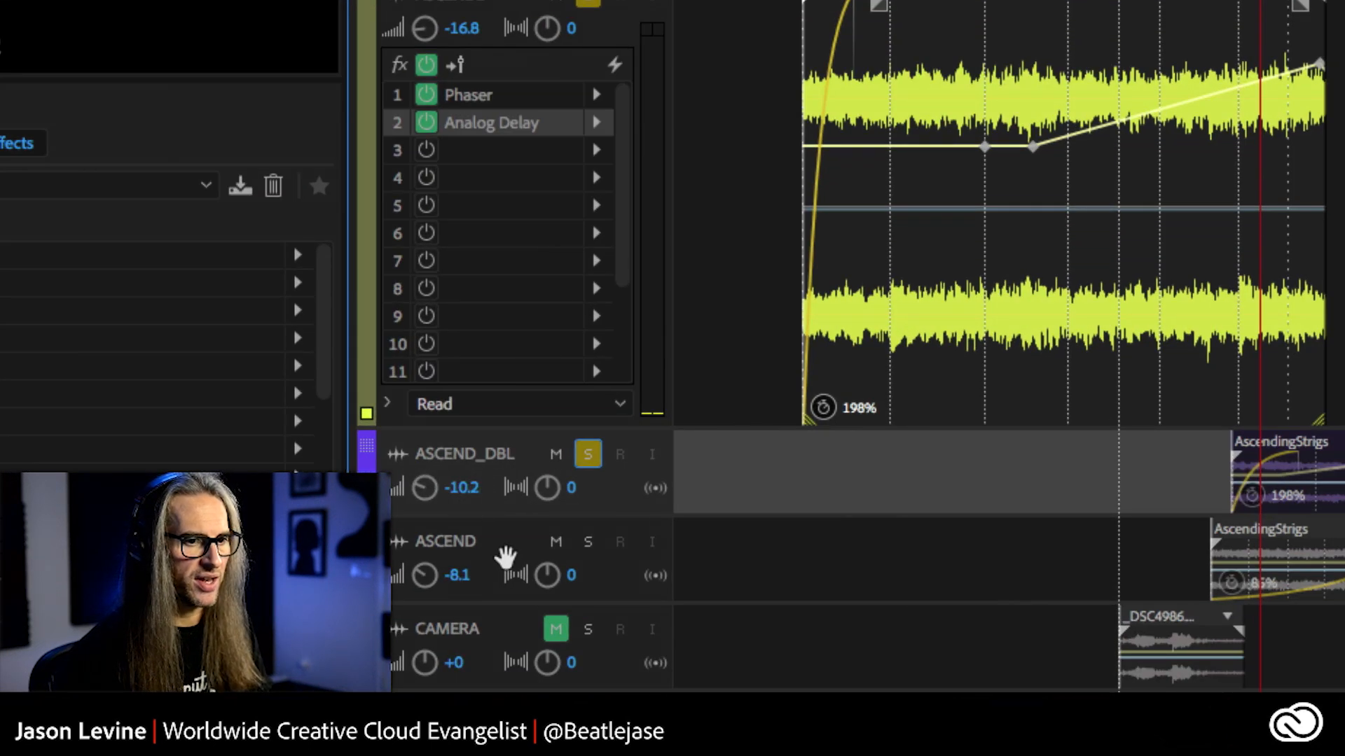
pyautogui.click(588, 541)
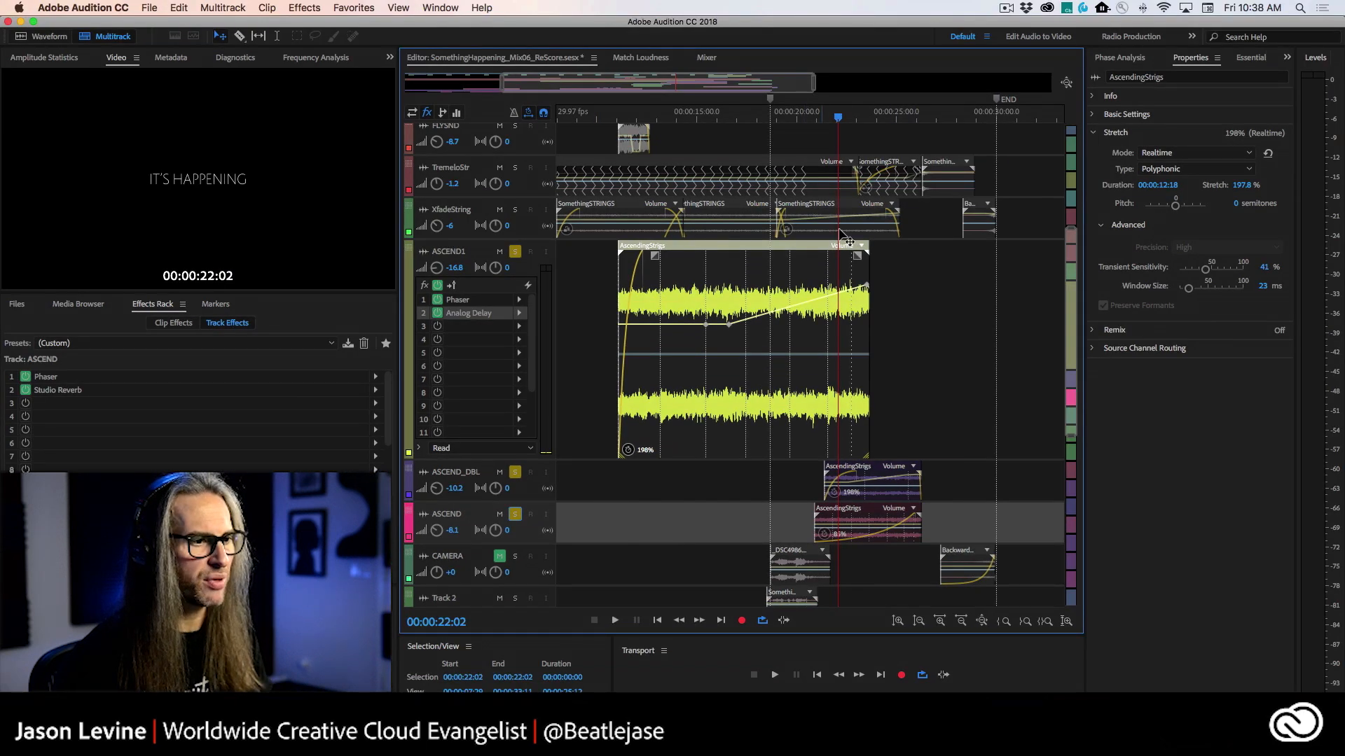
# Step: Play the three soloed ascending string tracks from 00:00:20:21, stop, and place the playhead at 00:00:20:07
pyautogui.moveTo(837, 116); pyautogui.dragTo(810, 110)
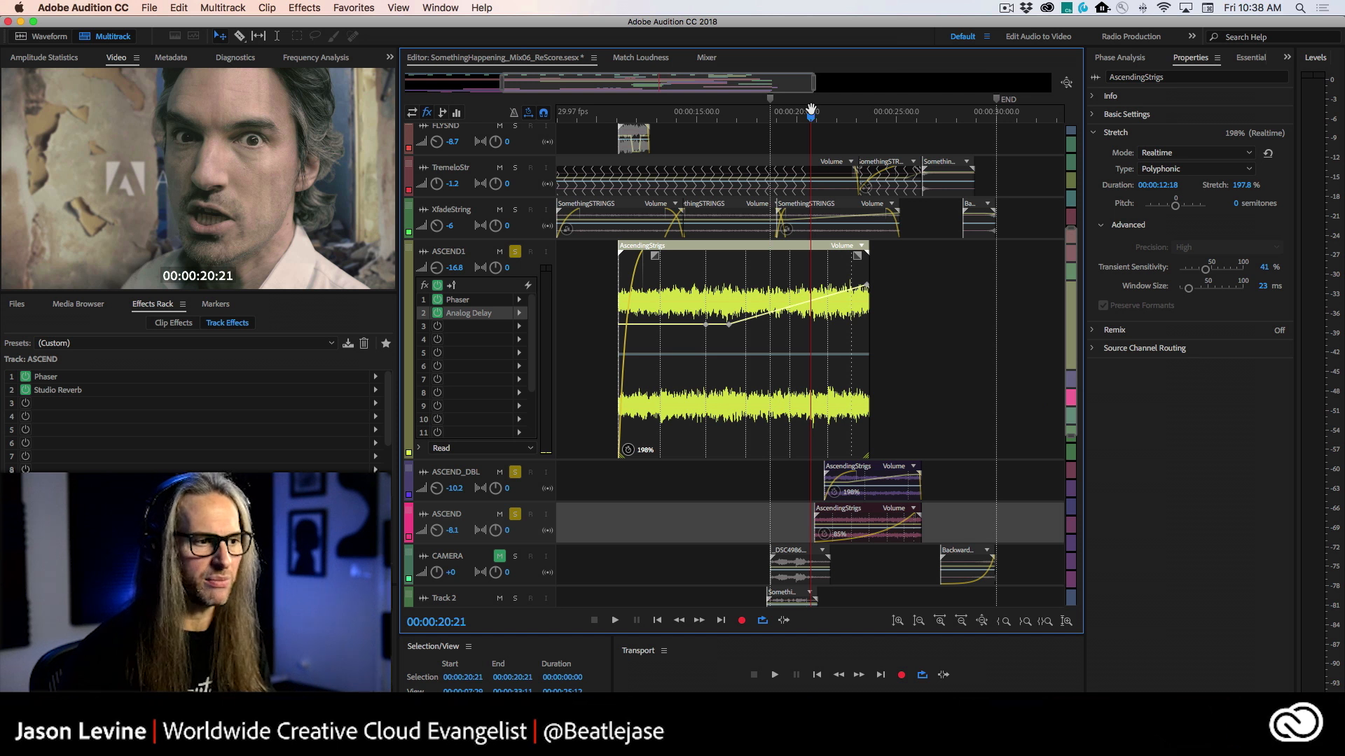
pyautogui.press('space')
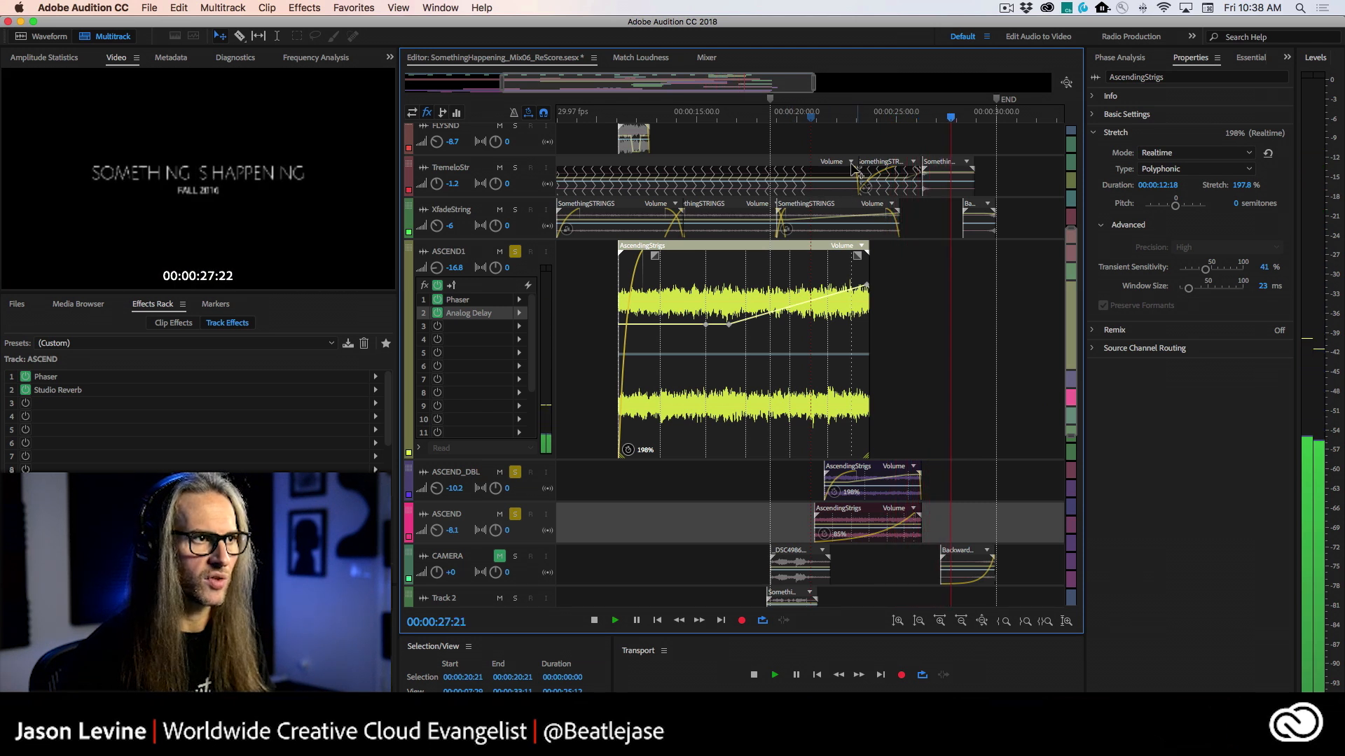
pyautogui.press('space')
pyautogui.click(802, 117)
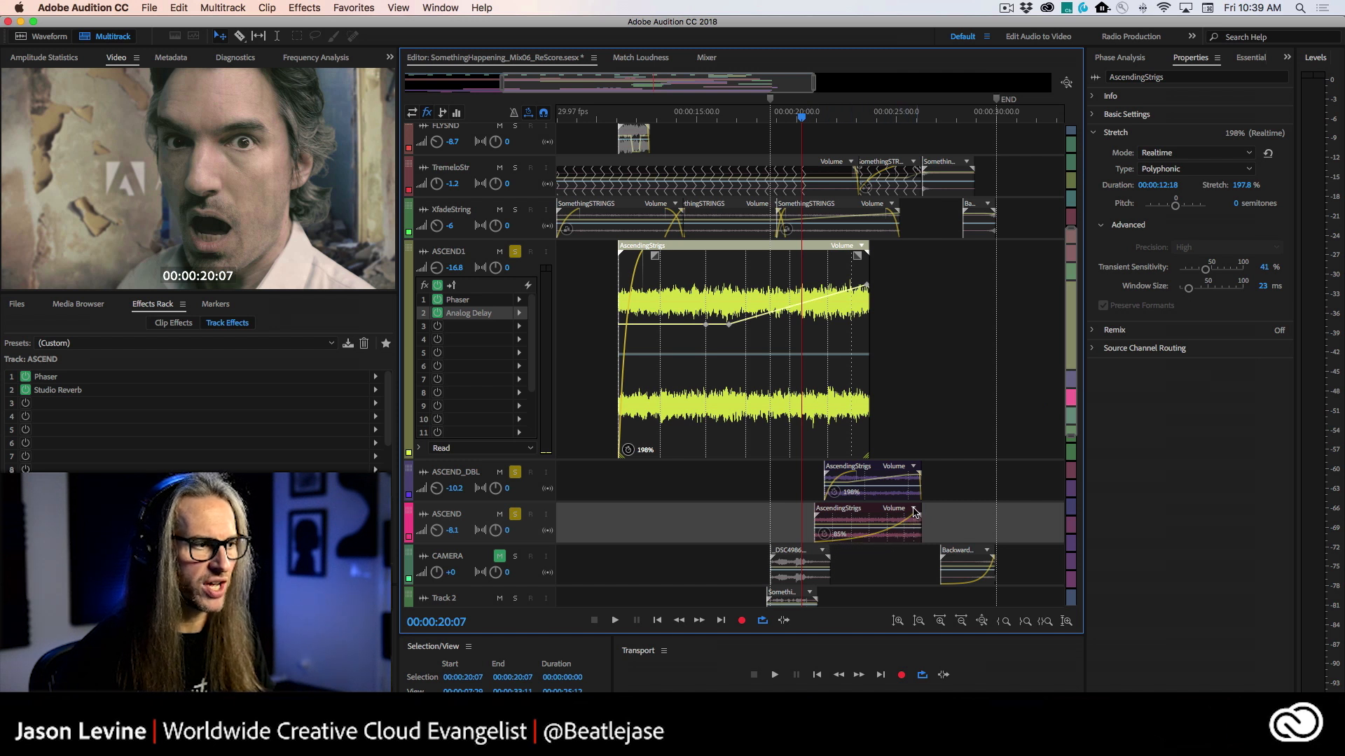
# Step: Examine the track strips in the Mixer, including those beyond ASCEND, and return to the multitrack editor
pyautogui.click(705, 59)
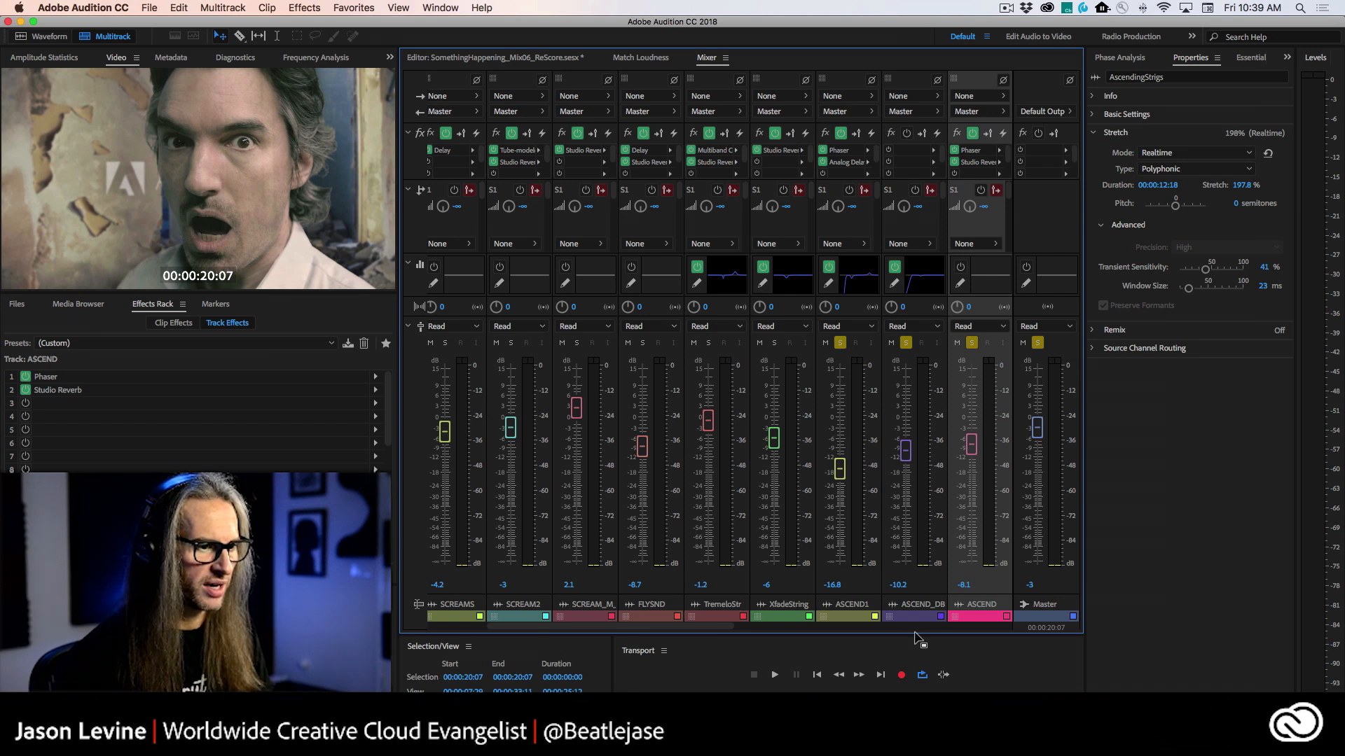
pyautogui.moveTo(715, 627); pyautogui.dragTo(844, 626)
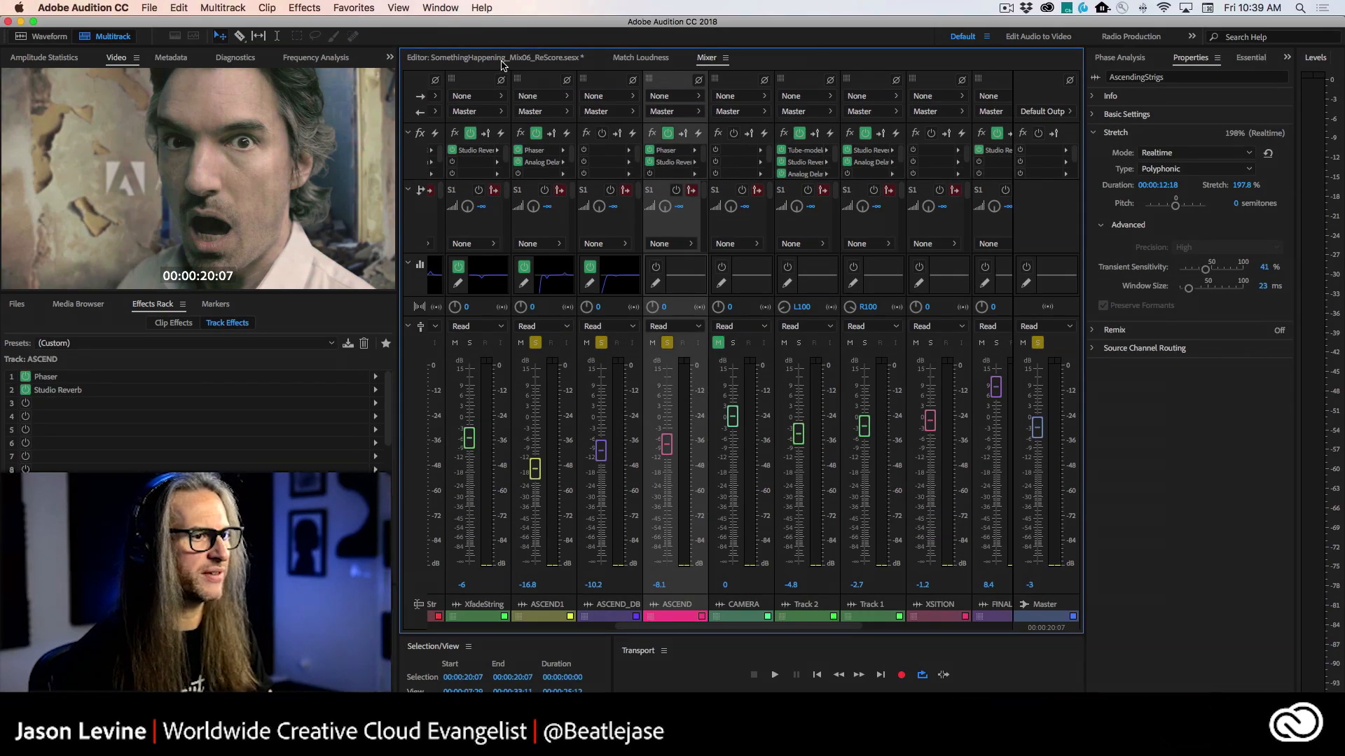
pyautogui.click(501, 61)
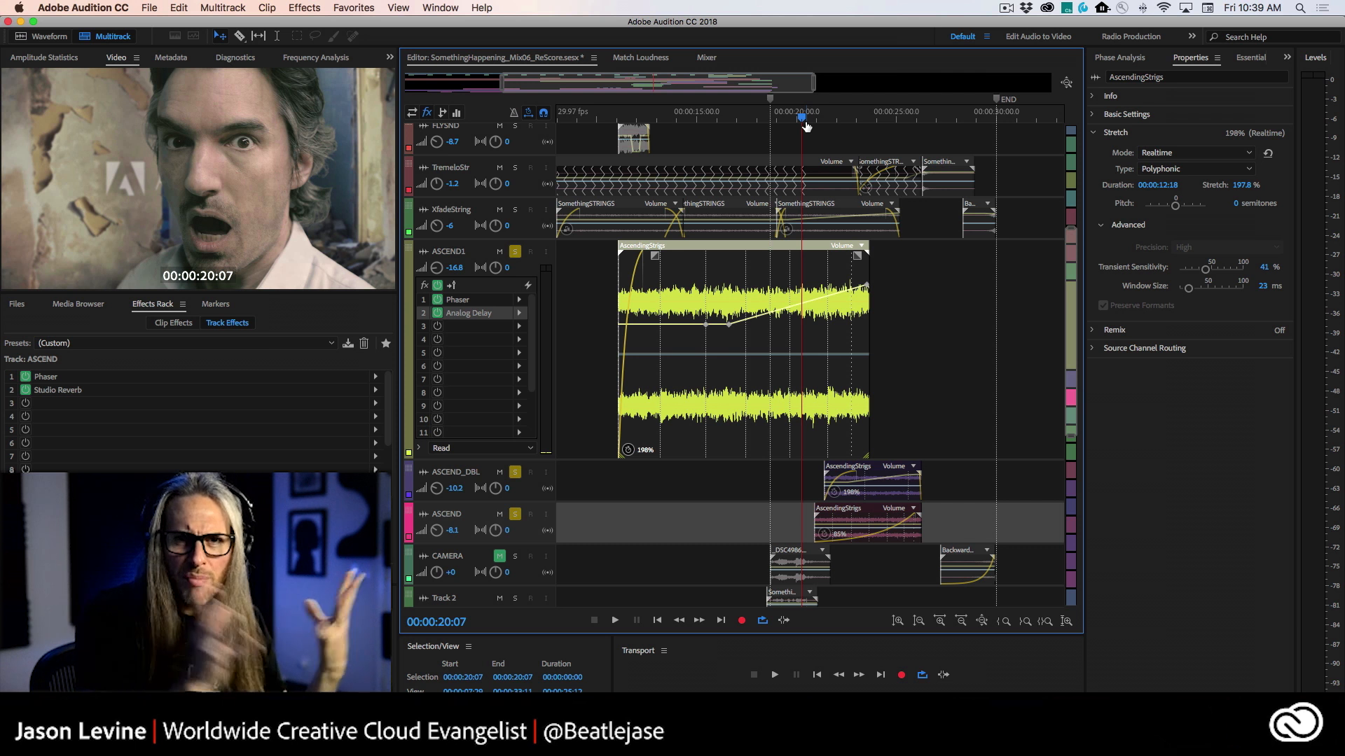
# Step: Solo only the ASCEND track with its AscendingStrigs clip selected, and play it from 00:00:20:26
pyautogui.click(769, 117)
pyautogui.click(870, 522)
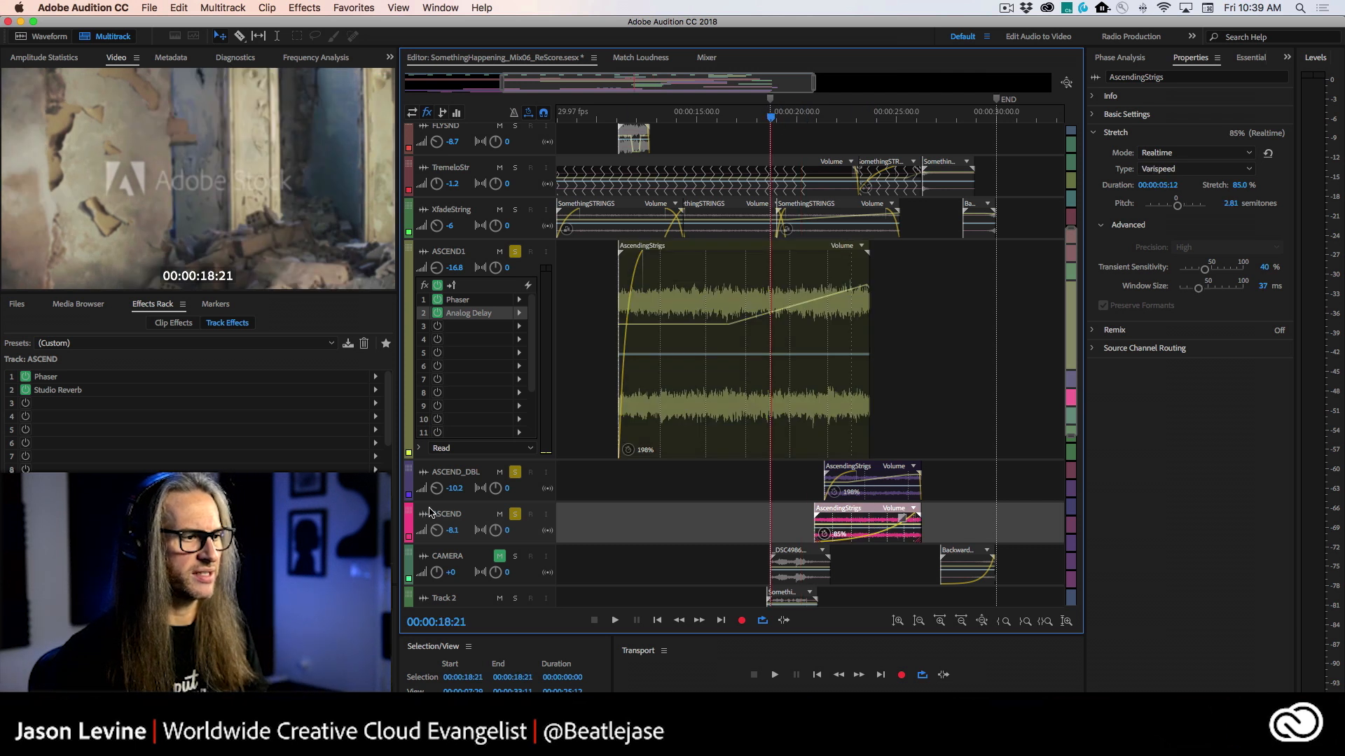
pyautogui.keyDown('super'); pyautogui.click(515, 516); pyautogui.keyUp('super')
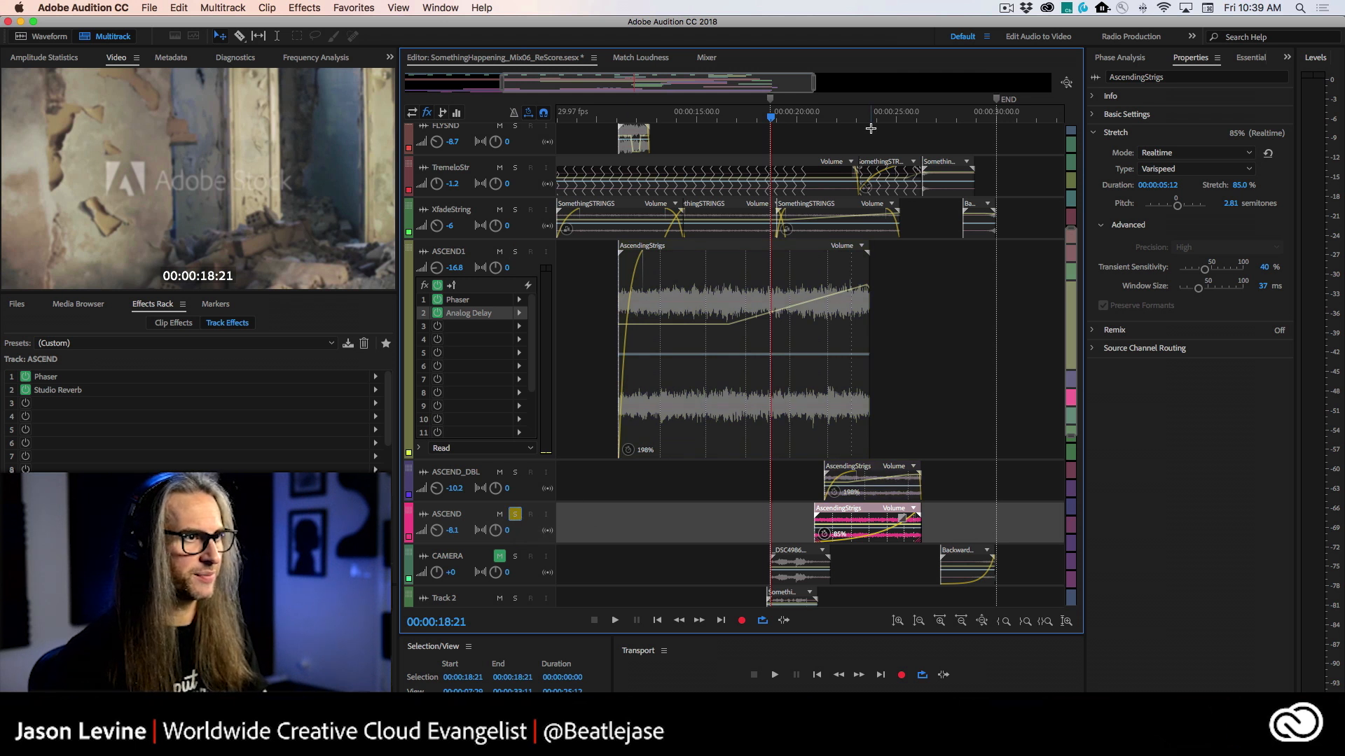
pyautogui.click(815, 118)
pyautogui.press('space')
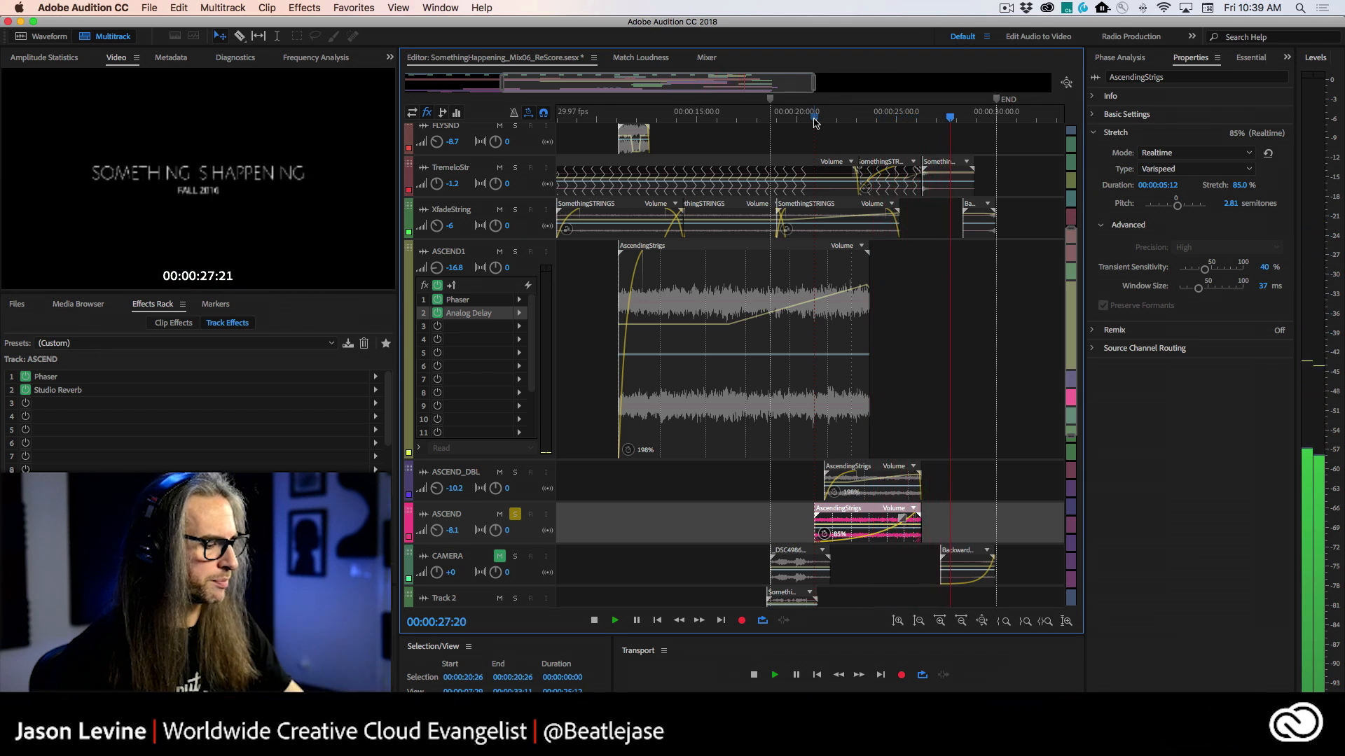
pyautogui.press('space')
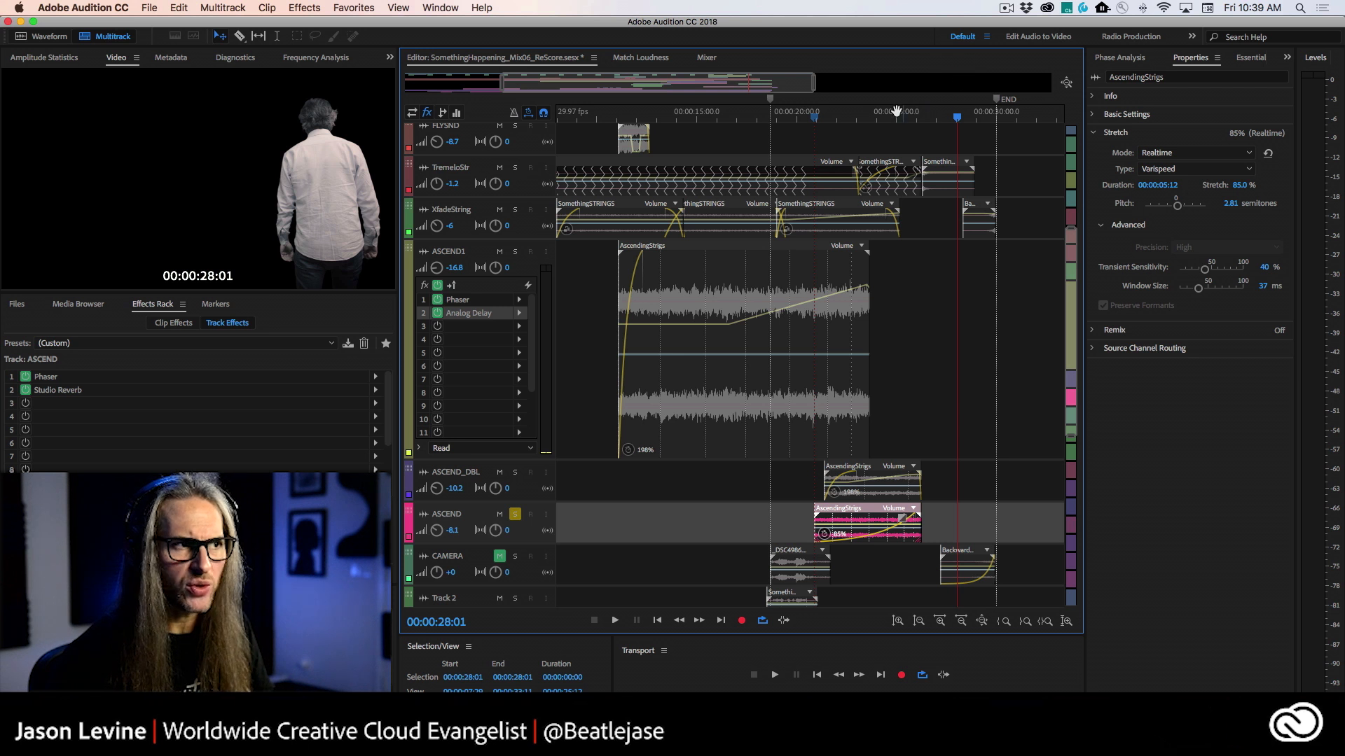
# Step: Play the soloed ASCEND track again from 00:00:22:20 and stop
pyautogui.click(849, 116)
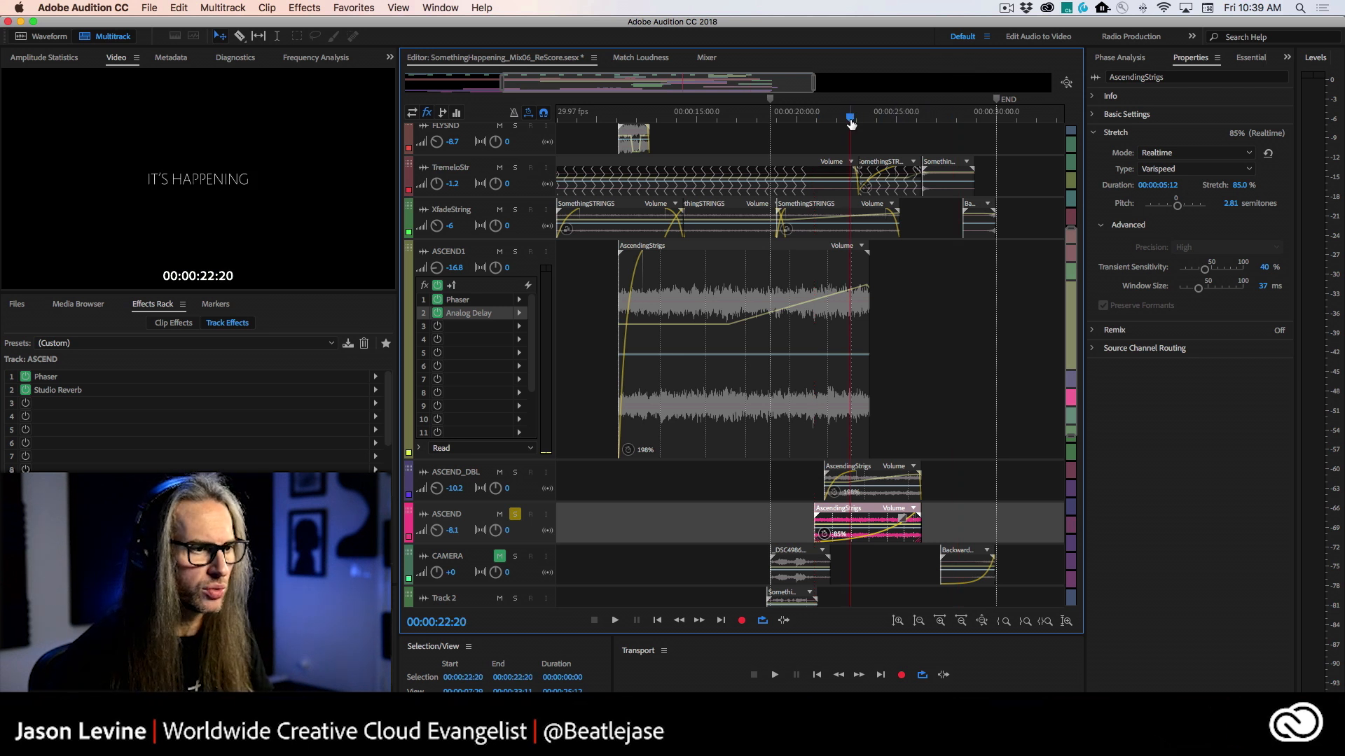
pyautogui.press('space')
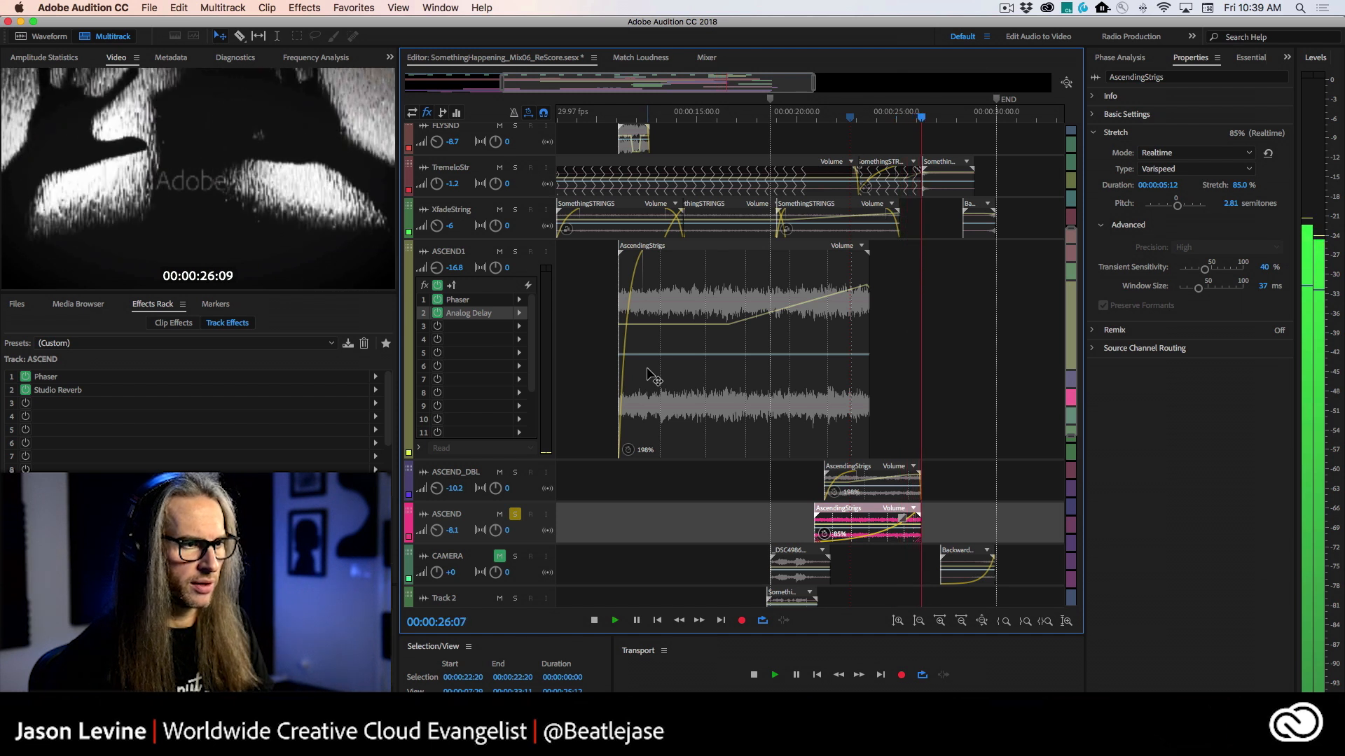
pyautogui.press('space')
# Step: Add the ASCEND_DBL track to the solo and play both tracks from 00:00:21:06
pyautogui.click(515, 473)
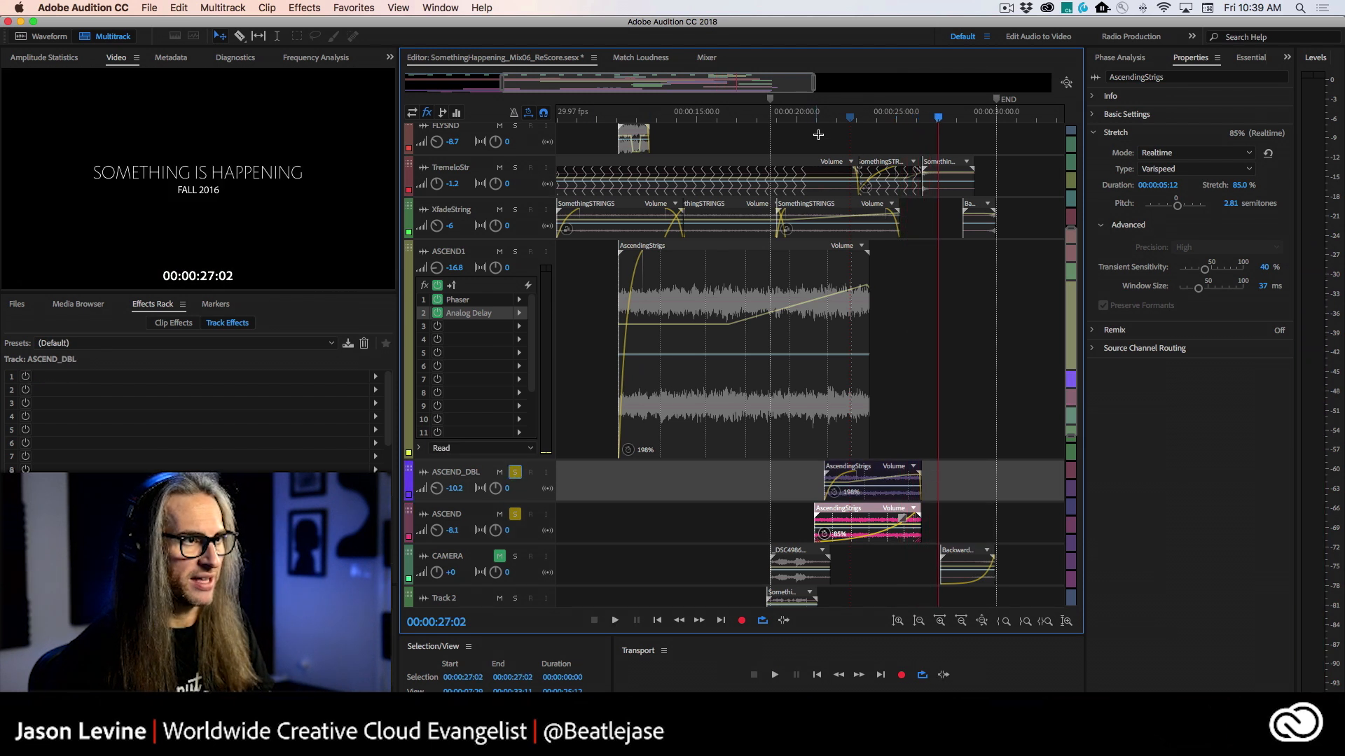
pyautogui.click(821, 119)
pyautogui.press('space')
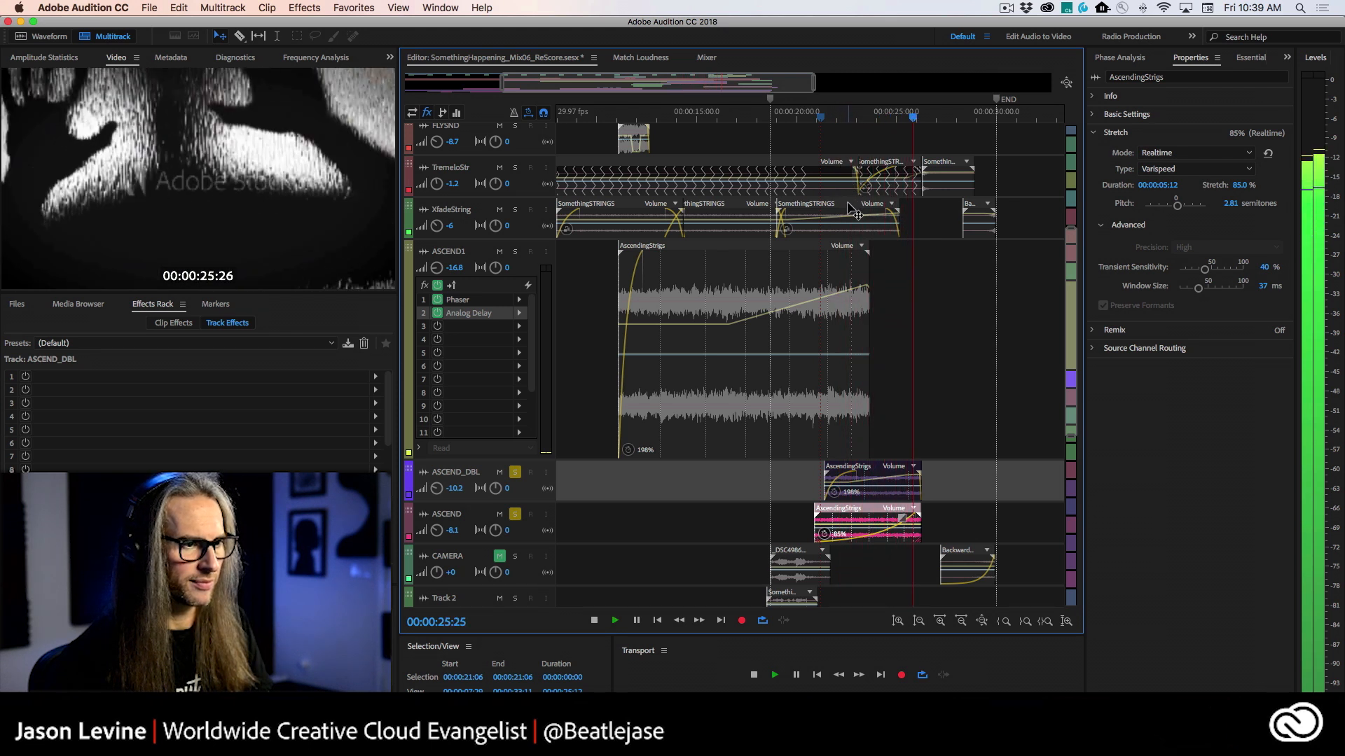
pyautogui.press('space')
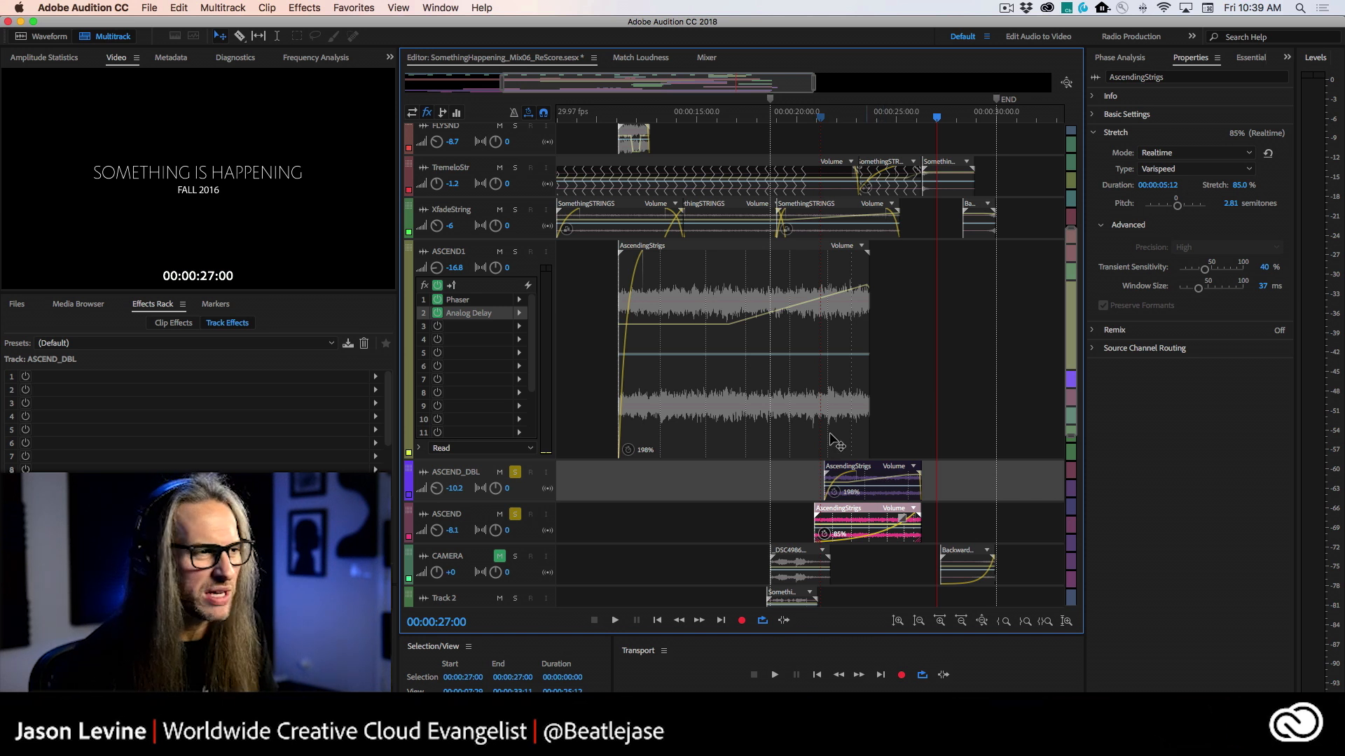
# Step: Add the ASCEND1 track to the solo and play all three ascending string tracks from 00:00:20:00
pyautogui.click(515, 252)
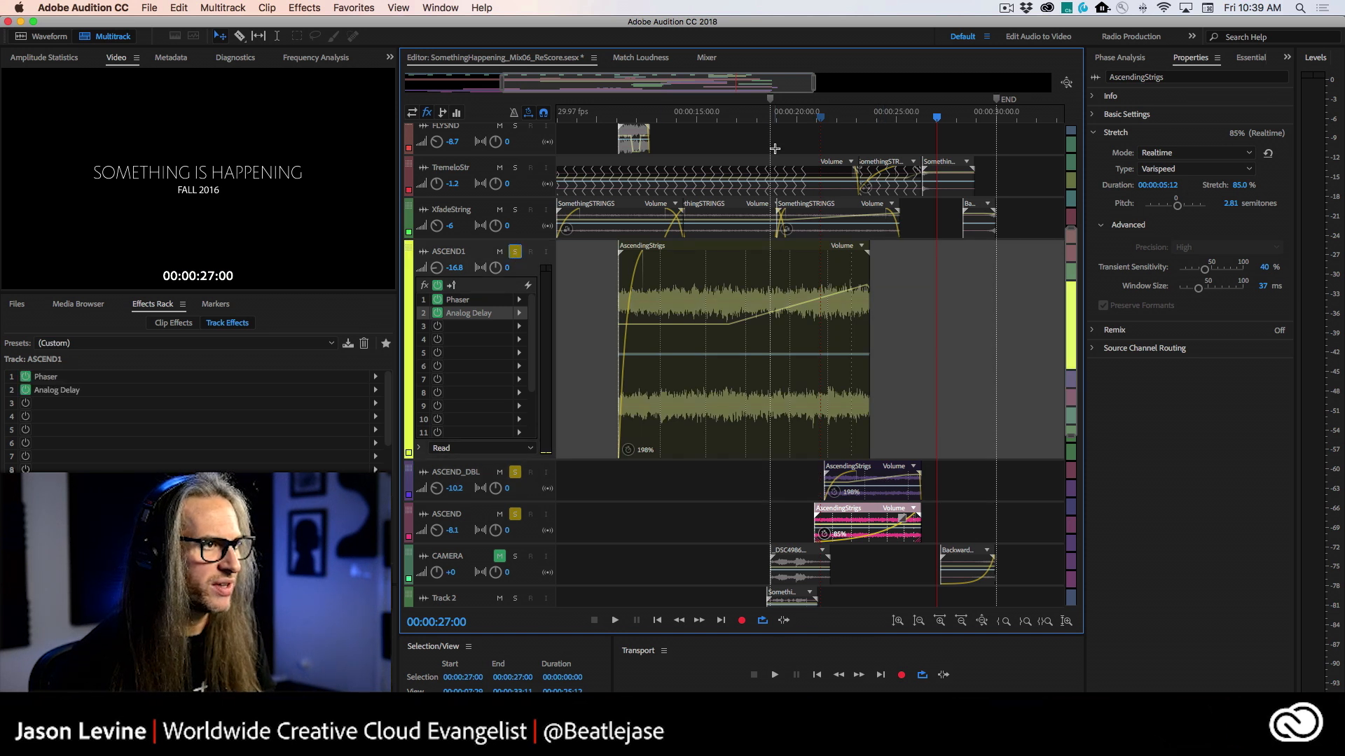
pyautogui.click(796, 121)
pyautogui.press('space')
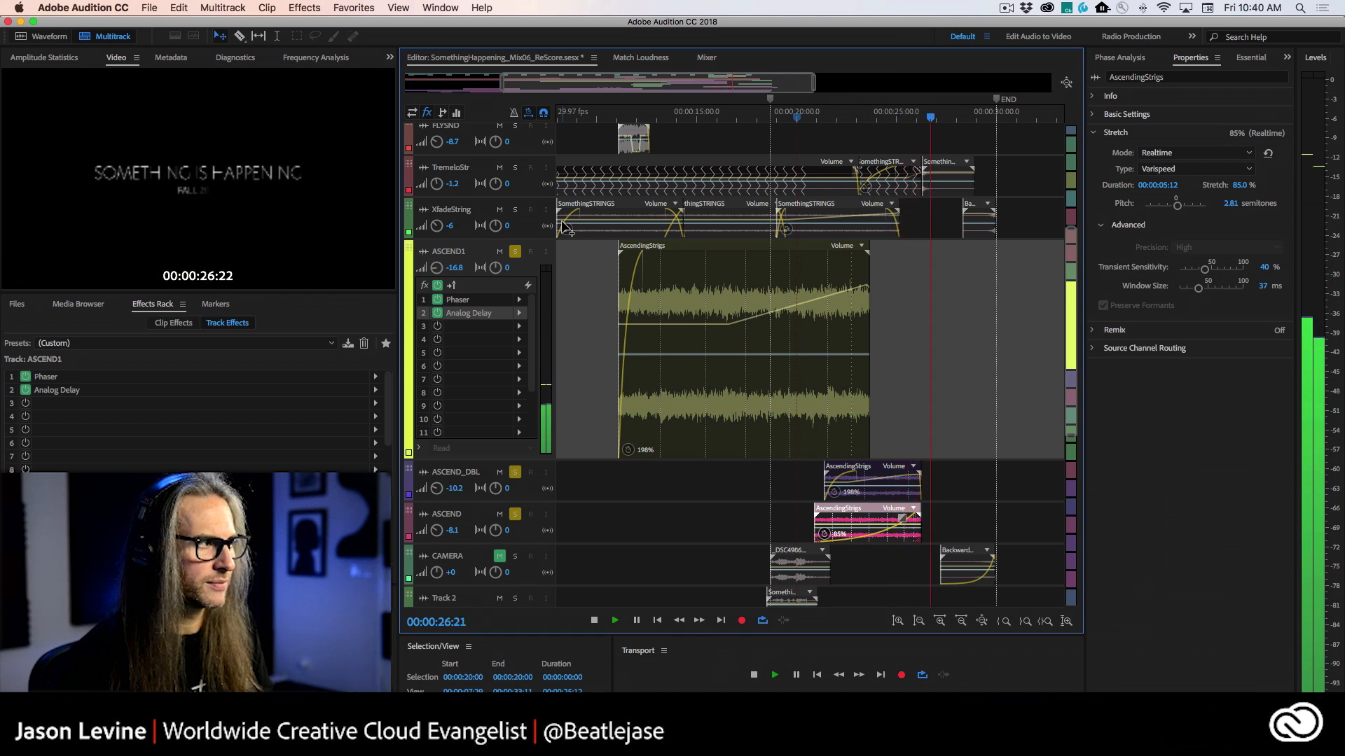
pyautogui.press('space')
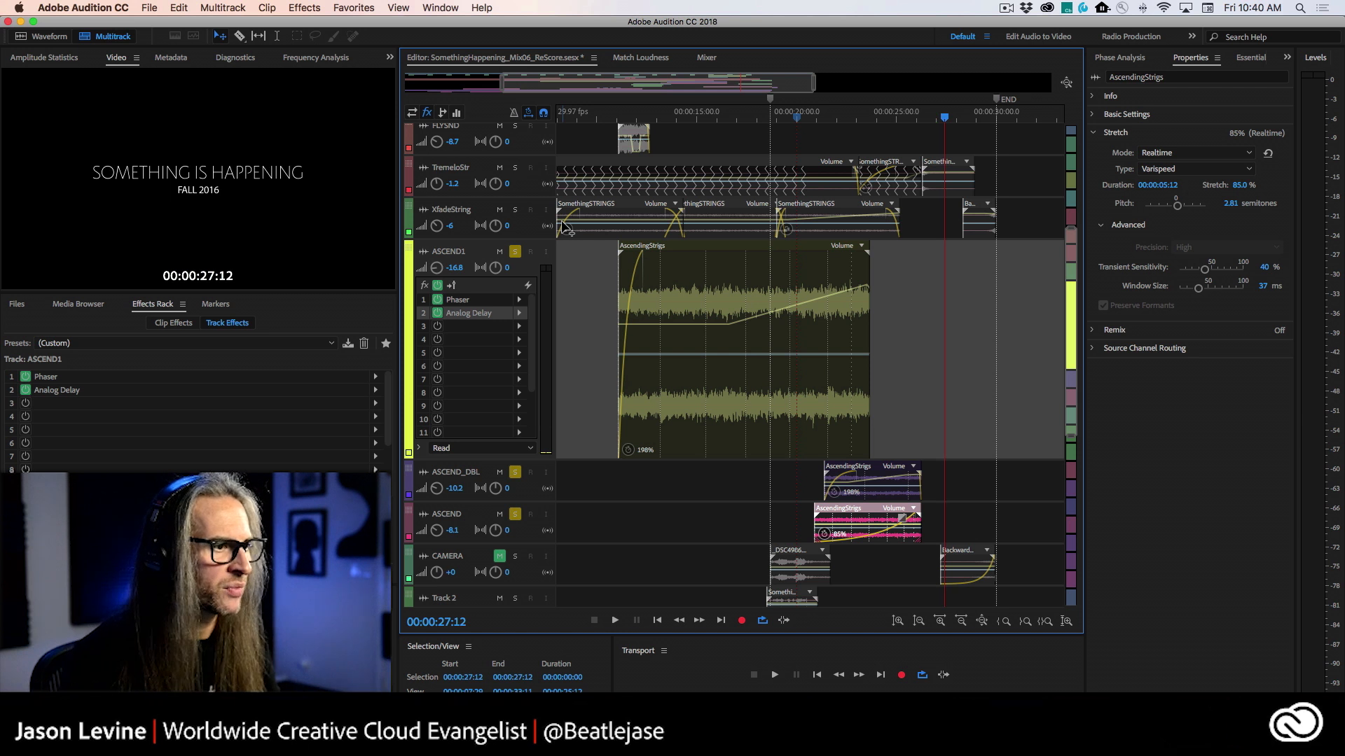
# Step: Shorten the ASCEND1 track until only its Phaser effect slot shows, and make the SCREAM2 track slightly taller
pyautogui.moveTo(516, 462); pyautogui.dragTo(530, 329)
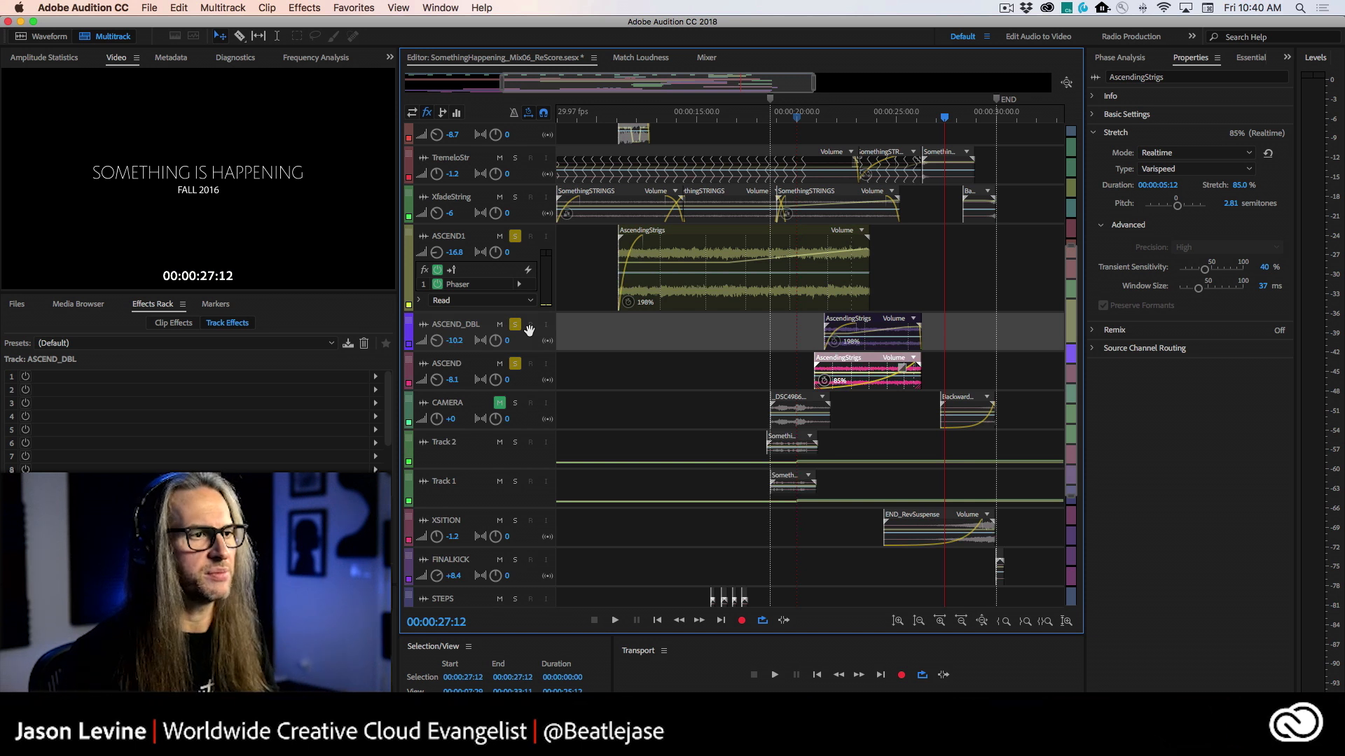
pyautogui.moveTo(1080, 261); pyautogui.dragTo(1077, 105)
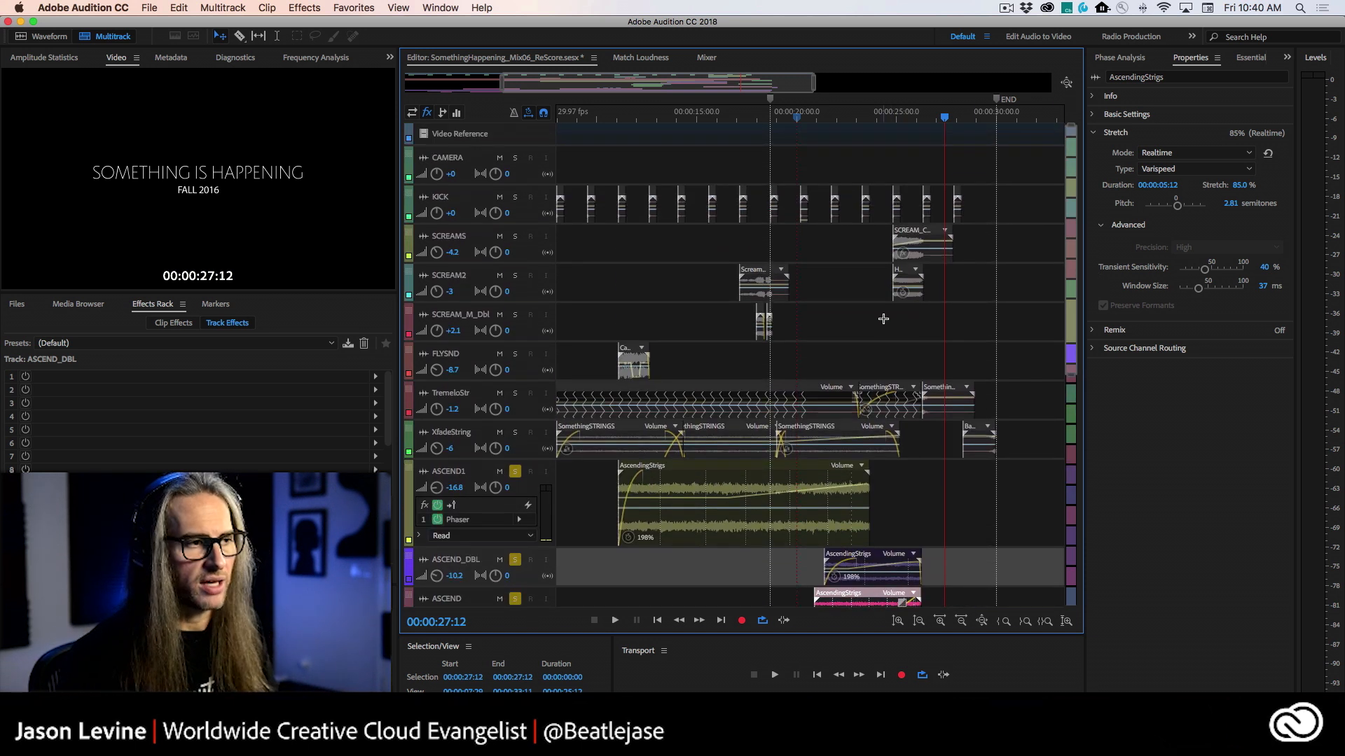
pyautogui.click(475, 300)
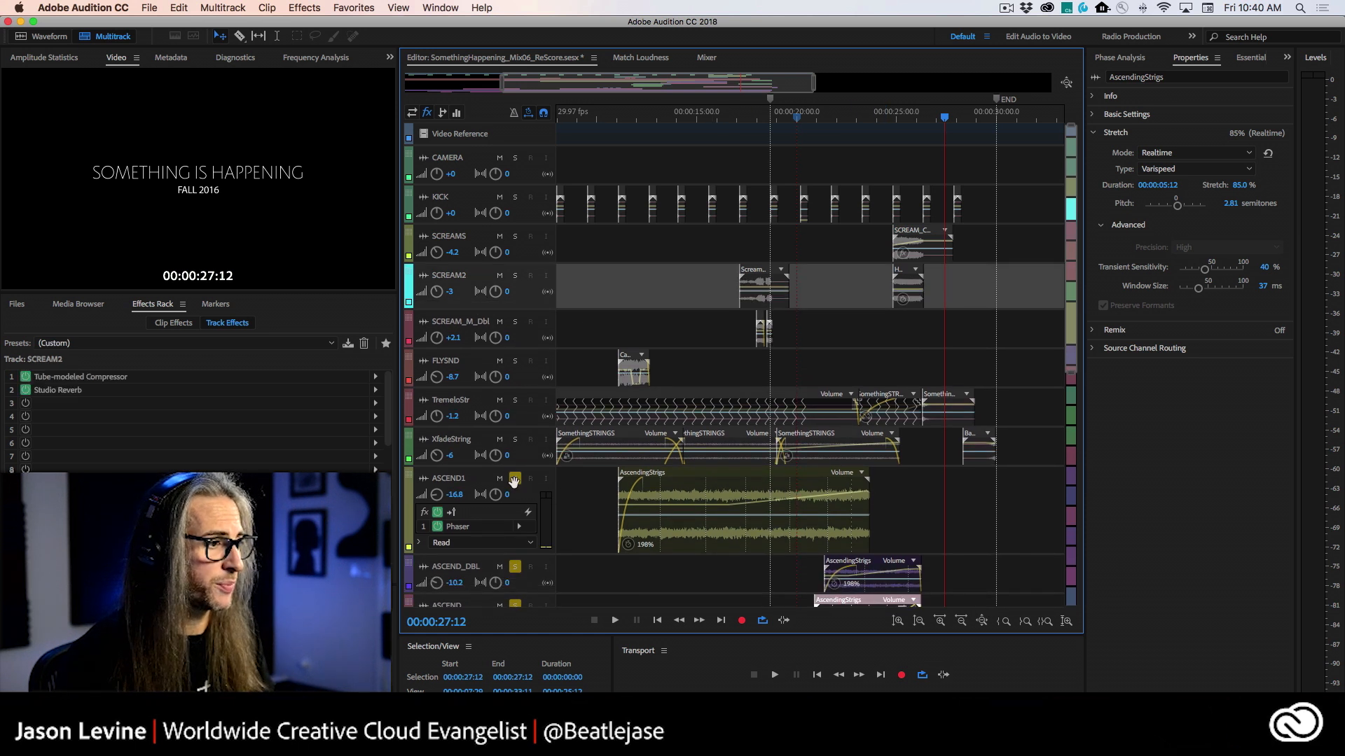
# Step: Turn off solo on the ASCEND1, ASCEND_DBL and ASCEND tracks
pyautogui.click(514, 481)
pyautogui.click(519, 573)
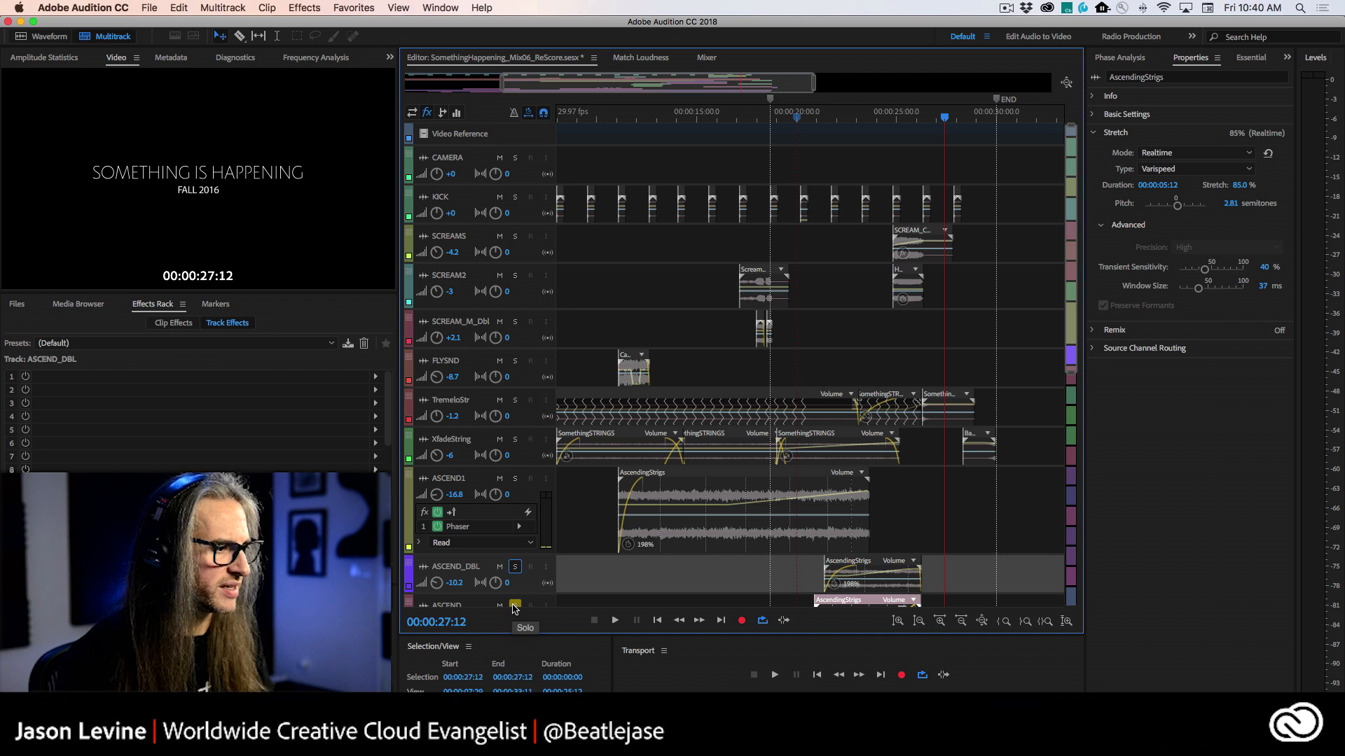
pyautogui.click(516, 610)
pyautogui.click(515, 581)
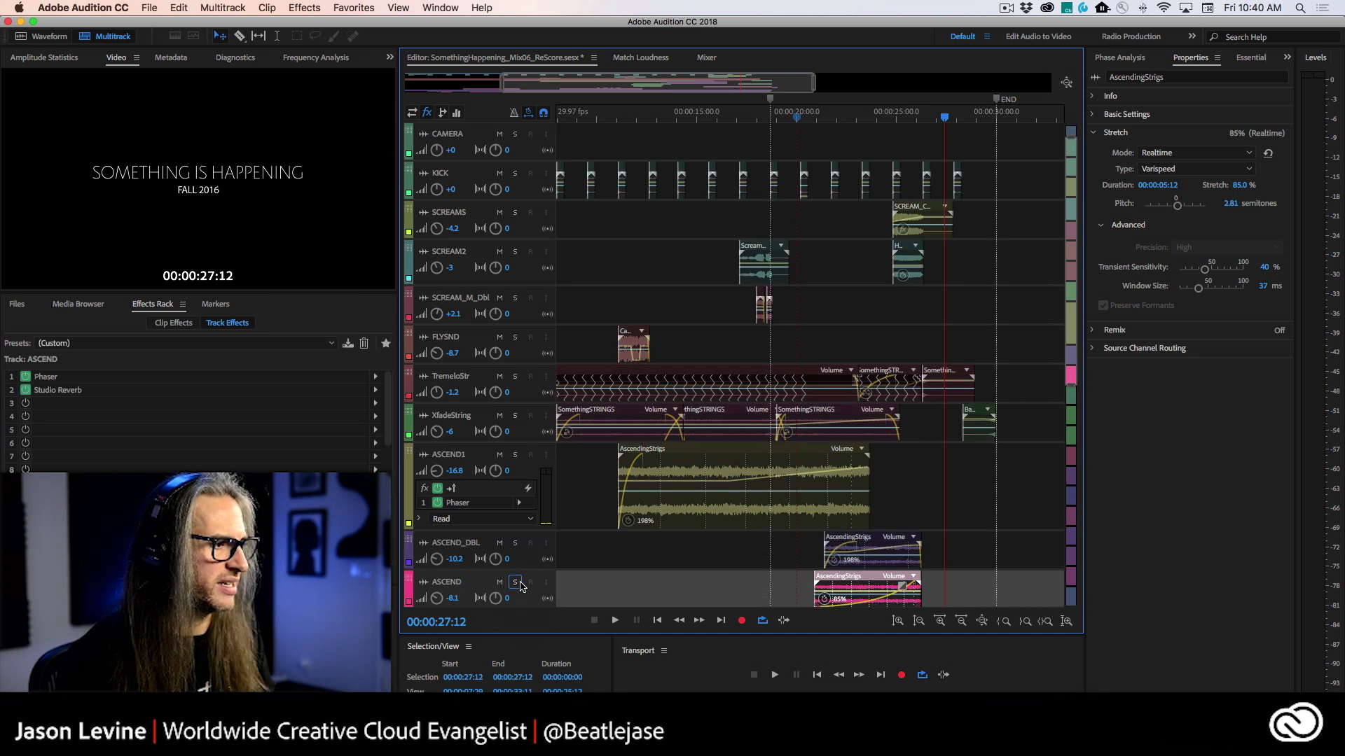
# Step: Reduce the height of all tracks in the multitrack editor and place the playhead at 00:00:20:05
pyautogui.moveTo(1074, 332); pyautogui.dragTo(1077, 425)
pyautogui.scroll(-2, 1076, 425)
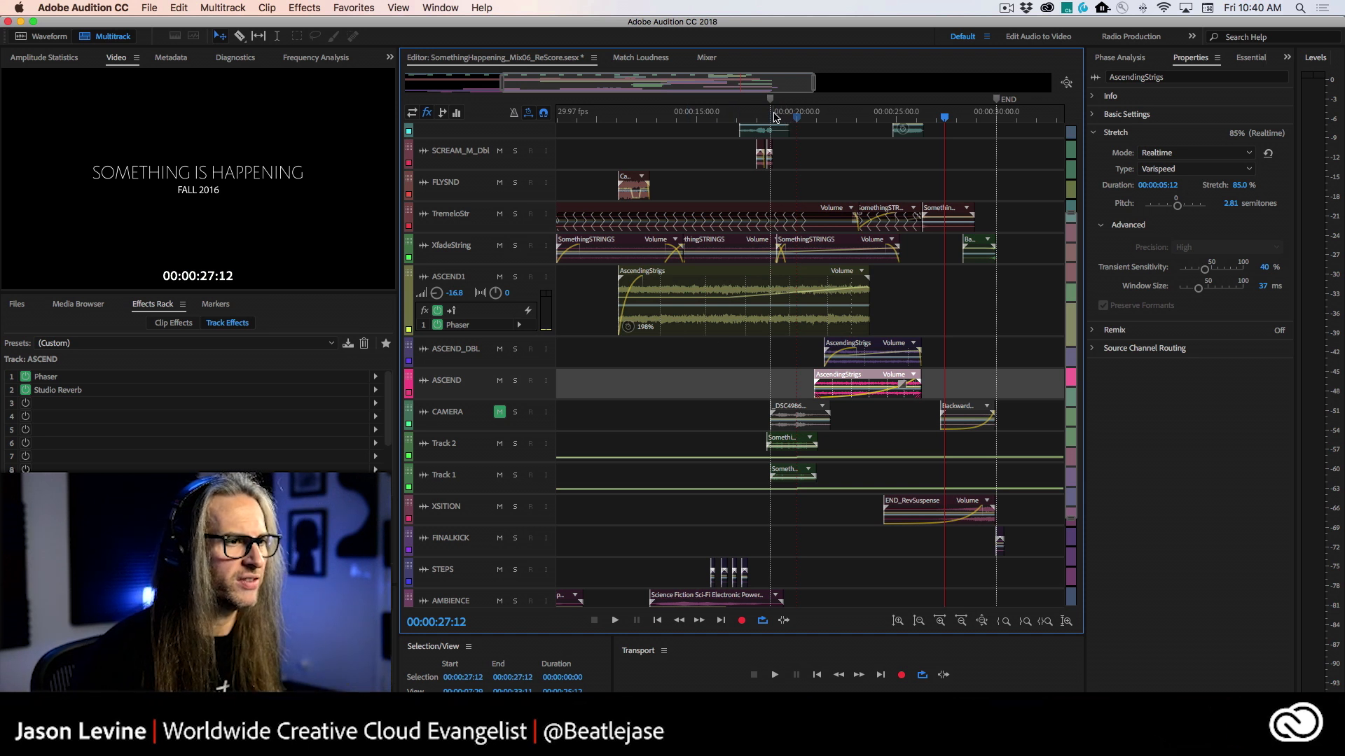
pyautogui.click(800, 115)
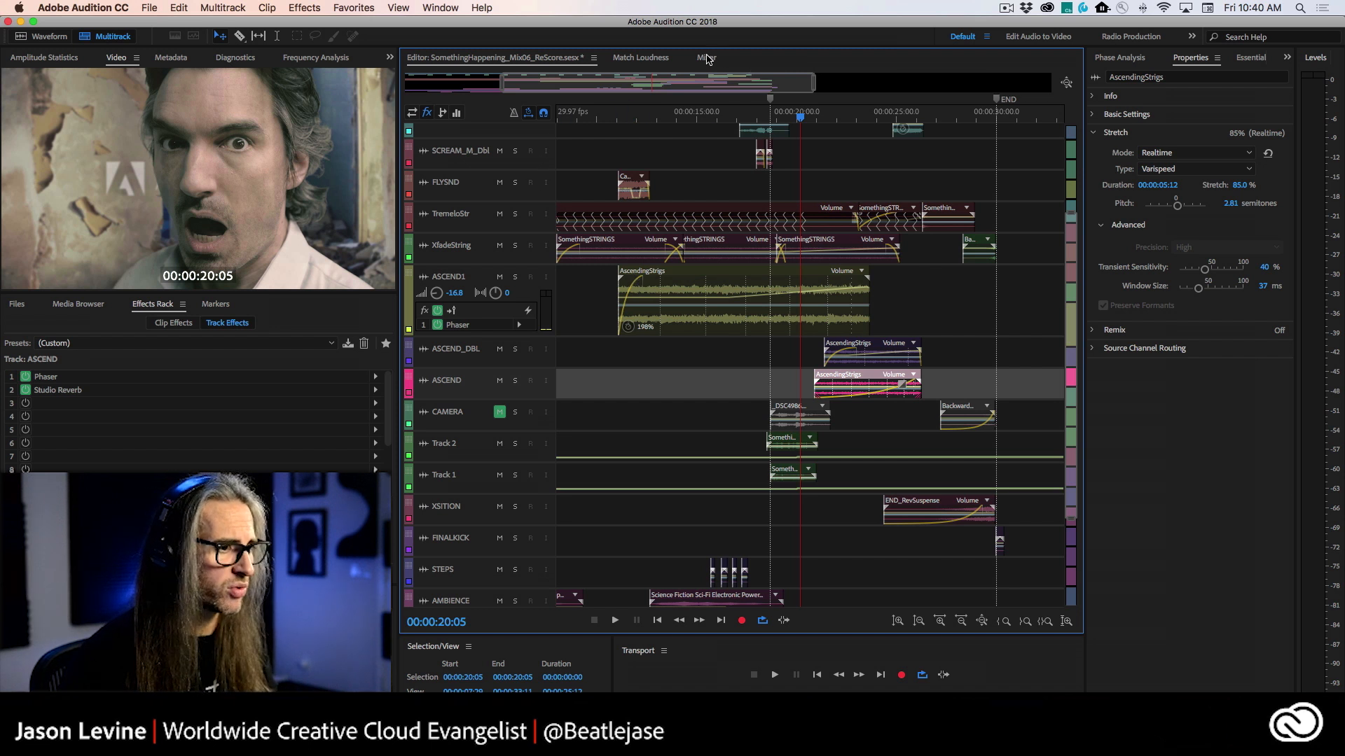
# Step: Examine the ascending string tracks' channel strips in the Mixer and return to the multitrack editor
pyautogui.click(707, 58)
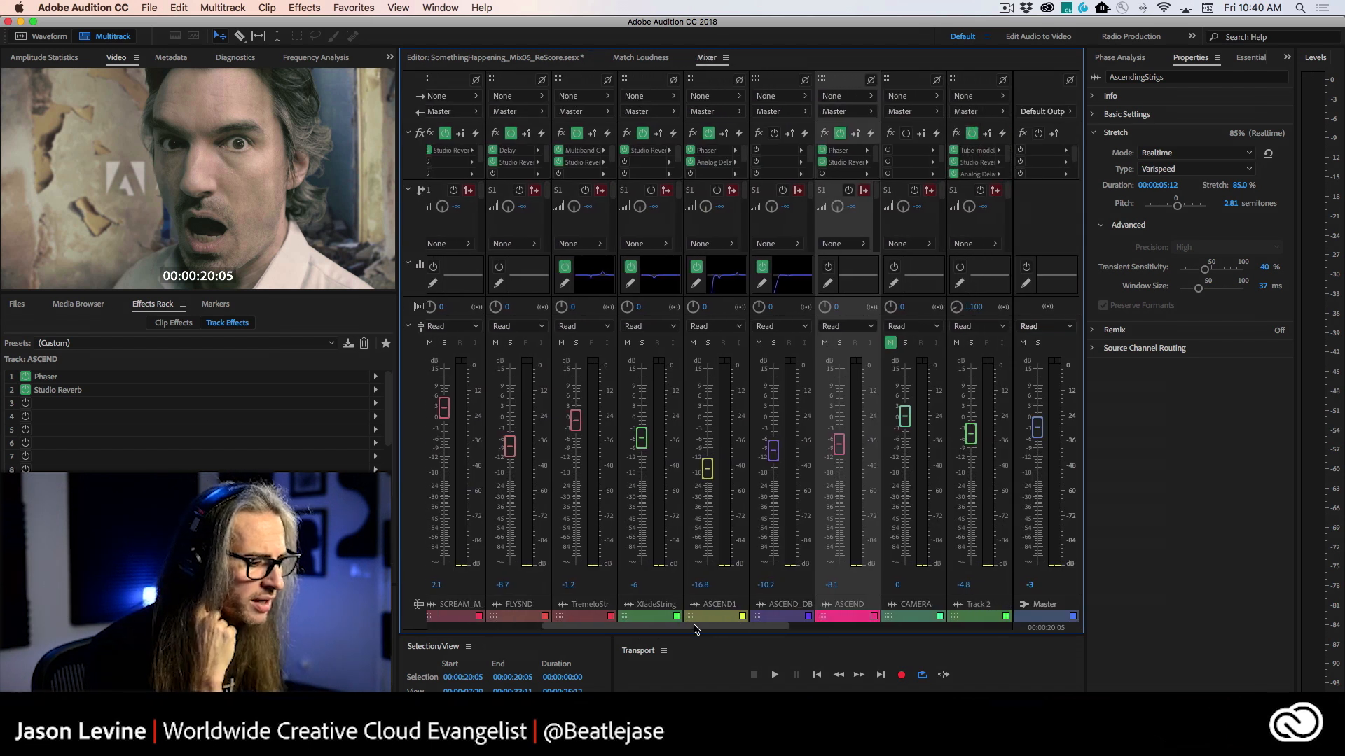
pyautogui.moveTo(694, 628); pyautogui.dragTo(703, 629)
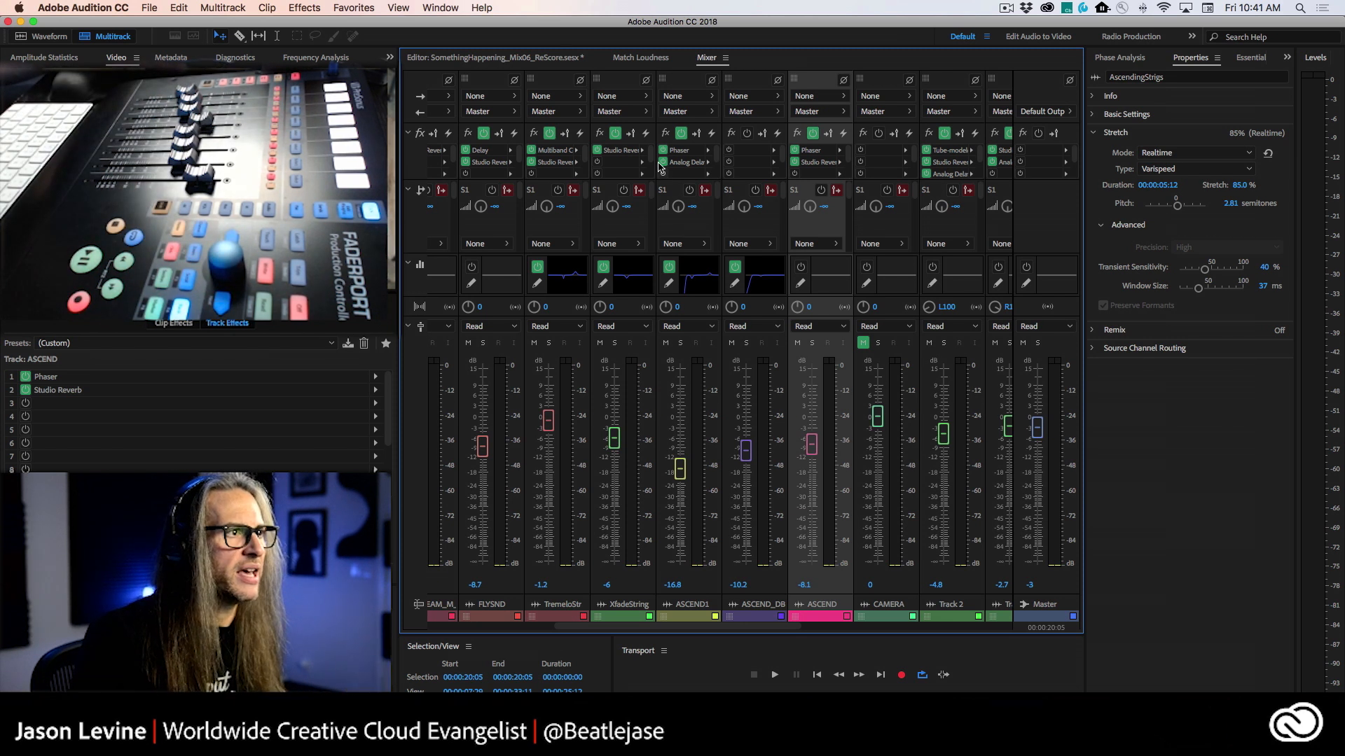
pyautogui.click(541, 58)
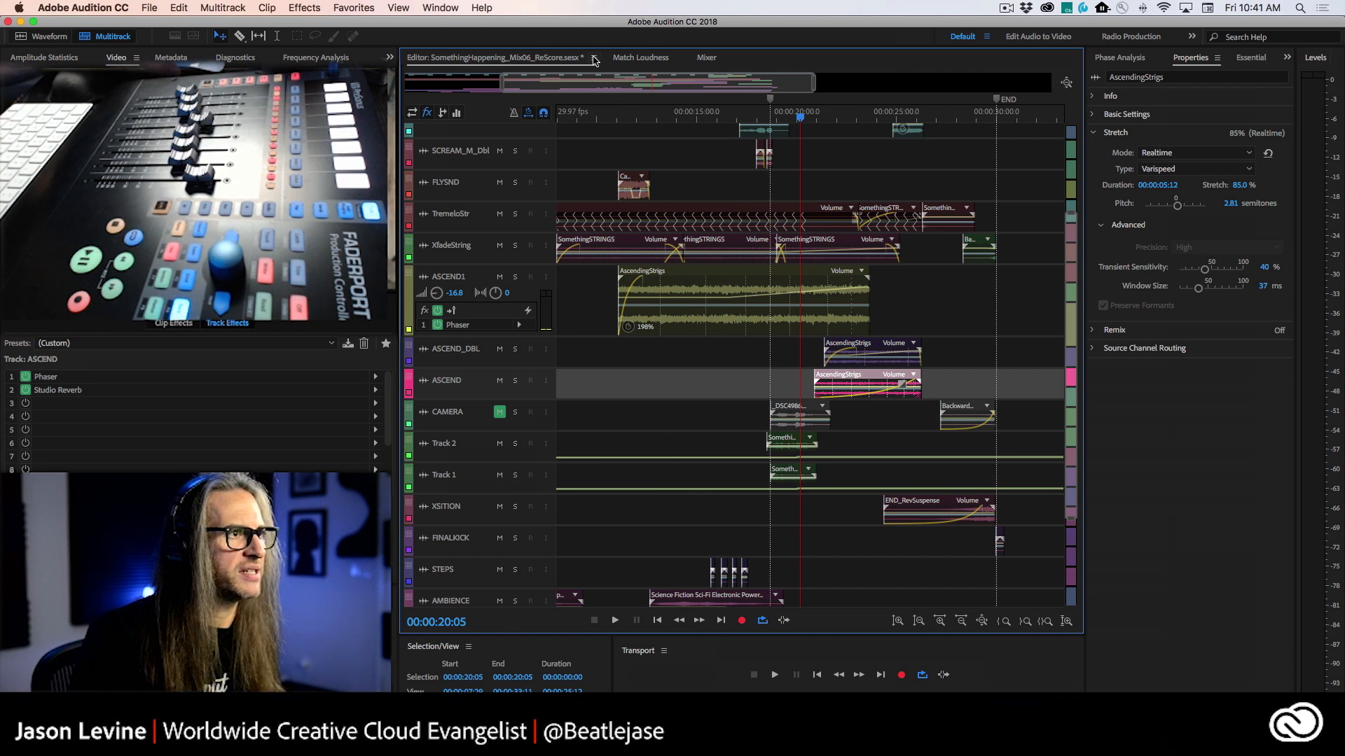
# Step: Dock the multitrack editor side by side with the Mixer, showing the ASCEND1, ASCEND_DBL and ASCEND strips
pyautogui.click(594, 58)
pyautogui.press('Escape')
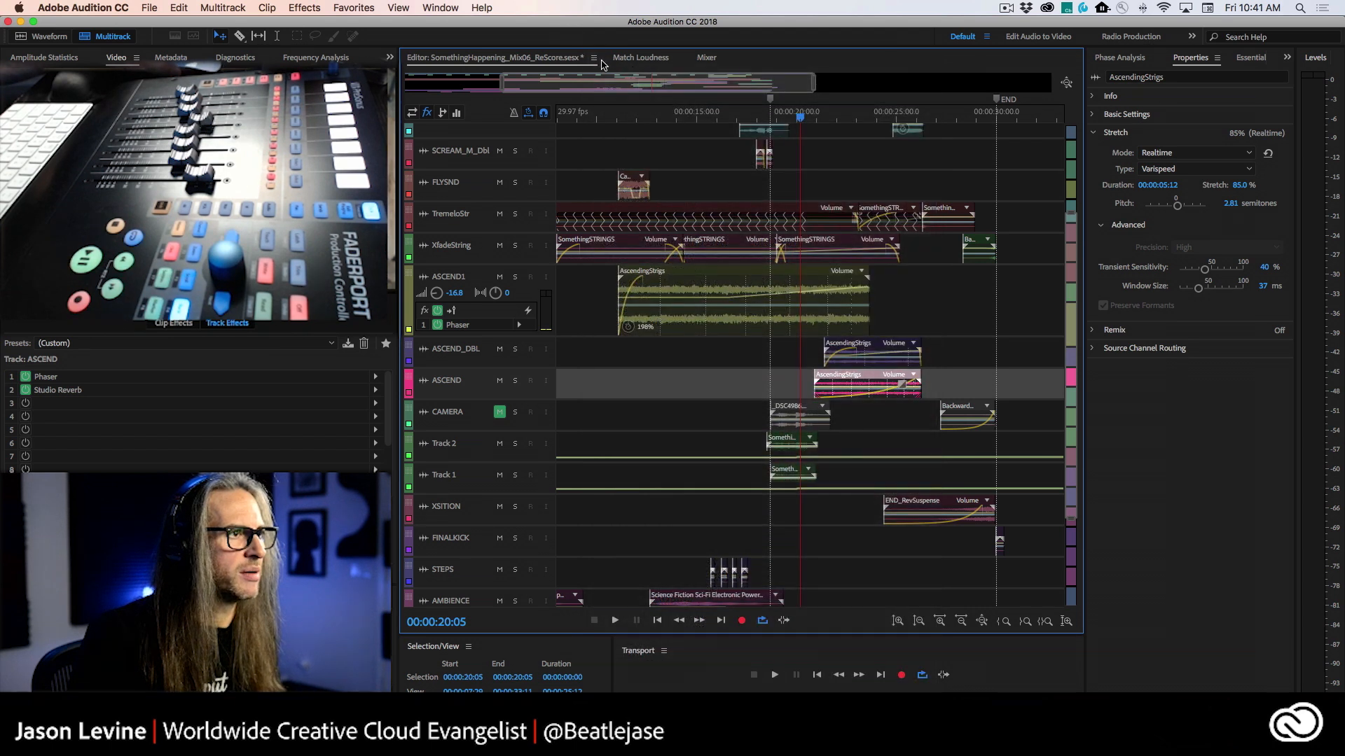
pyautogui.click(595, 59)
pyautogui.click(549, 4)
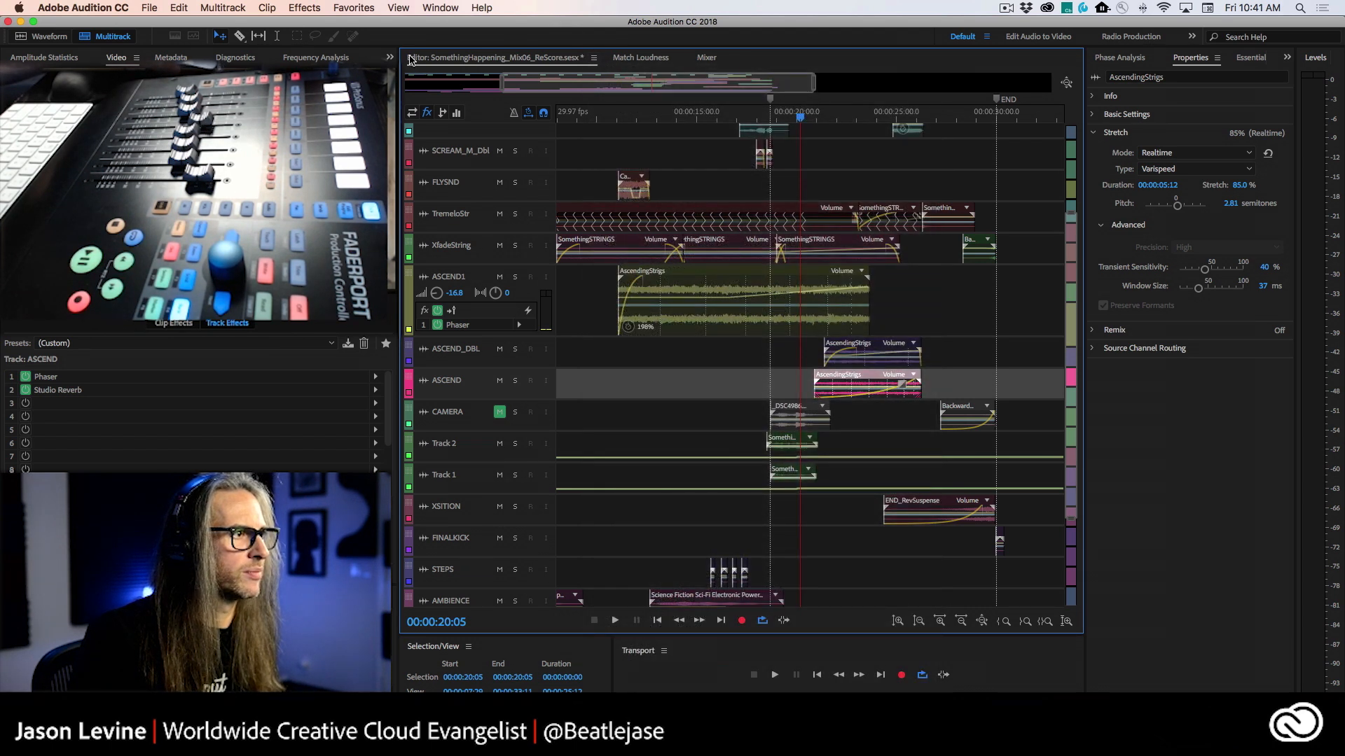
pyautogui.moveTo(410, 59); pyautogui.dragTo(681, 279)
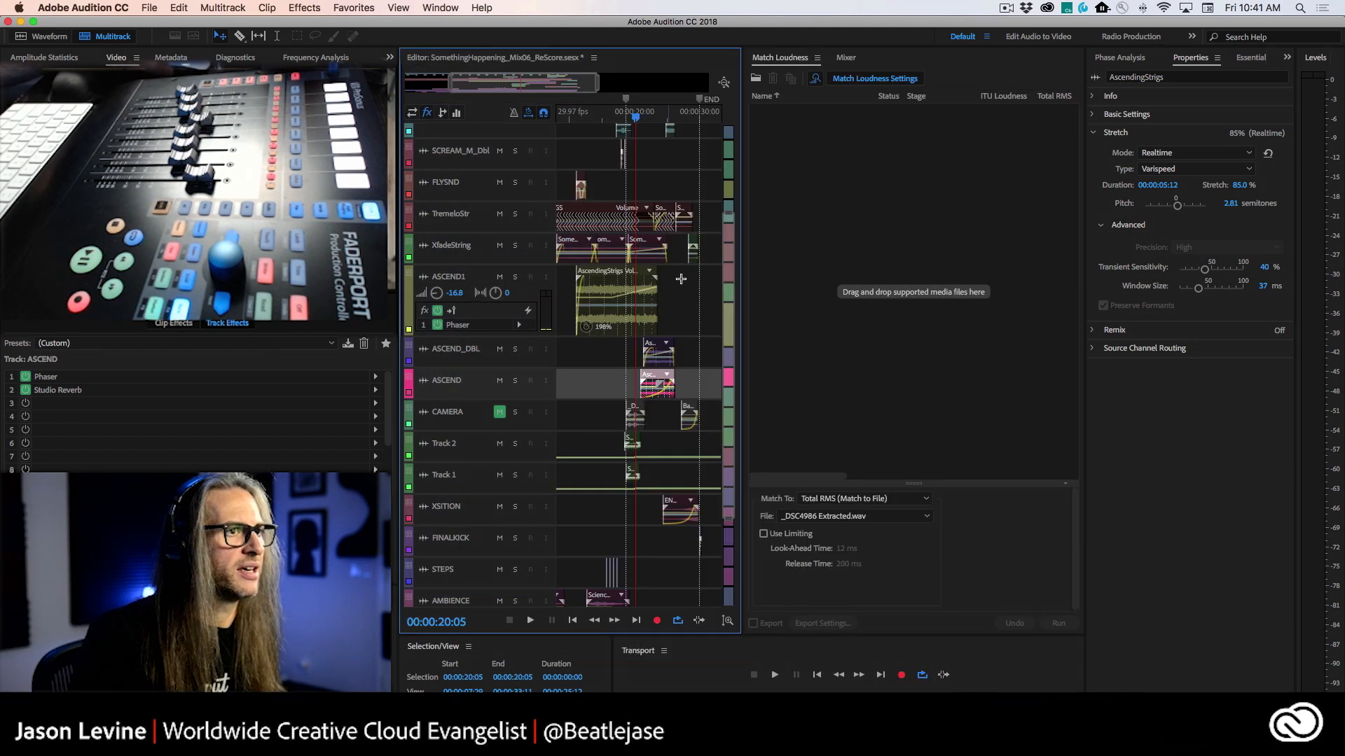
pyautogui.click(845, 58)
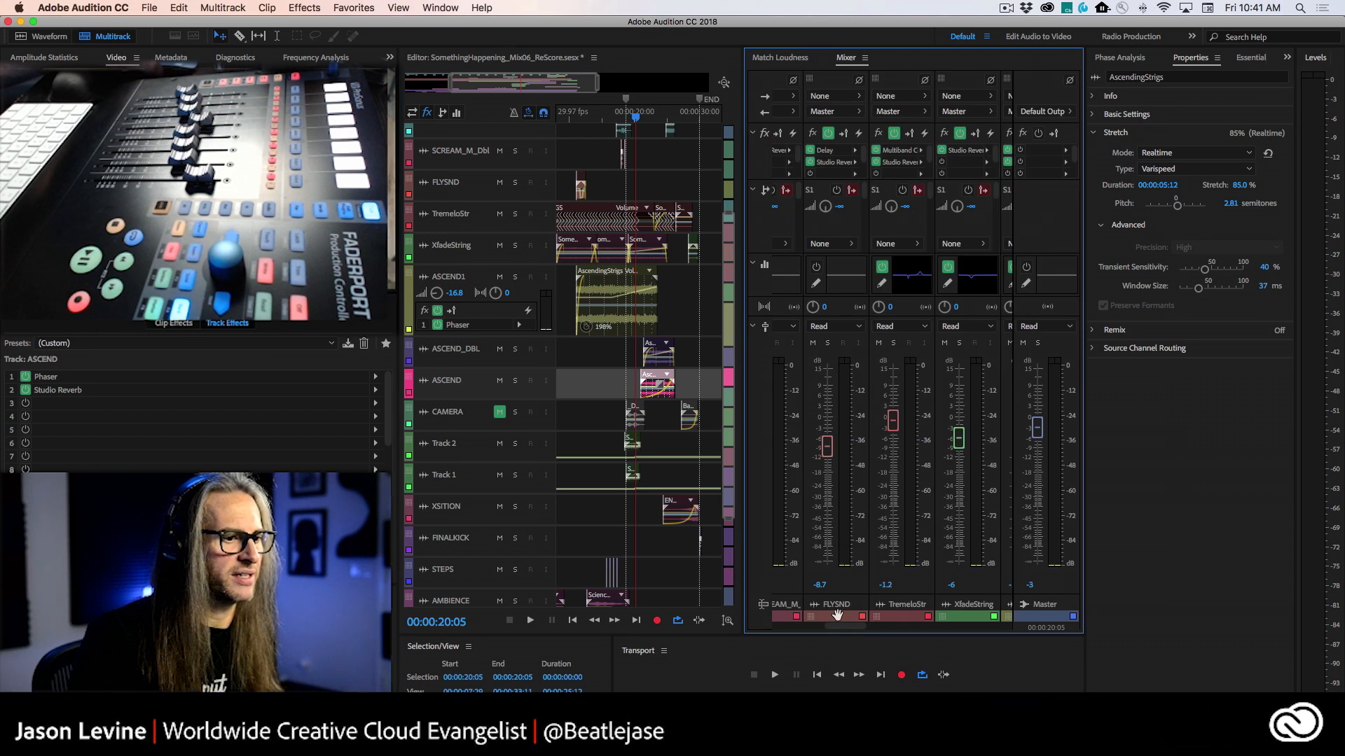
pyautogui.moveTo(844, 625); pyautogui.dragTo(876, 632)
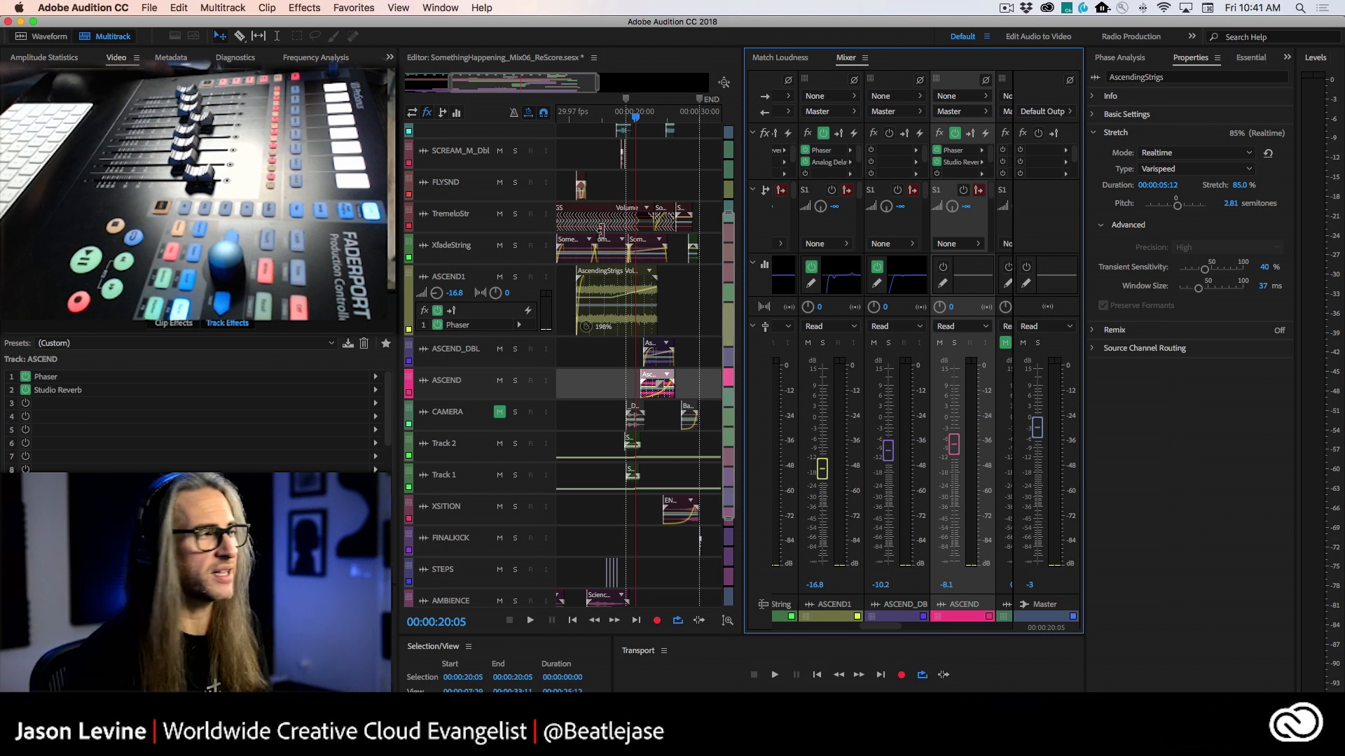
# Step: Open the Control Surface preferences, move the dialog clear of the editor, and select the HUI device
pyautogui.click(83, 8)
pyautogui.moveTo(73, 47)
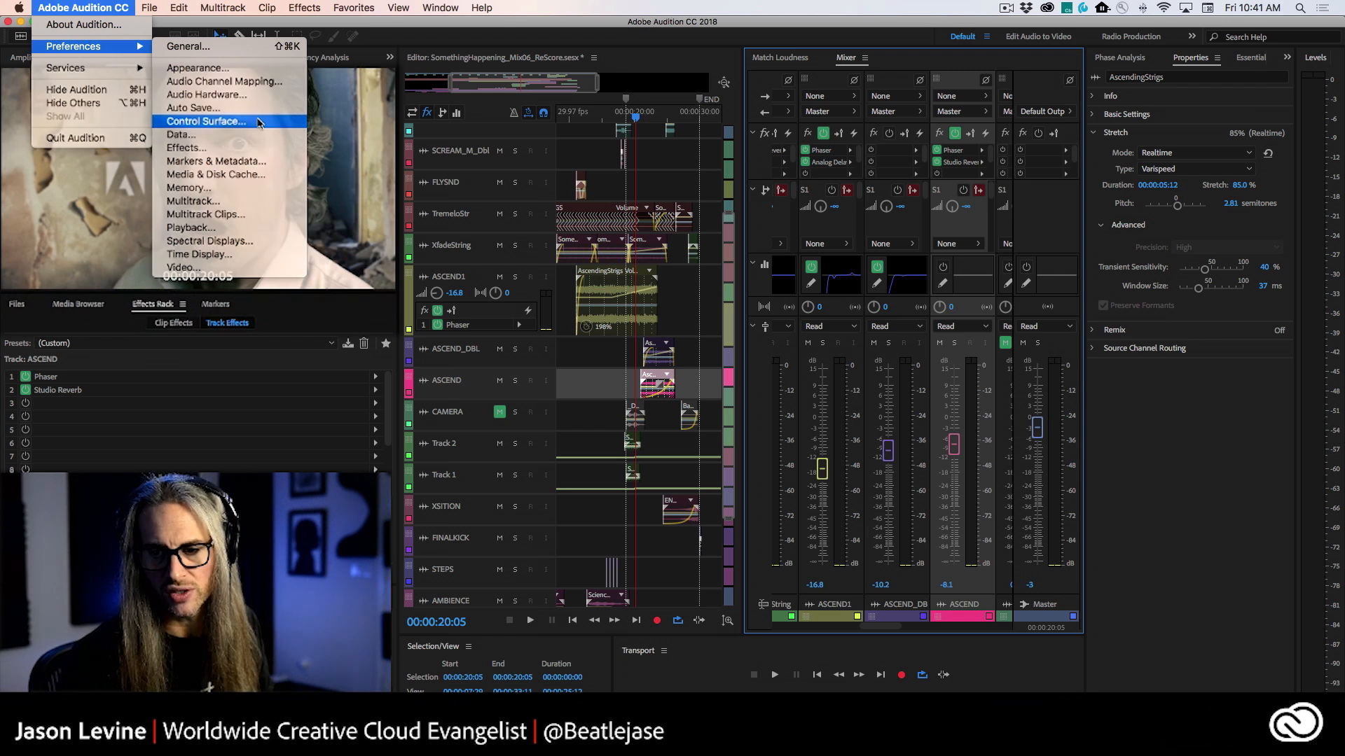
pyautogui.click(258, 123)
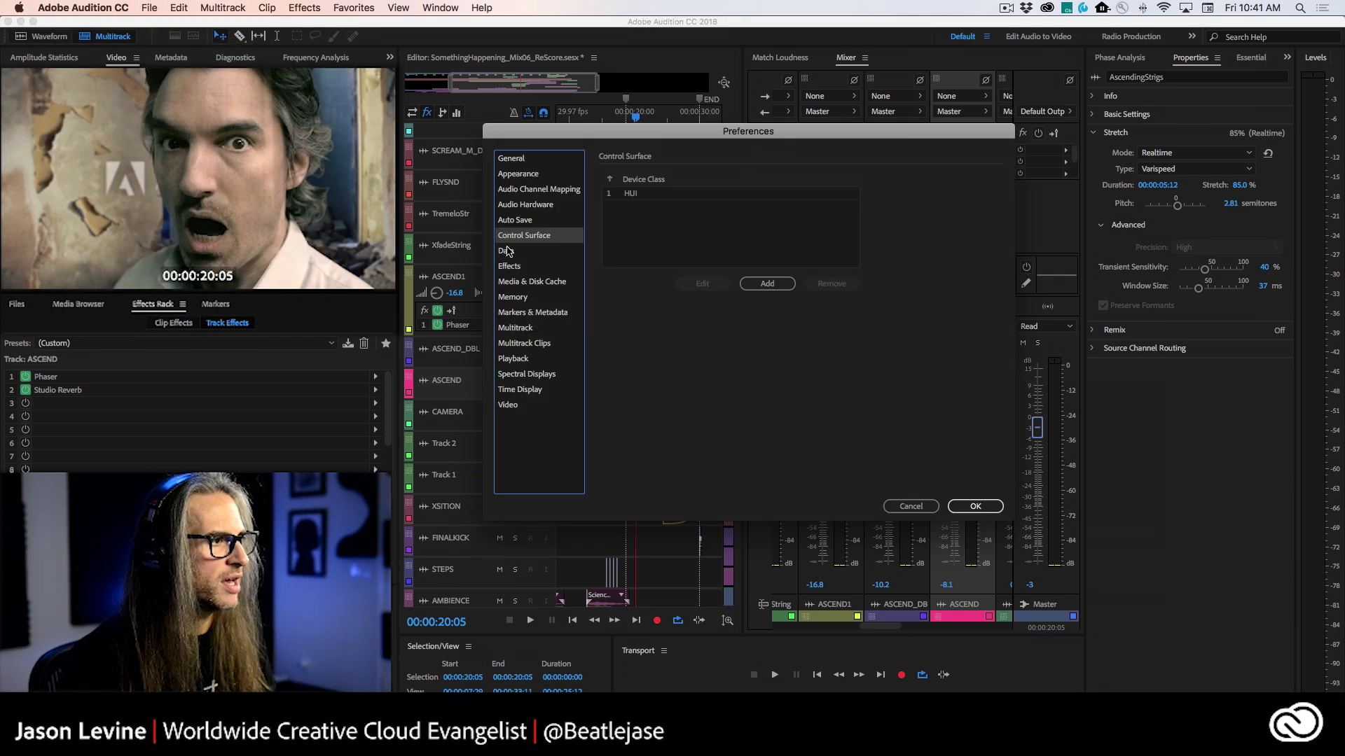
pyautogui.moveTo(673, 130); pyautogui.dragTo(802, 120)
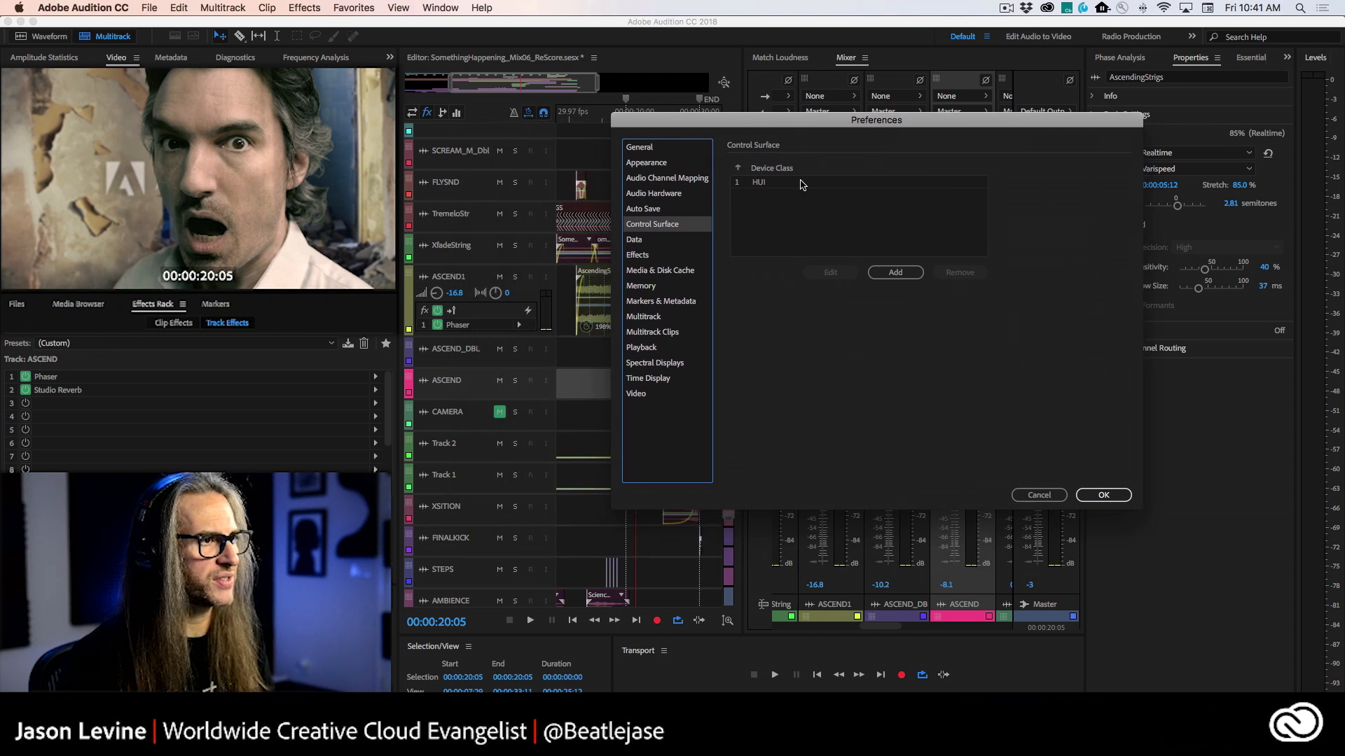
pyautogui.click(757, 185)
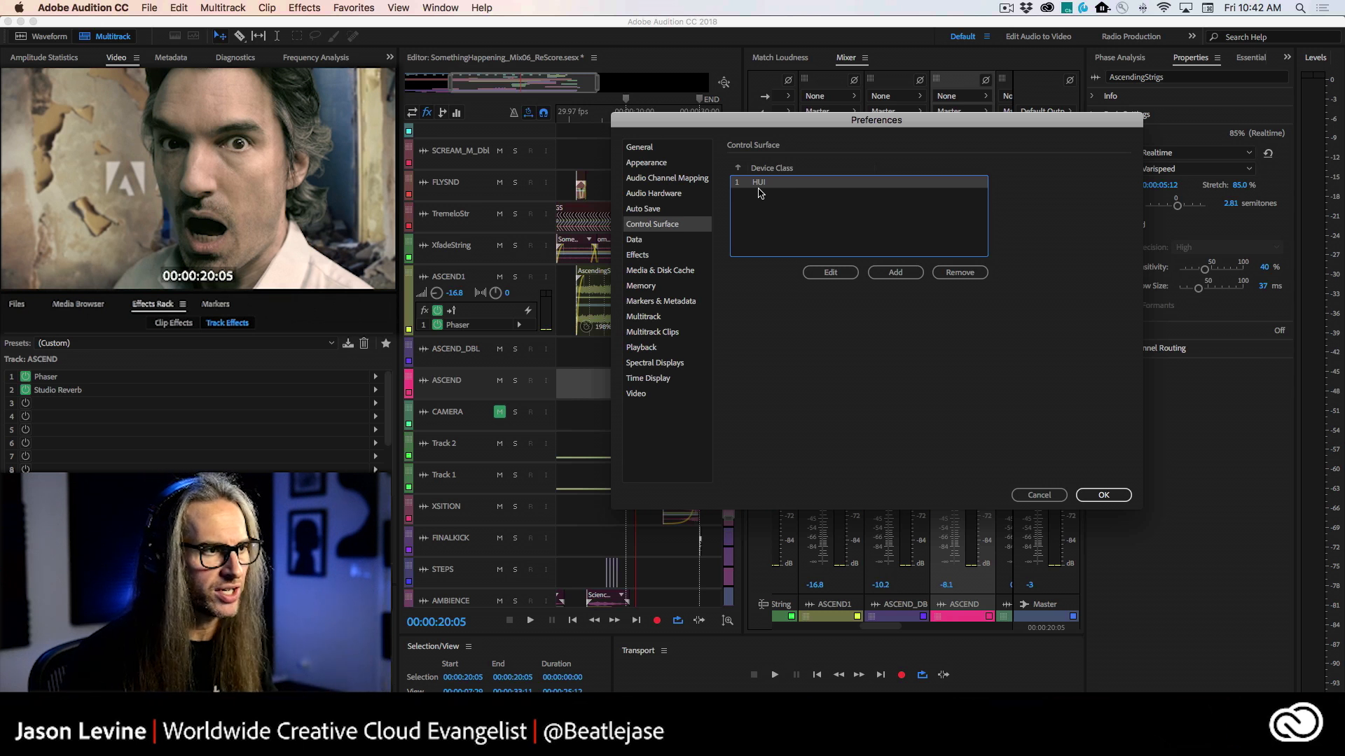
# Step: Review the device classes offered when adding a control surface, and leave the preferences without adding one
pyautogui.click(903, 274)
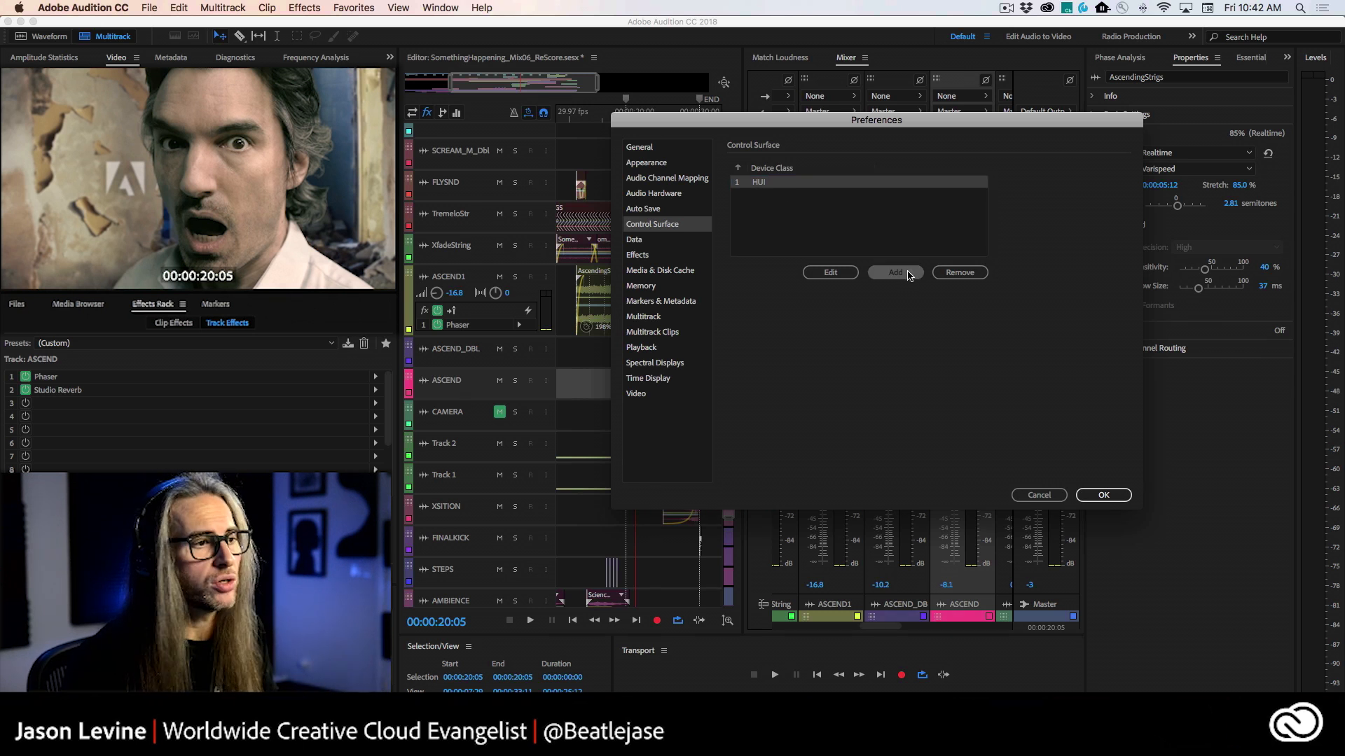
pyautogui.click(981, 283)
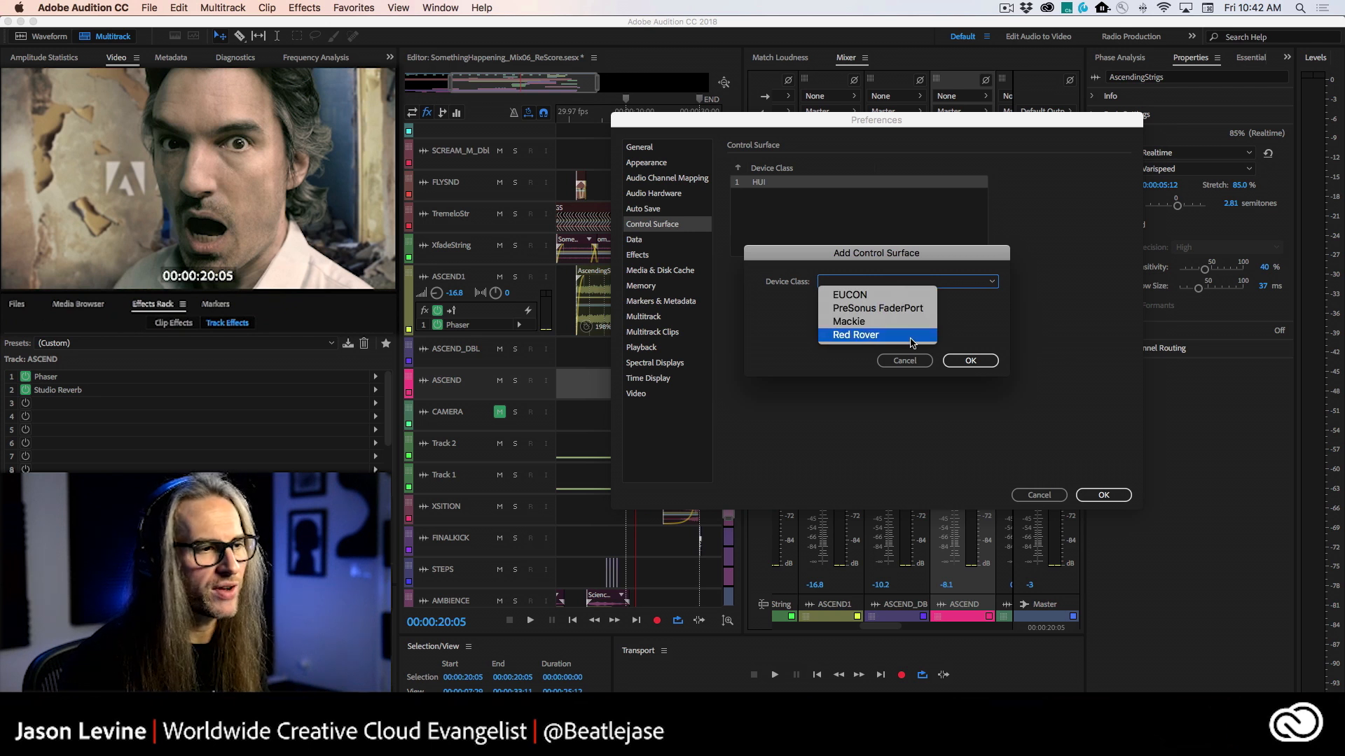
pyautogui.click(896, 361)
pyautogui.click(897, 362)
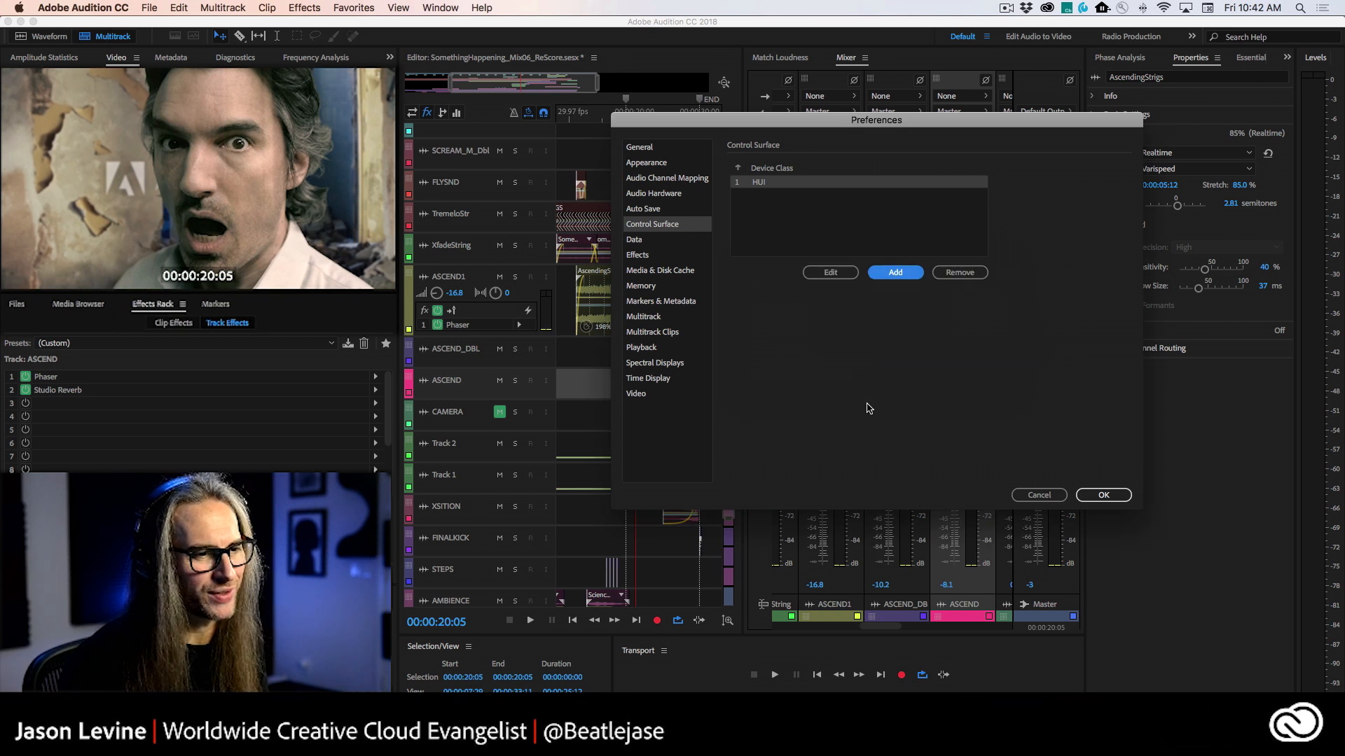
pyautogui.click(1039, 492)
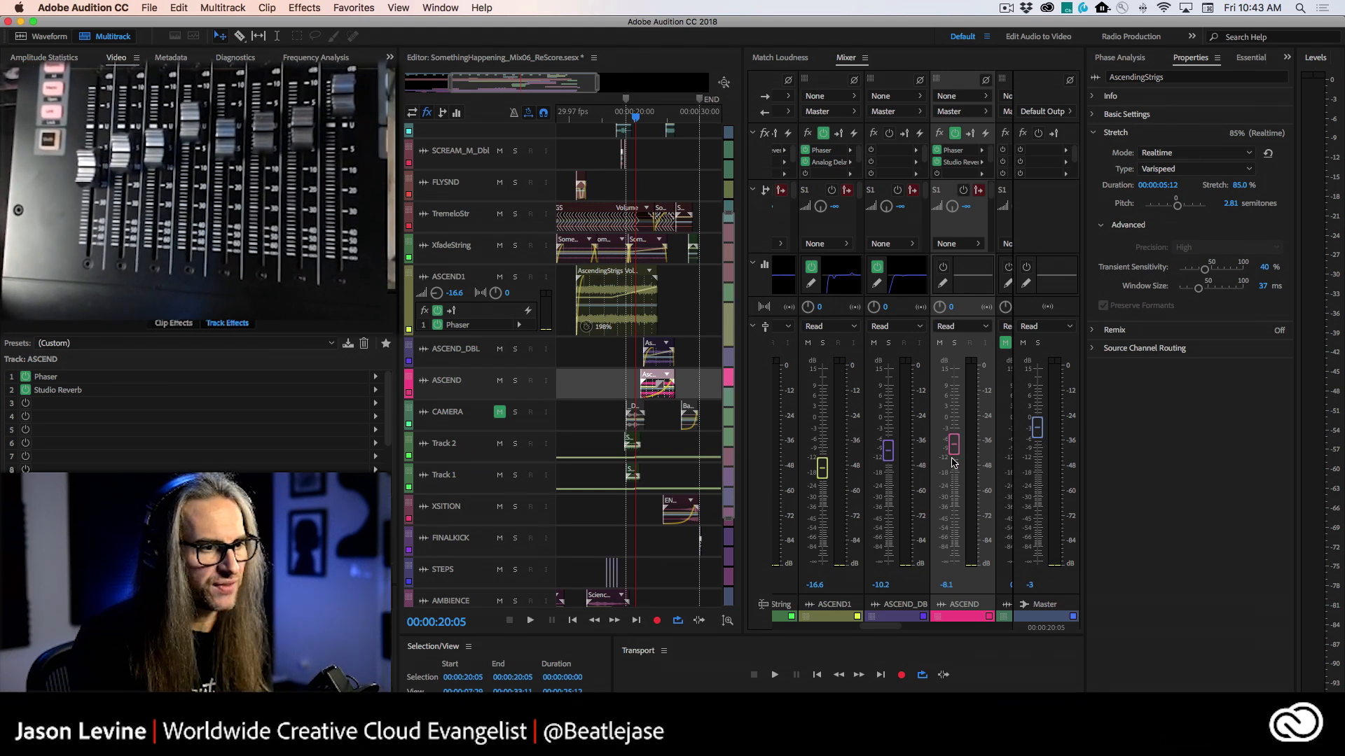
# Step: Set the automation mode of the ASCEND1, ASCEND_DBL and ASCEND tracks to Write
pyautogui.moveTo(954, 451)
pyautogui.mouseDown()
pyautogui.moveTo(954, 412)
pyautogui.moveTo(953, 518)
pyautogui.moveTo(956, 401)
pyautogui.moveTo(957, 440)
pyautogui.mouseUp()
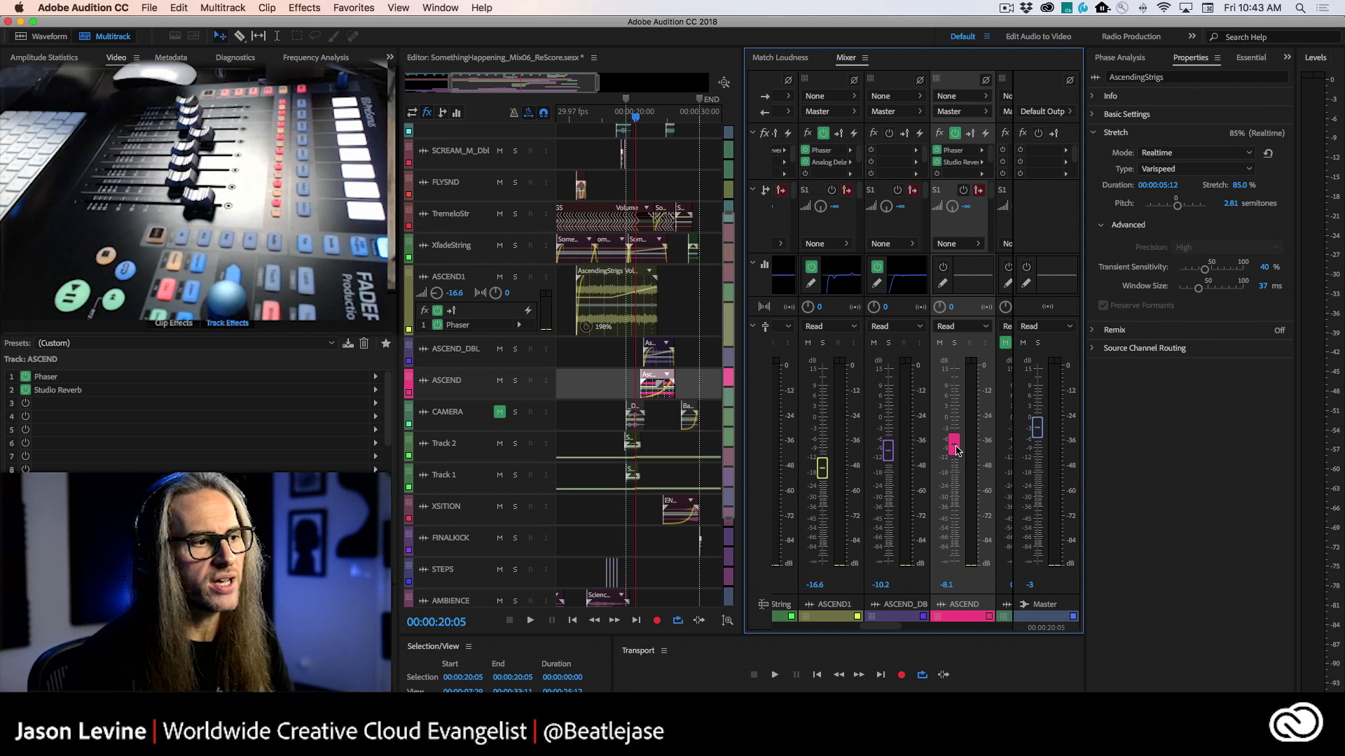
pyautogui.click(853, 327)
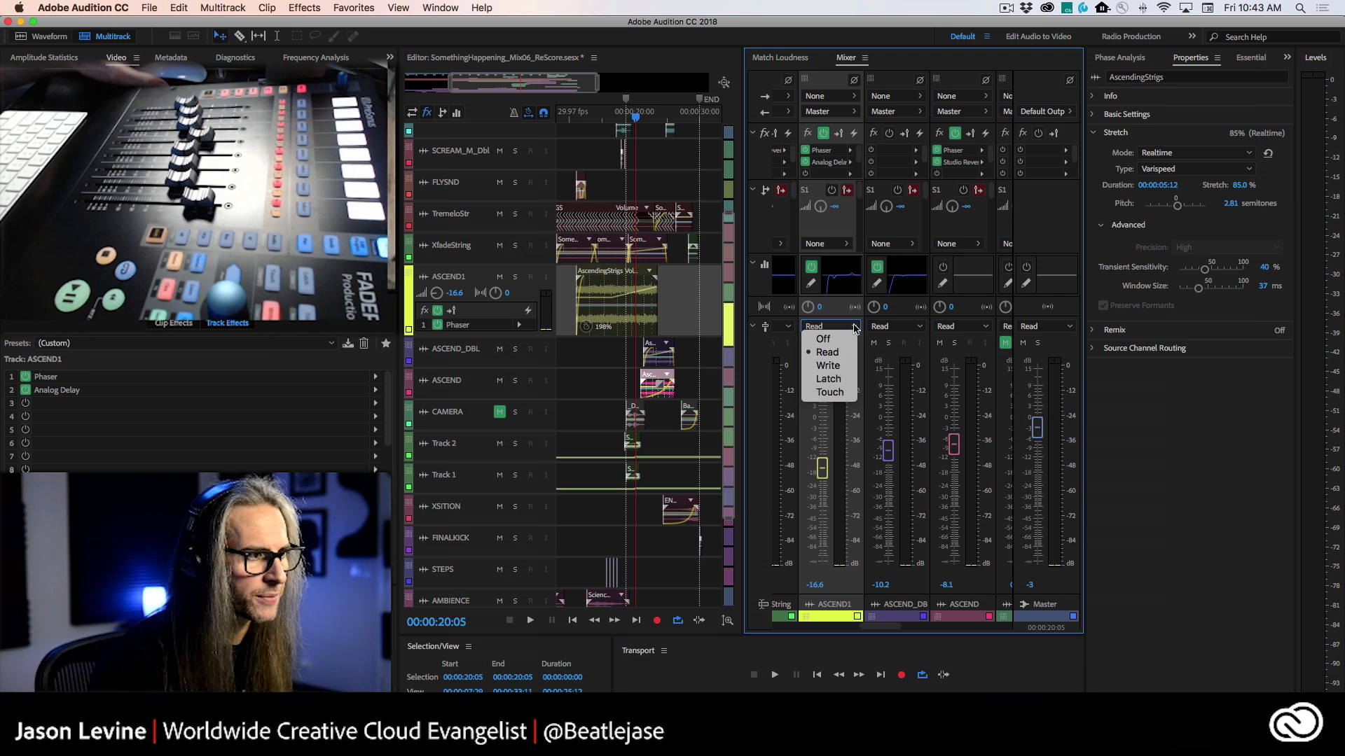
pyautogui.click(842, 366)
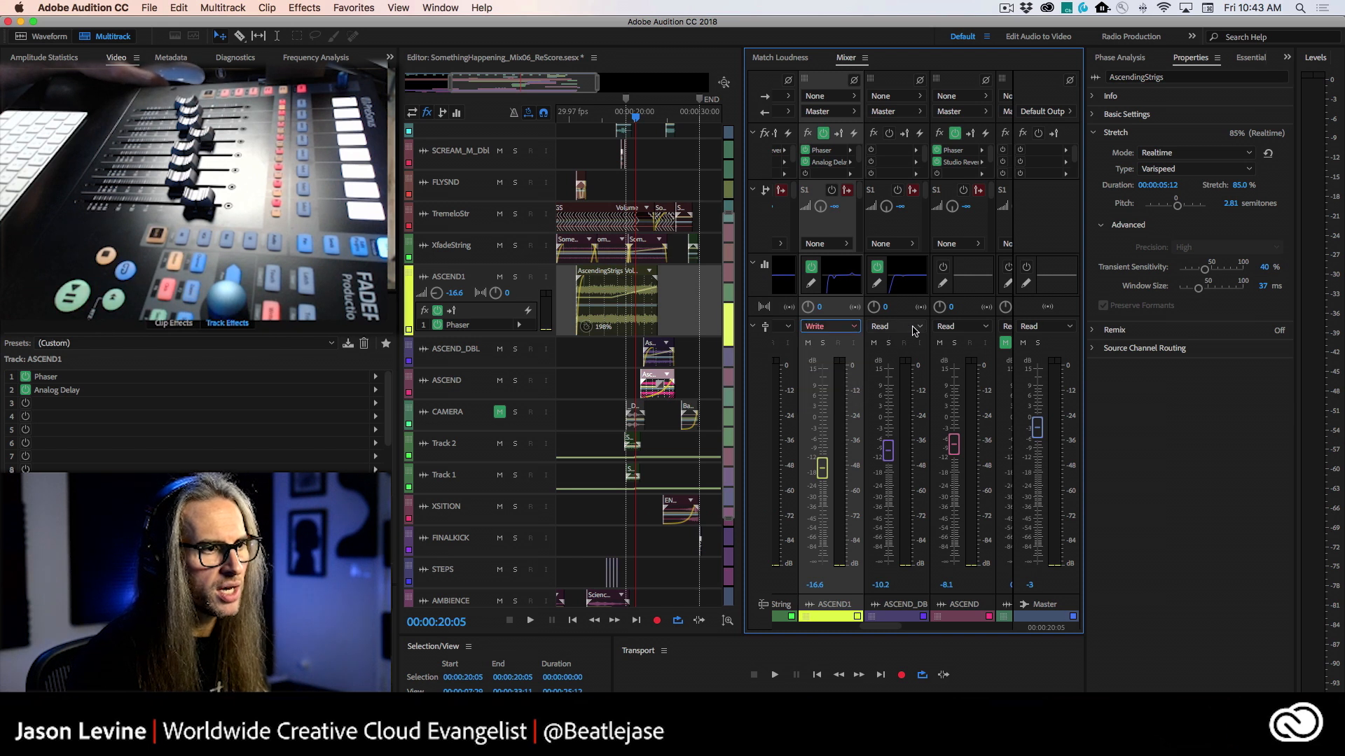
pyautogui.click(910, 326)
pyautogui.click(958, 326)
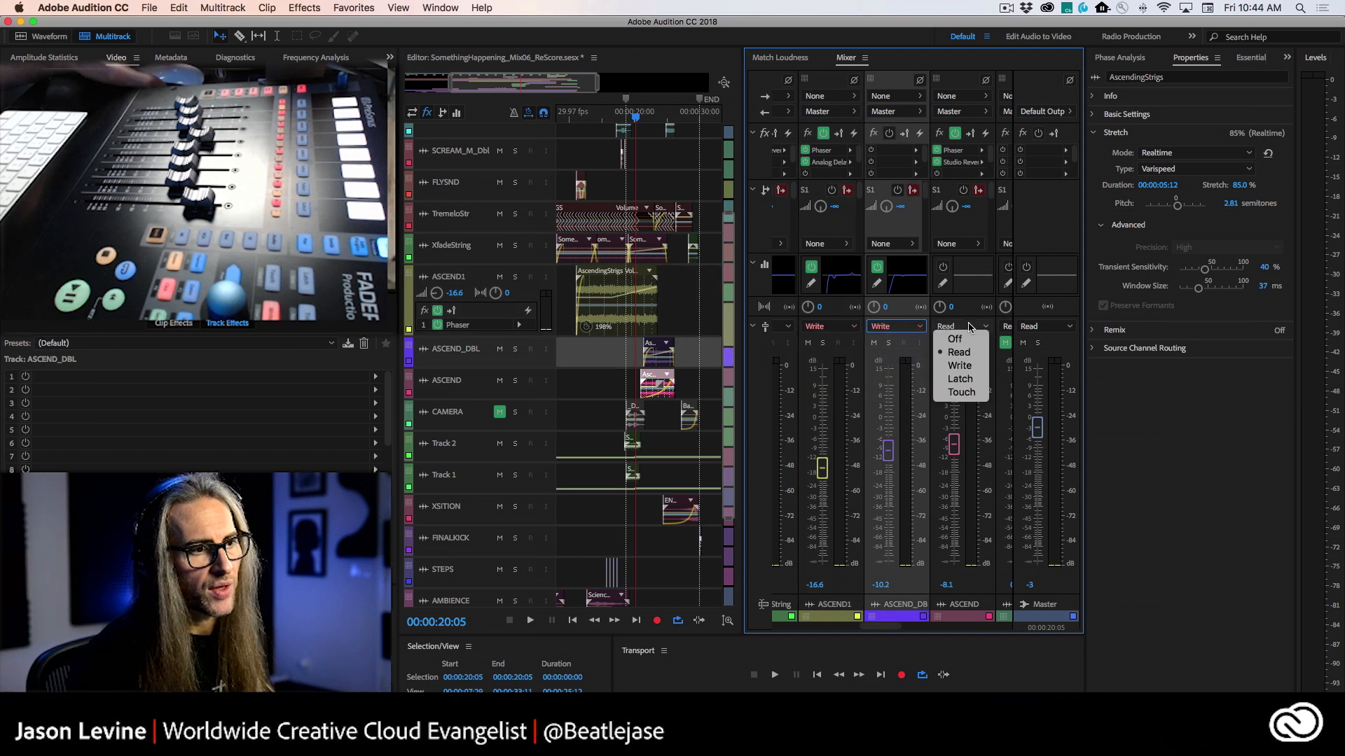
pyautogui.click(958, 366)
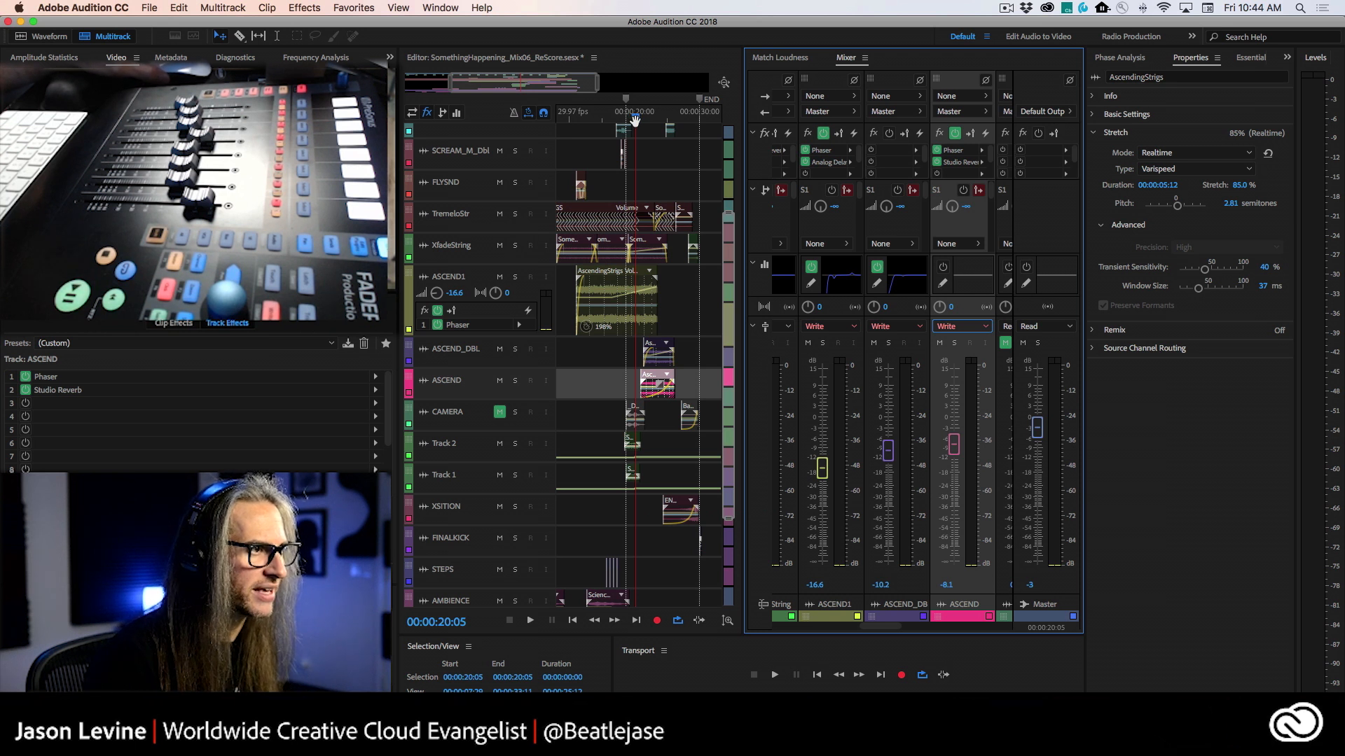
# Step: Record volume automation with the control surface faders on the three ascending string tracks while playing from 00:00:10:17
pyautogui.moveTo(634, 120); pyautogui.dragTo(576, 119)
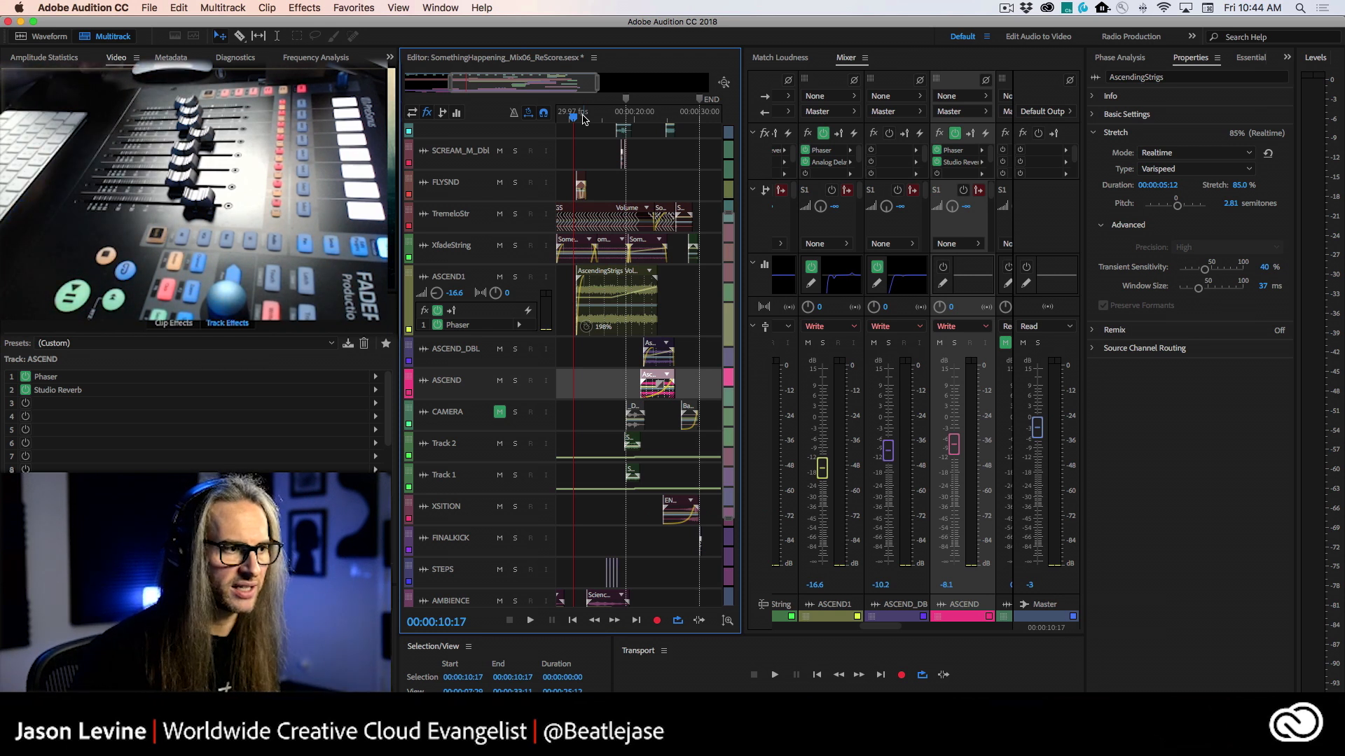
pyautogui.press('space')
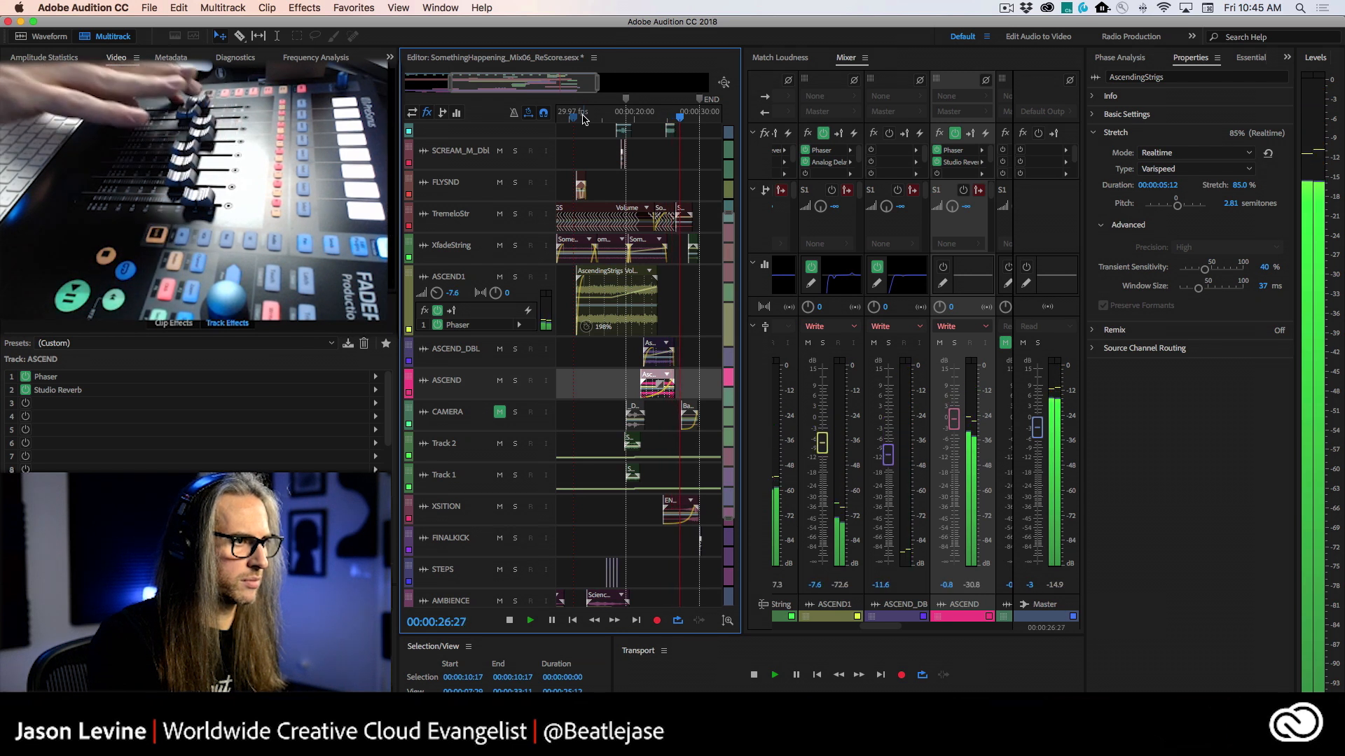
pyautogui.press('space')
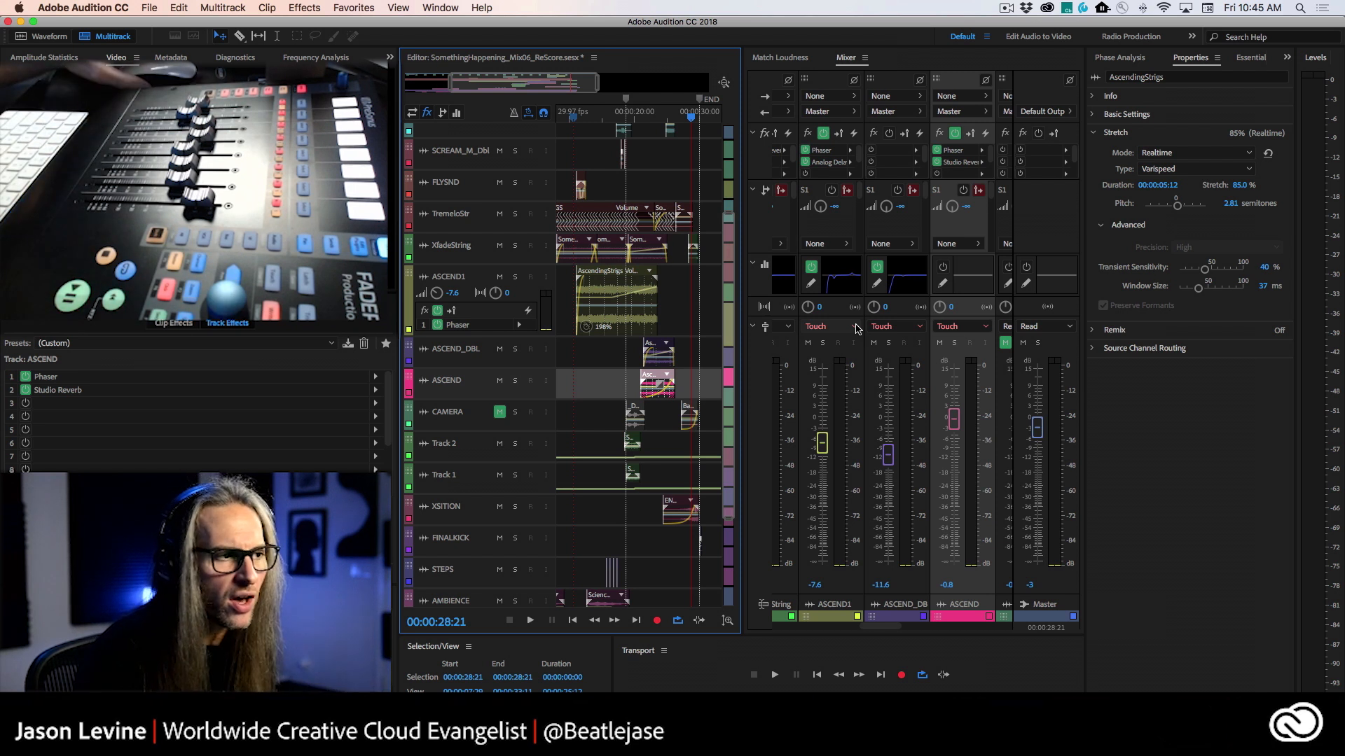
# Step: Review the automation modes offered for ASCEND1 and keep Touch
pyautogui.click(855, 327)
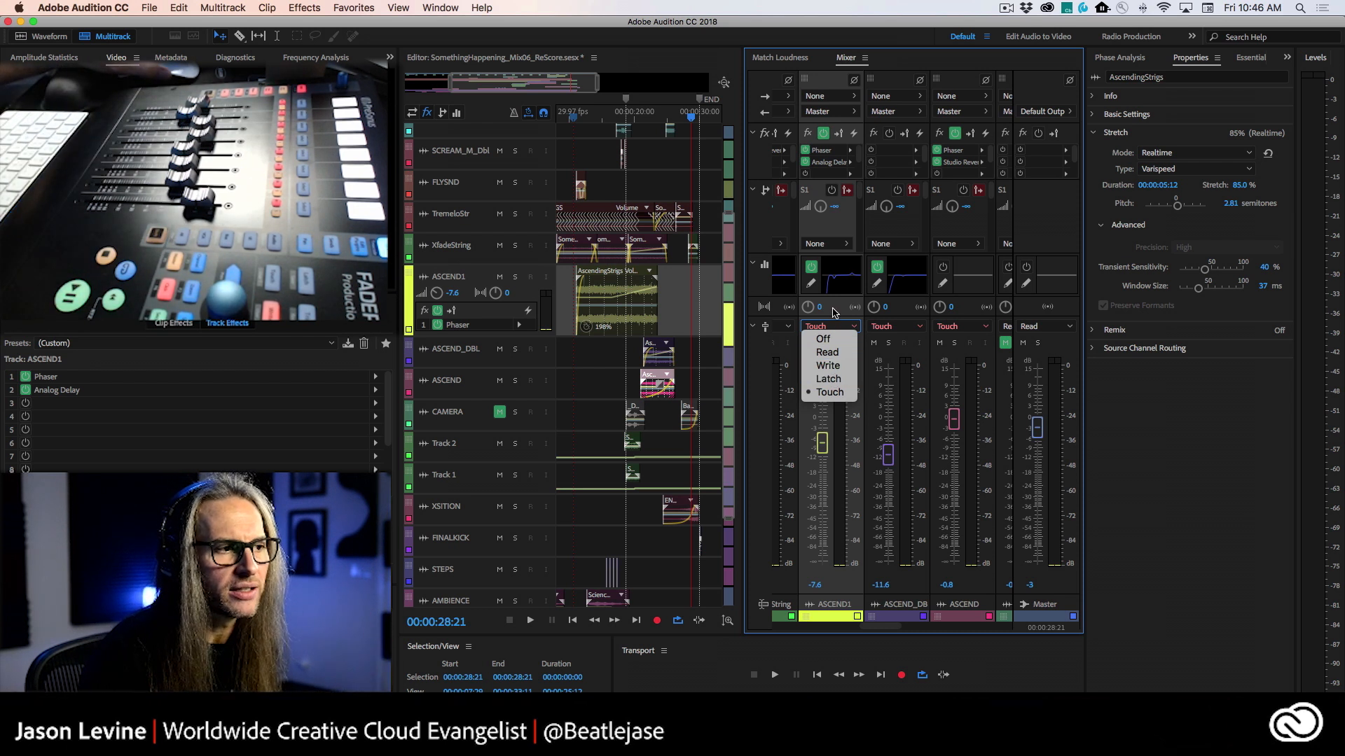
pyautogui.click(832, 311)
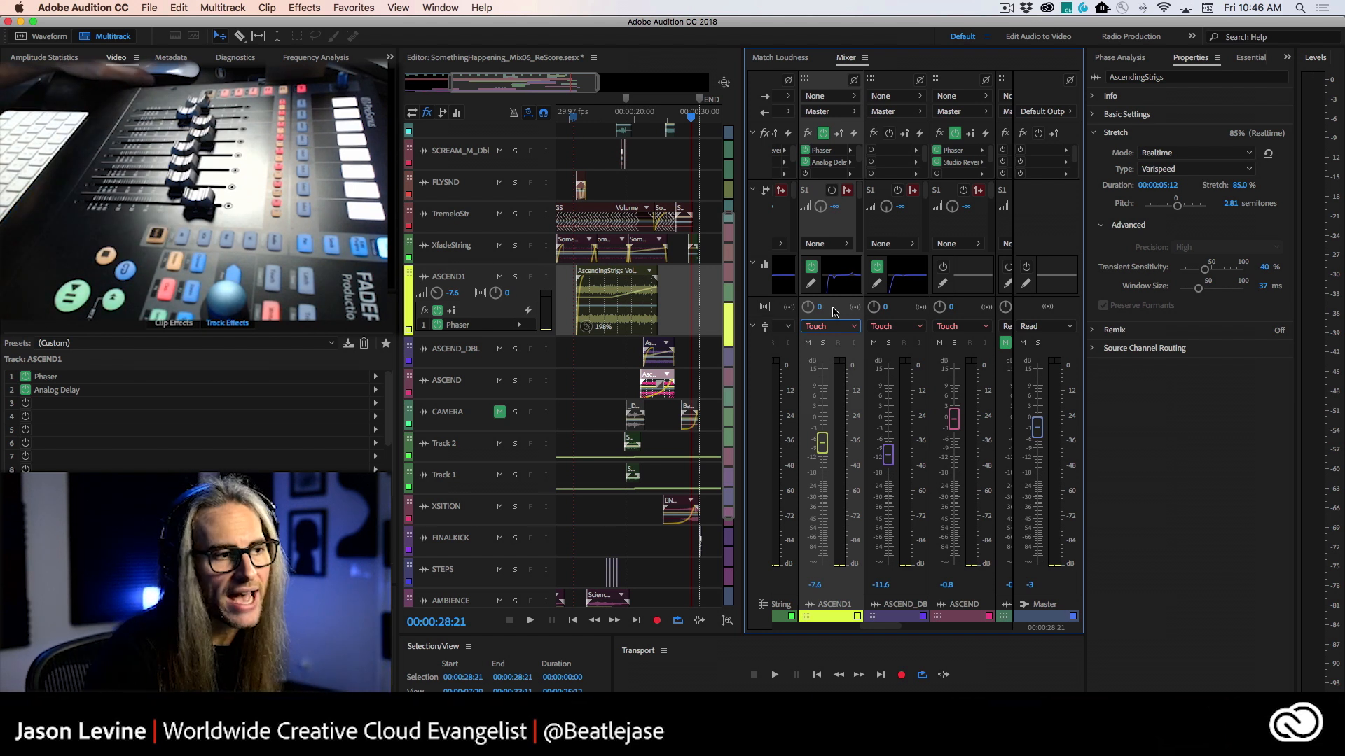
pyautogui.click(838, 327)
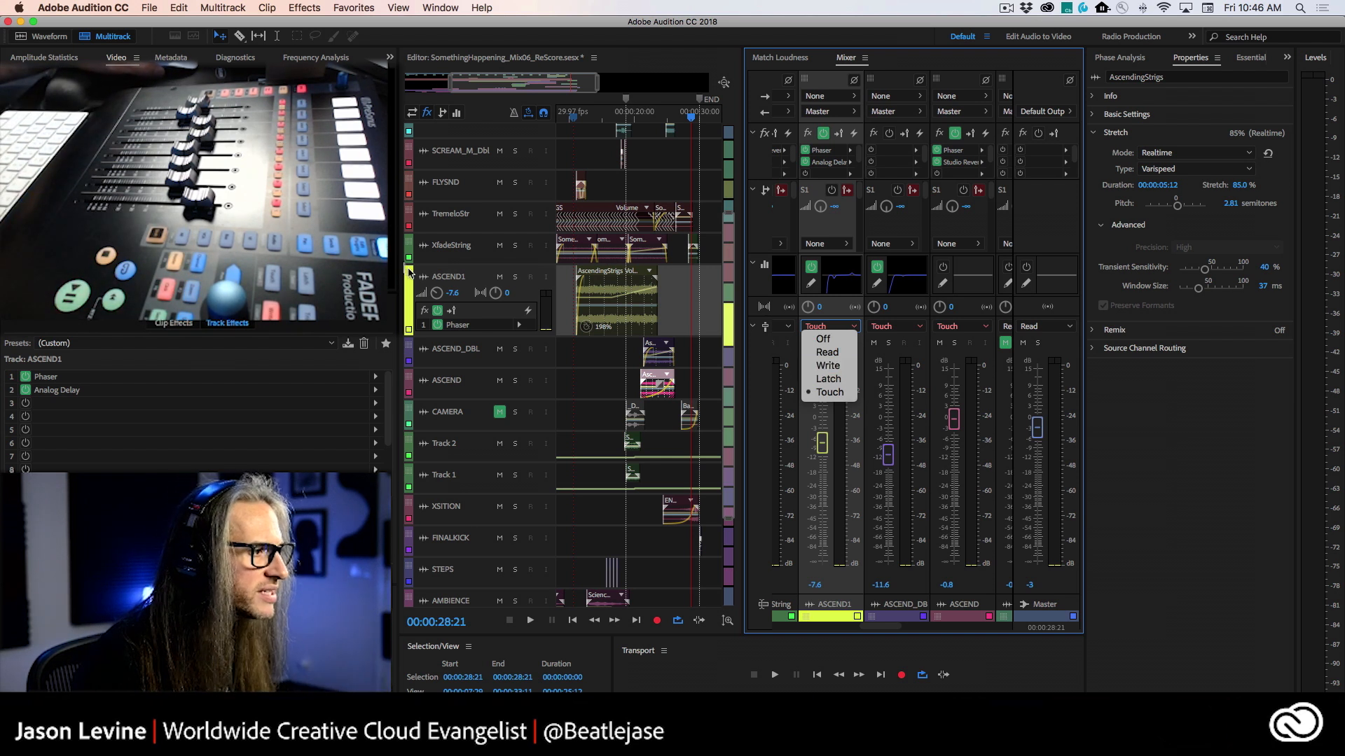
pyautogui.click(409, 273)
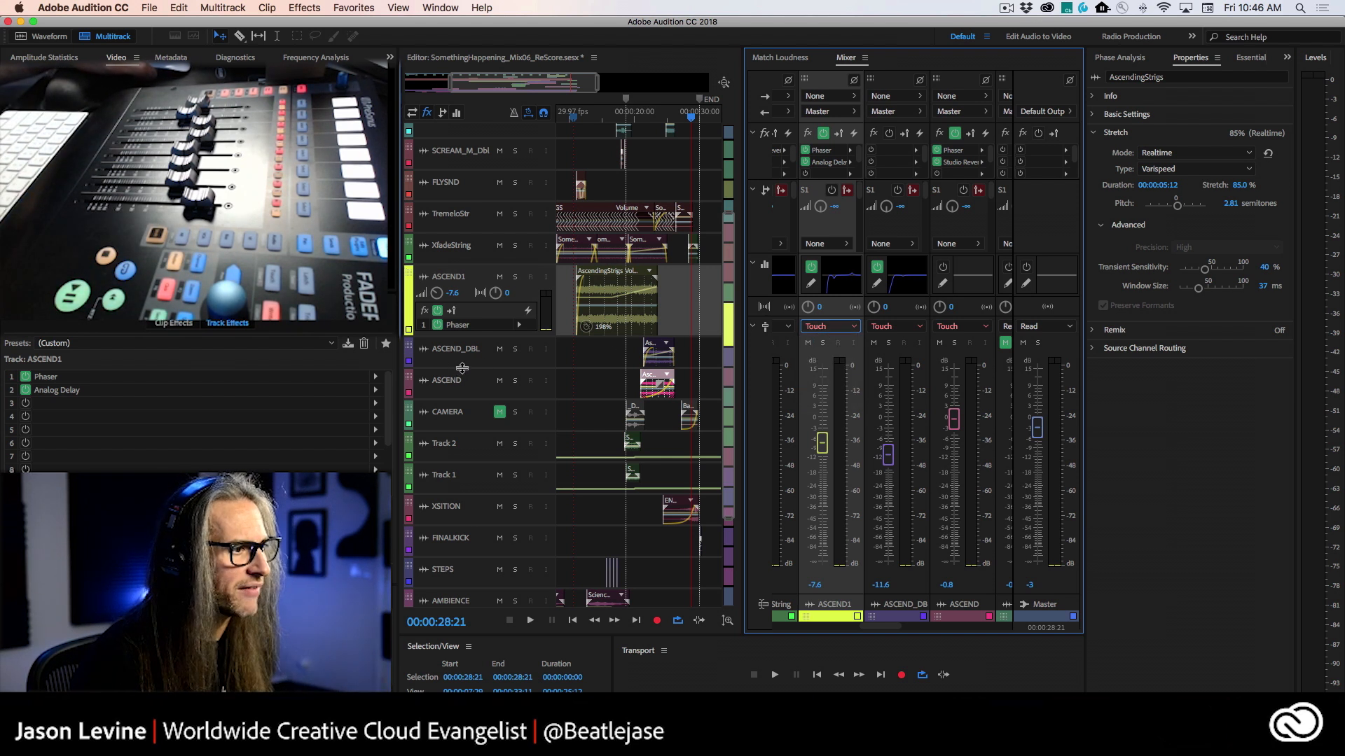
# Step: Enlarge the ASCEND1, ASCEND_DBL and ASCEND tracks in the editor and reveal their volume automation lanes
pyautogui.moveTo(457, 370); pyautogui.dragTo(476, 499)
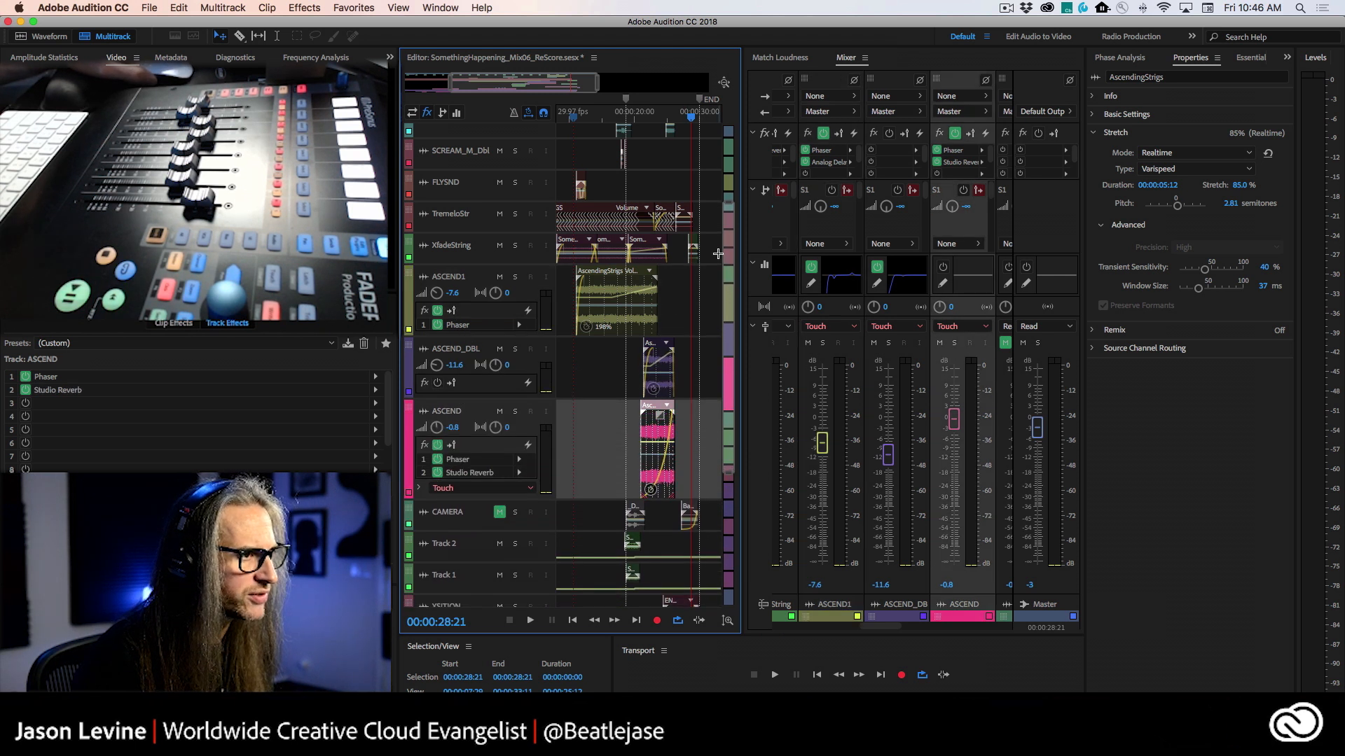
pyautogui.scroll(-5, 483, 213)
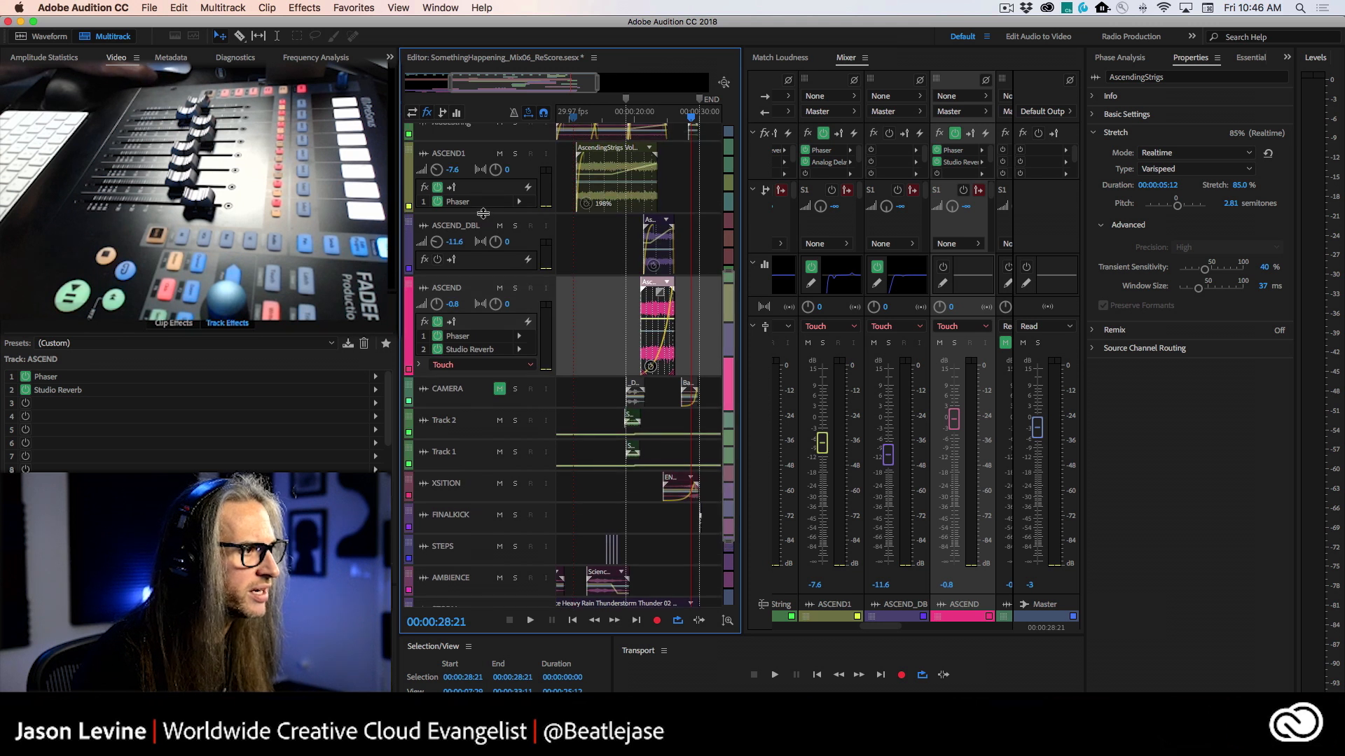
pyautogui.moveTo(483, 213); pyautogui.dragTo(483, 259)
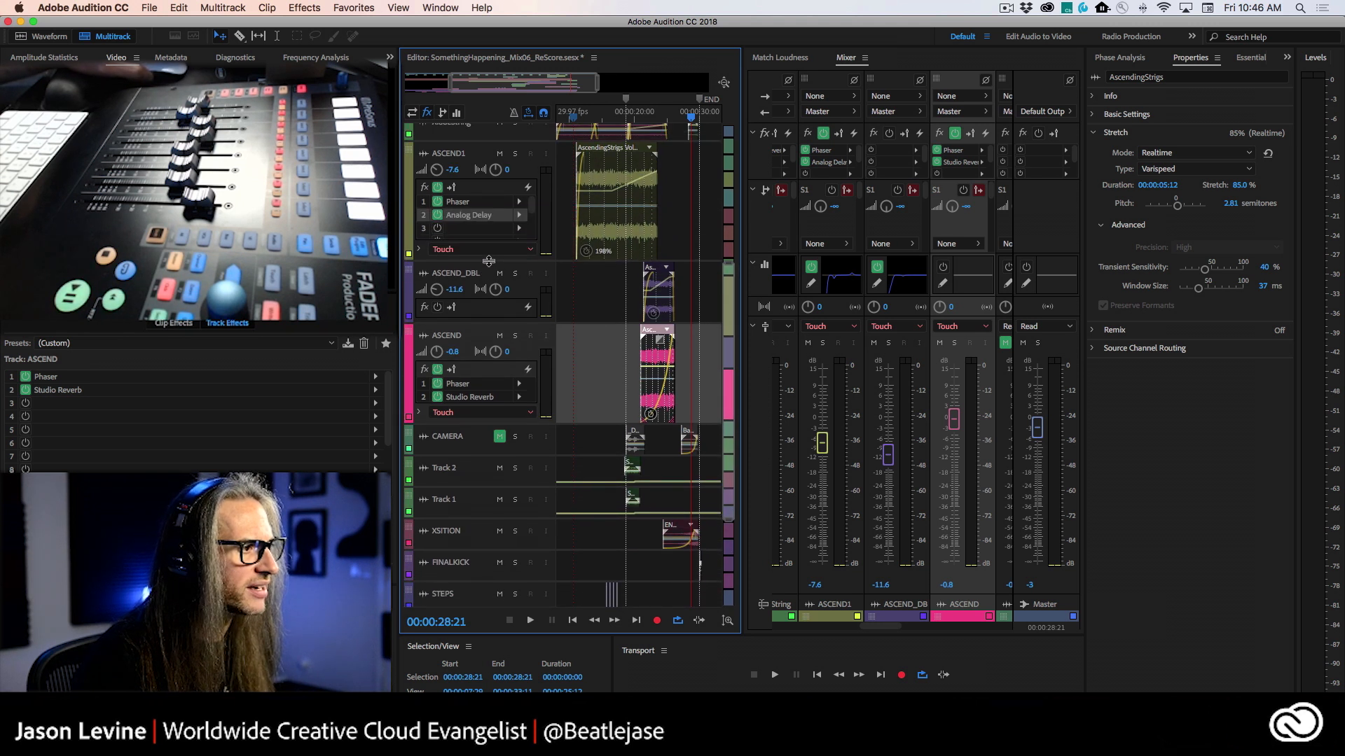
pyautogui.moveTo(483, 321); pyautogui.dragTo(483, 380)
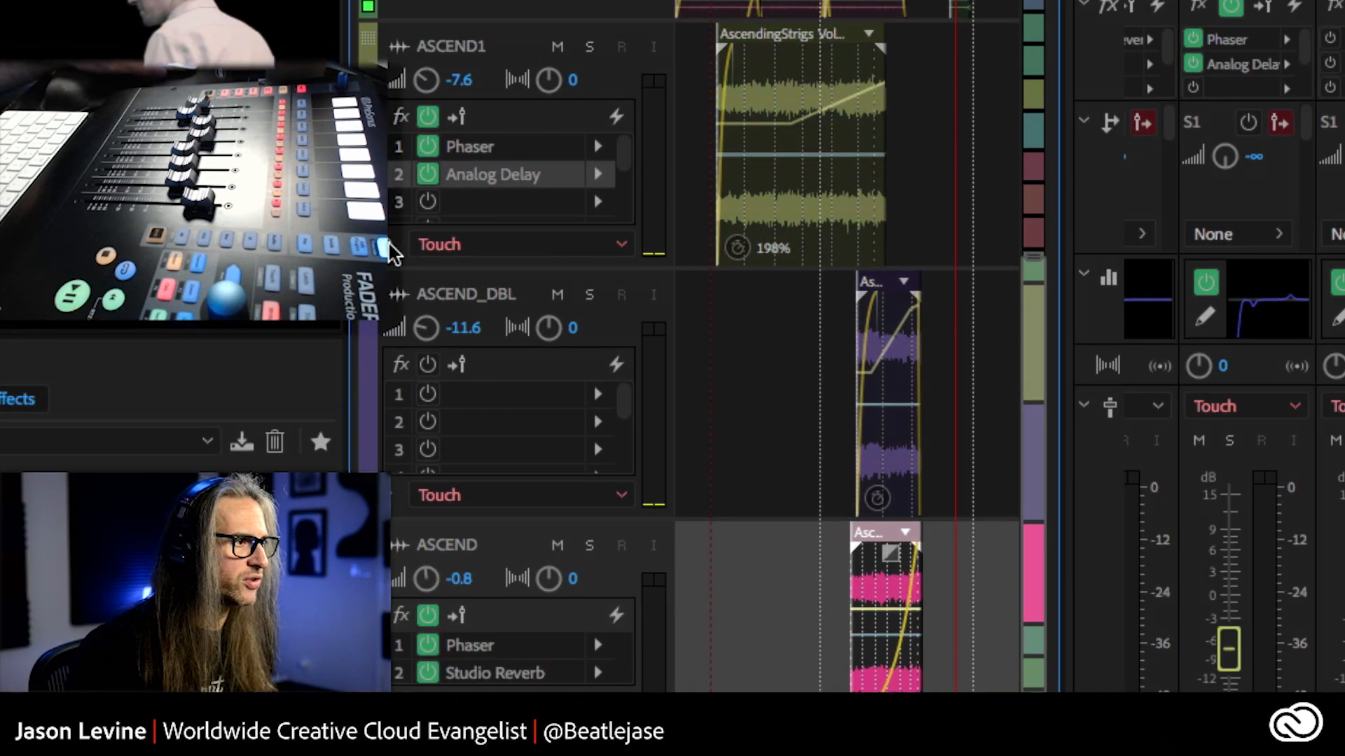
pyautogui.click(390, 244)
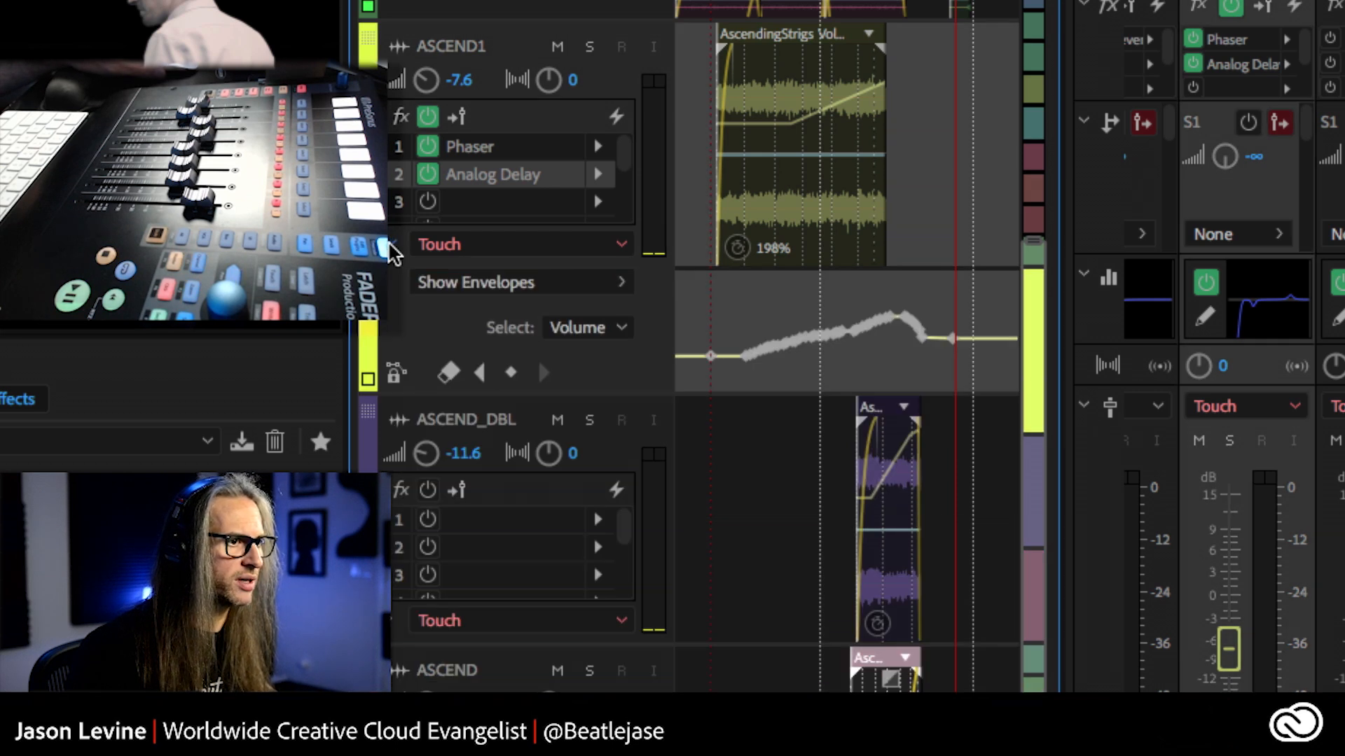
pyautogui.click(390, 622)
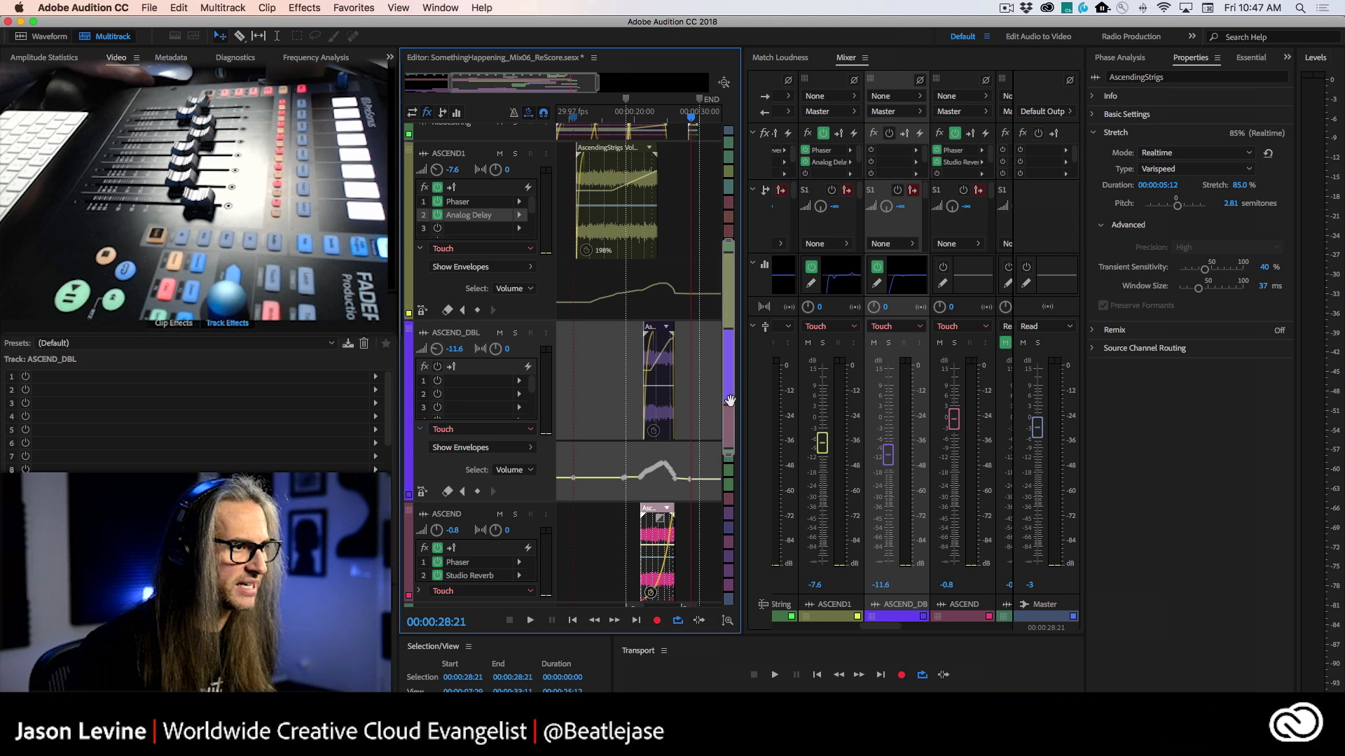
pyautogui.moveTo(728, 412); pyautogui.dragTo(731, 456)
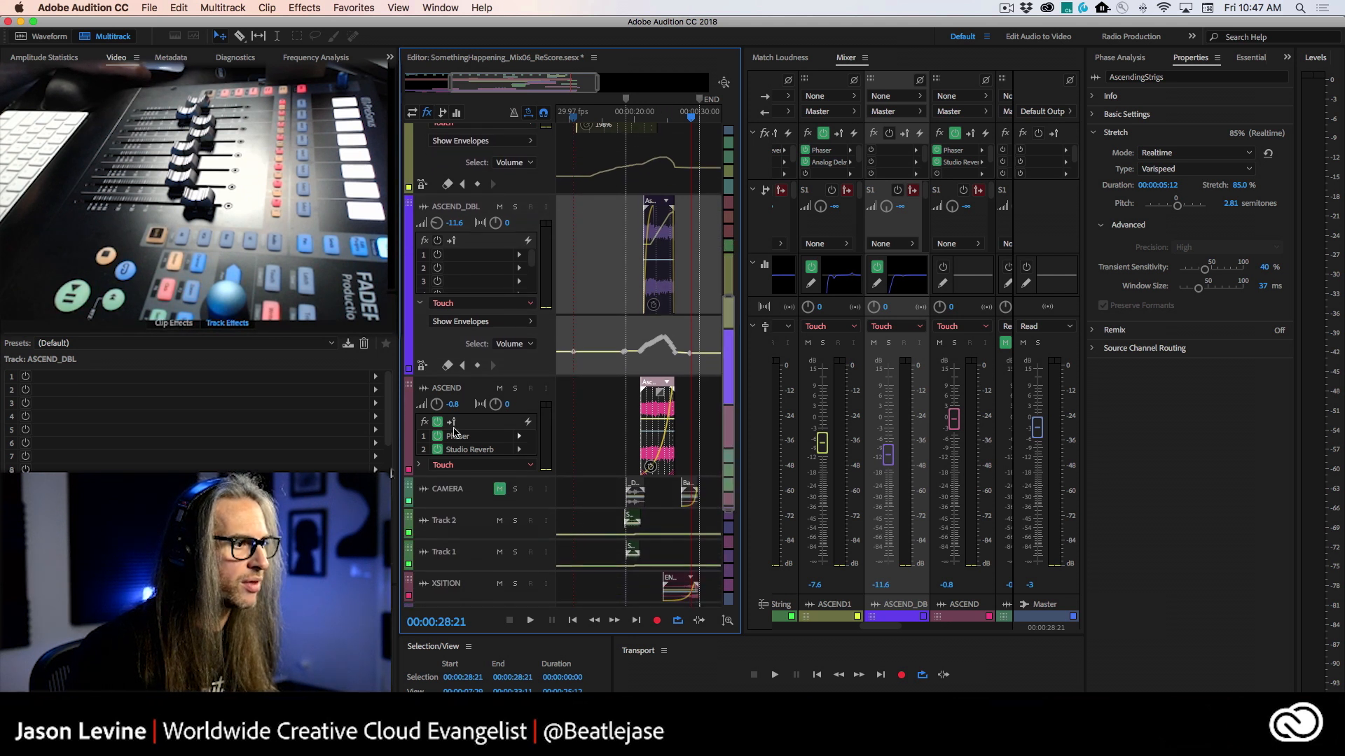
pyautogui.click(419, 465)
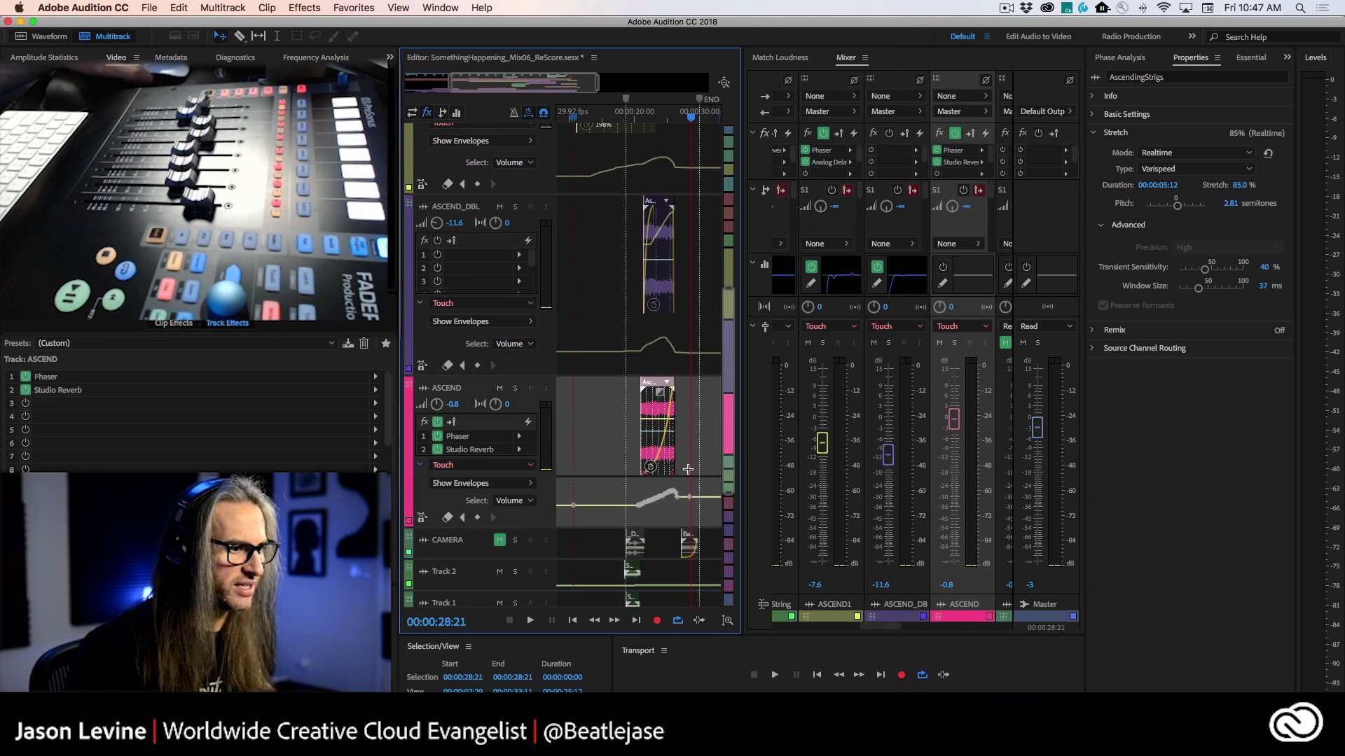
# Step: Place the playhead at 00:00:23:19 and examine the recorded volume keyframes in the ASCEND track's automation lane
pyautogui.click(657, 112)
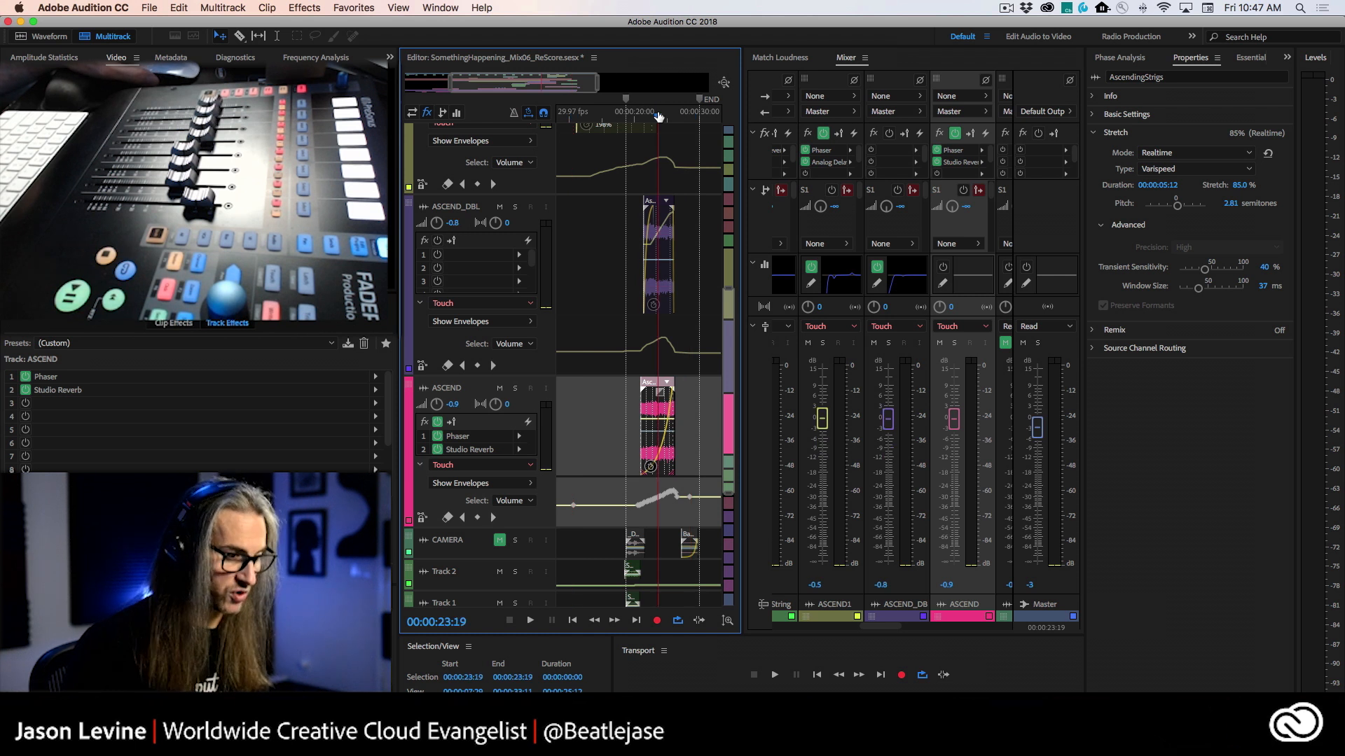
pyautogui.scroll(5, 659, 116)
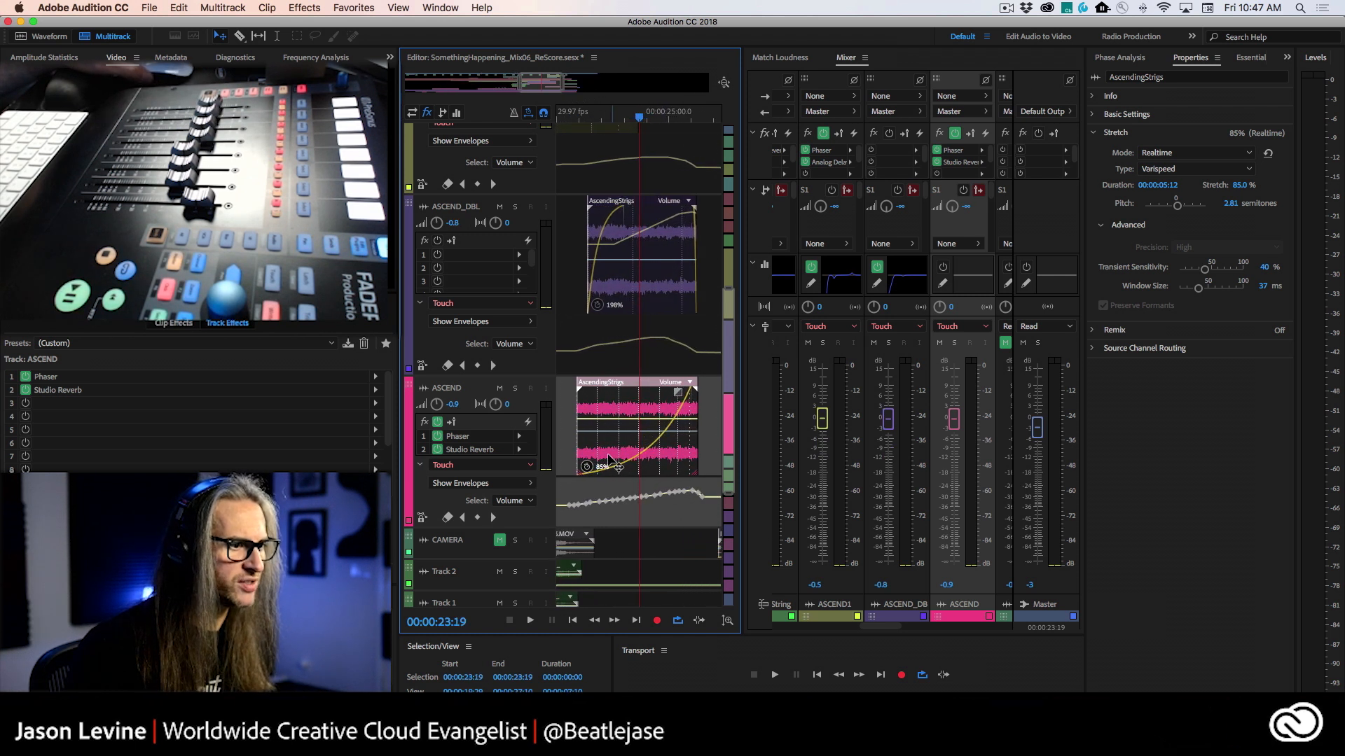
pyautogui.scroll(-4, 608, 460)
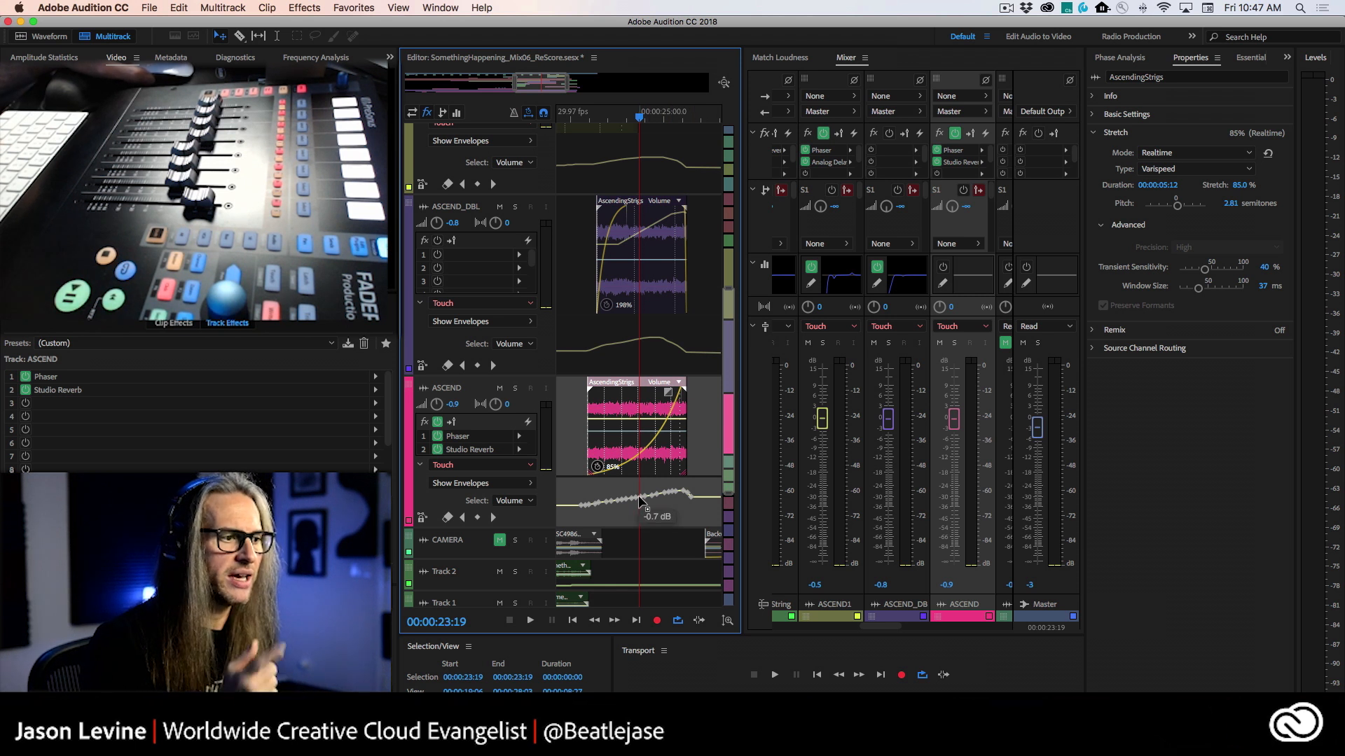
pyautogui.moveTo(640, 509); pyautogui.dragTo(639, 655)
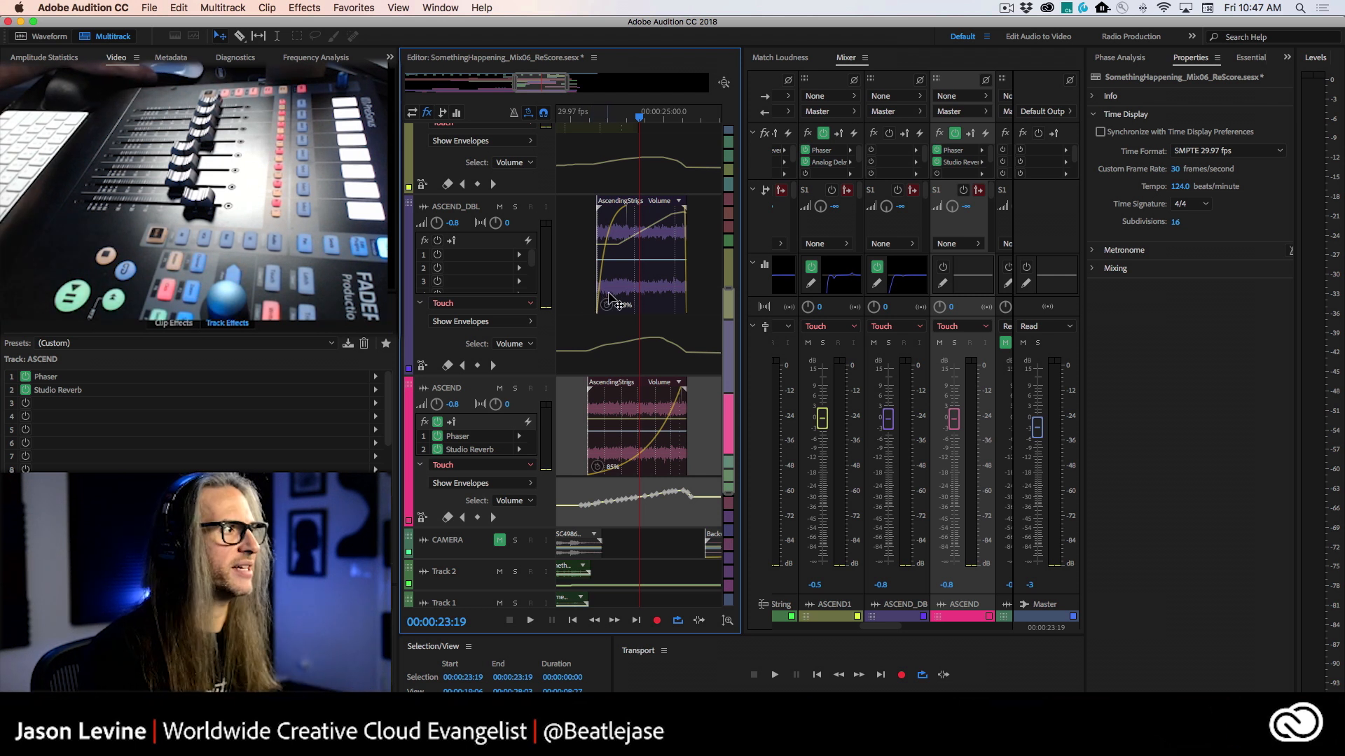
# Step: Review the keyframe automation optimizations in the Multitrack preferences, try an Automatch Time of 0.3 seconds, and discard the change
pyautogui.click(83, 8)
pyautogui.moveTo(118, 47)
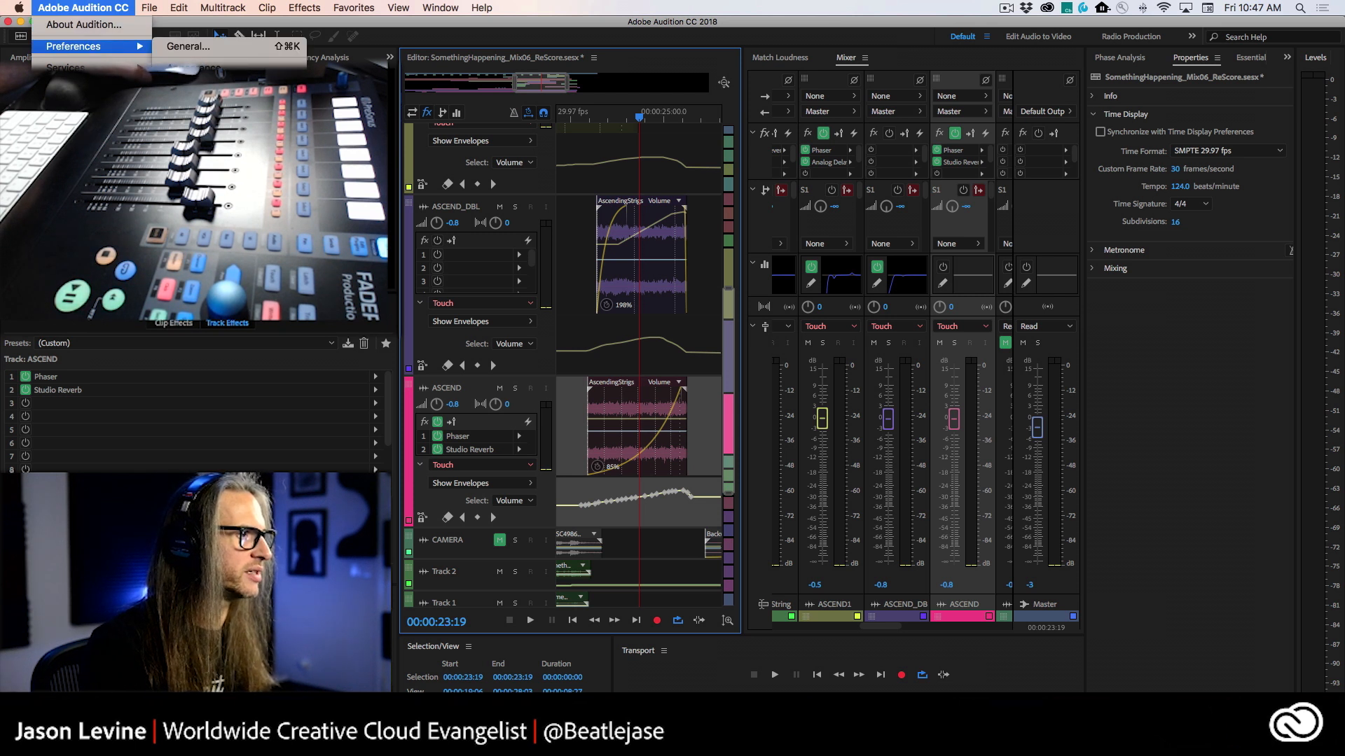
pyautogui.click(203, 201)
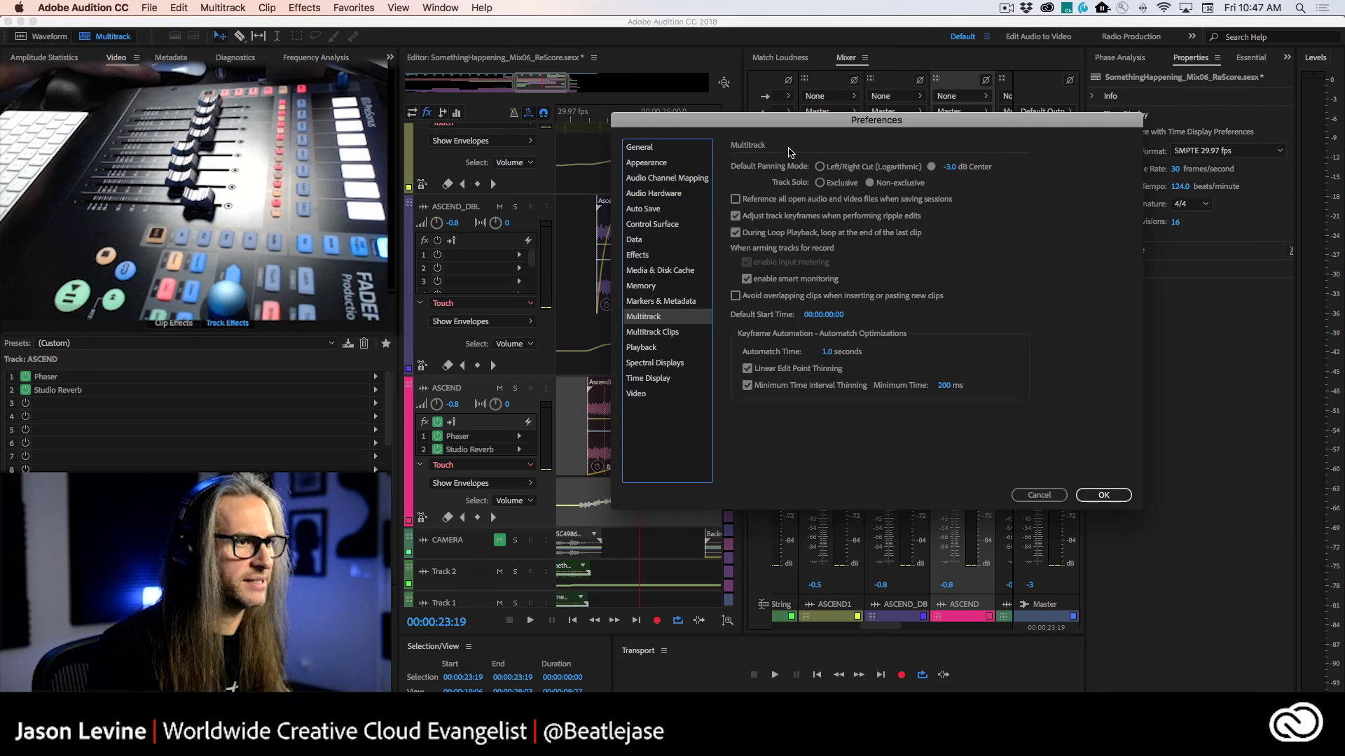
pyautogui.moveTo(782, 124); pyautogui.dragTo(656, 92)
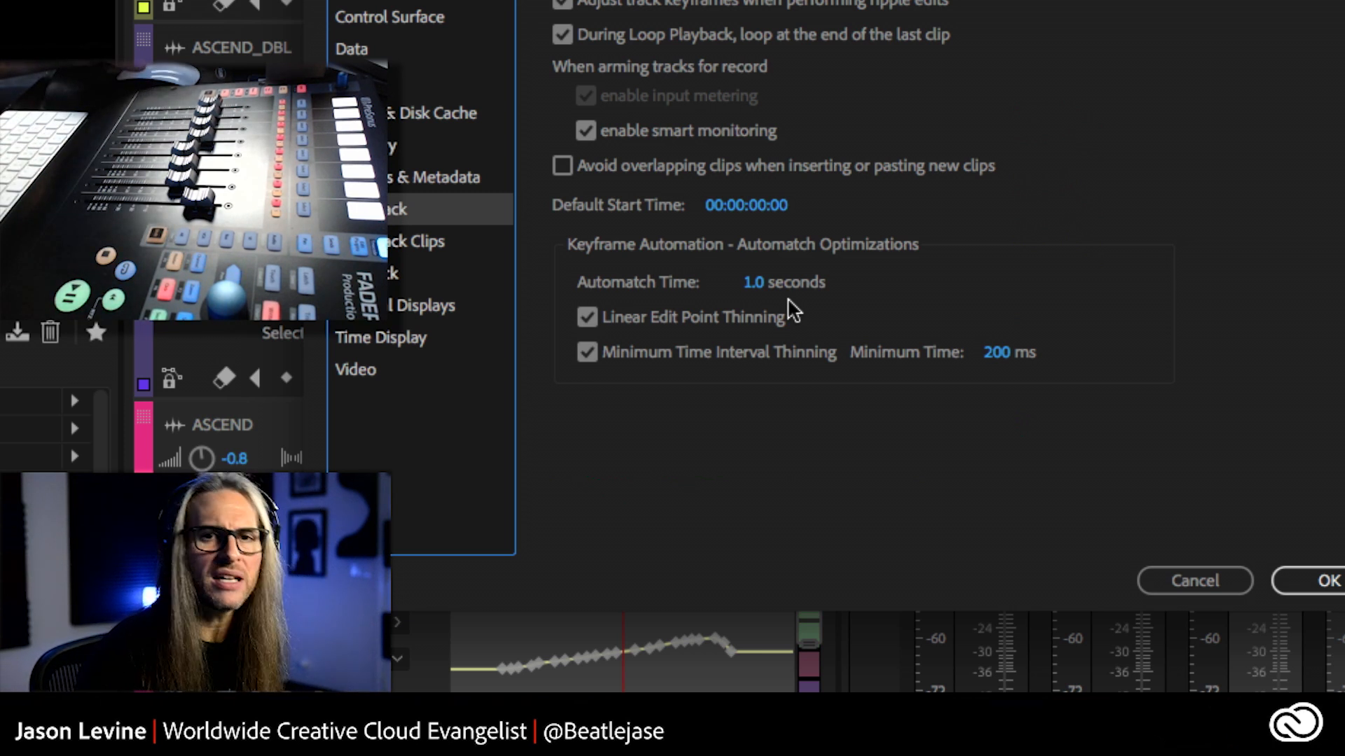
pyautogui.moveTo(761, 289); pyautogui.dragTo(737, 286)
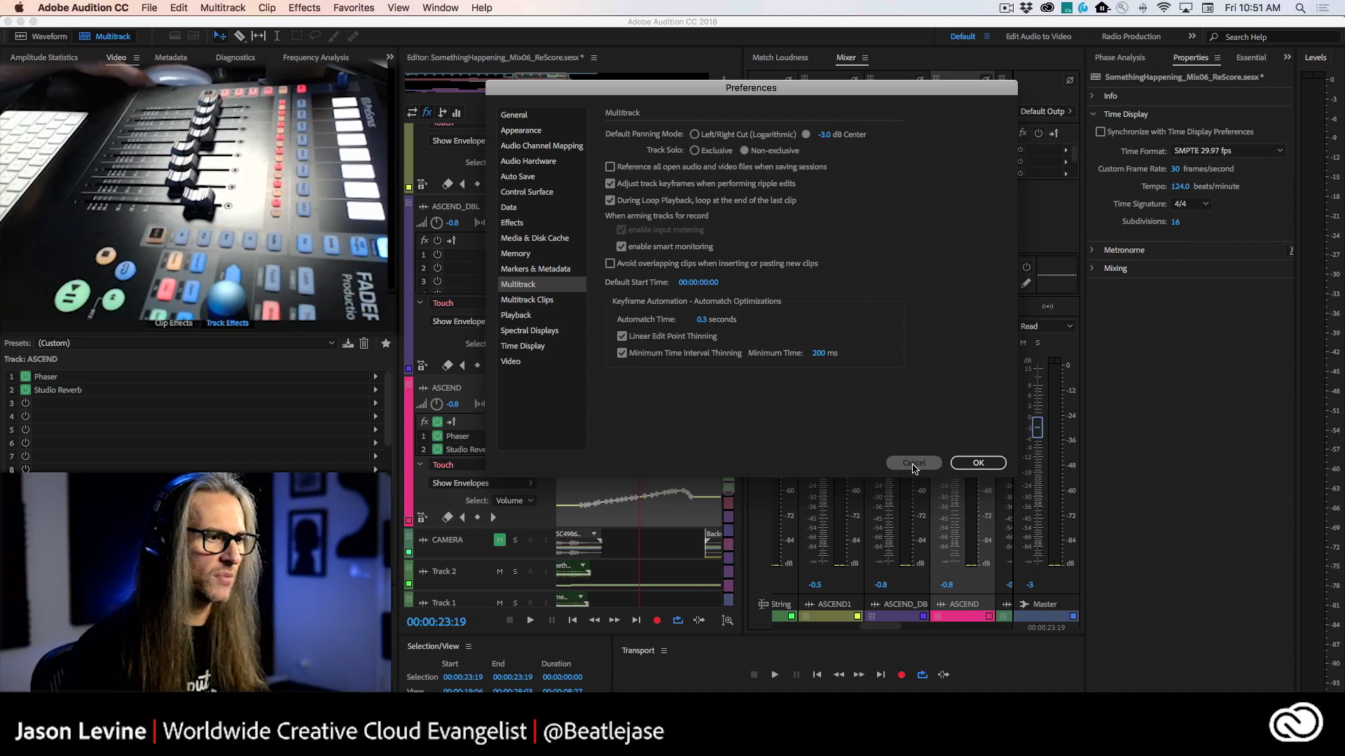
pyautogui.click(914, 463)
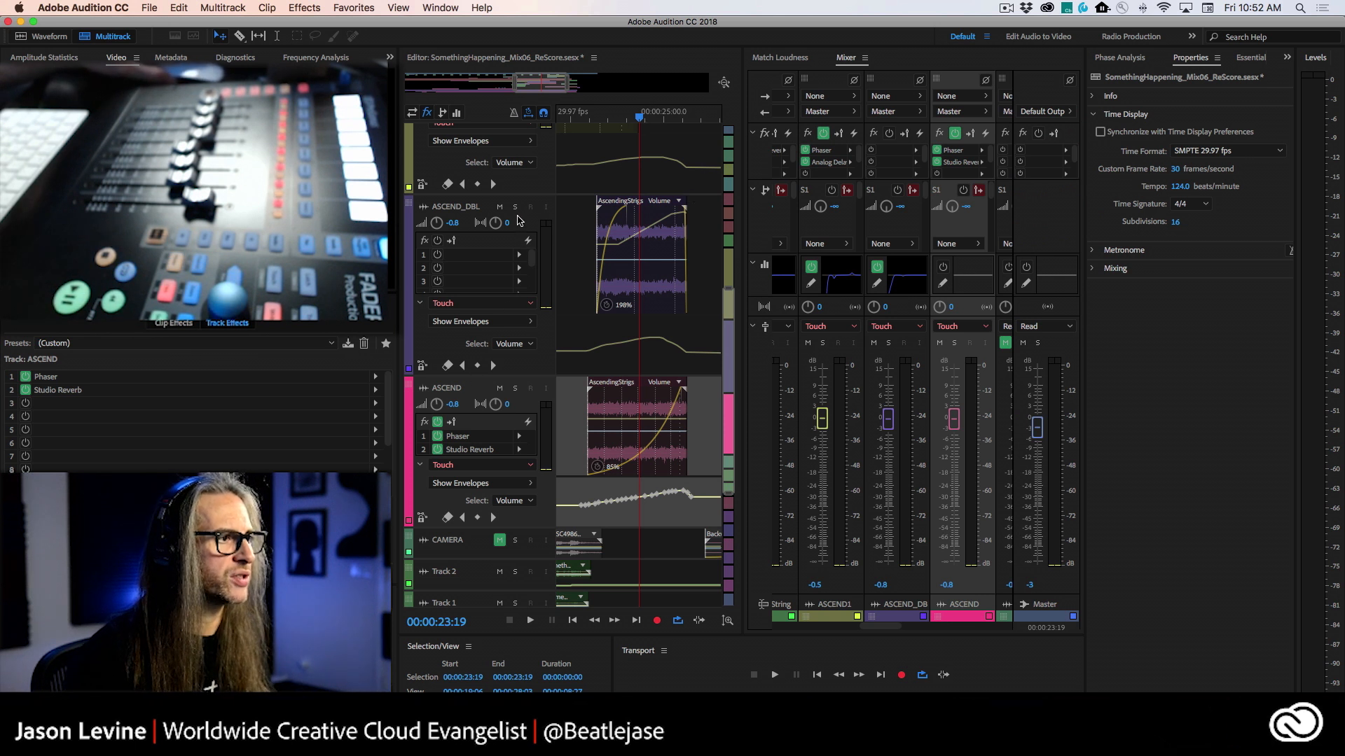
# Step: Solo the ASCEND_DBL, ASCEND and ASCEND1 tracks
pyautogui.click(515, 207)
pyautogui.click(515, 389)
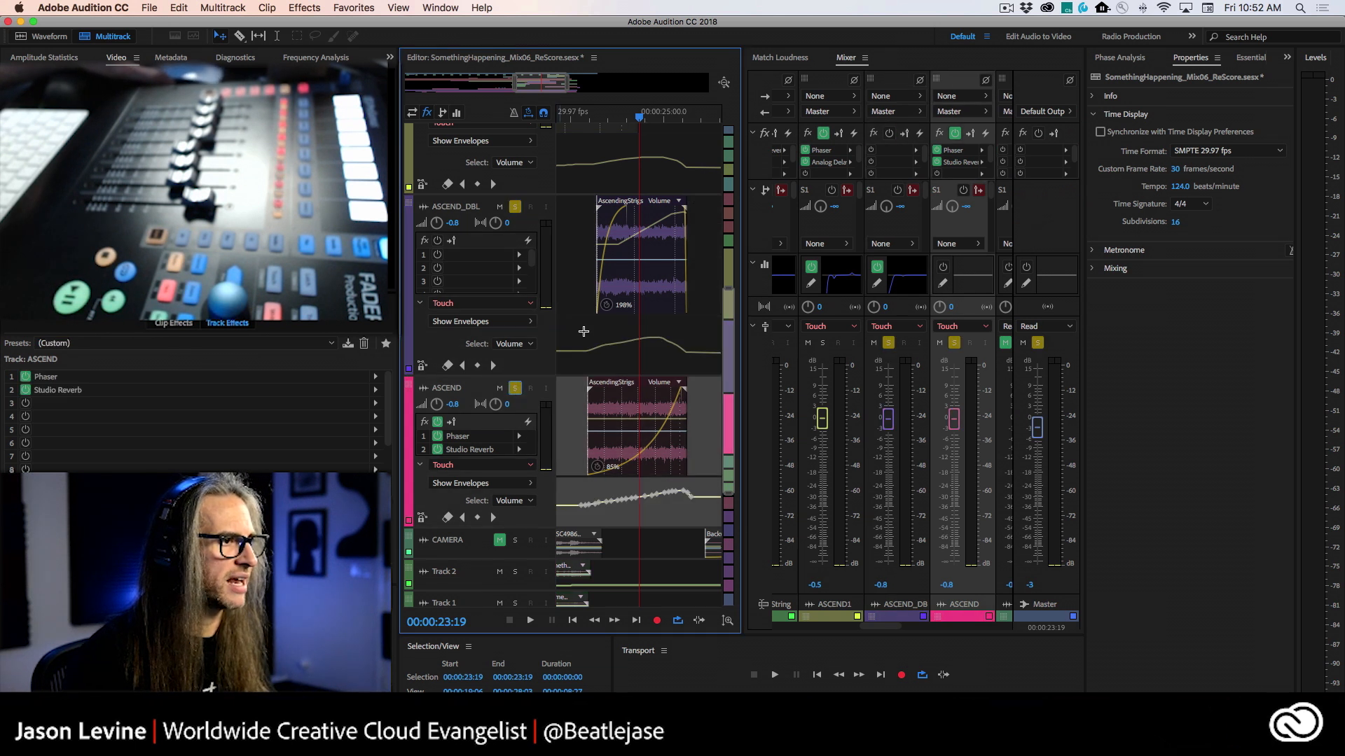
pyautogui.scroll(3, 570, 306)
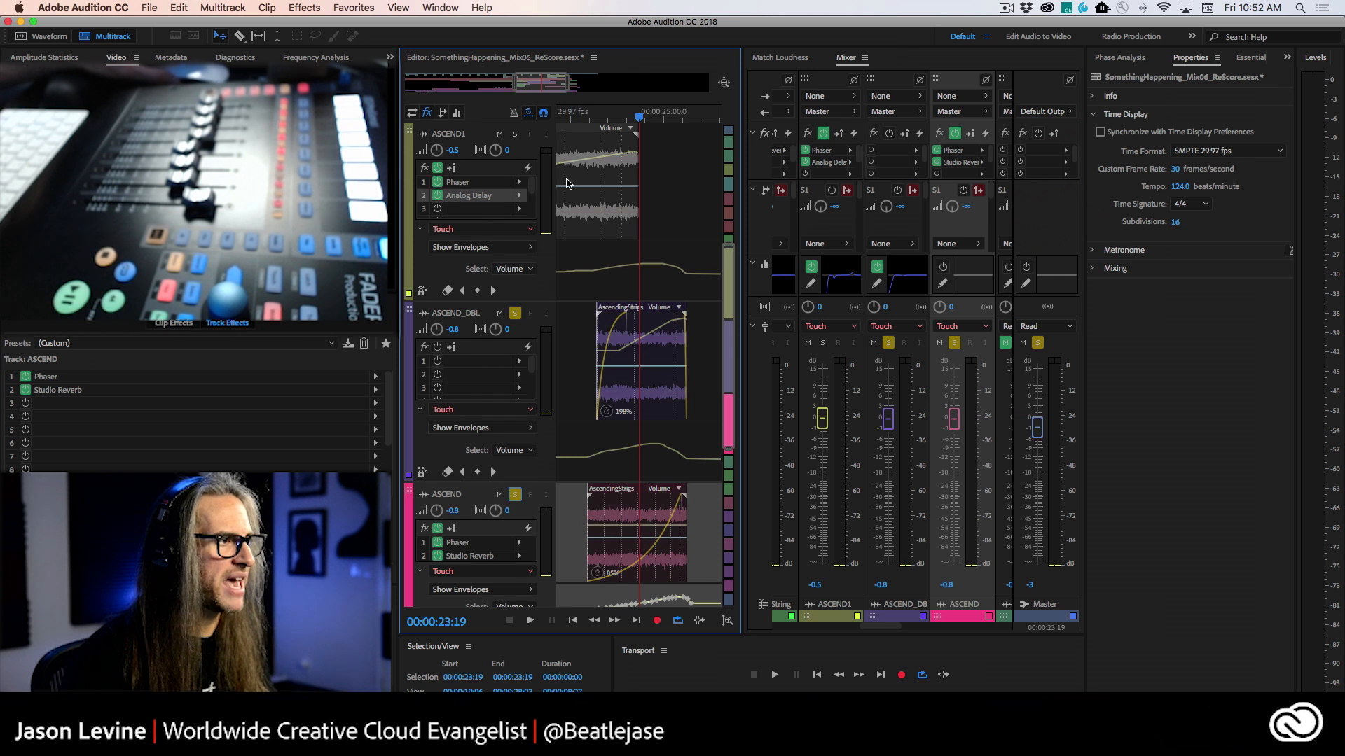
pyautogui.hscroll(-2, 601, 203)
pyautogui.click(513, 133)
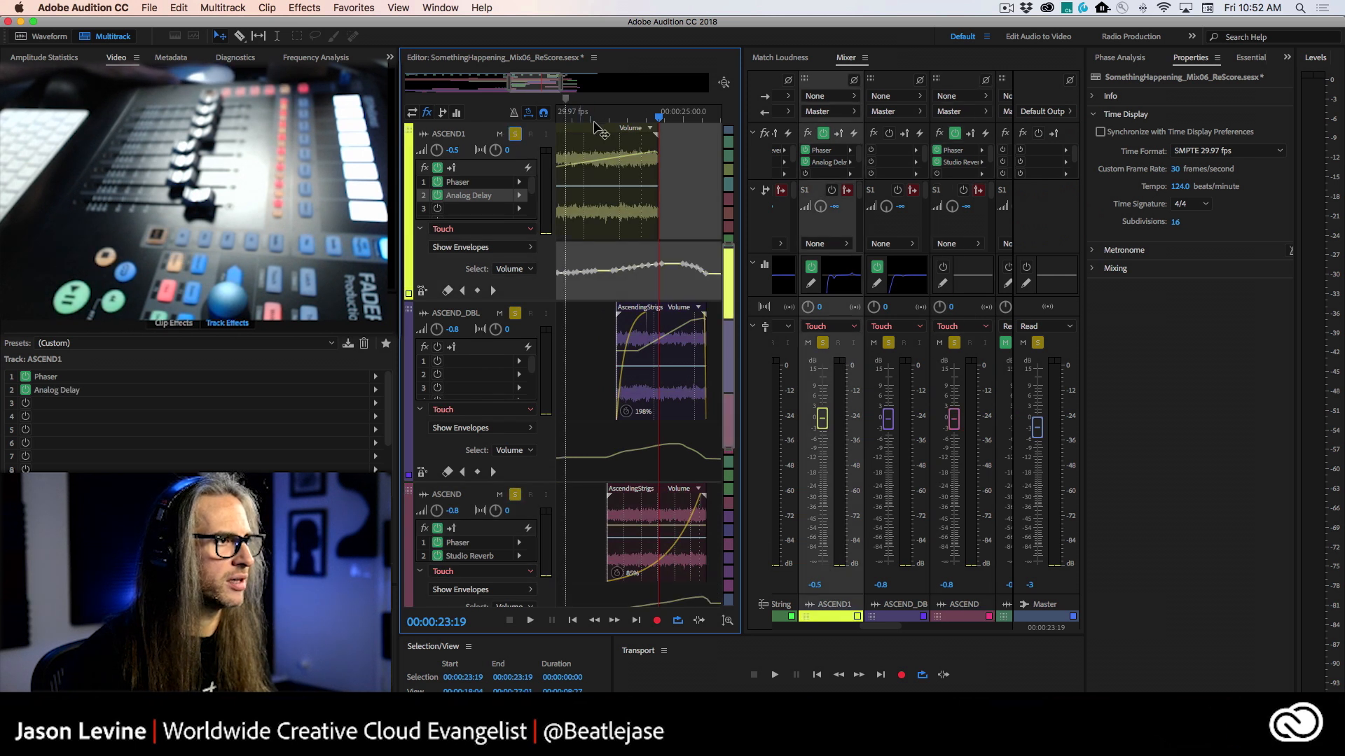
# Step: Play from 00:00:15:06 and turn ASCEND1's stereo balance to L23.2 during playback to record pan automation
pyautogui.hscroll(-3, 615, 150)
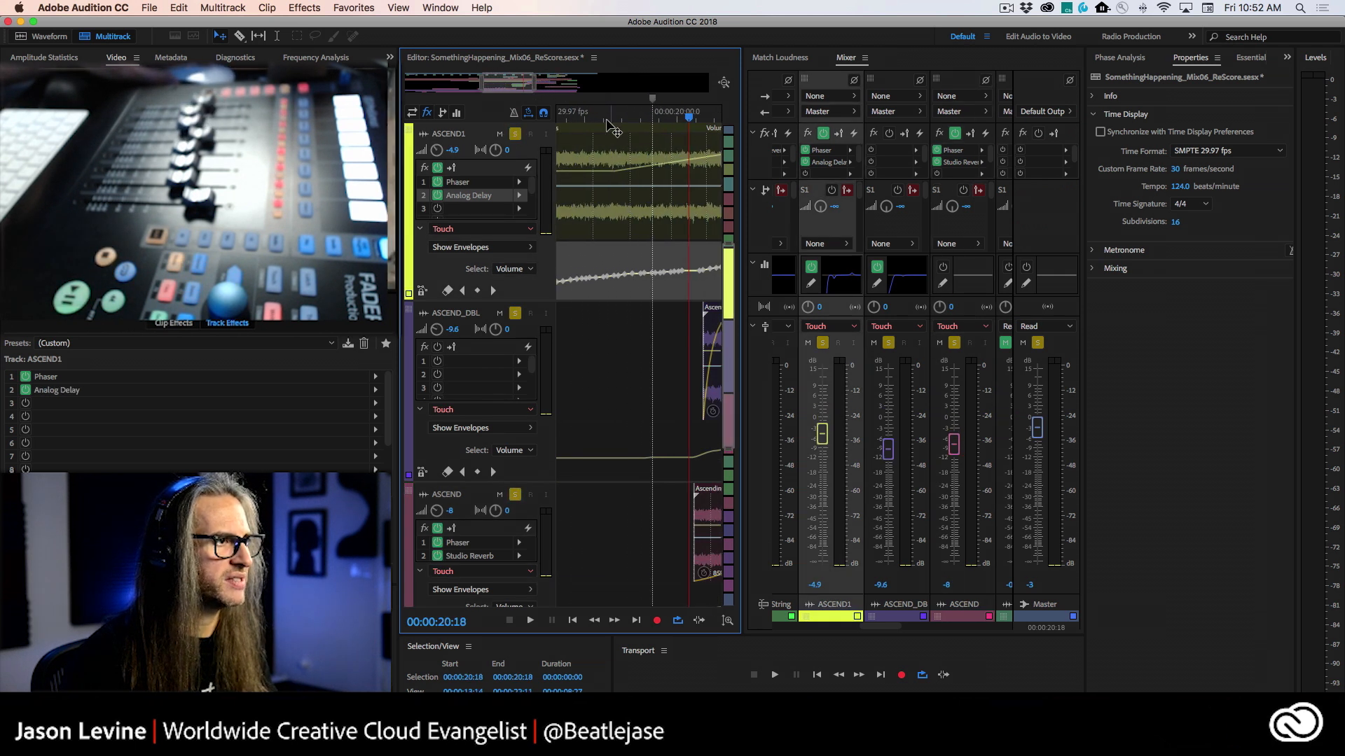
pyautogui.click(588, 118)
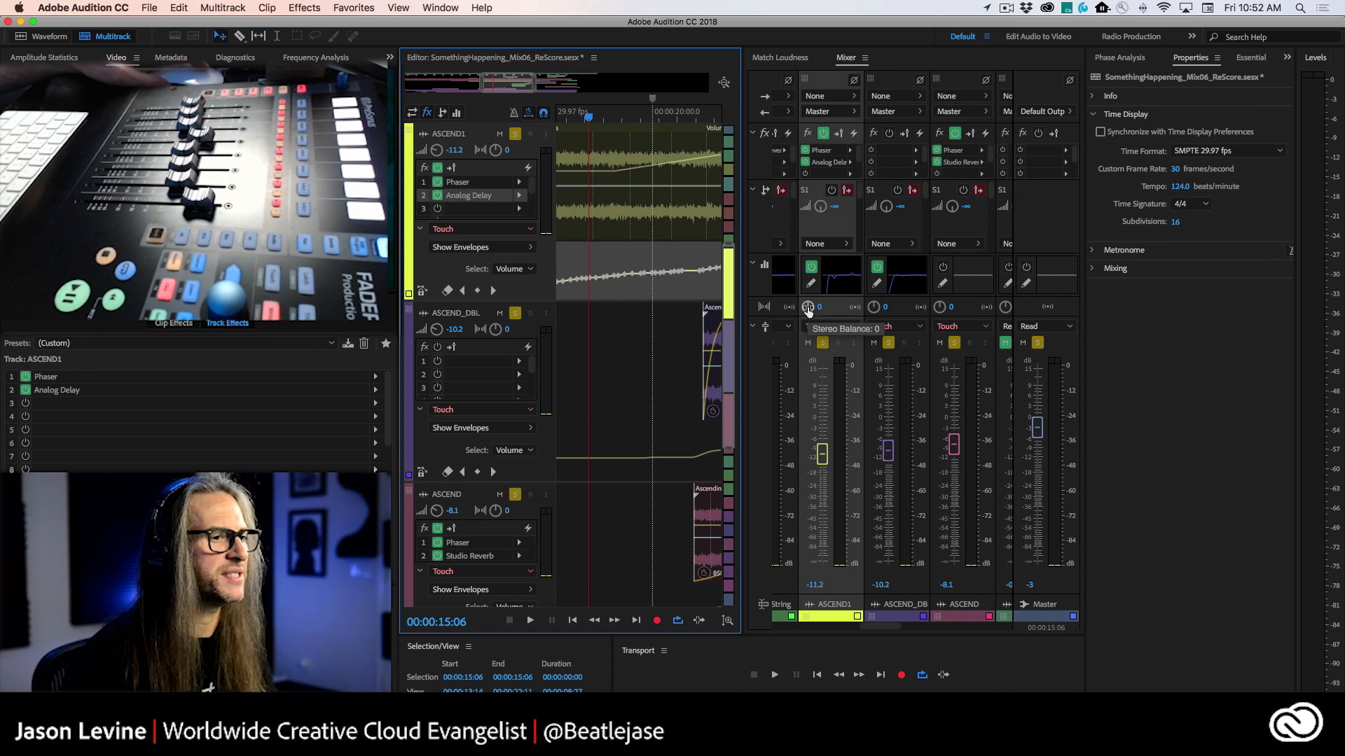
pyautogui.press('space')
pyautogui.moveTo(807, 308); pyautogui.dragTo(757, 336)
pyautogui.press('space')
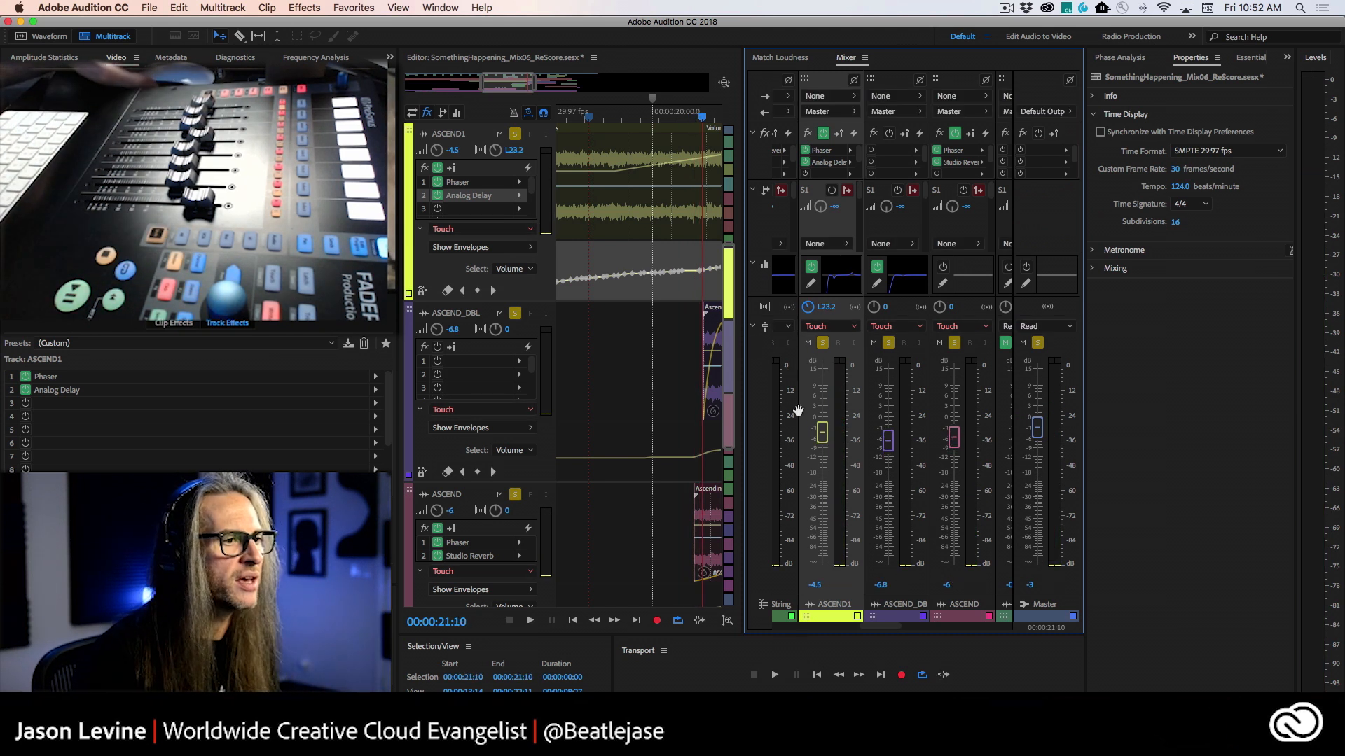
# Step: Play the soloed ascending strings from 00:00:15:20 to review ASCEND1's recorded pan automation
pyautogui.moveTo(699, 118); pyautogui.dragTo(597, 118)
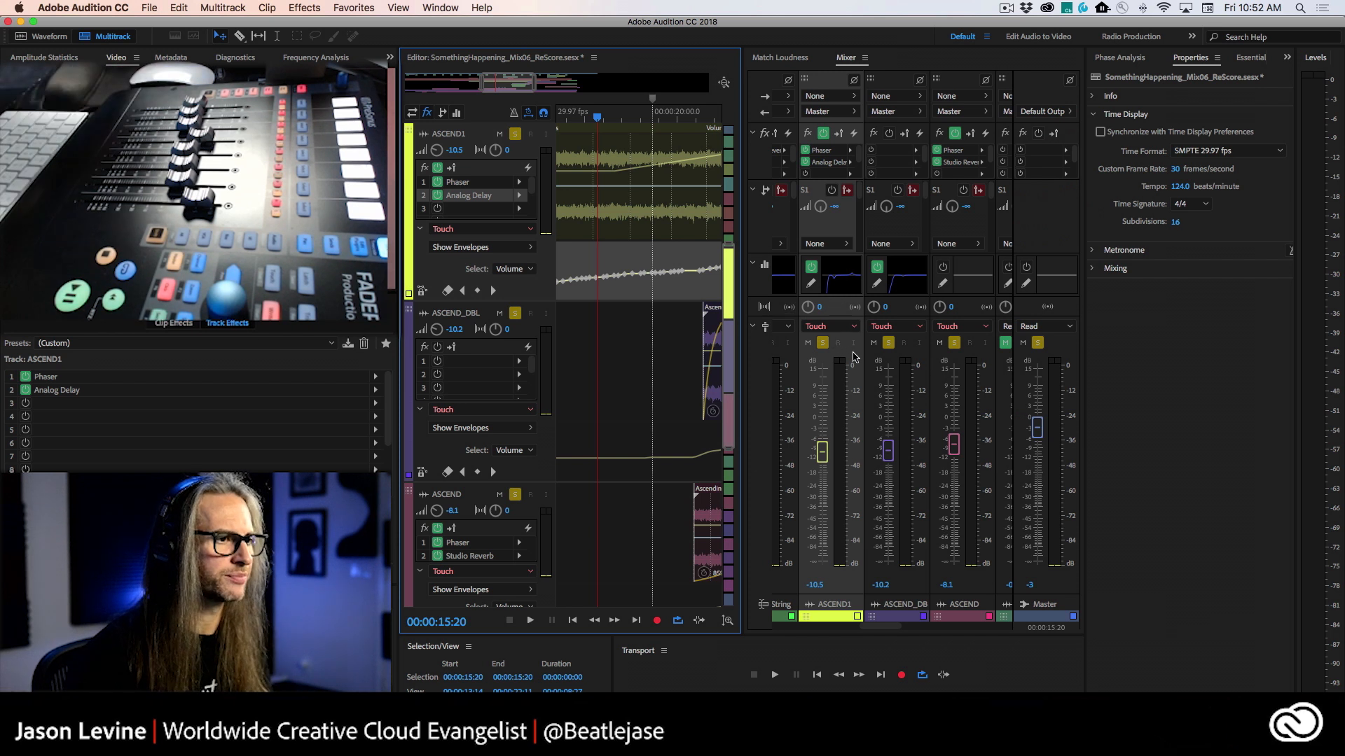
pyautogui.press('space')
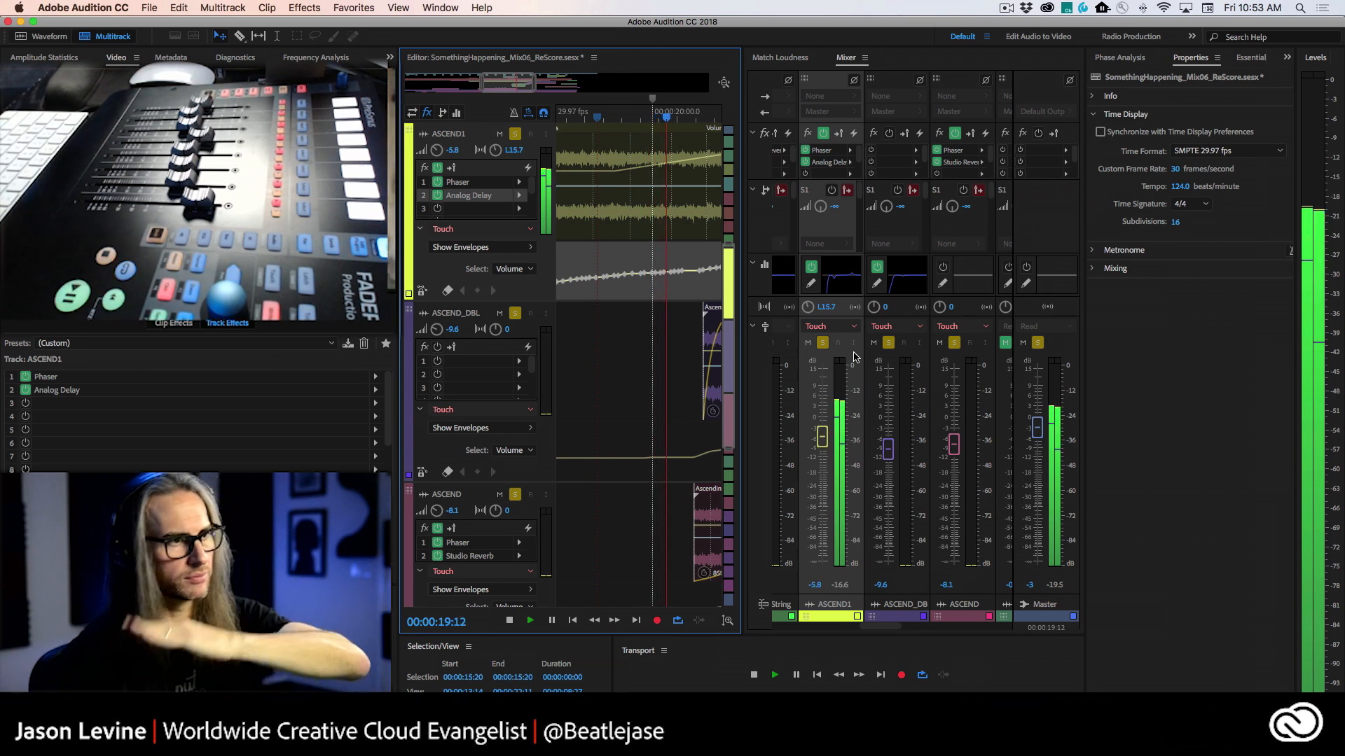
pyautogui.press('space')
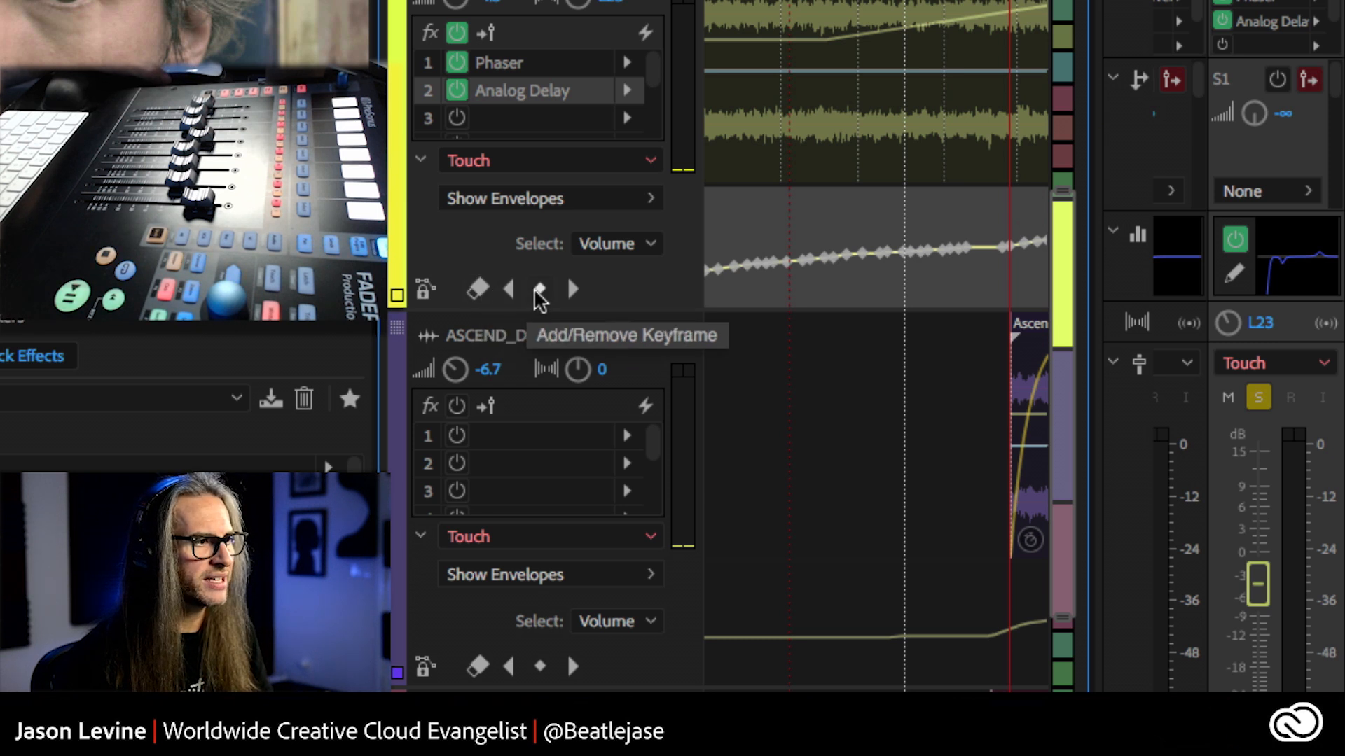
# Step: Show the Pan envelope alongside Volume in the ASCEND1 track's automation lane
pyautogui.click(630, 256)
pyautogui.click(630, 270)
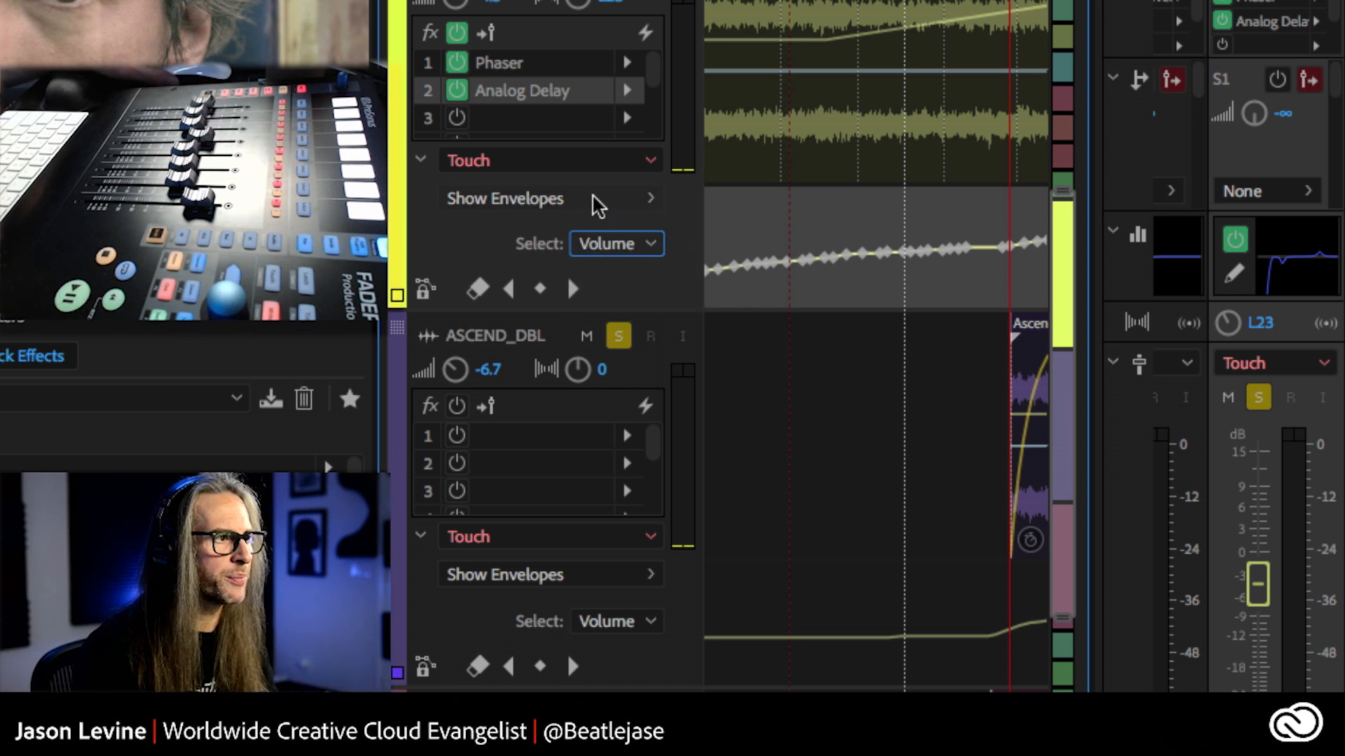
pyautogui.click(599, 203)
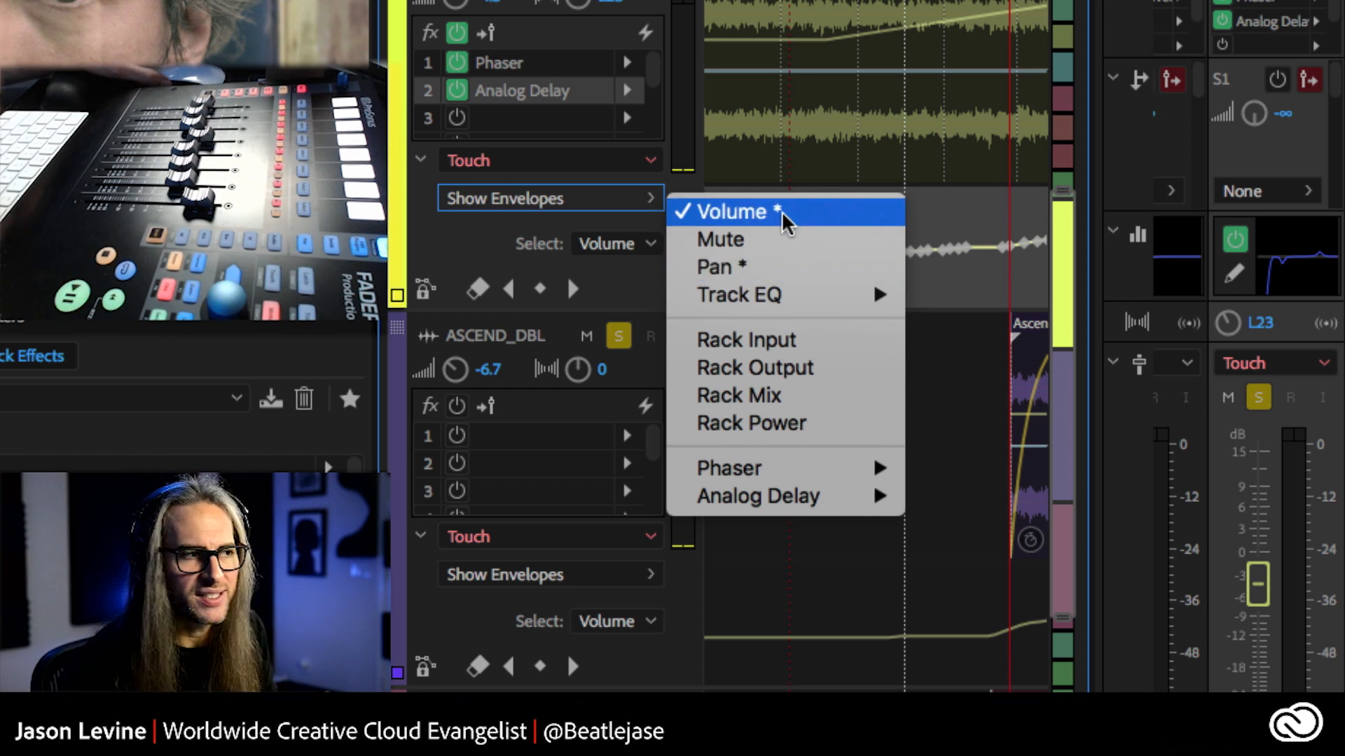
pyautogui.click(770, 270)
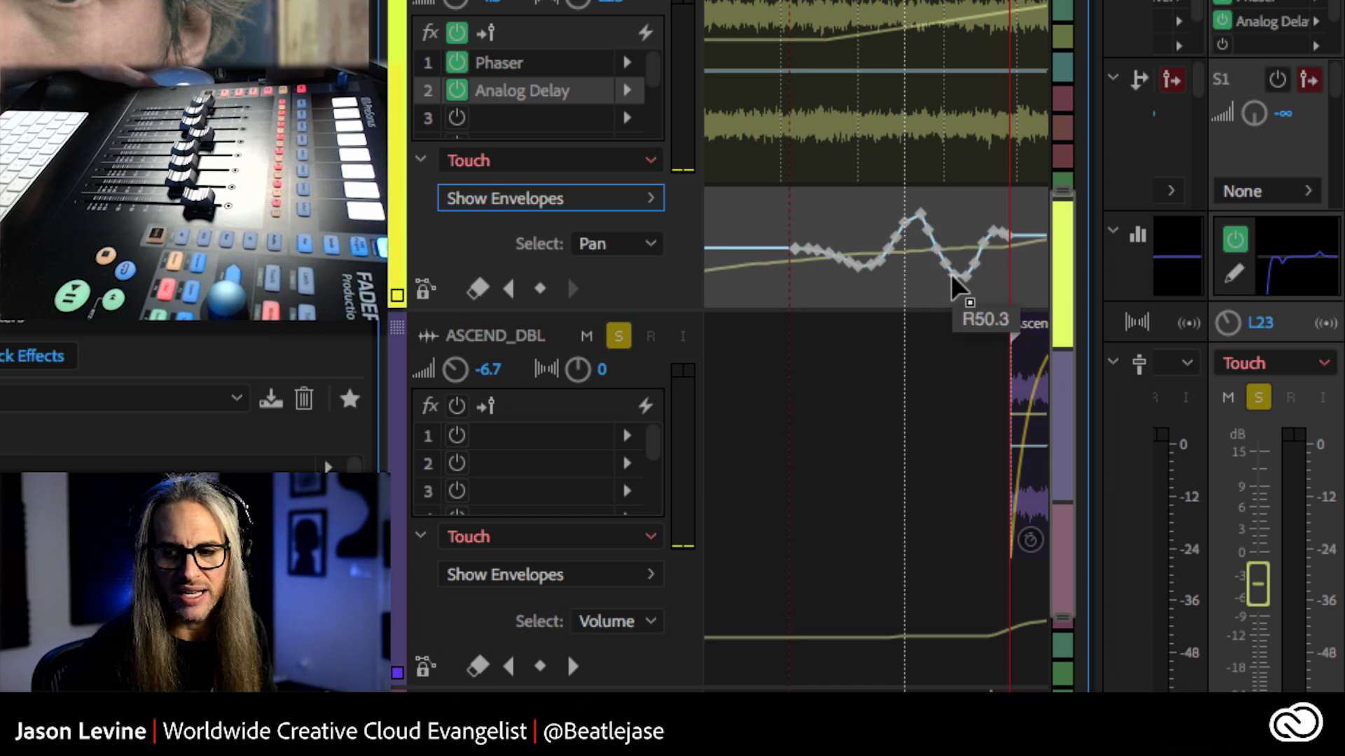
# Step: Switch ASCEND1's editable envelope back and forth between Pan and Volume, ending with Volume selected
pyautogui.click(599, 245)
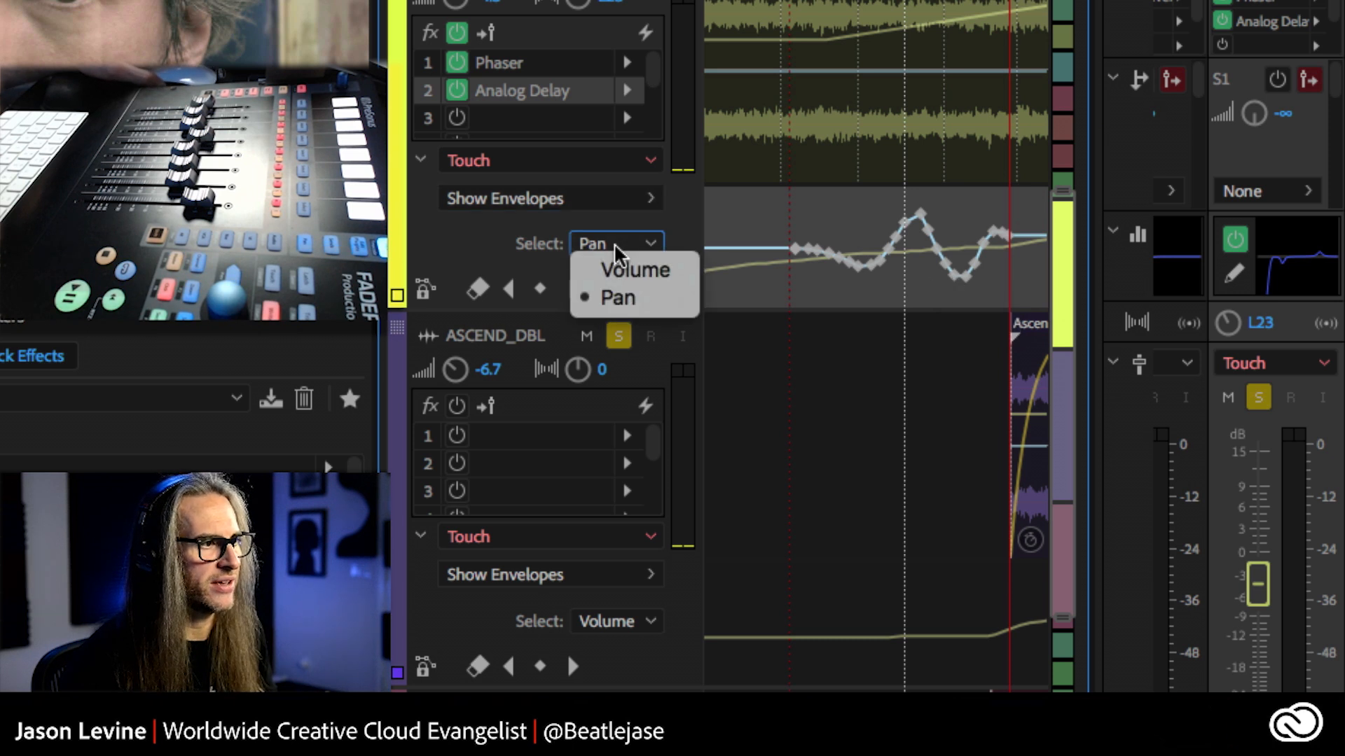
pyautogui.click(637, 273)
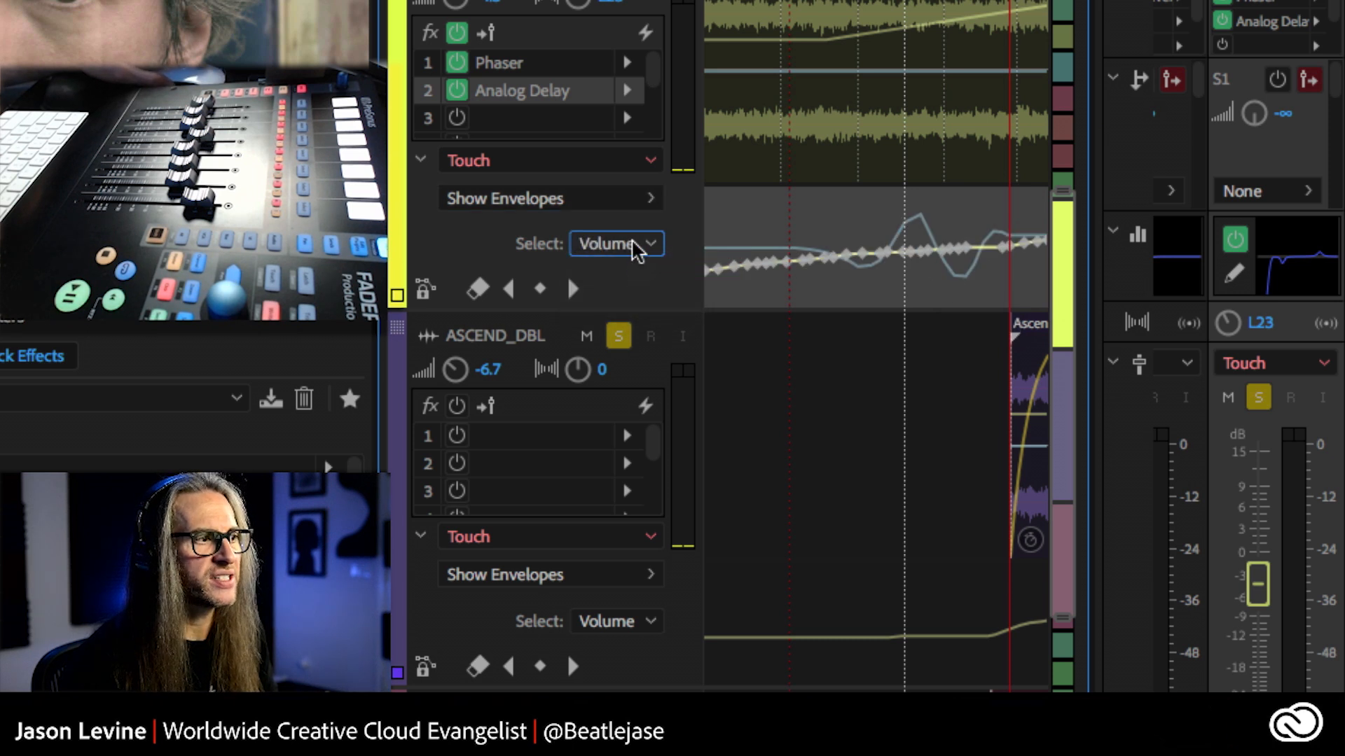
pyautogui.click(630, 245)
pyautogui.click(618, 270)
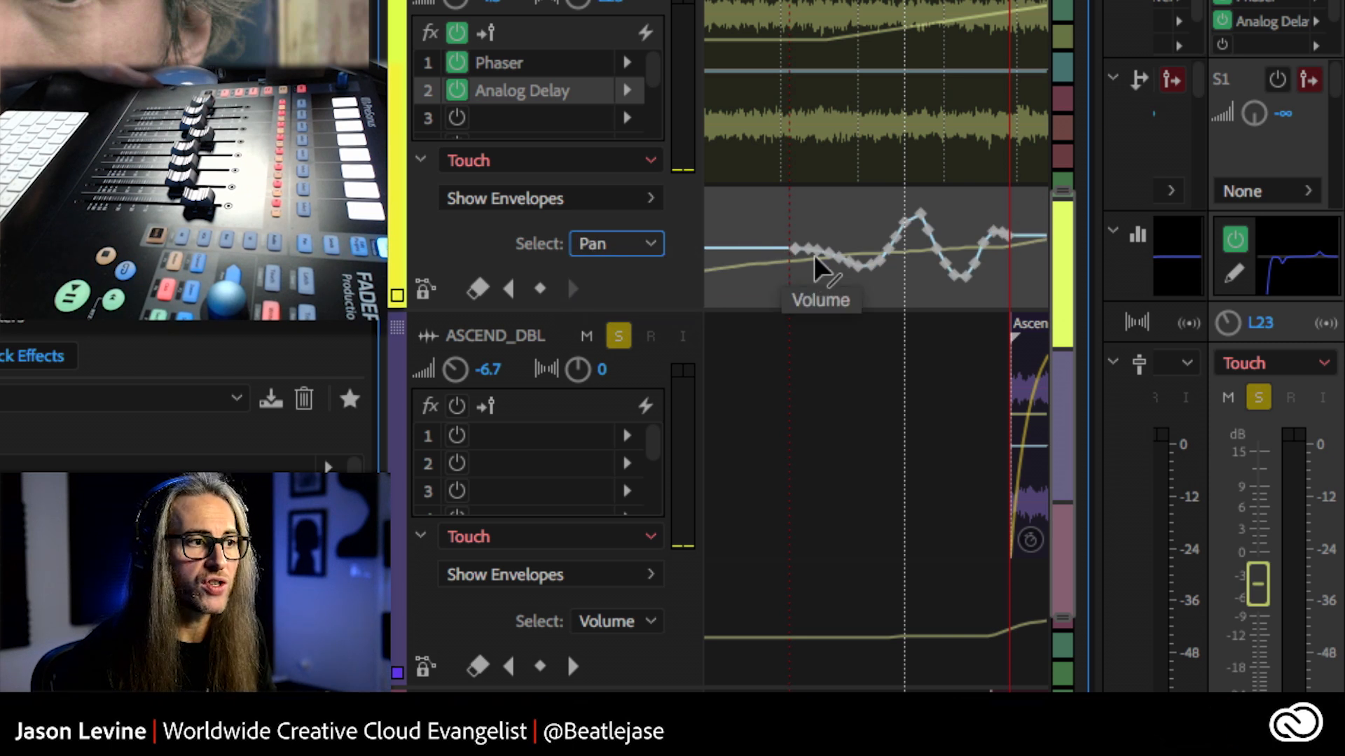
pyautogui.click(662, 251)
pyautogui.click(515, 244)
pyautogui.click(634, 242)
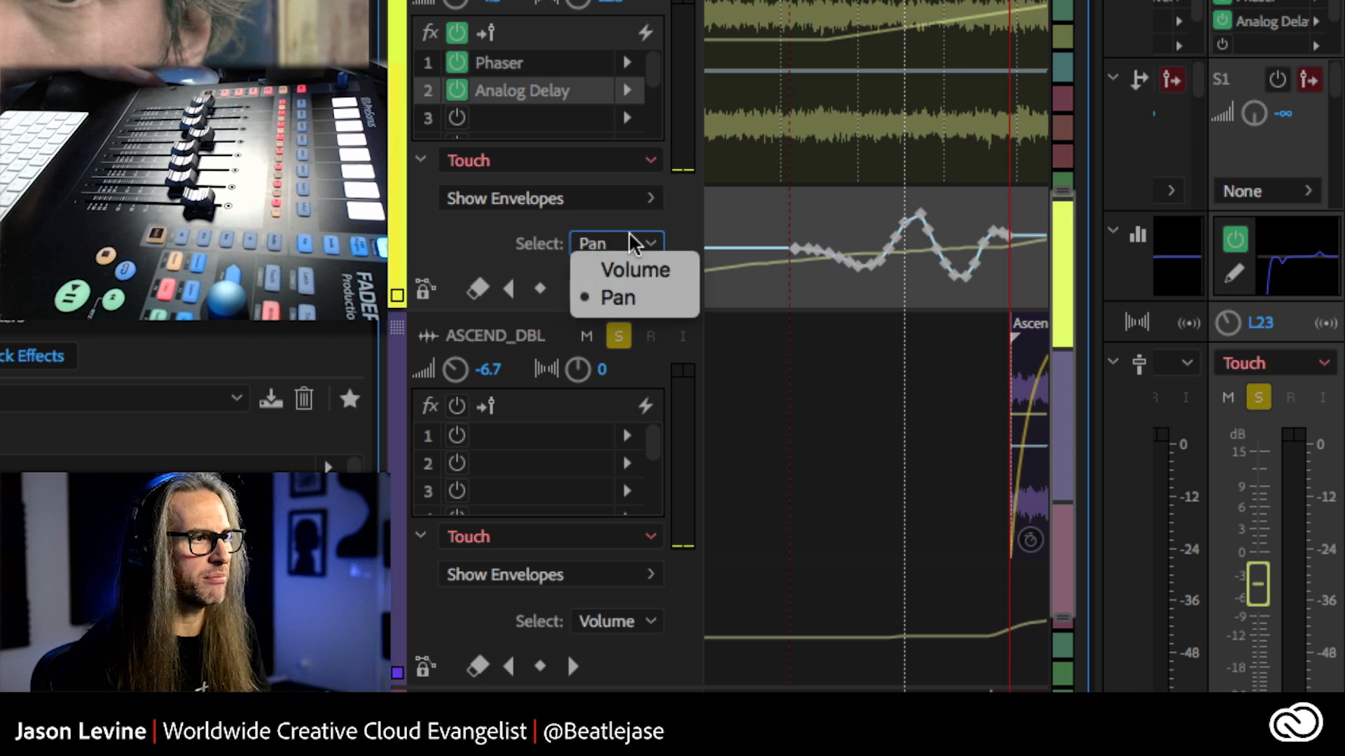
pyautogui.click(618, 265)
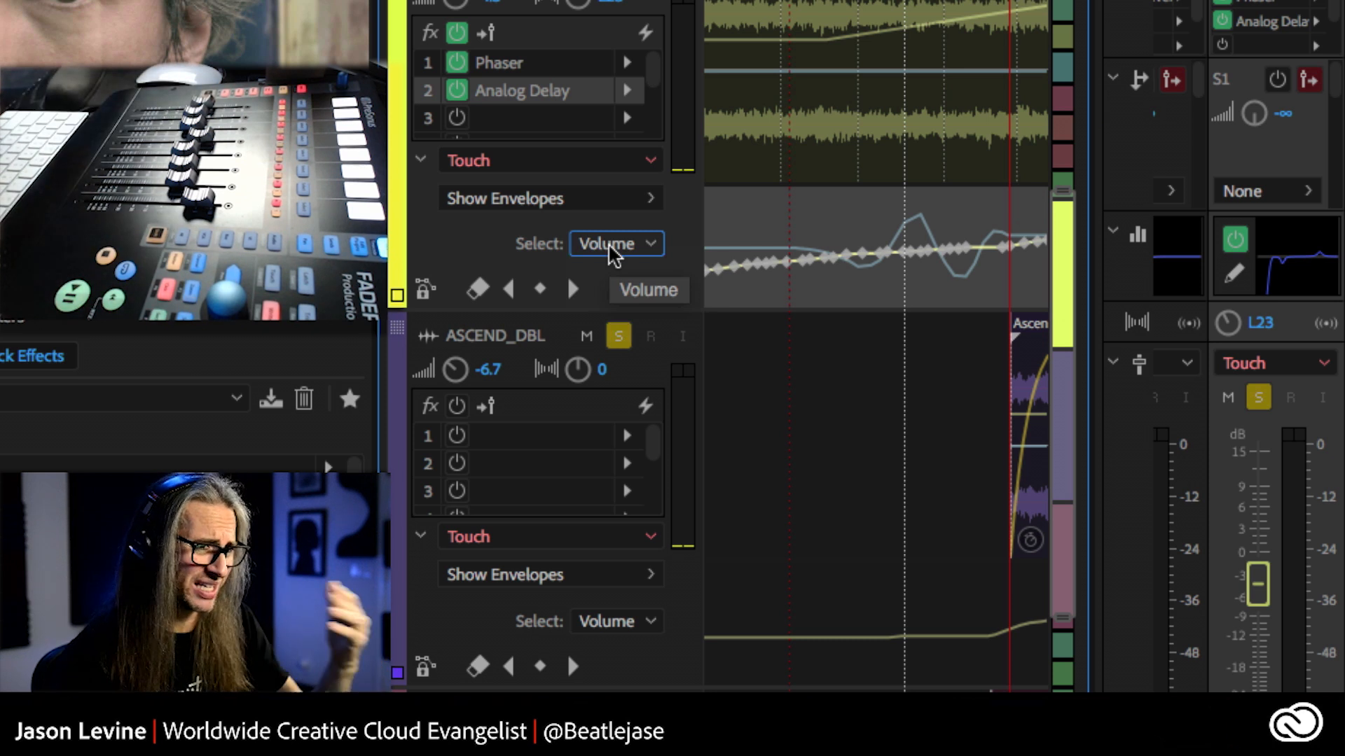
# Step: Review which Phaser and Analog Delay parameters can be shown as automation envelopes on ASCEND1
pyautogui.click(621, 203)
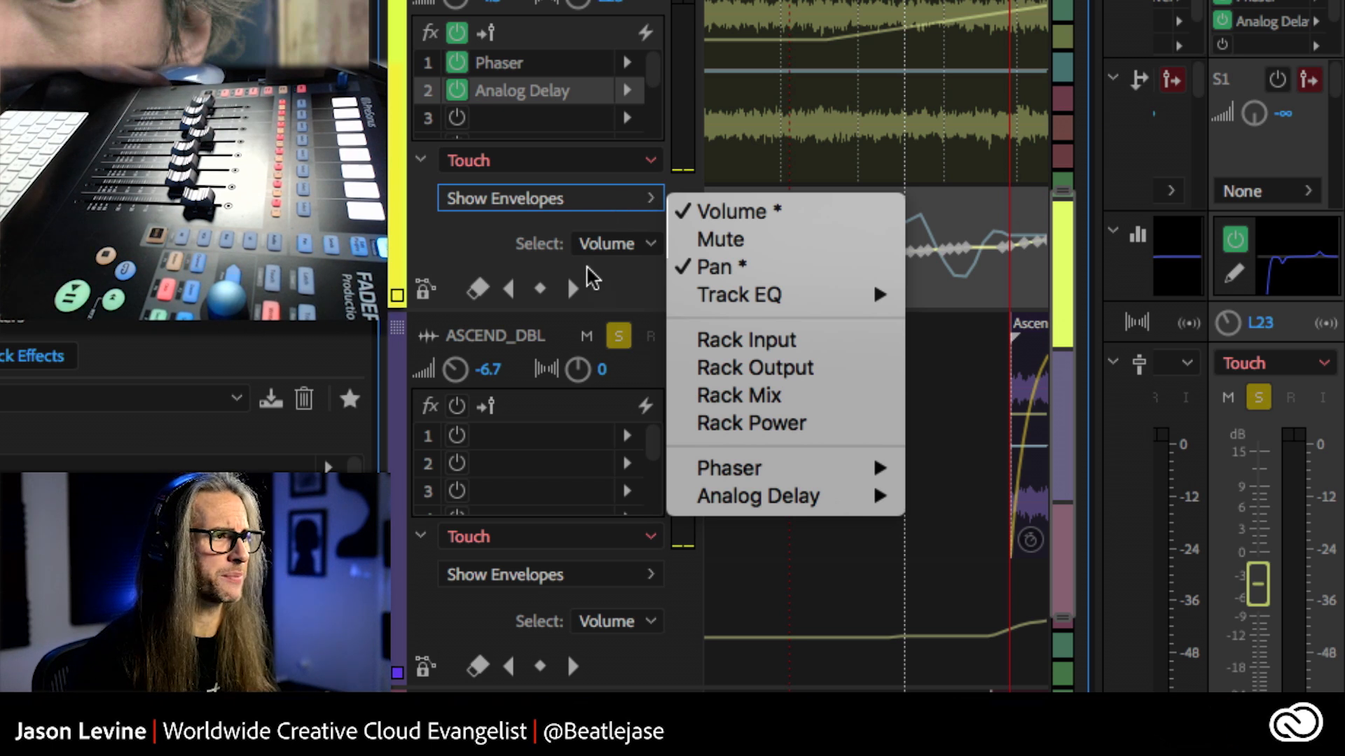
pyautogui.moveTo(742, 468)
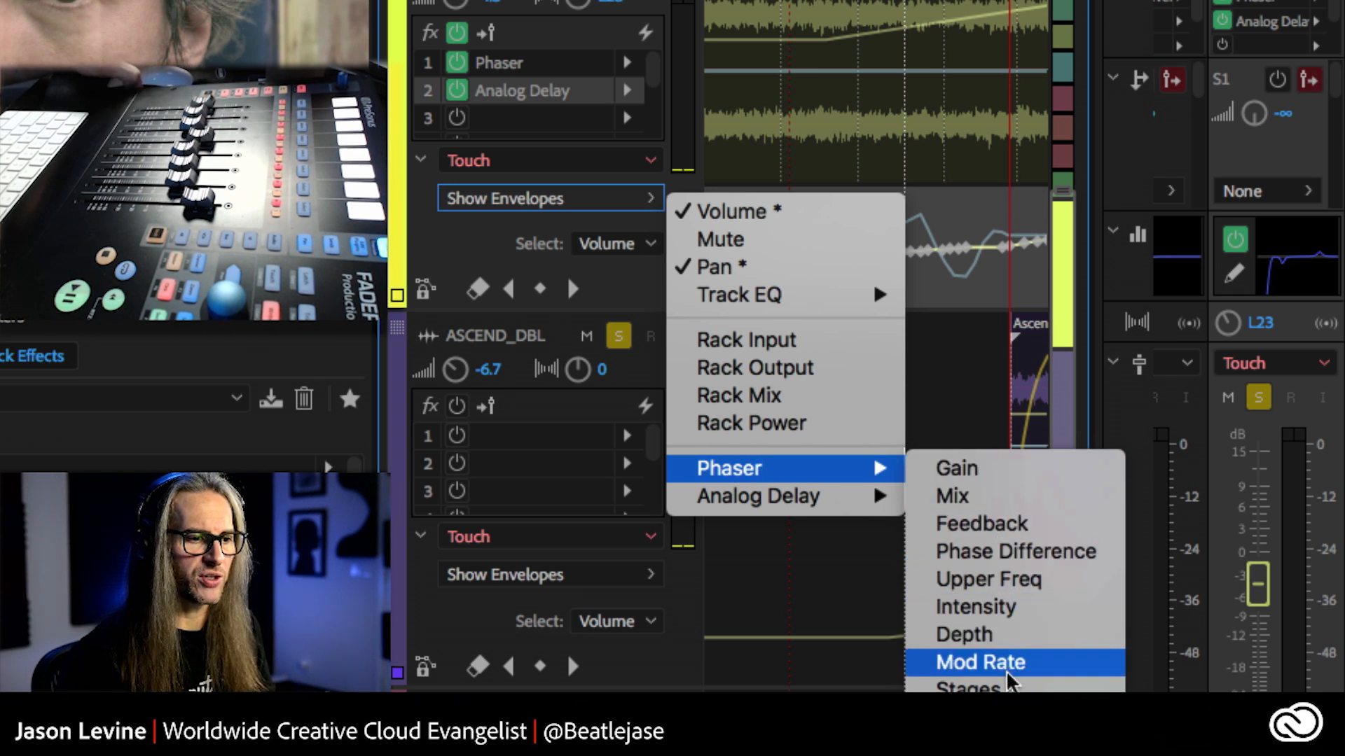
pyautogui.moveTo(863, 497)
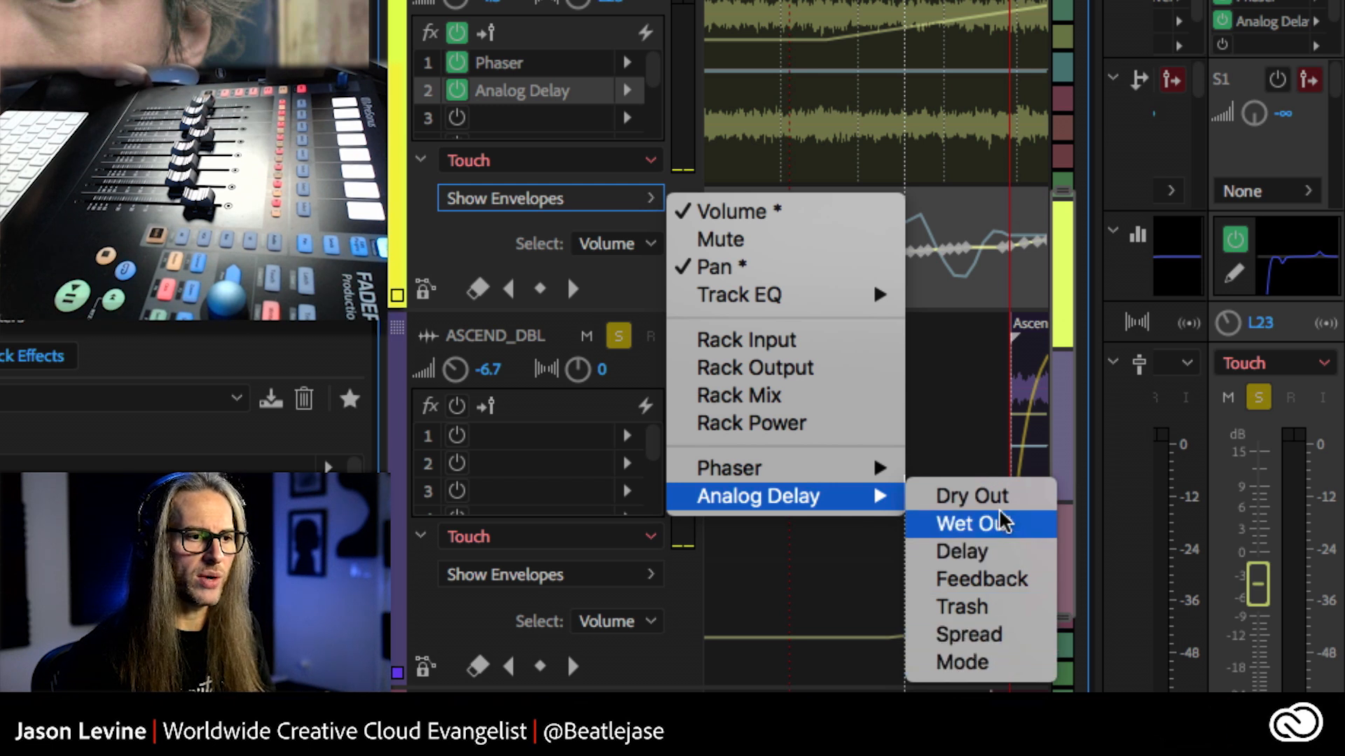
pyautogui.click(979, 330)
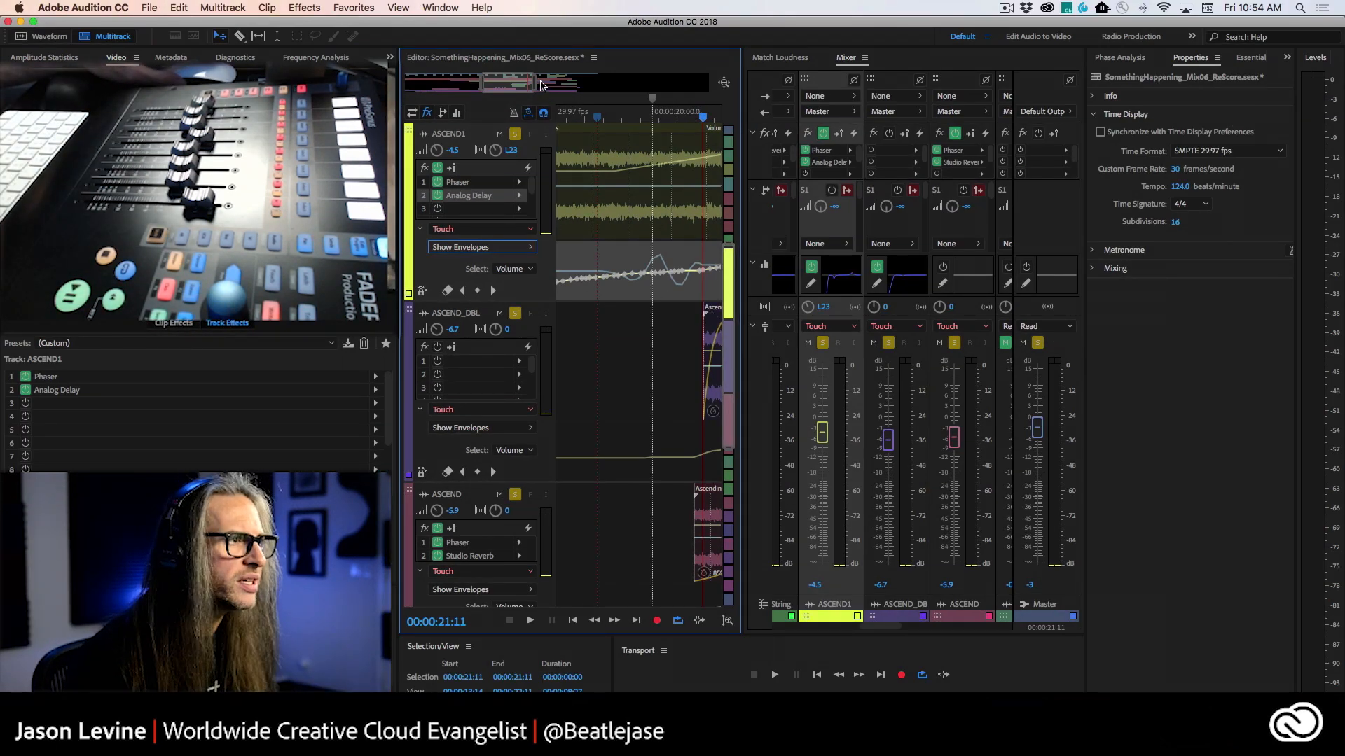
# Step: Collapse the automation lanes of the ASCEND1, ASCEND_DBL and ASCEND tracks
pyautogui.moveTo(533, 84); pyautogui.dragTo(627, 84)
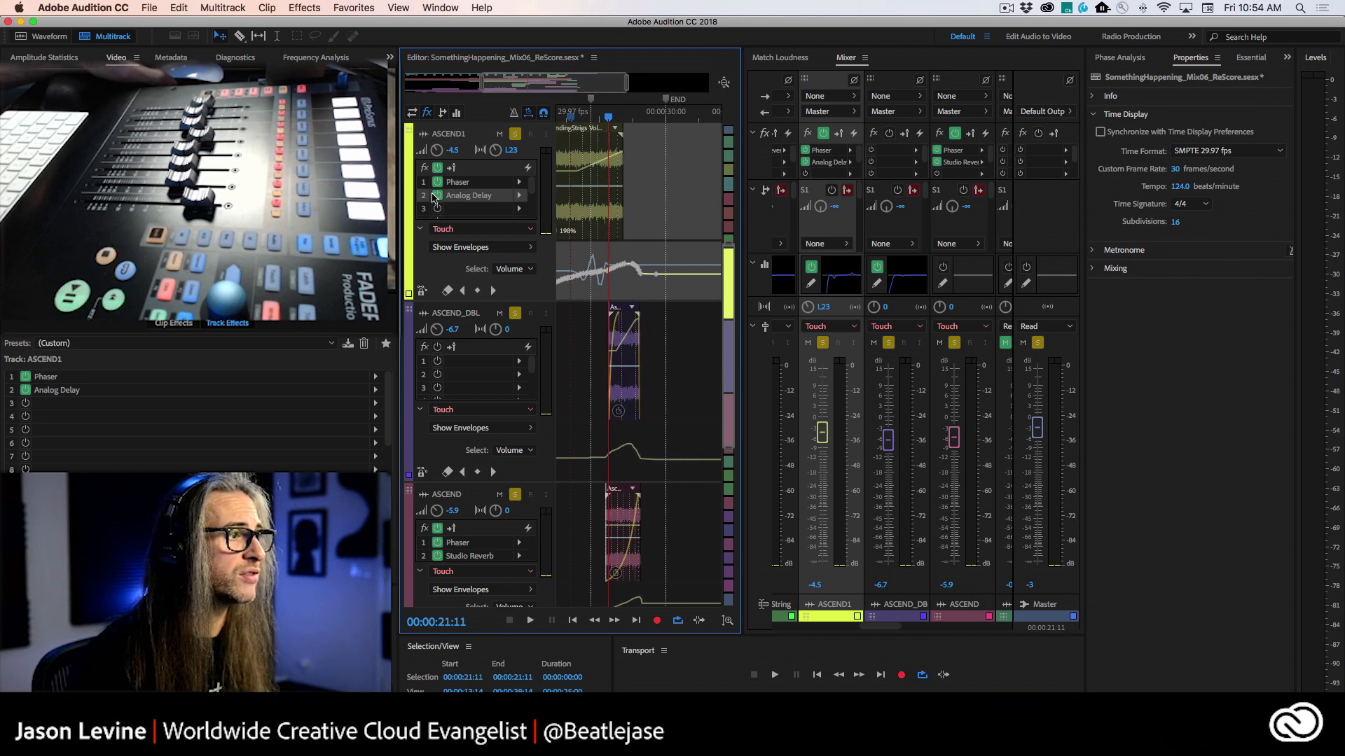
pyautogui.click(419, 230)
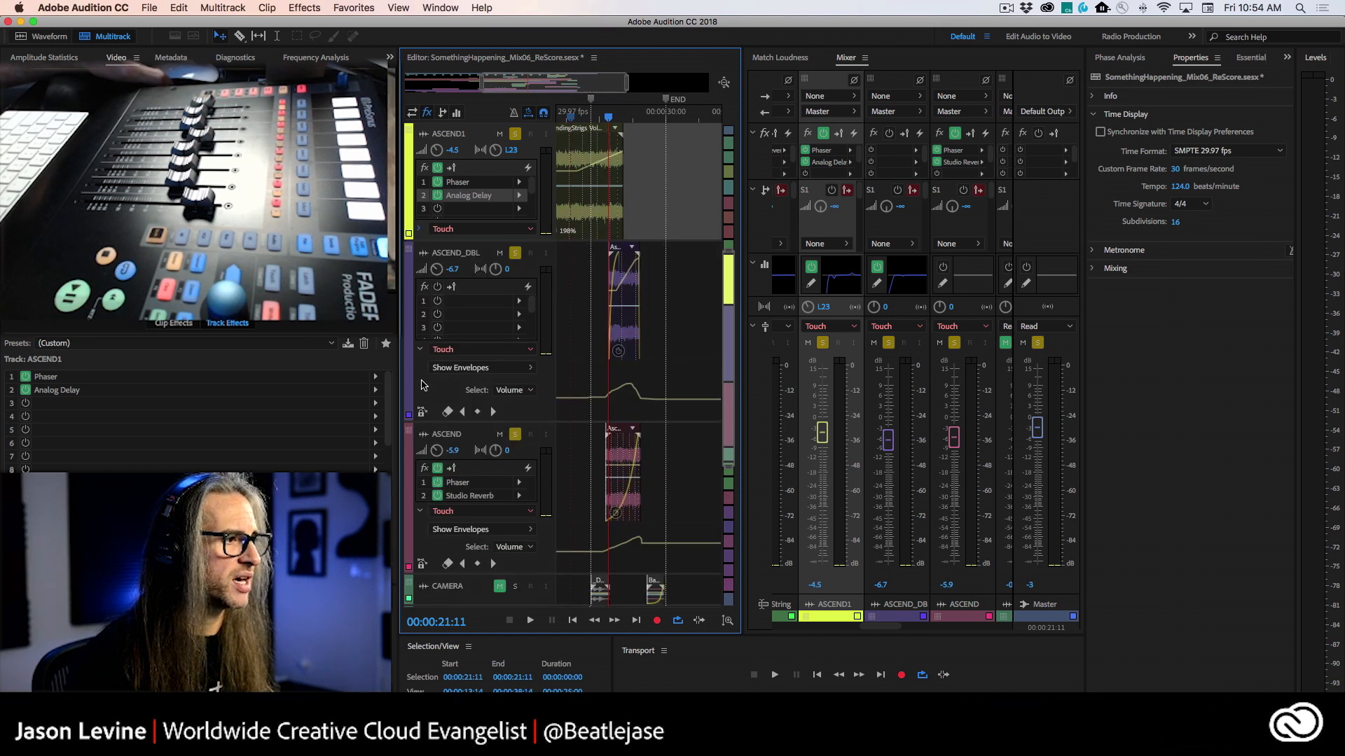
pyautogui.click(422, 385)
pyautogui.click(420, 349)
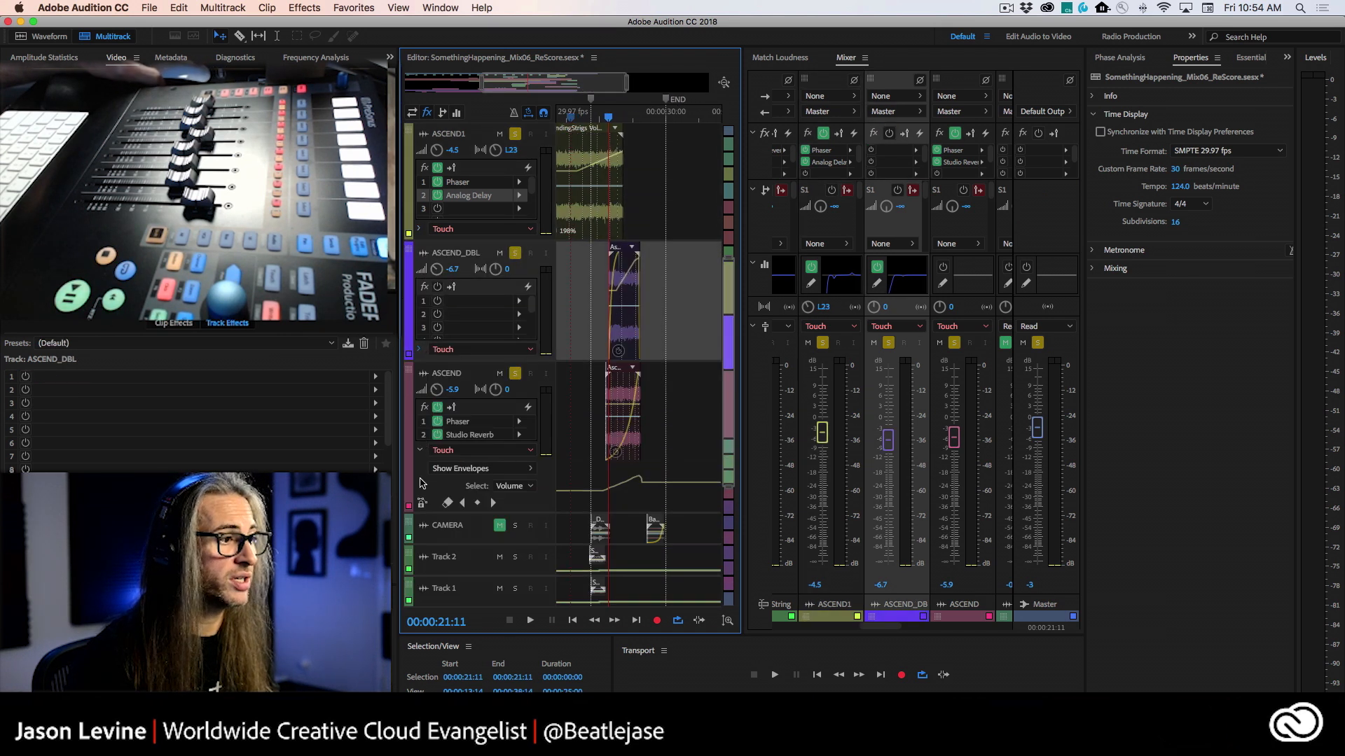
pyautogui.click(420, 450)
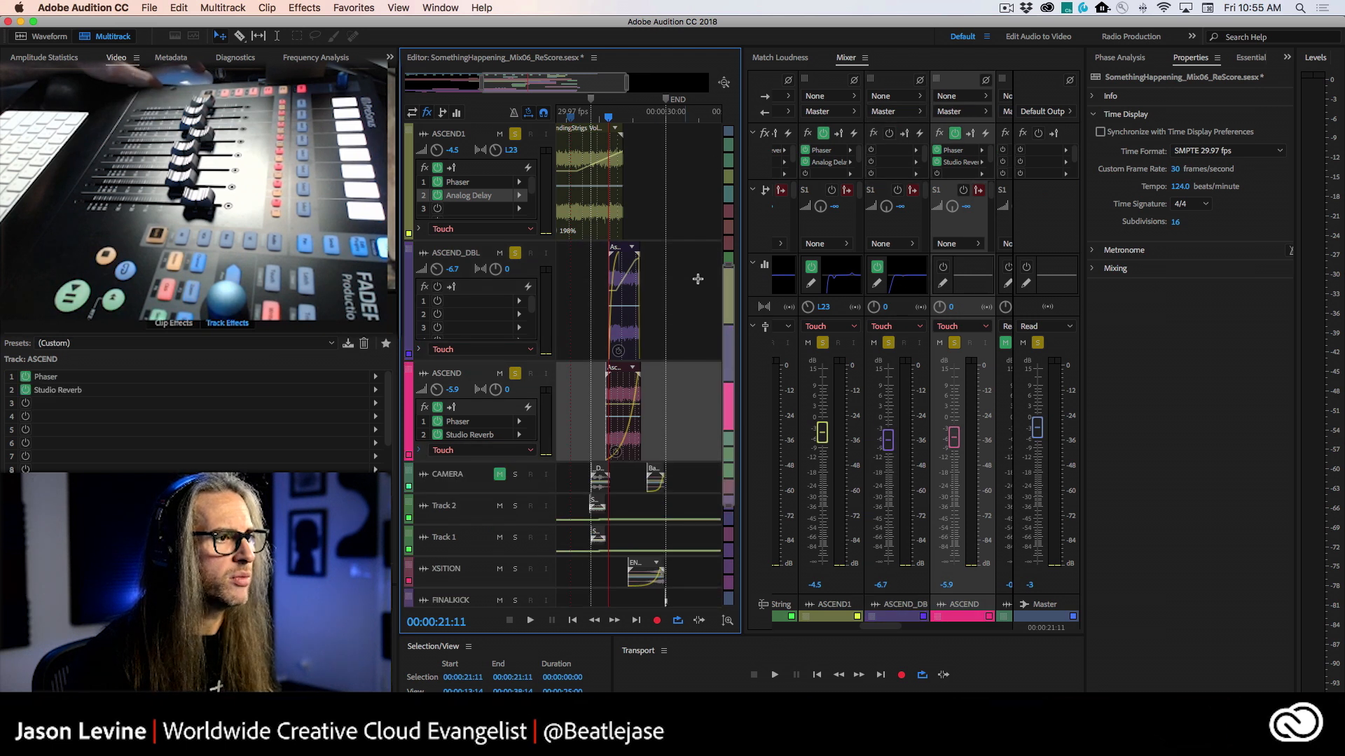
# Step: Solo the SCREAM2 track and play its scream clip from 00:00:17:05
pyautogui.moveTo(726, 295); pyautogui.dragTo(726, 155)
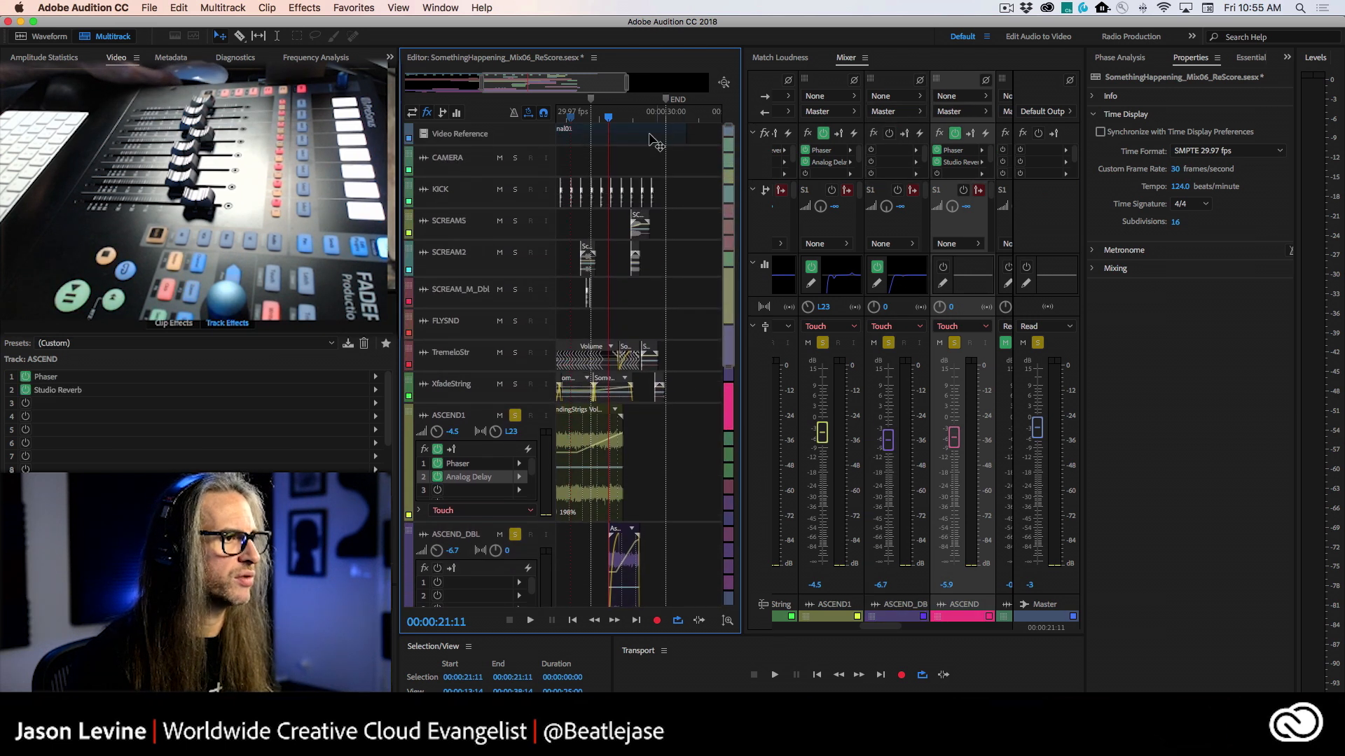
pyautogui.moveTo(627, 83); pyautogui.dragTo(505, 259)
pyautogui.click(515, 252)
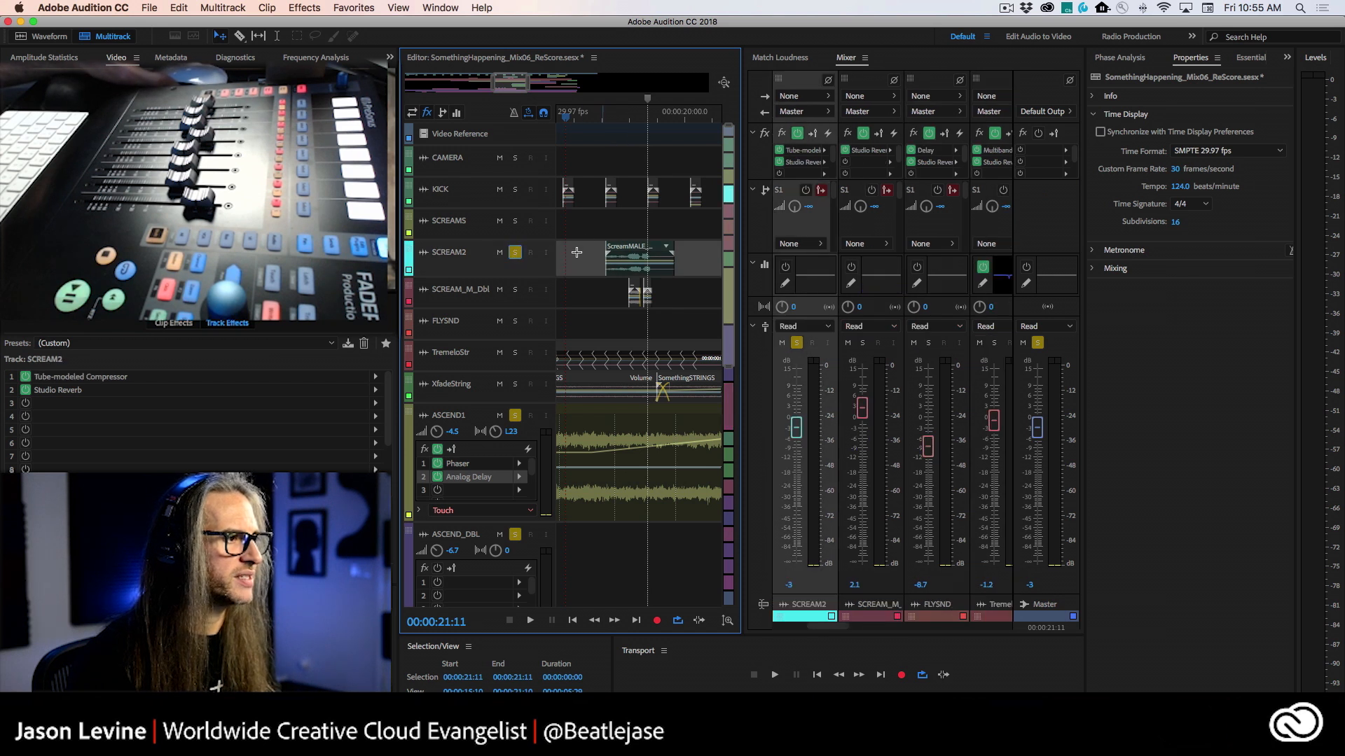
pyautogui.click(606, 132)
pyautogui.press('space')
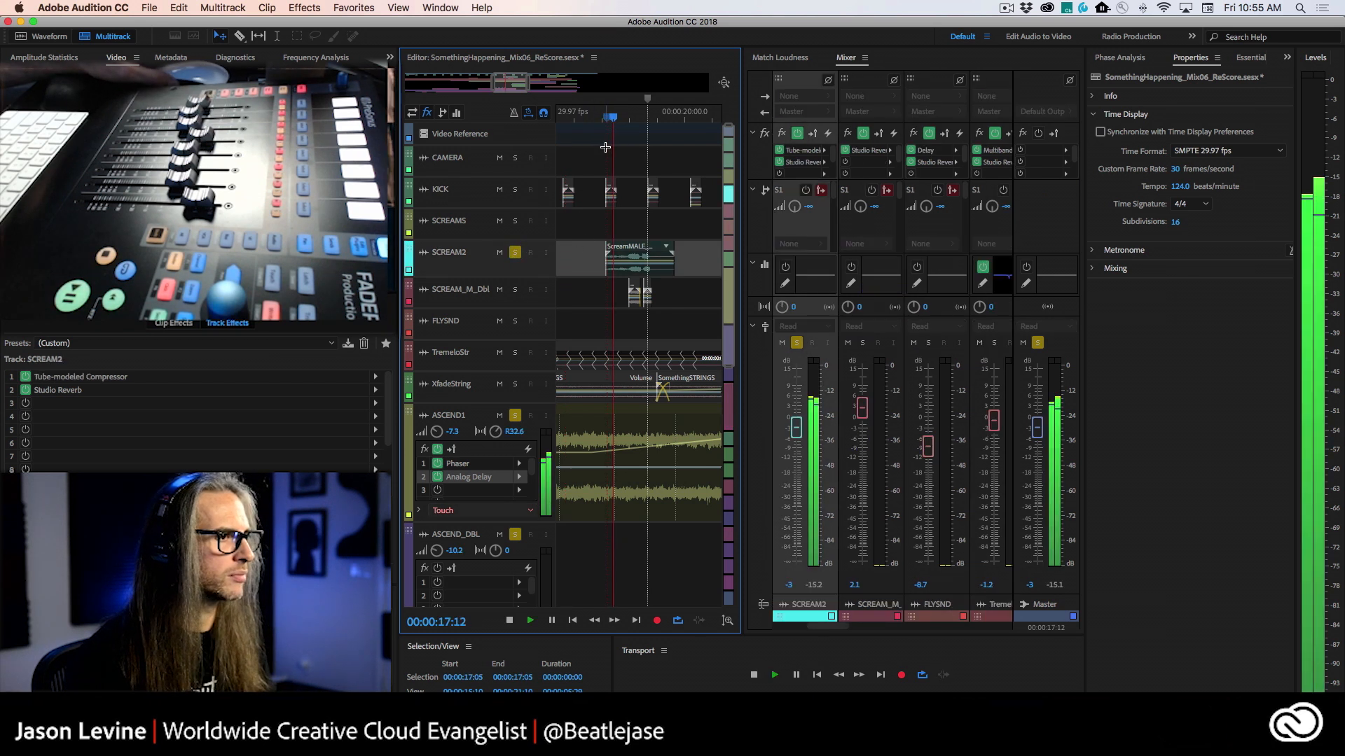
pyautogui.press('space')
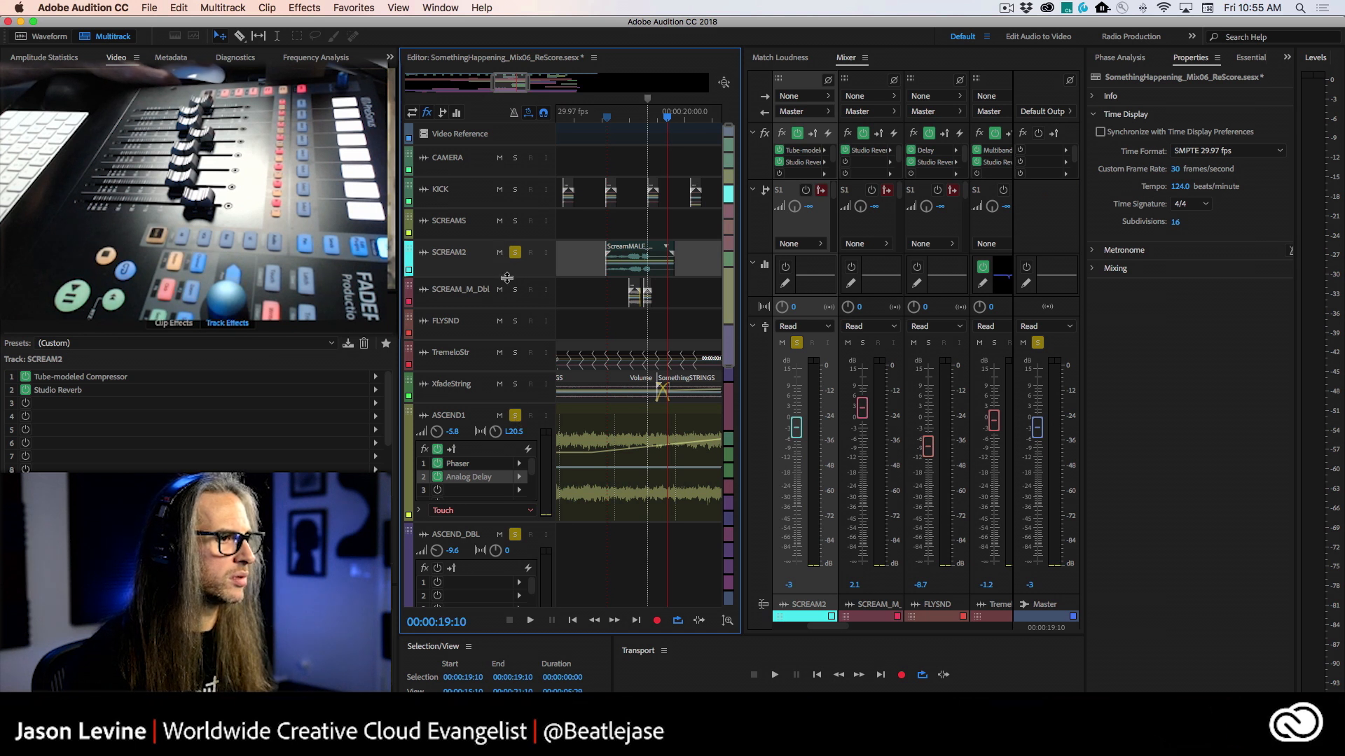
# Step: Enlarge the SCREAM2 track, unsolo ASCEND1, and play from 00:00:17:01 to hear the scream
pyautogui.moveTo(519, 274); pyautogui.dragTo(515, 366)
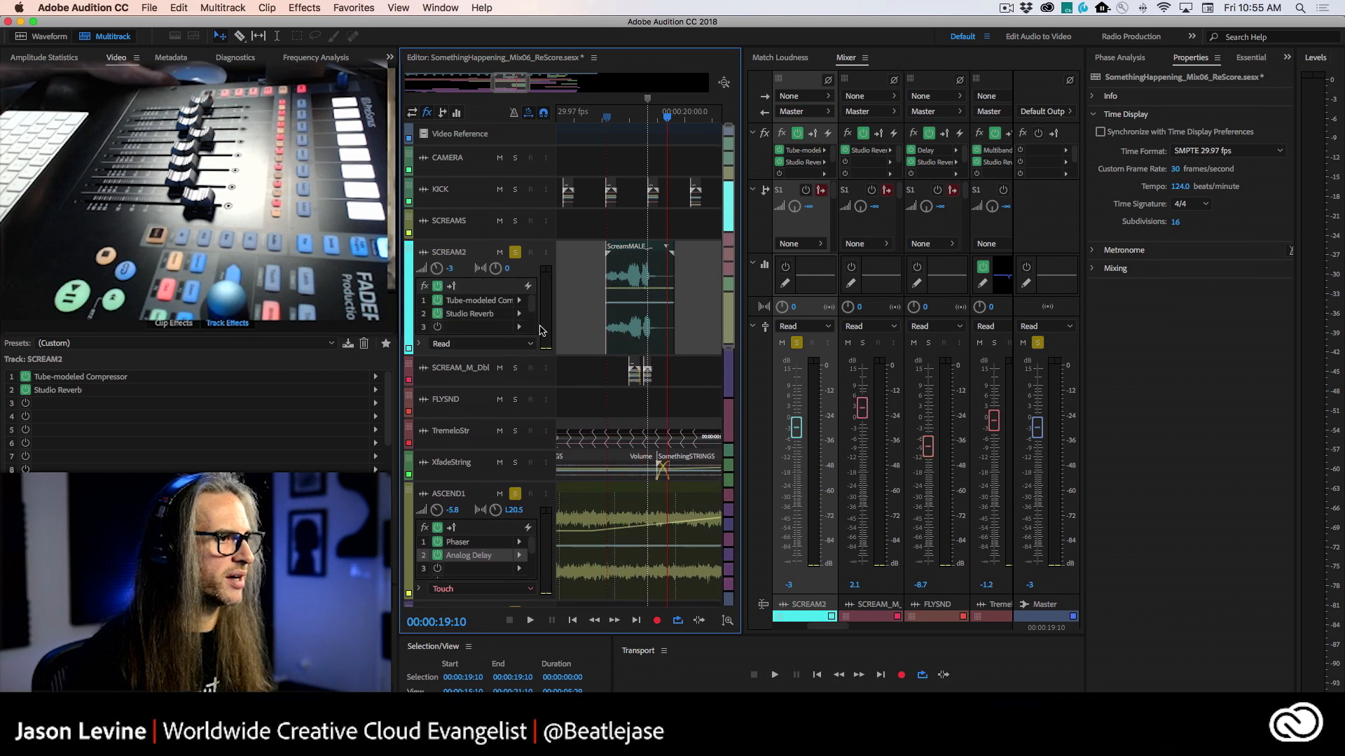
pyautogui.click(609, 116)
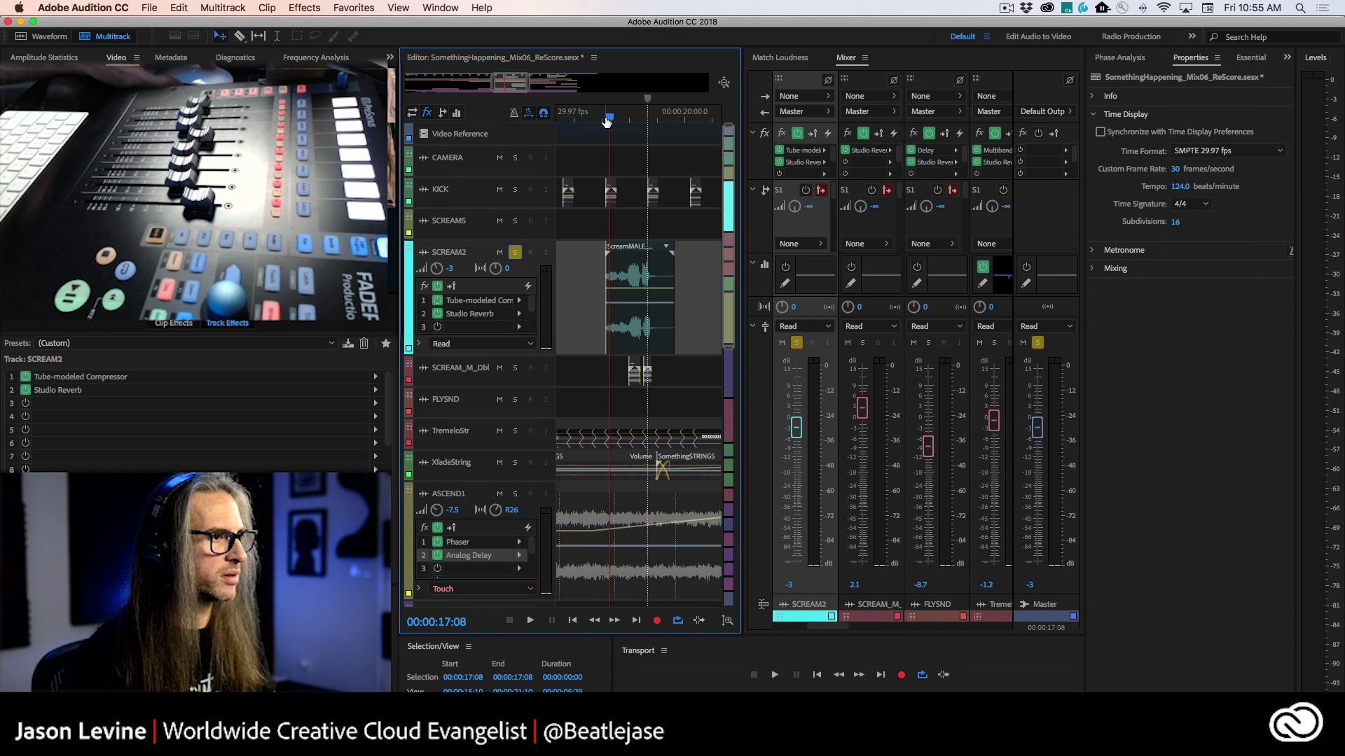
pyautogui.moveTo(606, 119); pyautogui.dragTo(602, 119)
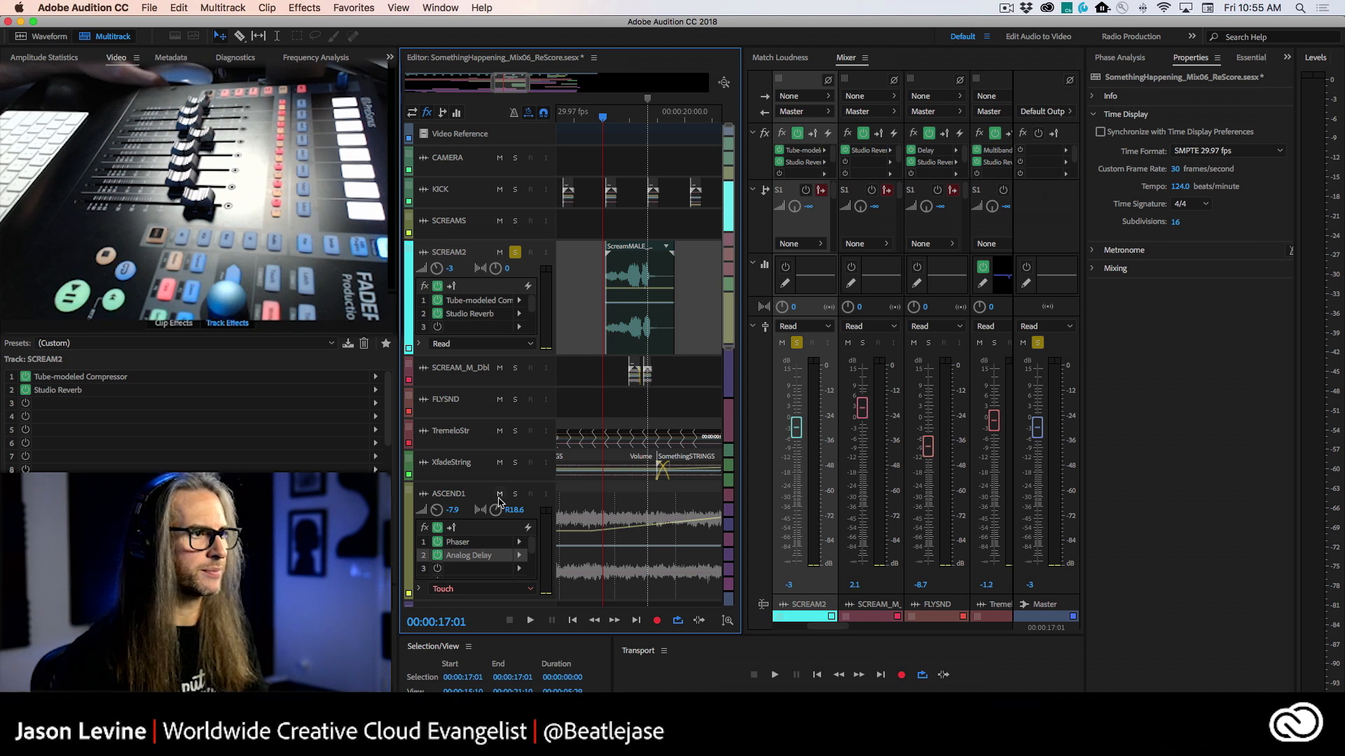
pyautogui.press('space')
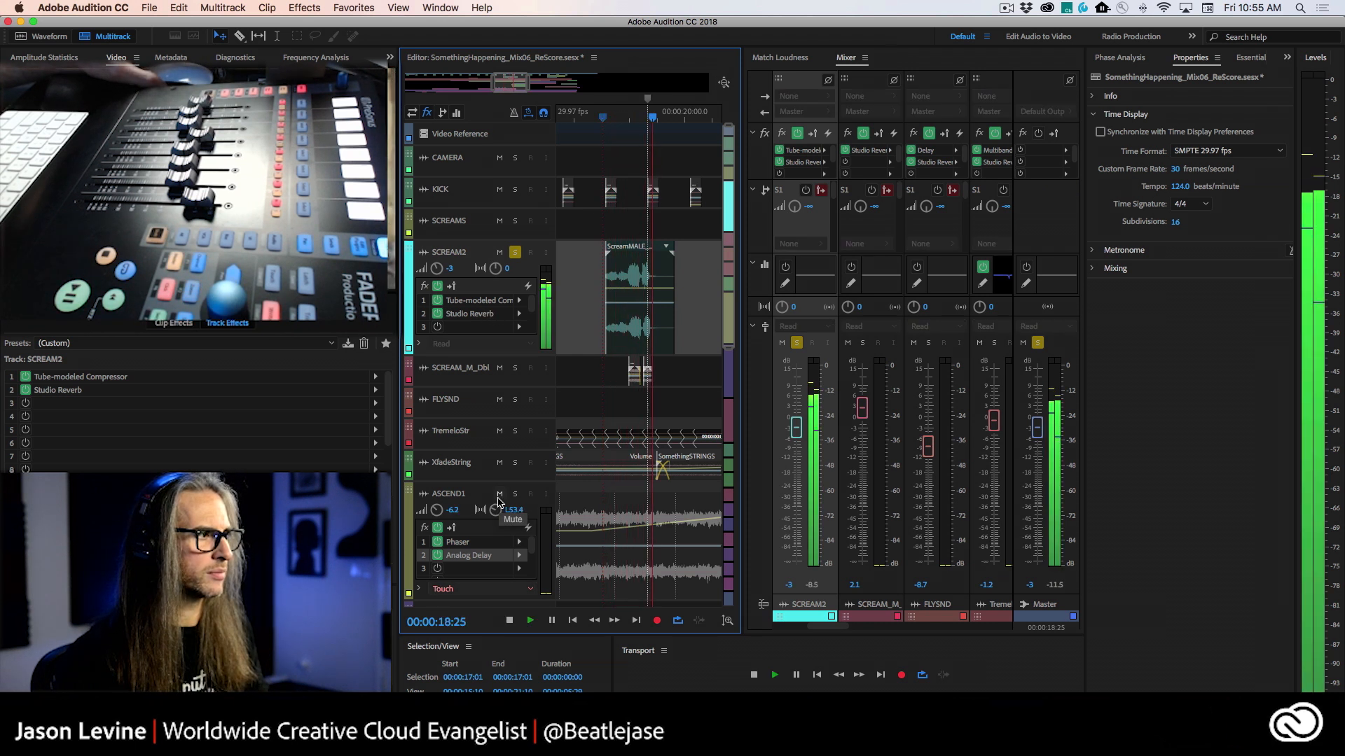
# Step: Replay the soloed SCREAM2 clip from about 00:00:17:06 to listen to its reverb tail
pyautogui.click(608, 119)
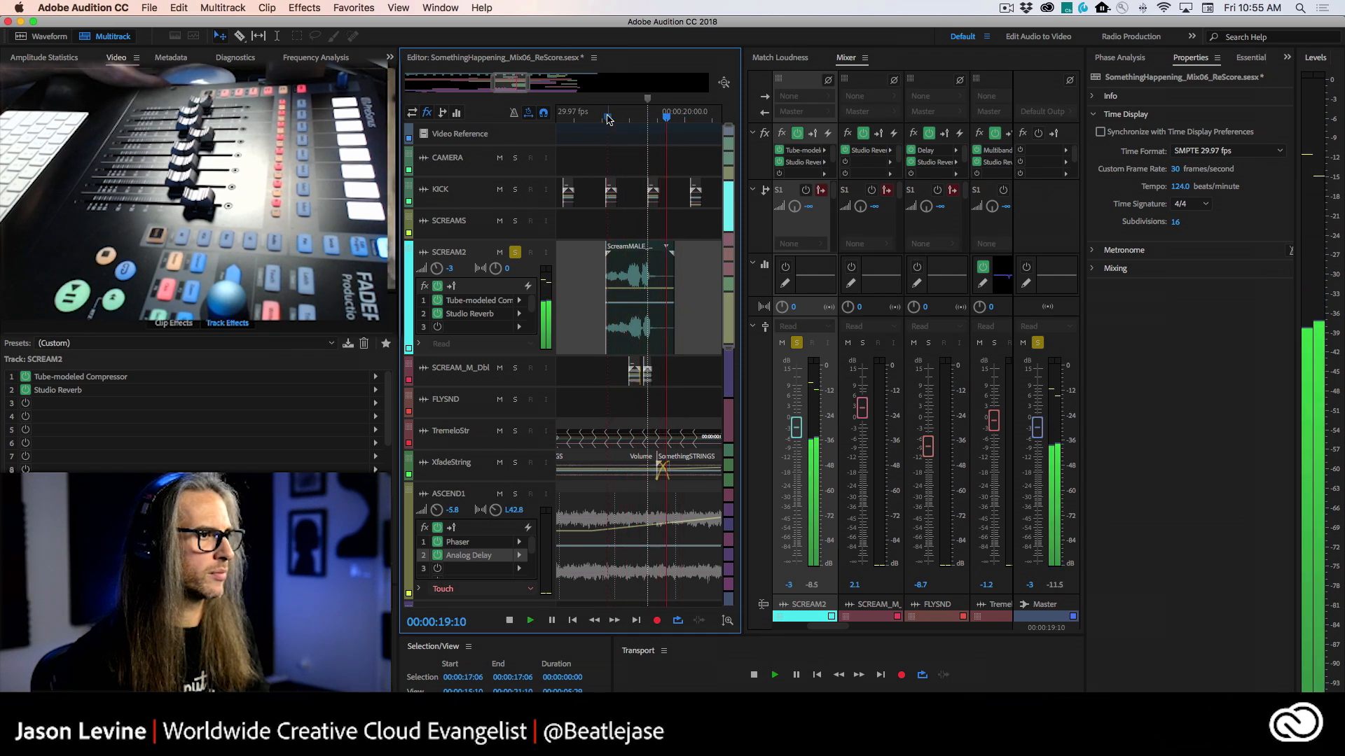
pyautogui.press('space')
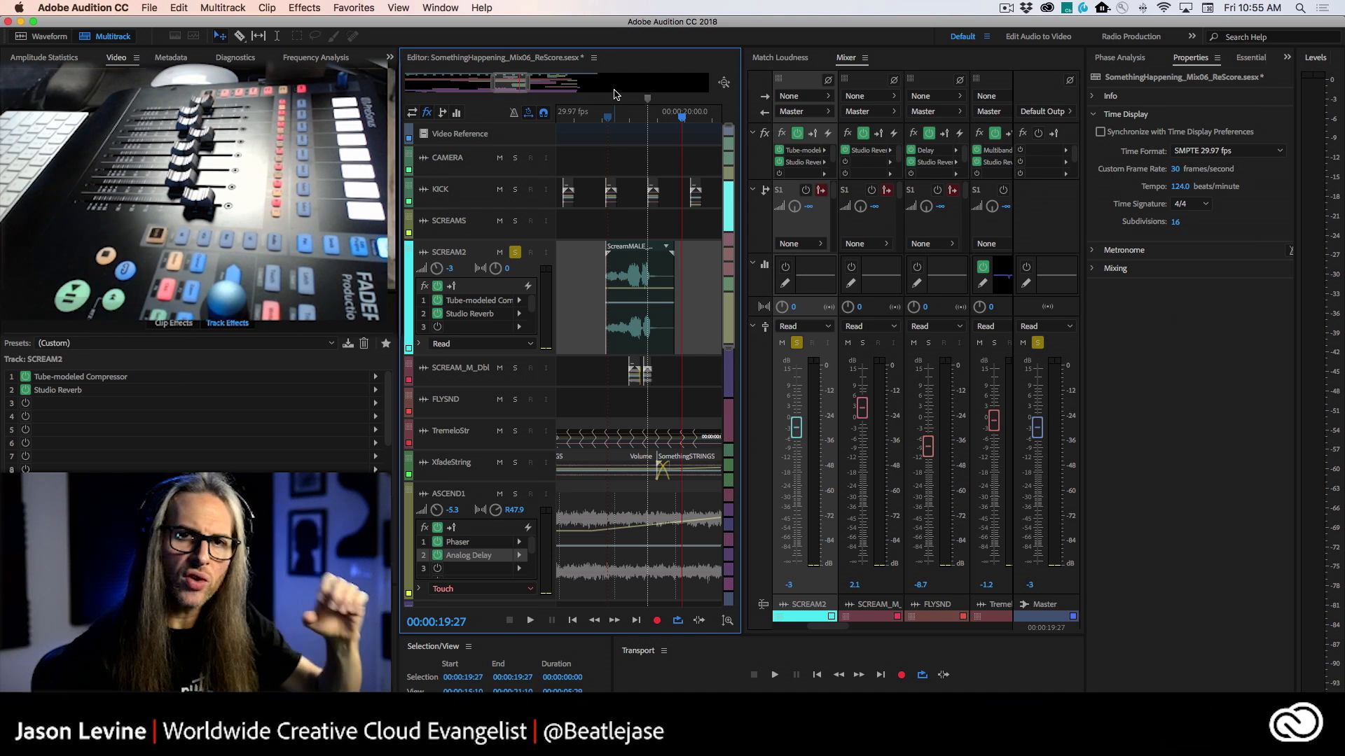
pyautogui.click(608, 117)
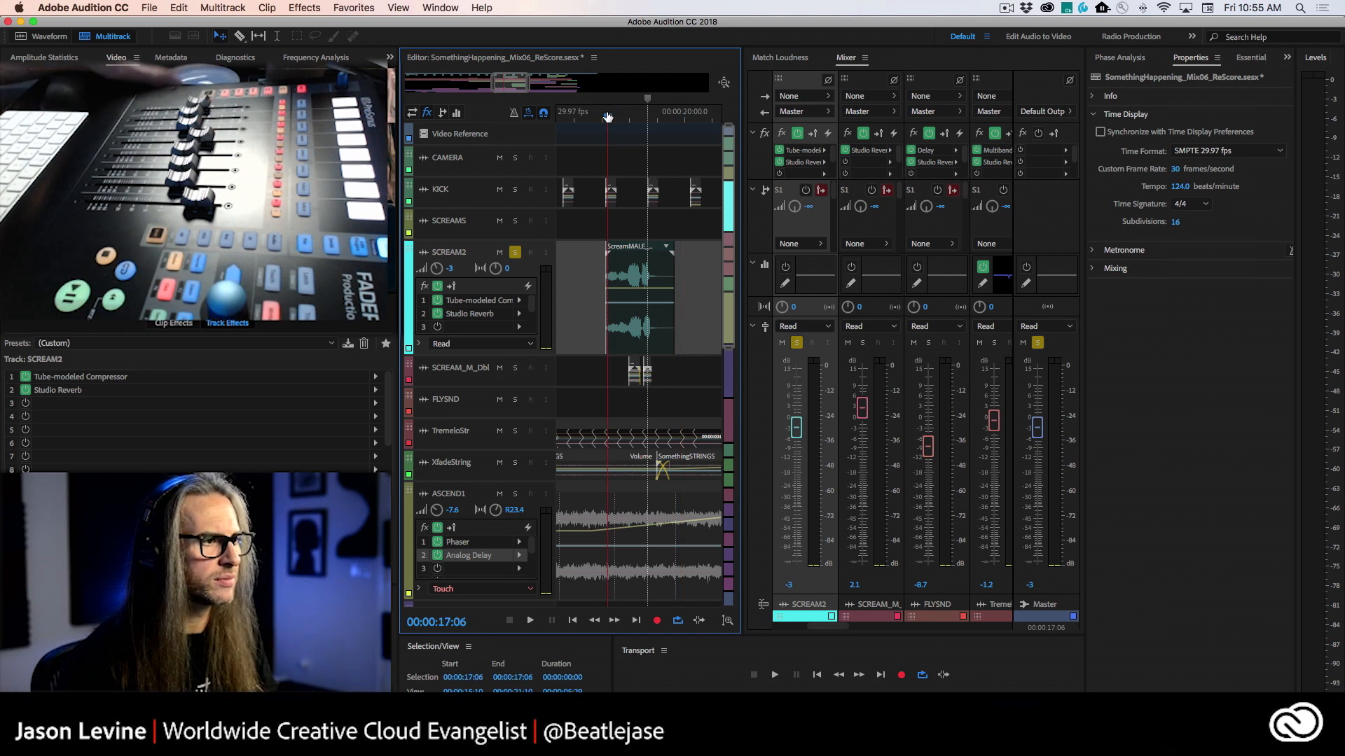
pyautogui.press('space')
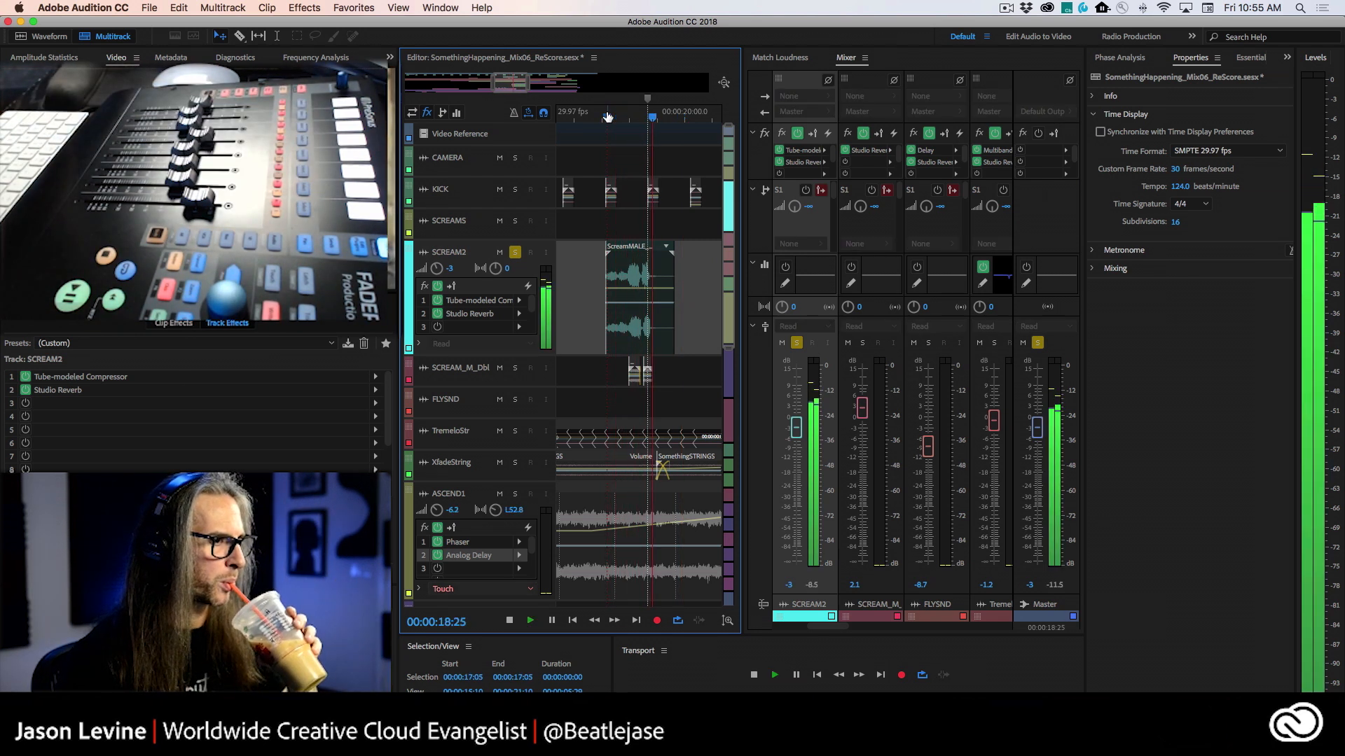
pyautogui.press('space')
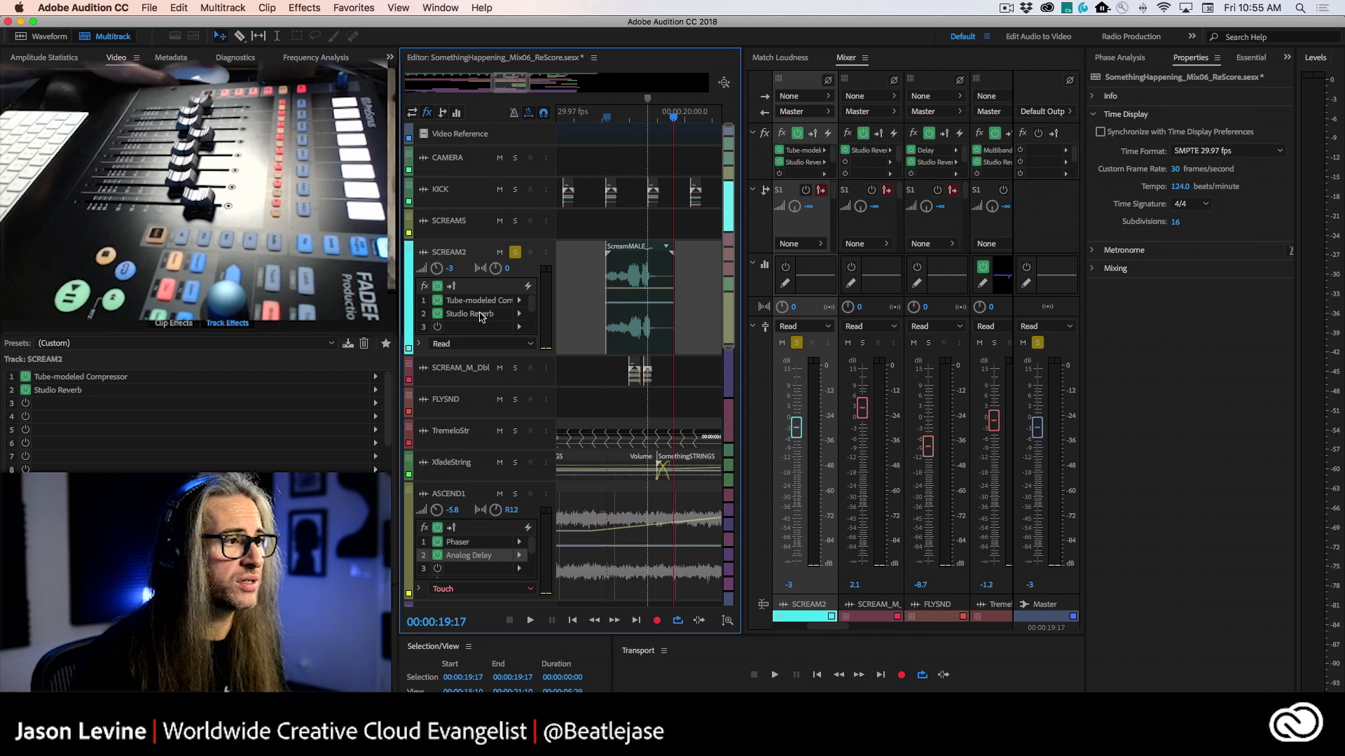
# Step: Open the Studio Reverb settings on the SCREAM2 track and move their window clear of its clip
pyautogui.doubleClick(480, 315)
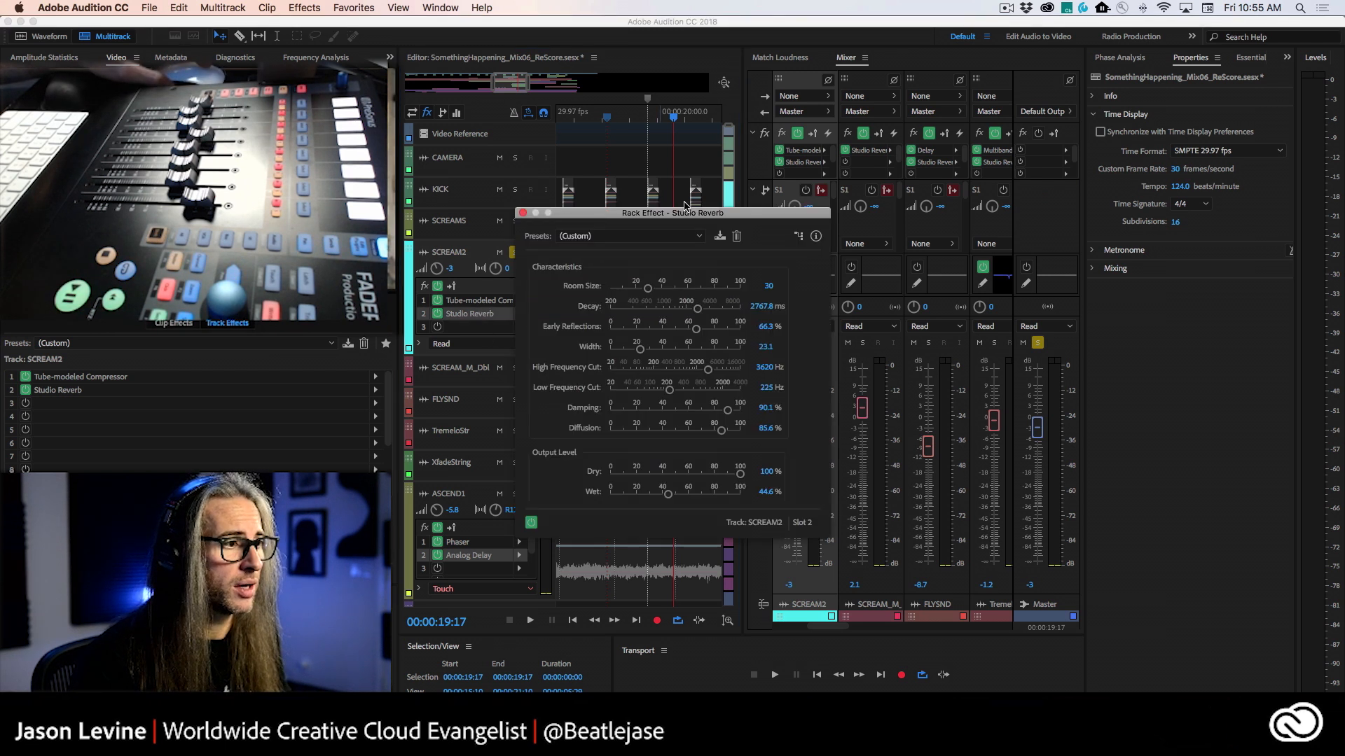
pyautogui.moveTo(635, 213); pyautogui.dragTo(420, 138)
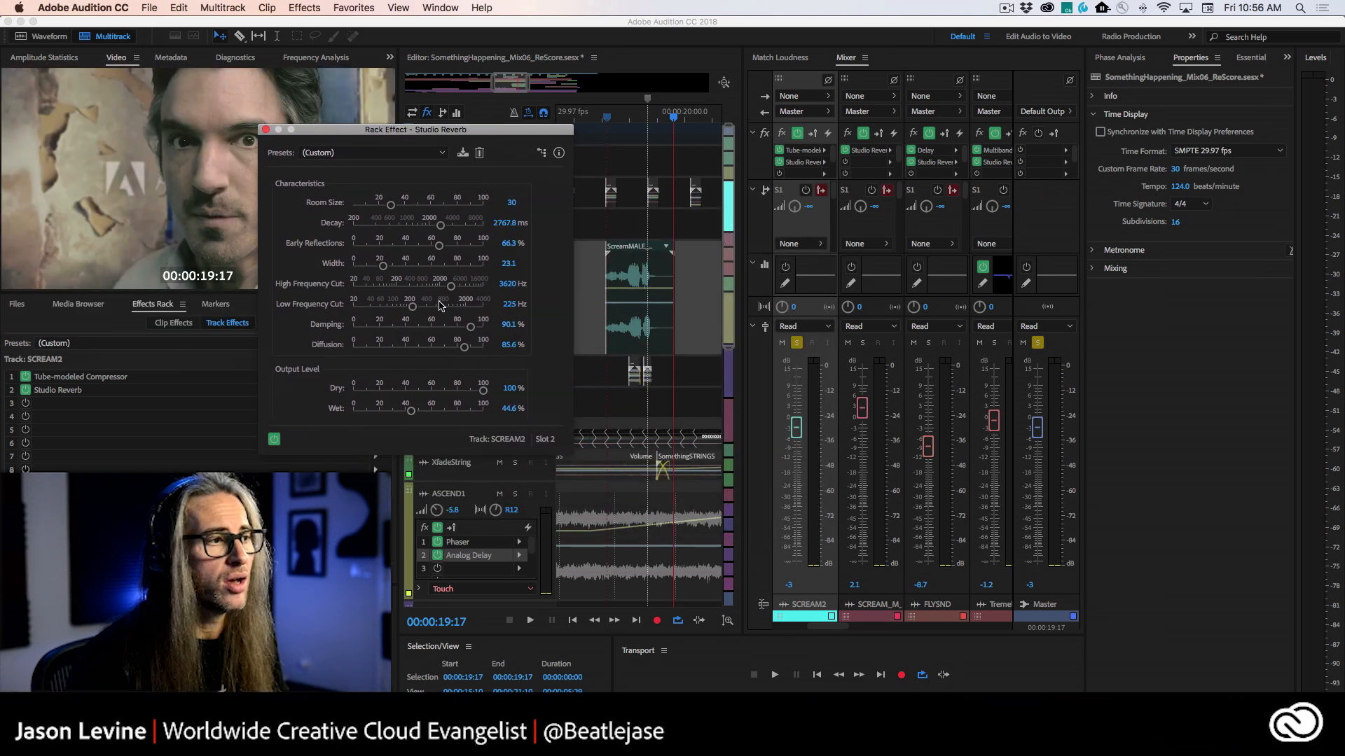
# Step: Play the soloed SCREAM2 scream from 00:00:17:07 to hear its current Studio Reverb settings
pyautogui.moveTo(462, 135); pyautogui.dragTo(407, 126)
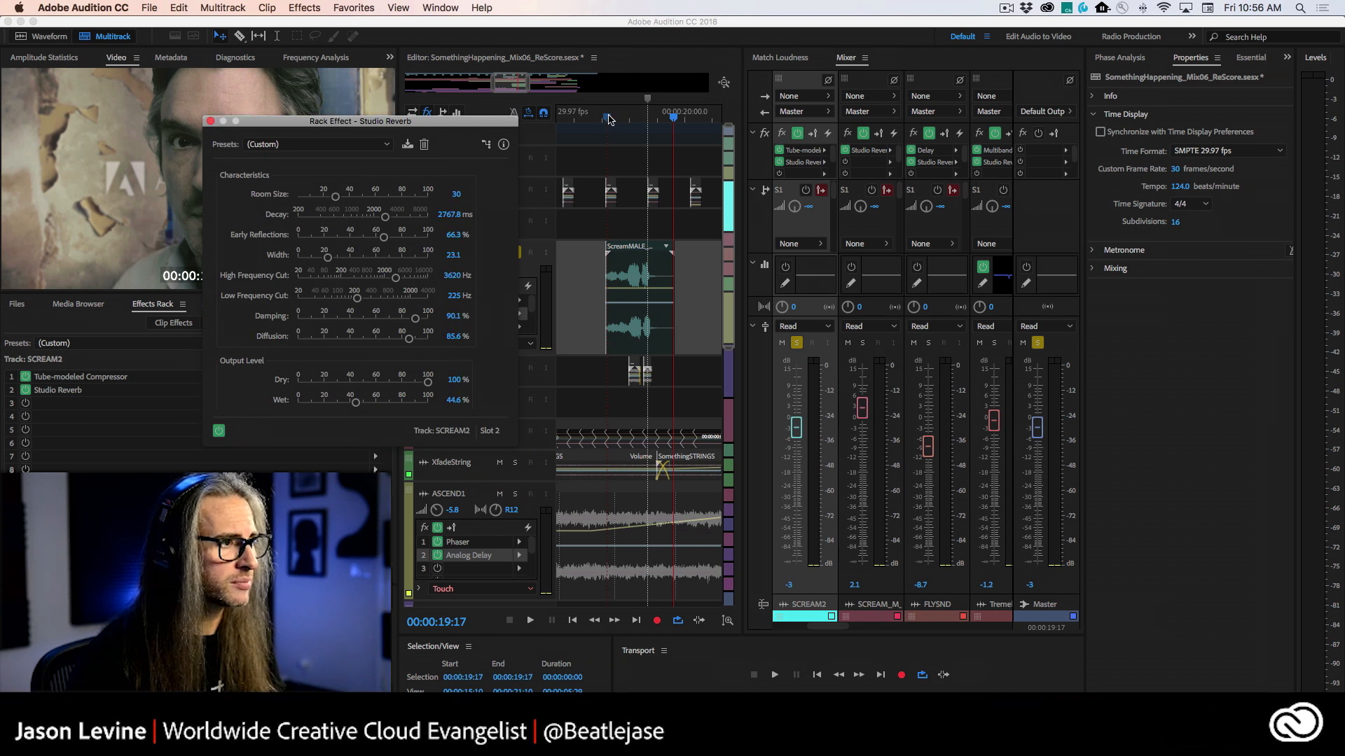
pyautogui.click(608, 117)
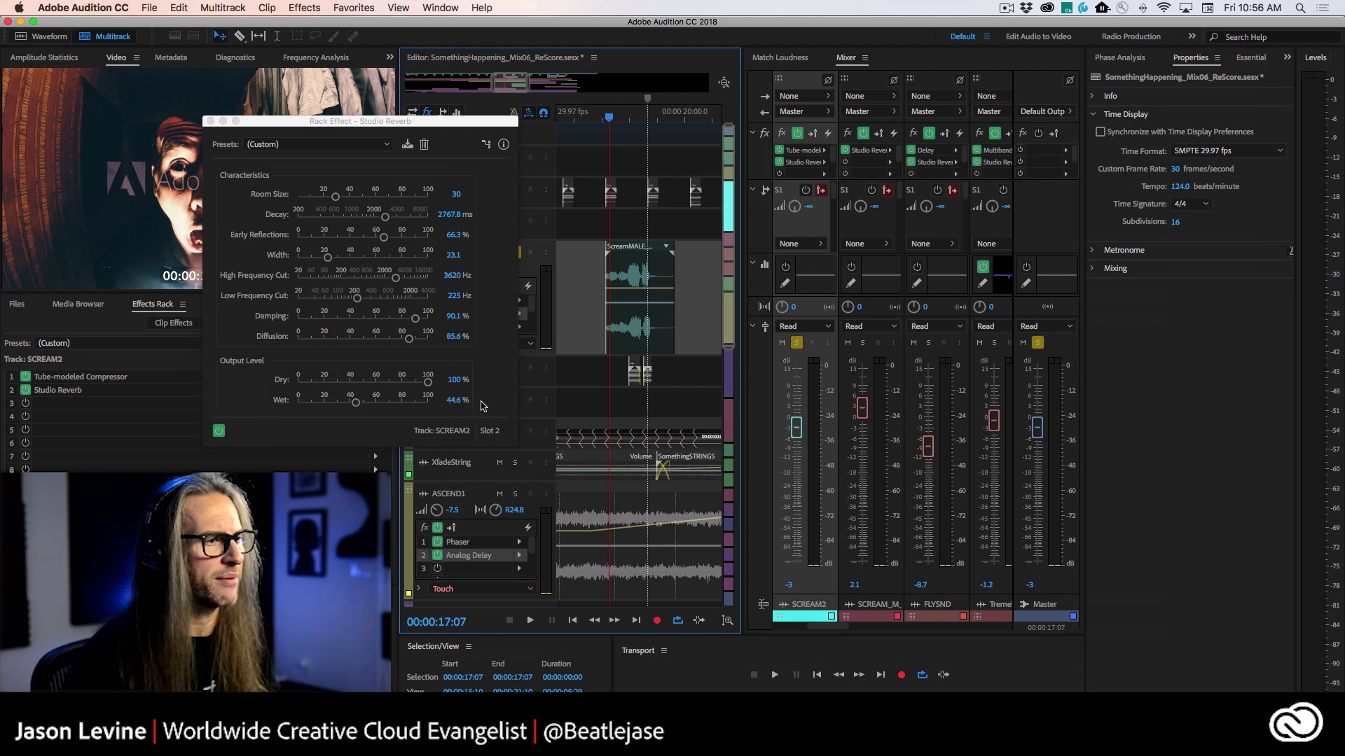
pyautogui.press('space')
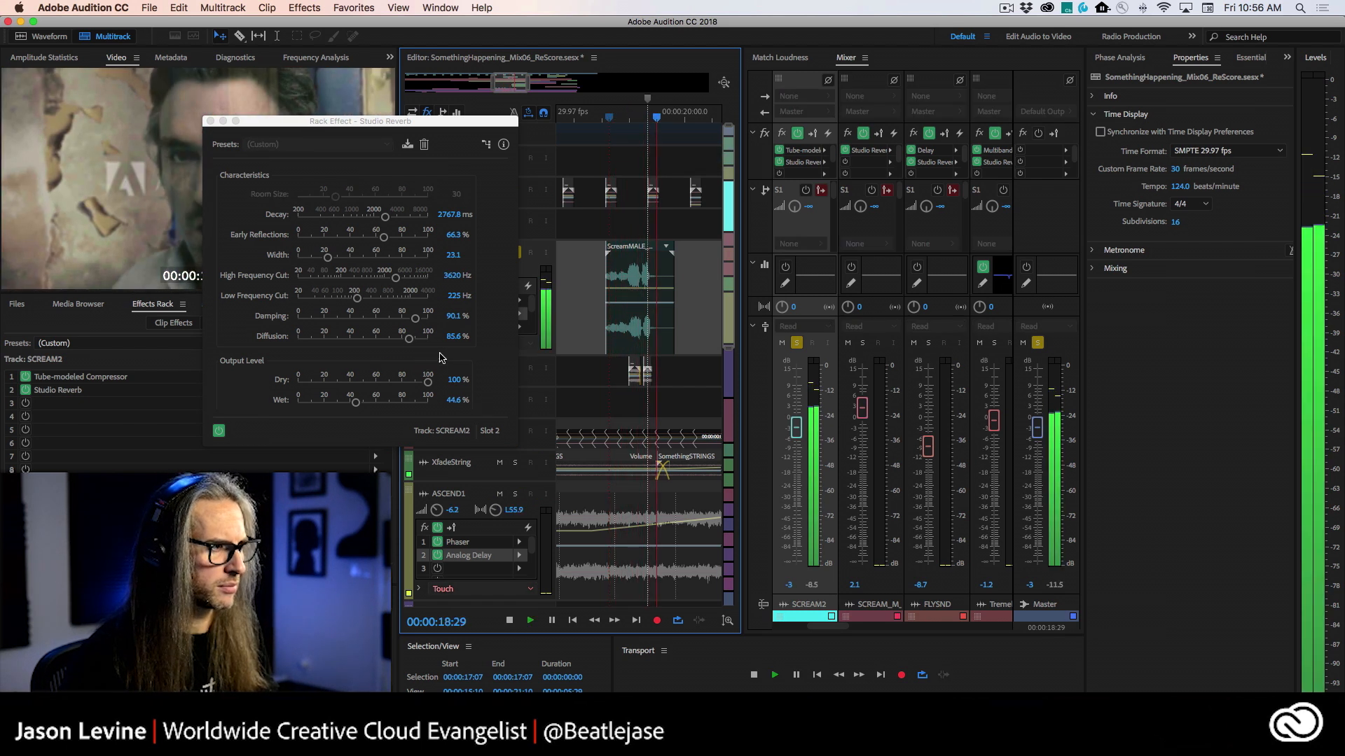
pyautogui.press('space')
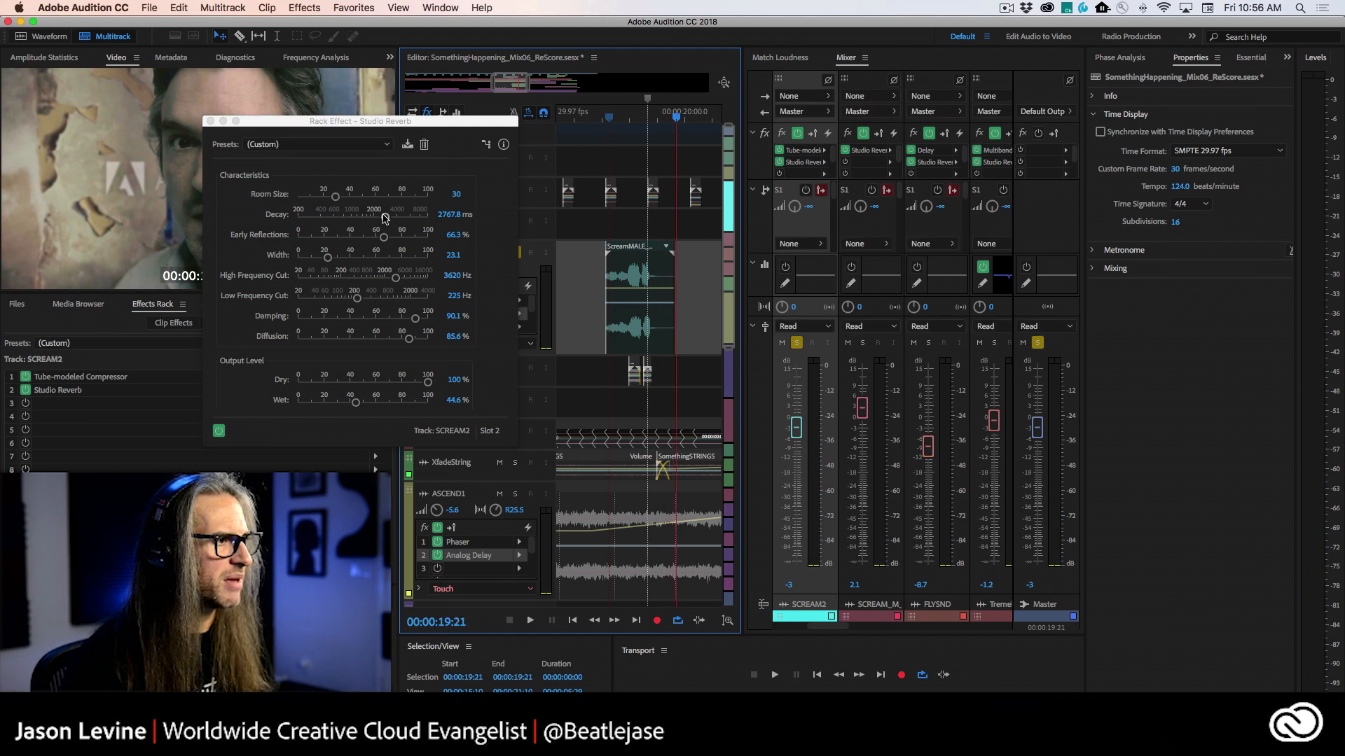
# Step: Try a longer Studio Reverb decay of about 5870 ms on SCREAM2 and play the scream from 00:00:17:08
pyautogui.moveTo(384, 217); pyautogui.dragTo(389, 218)
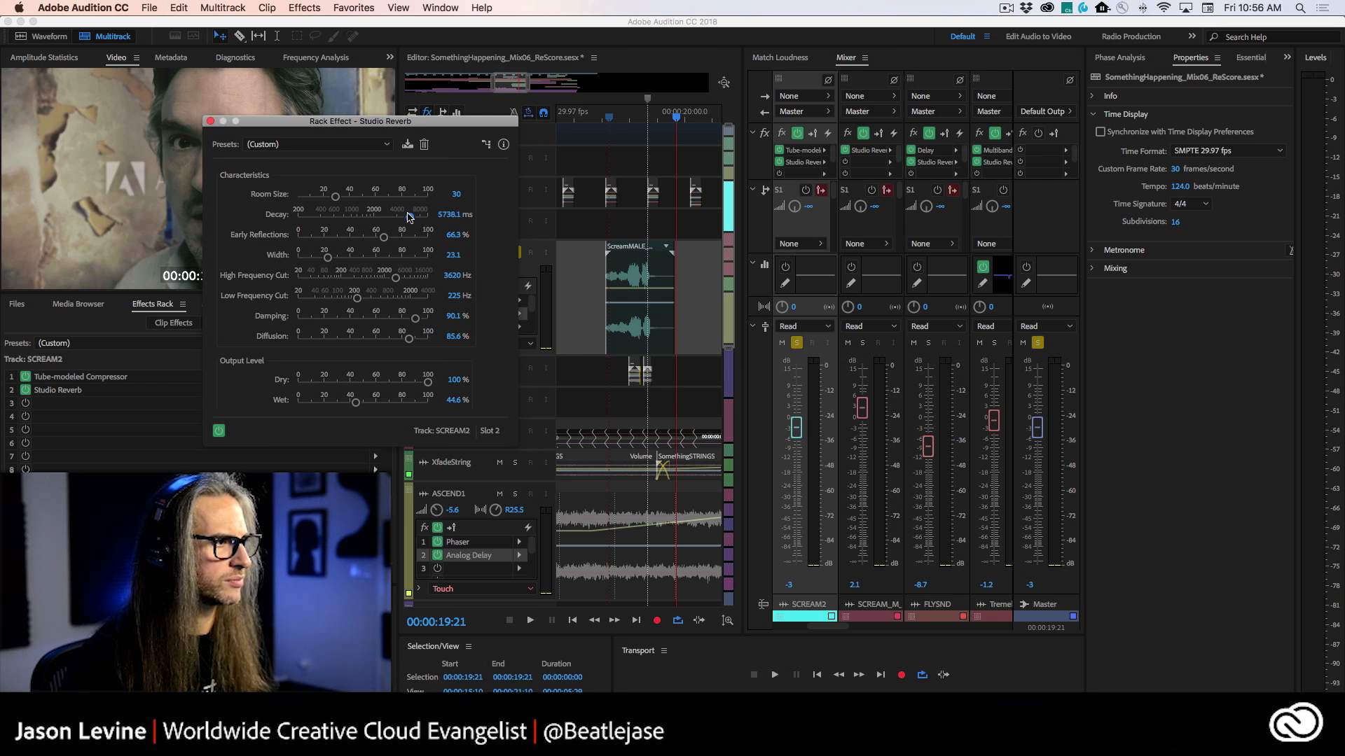
pyautogui.click(608, 137)
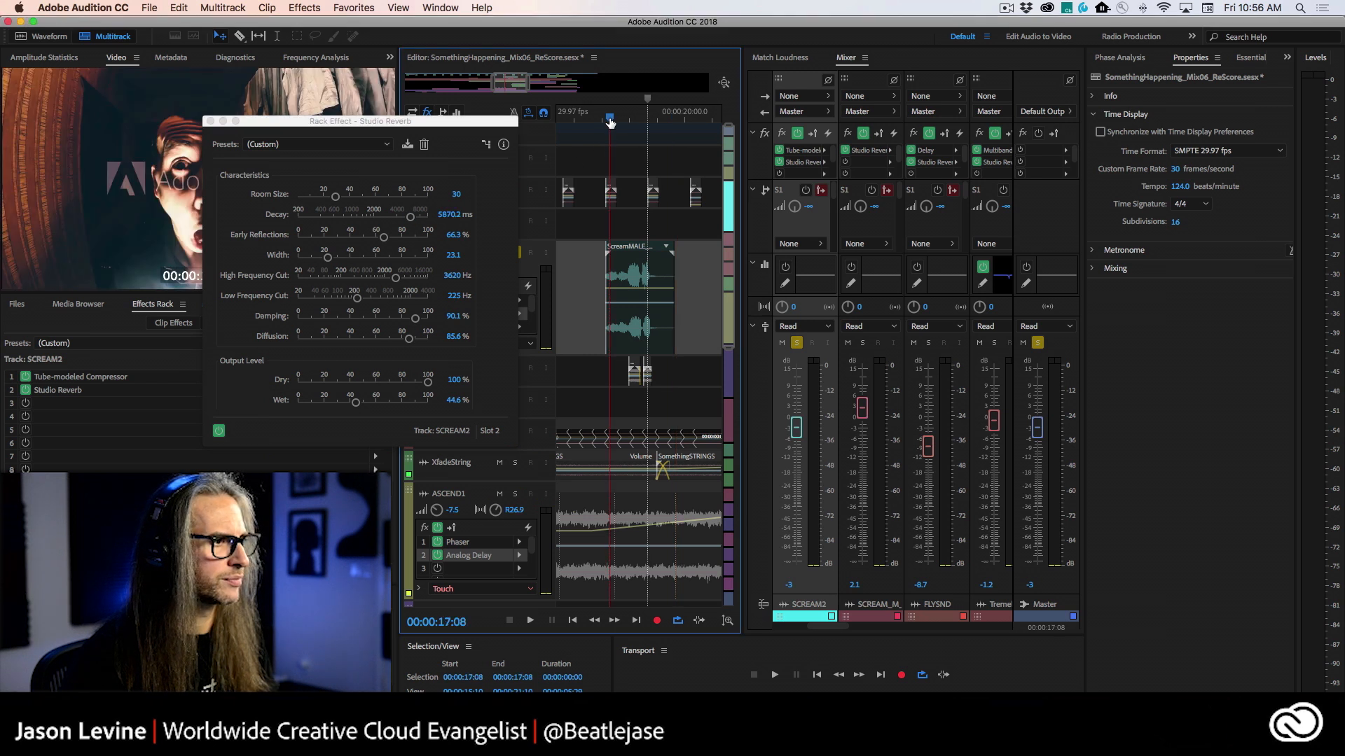
pyautogui.press('space')
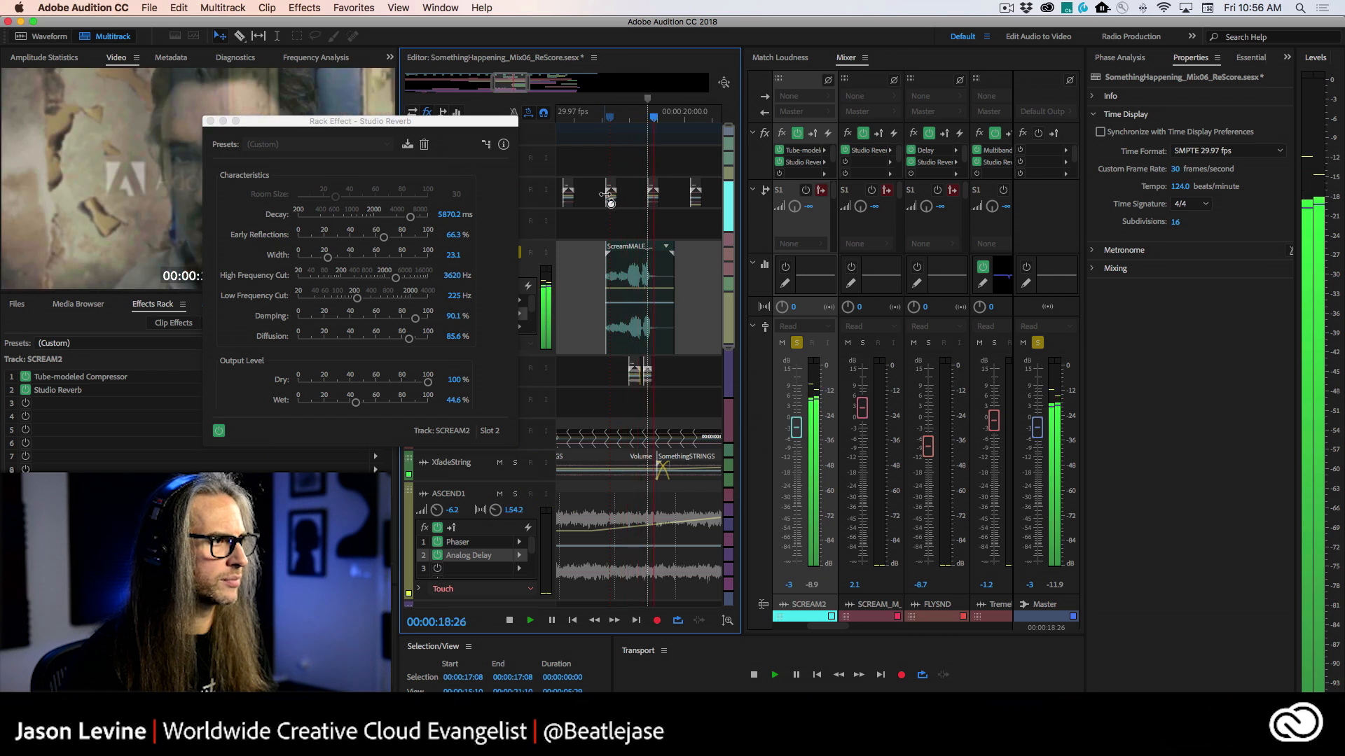
pyautogui.press('space')
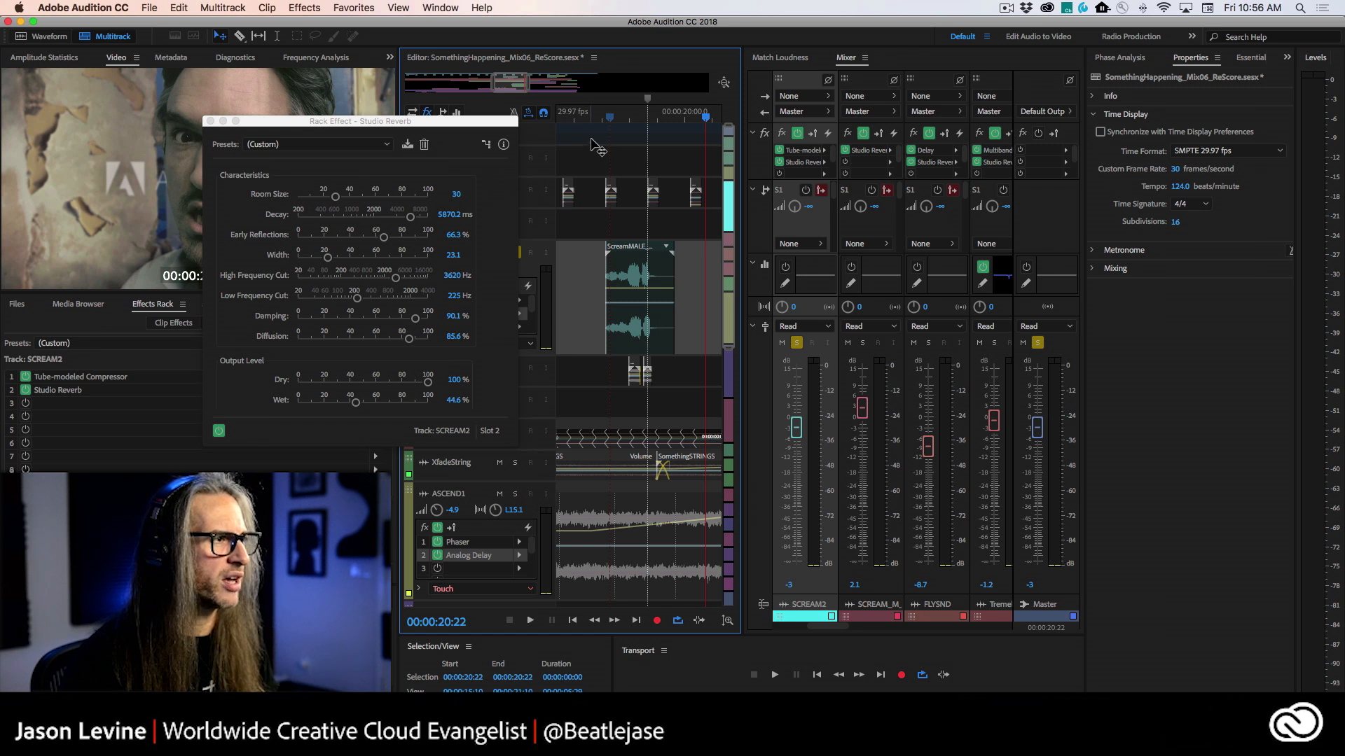
# Step: Set the Studio Reverb decay to about 2758 ms and switch the SCREAM2 track's automation mode to Write
pyautogui.moveTo(412, 219); pyautogui.dragTo(391, 221)
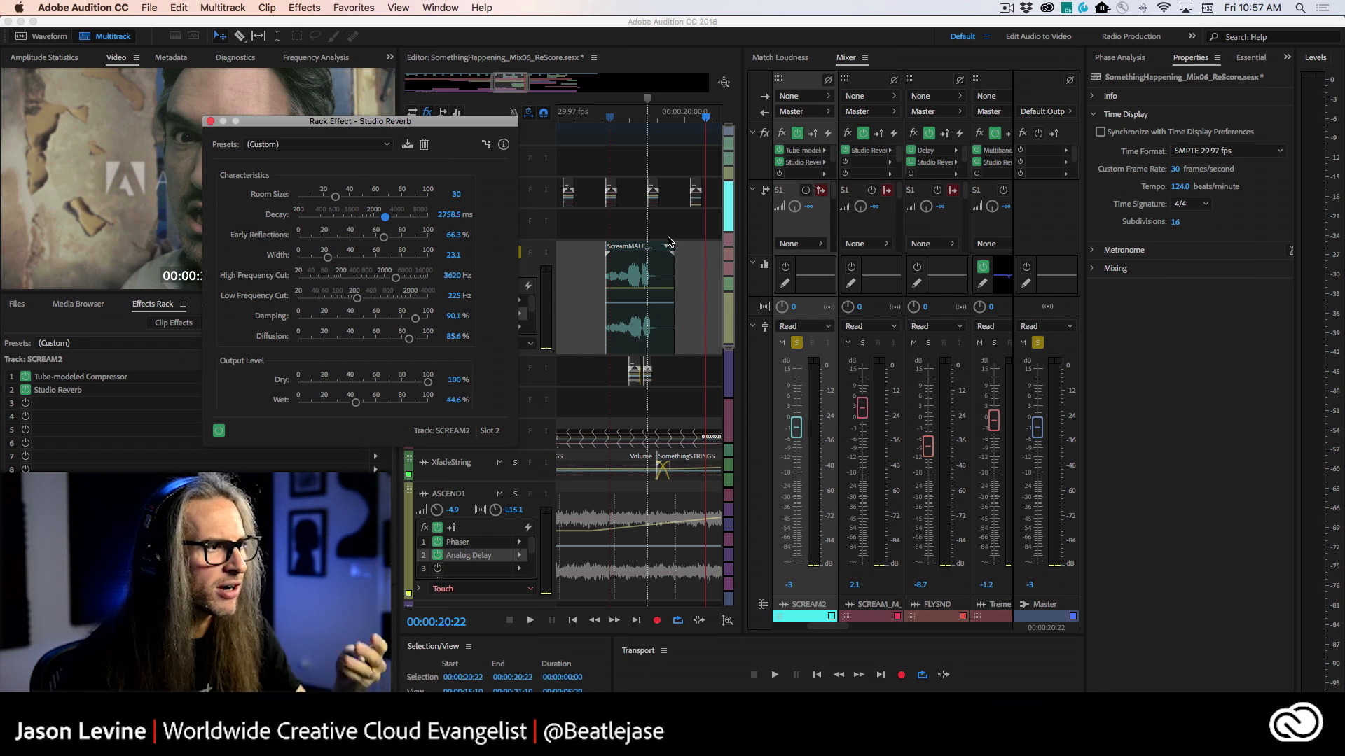
pyautogui.click(823, 331)
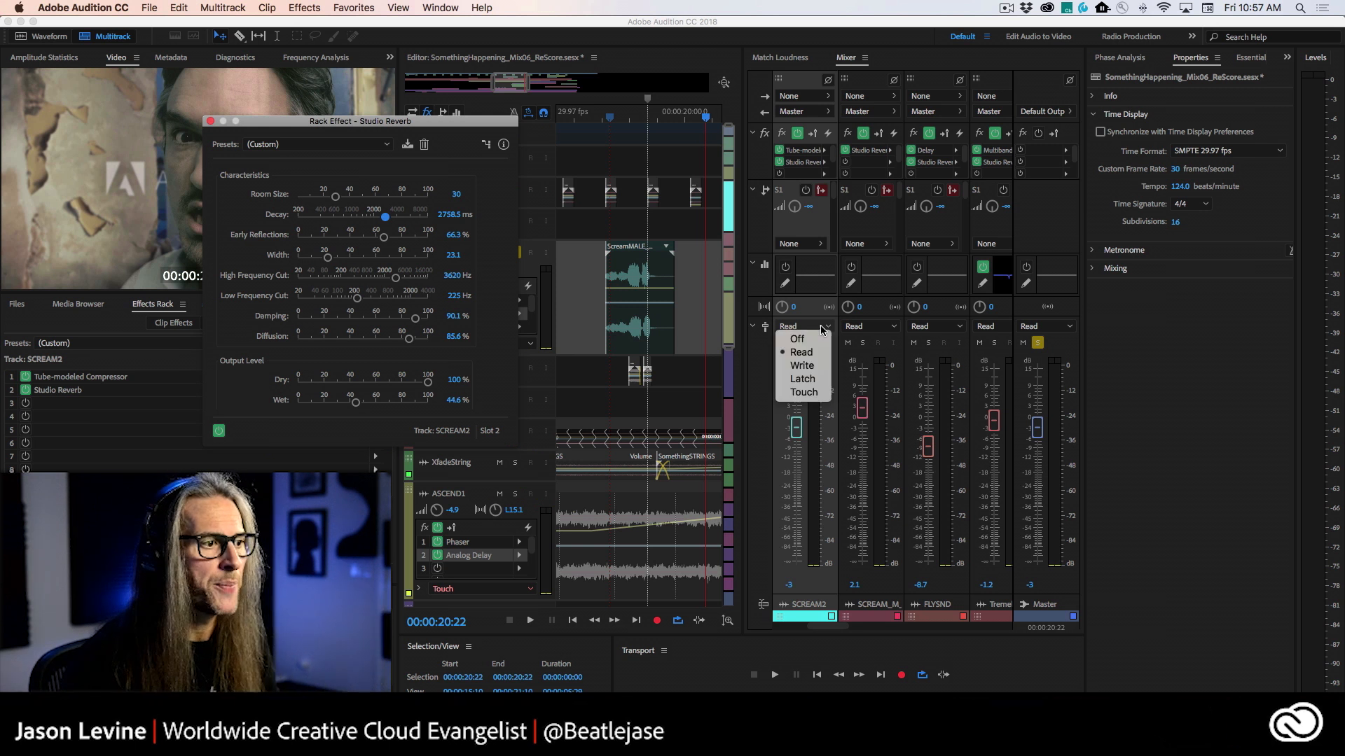
pyautogui.click(816, 366)
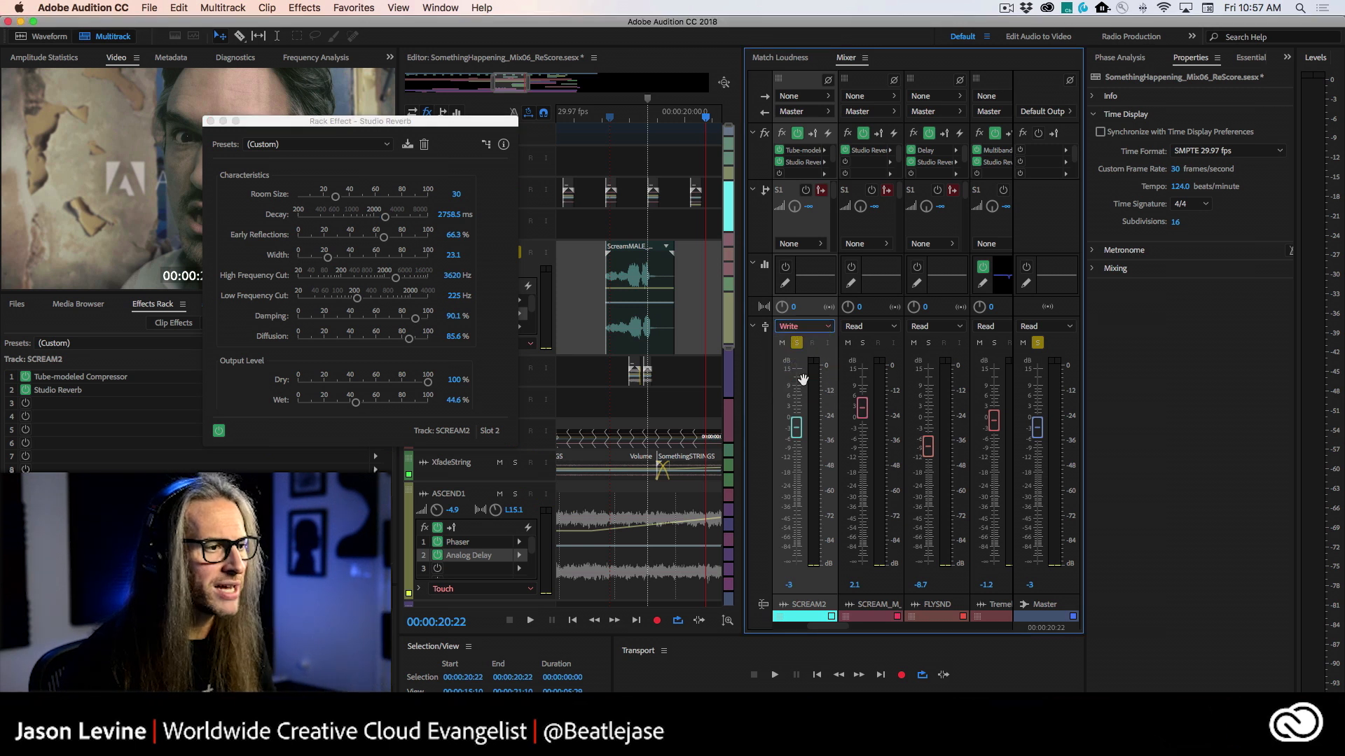
# Step: Record reverb decay automation on SCREAM2 from 00:00:16:29, raising the decay to about 7712 ms during playback
pyautogui.moveTo(382, 125); pyautogui.dragTo(382, 116)
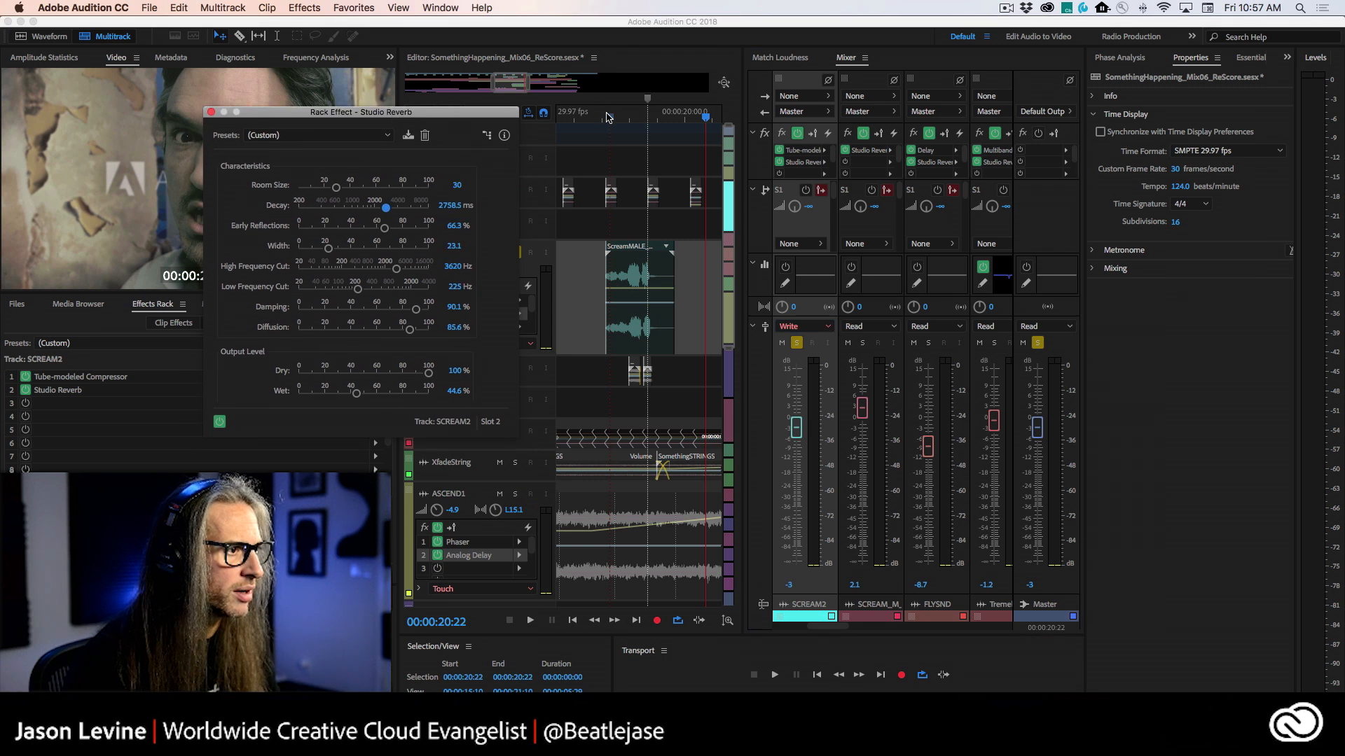
pyautogui.moveTo(608, 117); pyautogui.dragTo(602, 116)
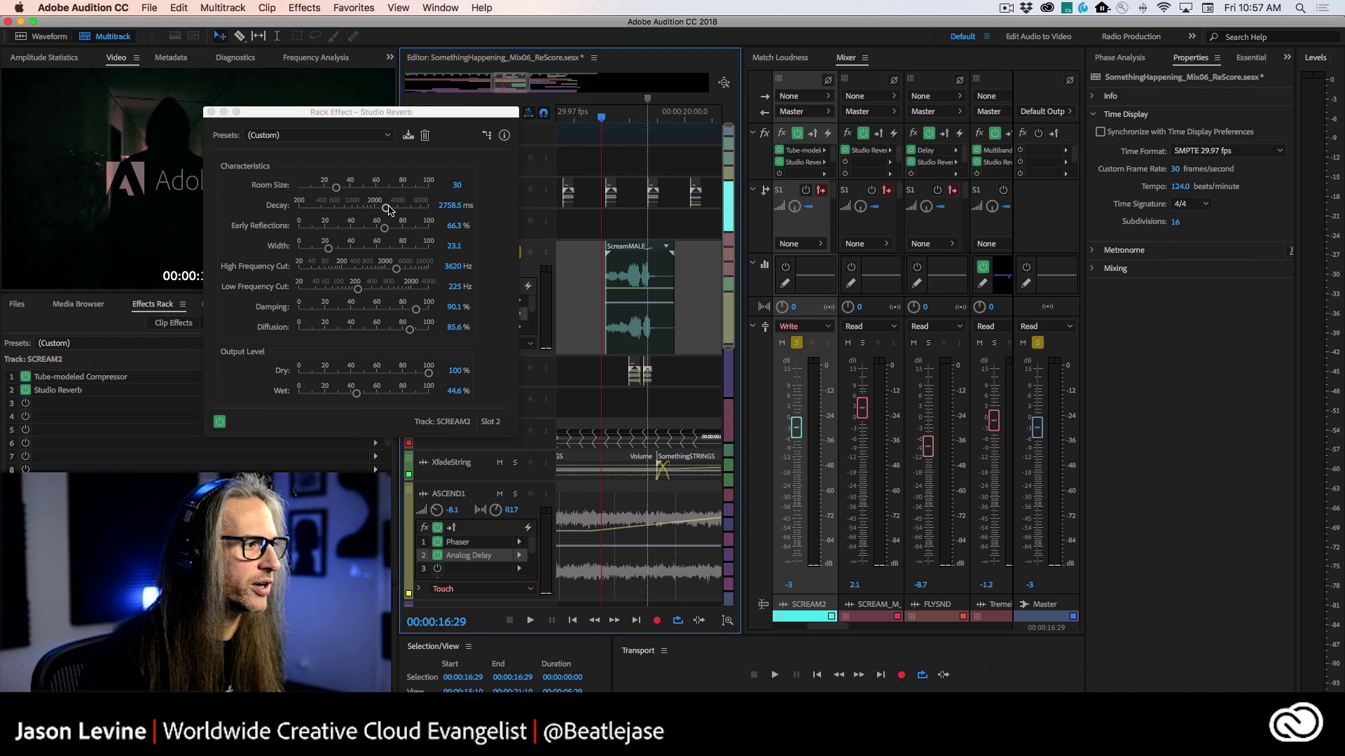
pyautogui.press('space')
pyautogui.moveTo(388, 208); pyautogui.dragTo(420, 205)
pyautogui.press('space')
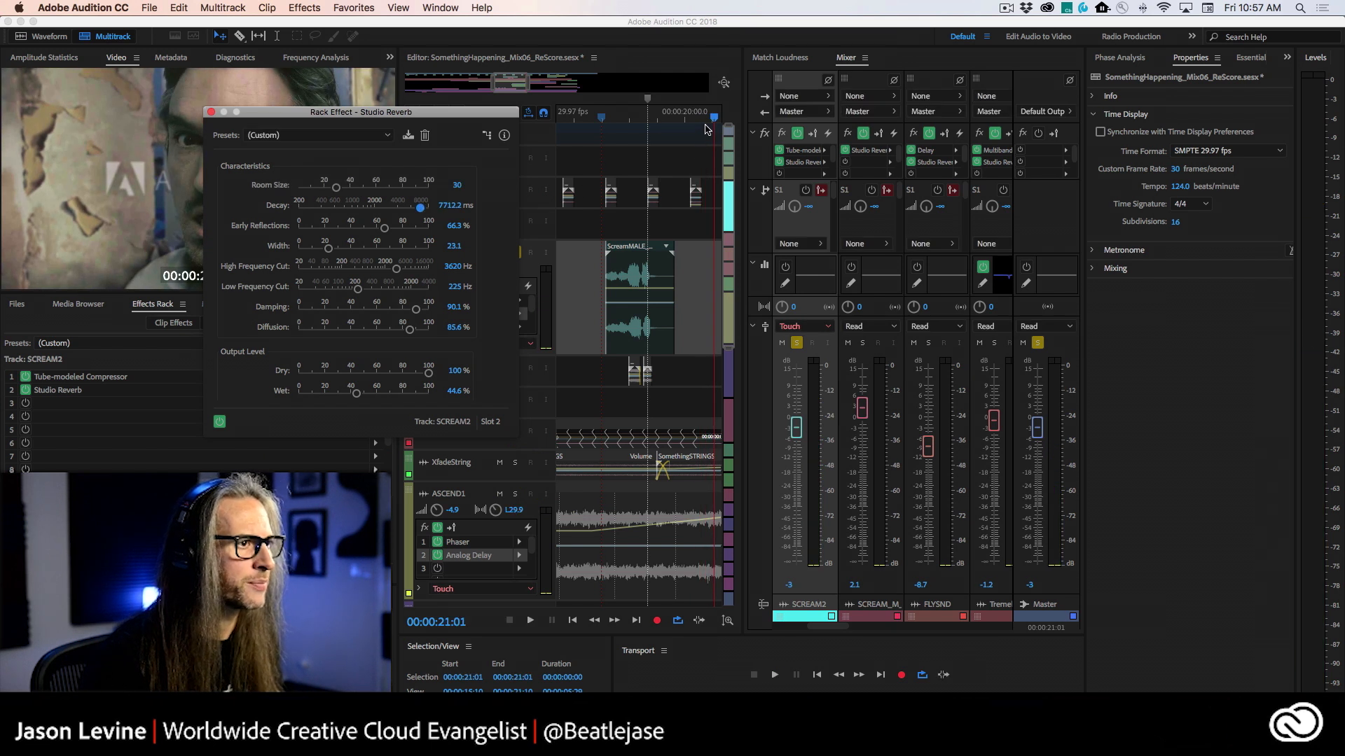
# Step: Replay the scream from just before its start several times to check the recorded decay automation
pyautogui.click(603, 119)
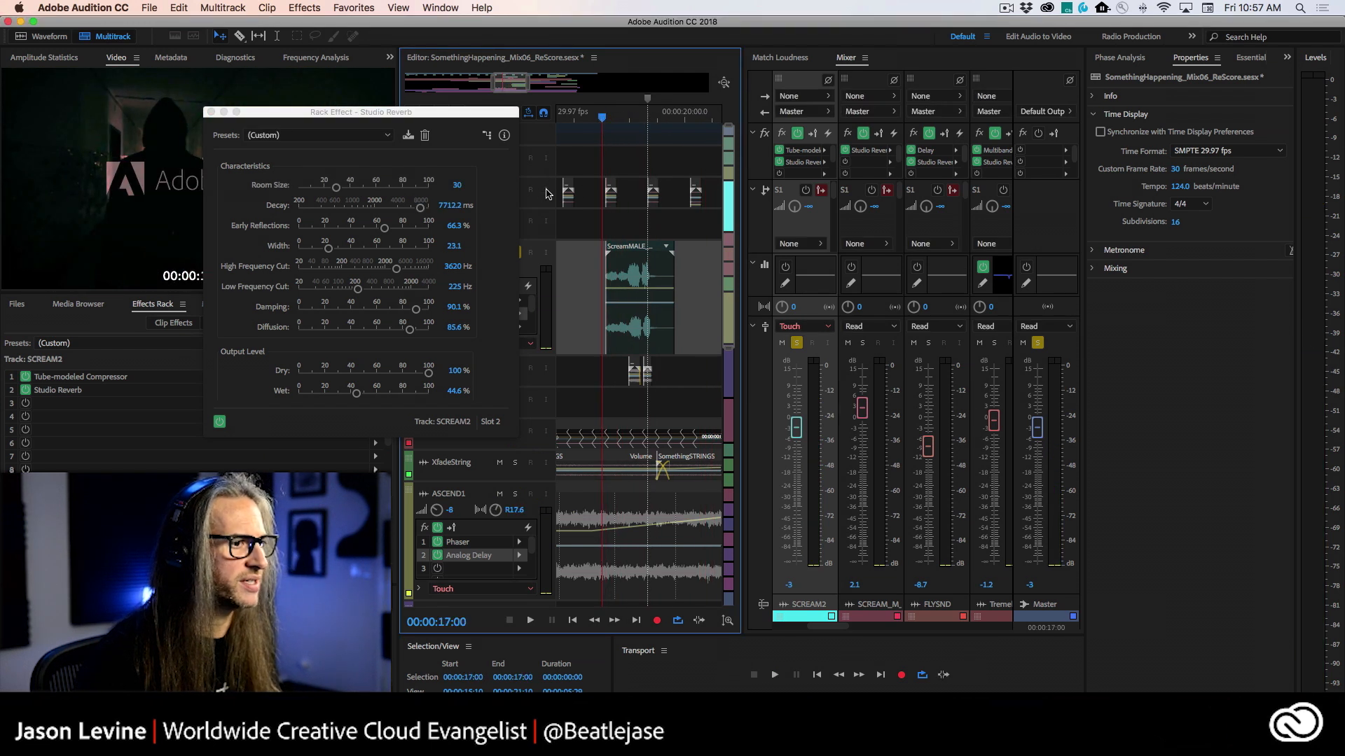
pyautogui.press('space')
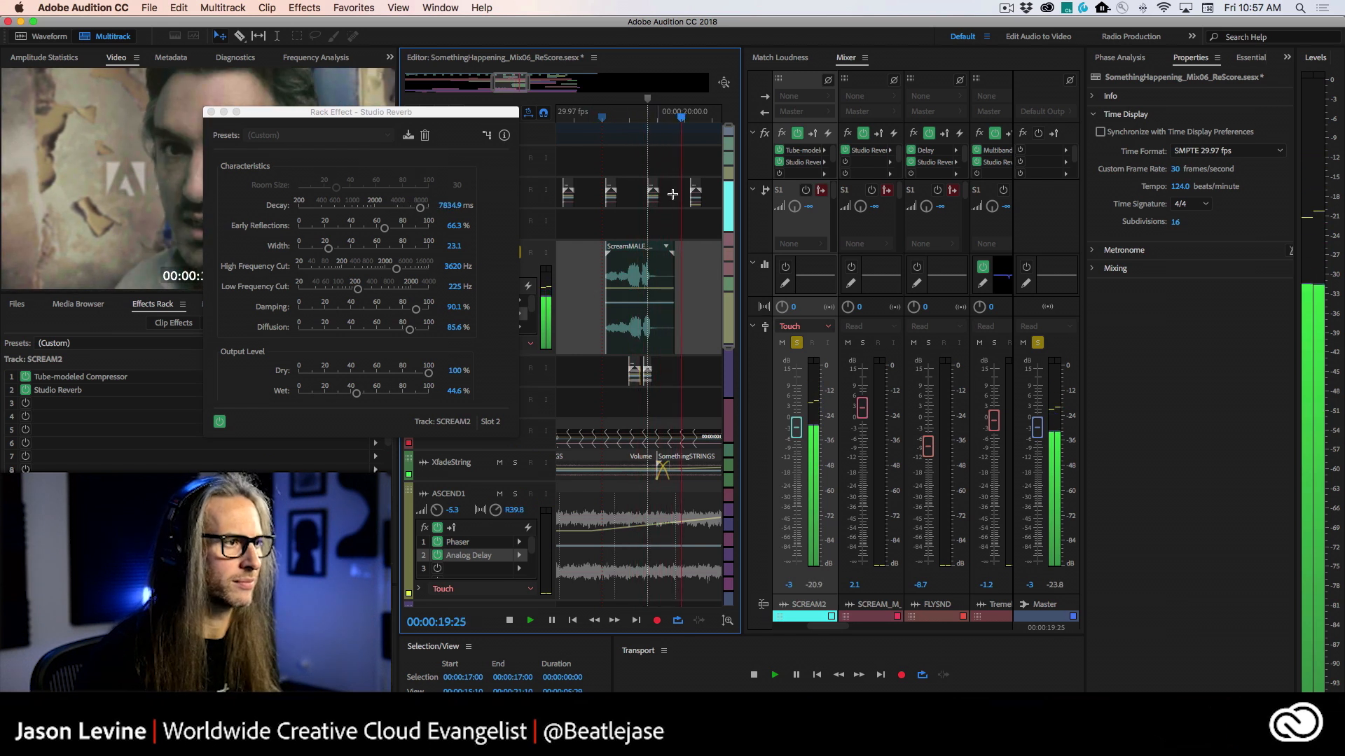
pyautogui.press('space')
pyautogui.click(593, 115)
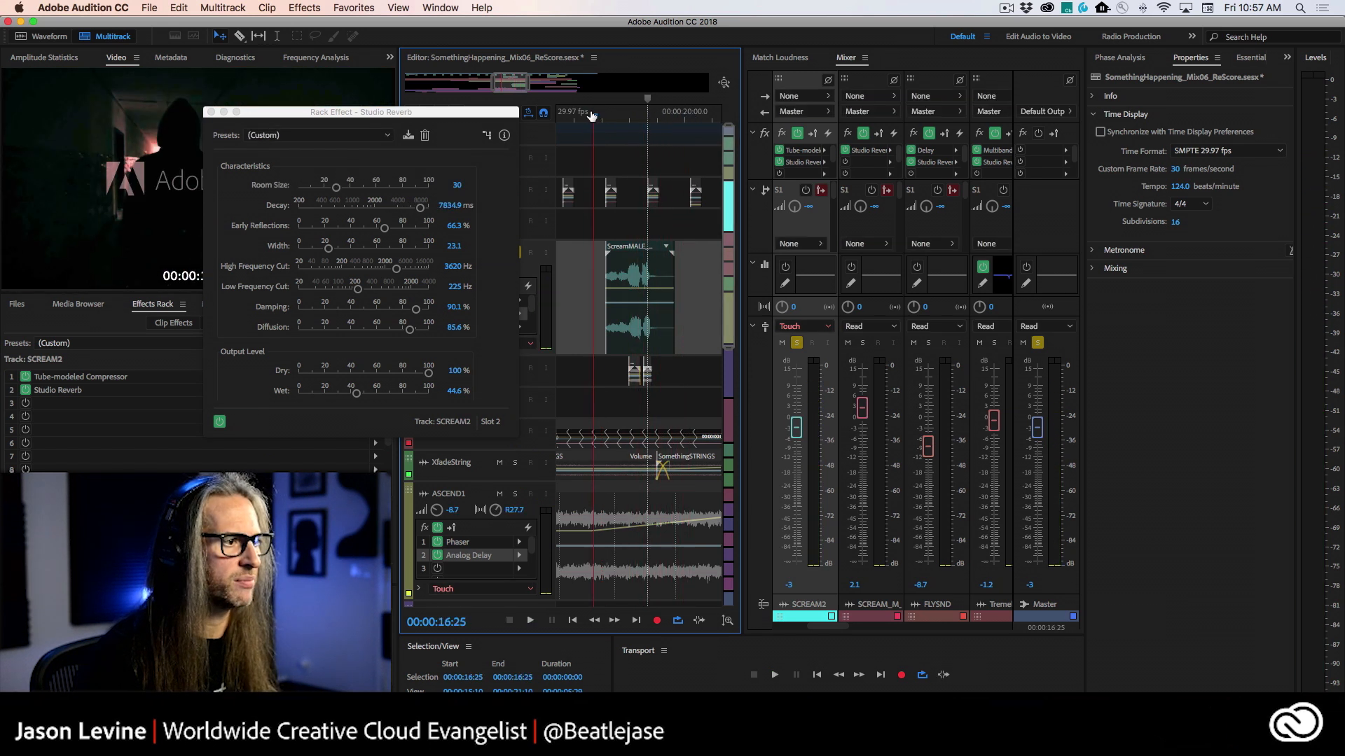
pyautogui.press('space')
pyautogui.press('space')
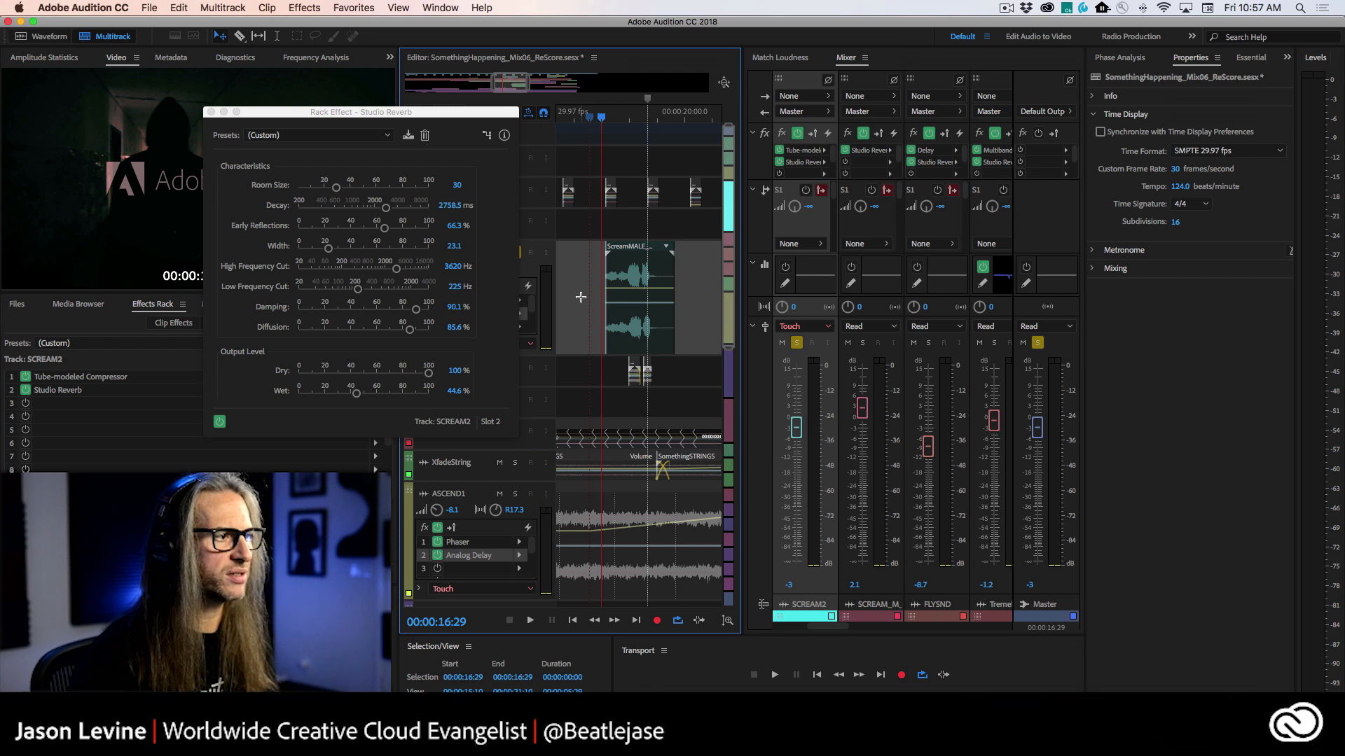
pyautogui.press('space')
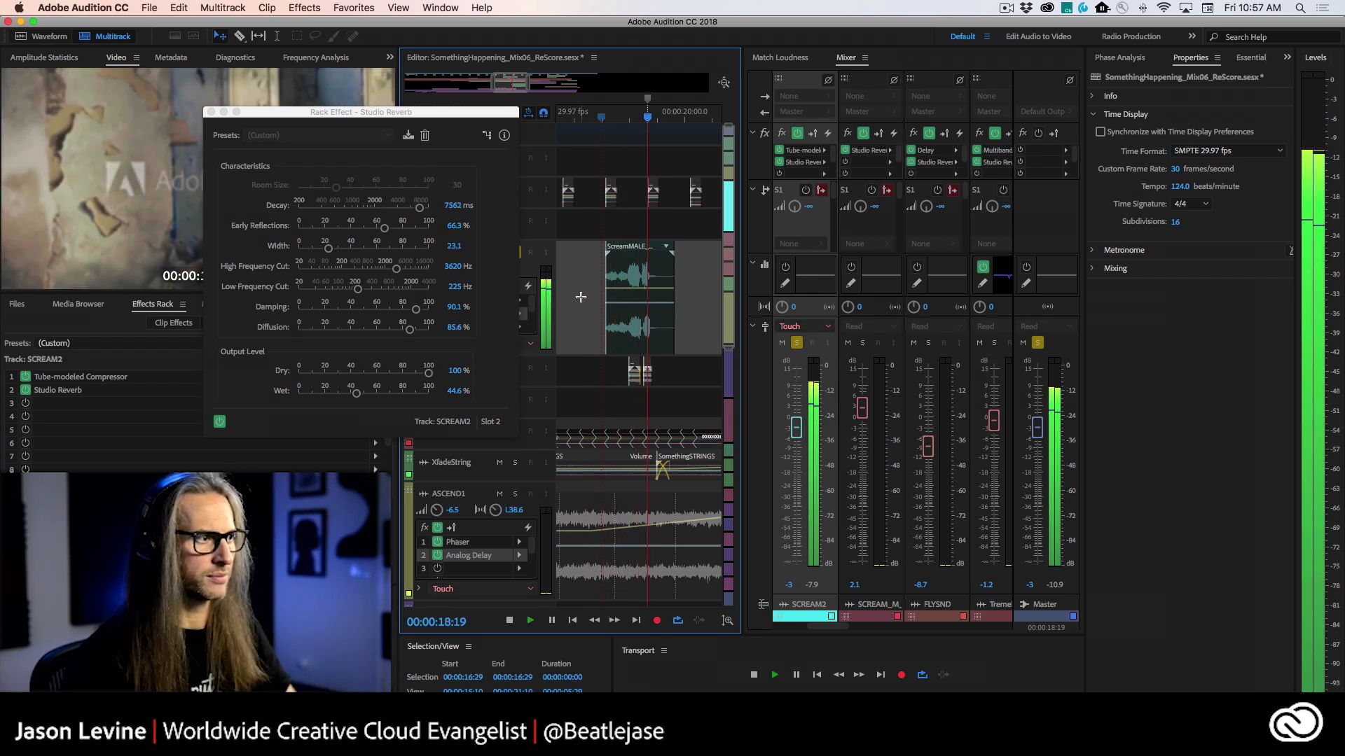
pyautogui.press('space')
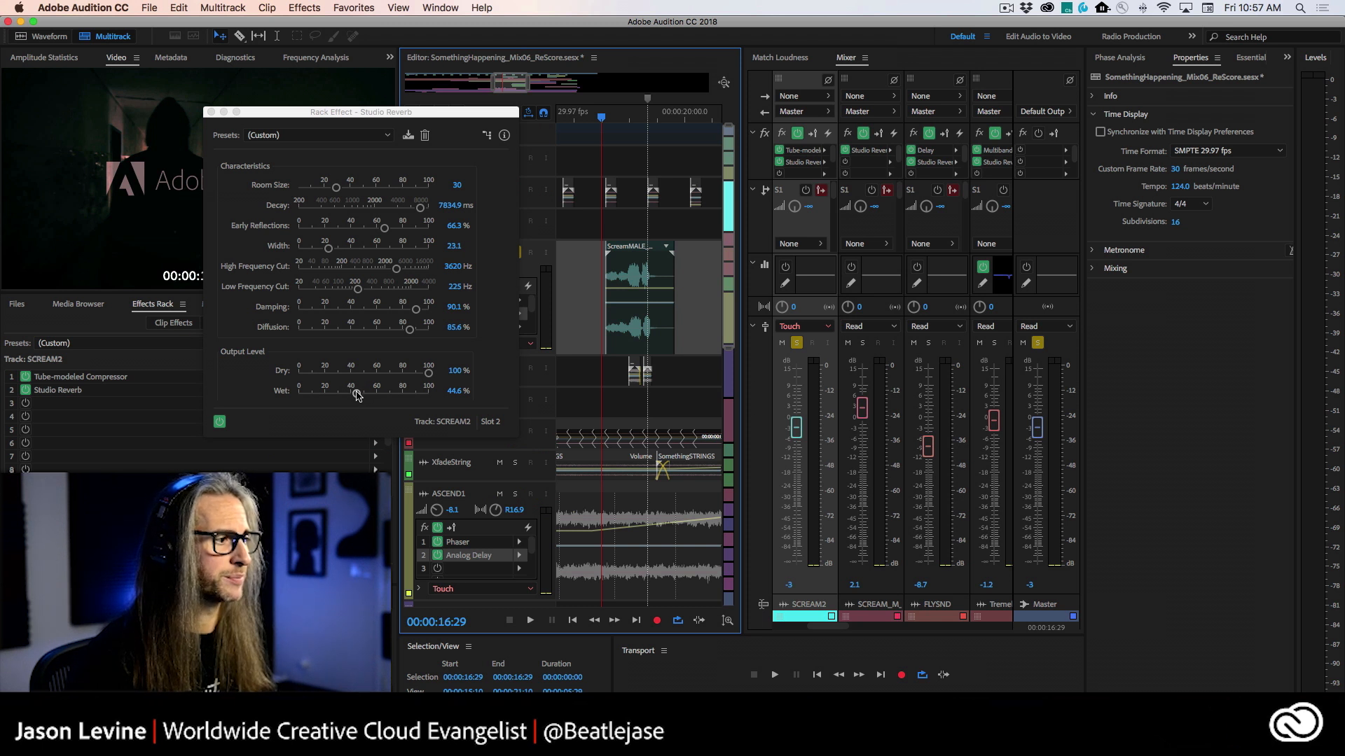
# Step: Record wet level automation for the SCREAM2 reverb from 00:00:16:29, raising it to about 75% during playback
pyautogui.press('space')
pyautogui.moveTo(358, 394); pyautogui.dragTo(435, 396)
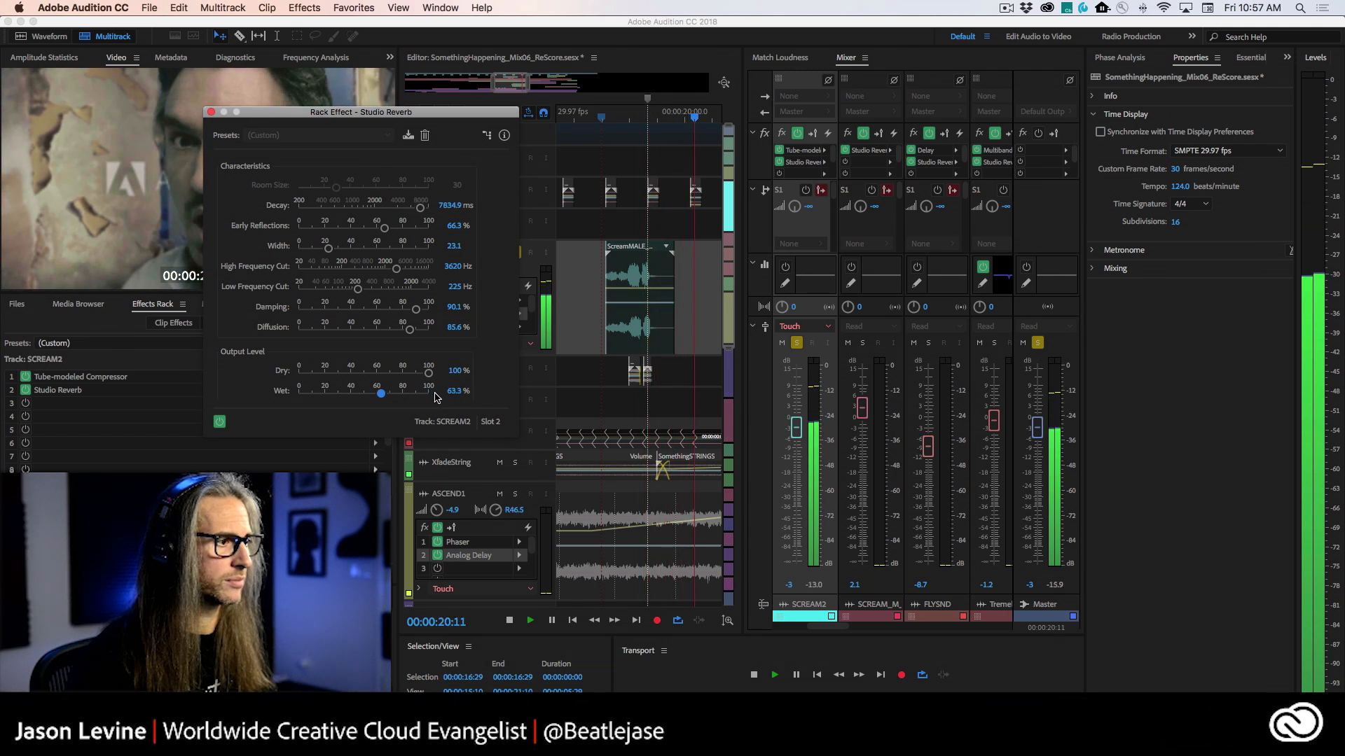
pyautogui.press('space')
# Step: Play the scream from 00:00:16:16 and review the recorded wet level and decay automation
pyautogui.click(589, 120)
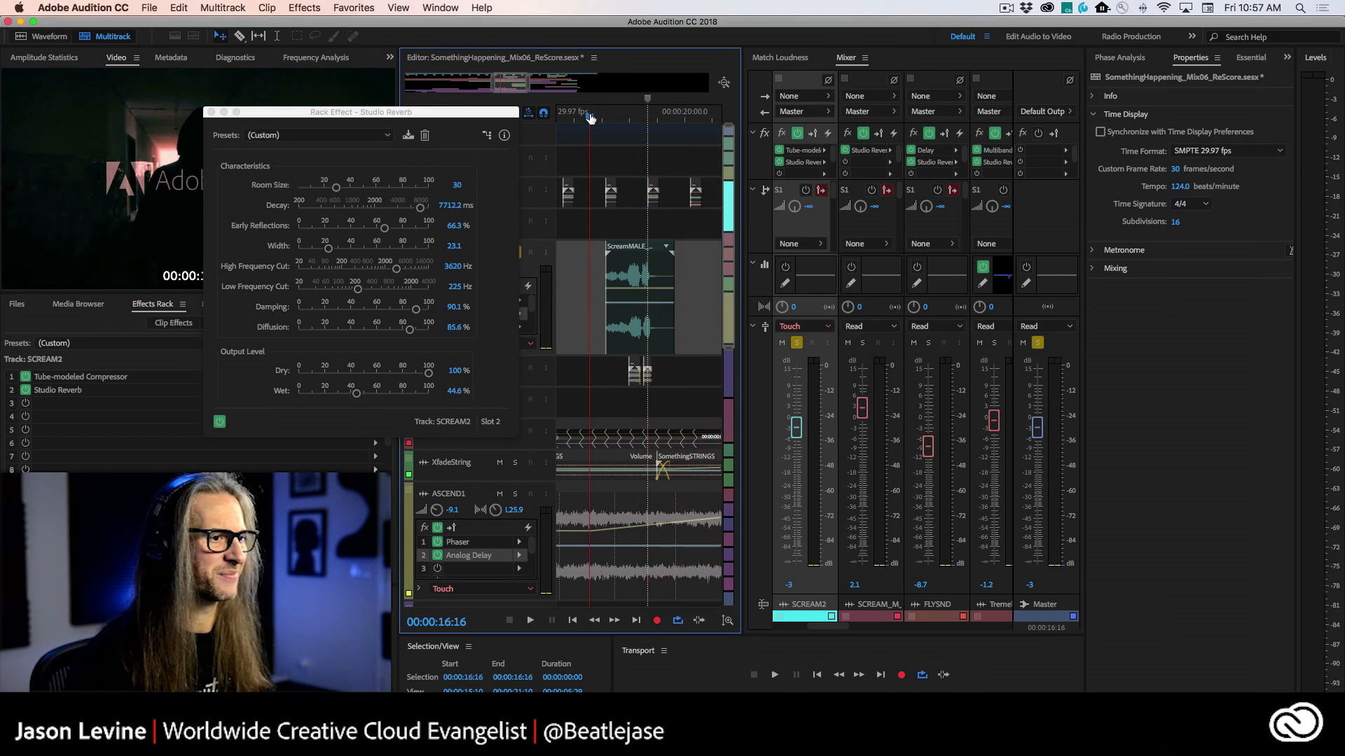
pyautogui.press('space')
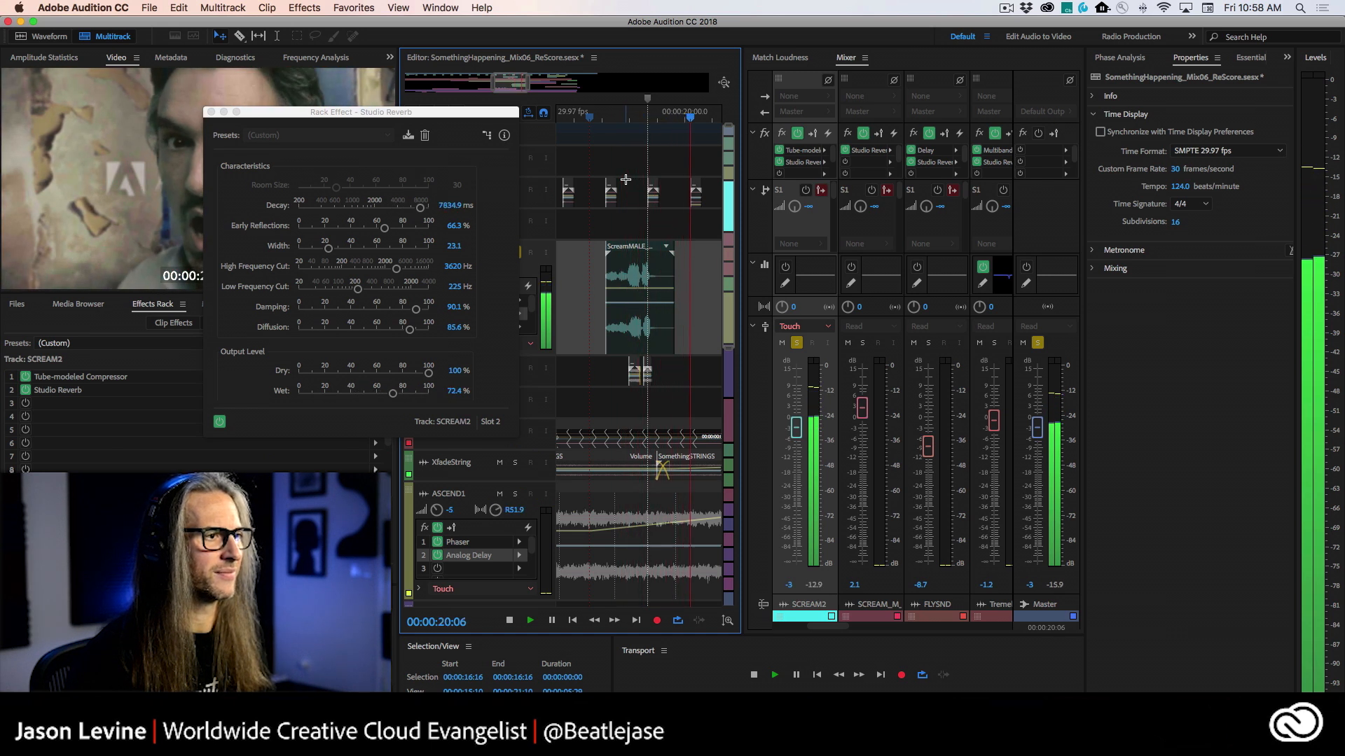
pyautogui.press('space')
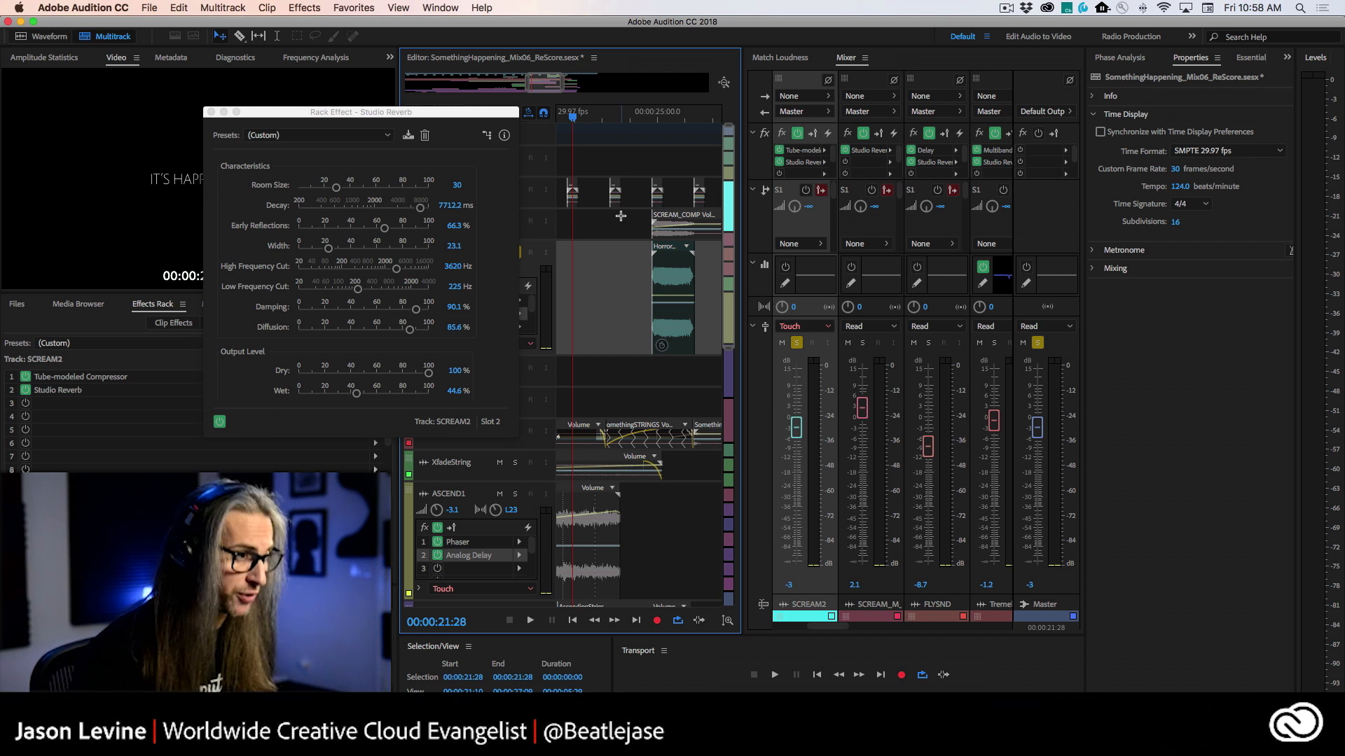
pyautogui.hotkey('shift', 'space')
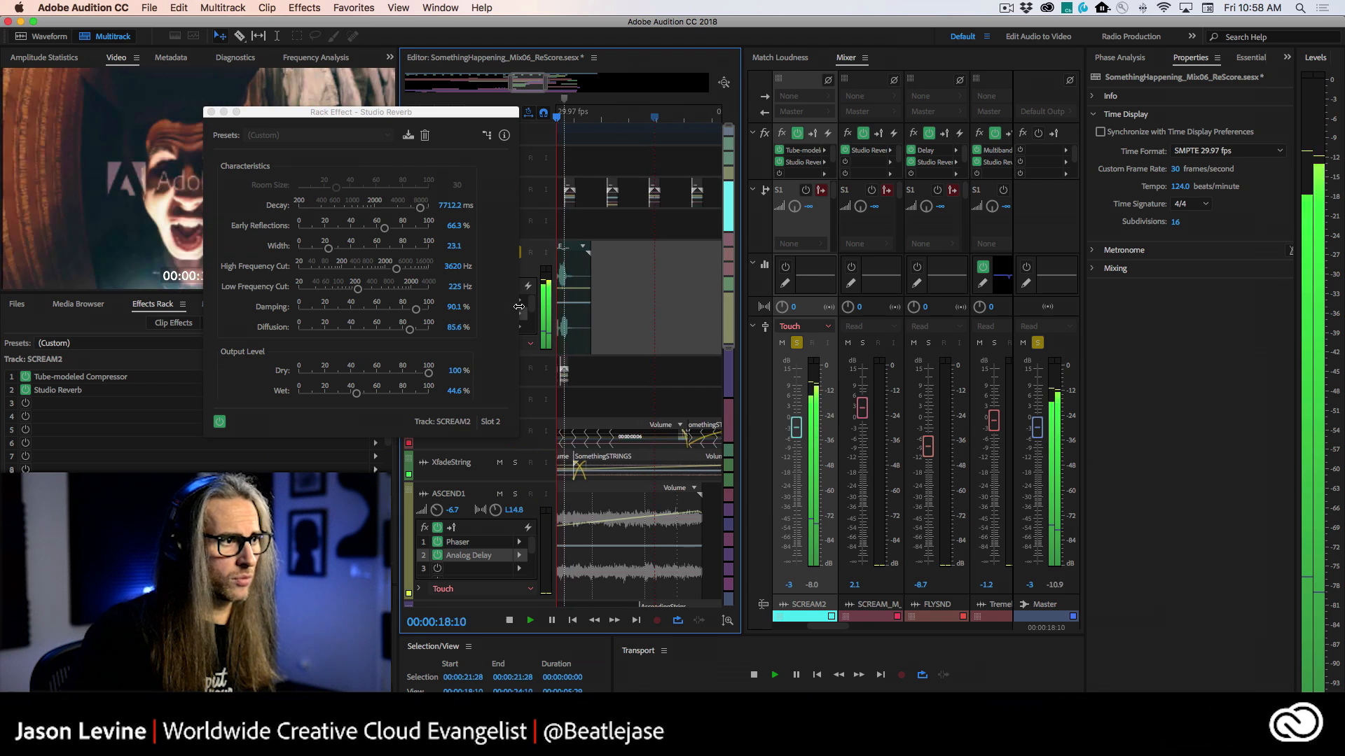
pyautogui.press('space')
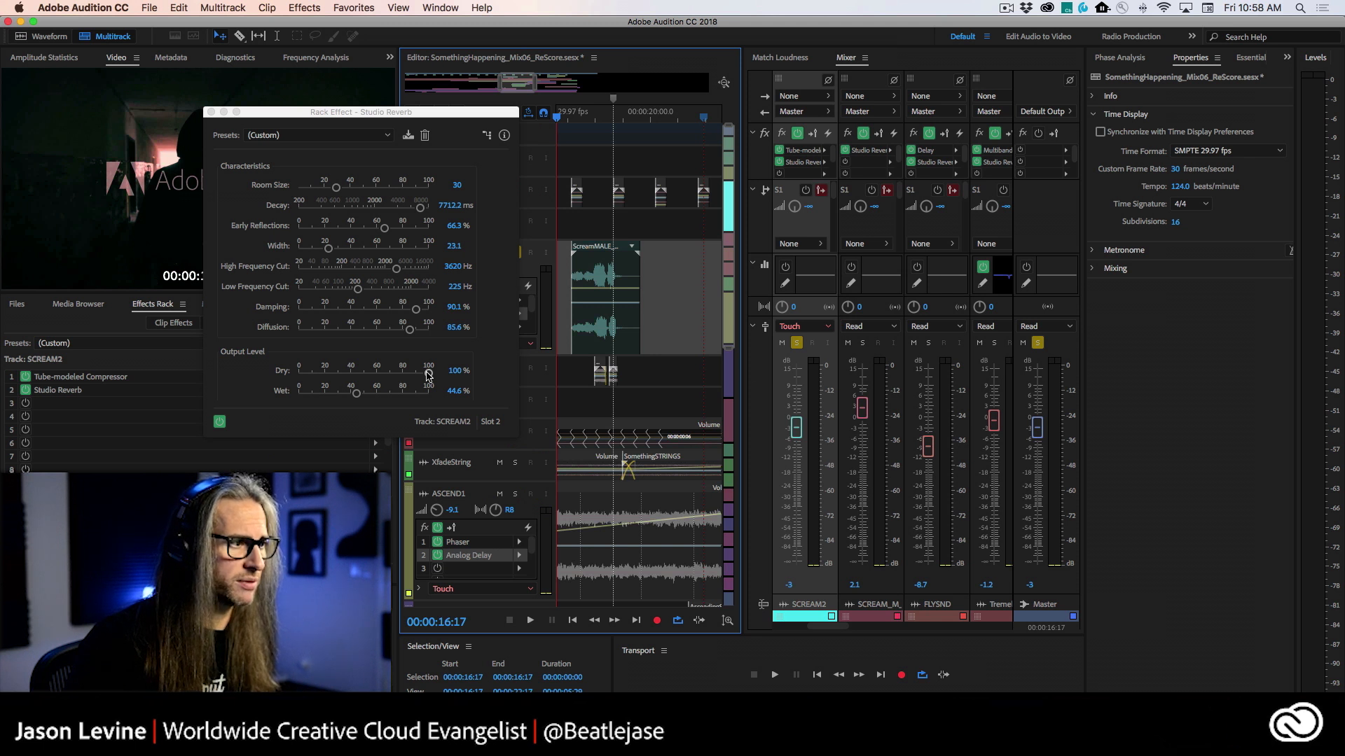
# Step: Record dry level automation for the SCREAM2 reverb from 00:00:16:17, lowering it to about 67% during playback
pyautogui.press('space')
pyautogui.moveTo(427, 372); pyautogui.dragTo(384, 376)
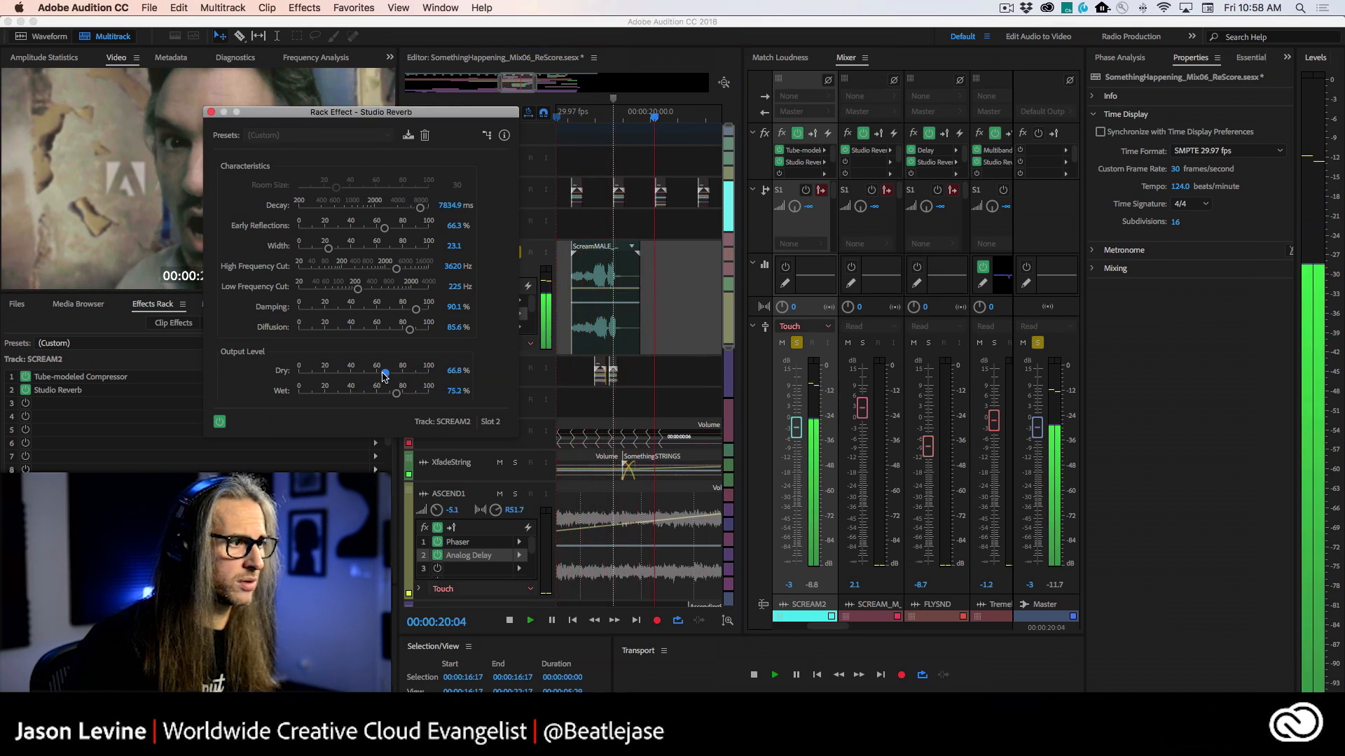
pyautogui.press('space')
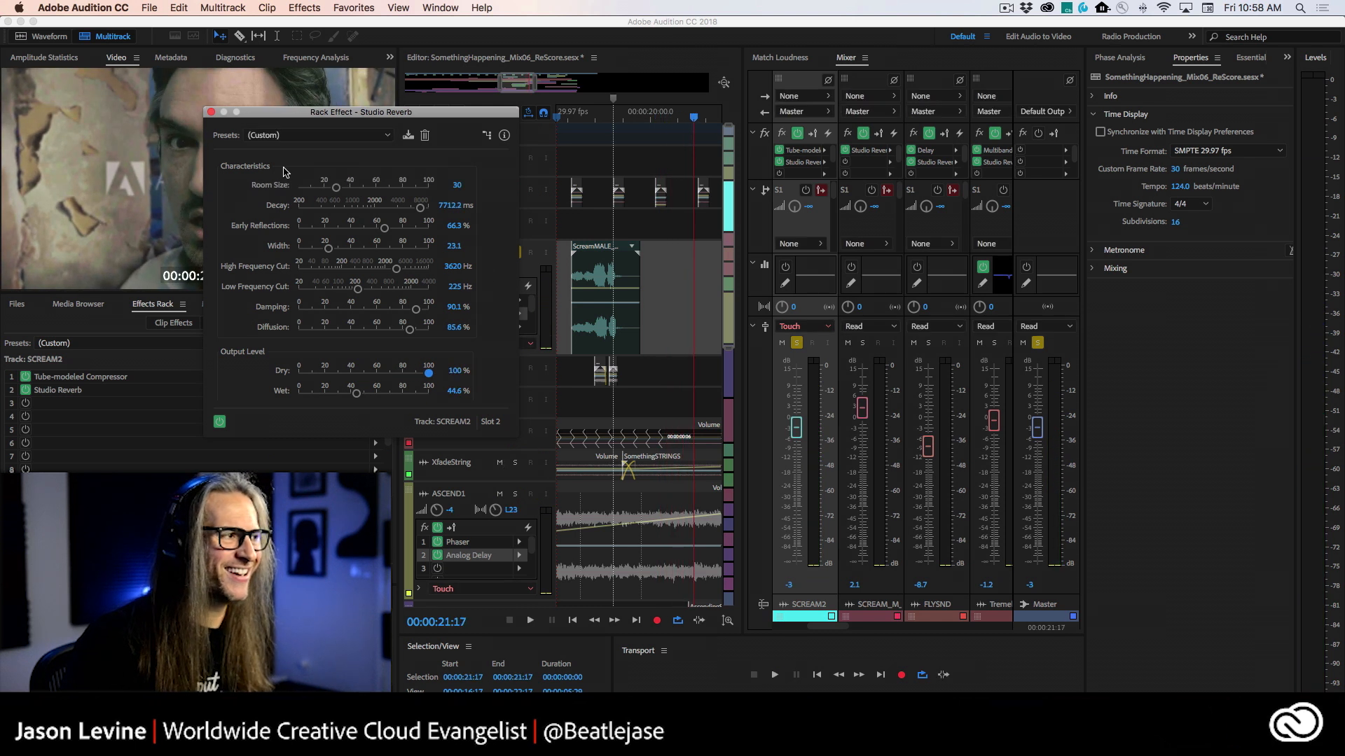
# Step: Close the Studio Reverb settings, unsolo SCREAM2 and play the scream within the full mix from 00:00:16:25
pyautogui.click(212, 113)
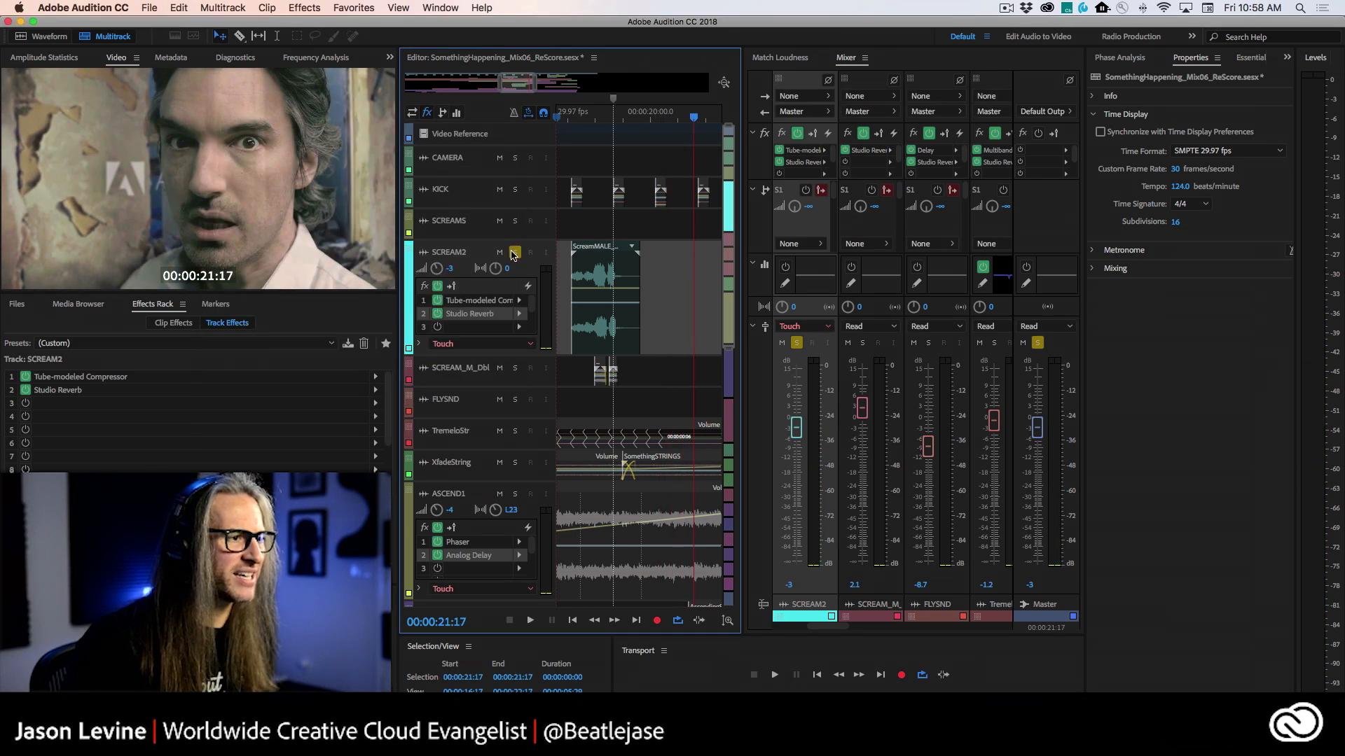
pyautogui.click(512, 253)
pyautogui.click(563, 116)
pyautogui.press('space')
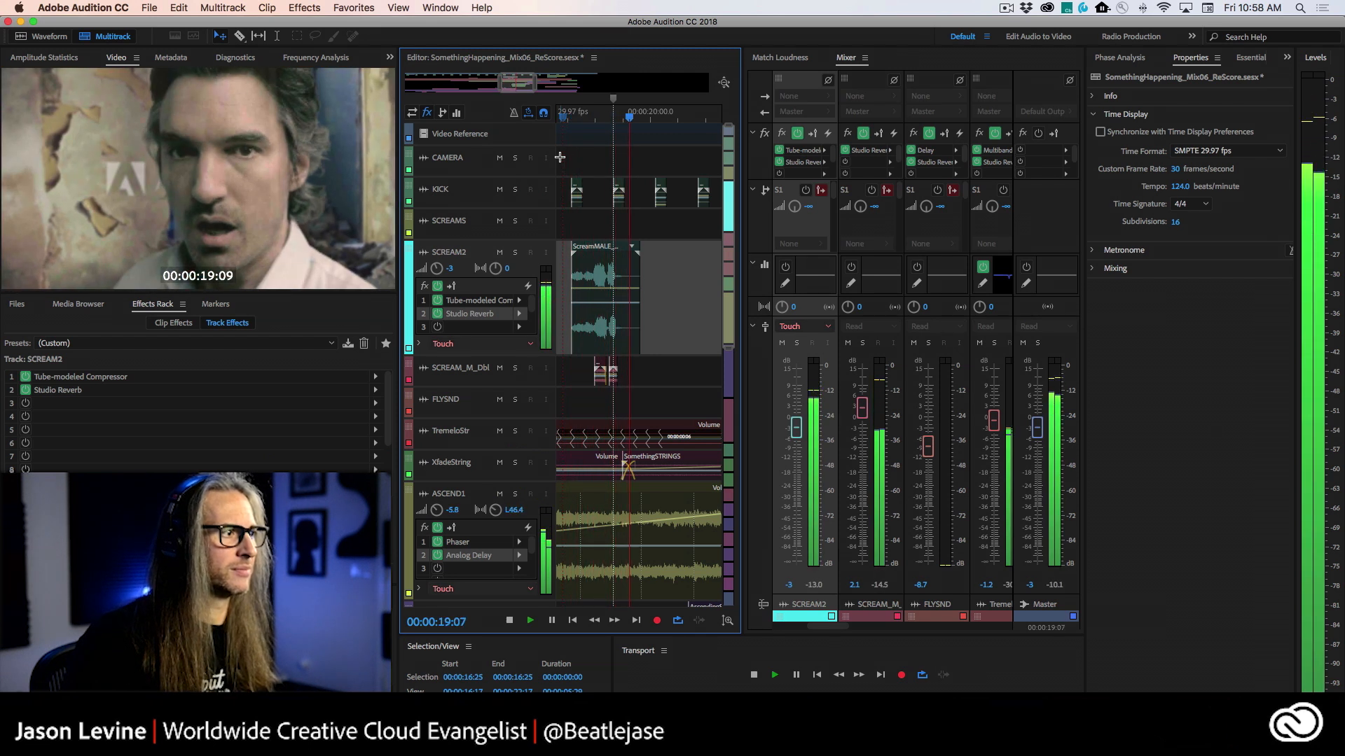
pyautogui.press('space')
# Step: Replay the scream in the full mix from 00:00:17:05 and 00:00:17:09 to judge the automated reverb
pyautogui.click(573, 119)
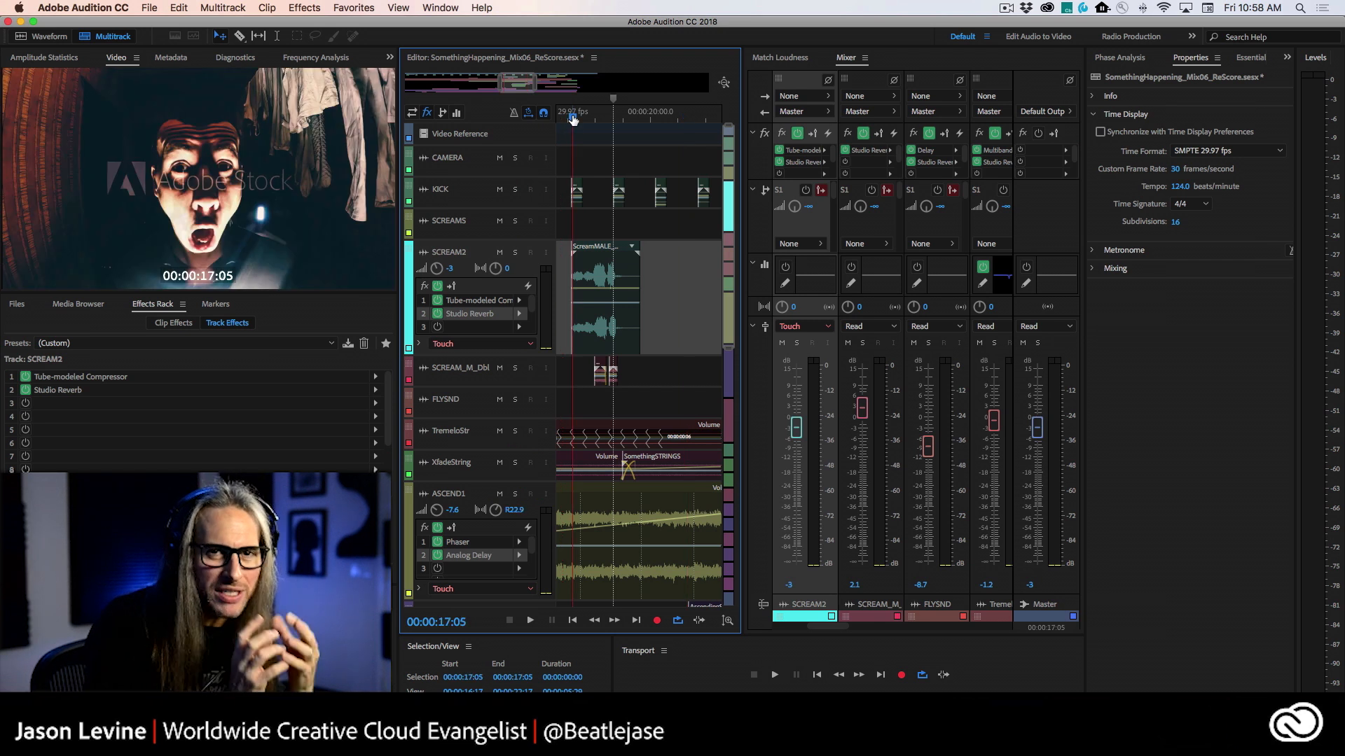
pyautogui.press('space')
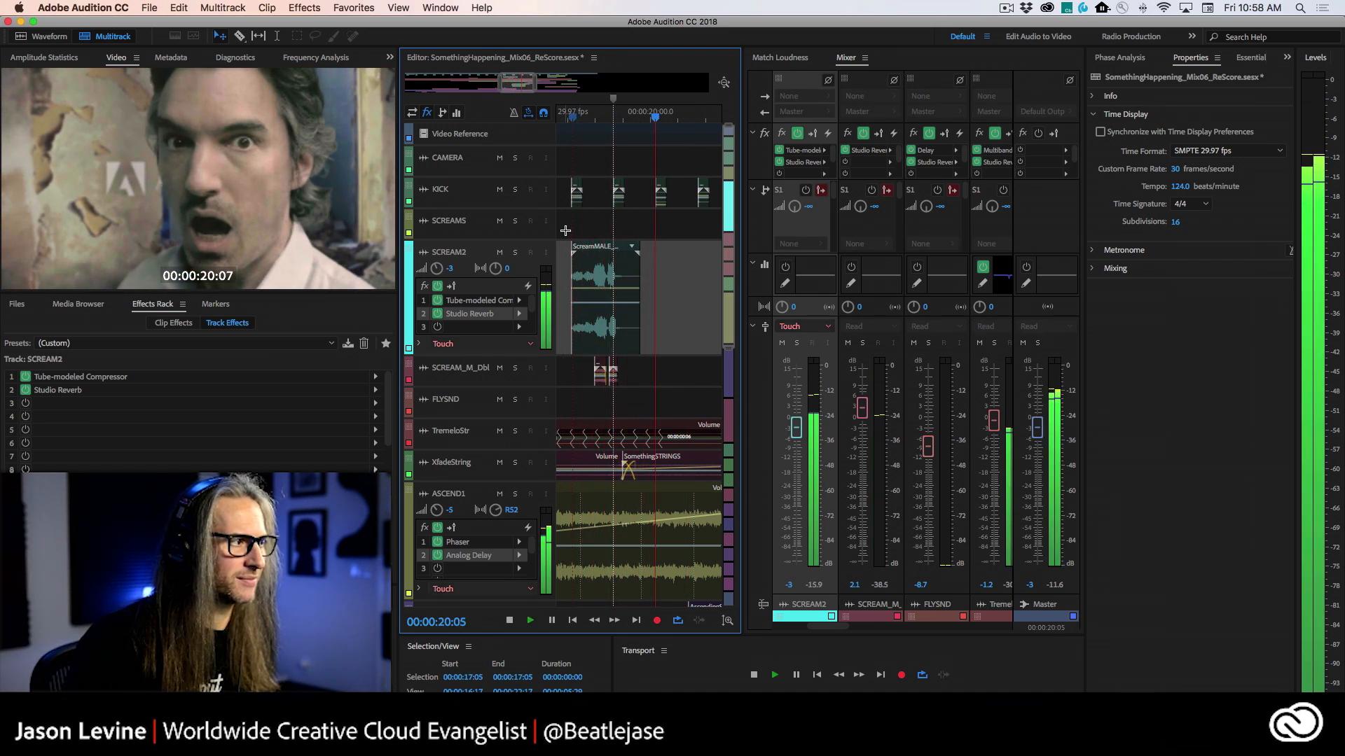
pyautogui.press('space')
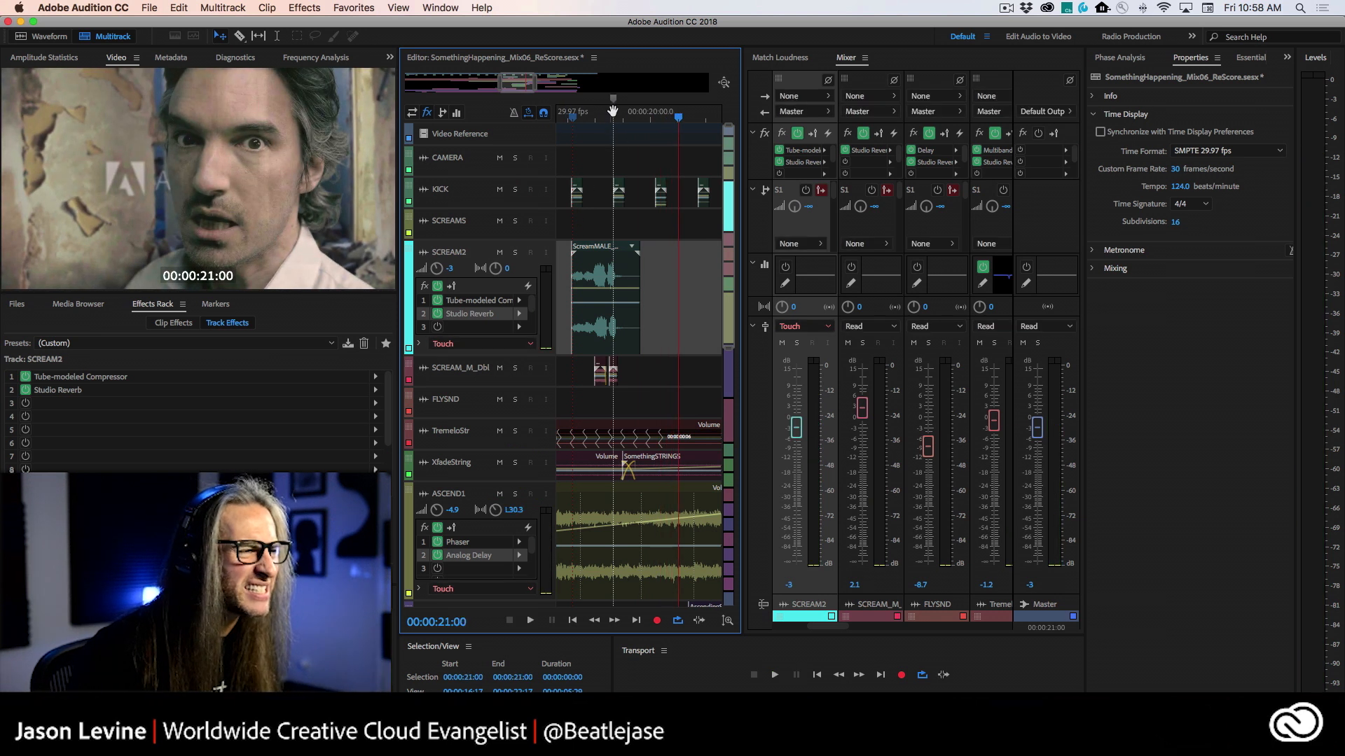
pyautogui.click(575, 115)
pyautogui.press('space')
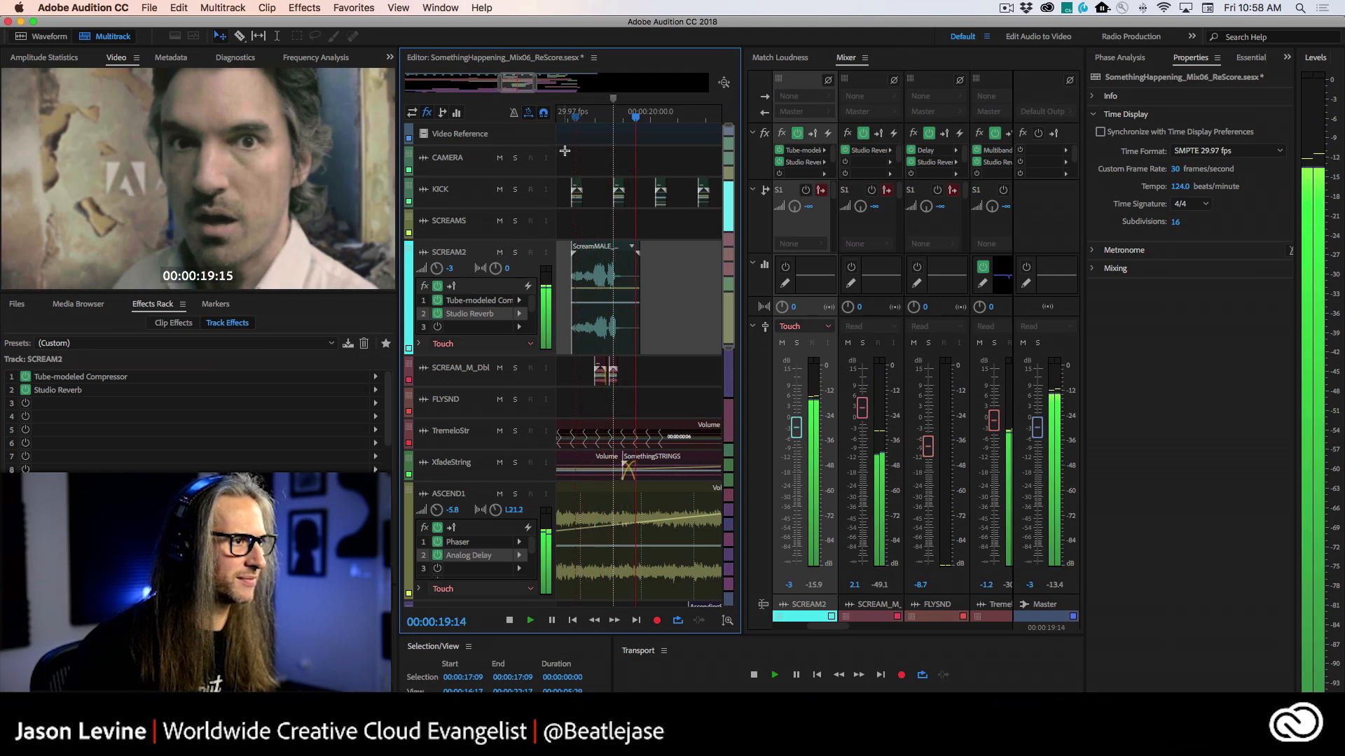
pyautogui.press('space')
# Step: Solo SCREAM2 and play the scream from 00:00:17:06 to hear the automated reverb on its own
pyautogui.click(515, 253)
pyautogui.press('space')
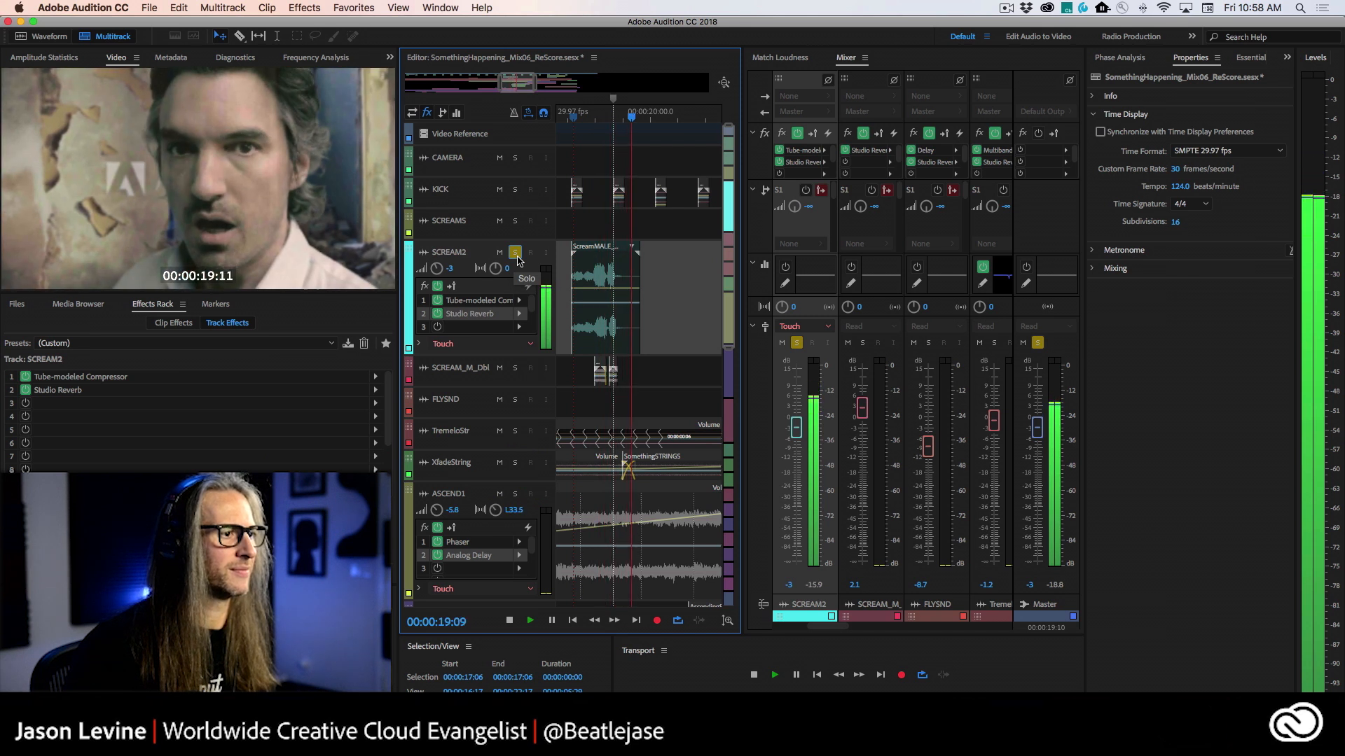
pyautogui.press('space')
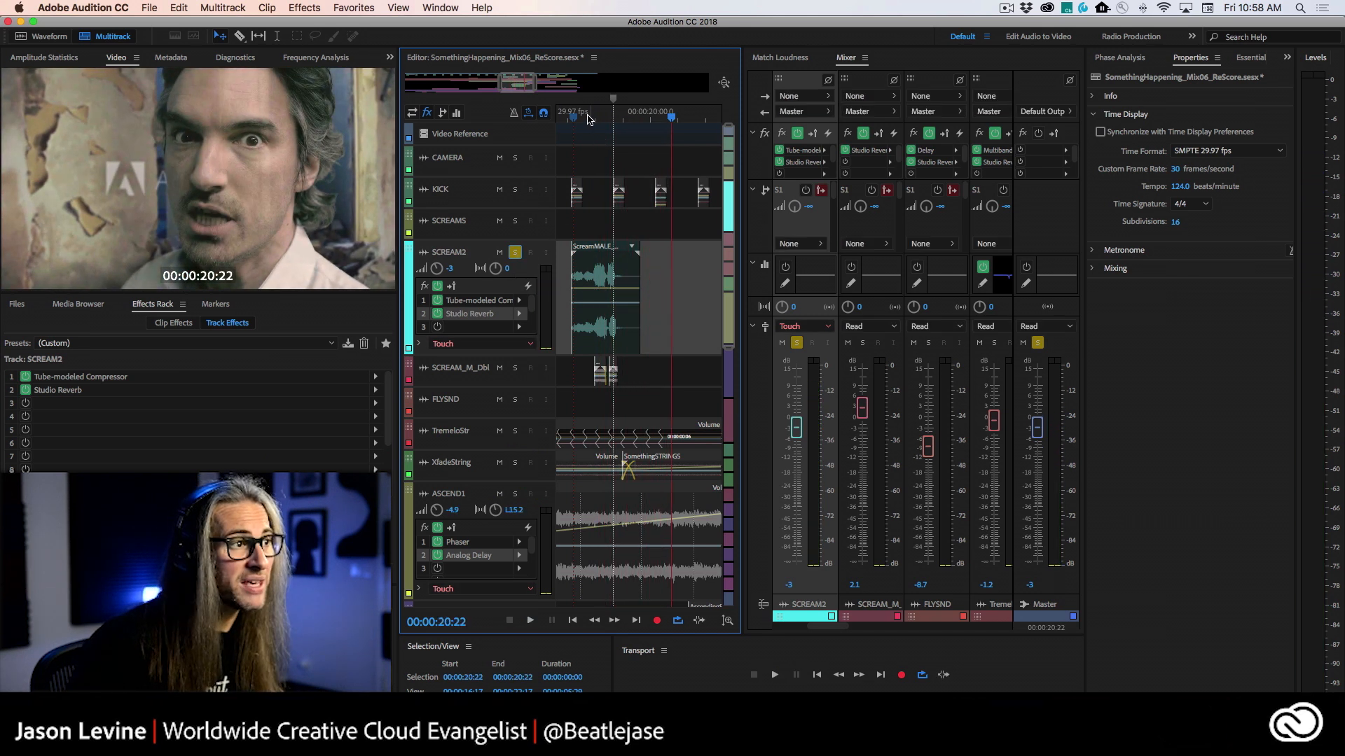
# Step: Set the SCREAM2 fader to -3.3 dB and play the soloed scream from 00:00:16:22
pyautogui.click(571, 118)
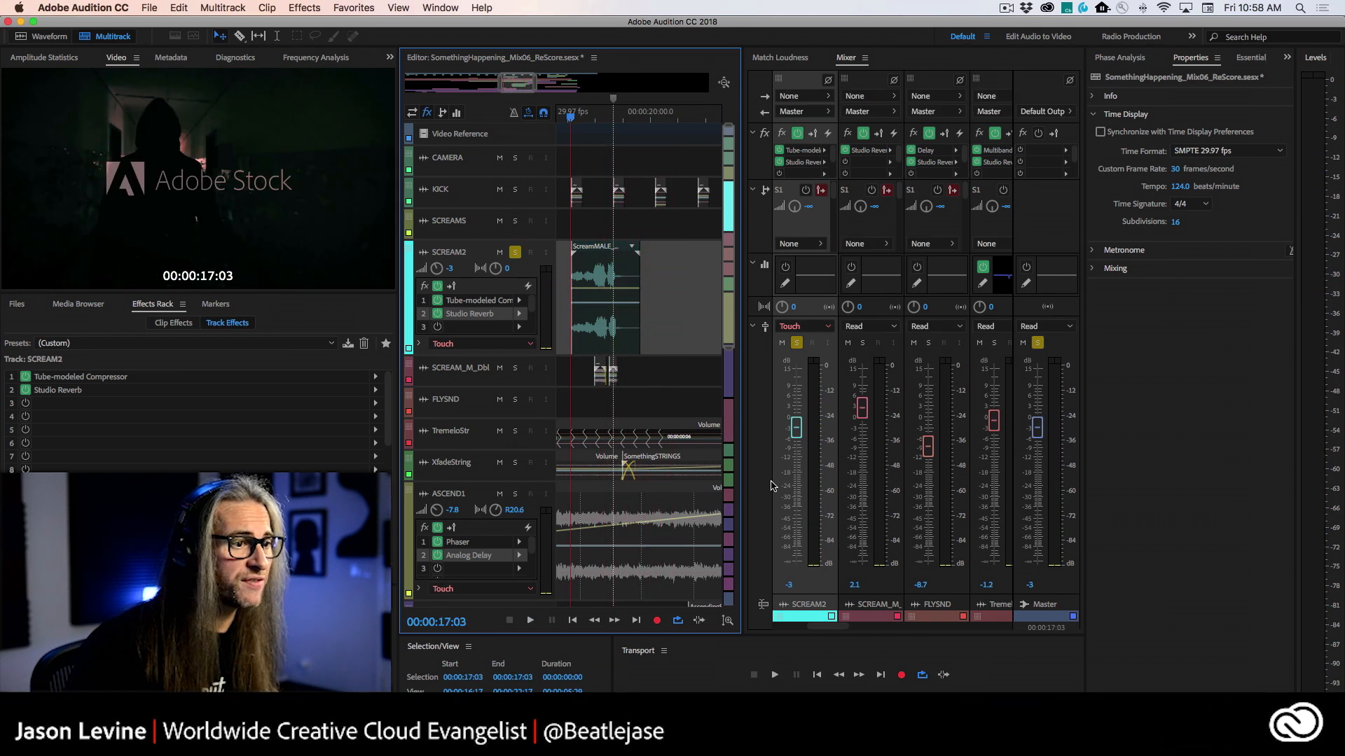
pyautogui.click(560, 116)
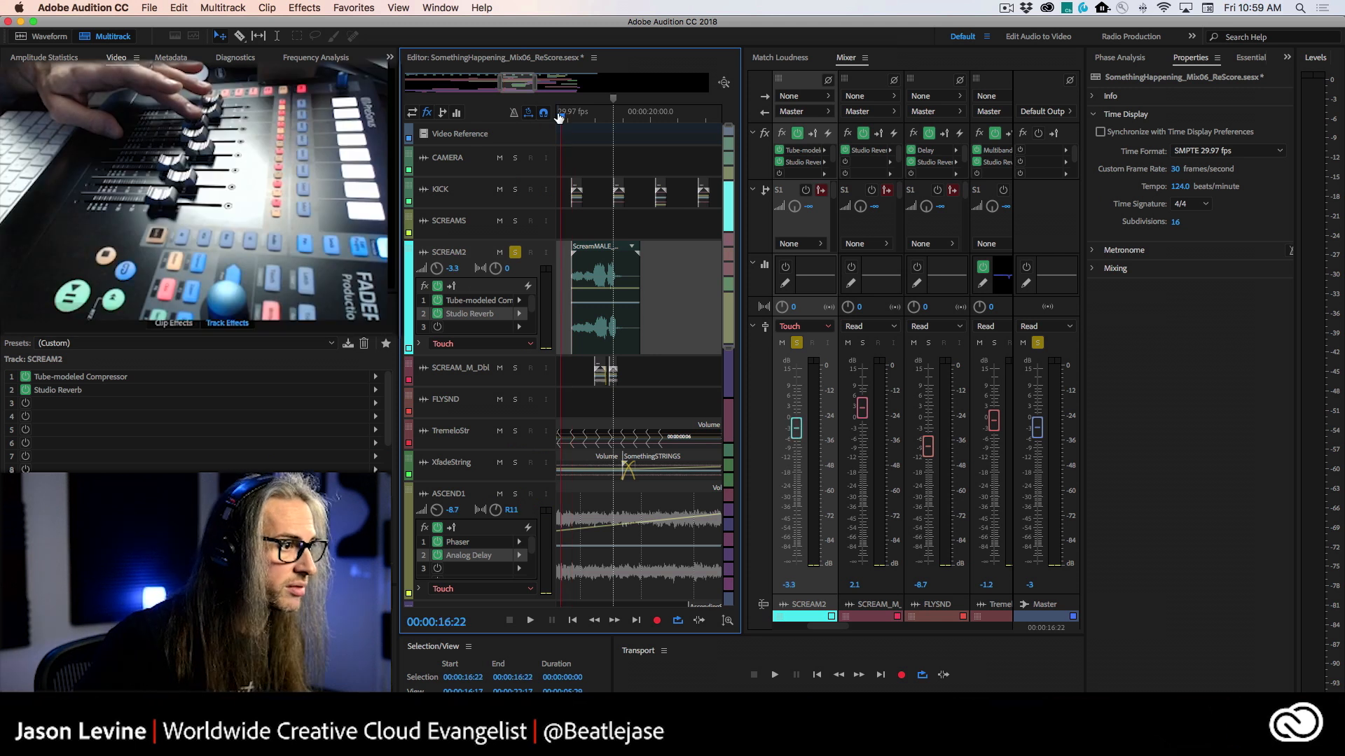
pyautogui.press('space')
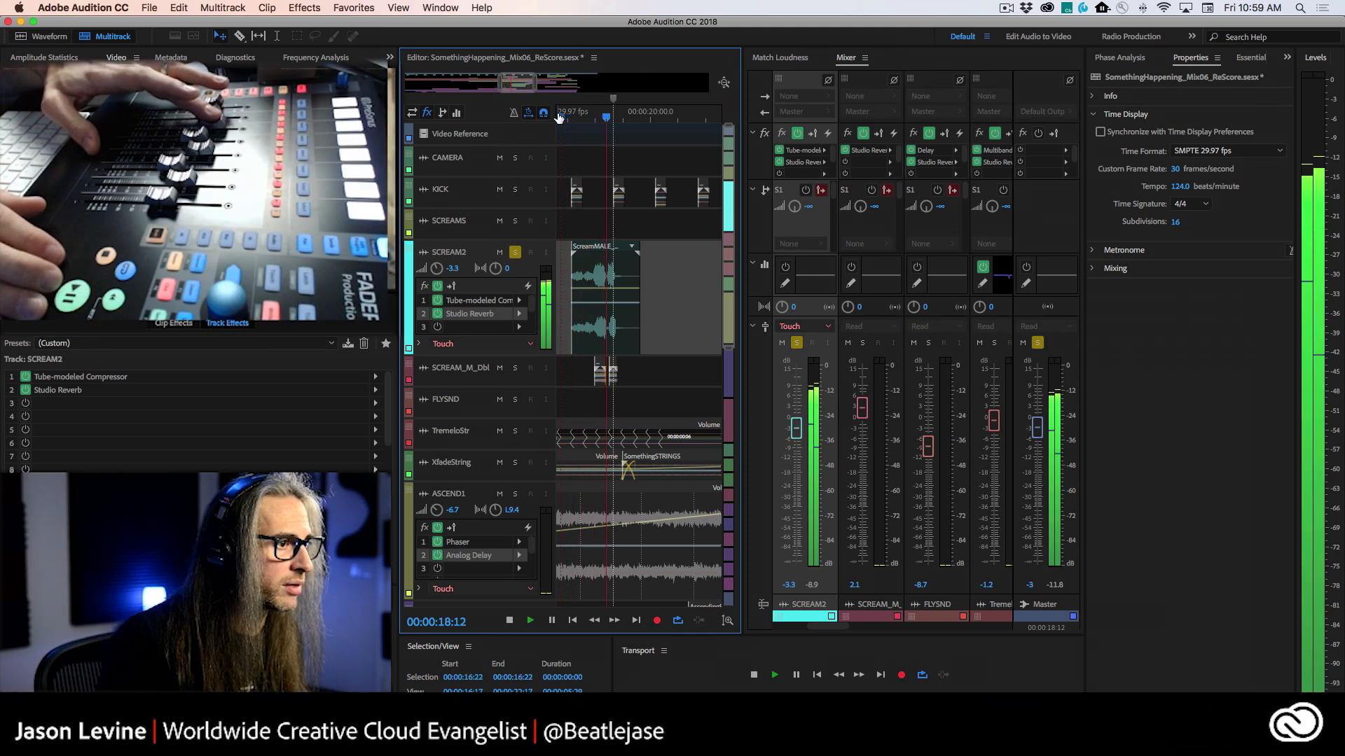
pyautogui.press('space')
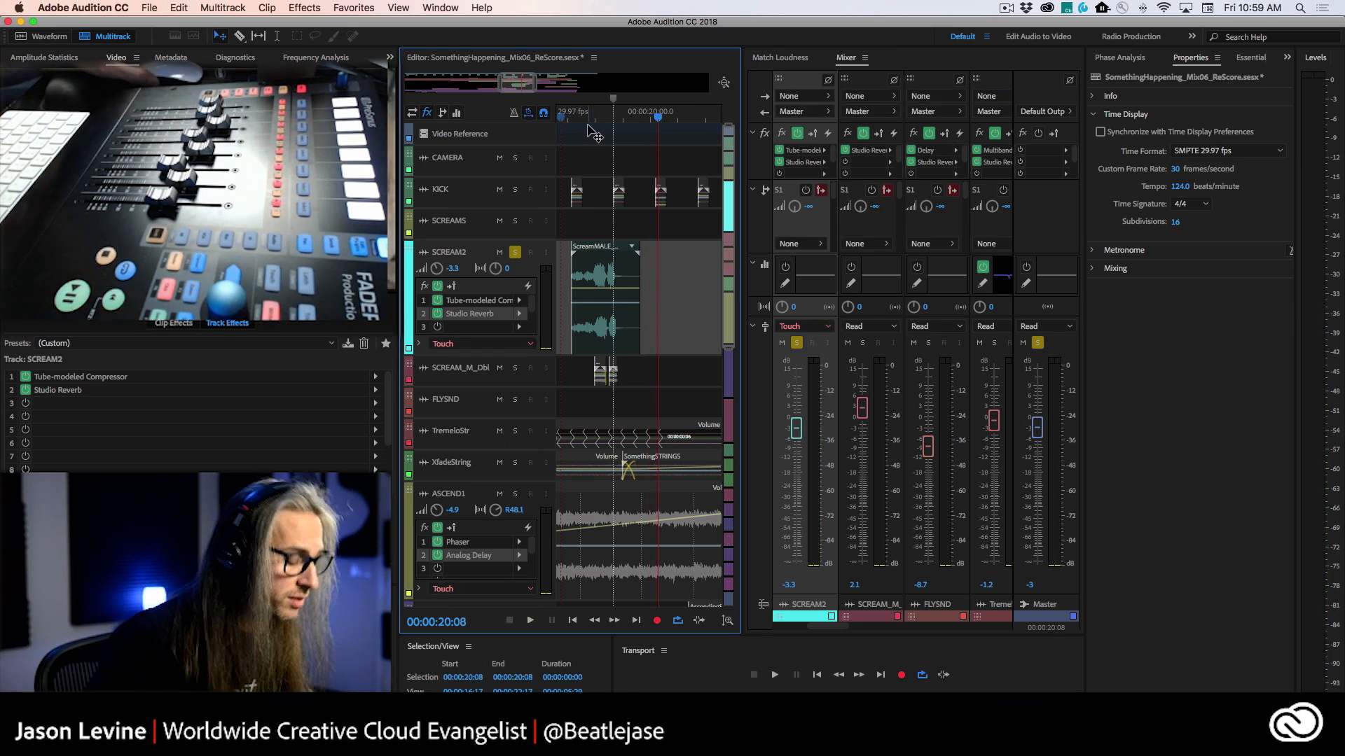
# Step: Record SCREAM2 volume automation from 00:00:17:04, raising the fader to about +5 dB mid-scream and easing it back to about -3 dB
pyautogui.click(573, 118)
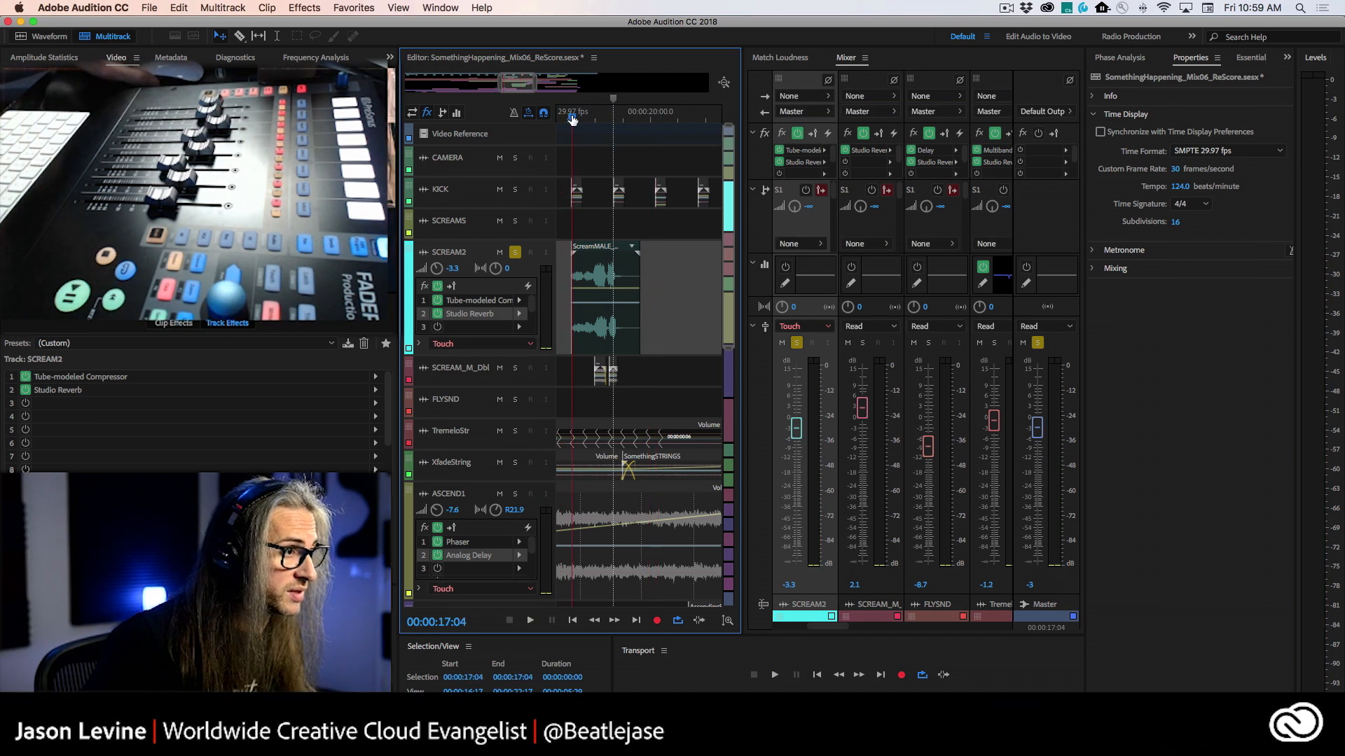
pyautogui.press('space')
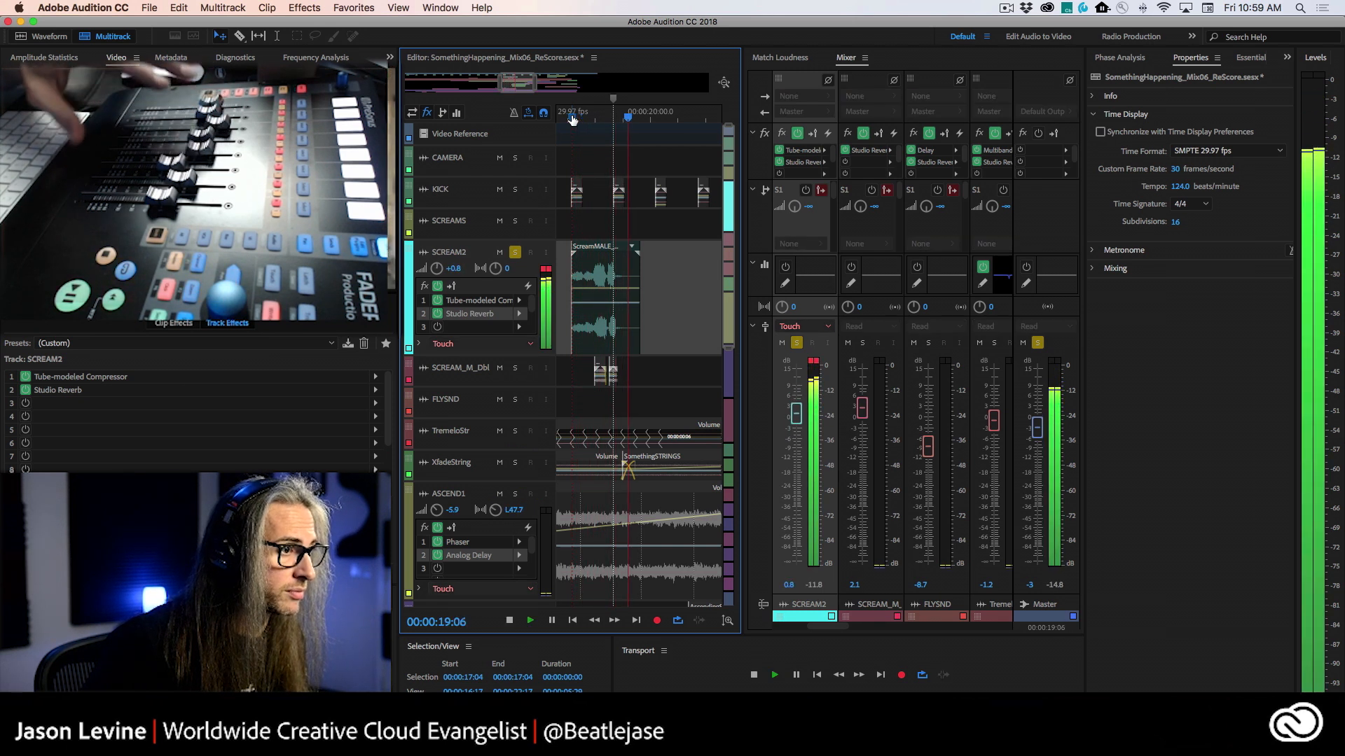
pyautogui.press('space')
# Step: Unsolo SCREAM2 and play the scream's volume automation within the full mix from 00:00:17:05
pyautogui.click(573, 115)
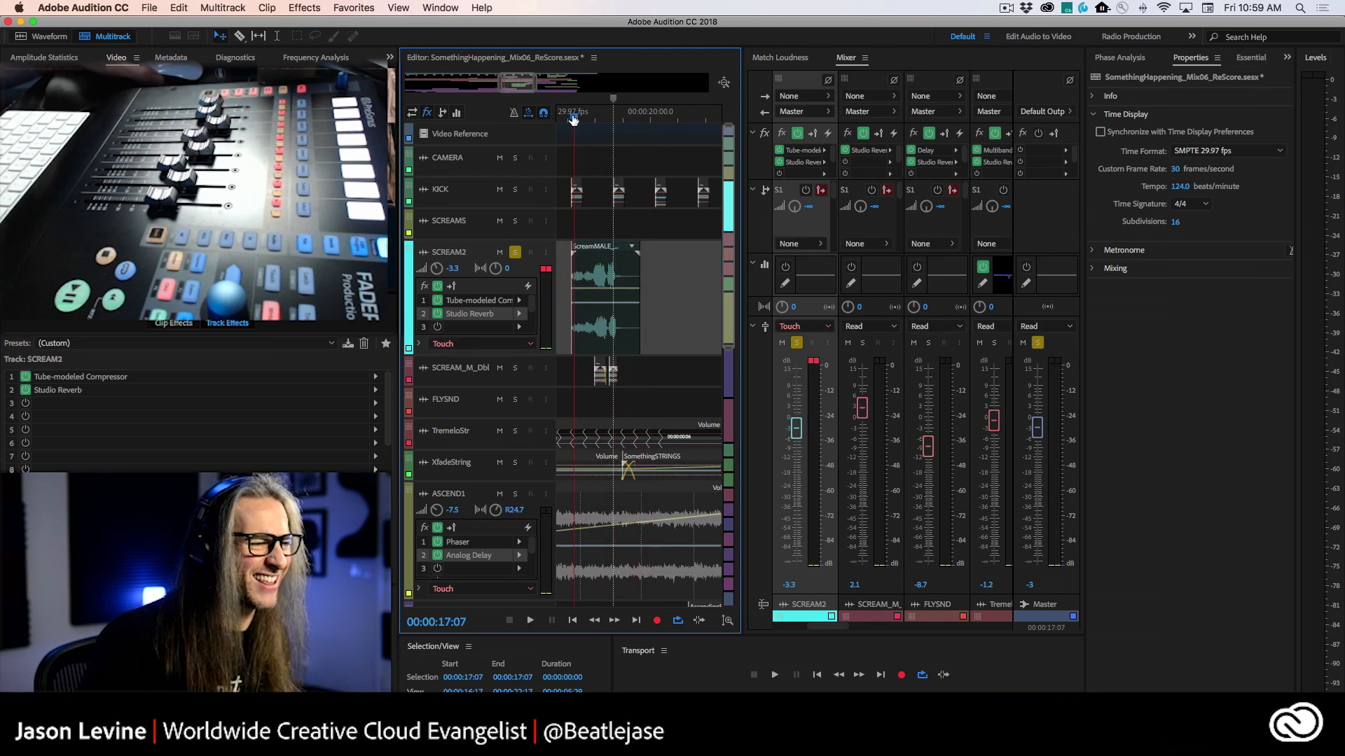
pyautogui.click(514, 253)
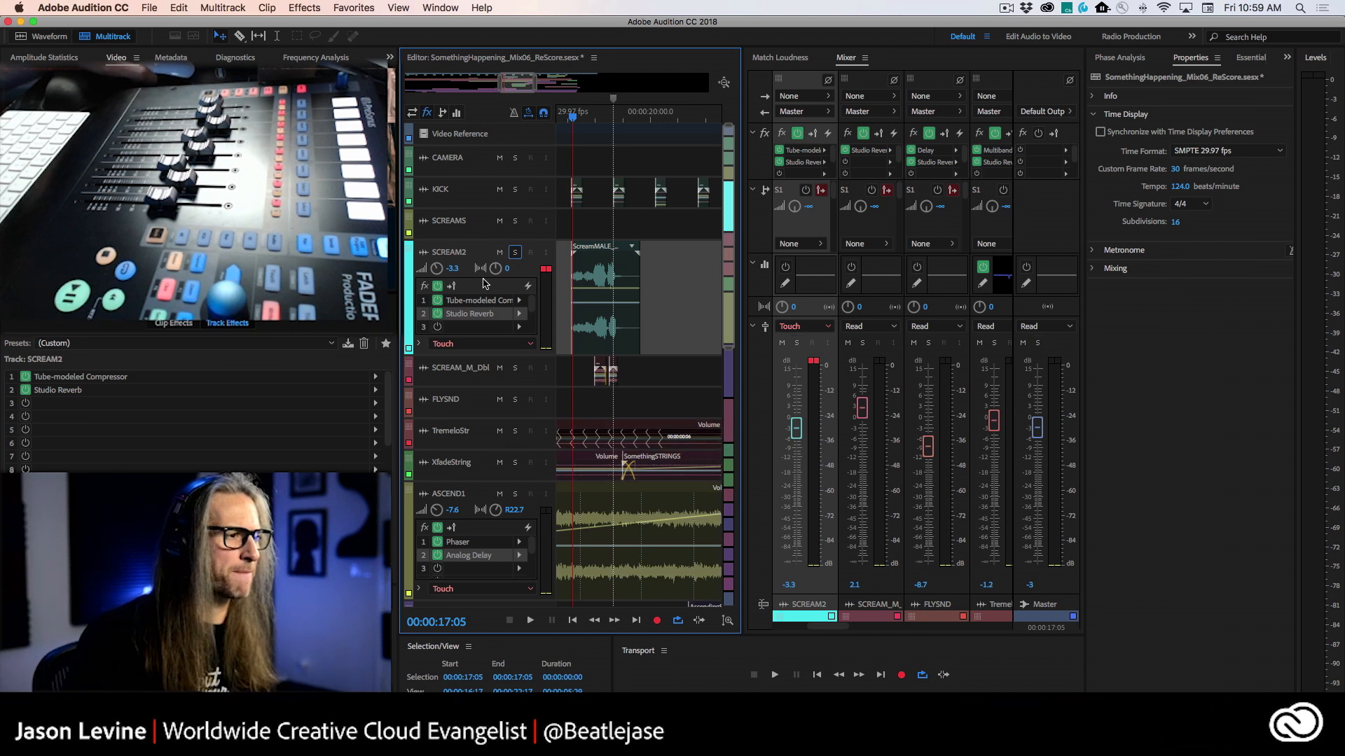
pyautogui.press('space')
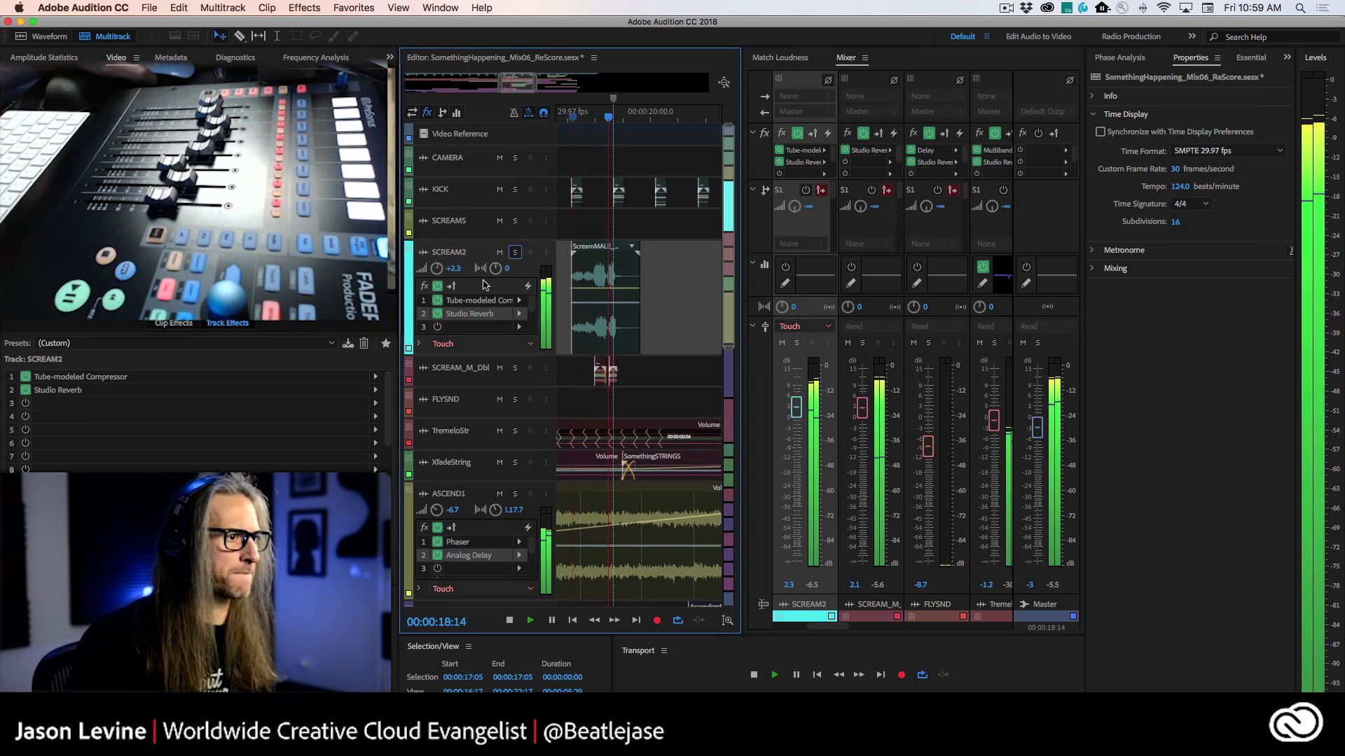
pyautogui.press('space')
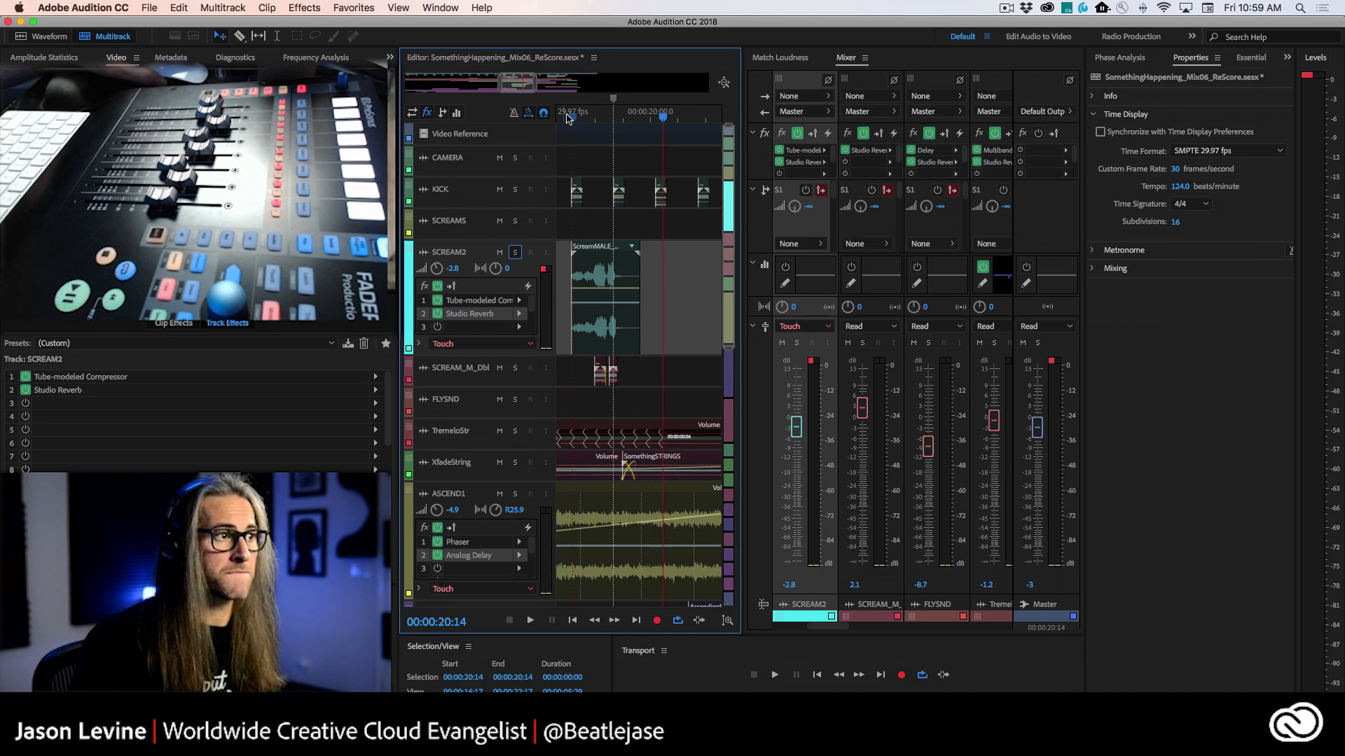
# Step: Replay the scream in the full mix from 00:00:16:25 to judge the recorded volume ride
pyautogui.click(565, 118)
pyautogui.press('space')
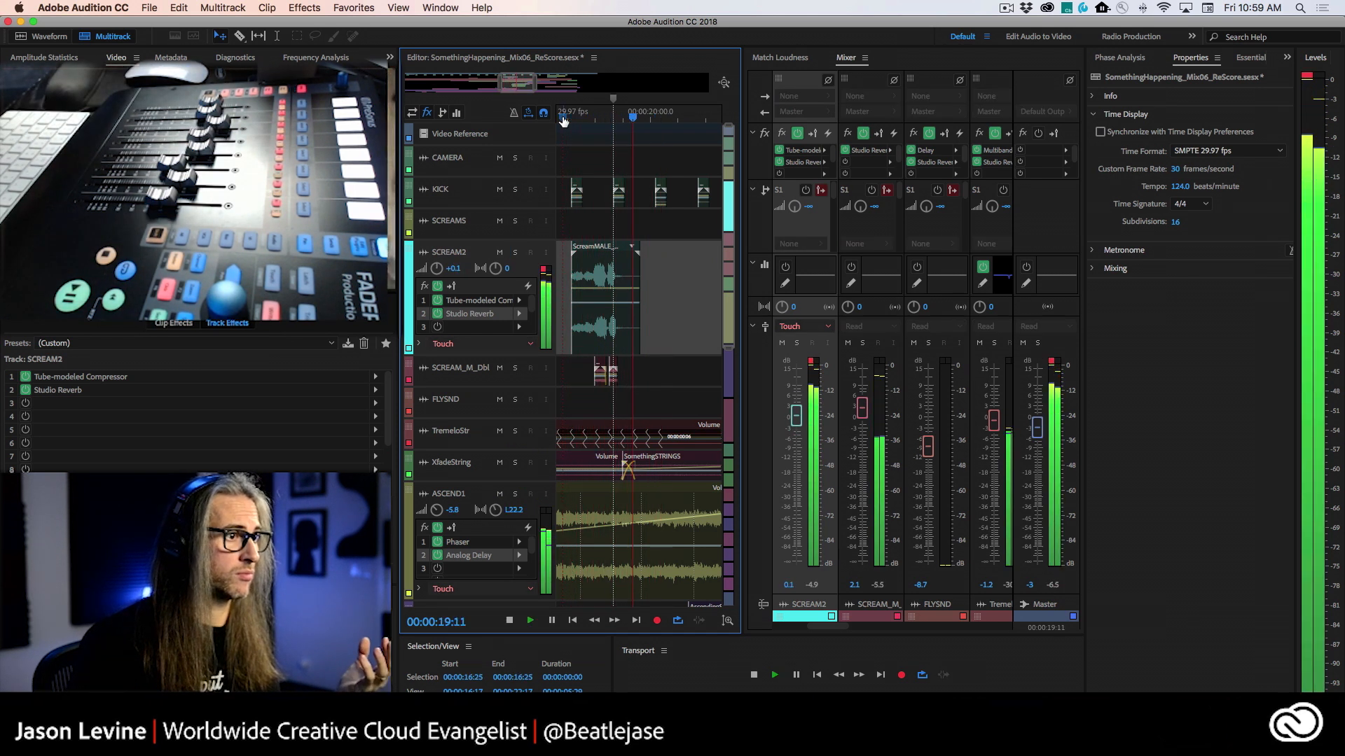
pyautogui.press('space')
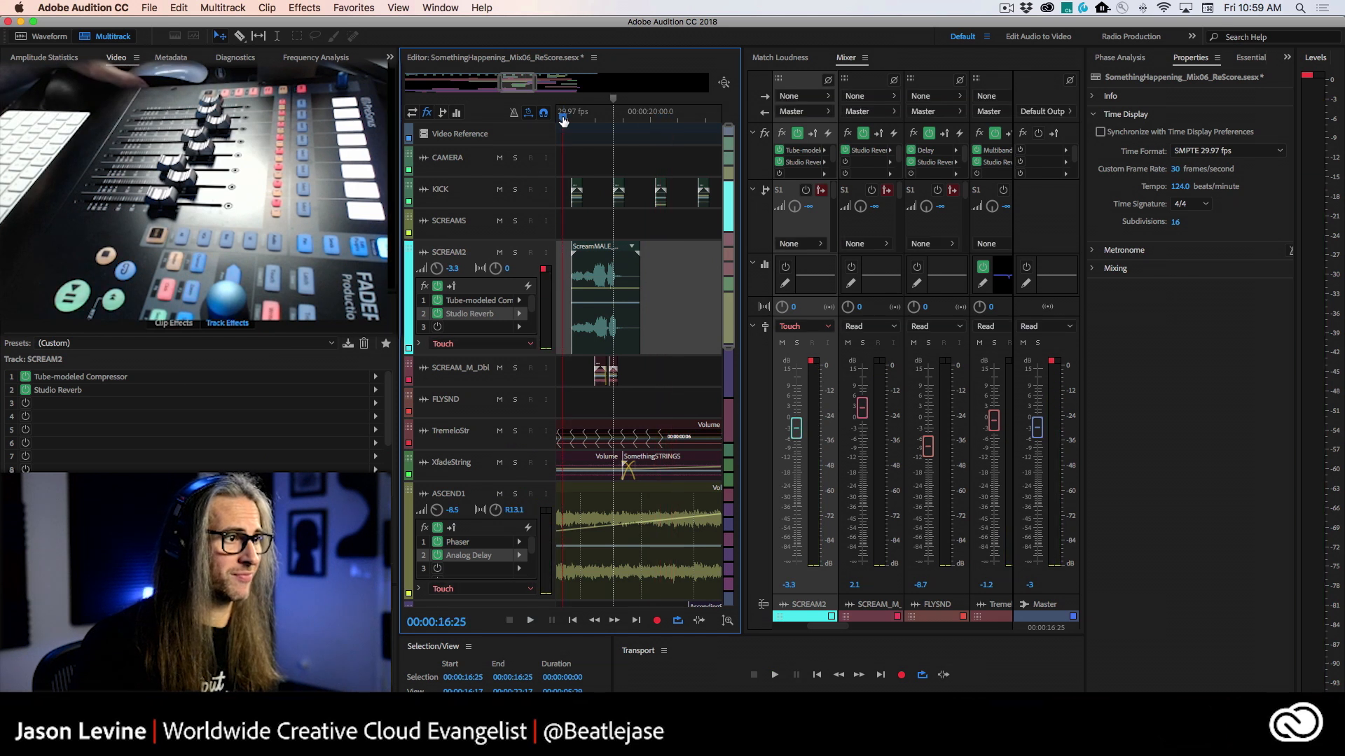
pyautogui.press('space')
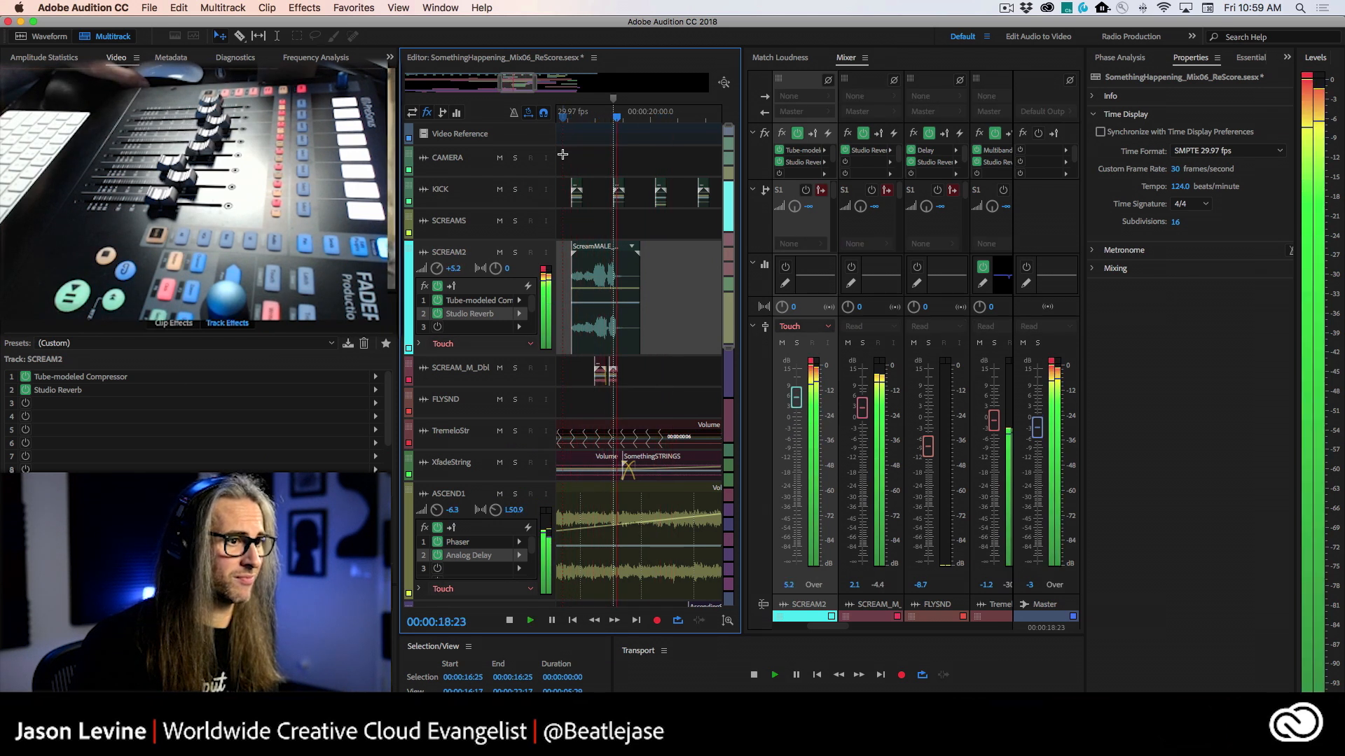
pyautogui.press('space')
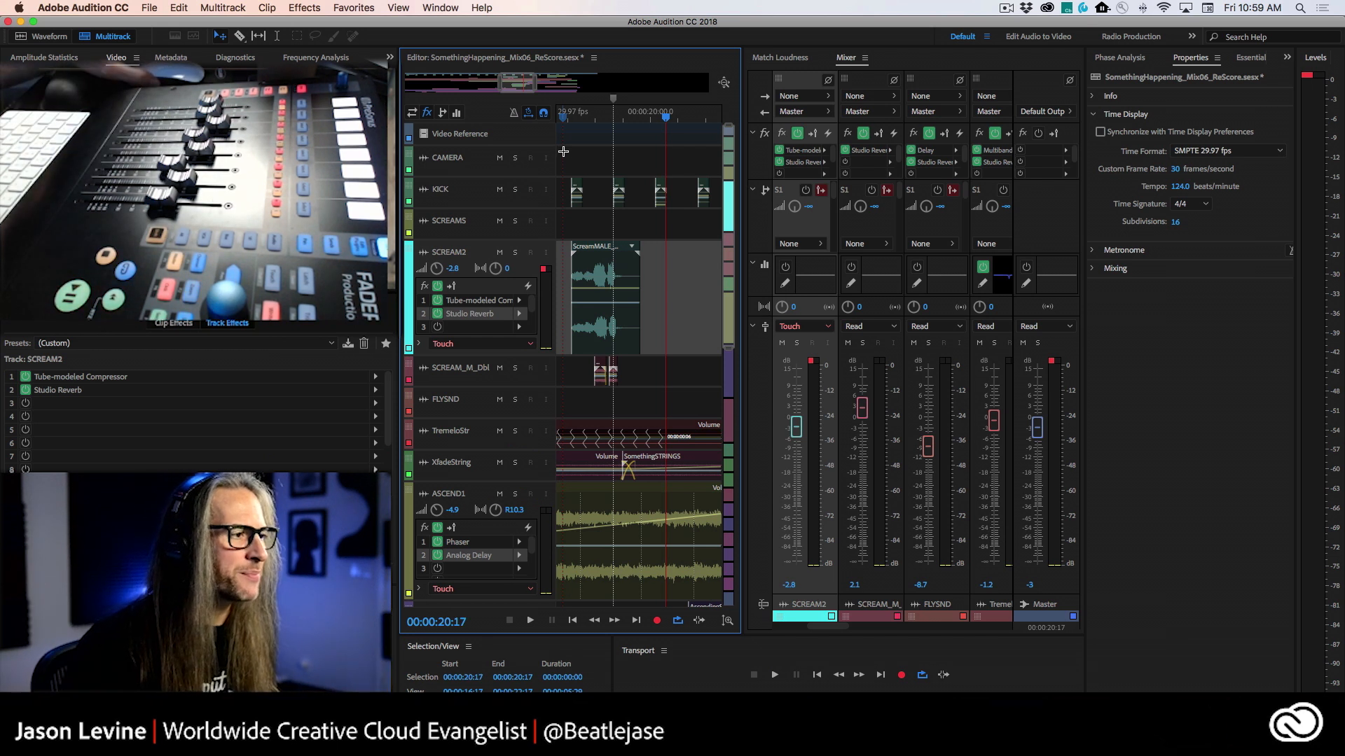
# Step: Reveal SCREAM2's volume automation lane and place the playhead at 00:00:18:13 on the recorded curve
pyautogui.click(418, 345)
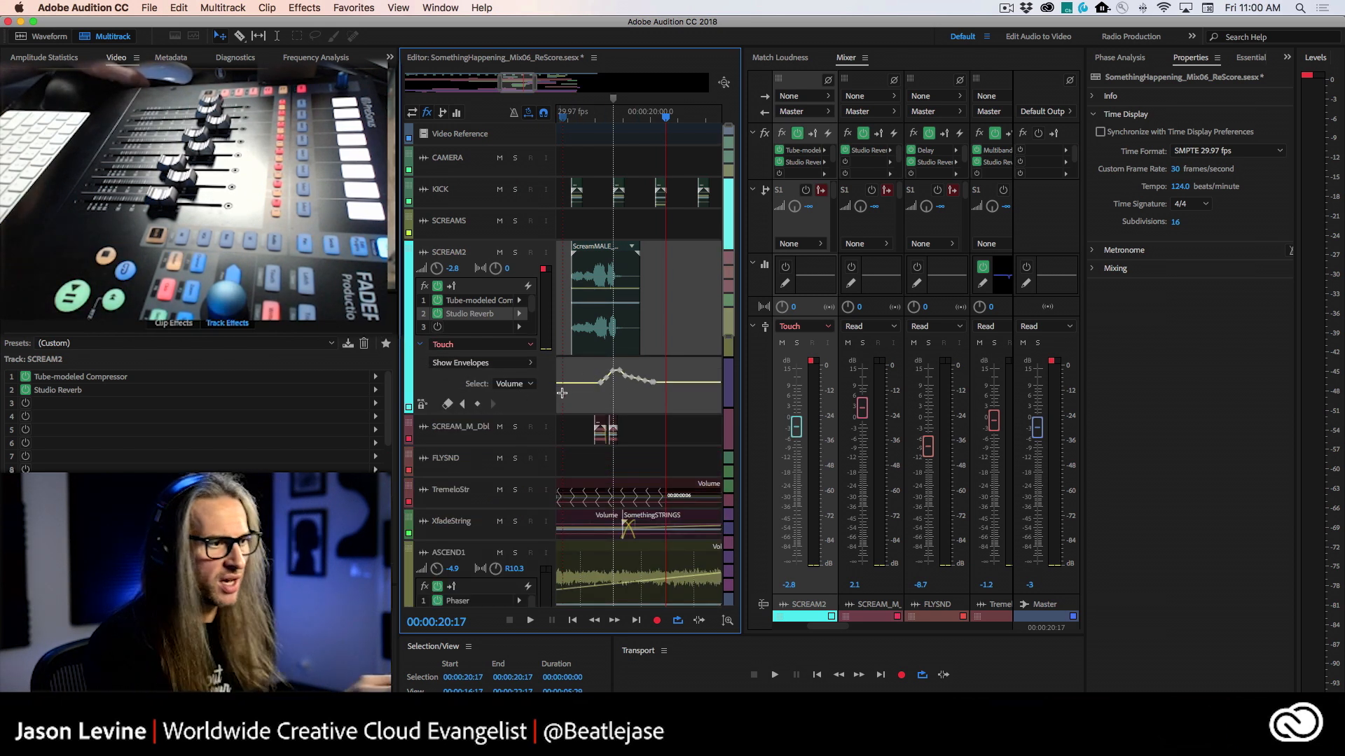
pyautogui.press('=')
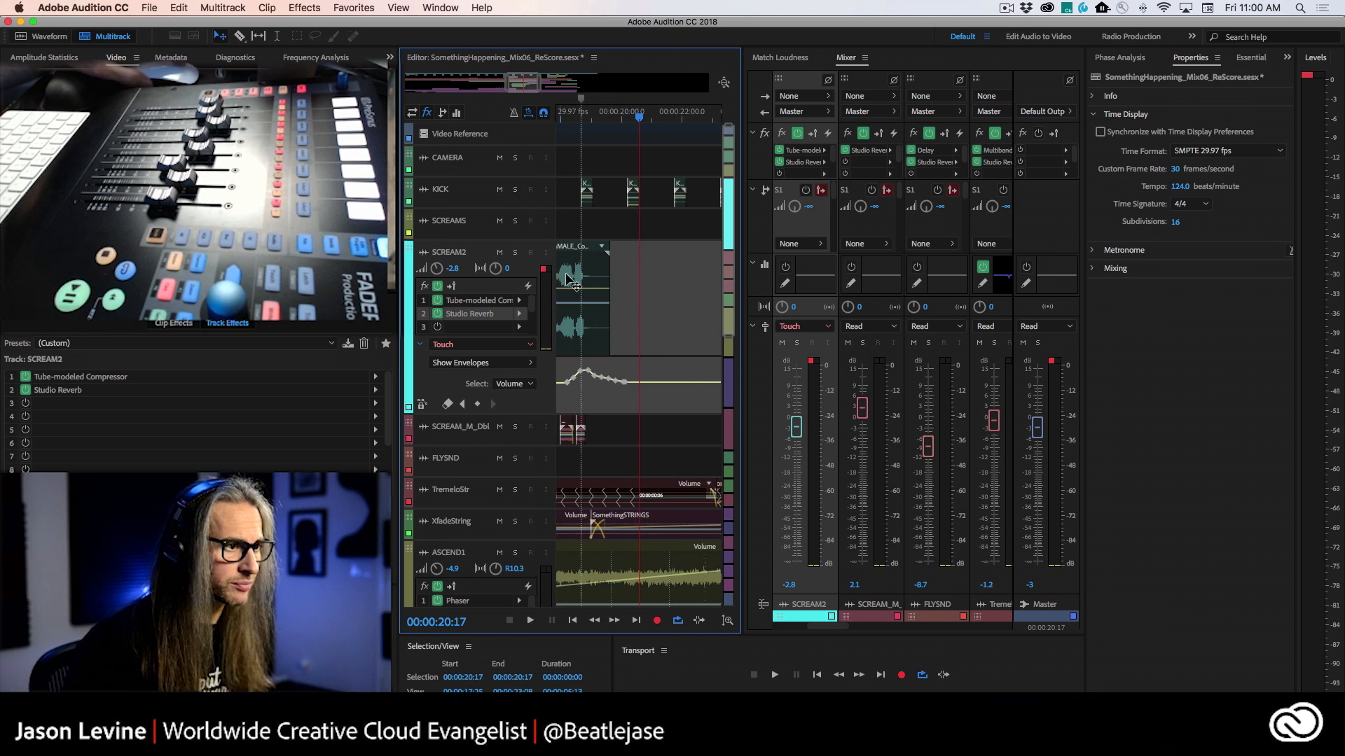
pyautogui.hscroll(-2, 565, 275)
pyautogui.click(600, 121)
pyautogui.press('=')
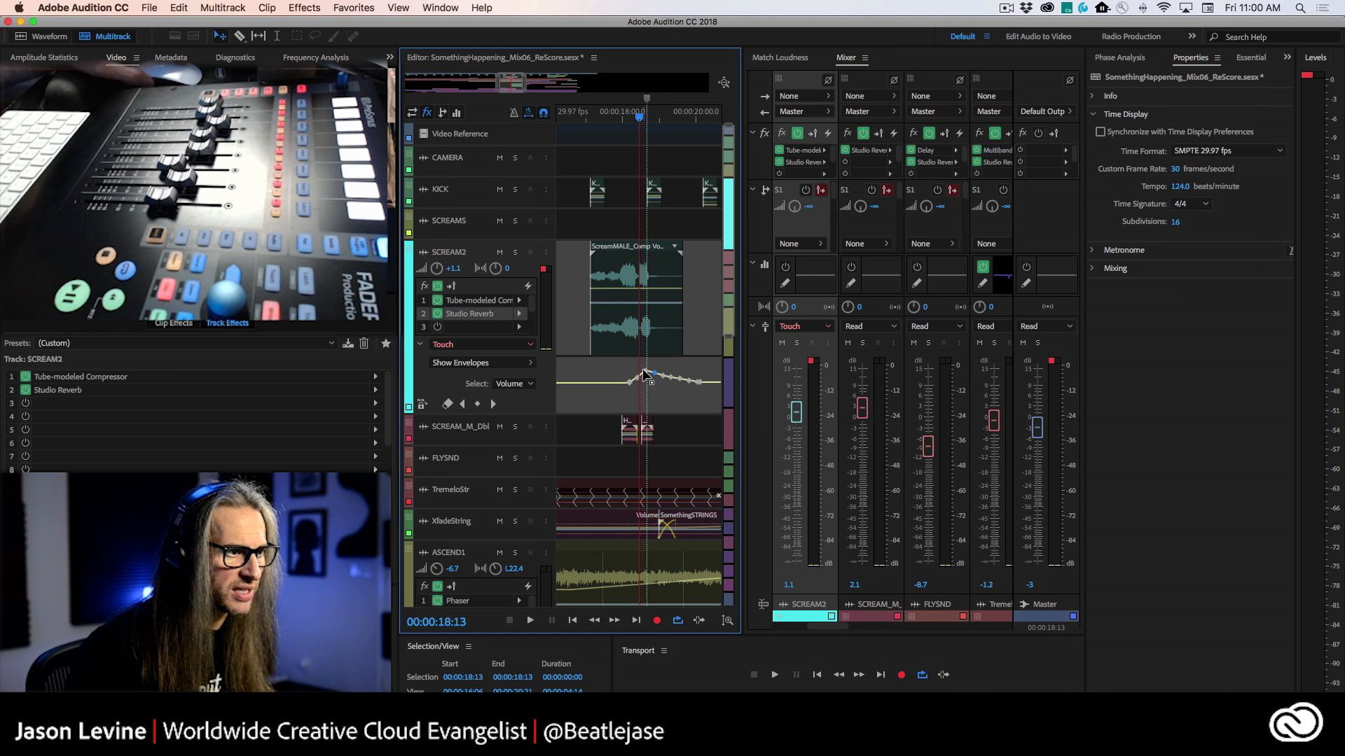
# Step: Reshape the peak of SCREAM2's volume curve by moving its keyframes, placing the top one at about +4.3 dB
pyautogui.moveTo(643, 373); pyautogui.dragTo(647, 373)
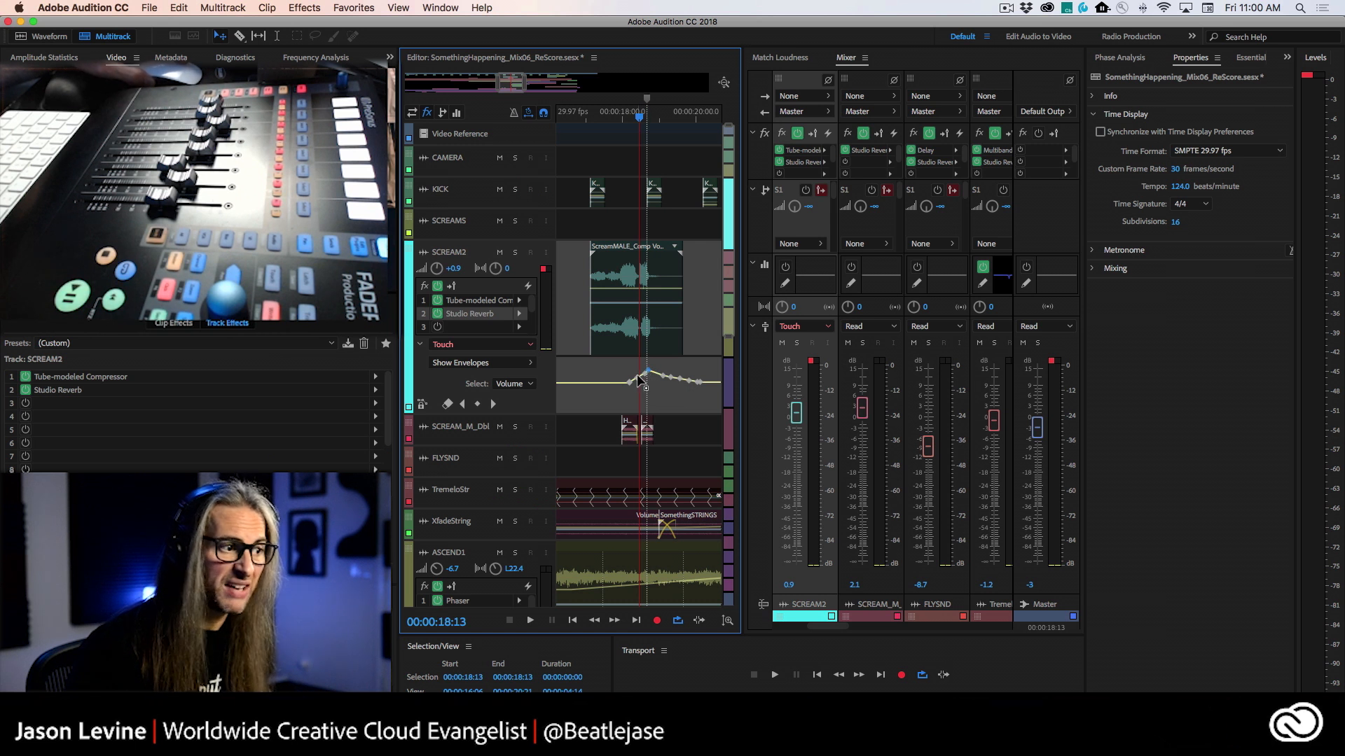
pyautogui.scroll(5, 643, 378)
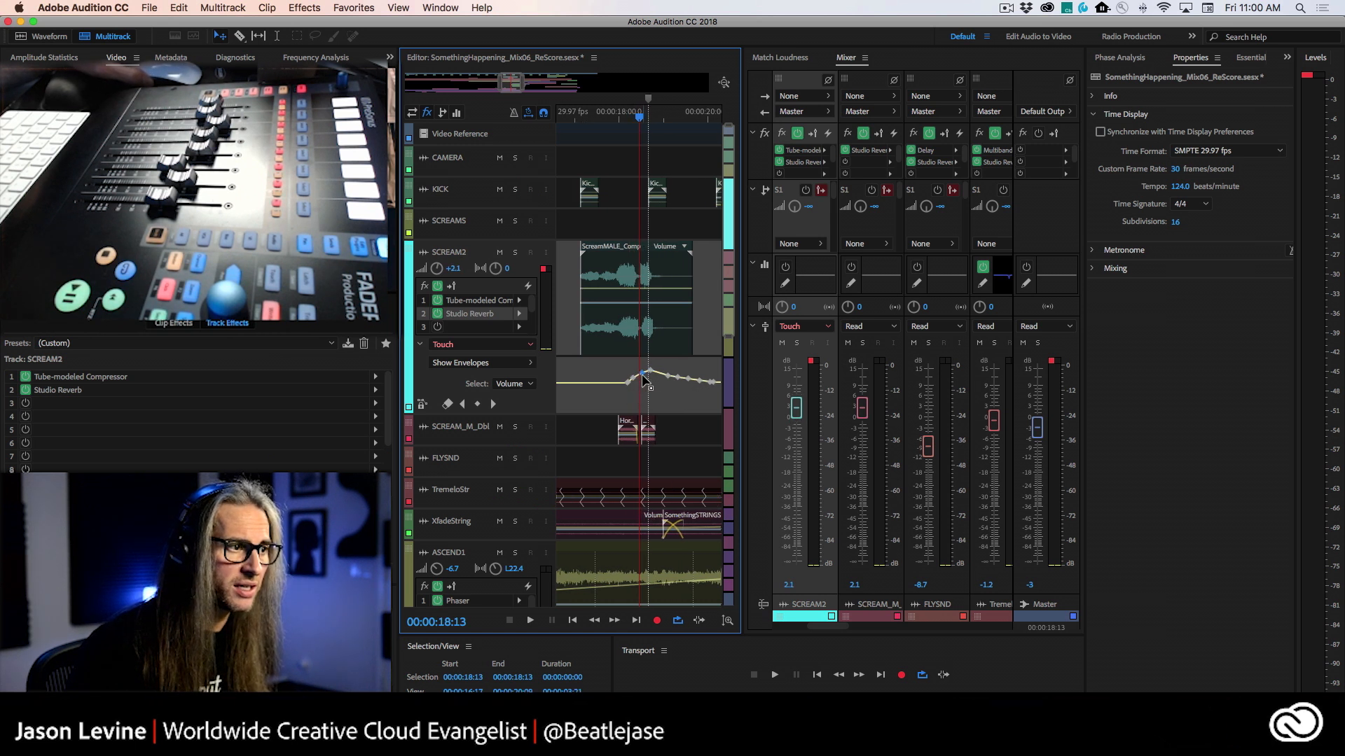
pyautogui.scroll(2, 637, 363)
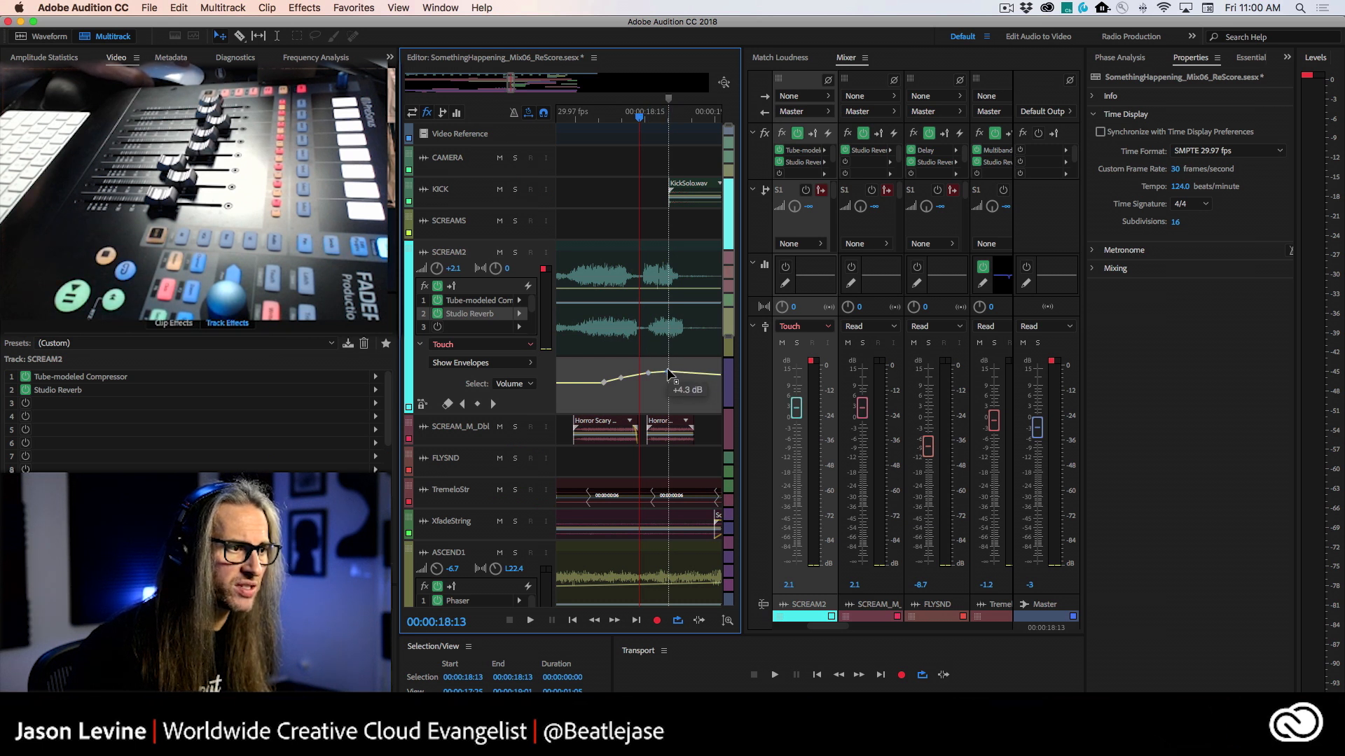
pyautogui.press('-')
pyautogui.press('-')
pyautogui.press('-')
pyautogui.press('-')
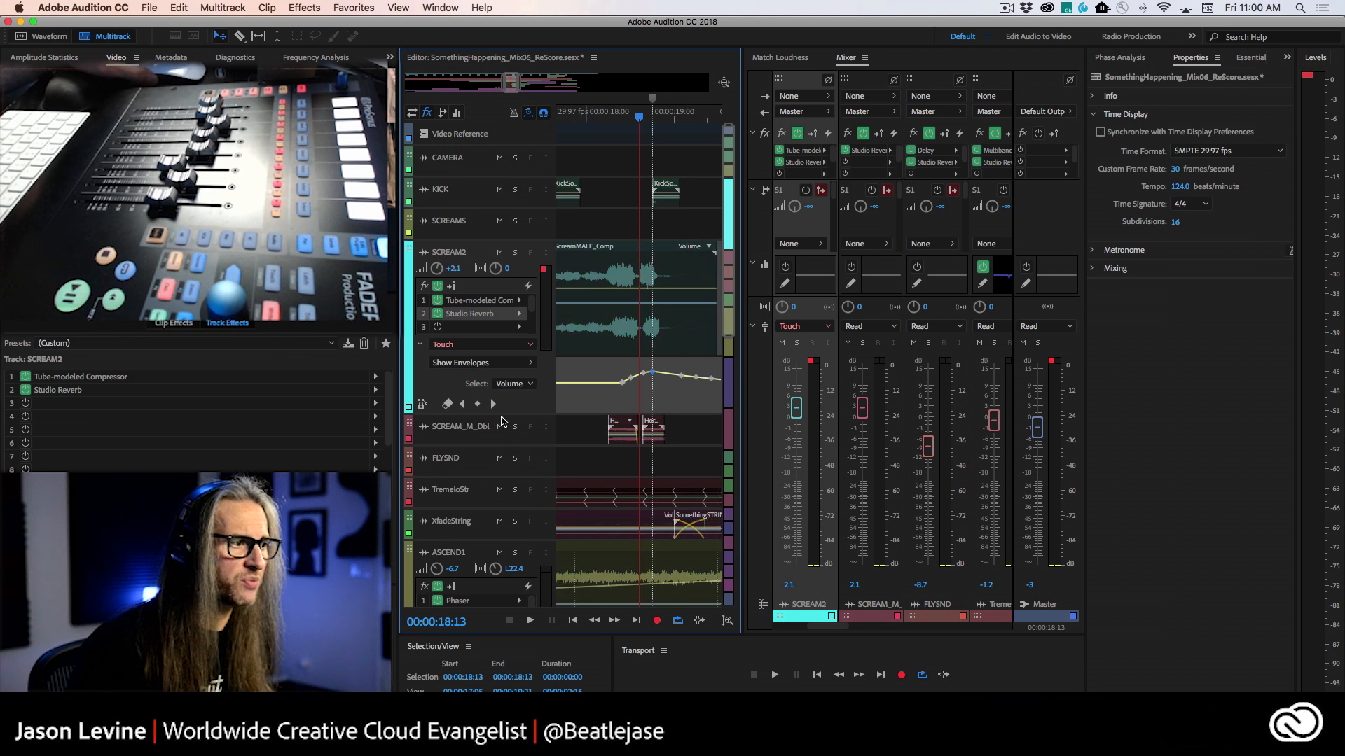
# Step: Show the Studio Reverb's Wet Output Level envelope on SCREAM2 and turn on spline curves for it
pyautogui.click(511, 364)
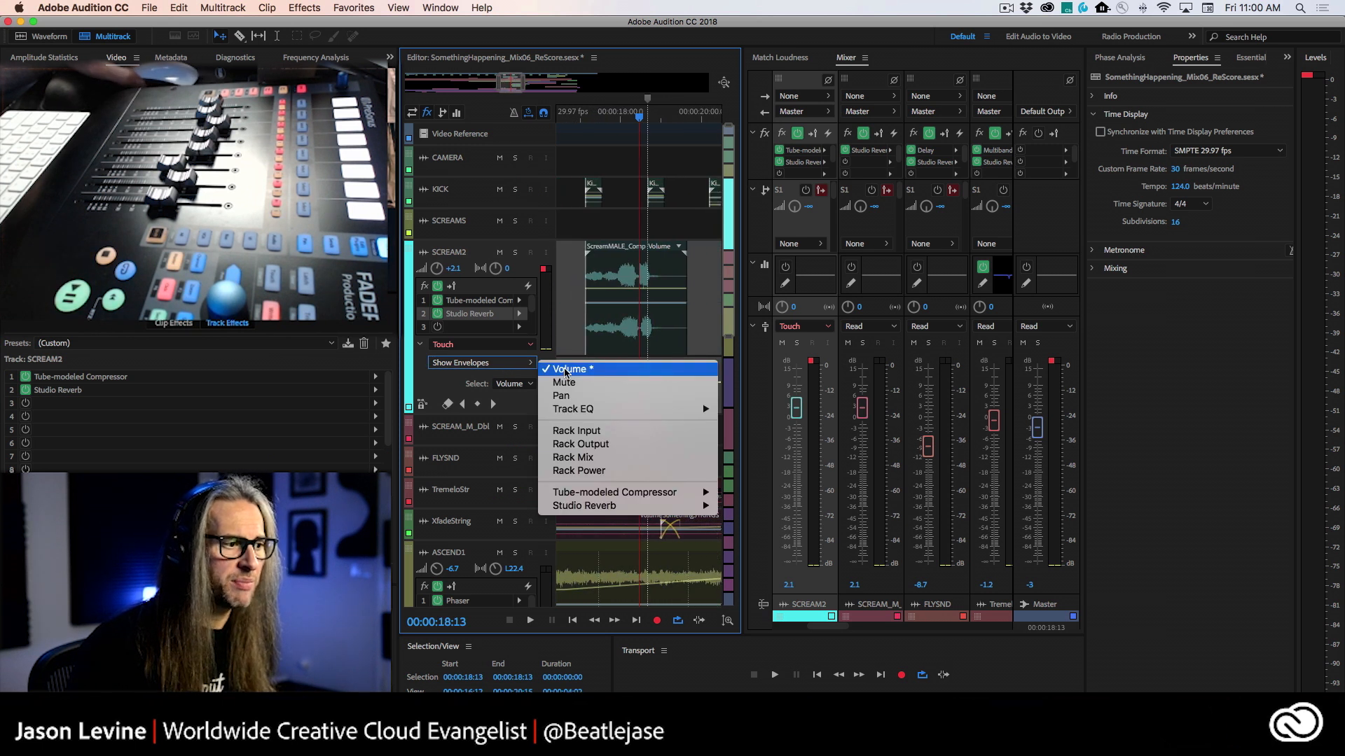
pyautogui.moveTo(645, 514)
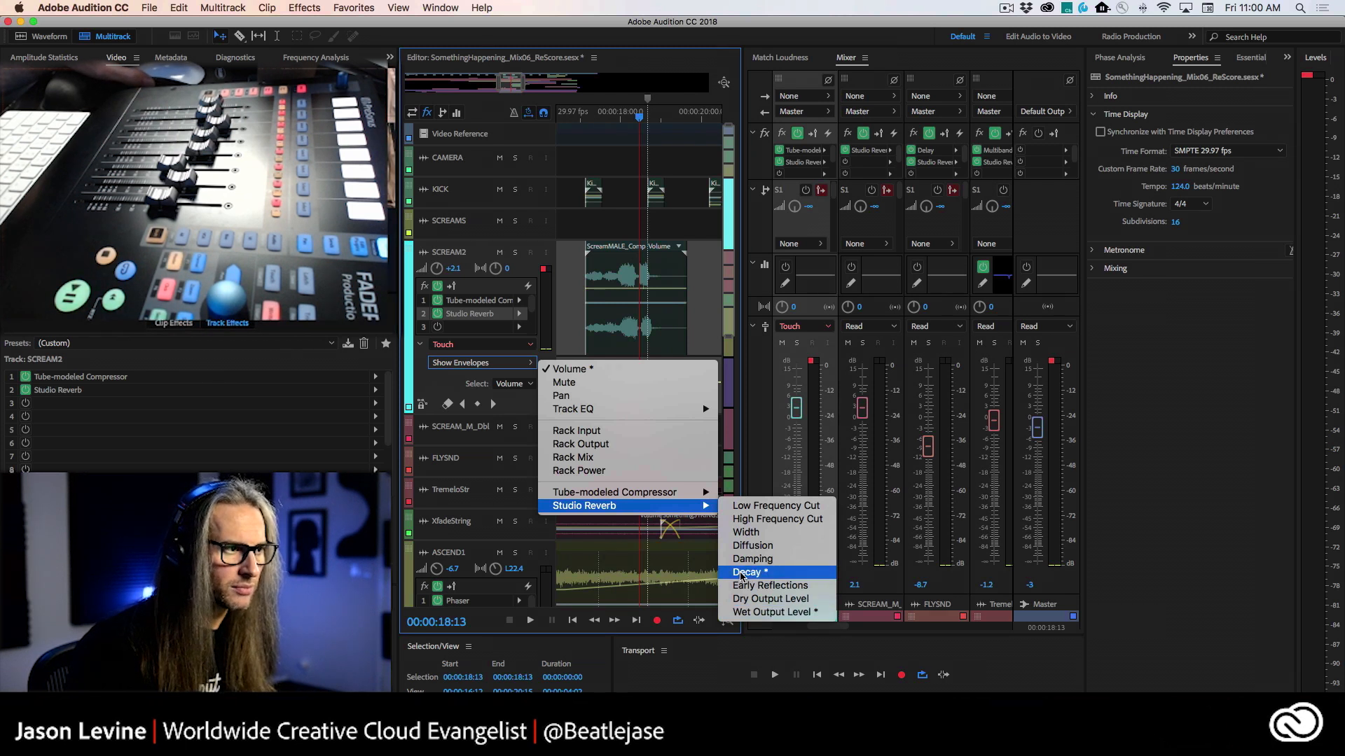
pyautogui.click(774, 612)
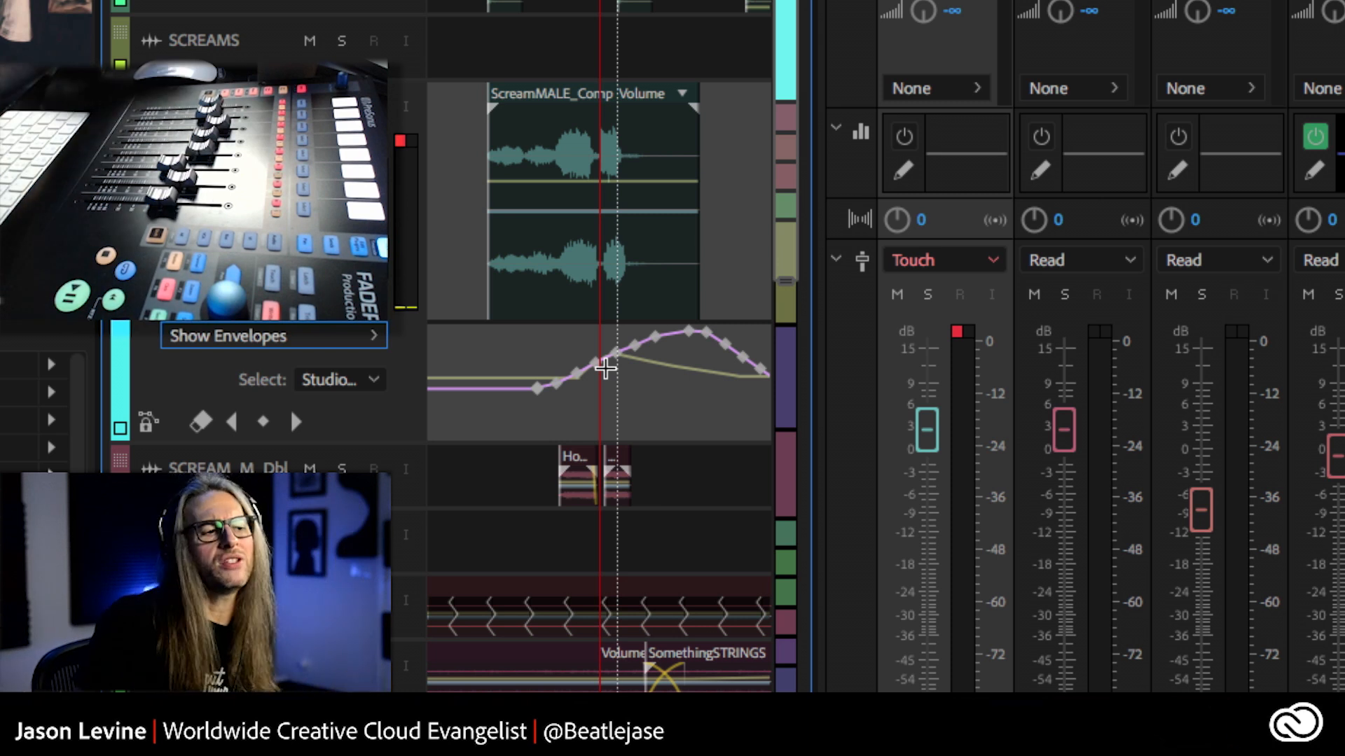
pyautogui.rightClick(655, 343)
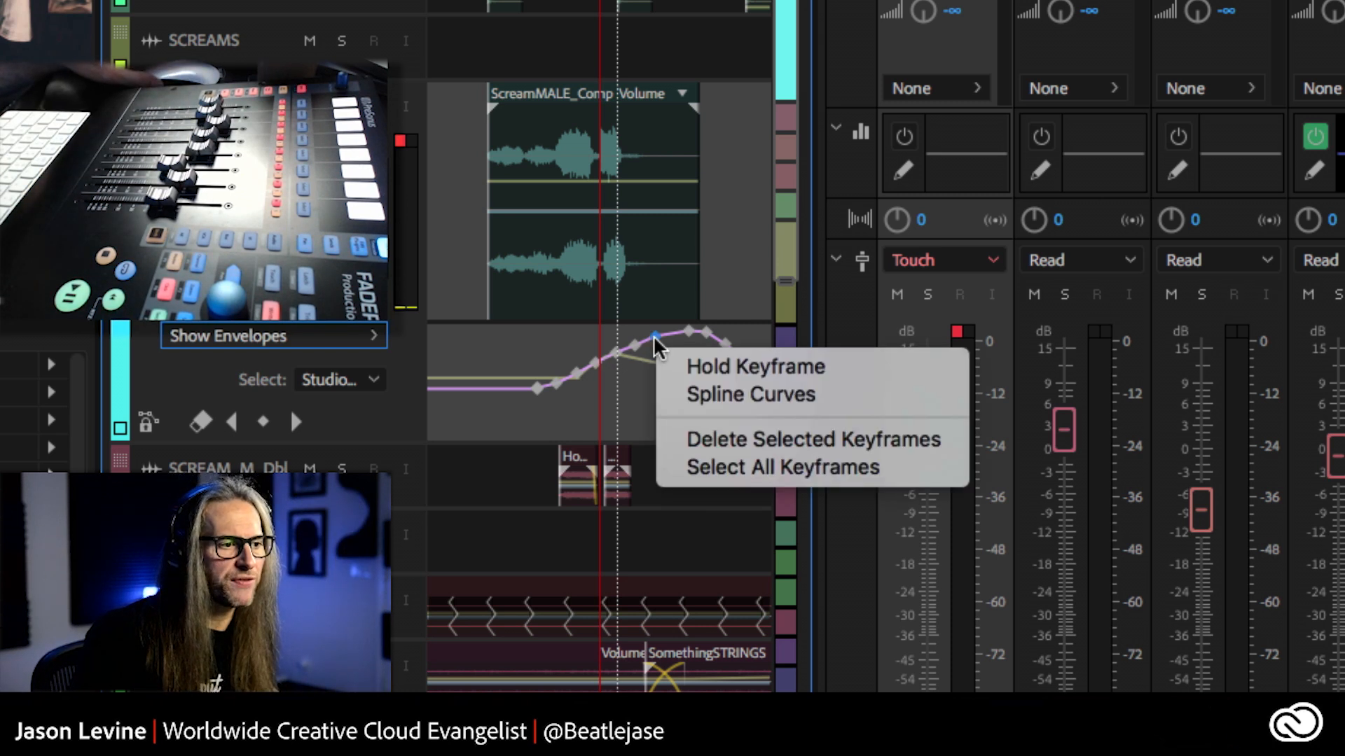
pyautogui.click(856, 405)
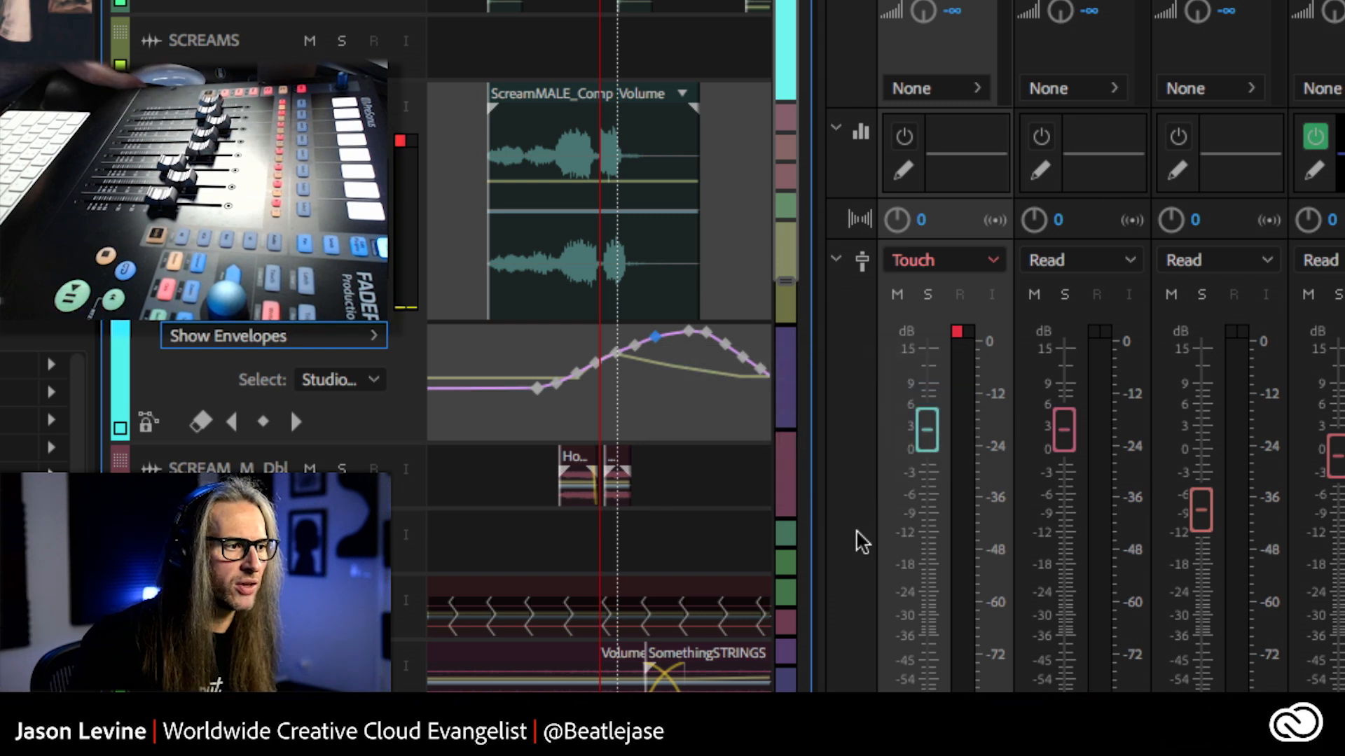
# Step: Select all wet level keyframes, clear that selection, and adjust the single keyframe just before the playhead to 72.4%
pyautogui.rightClick(538, 393)
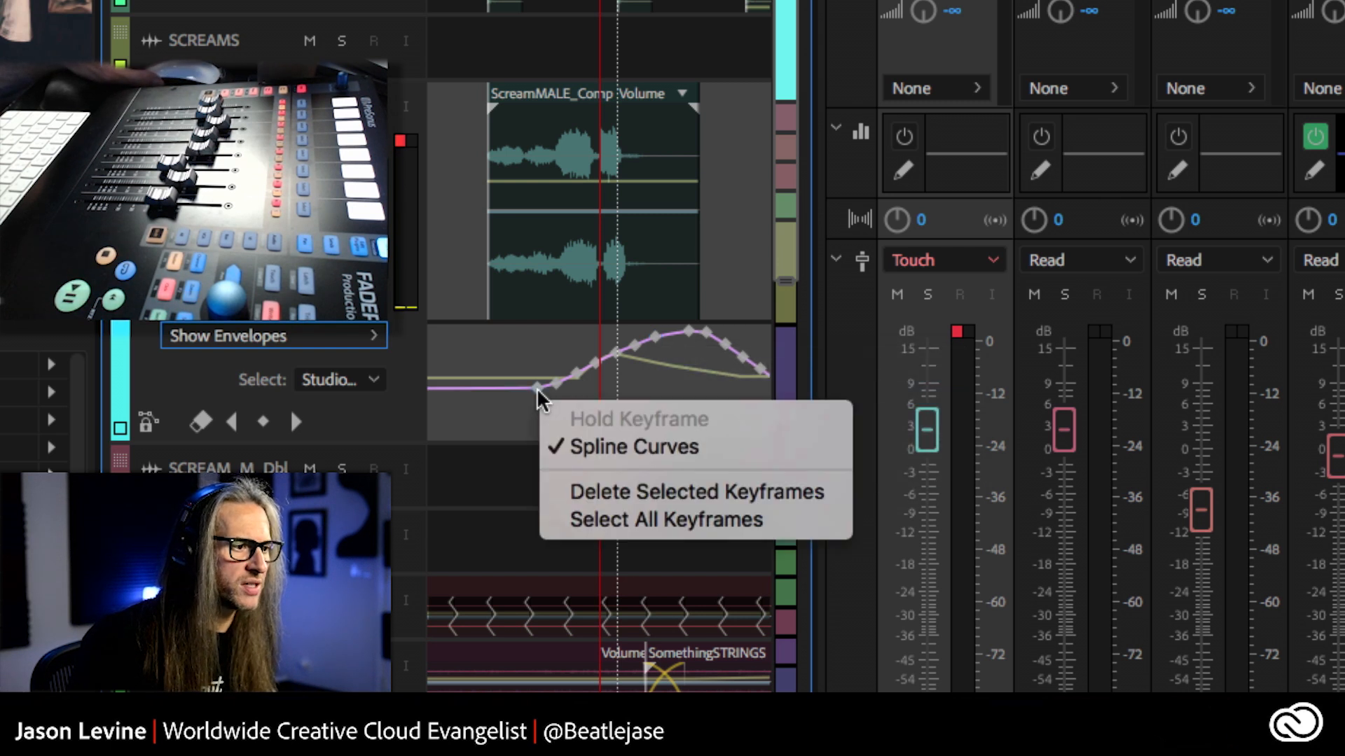
pyautogui.click(704, 521)
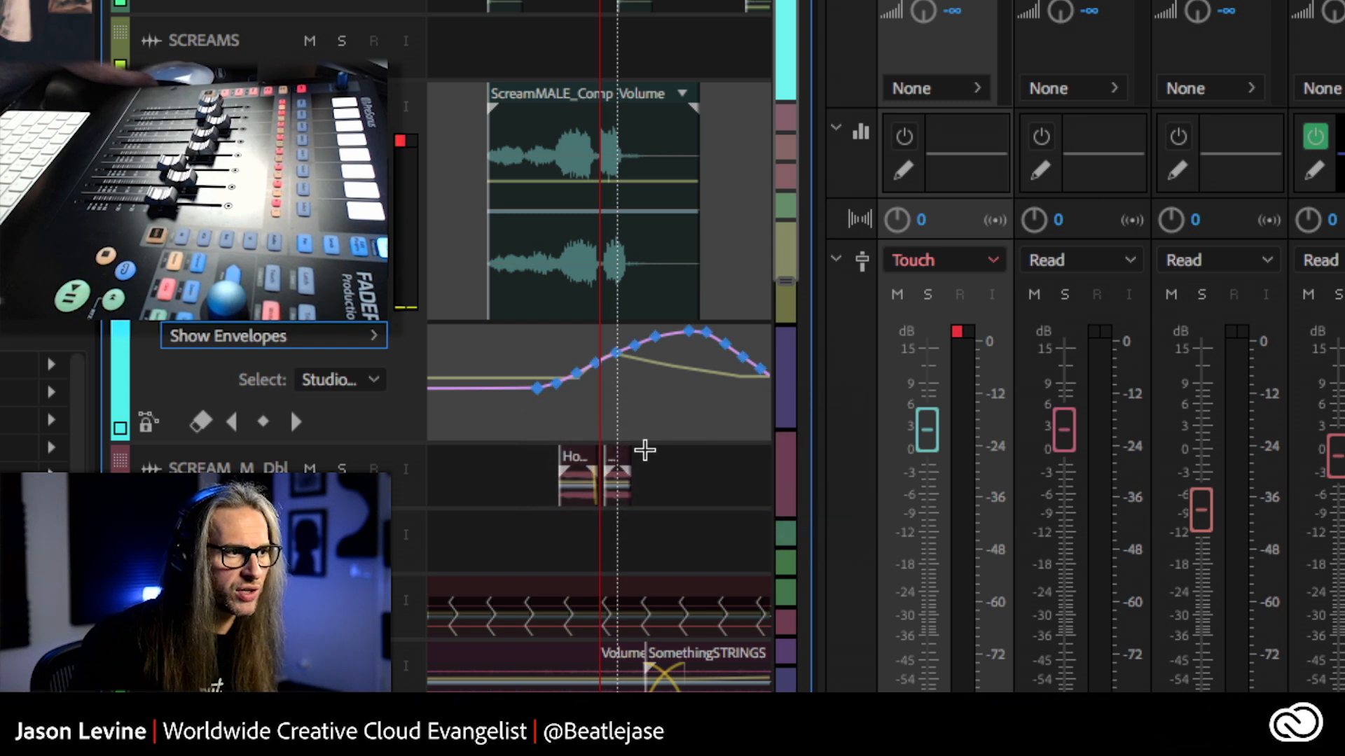
pyautogui.click(567, 403)
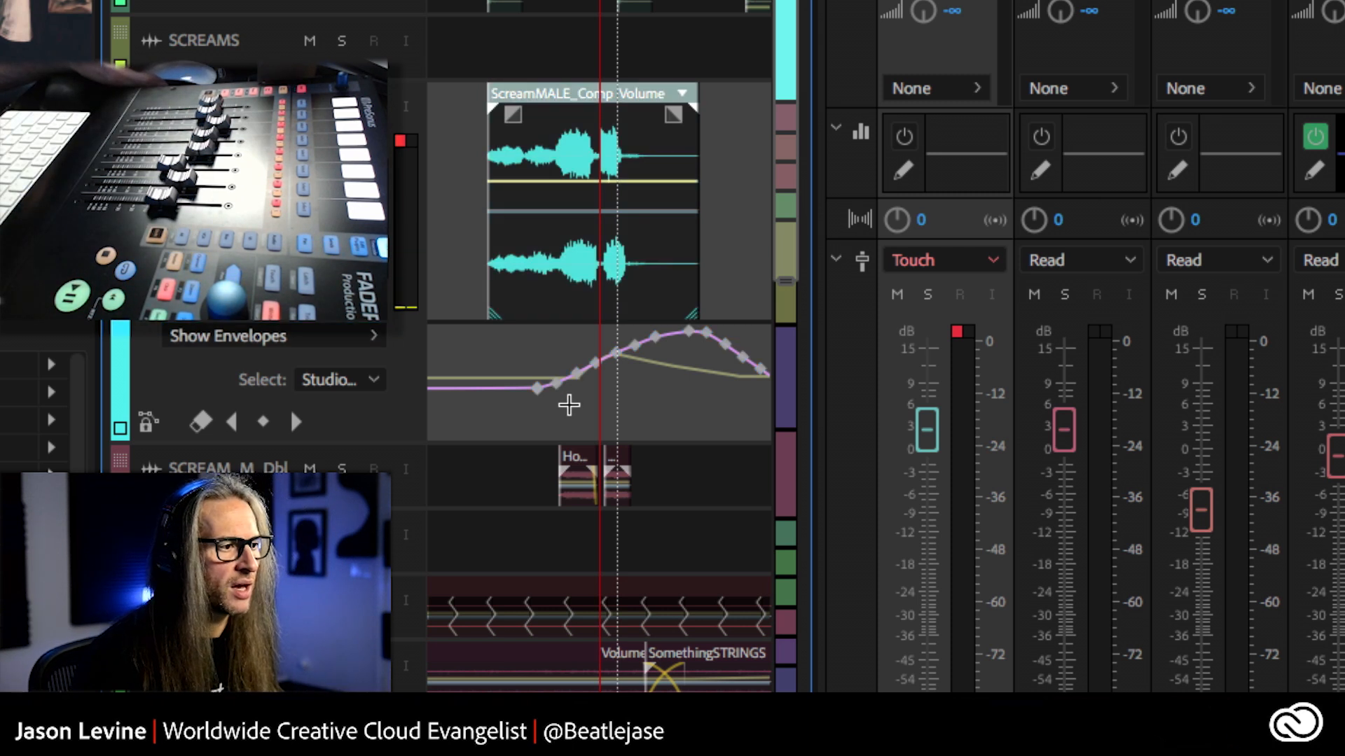
pyautogui.moveTo(591, 357); pyautogui.dragTo(591, 359)
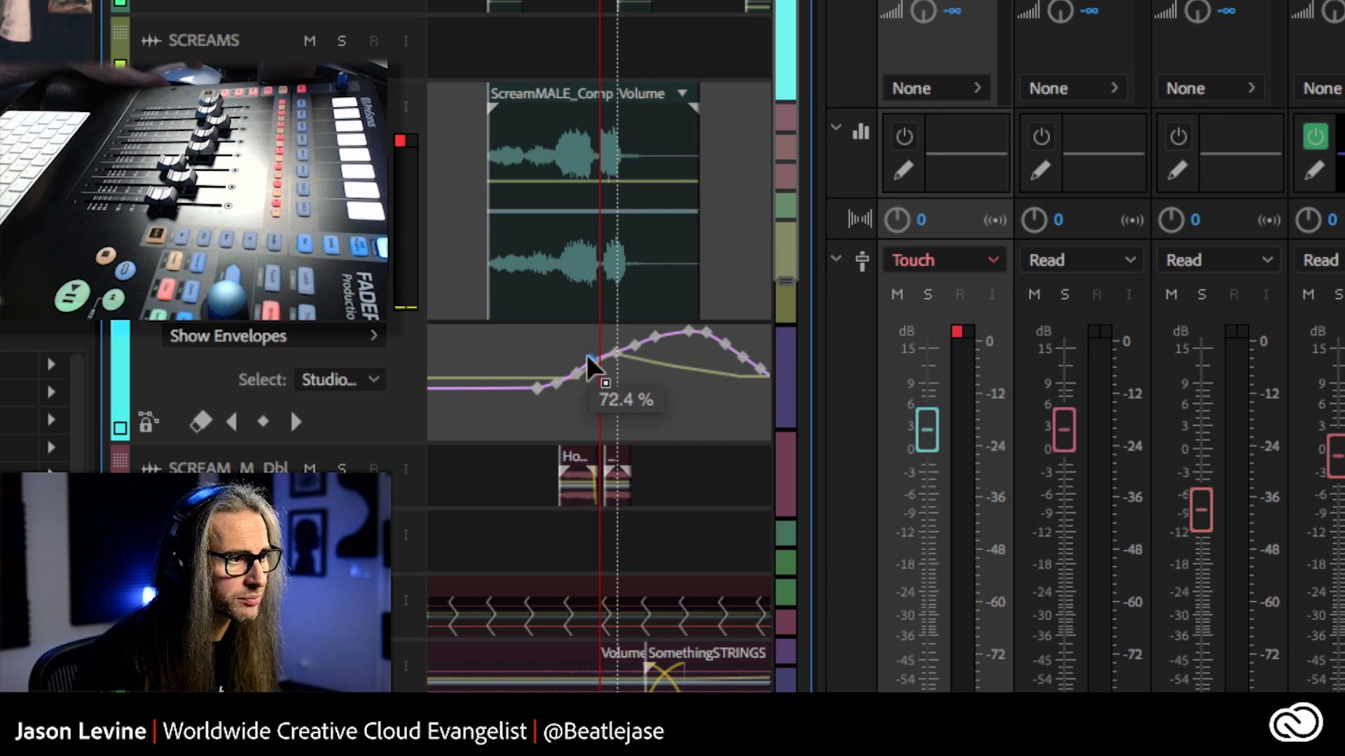
# Step: Show the Studio Reverb's Decay envelope in SCREAM2's automation lane alongside the volume and wet level curves
pyautogui.click(343, 379)
pyautogui.click(233, 339)
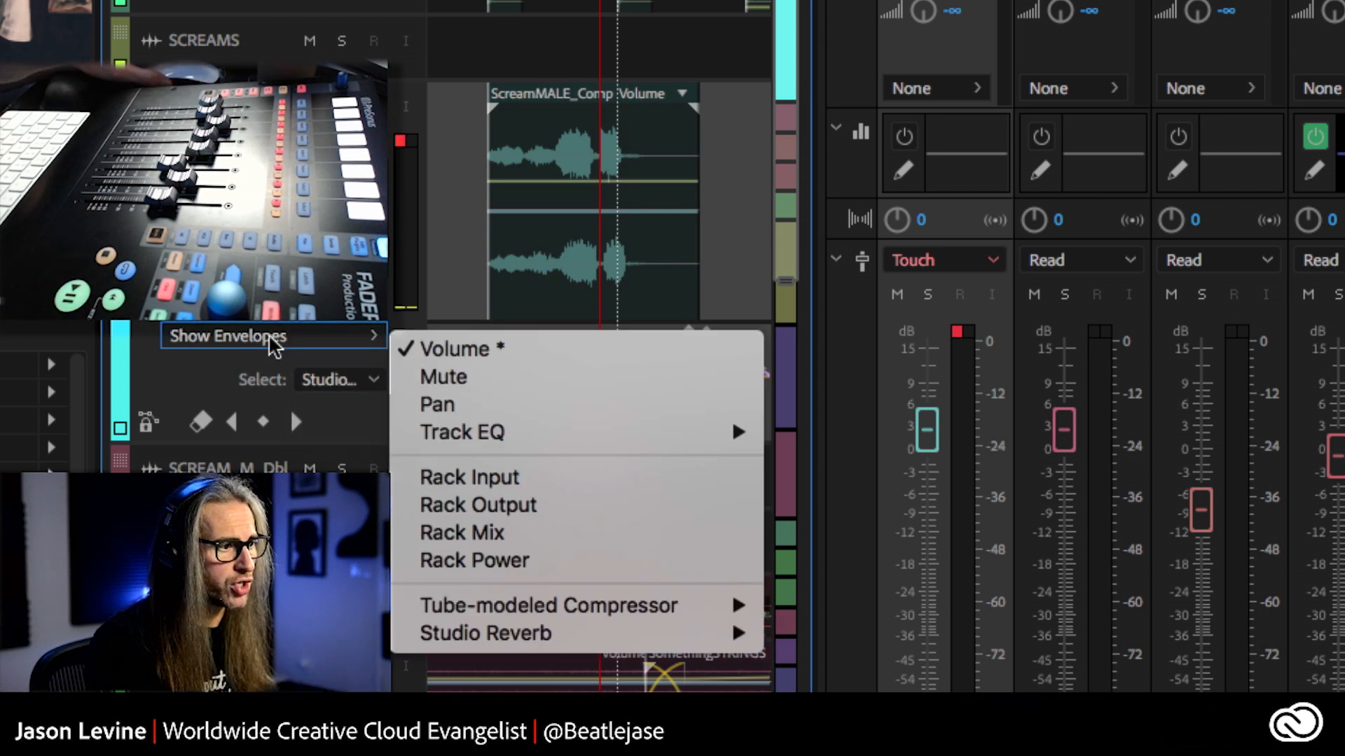
pyautogui.moveTo(550, 633)
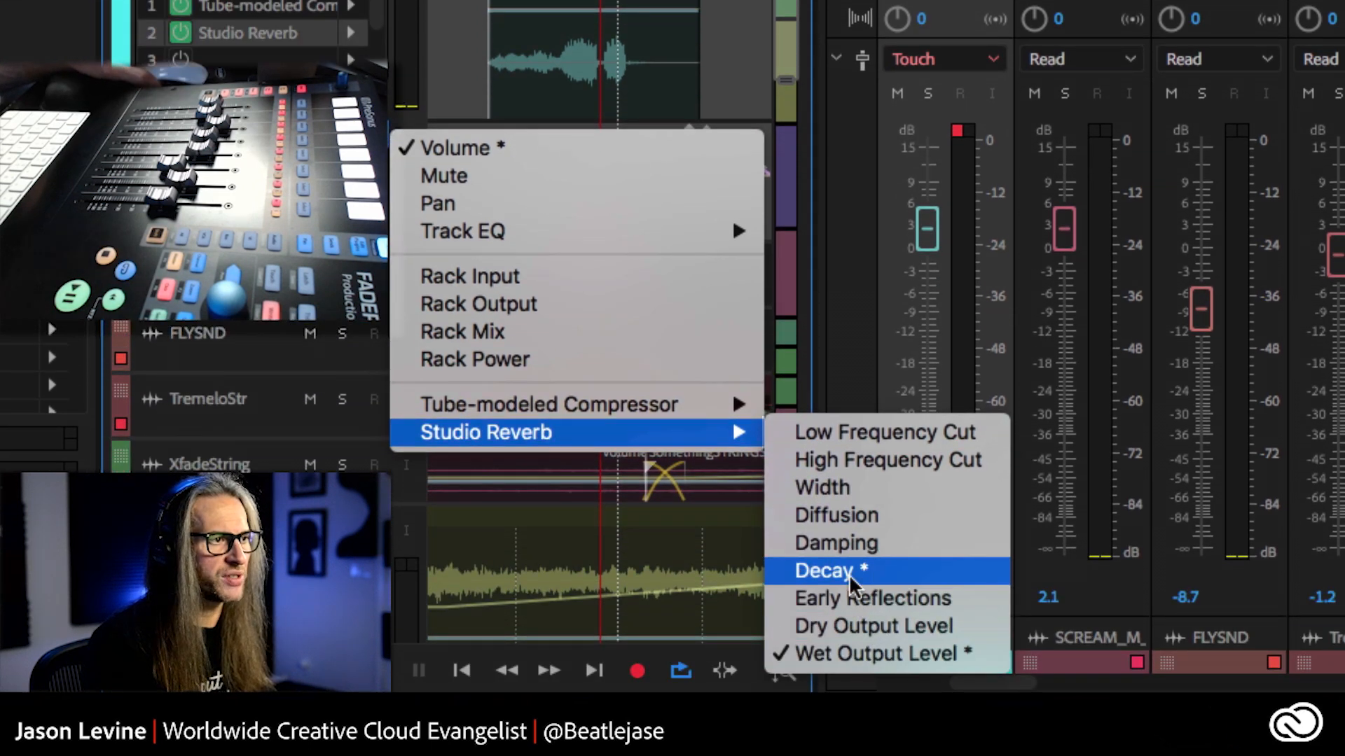
pyautogui.click(806, 571)
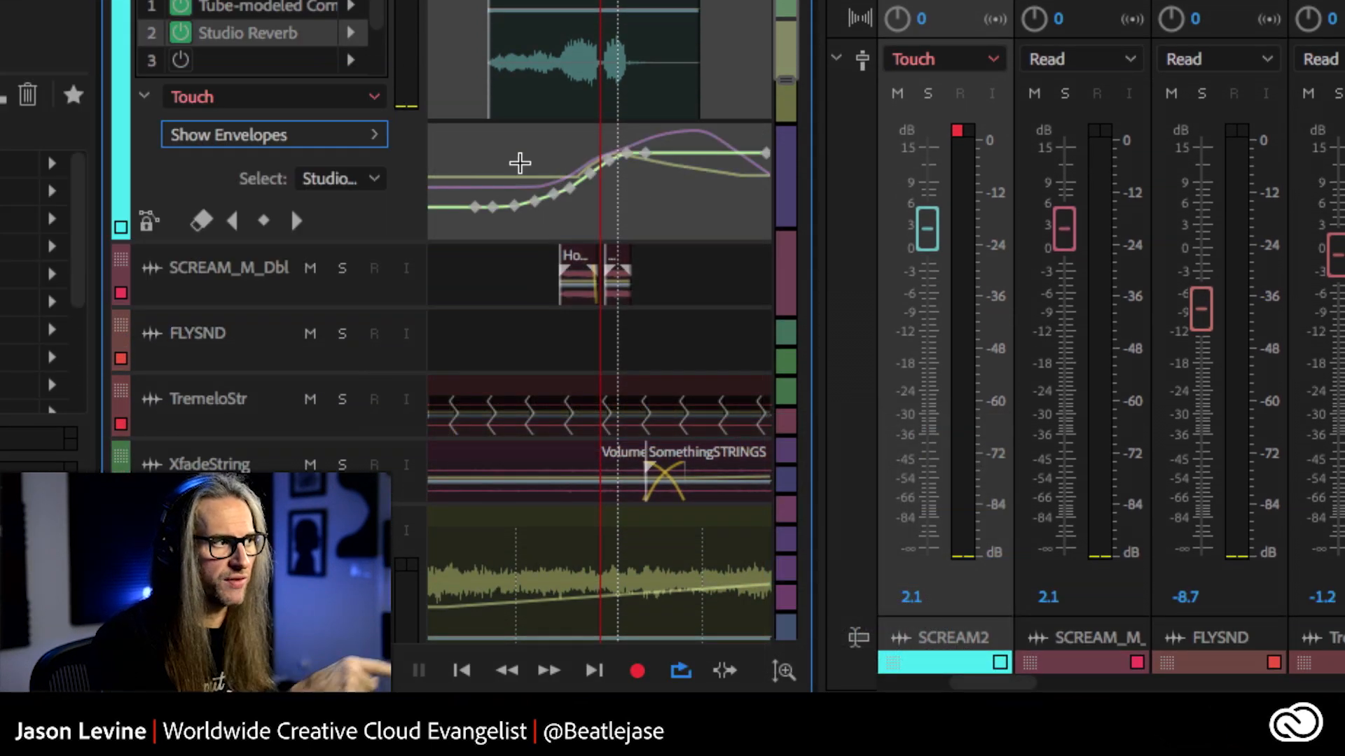
# Step: Make the Studio Reverb's Wet Output Level the editable envelope on SCREAM2, and finish with Volume as the editable one
pyautogui.click(341, 179)
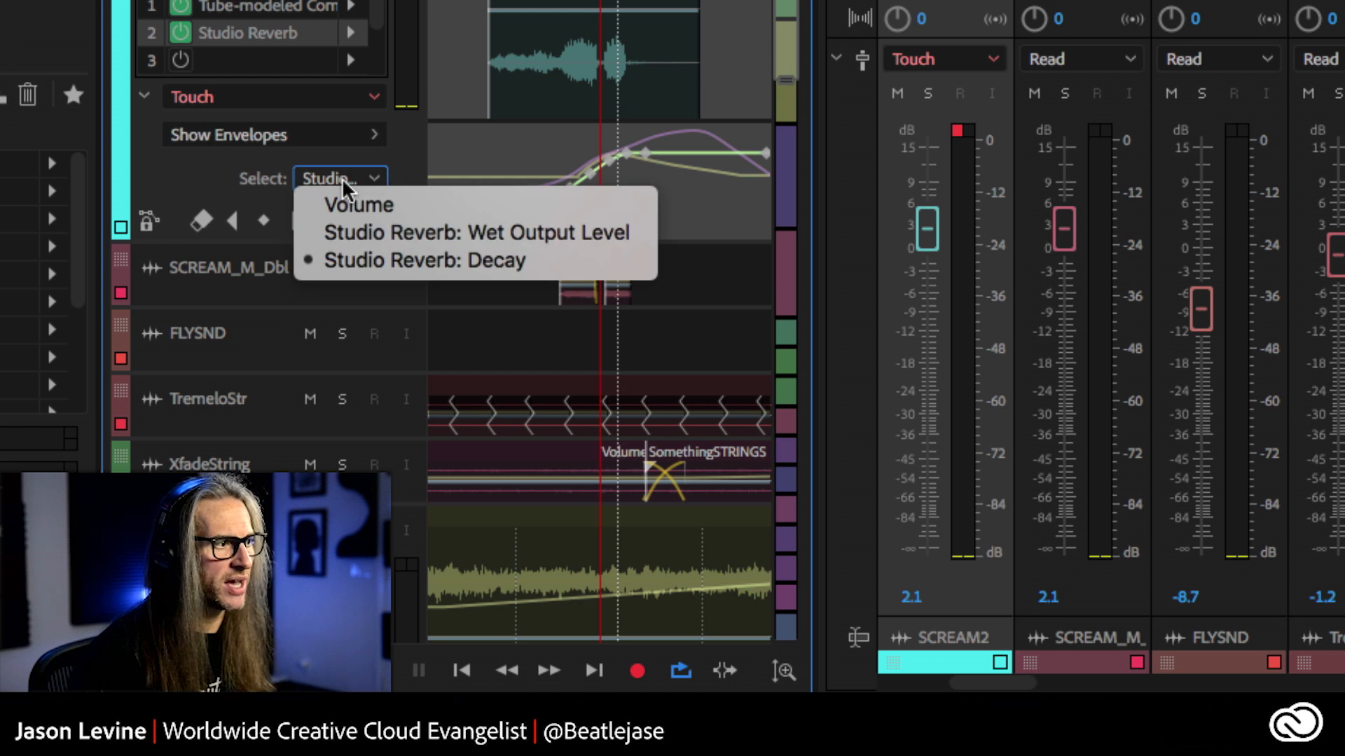
pyautogui.click(392, 233)
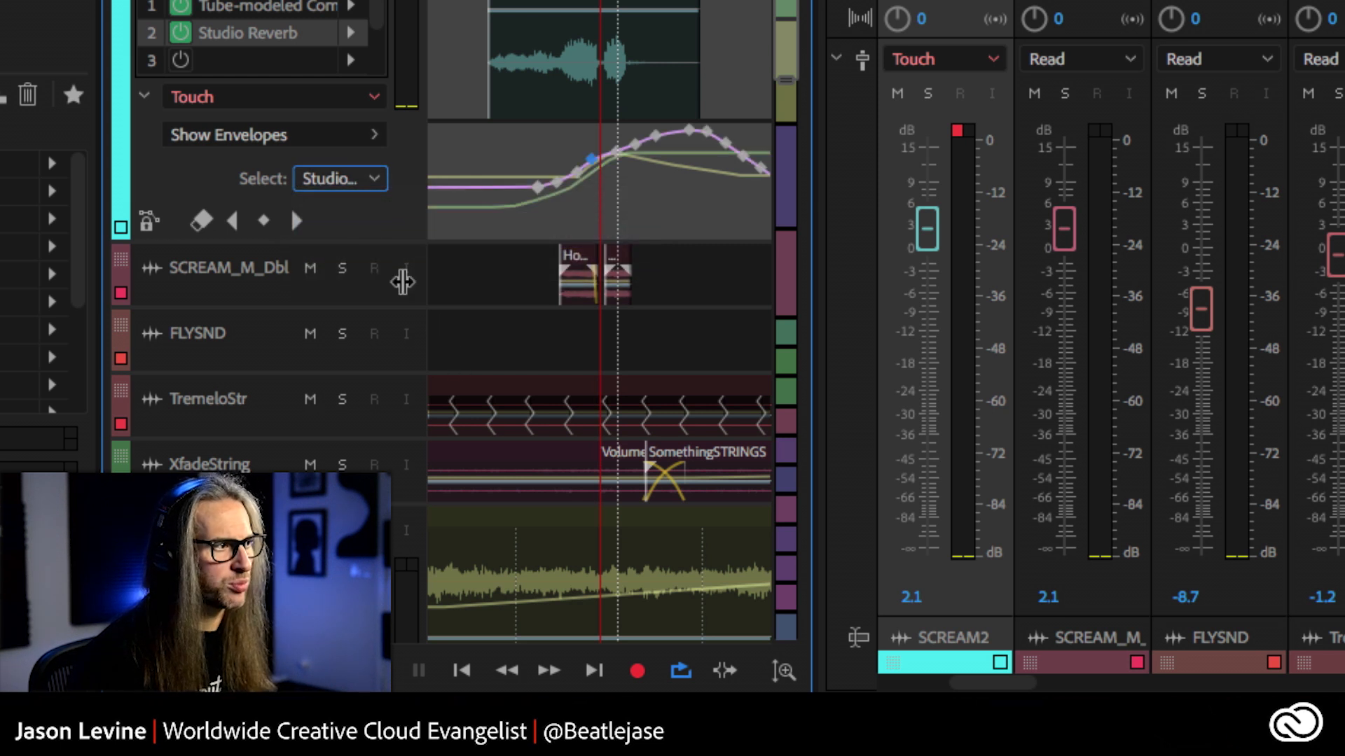
pyautogui.click(340, 178)
pyautogui.click(375, 204)
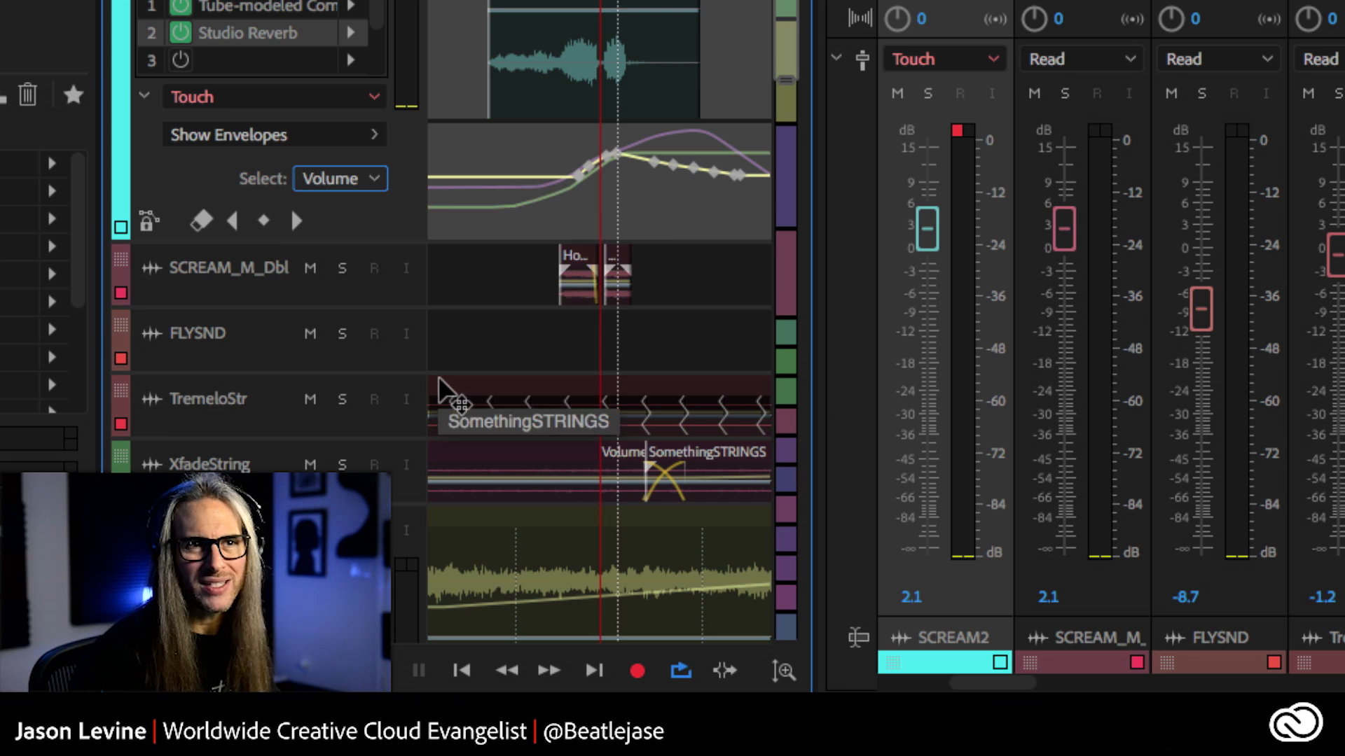
pyautogui.scroll(-1, 571, 270)
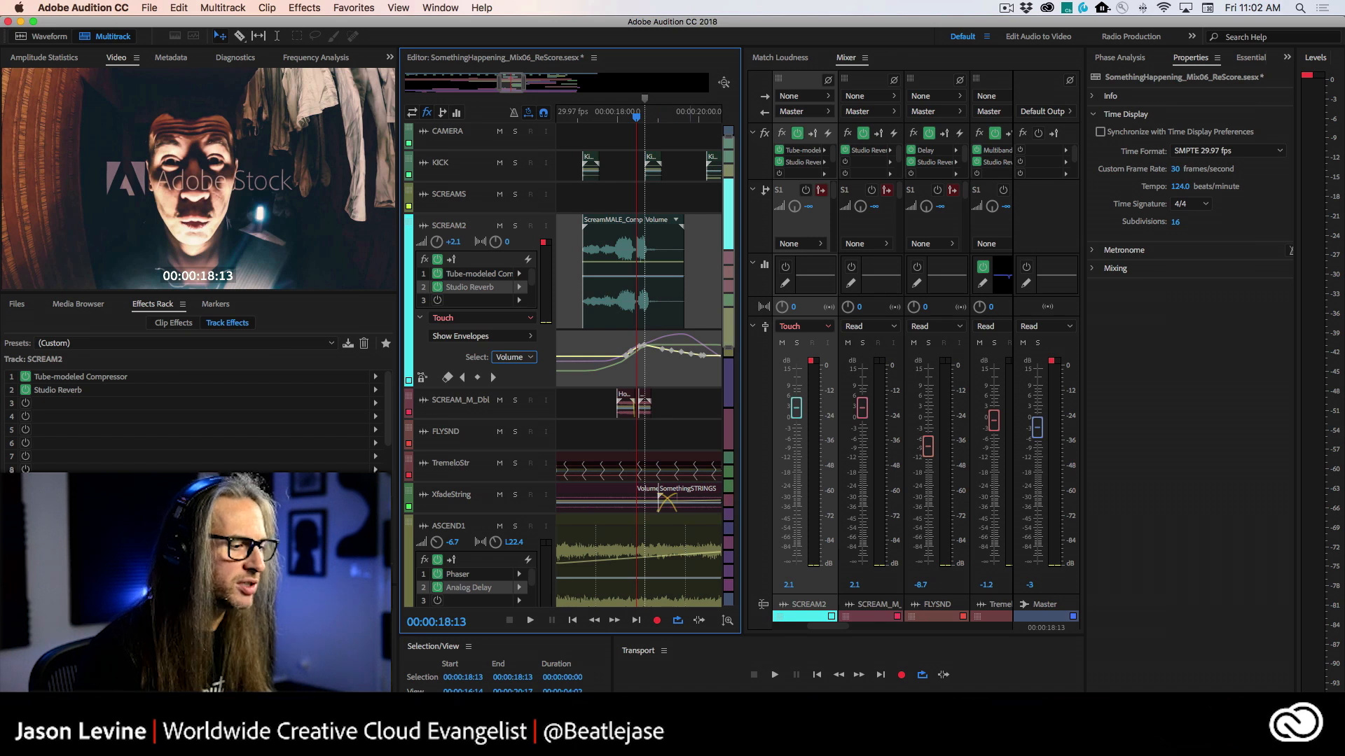
# Step: Clear the Master channel's clip indicator in the Audition mixer and switch to the SH_SURR01 sequence in Premiere Pro
pyautogui.press('super+Tab')
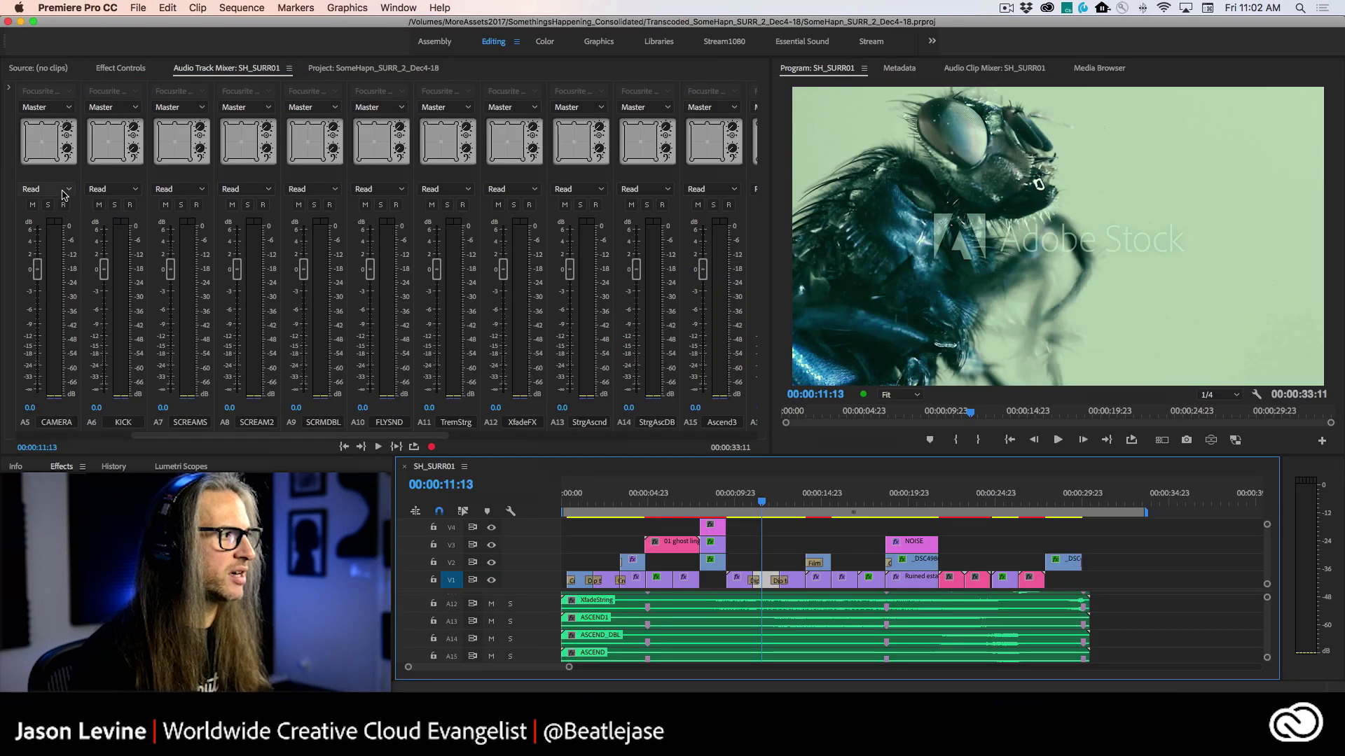
pyautogui.click(402, 190)
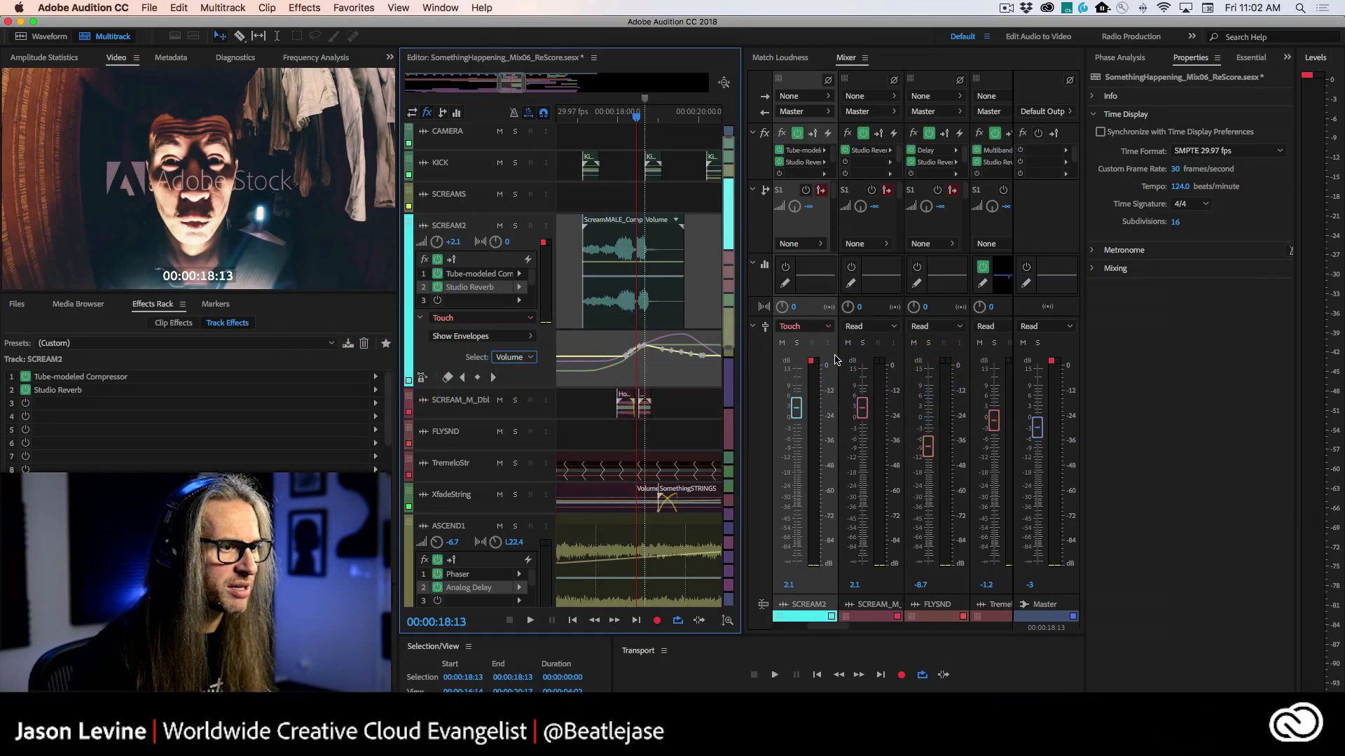
pyautogui.click(1054, 362)
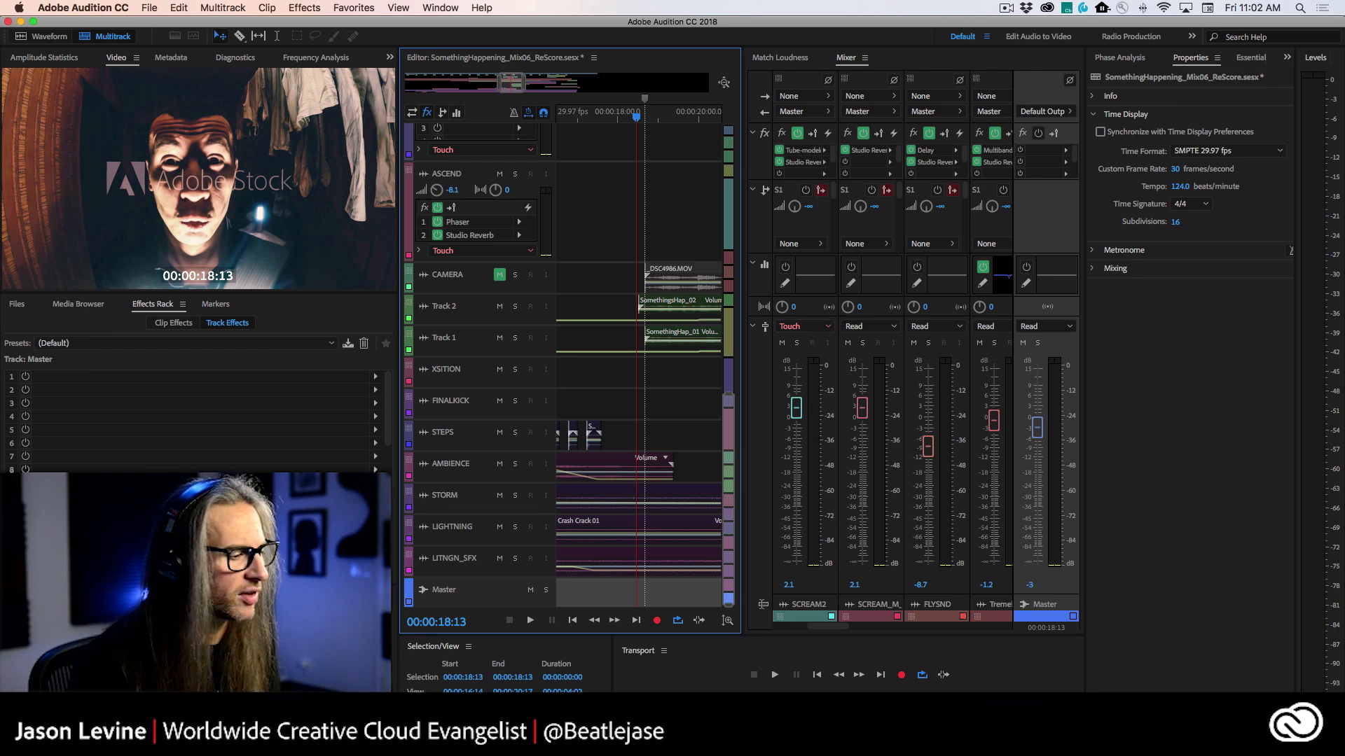
pyautogui.press('super+Tab')
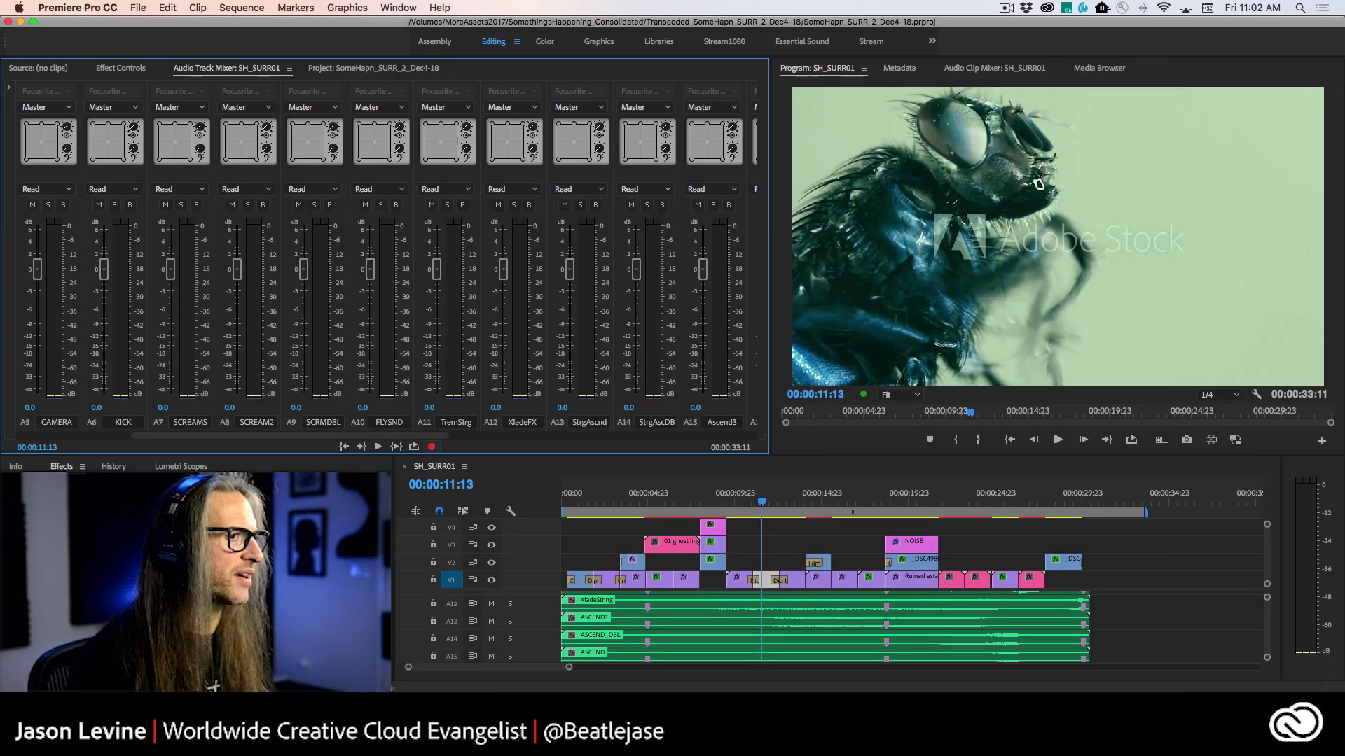
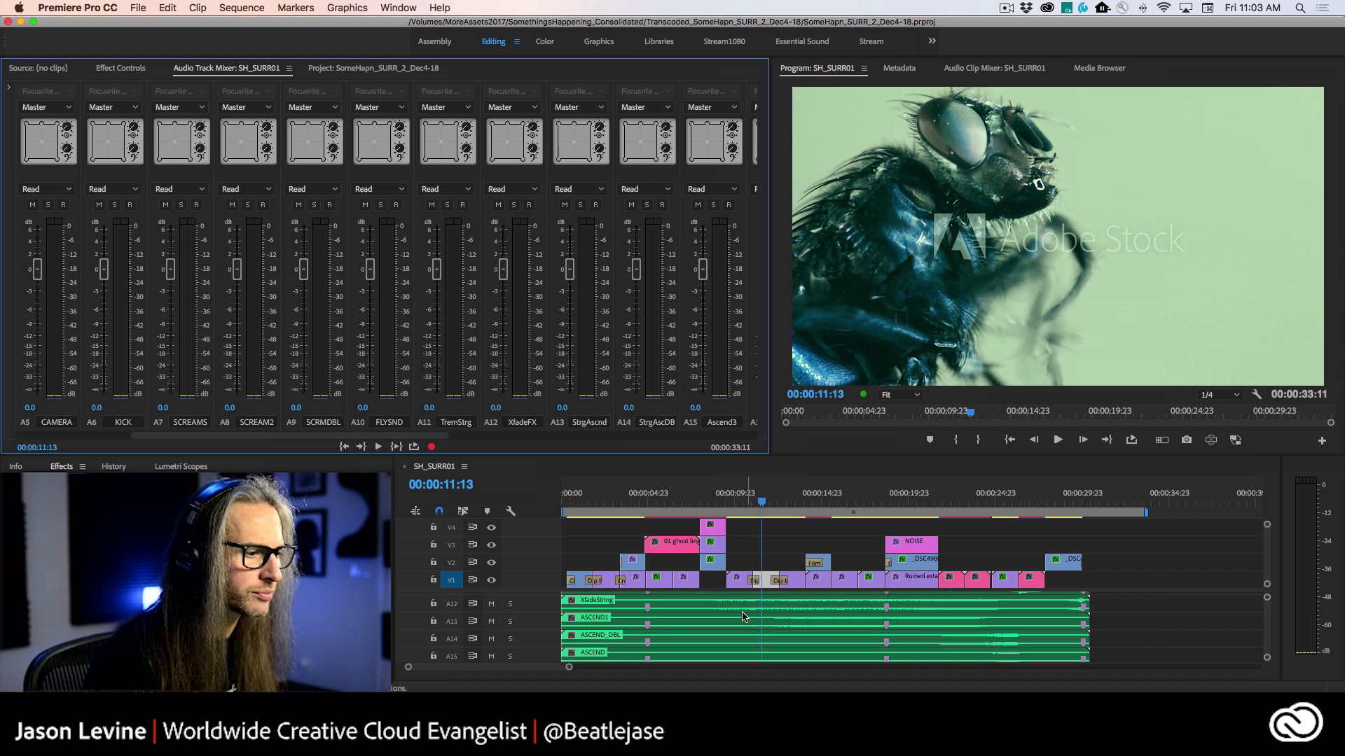
# Step: Increase the height of the audio tracks in the SH_SURR01 timeline so the StrgAscnd track's waveform can be read
pyautogui.click(534, 626)
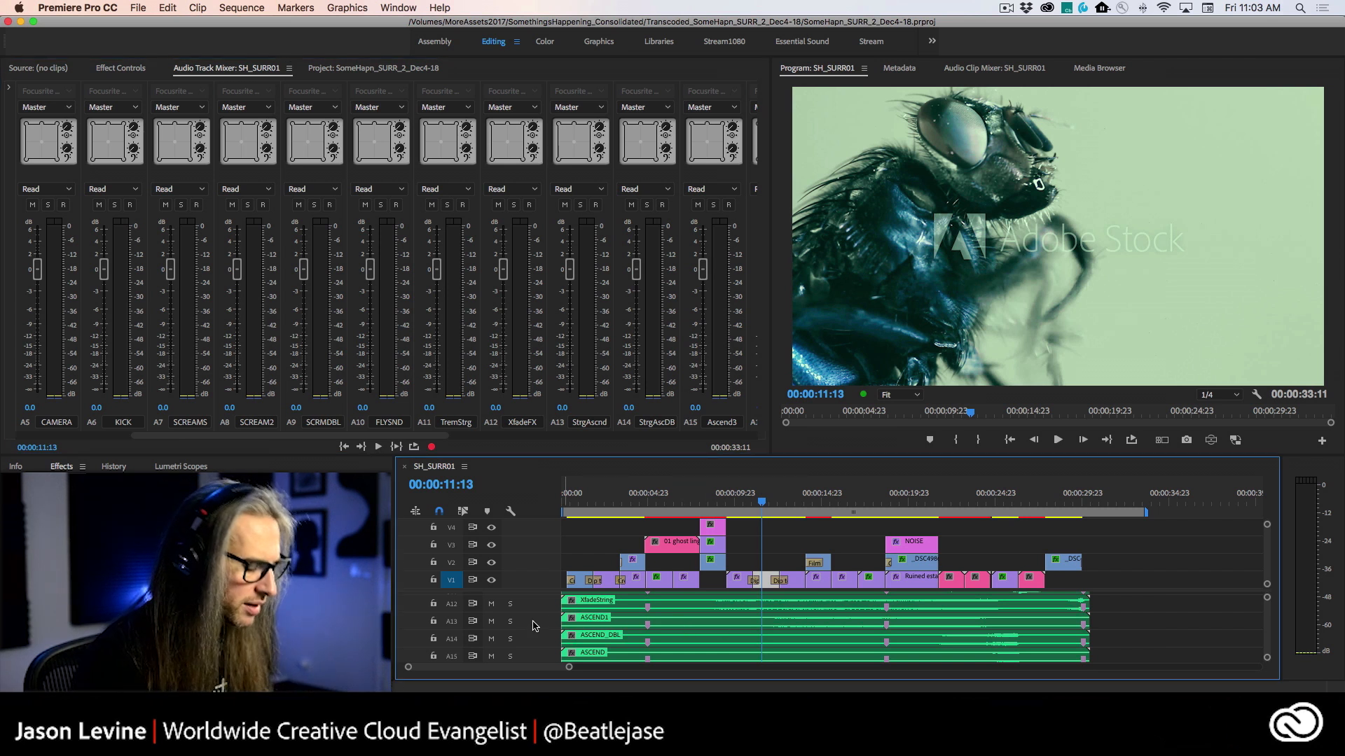
pyautogui.hotkey('alt', '=')
pyautogui.hotkey('alt', '=')
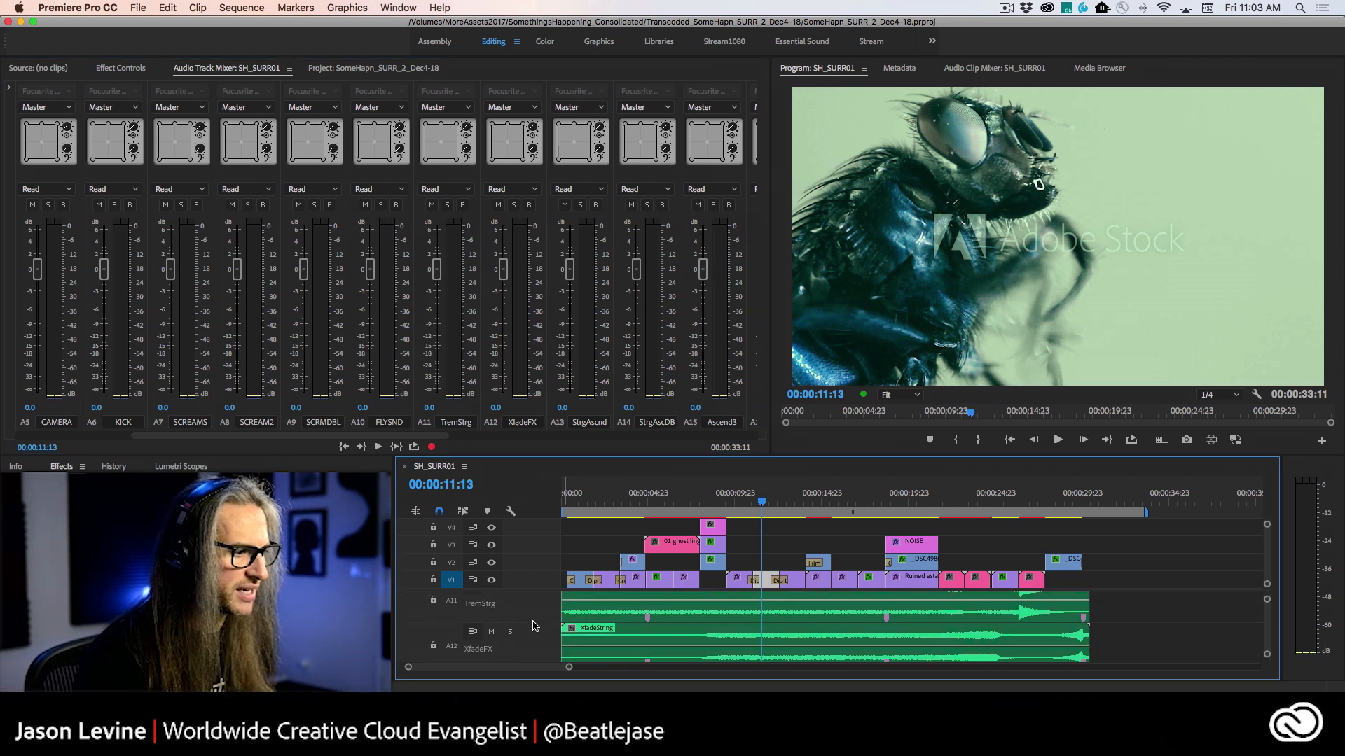
pyautogui.scroll(-5, 618, 644)
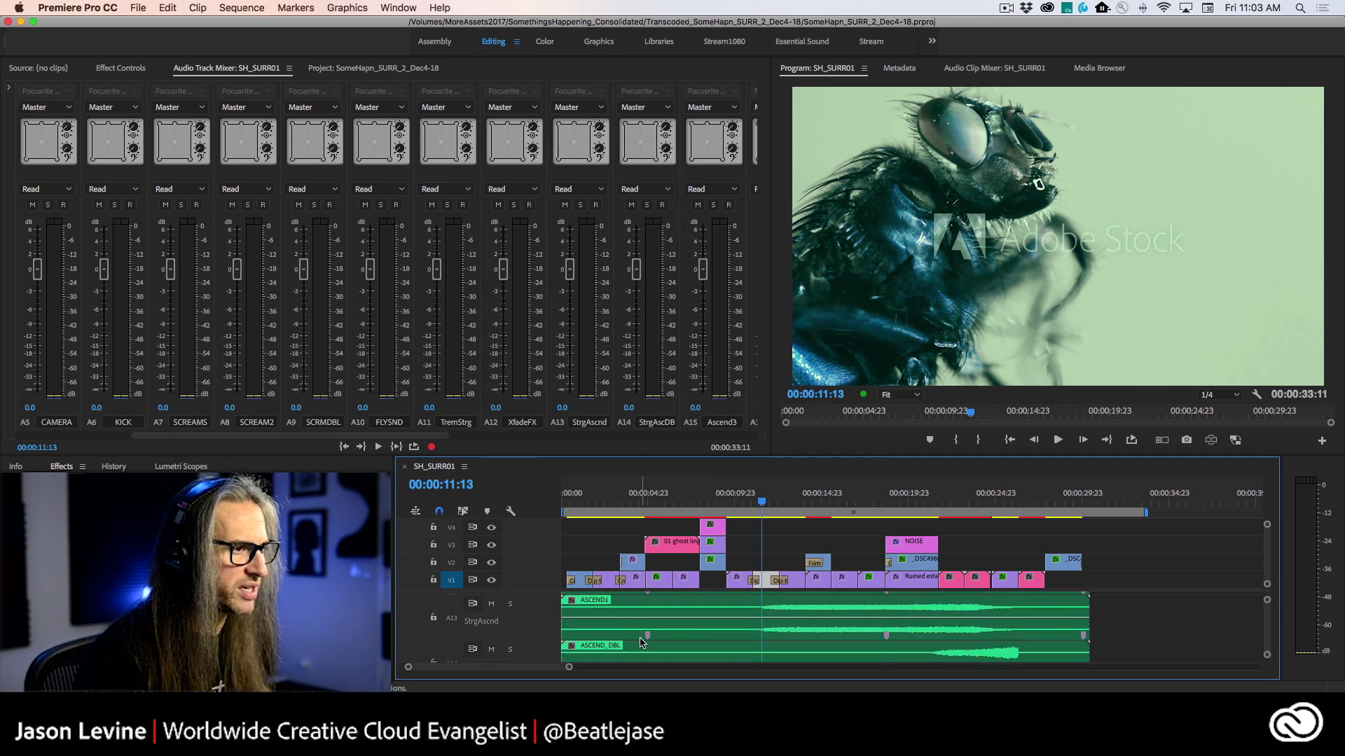
pyautogui.scroll(1, 641, 643)
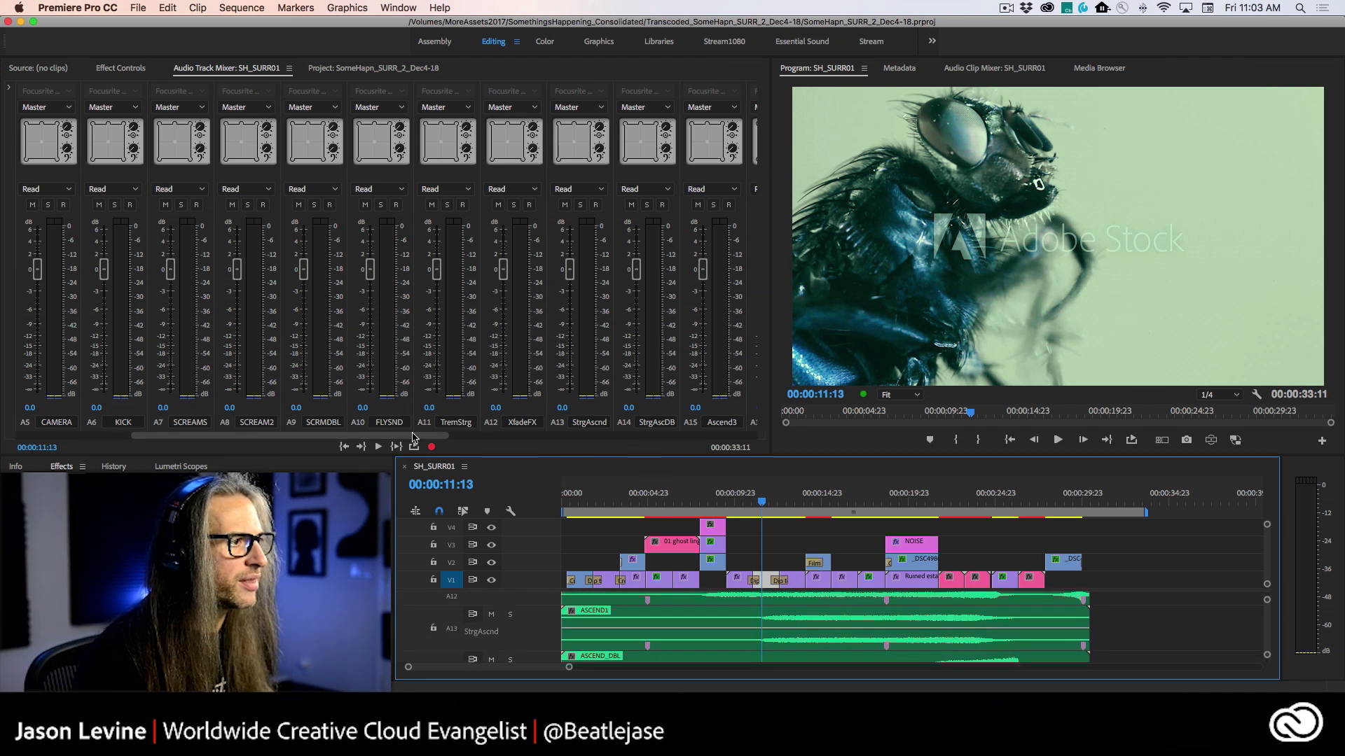
# Step: Solo the StrgAscnd track (A13) and play the sequence to hear its ascending strings alone, stopping at 00:00:17:09
pyautogui.moveTo(446, 436); pyautogui.dragTo(755, 436)
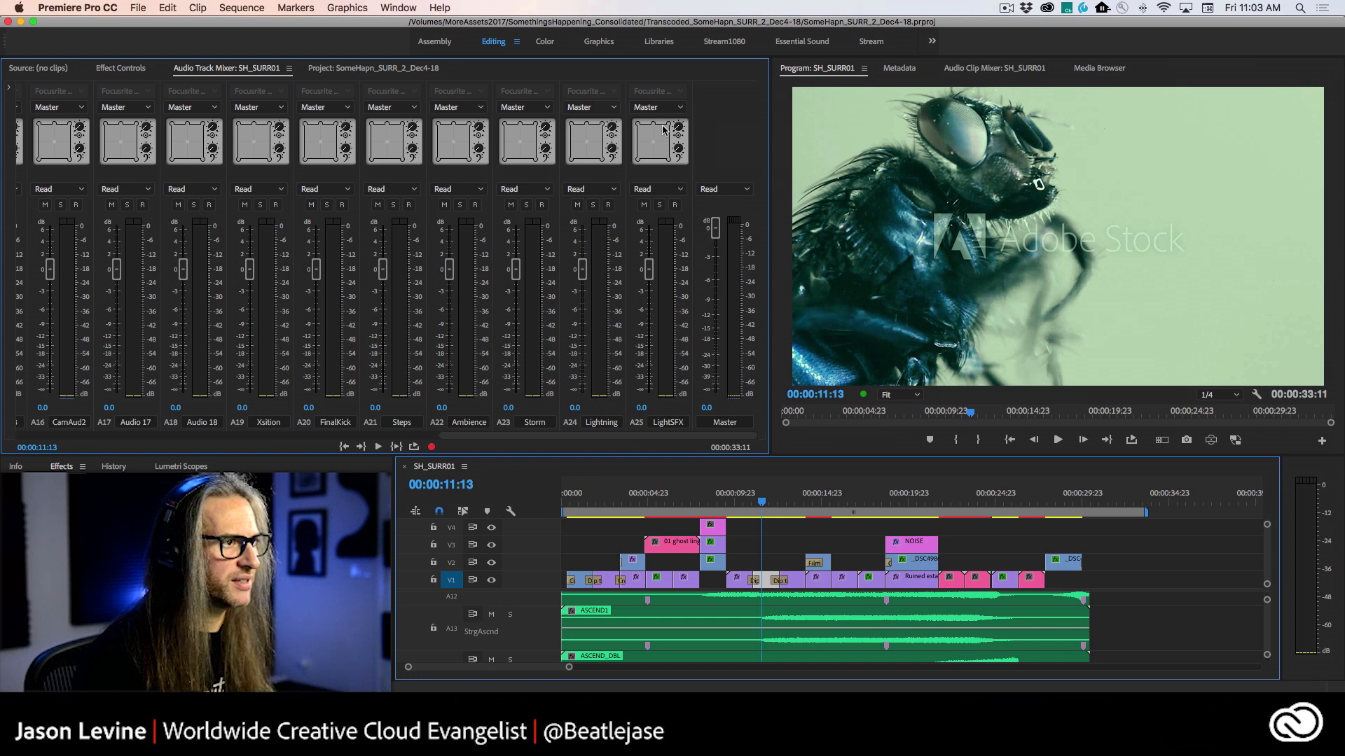
pyautogui.moveTo(662, 130)
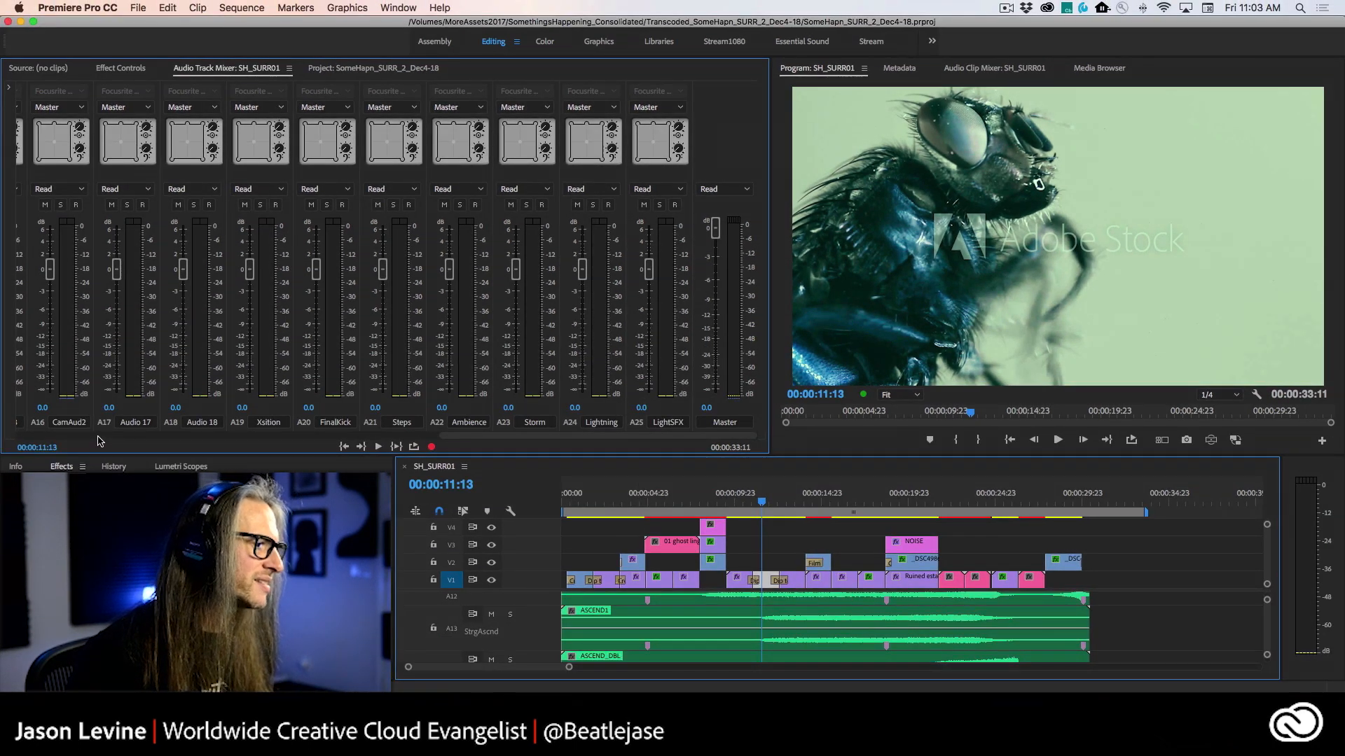
pyautogui.hscroll(-10, 98, 442)
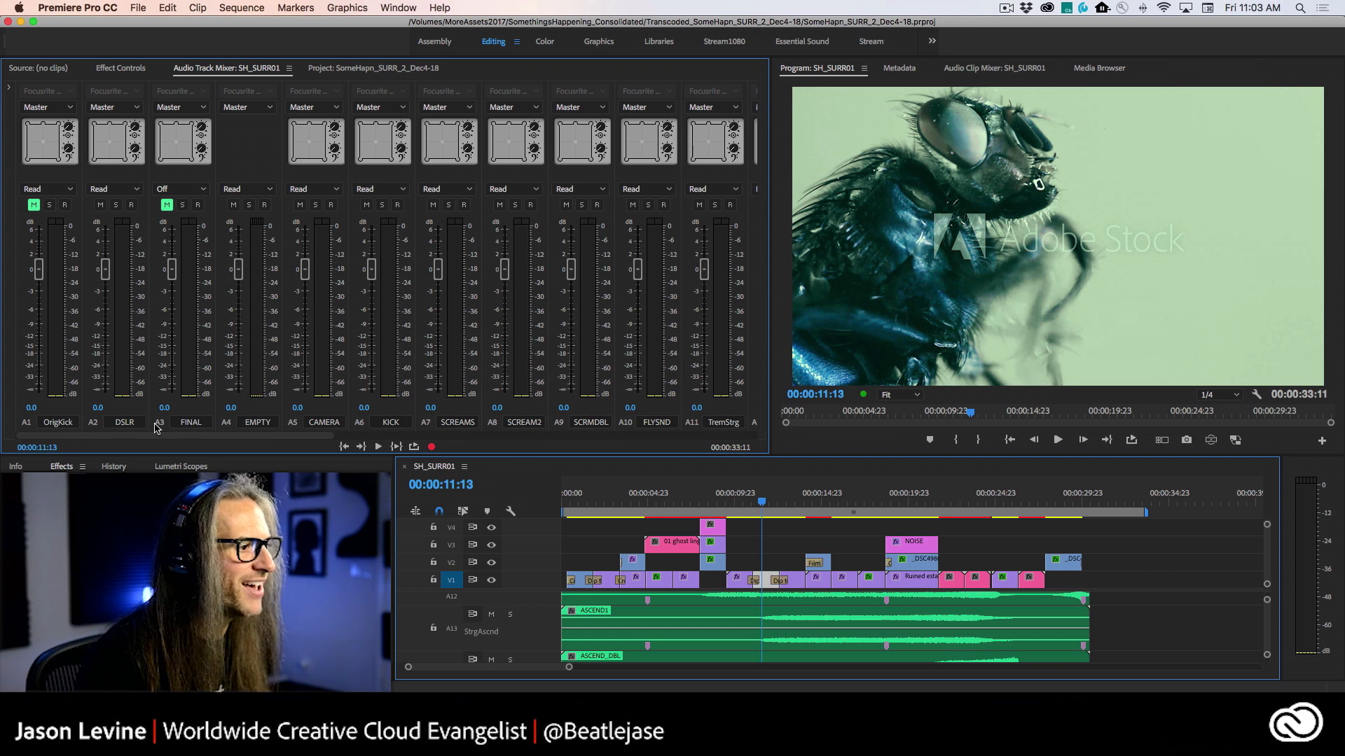
pyautogui.hscroll(10, 557, 439)
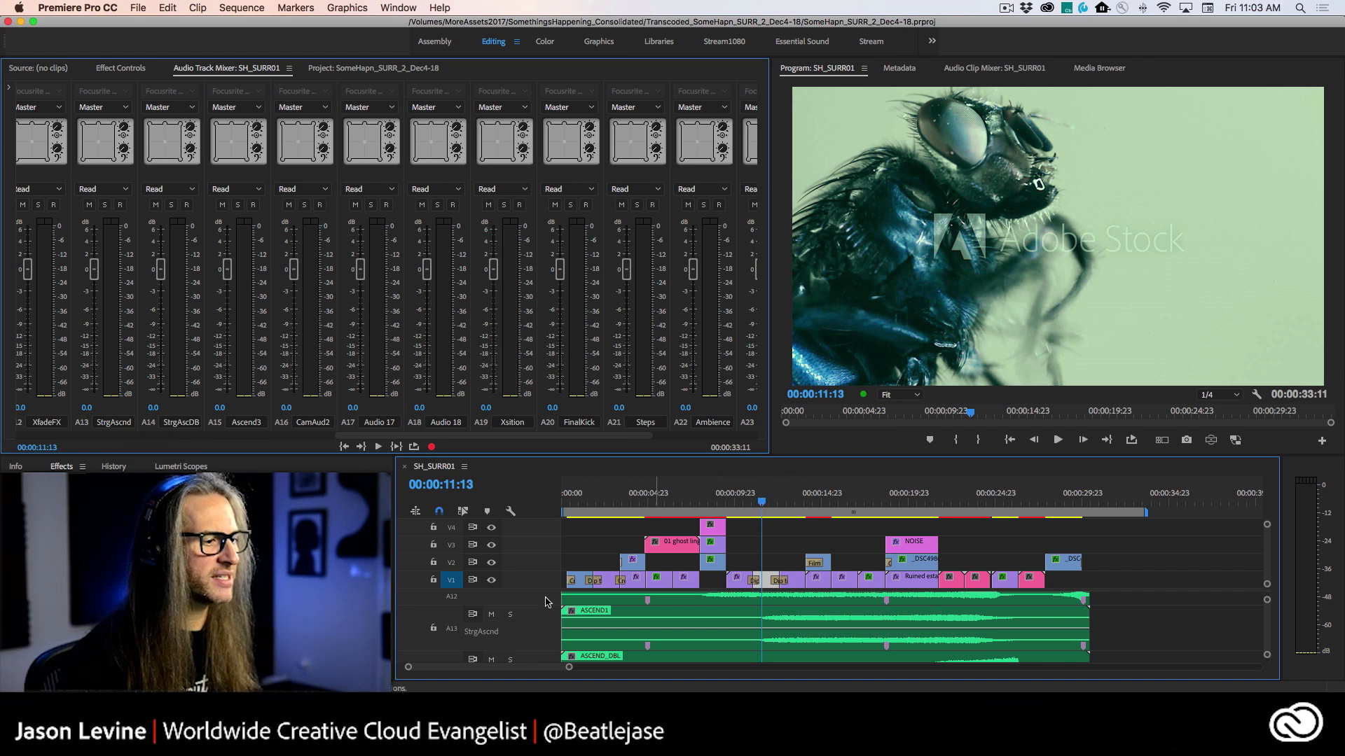
pyautogui.click(511, 614)
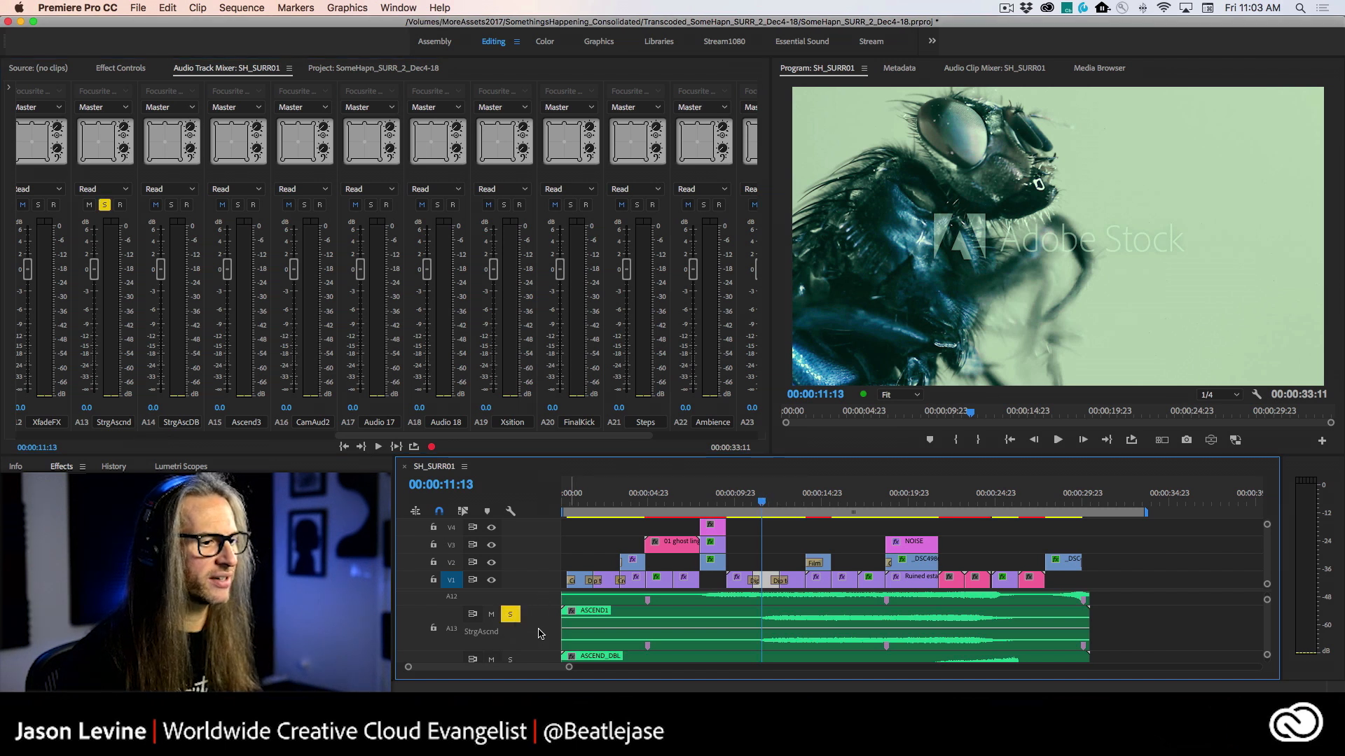
pyautogui.press('space')
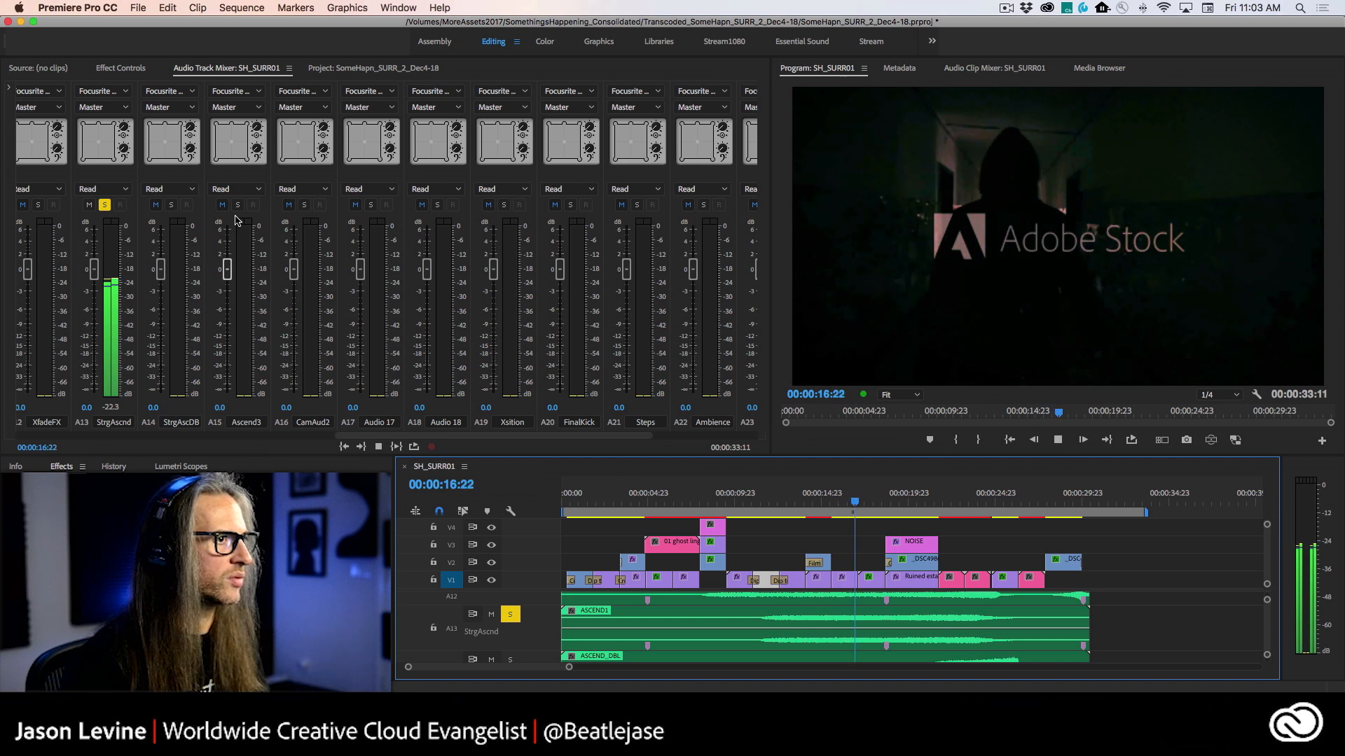
pyautogui.press('space')
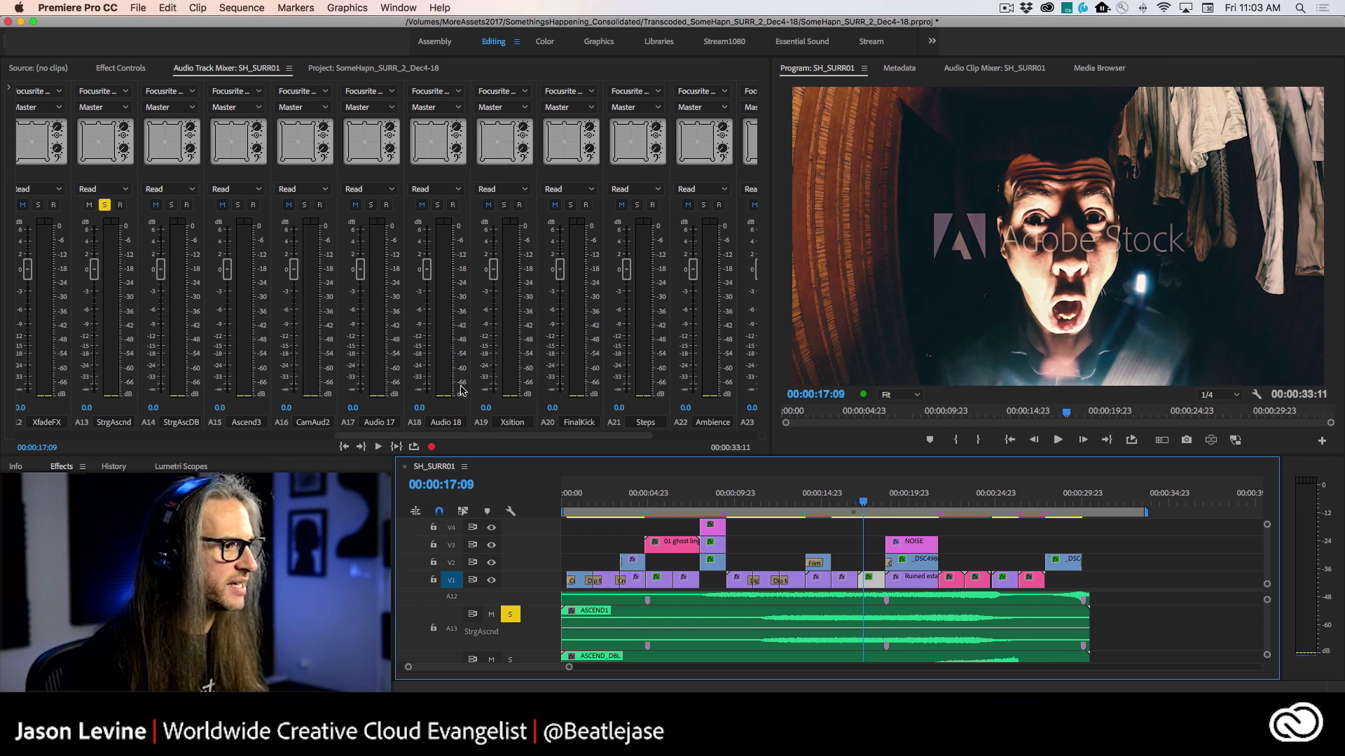
# Step: Set the StrgAscnd channel's automation mode to Write in the Audio Track Mixer and try its 5.1 panner
pyautogui.moveTo(574, 436); pyautogui.dragTo(792, 434)
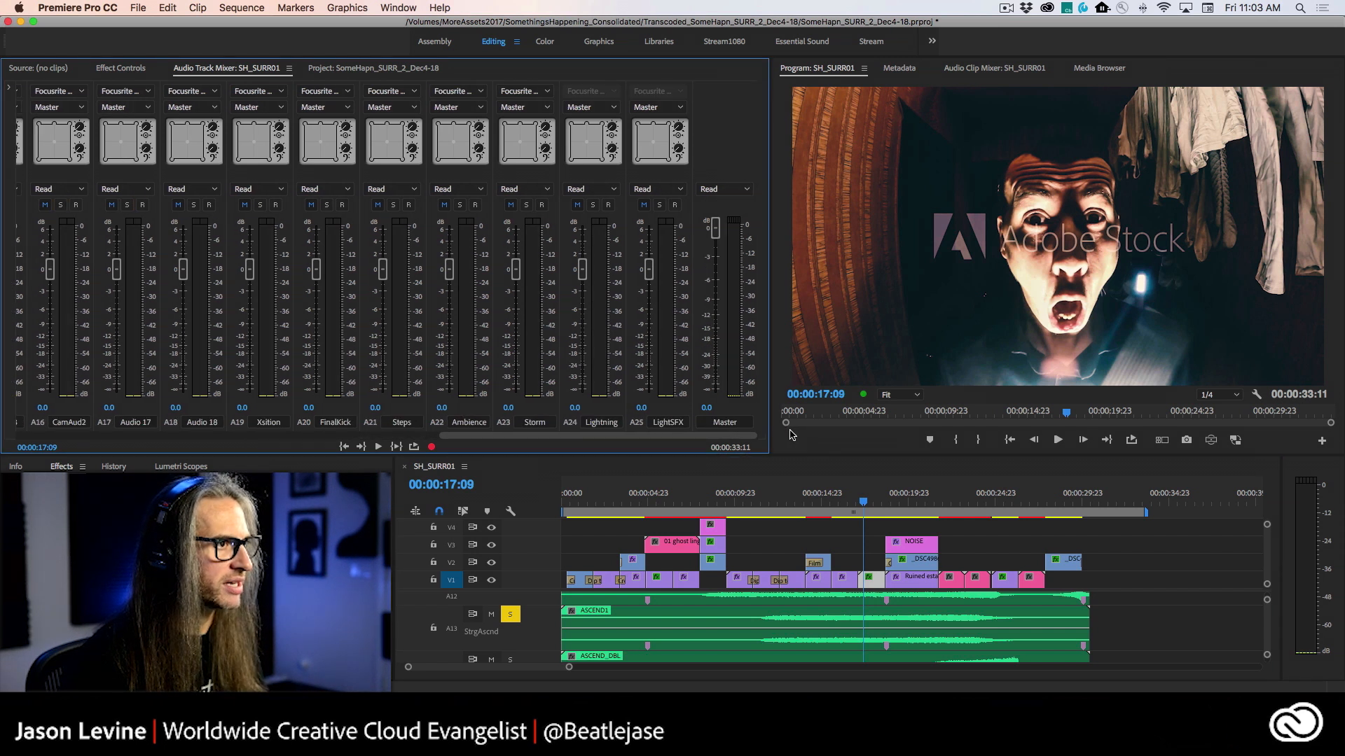
pyautogui.moveTo(660, 441); pyautogui.dragTo(486, 447)
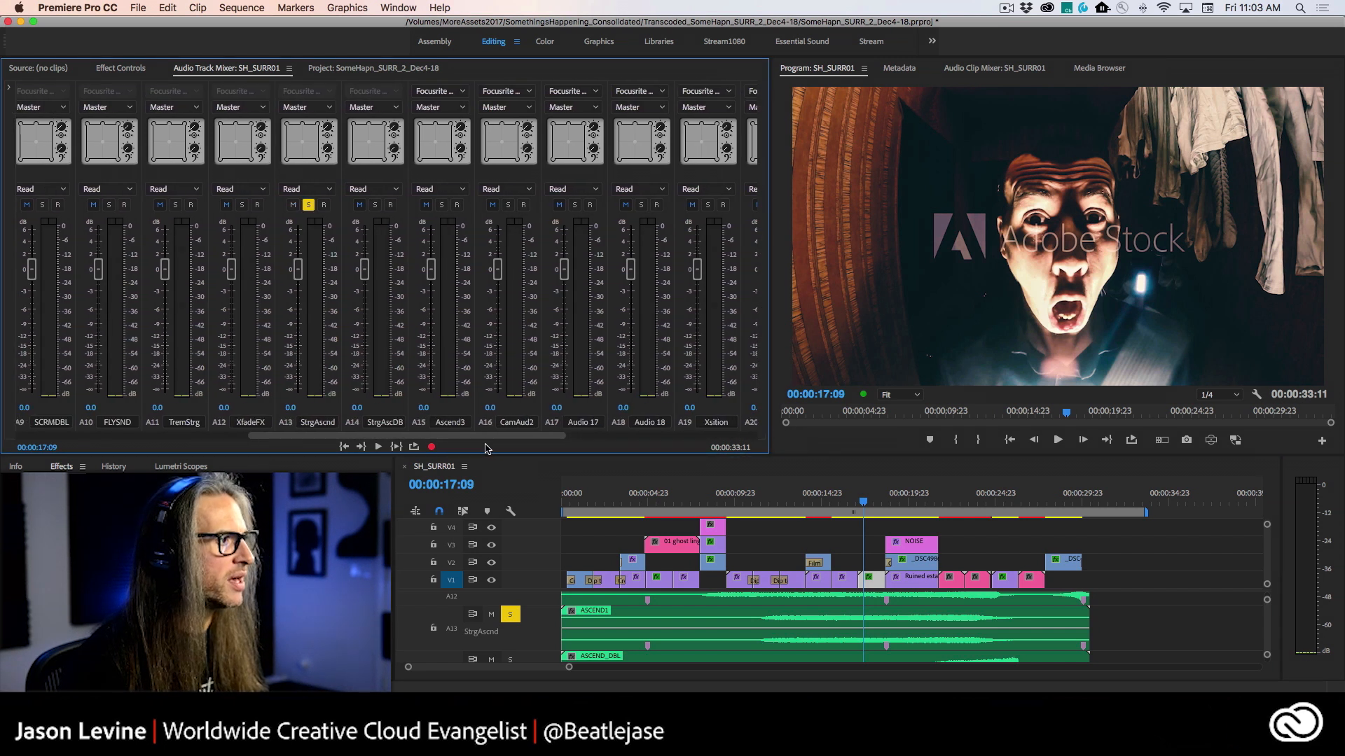
pyautogui.click(312, 190)
pyautogui.click(313, 255)
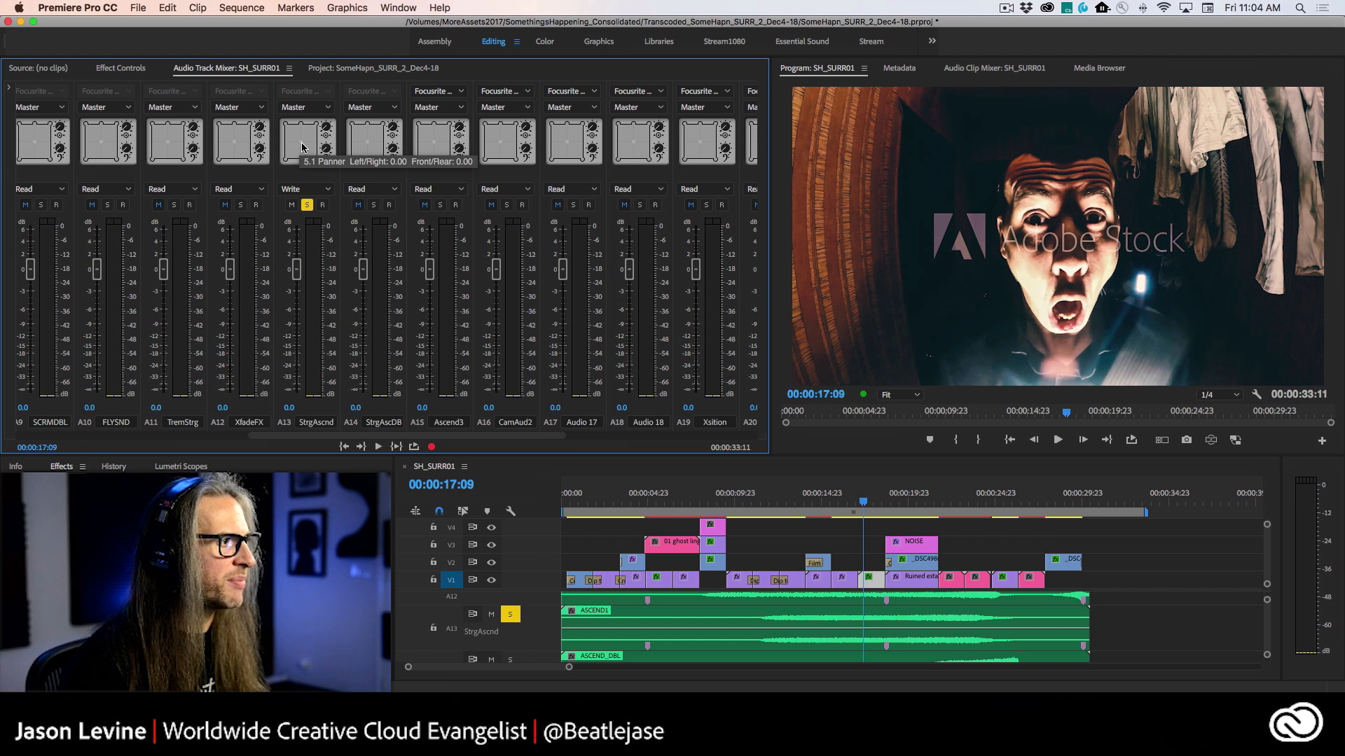
pyautogui.moveTo(301, 143); pyautogui.dragTo(288, 151)
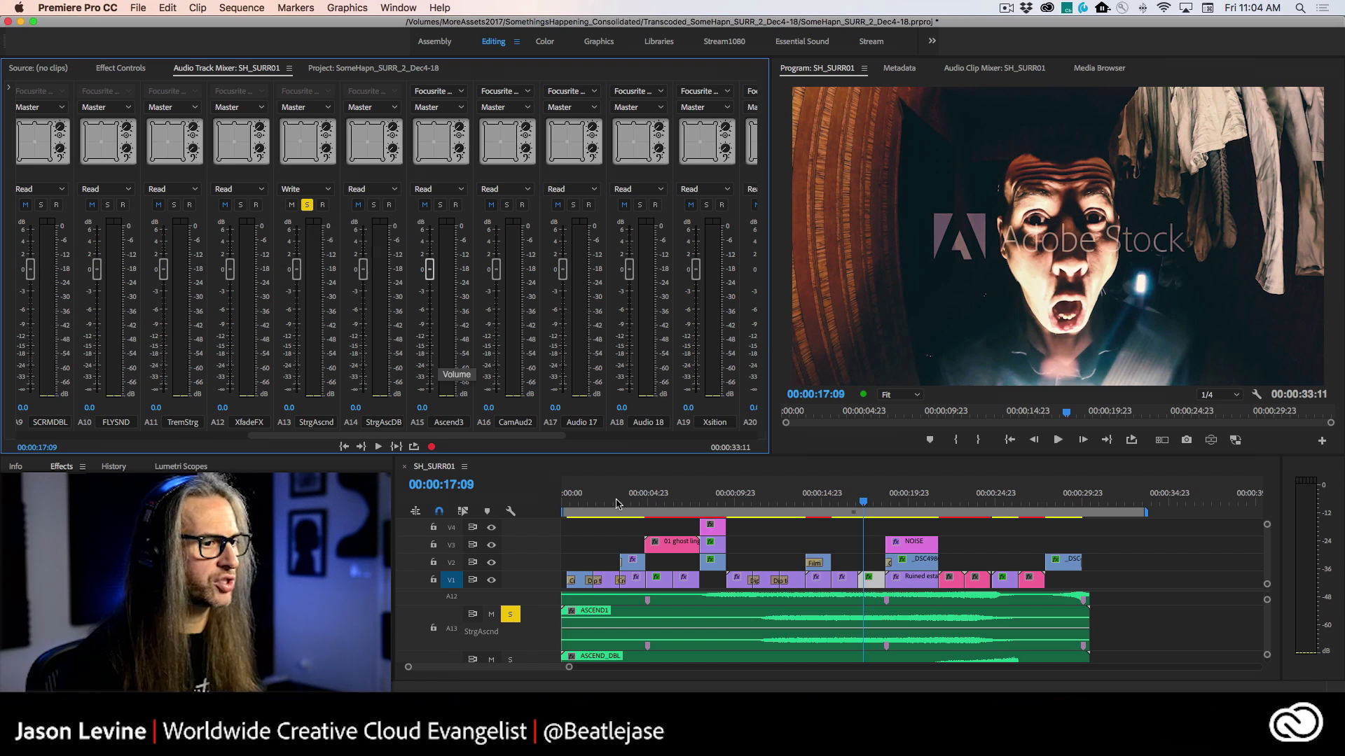
# Step: Record 5.1 panner movement on StrgAscnd while playing the sequence from about 10 to 18 seconds
pyautogui.moveTo(862, 514); pyautogui.dragTo(732, 504)
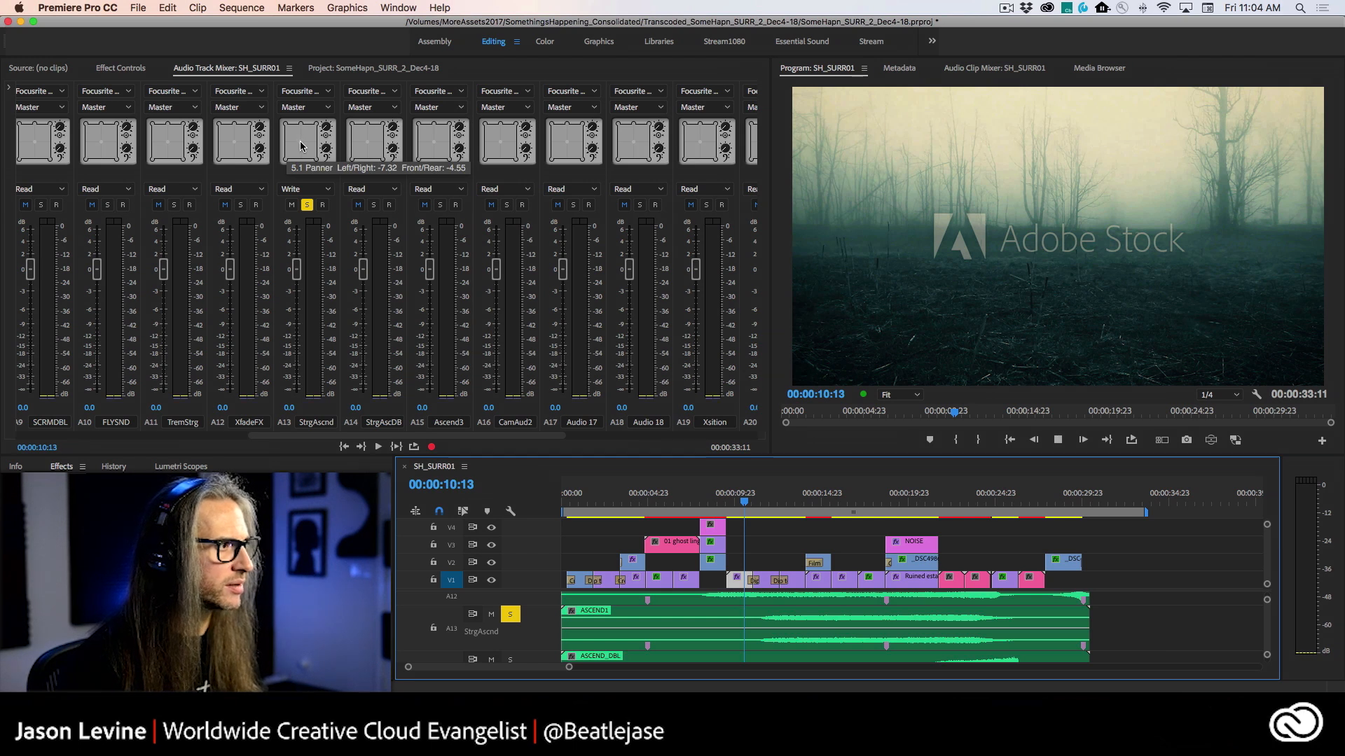
pyautogui.moveTo(301, 142)
pyautogui.mouseDown()
pyautogui.moveTo(292, 156)
pyautogui.moveTo(300, 146)
pyautogui.mouseUp()
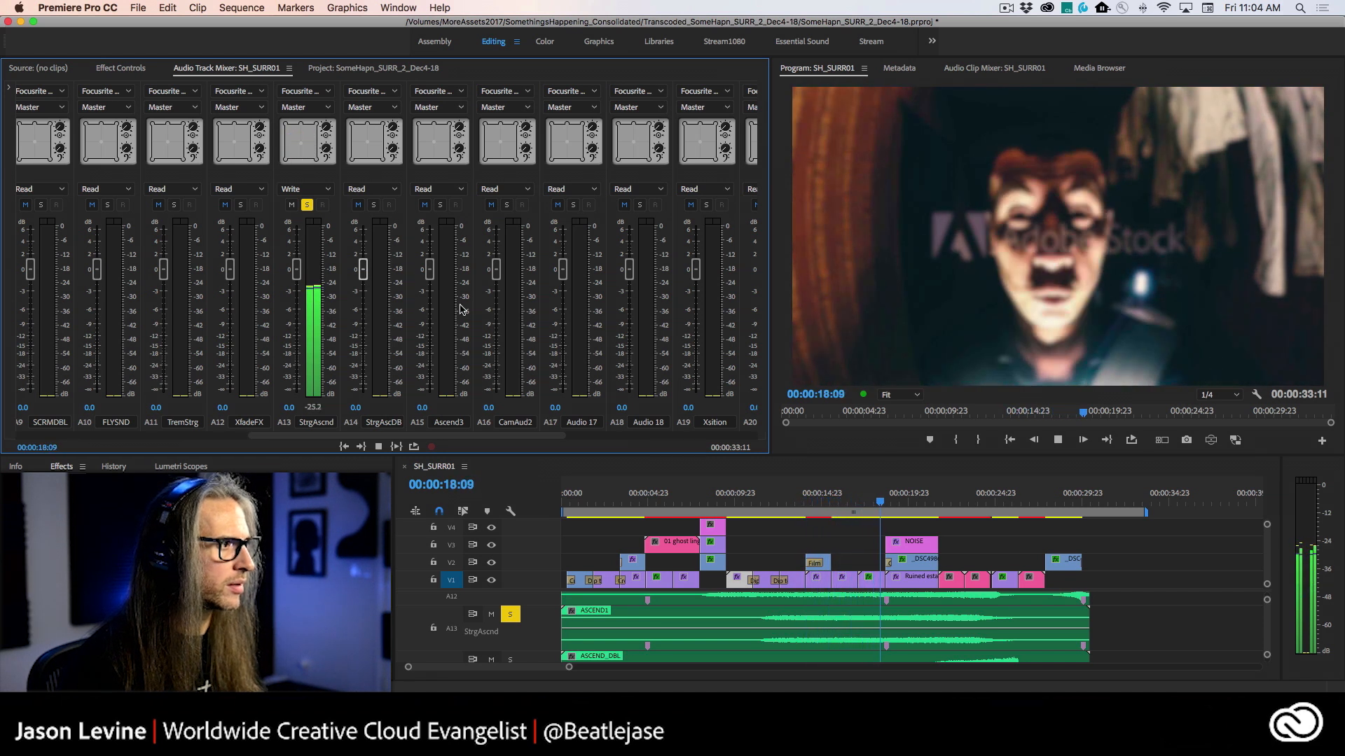
pyautogui.press('space')
# Step: Play the sequence from about 10 seconds to check the recorded StrgAscnd pan automation, stopping at 00:00:18:19
pyautogui.moveTo(882, 503); pyautogui.dragTo(726, 506)
pyautogui.press('space')
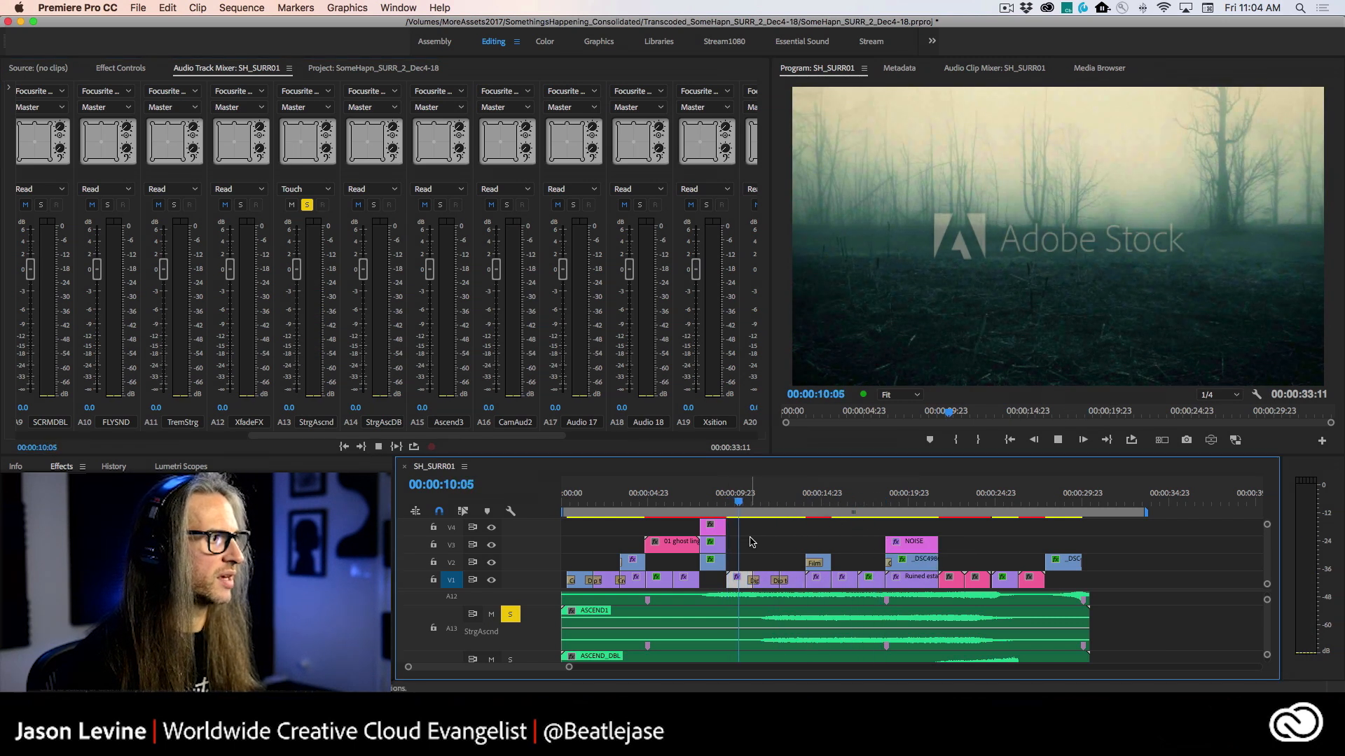
pyautogui.press('space')
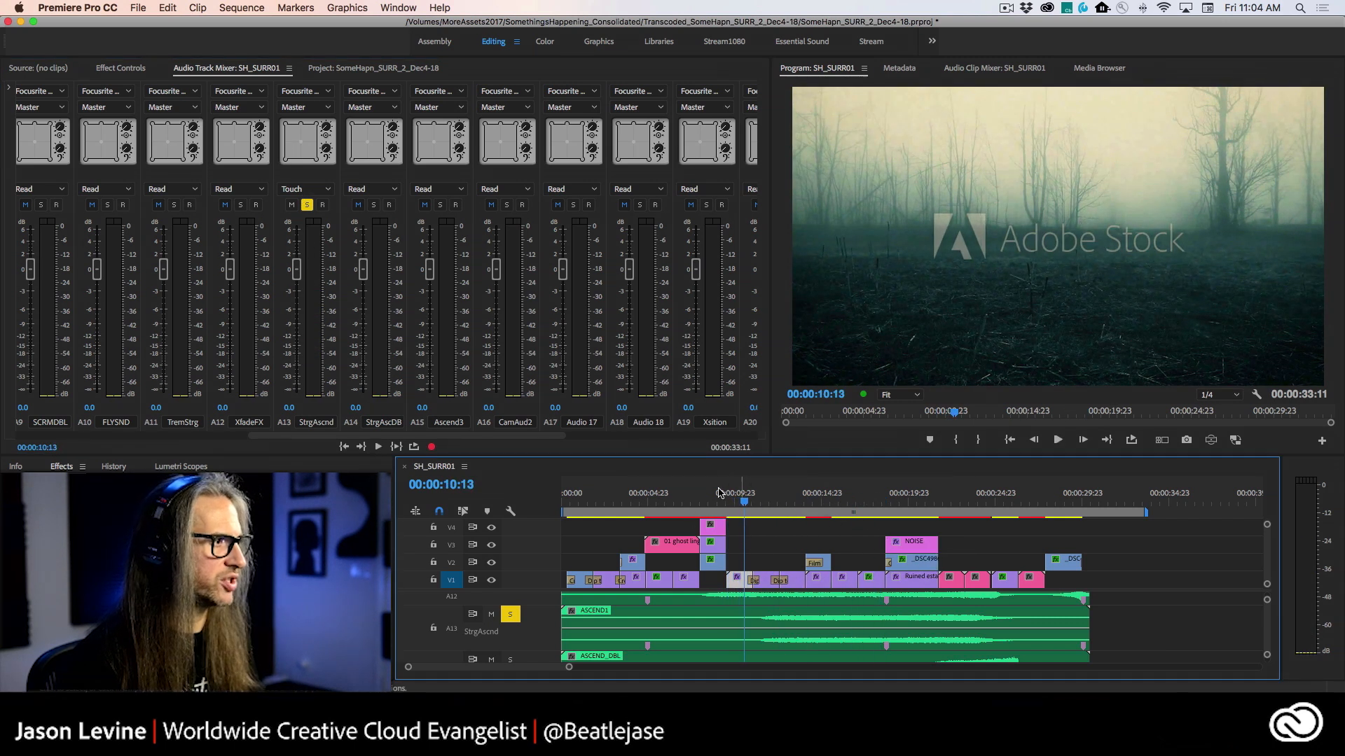
pyautogui.press('space')
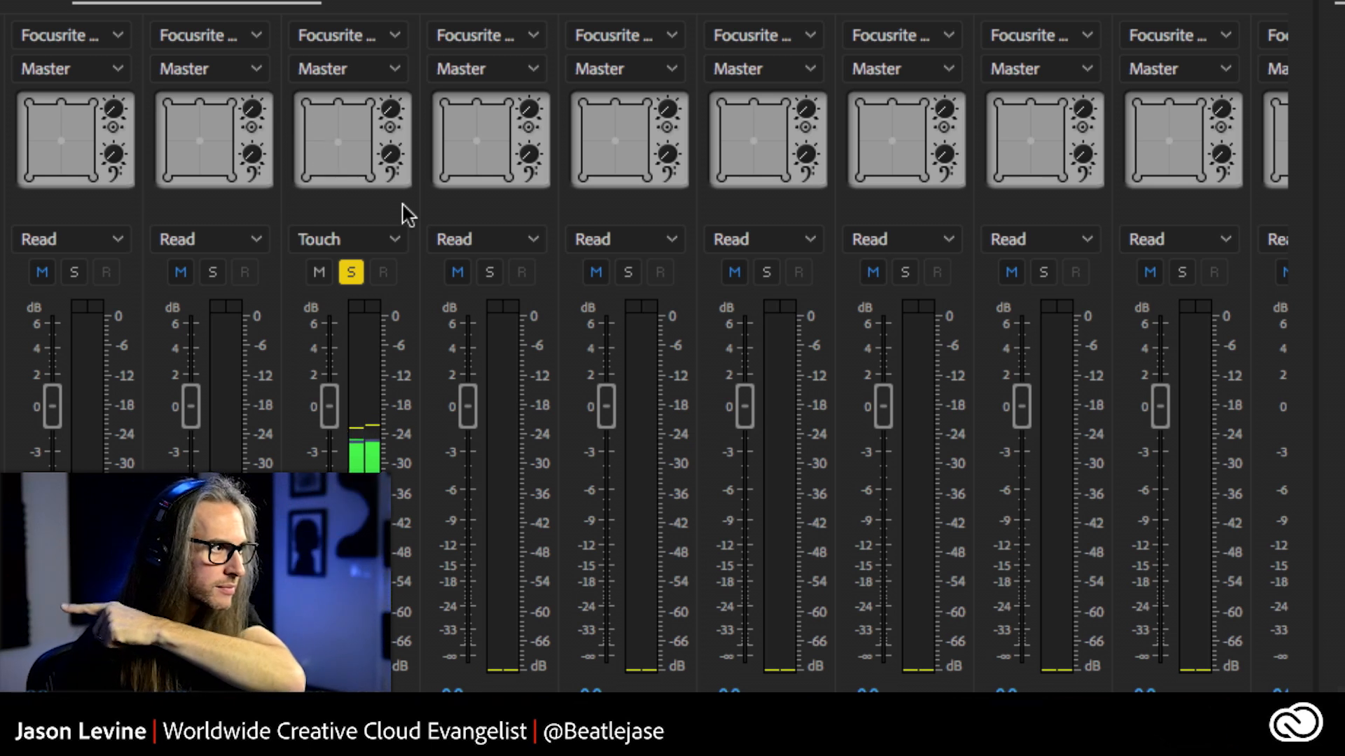
pyautogui.press('space')
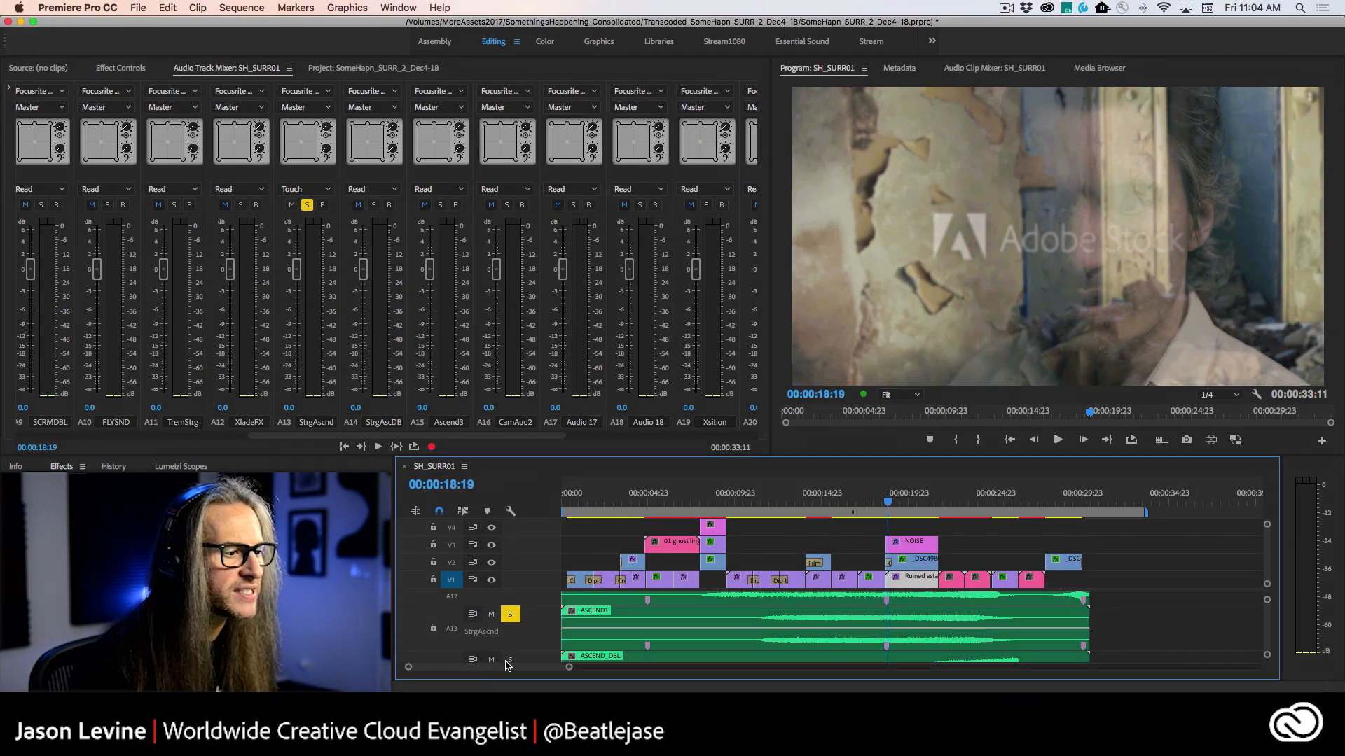
# Step: Enlarge the StrgAscnd track further in the timeline and turn off its solo
pyautogui.rightClick(536, 635)
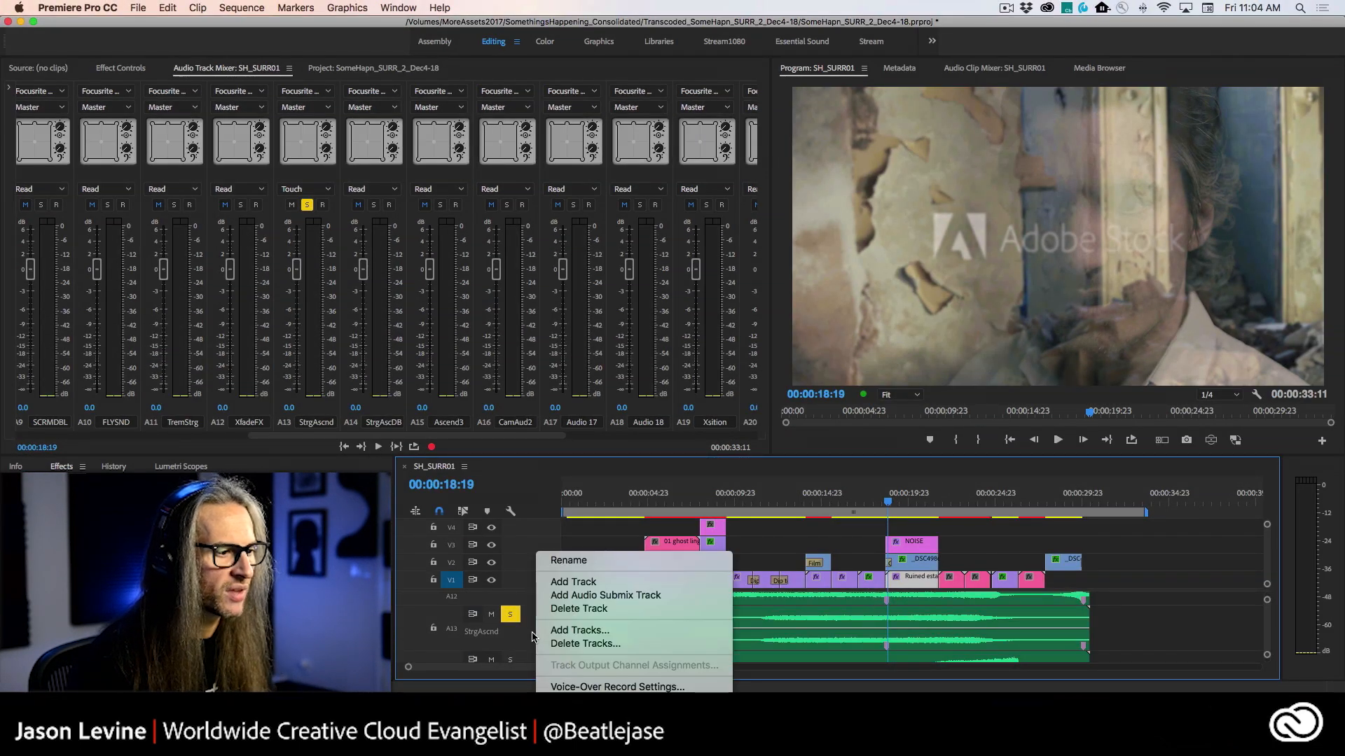
pyautogui.click(532, 637)
pyautogui.scroll(-4, 539, 640)
pyautogui.scroll(3, 540, 640)
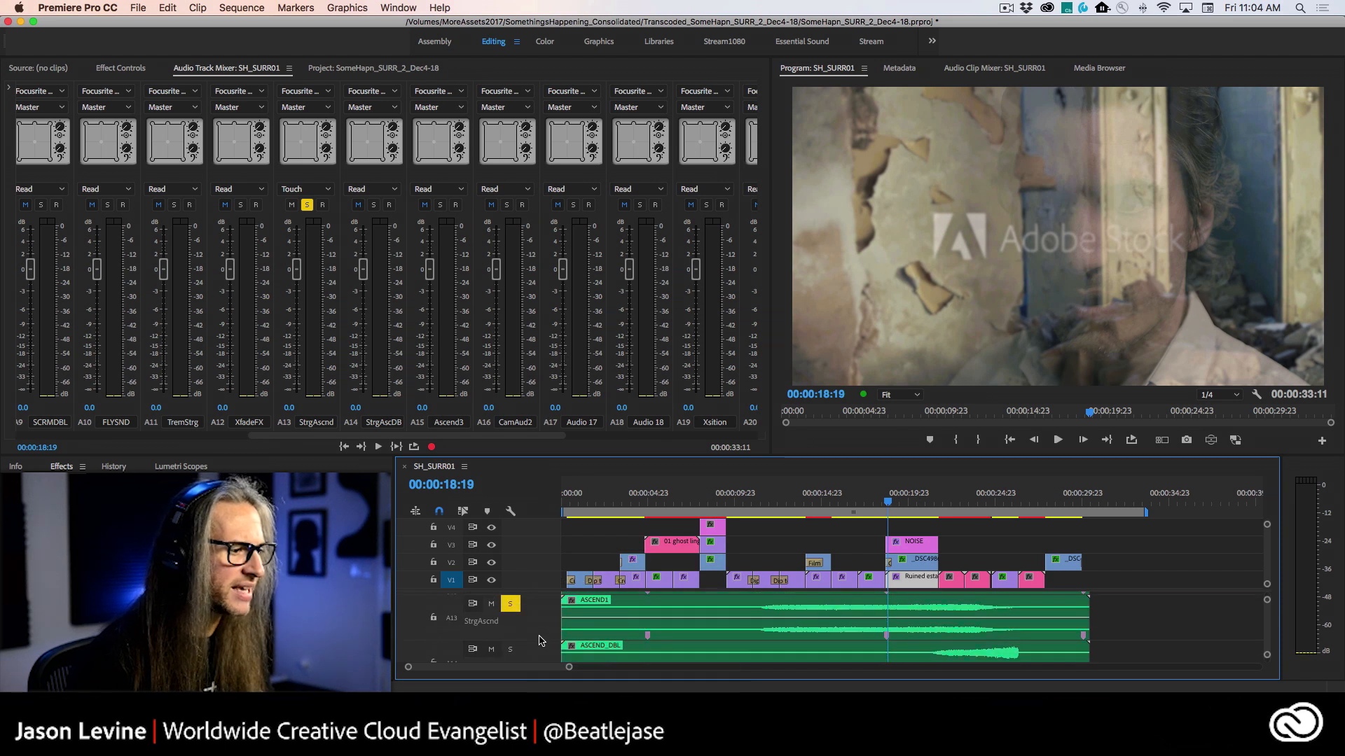
pyautogui.scroll(2, 537, 629)
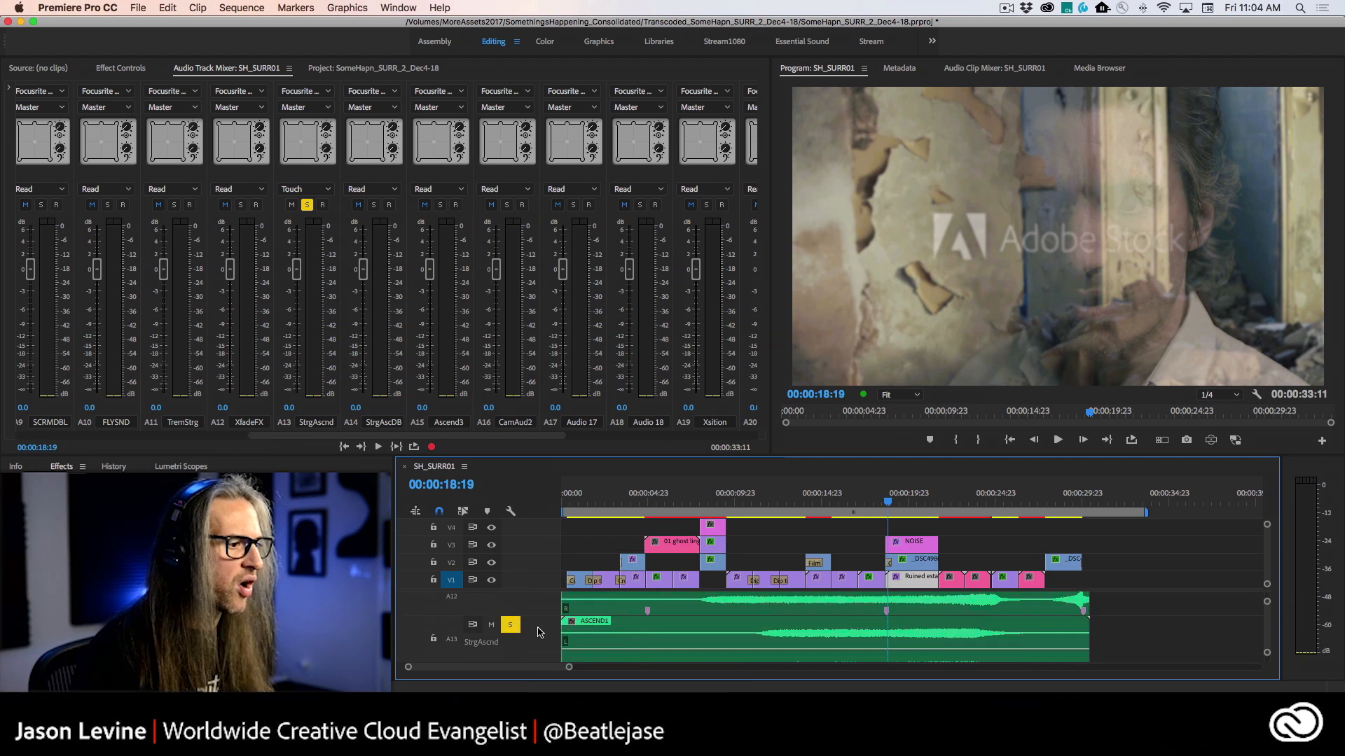
pyautogui.scroll(3, 540, 638)
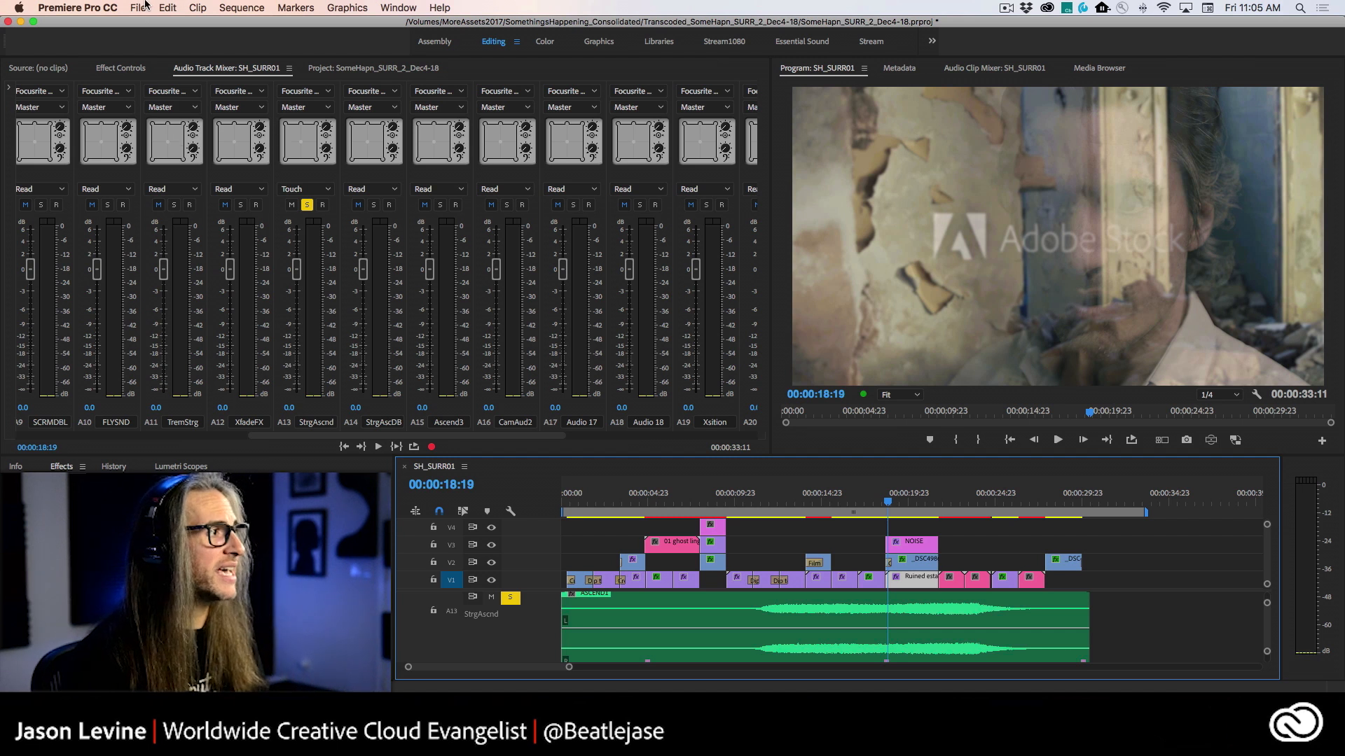
pyautogui.click(307, 204)
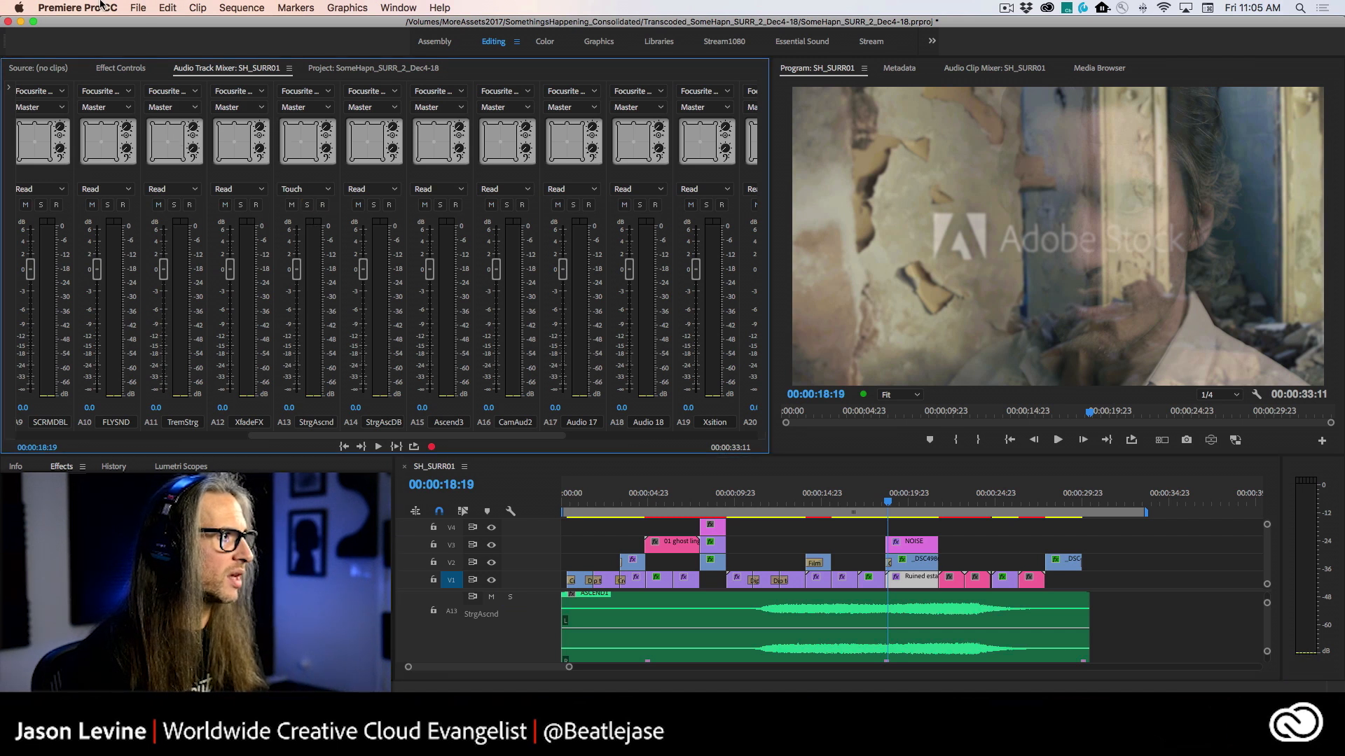
# Step: Send the entire sequence to Adobe Audition as SH_SURR_FB1, with Dynamic Link video, transferred clip and track effect settings, and pan and volume information
pyautogui.click(161, 7)
pyautogui.moveTo(285, 349)
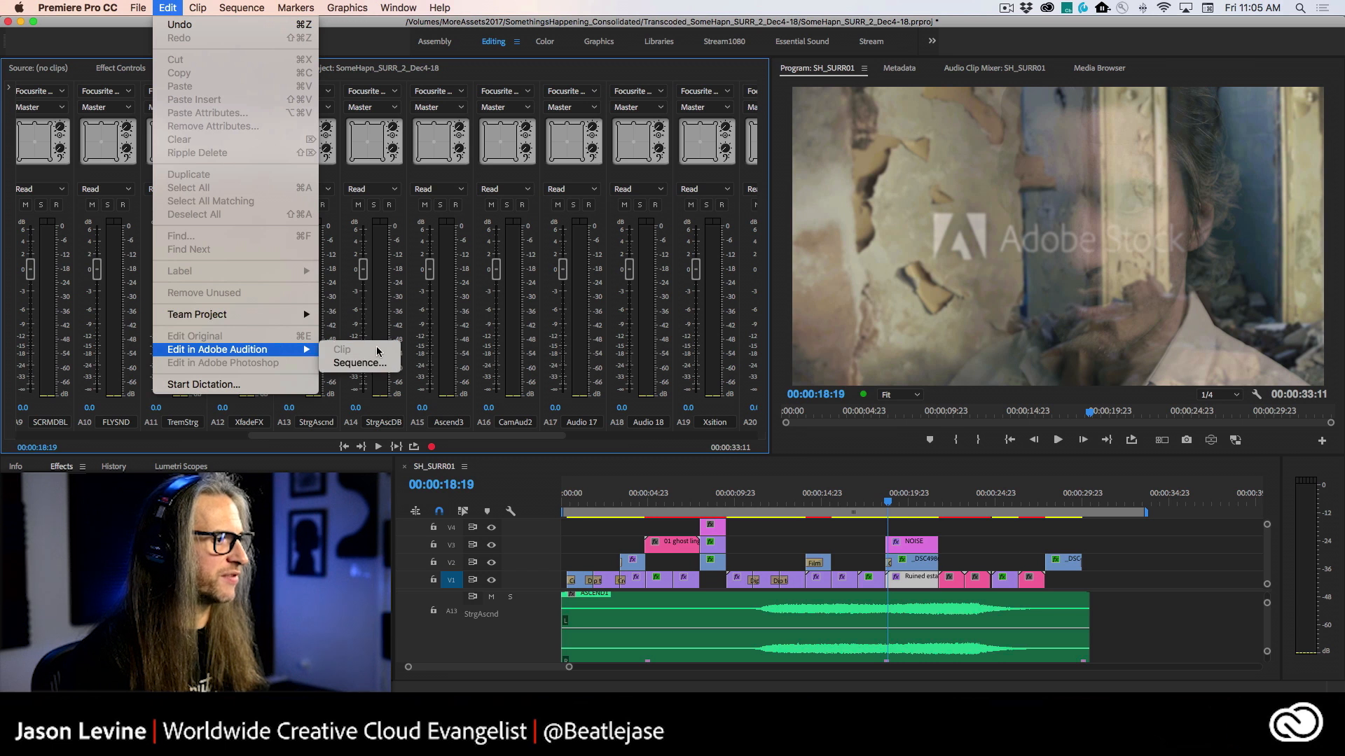
pyautogui.click(377, 364)
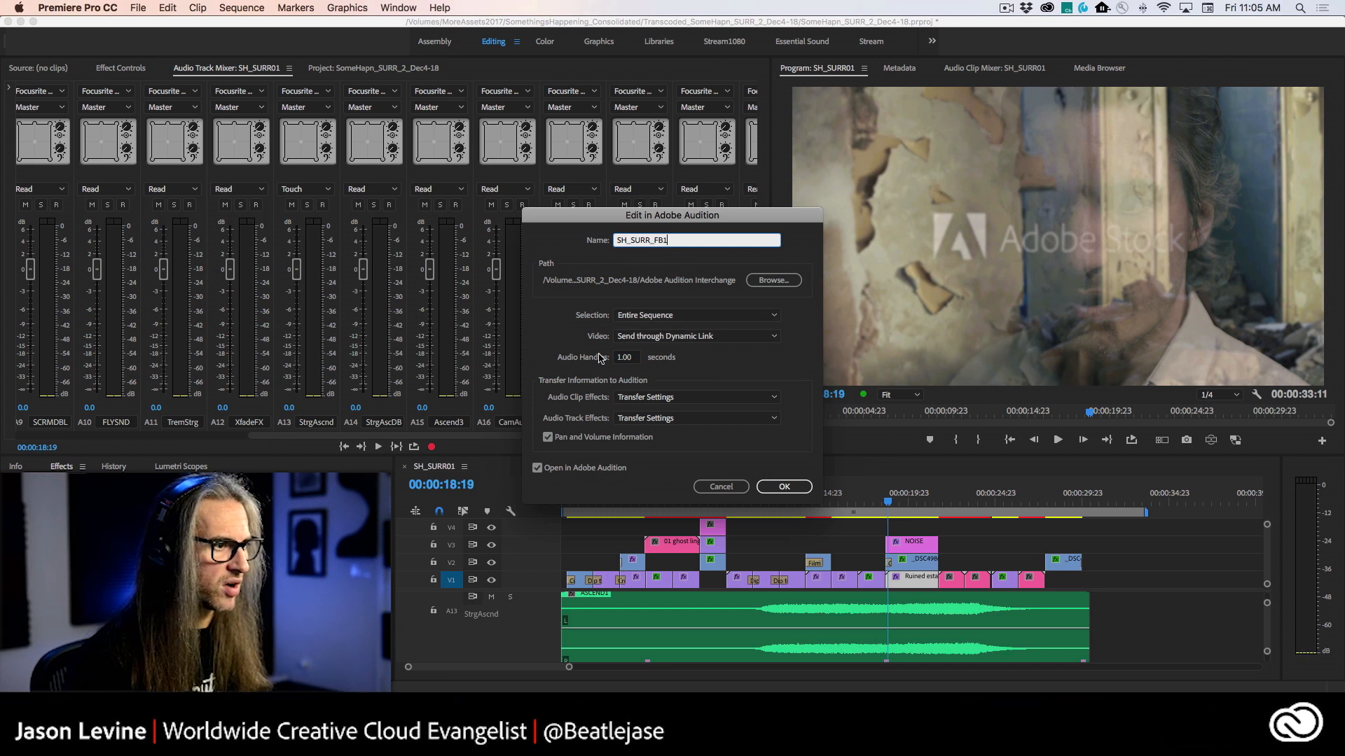
pyautogui.click(691, 399)
pyautogui.click(672, 401)
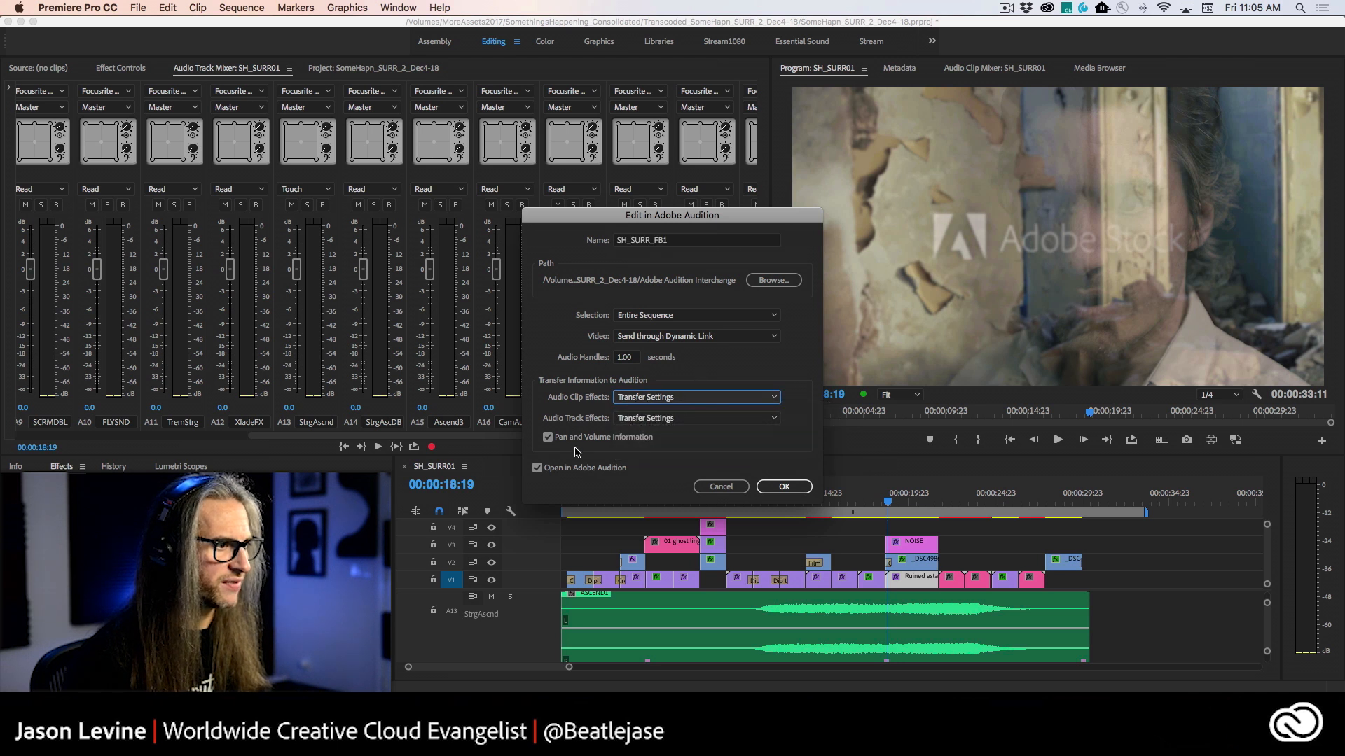
pyautogui.click(795, 488)
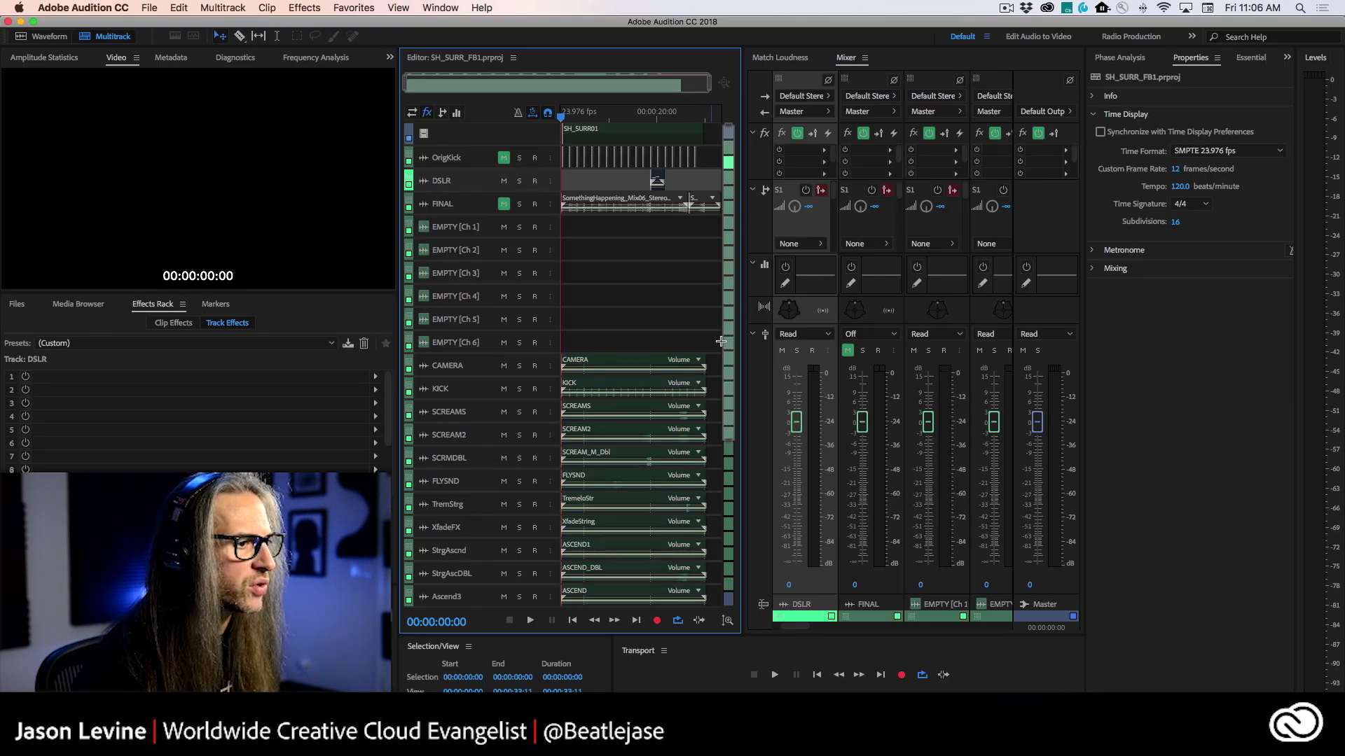
# Step: Show the Track Panner in the transferred multitrack session and widen it for a larger surround display
pyautogui.scroll(-5, 722, 341)
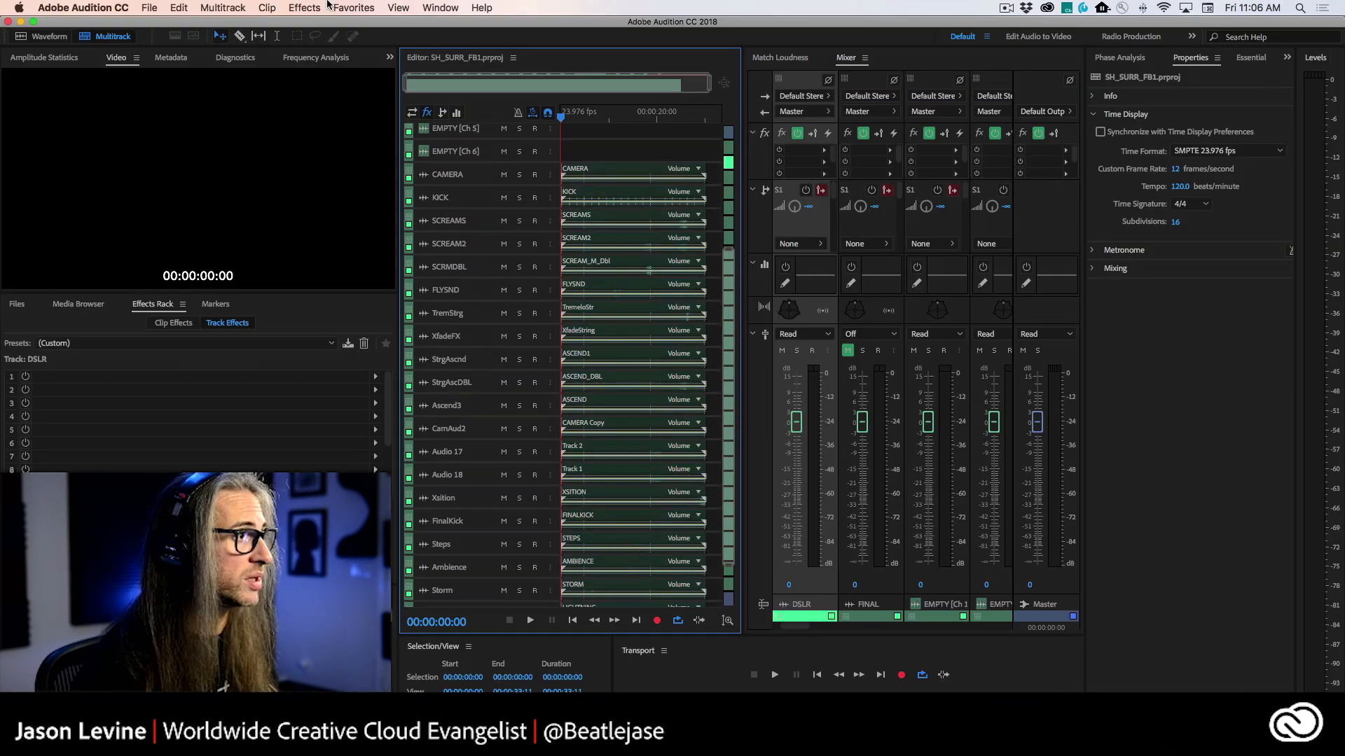
pyautogui.click(440, 8)
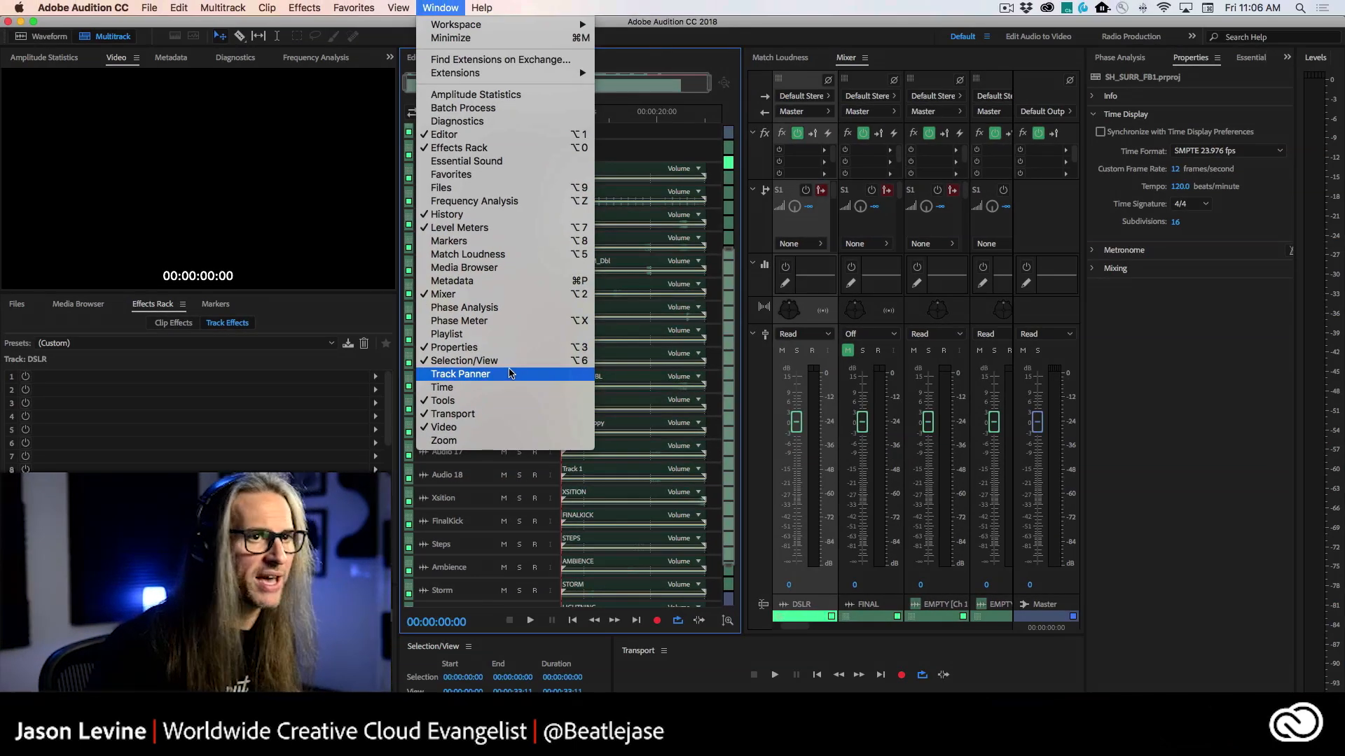
pyautogui.click(509, 373)
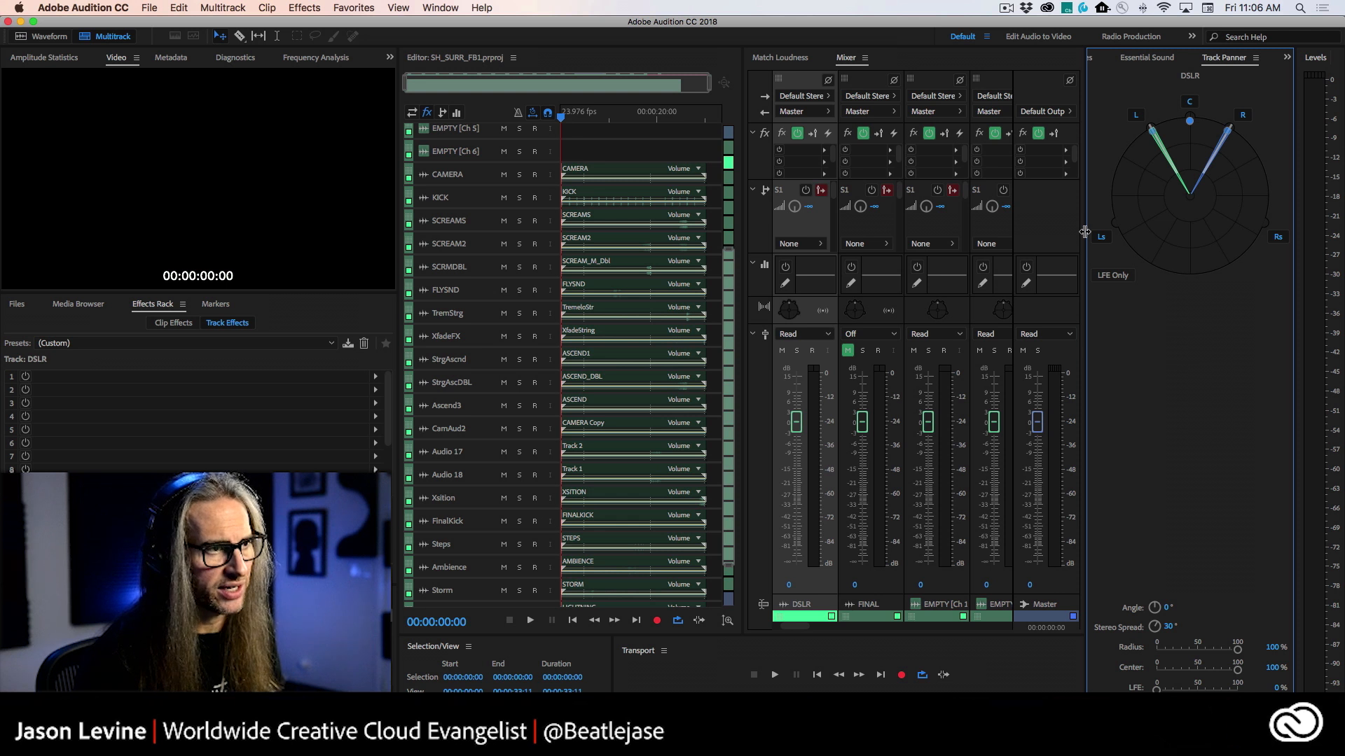
pyautogui.moveTo(1084, 232); pyautogui.dragTo(970, 241)
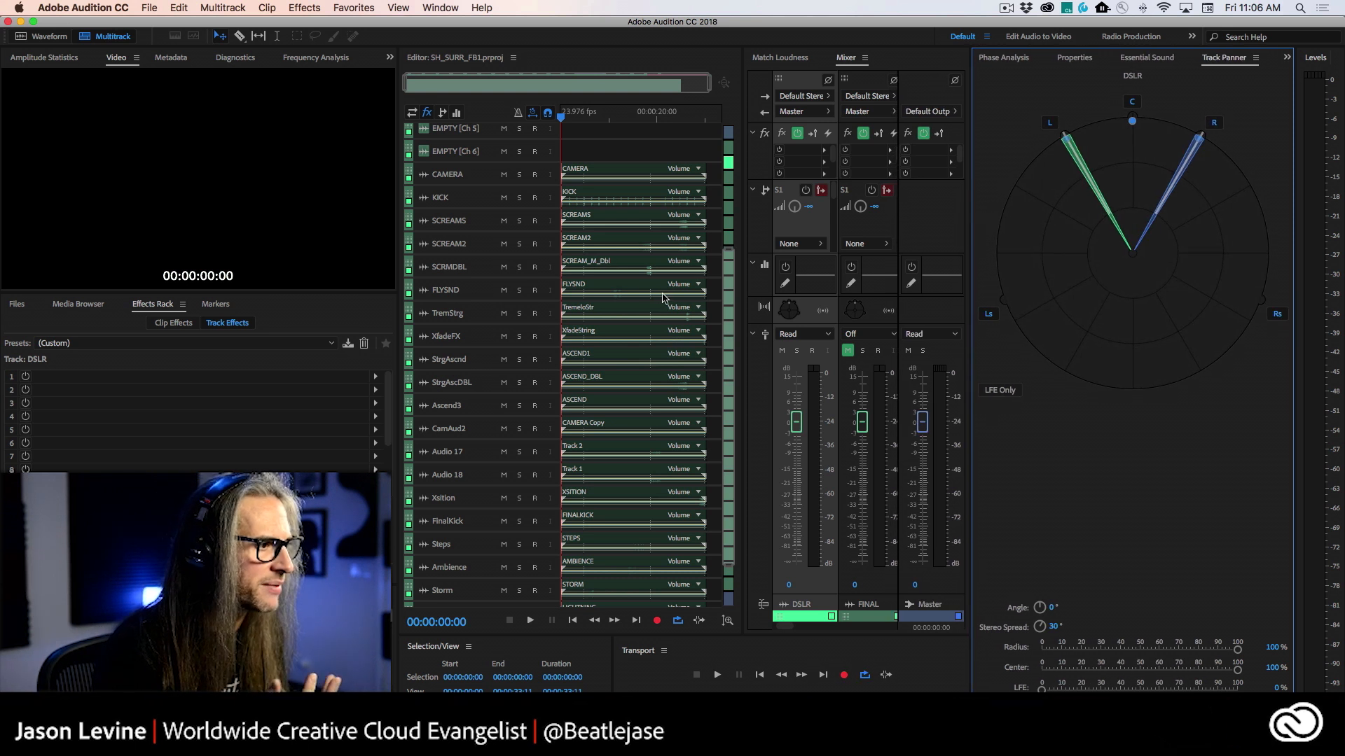
# Step: Select the StrgAscnd track, increase its height and expand its automation lane
pyautogui.click(490, 371)
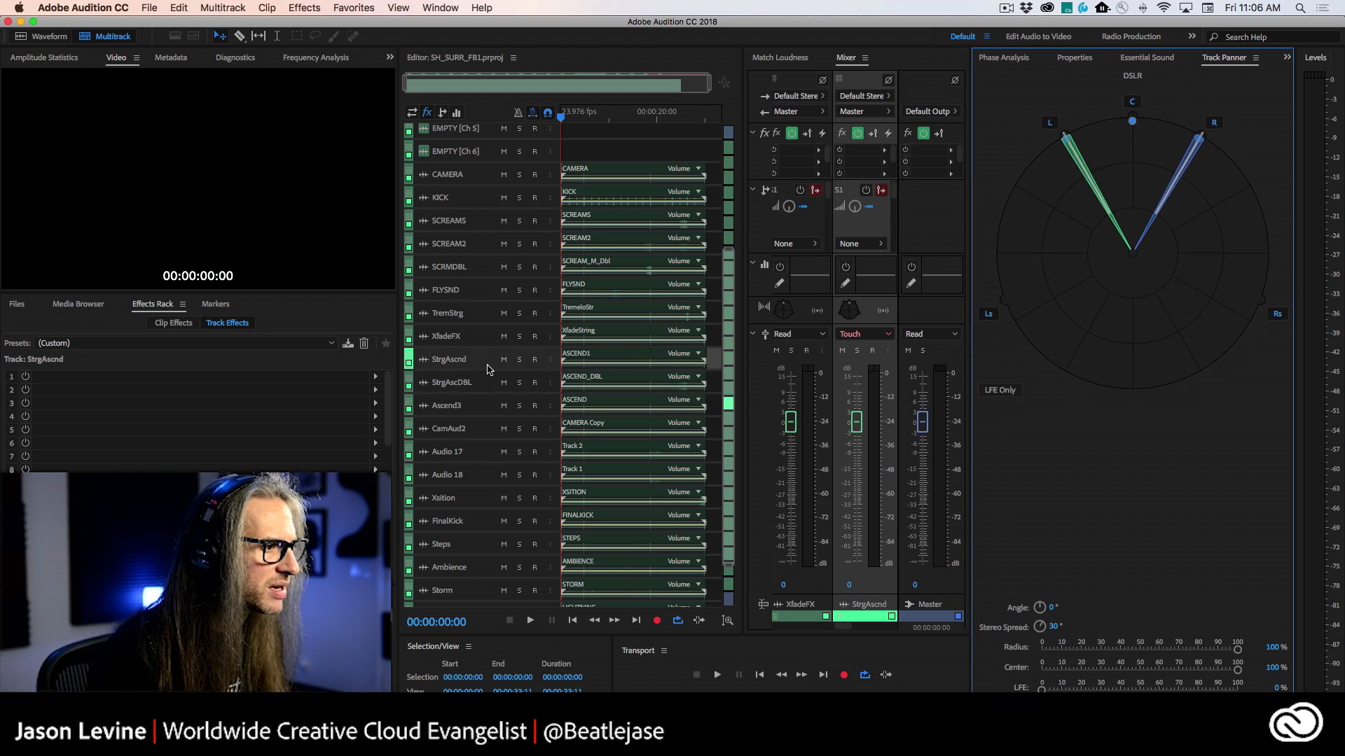
pyautogui.moveTo(494, 370); pyautogui.dragTo(504, 484)
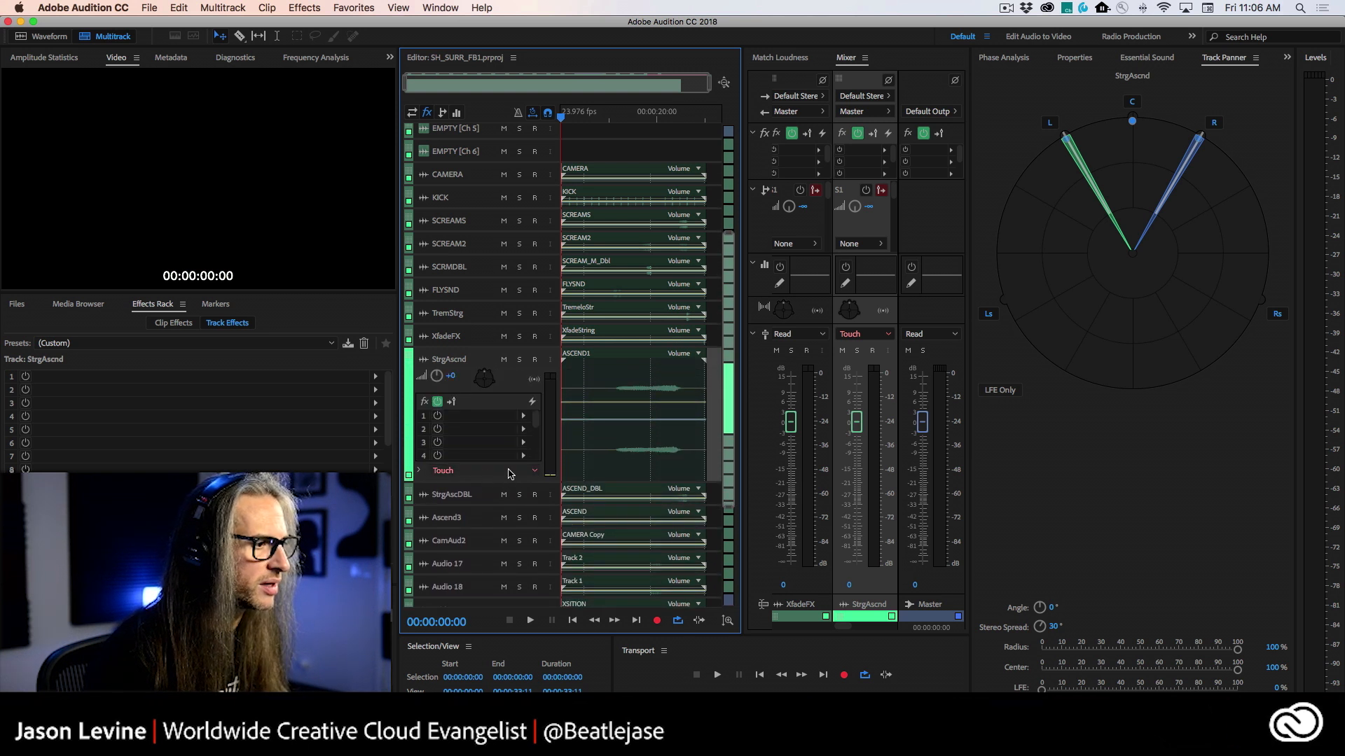
pyautogui.click(419, 471)
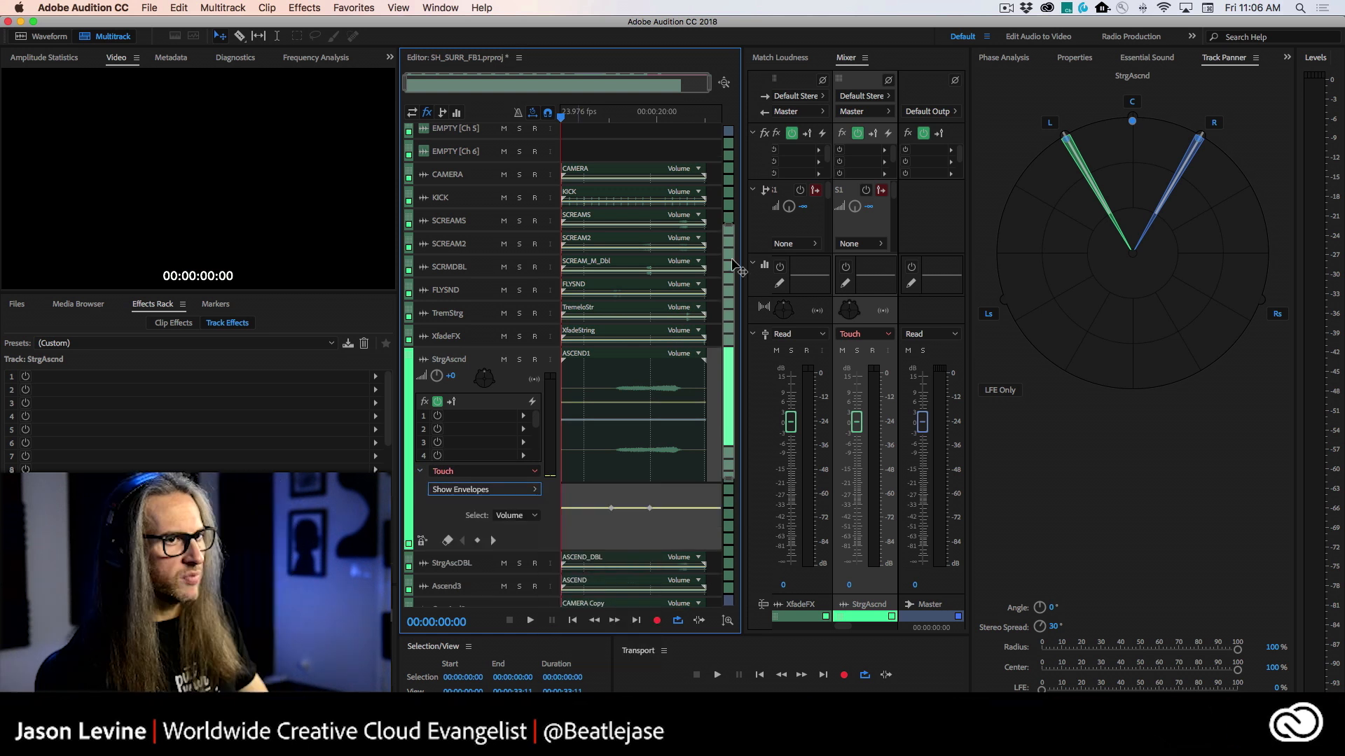
# Step: Set StrgAscnd's pan radius to about 66% and its center level to 0%, and widen the level meters
pyautogui.moveTo(1131, 122); pyautogui.dragTo(1131, 165)
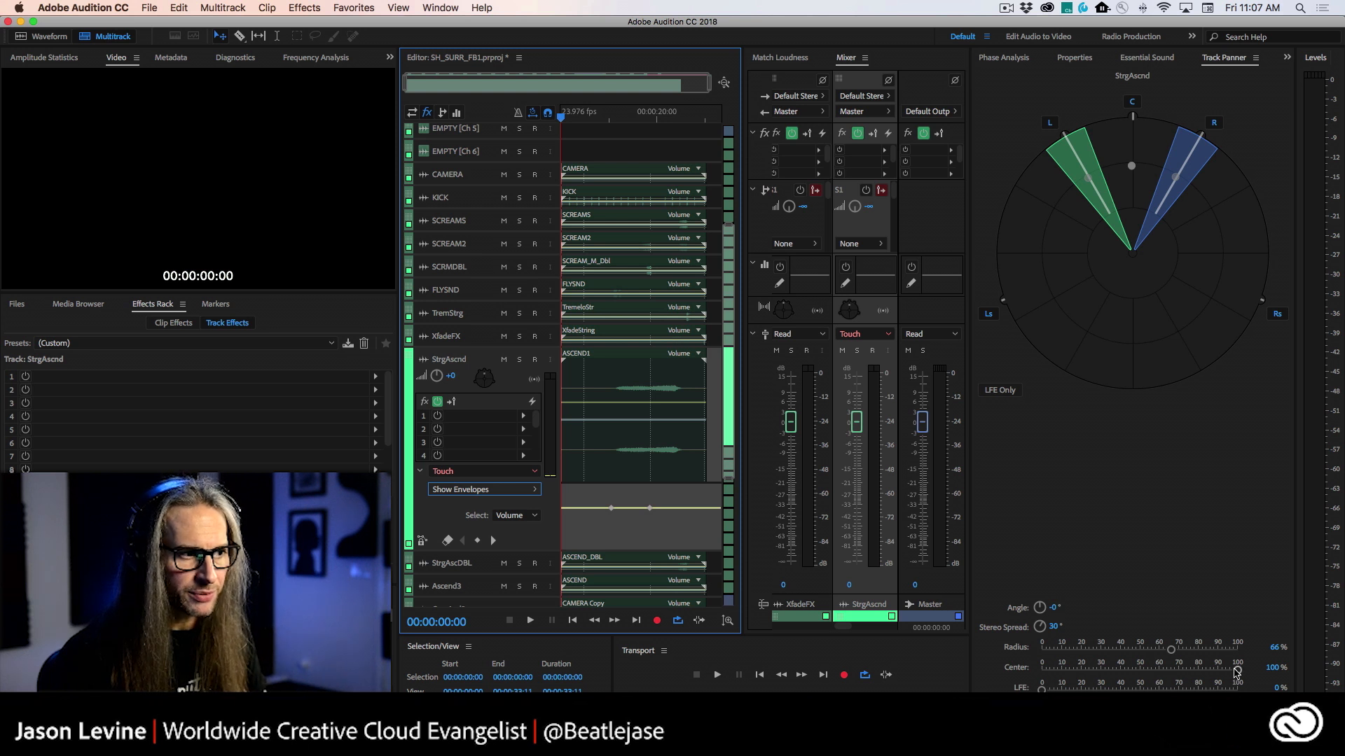
pyautogui.moveTo(1237, 671); pyautogui.dragTo(1206, 674)
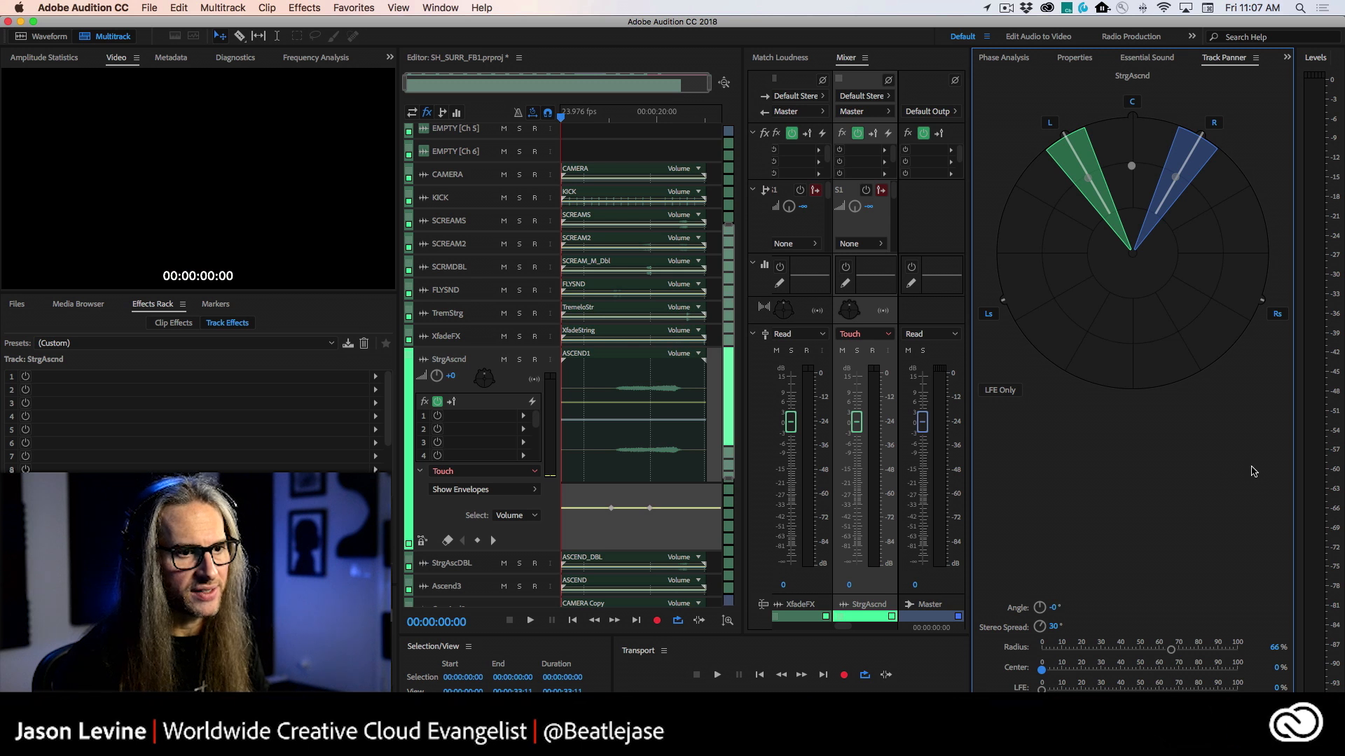
pyautogui.moveTo(1295, 453)
pyautogui.mouseDown()
pyautogui.moveTo(1253, 454)
pyautogui.moveTo(1269, 454)
pyautogui.mouseUp()
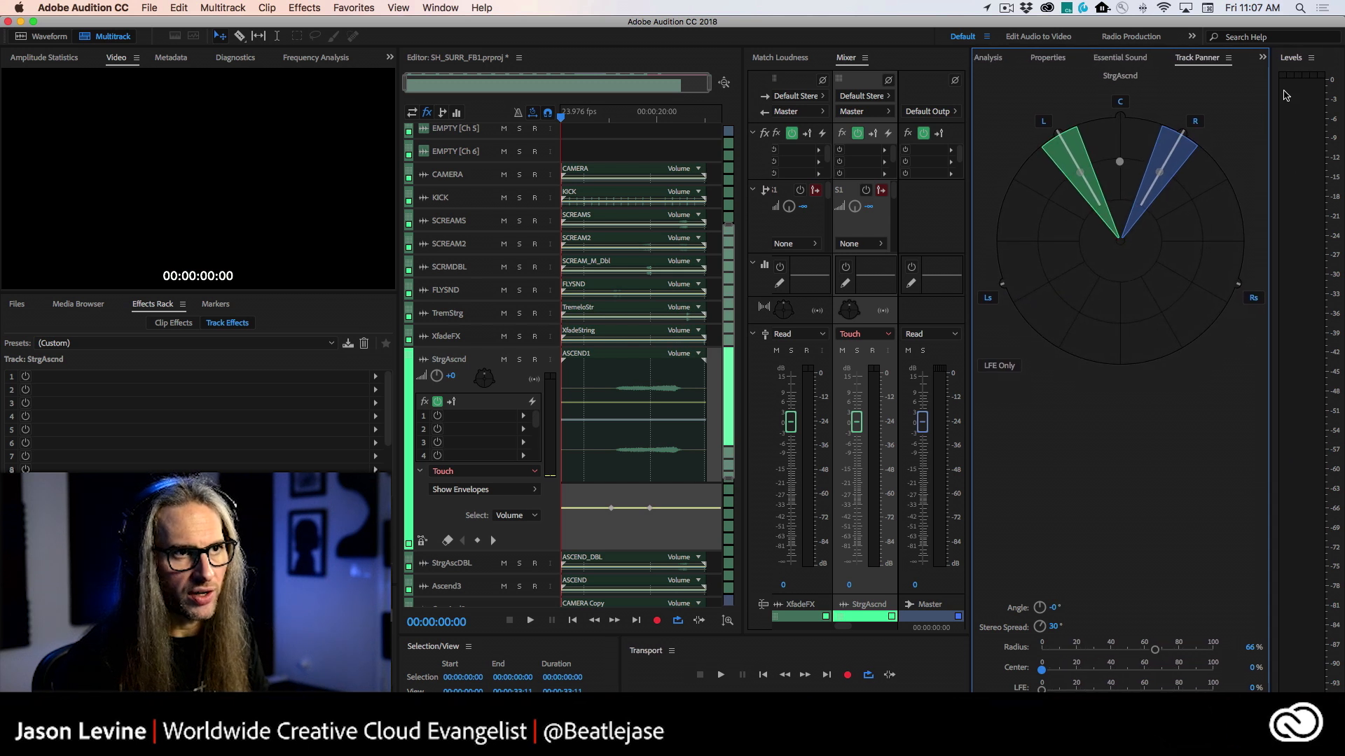
# Step: Record StrgAscnd surround pan movement in Touch mode while playing the session from 00:00:07:23 to about 26 seconds
pyautogui.click(599, 118)
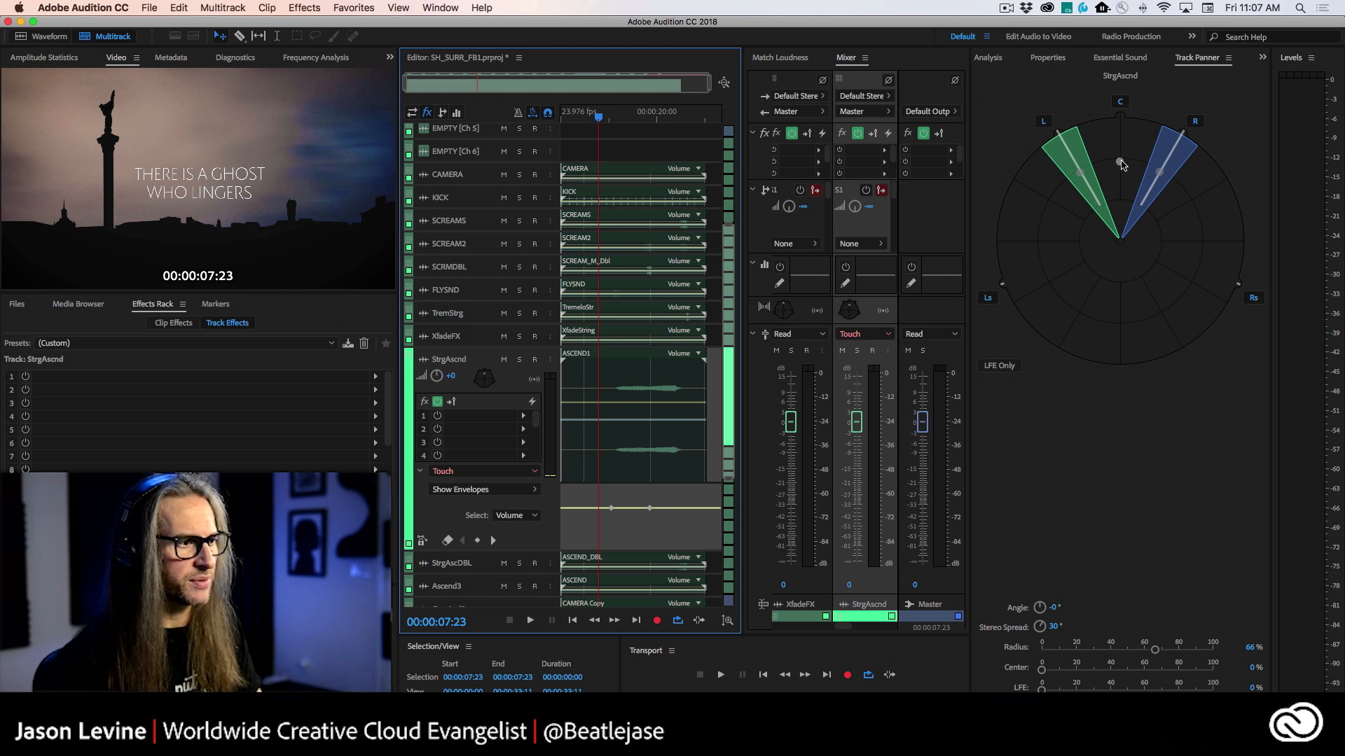
pyautogui.press('space')
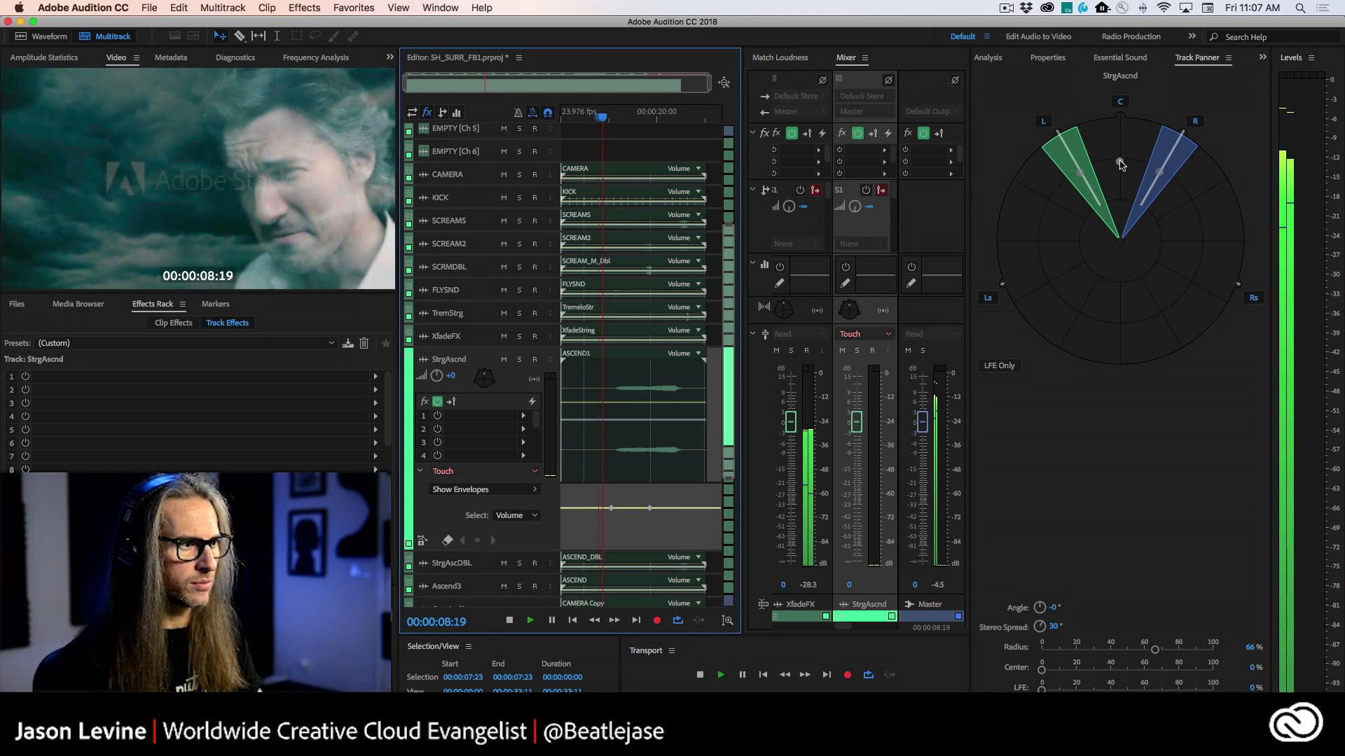
pyautogui.moveTo(1121, 164)
pyautogui.mouseDown()
pyautogui.moveTo(1119, 139)
pyautogui.moveTo(1116, 188)
pyautogui.moveTo(1061, 256)
pyautogui.moveTo(1176, 246)
pyautogui.moveTo(1198, 288)
pyautogui.moveTo(1112, 299)
pyautogui.moveTo(1104, 288)
pyautogui.moveTo(1126, 300)
pyautogui.moveTo(1118, 140)
pyautogui.mouseUp()
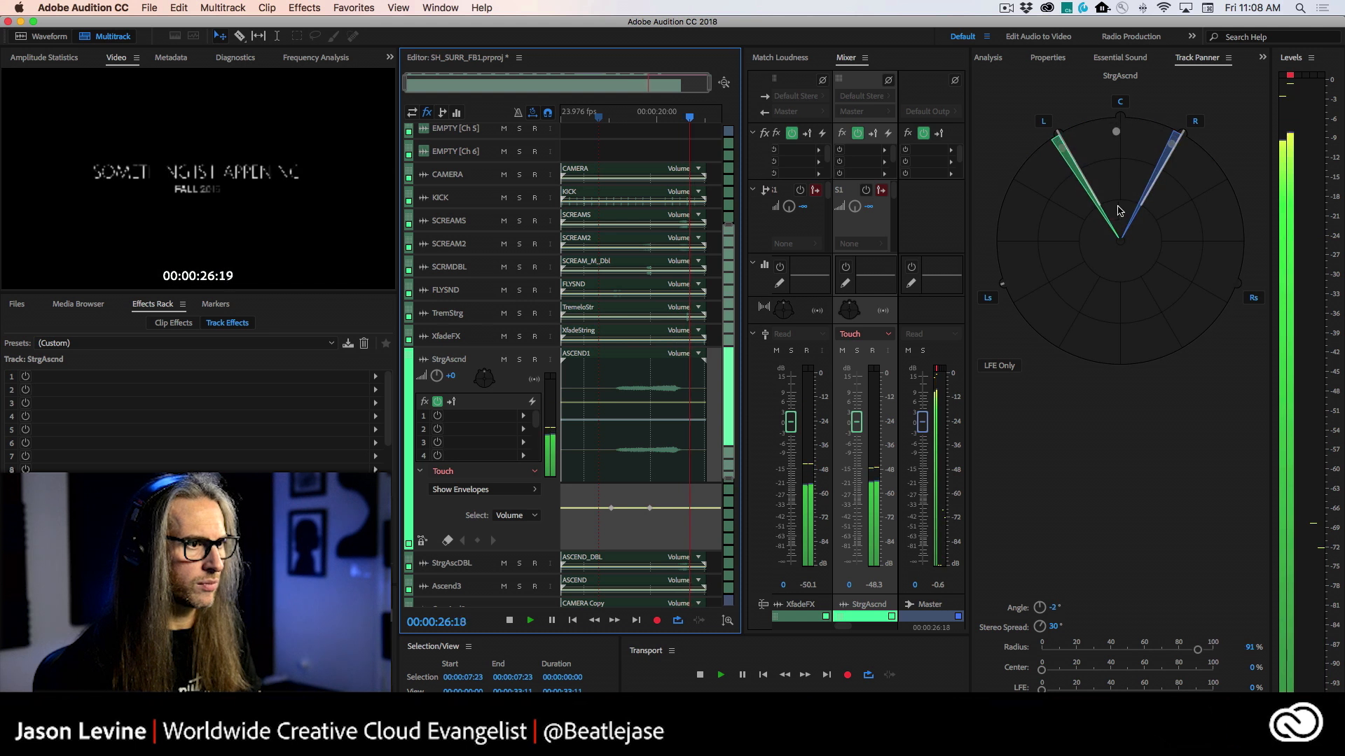
pyautogui.press('space')
# Step: Play back the recorded pan automation with StrgAscnd shown in the Track Panner, restarting from 00:00:09:06 and stopping at 00:00:20:11
pyautogui.click(611, 129)
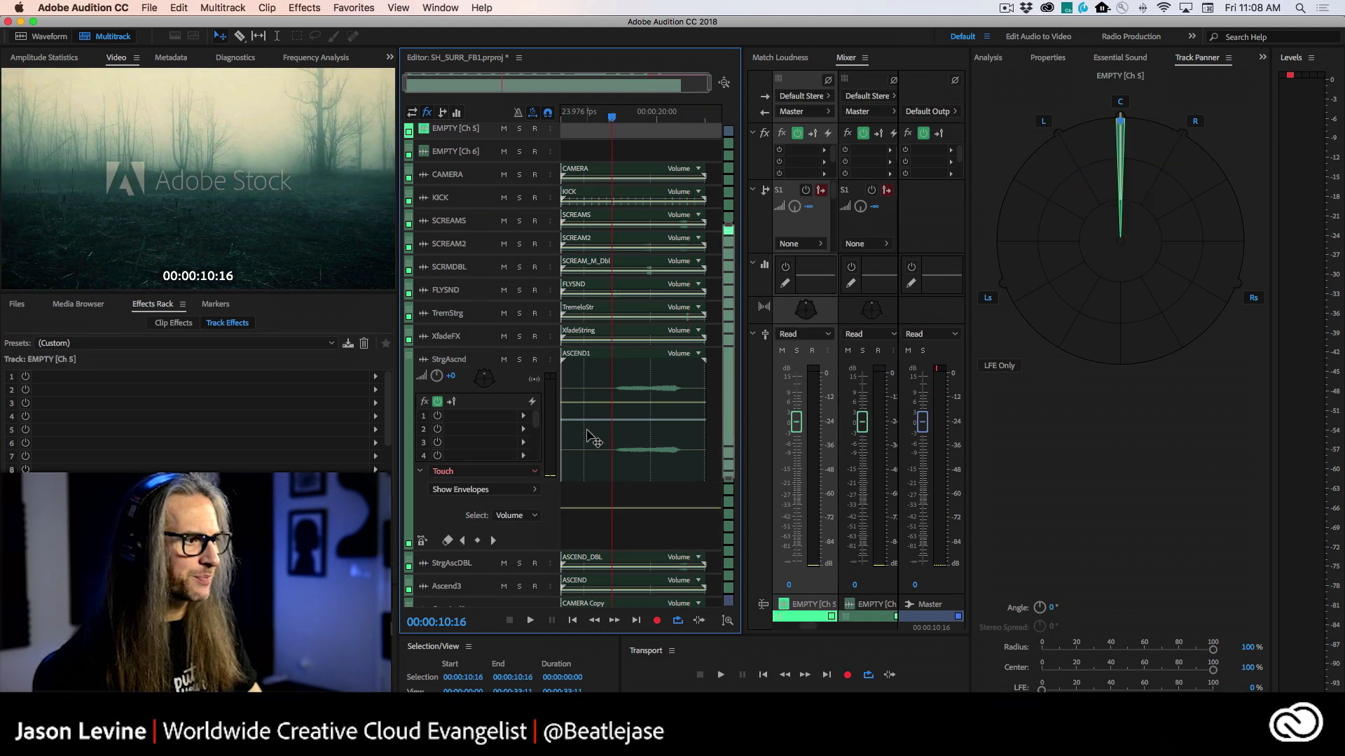
pyautogui.press('space')
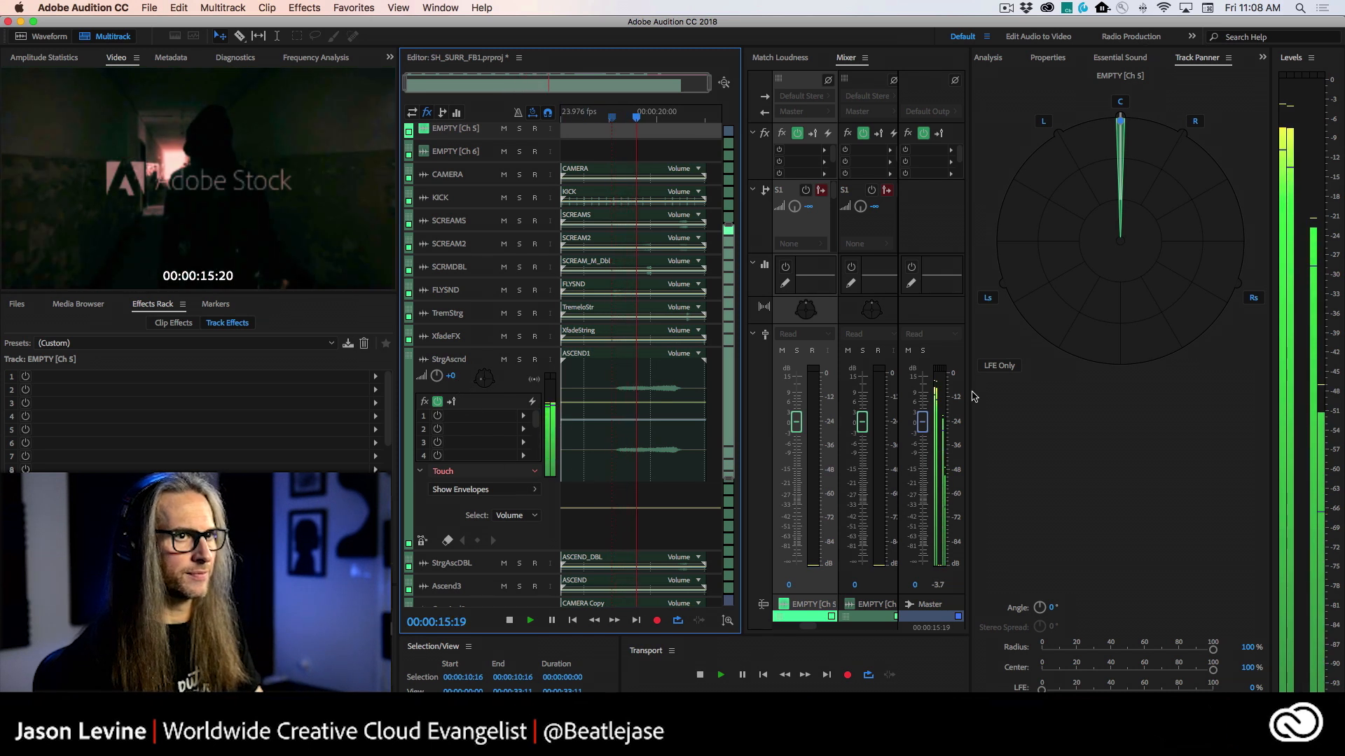
pyautogui.click(596, 415)
pyautogui.press('space')
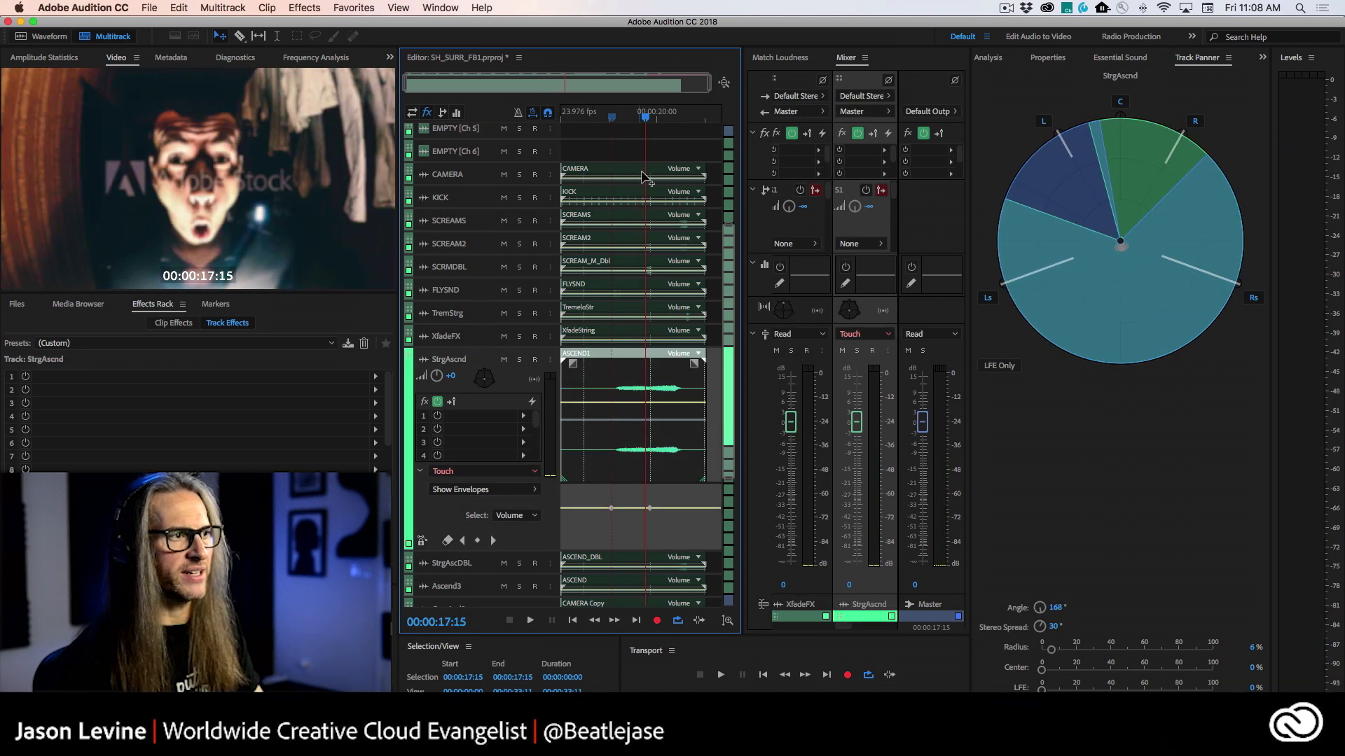
pyautogui.moveTo(645, 112); pyautogui.dragTo(607, 120)
pyautogui.press('space')
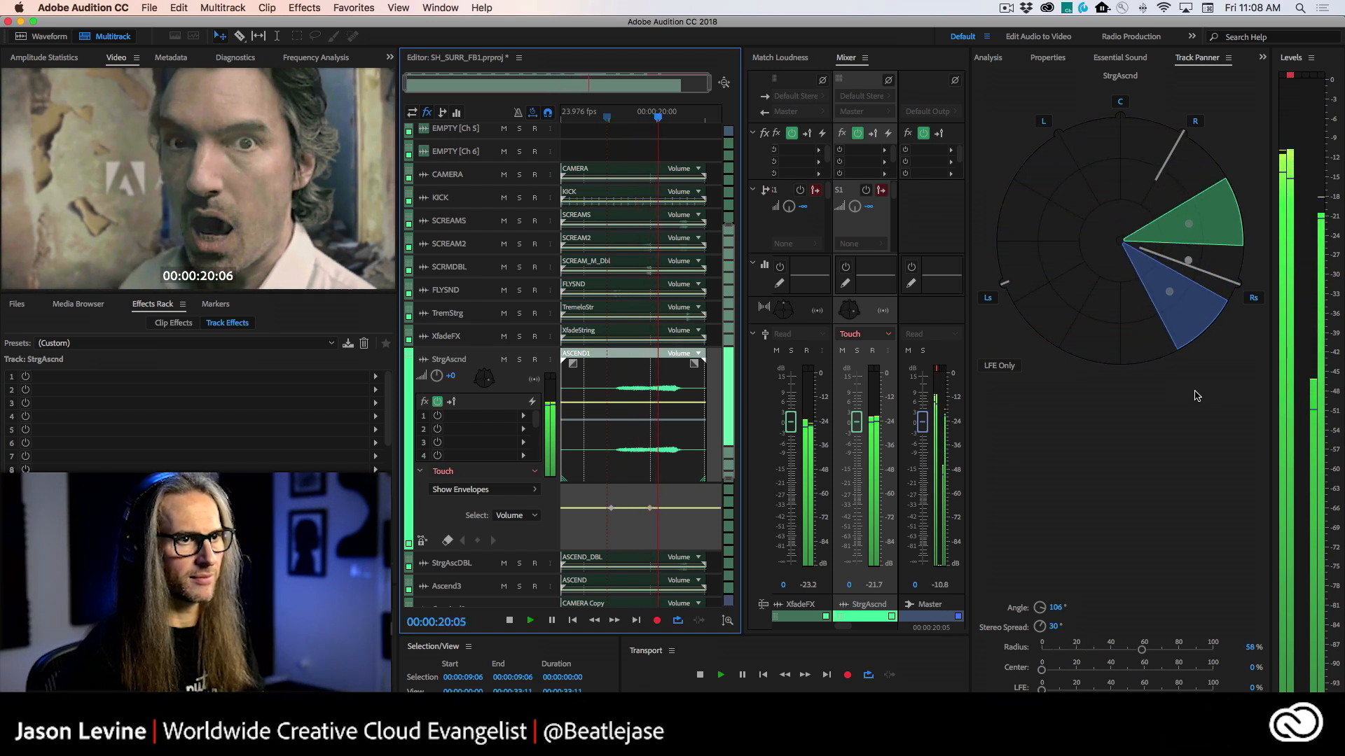
pyautogui.press('space')
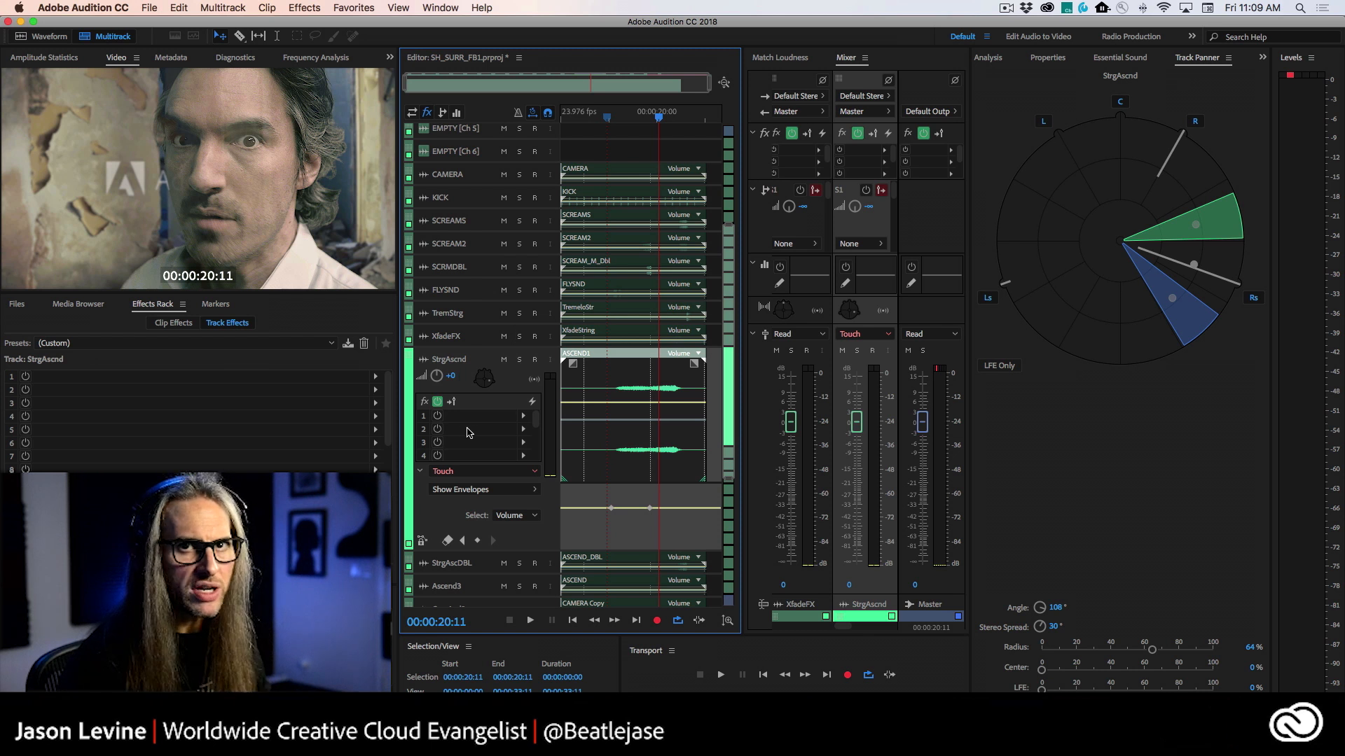
# Step: Show the Pan: Angle envelope on the StrgAscnd track and inspect its recorded keyframes up close
pyautogui.click(530, 490)
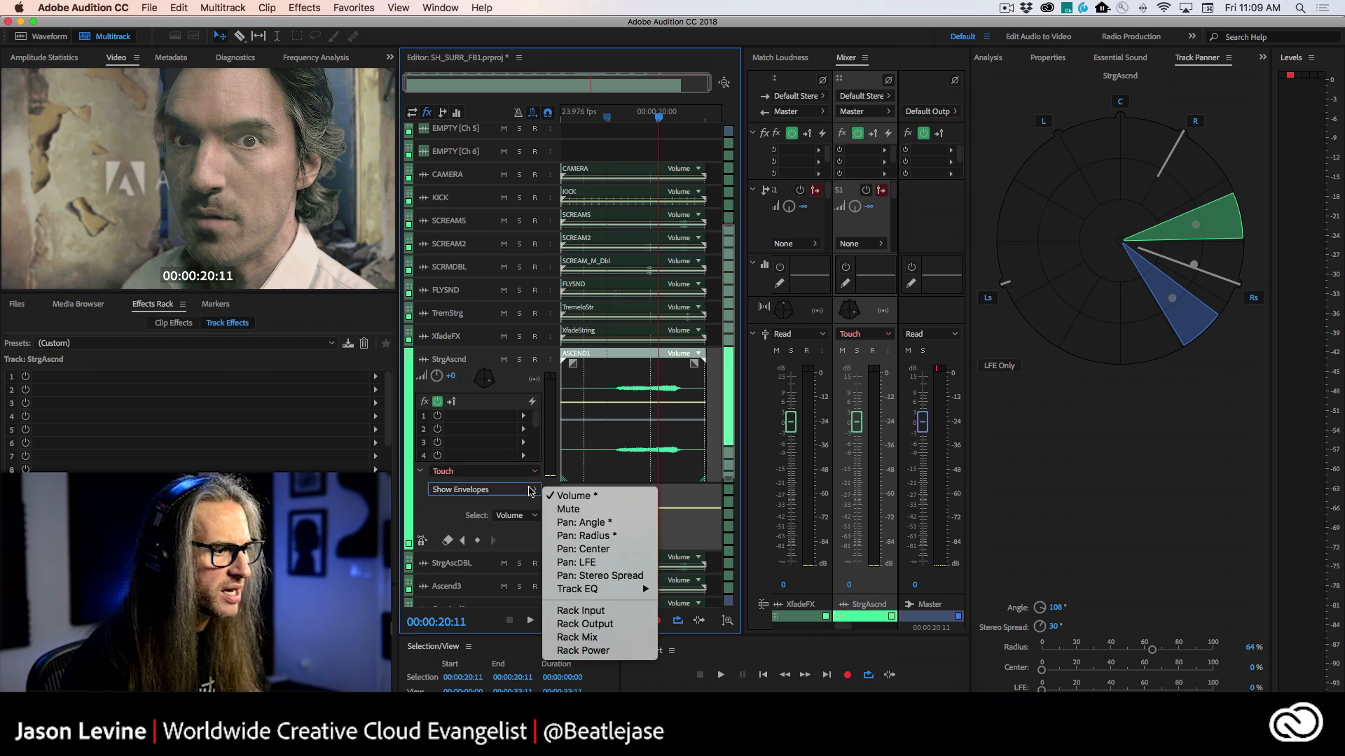
pyautogui.click(564, 524)
pyautogui.scroll(1, 650, 525)
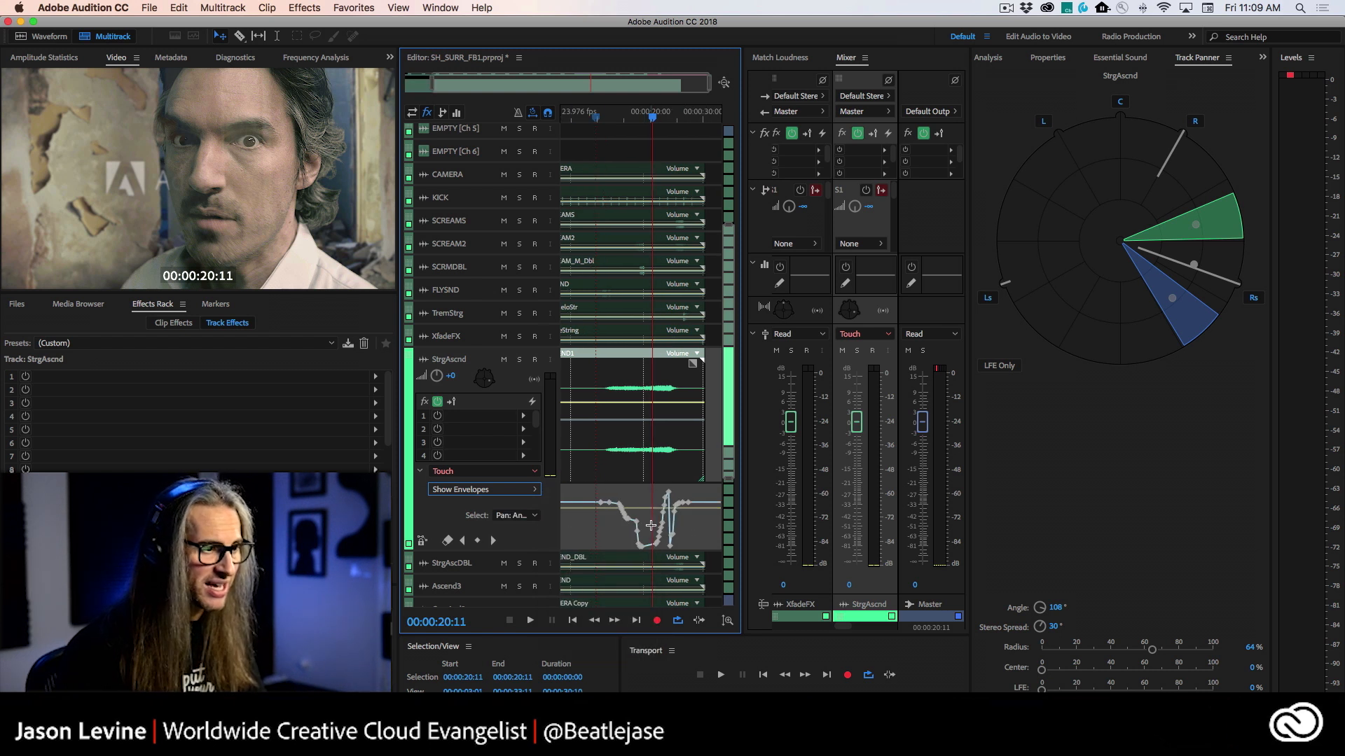
pyautogui.scroll(3, 650, 526)
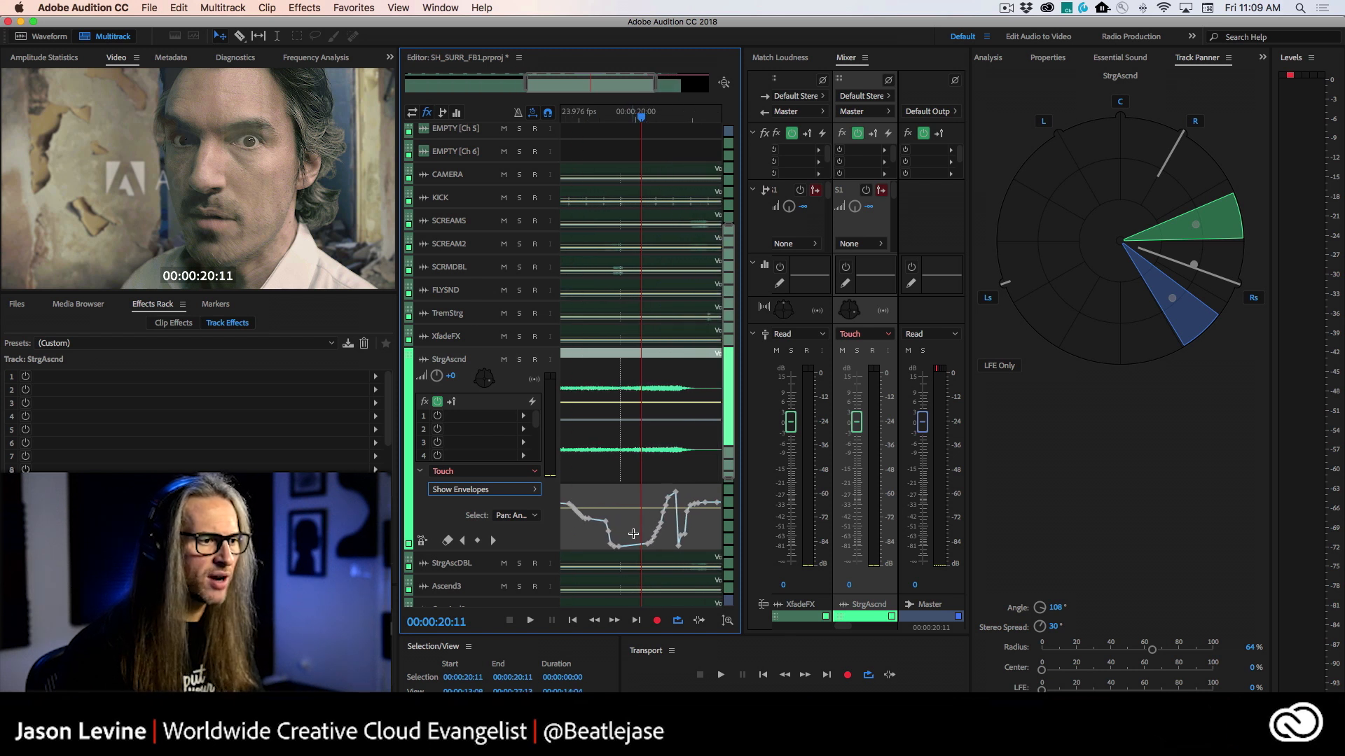
pyautogui.scroll(-4, 642, 531)
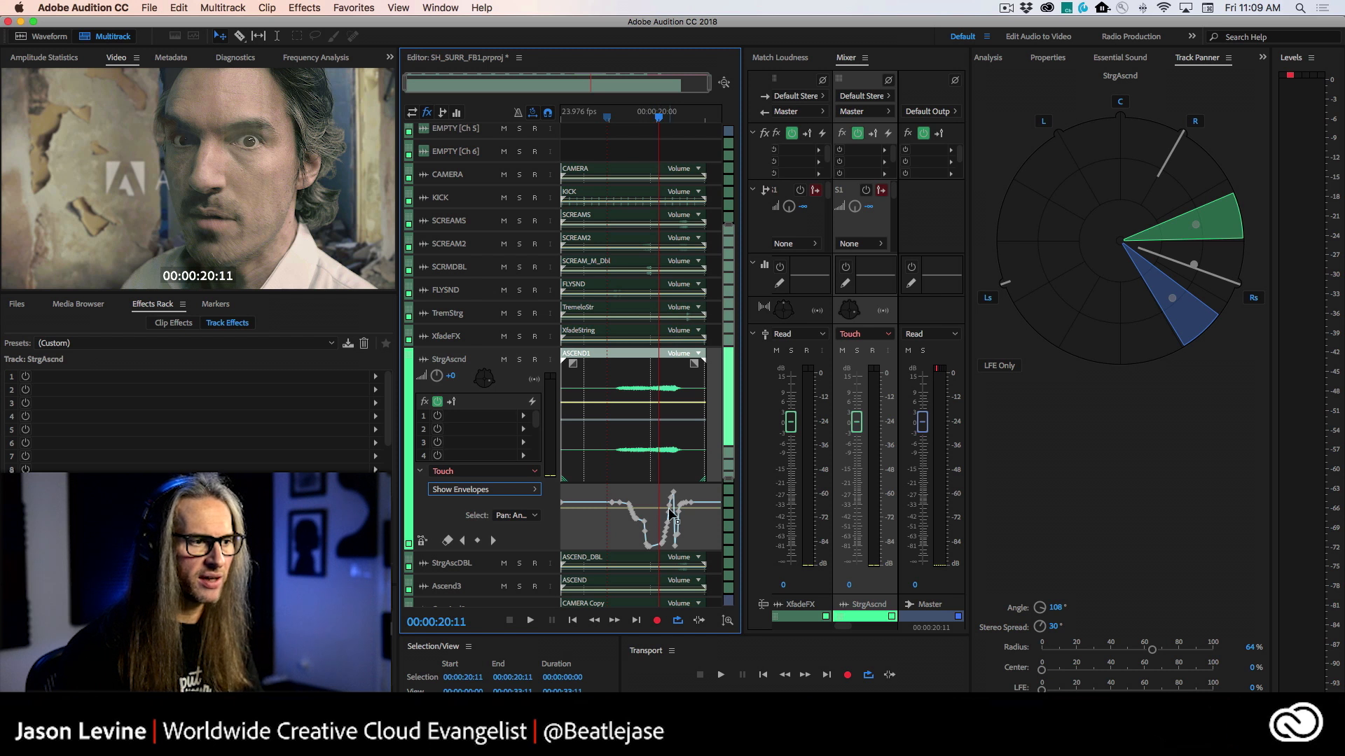
# Step: Raise the lowest Pan: Angle keyframe in the sharp dip just after the envelope's highest peak on StrgAscnd
pyautogui.scroll(1, 668, 532)
pyautogui.scroll(6, 669, 533)
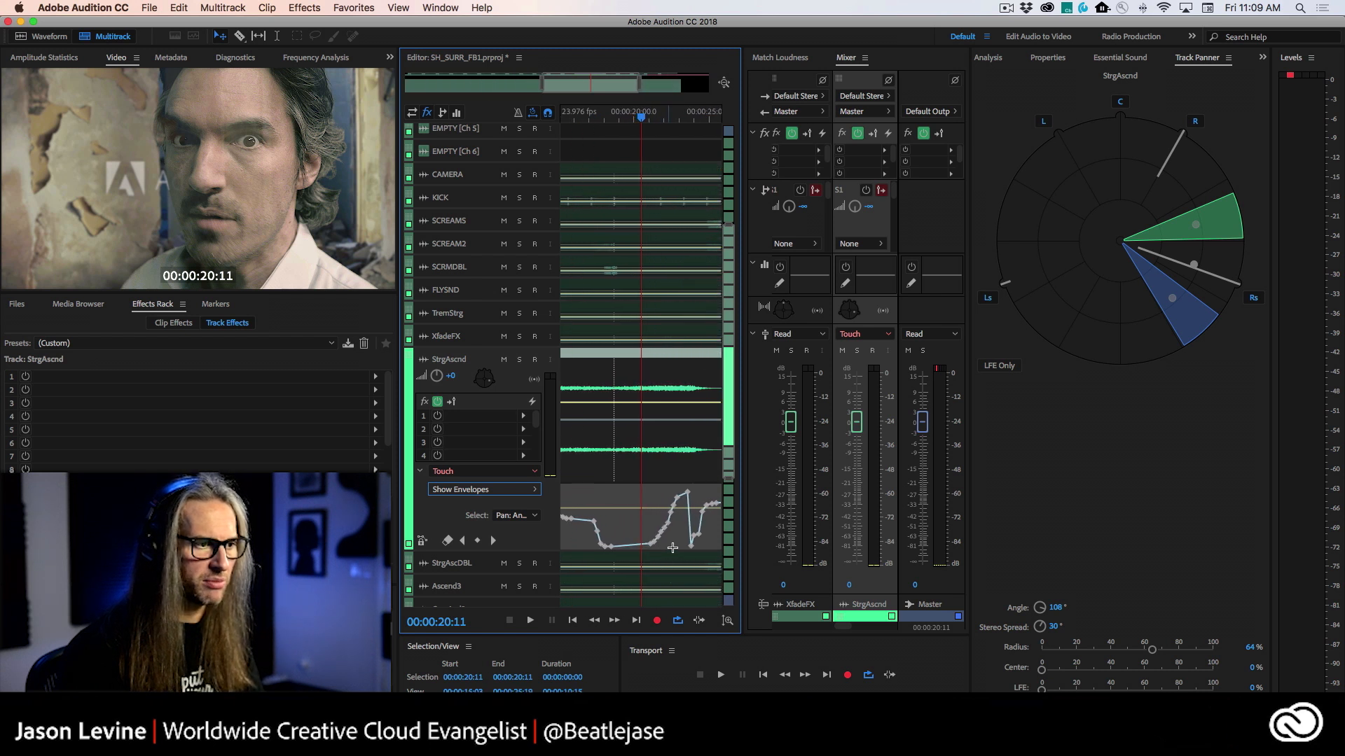
pyautogui.moveTo(690, 545); pyautogui.dragTo(688, 525)
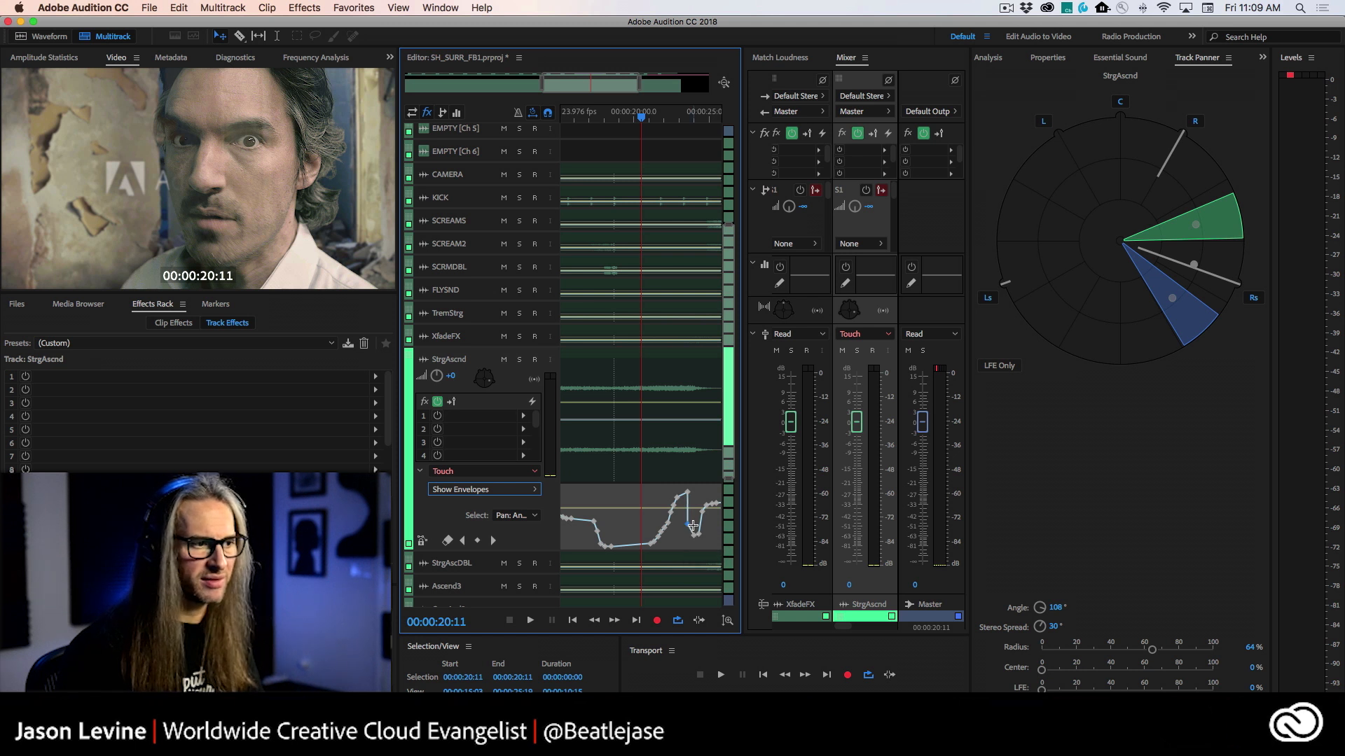
pyautogui.scroll(1, 691, 525)
pyautogui.scroll(-5, 692, 525)
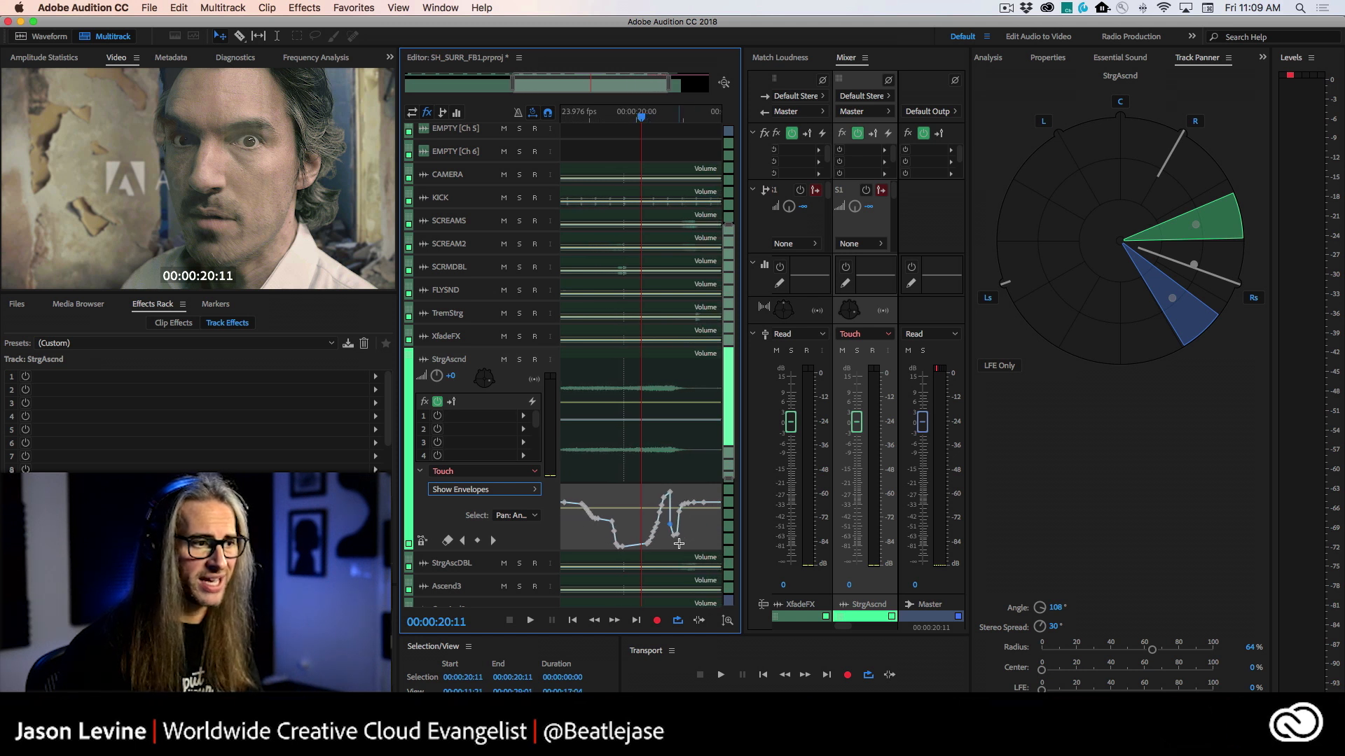
pyautogui.scroll(-2, 679, 543)
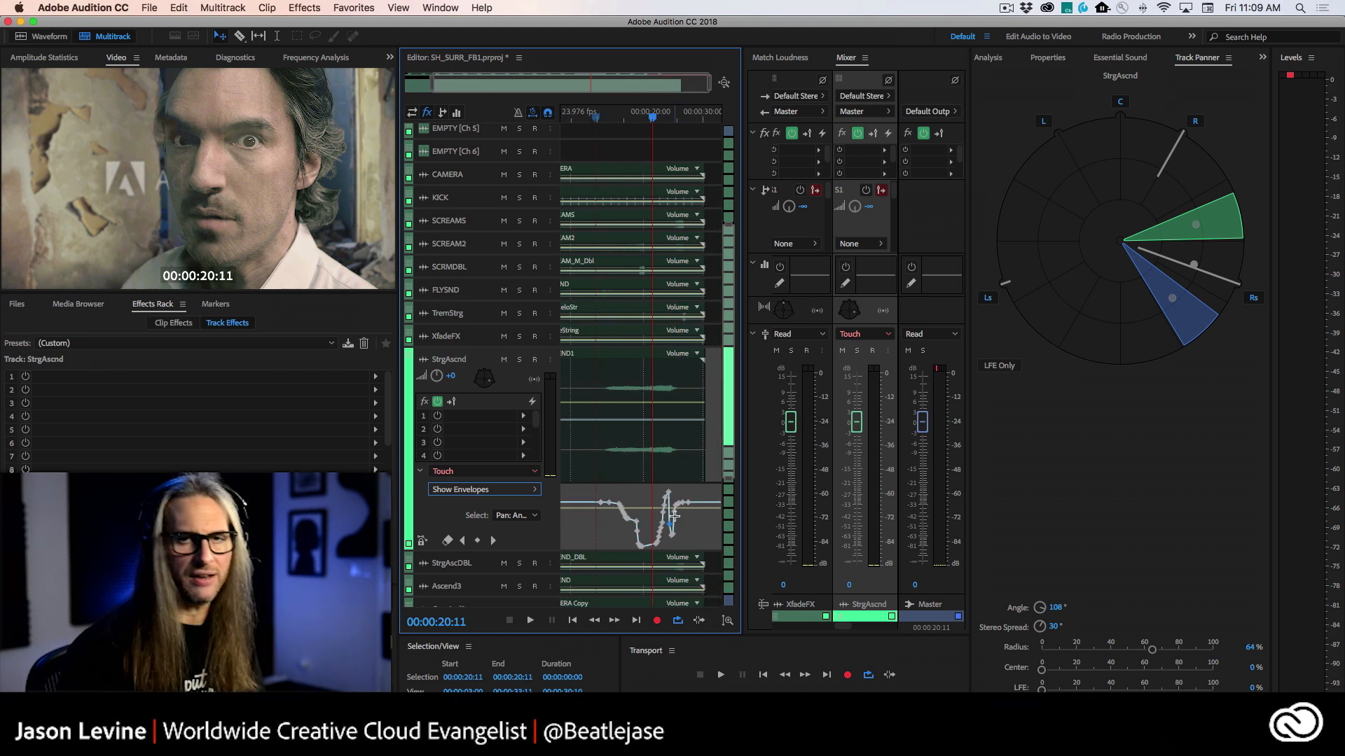
# Step: Show the Pan: Radius envelope in StrgAscnd's automation lane alongside the volume and angle envelopes
pyautogui.click(517, 516)
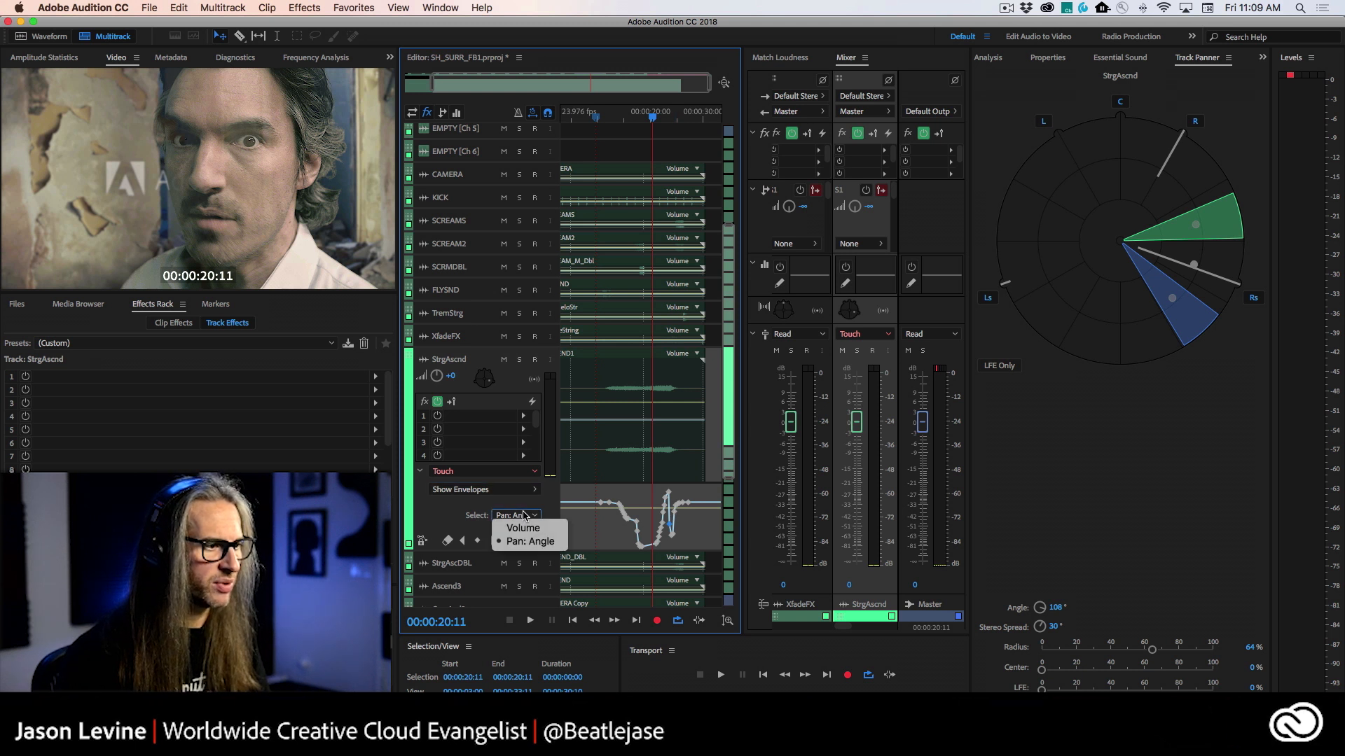
pyautogui.click(509, 495)
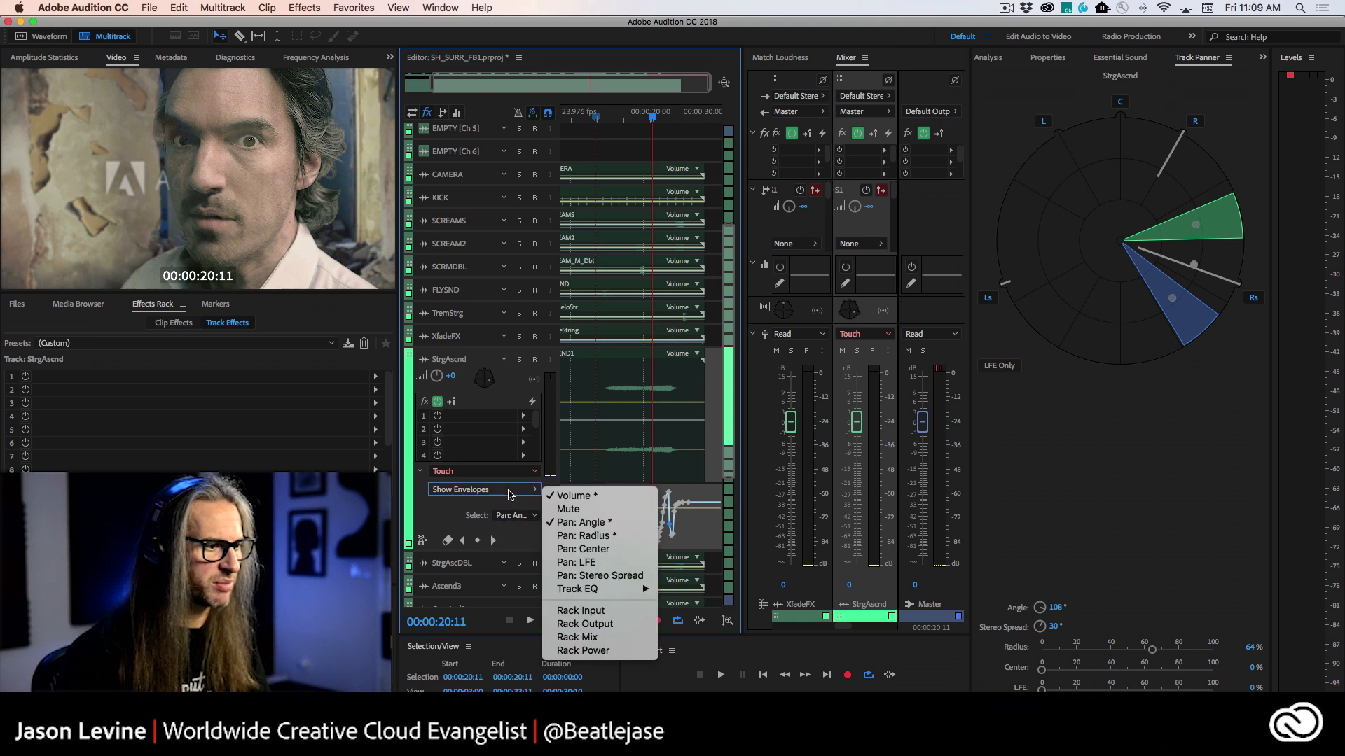
pyautogui.click(599, 541)
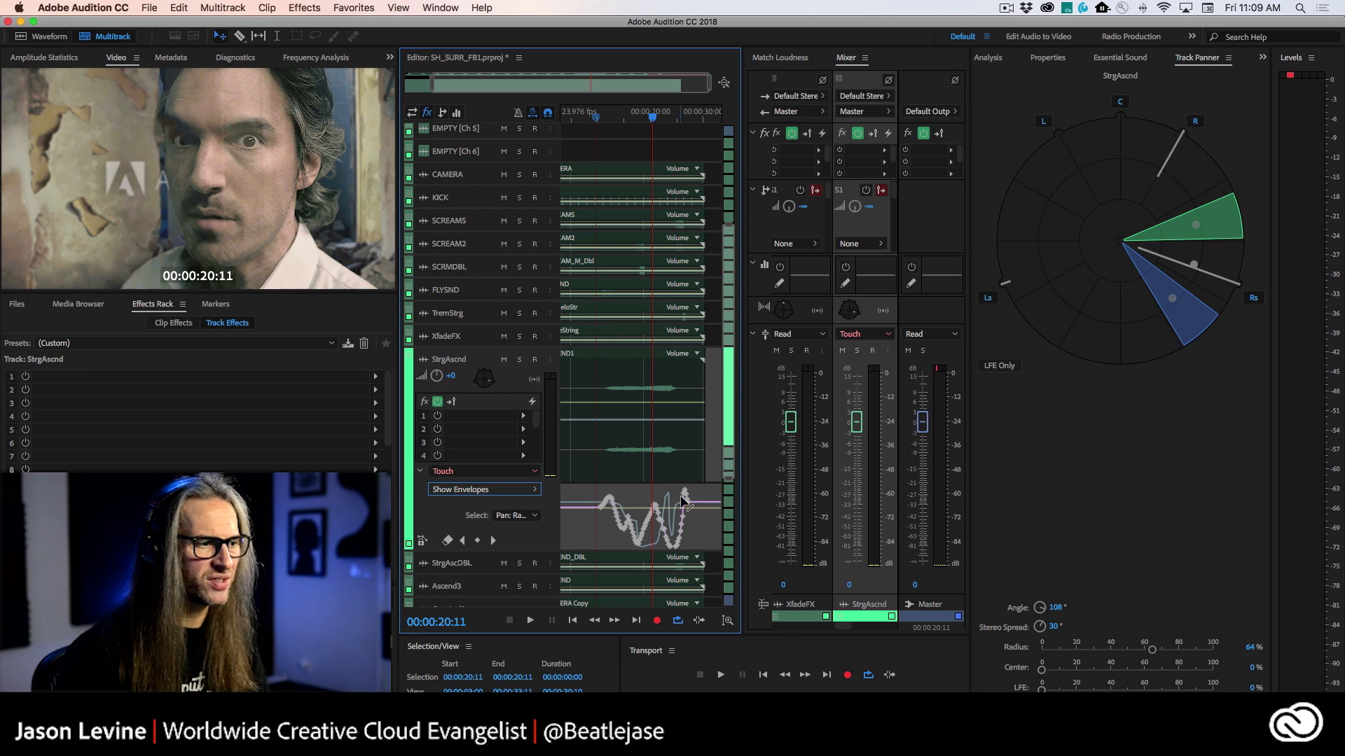
# Step: Check which interpolation and deletion options are available for a Pan: Radius keyframe on StrgAscnd
pyautogui.click(598, 529)
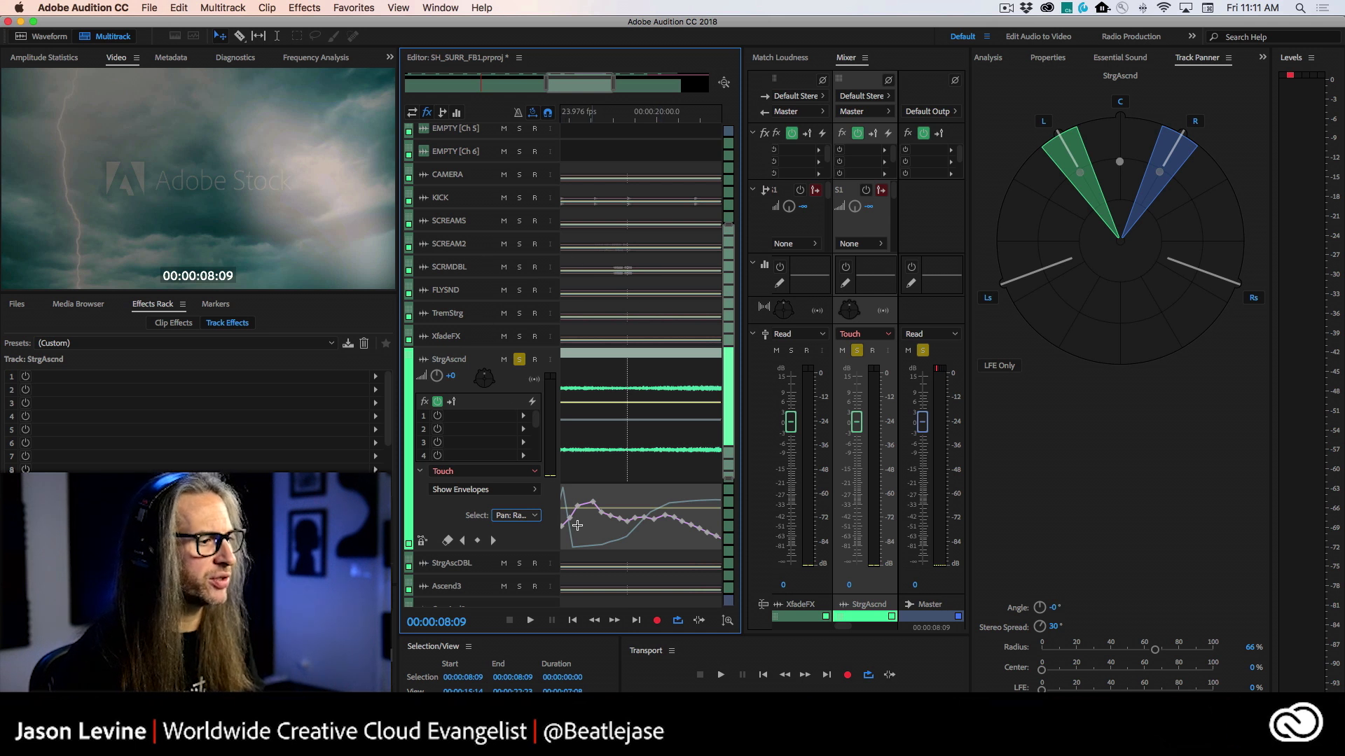
pyautogui.rightClick(620, 521)
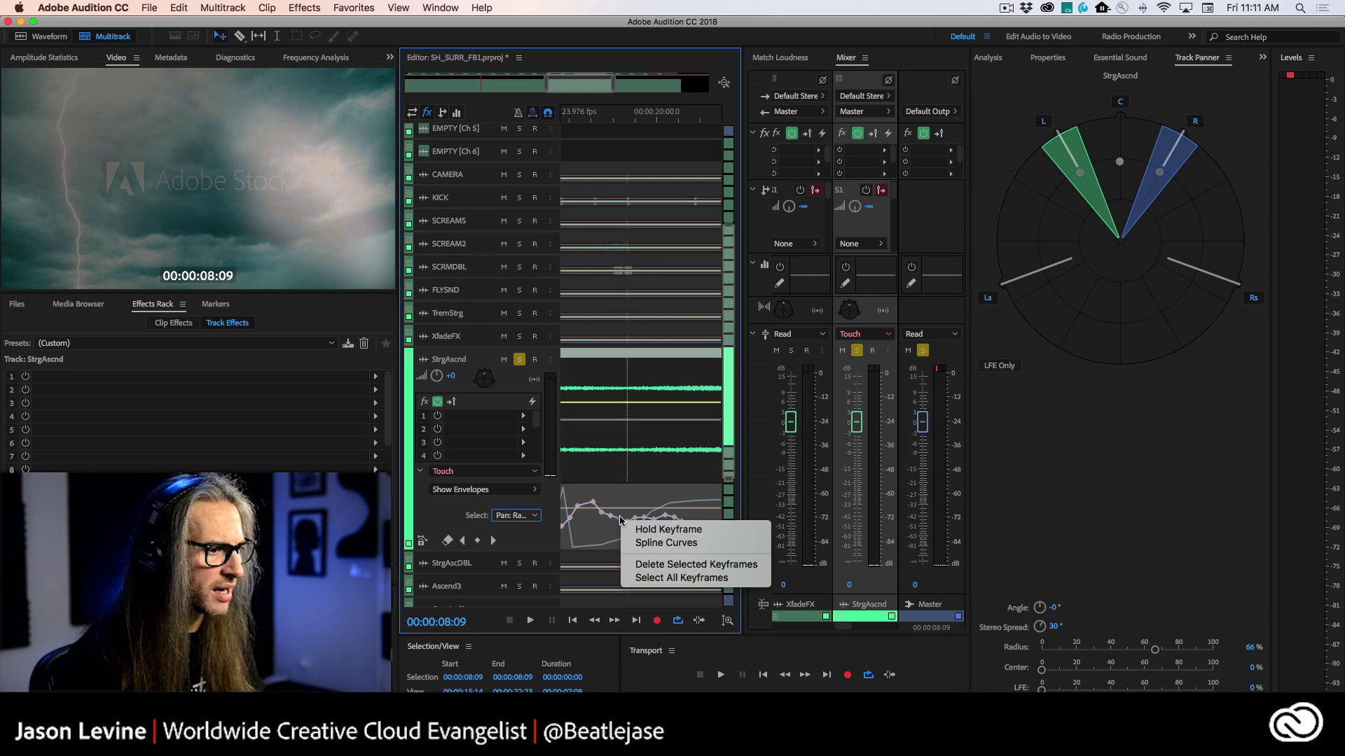
pyautogui.click(597, 536)
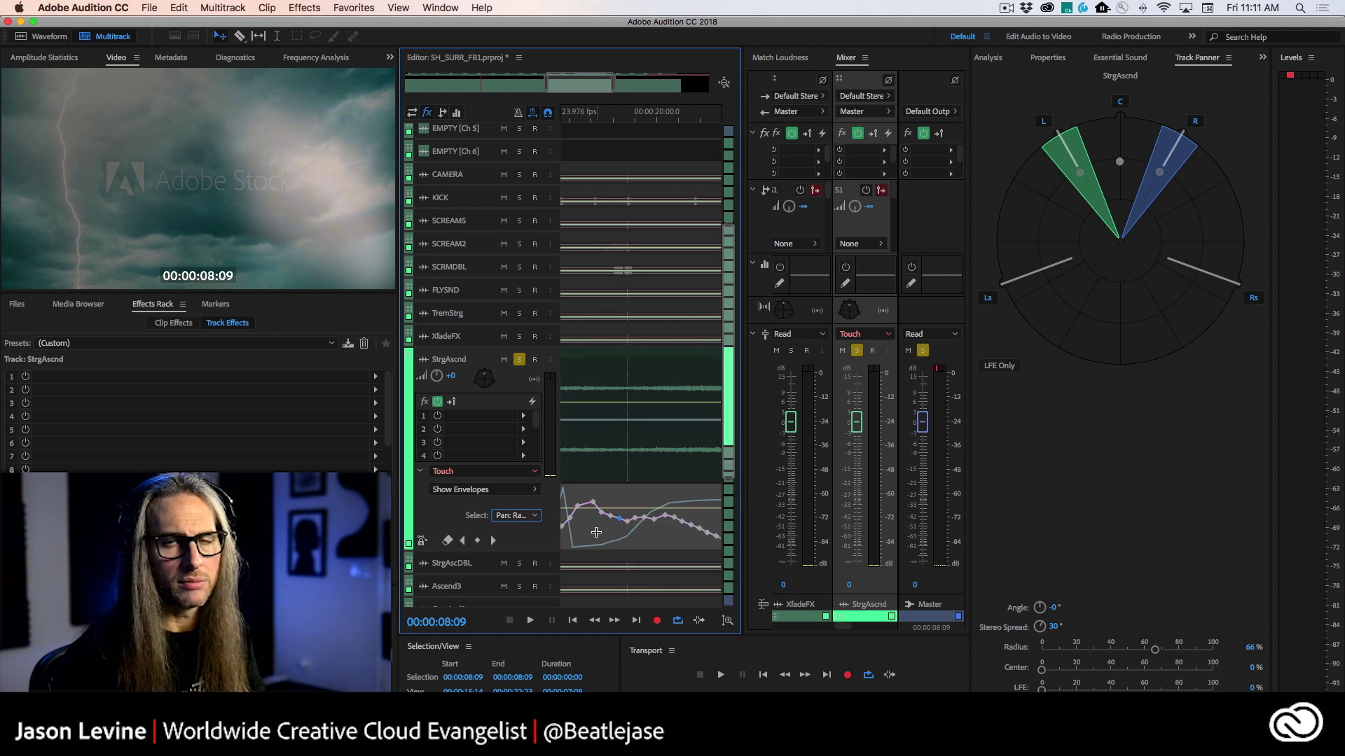
# Step: Review the export options available for the multitrack session
pyautogui.click(145, 7)
pyautogui.moveTo(178, 261)
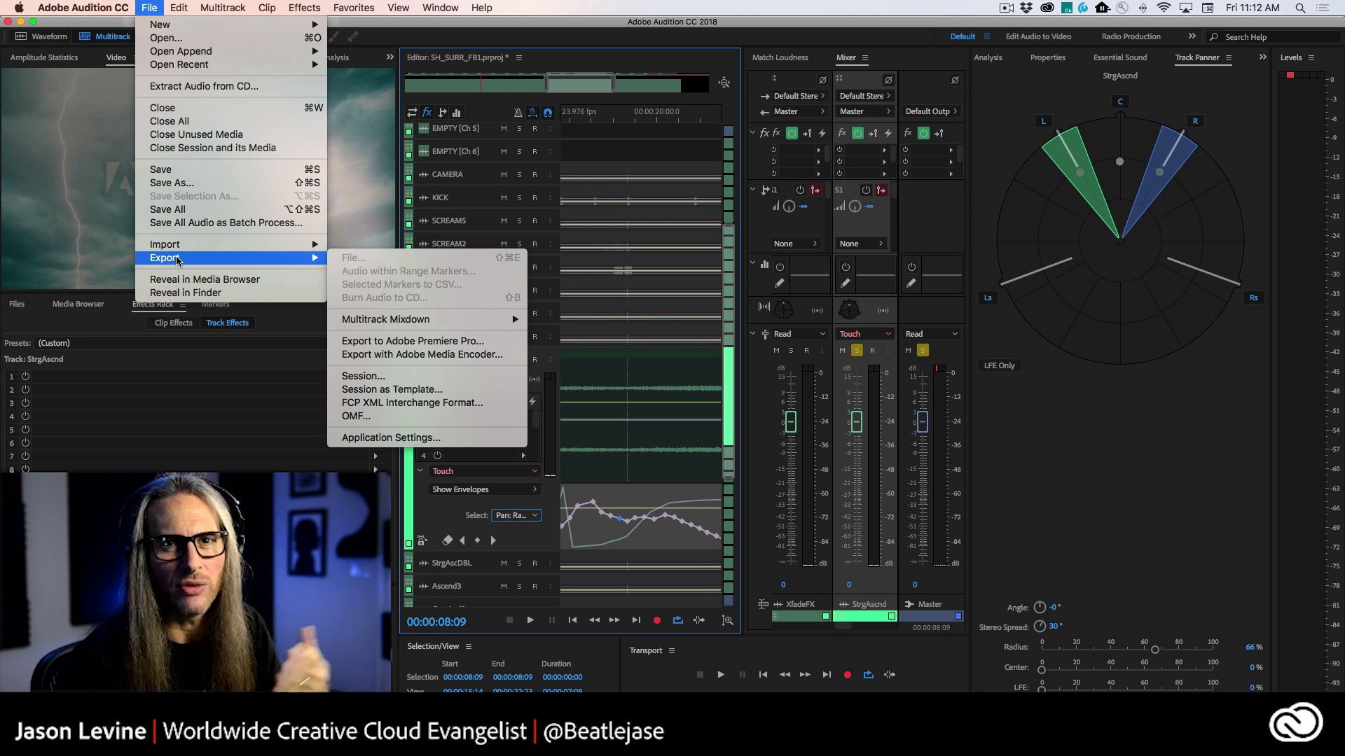
pyautogui.click(144, 7)
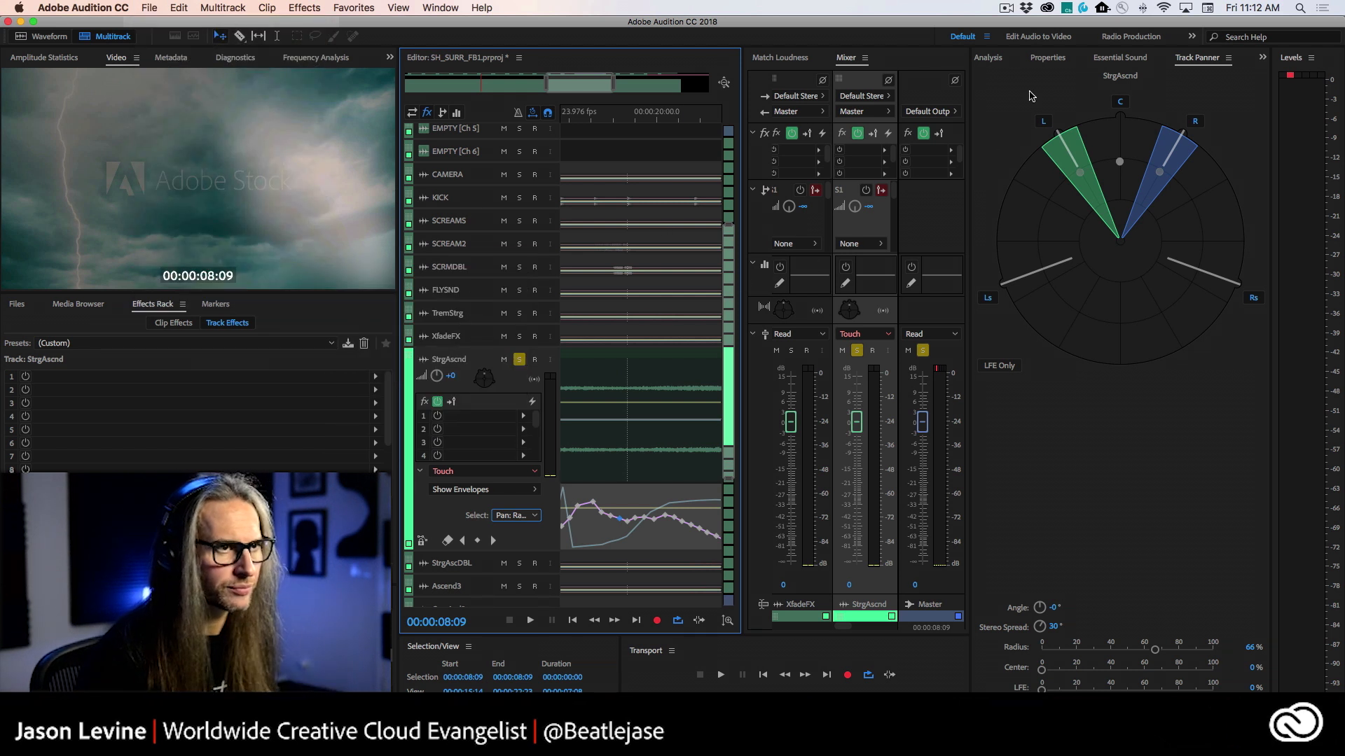
# Step: Narrow the Track Panner, group the Mixer with the Editor, and add a Multiband Compressor to the Master track's first effect slot
pyautogui.moveTo(971, 117); pyautogui.dragTo(1164, 132)
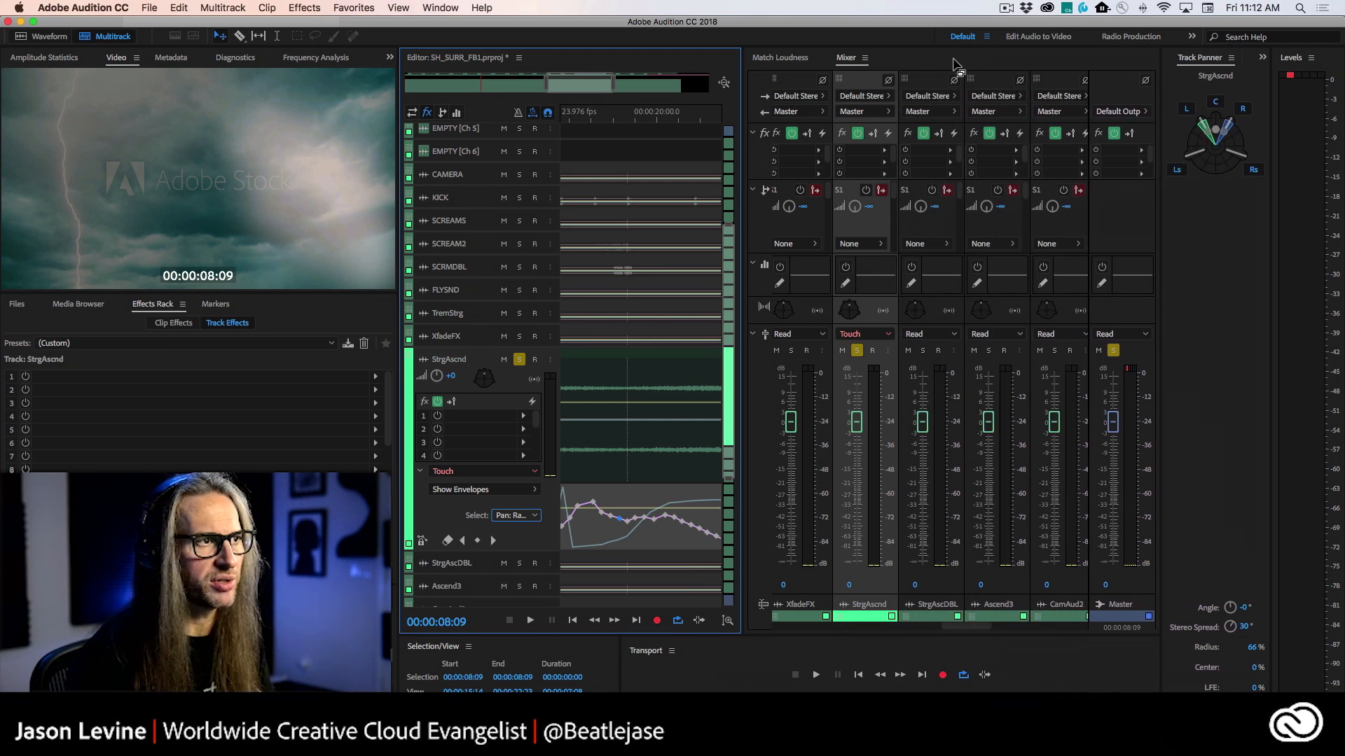
pyautogui.moveTo(846, 57); pyautogui.dragTo(573, 277)
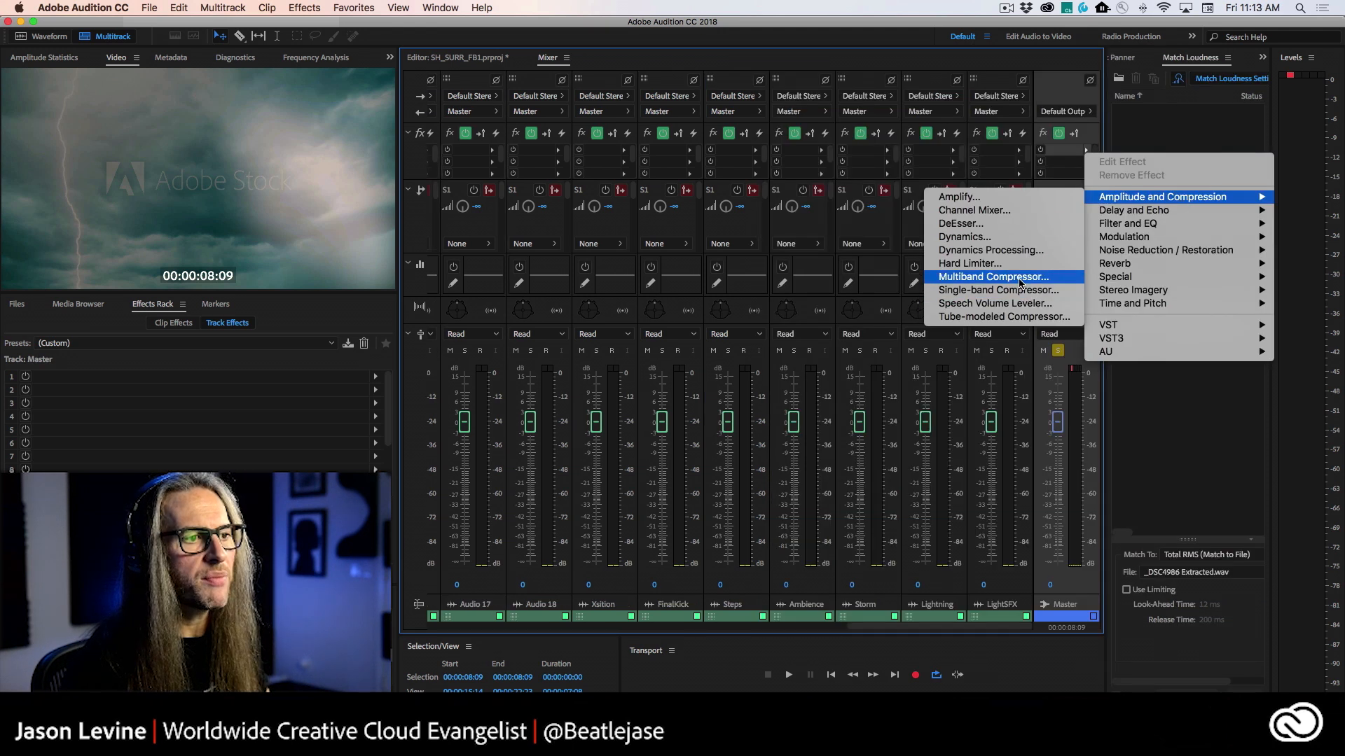
pyautogui.click(1020, 282)
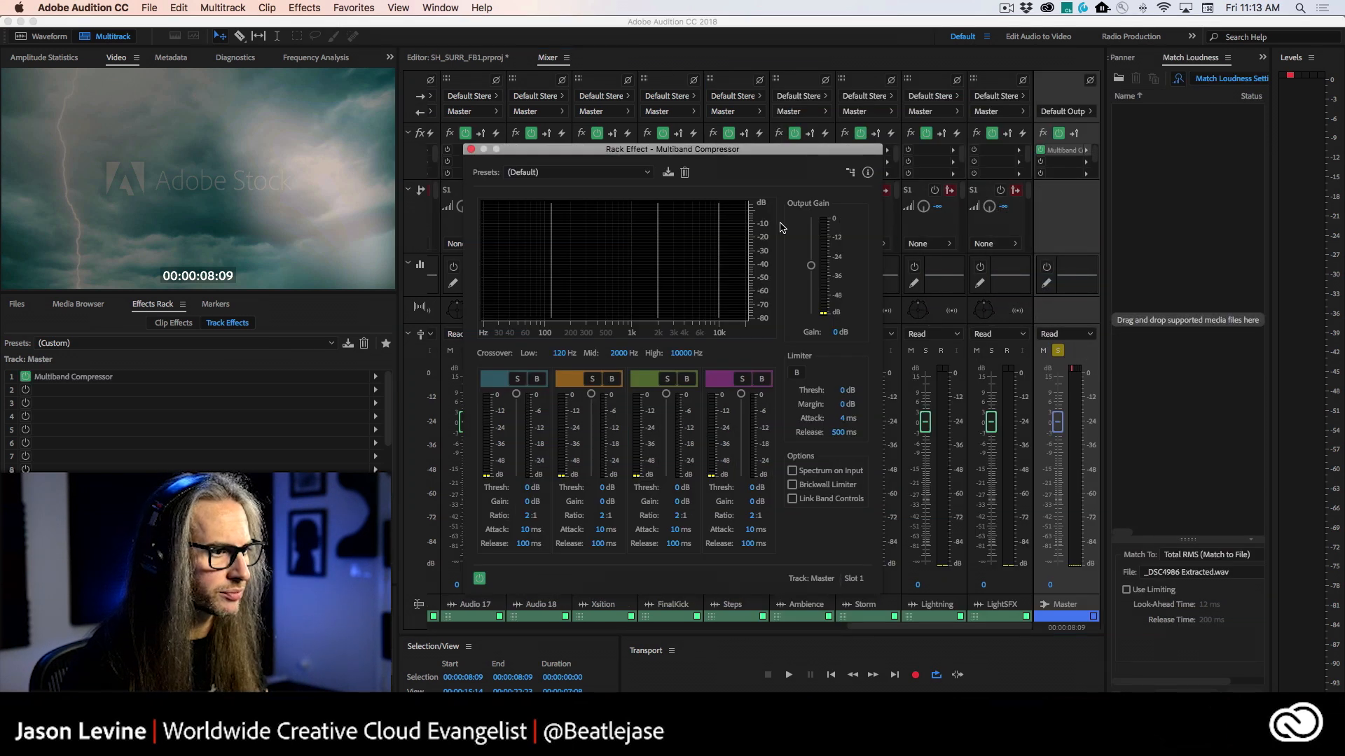
# Step: Bypass all four frequency bands of the Master track's Multiband Compressor
pyautogui.click(536, 379)
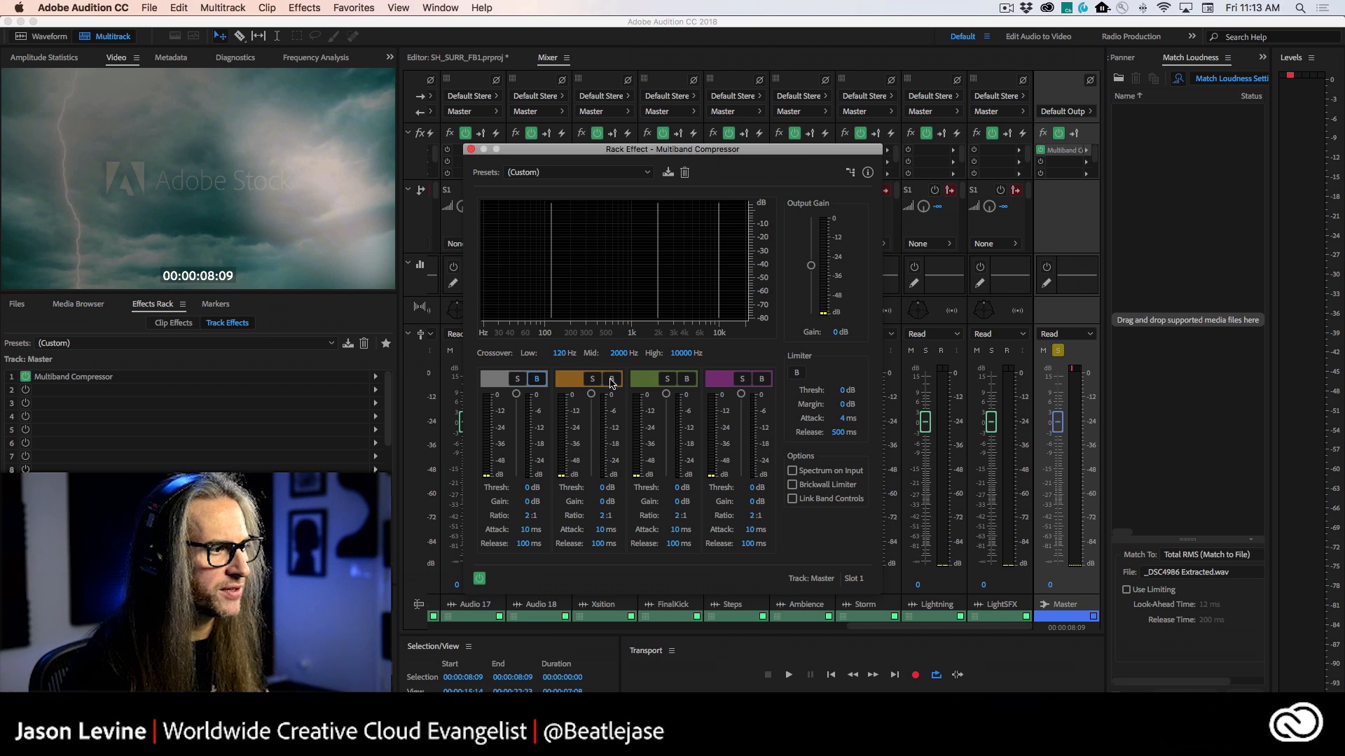
pyautogui.click(613, 379)
pyautogui.click(687, 379)
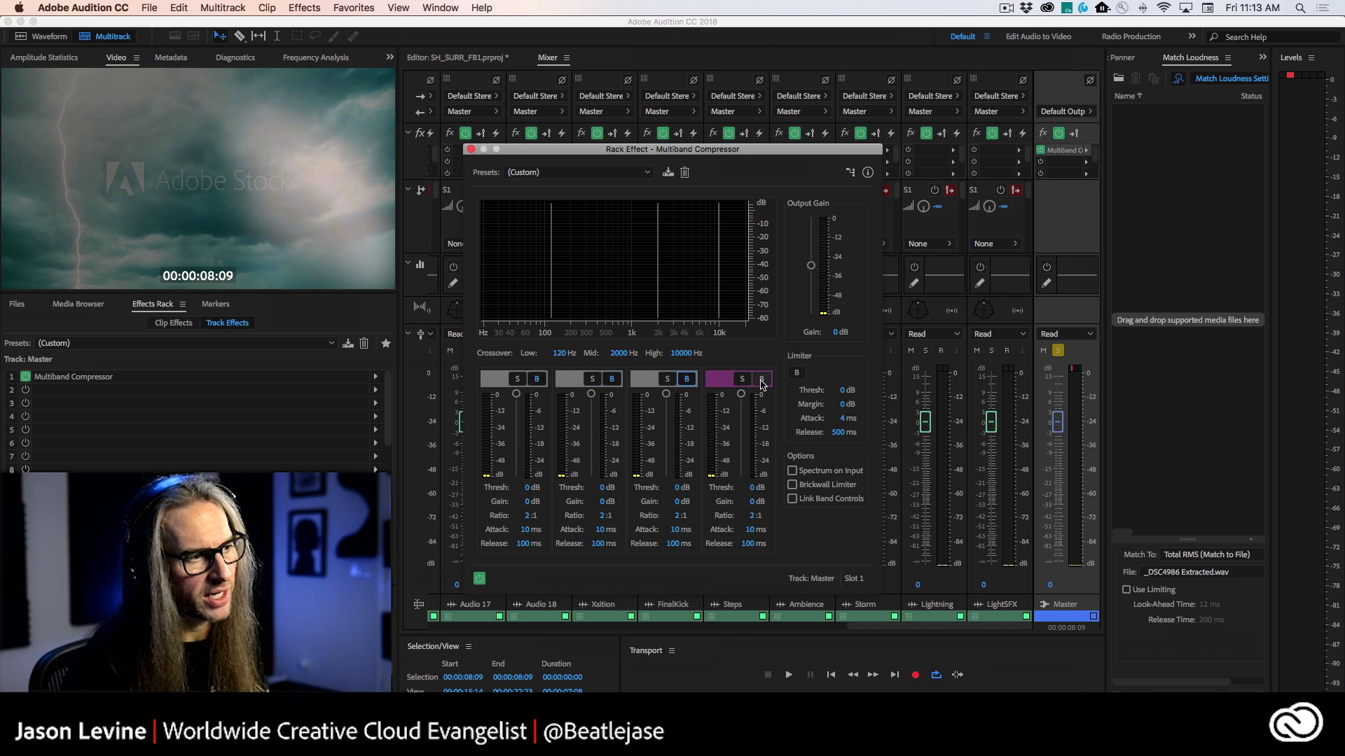
pyautogui.click(761, 379)
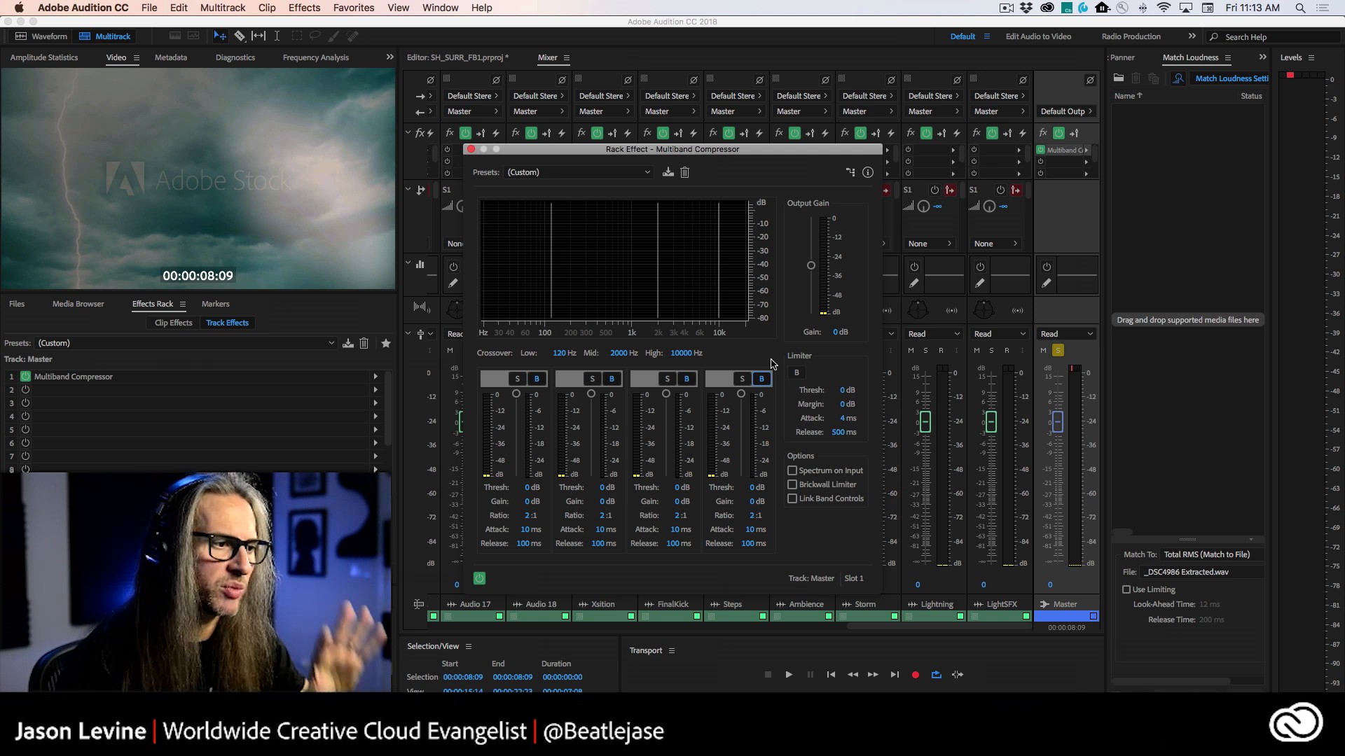
# Step: Load the Multiband Compressor's Broadcast preset and set its limiter to a -4.1 dB threshold and -1.1 dB margin
pyautogui.click(617, 175)
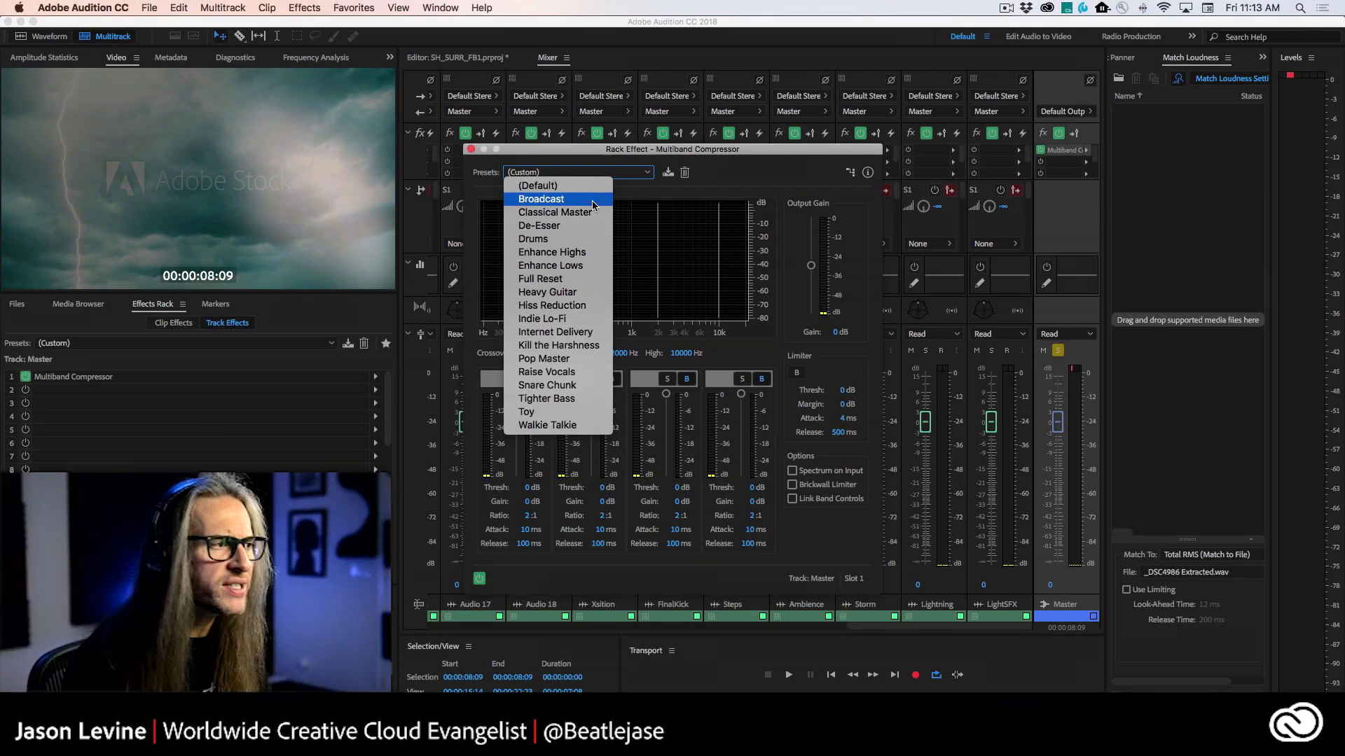
pyautogui.click(591, 201)
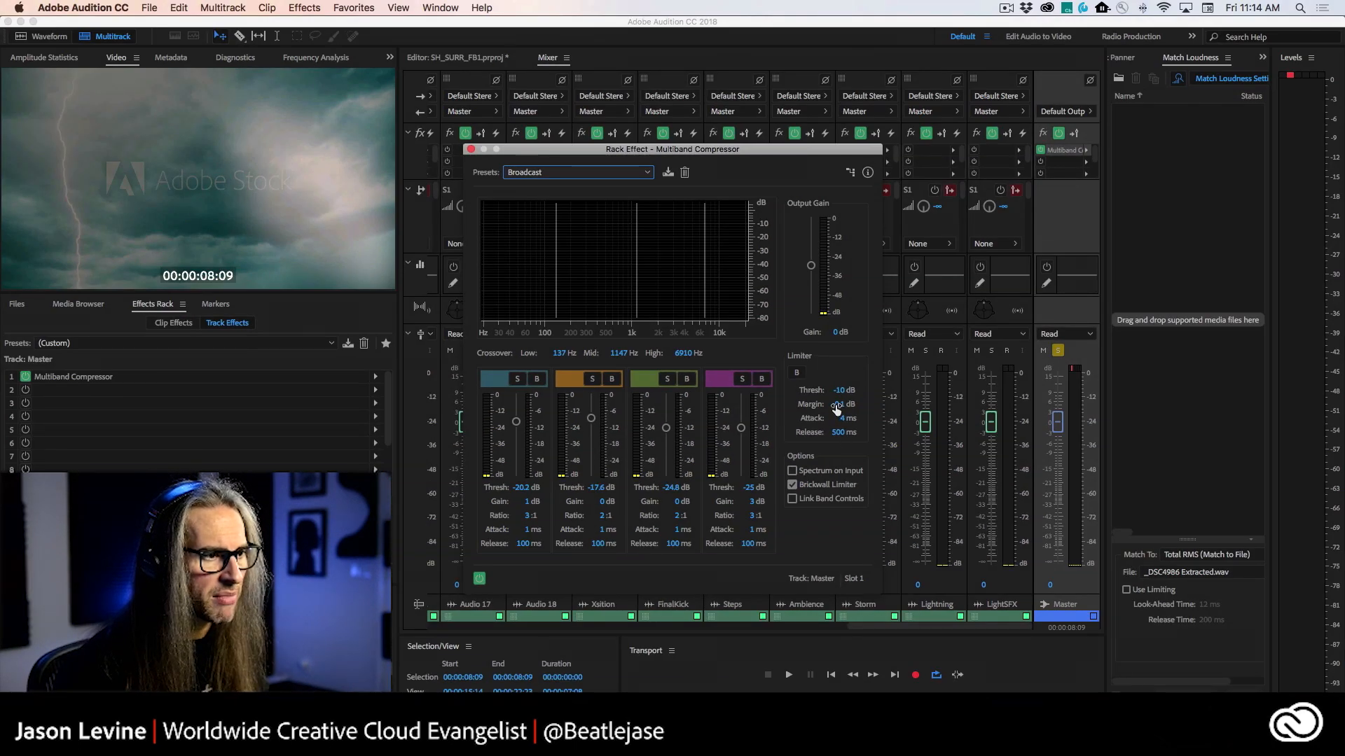
pyautogui.moveTo(837, 409); pyautogui.dragTo(822, 405)
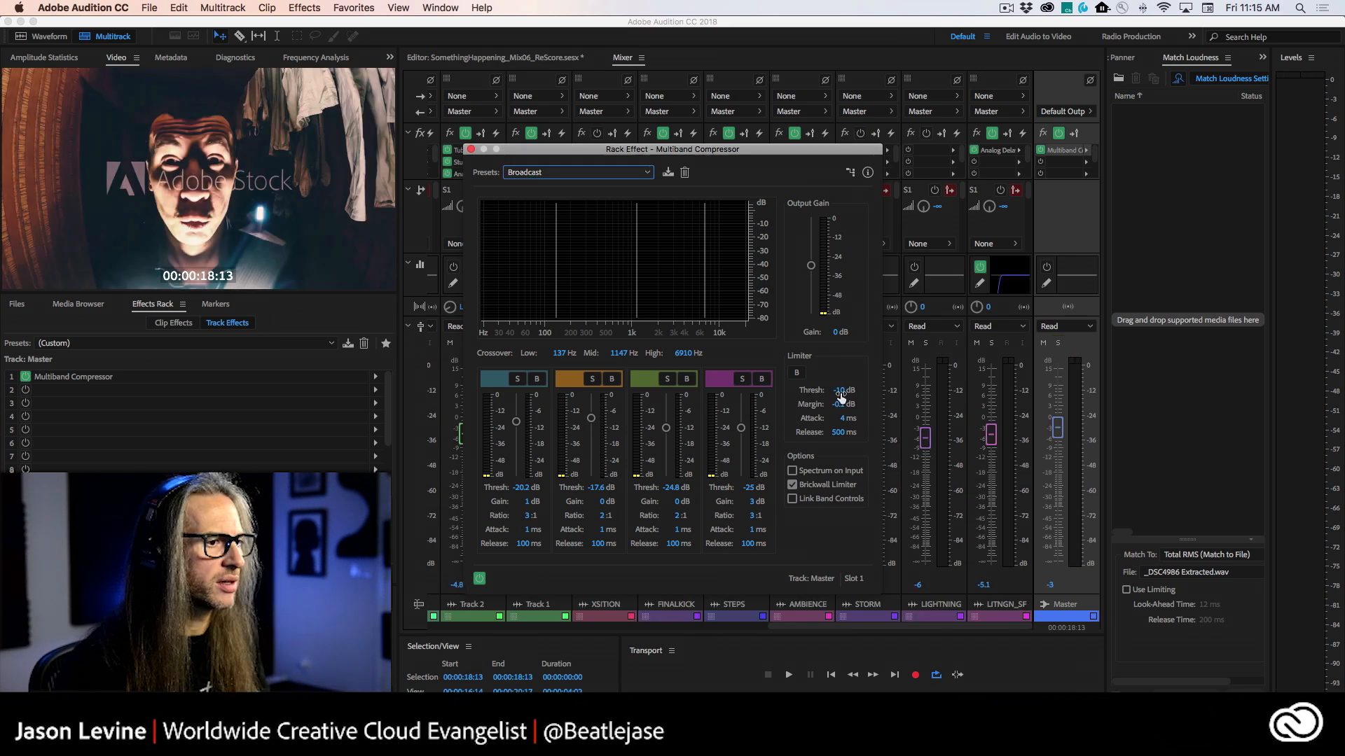
pyautogui.moveTo(842, 391)
pyautogui.mouseDown()
pyautogui.moveTo(873, 392)
pyautogui.moveTo(828, 405)
pyautogui.mouseUp()
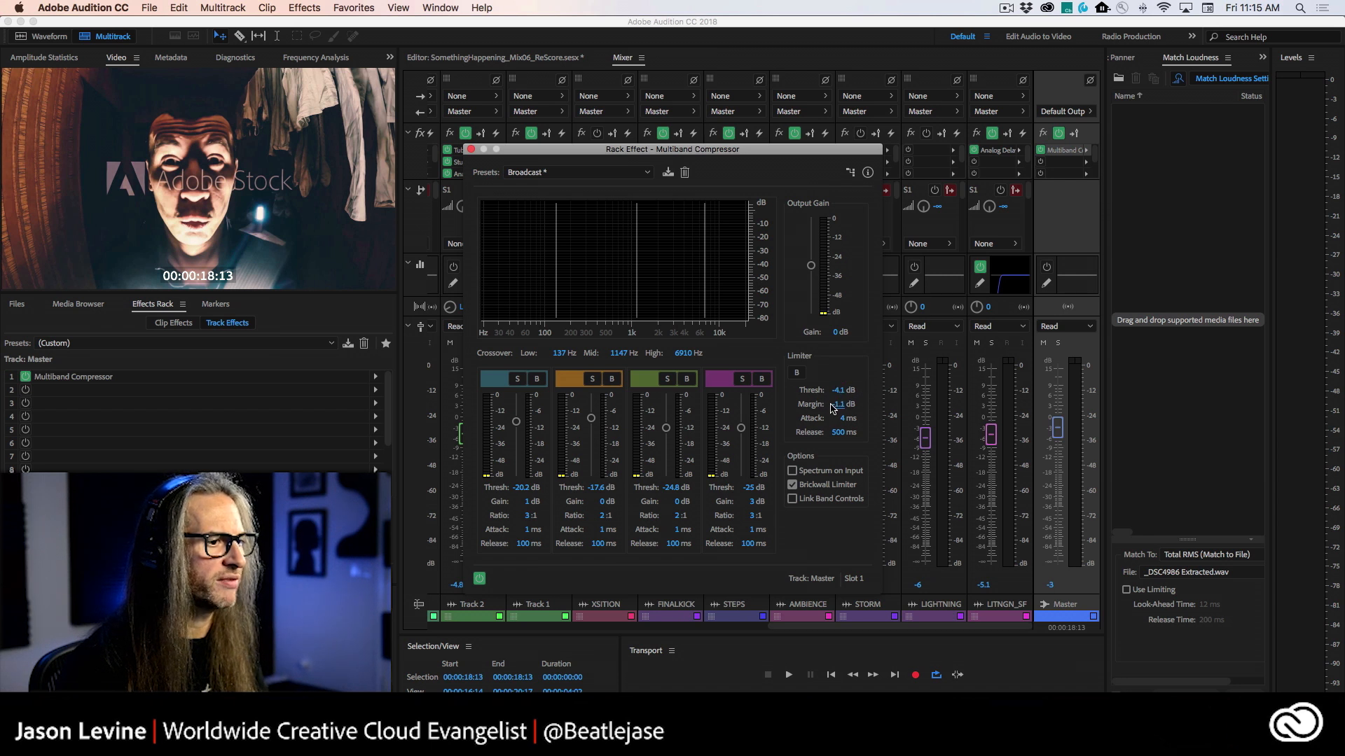
# Step: Play back the mix through the Multiband Compressor, stop at 00:00:31:13, and close the effect window
pyautogui.press('space')
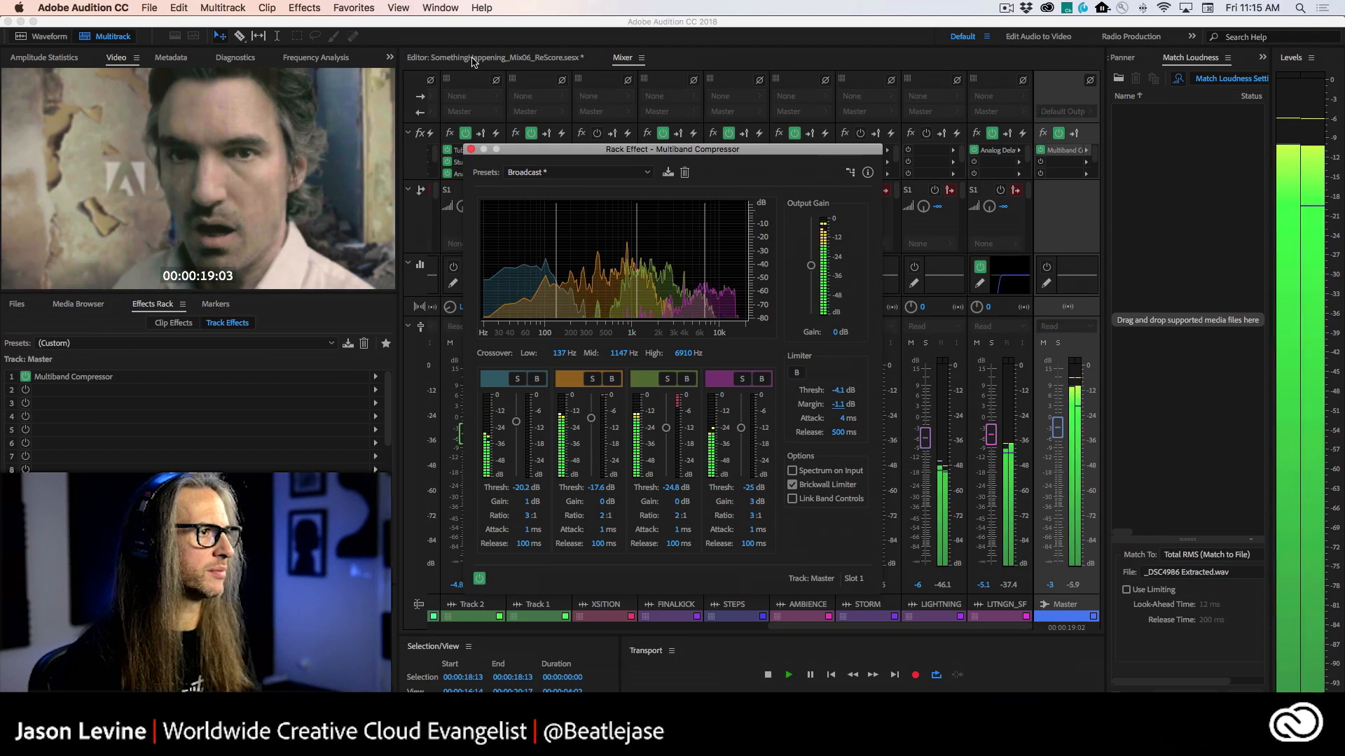
pyautogui.click(490, 57)
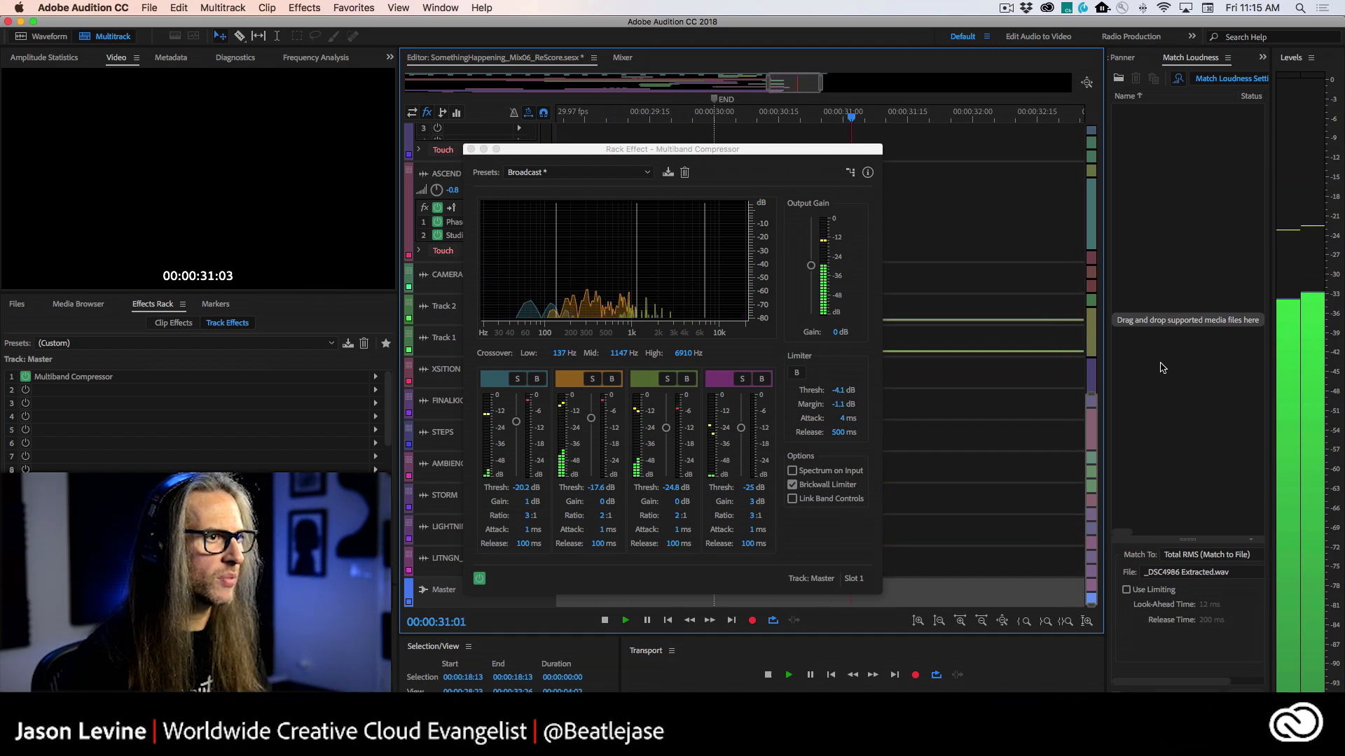
pyautogui.press('space')
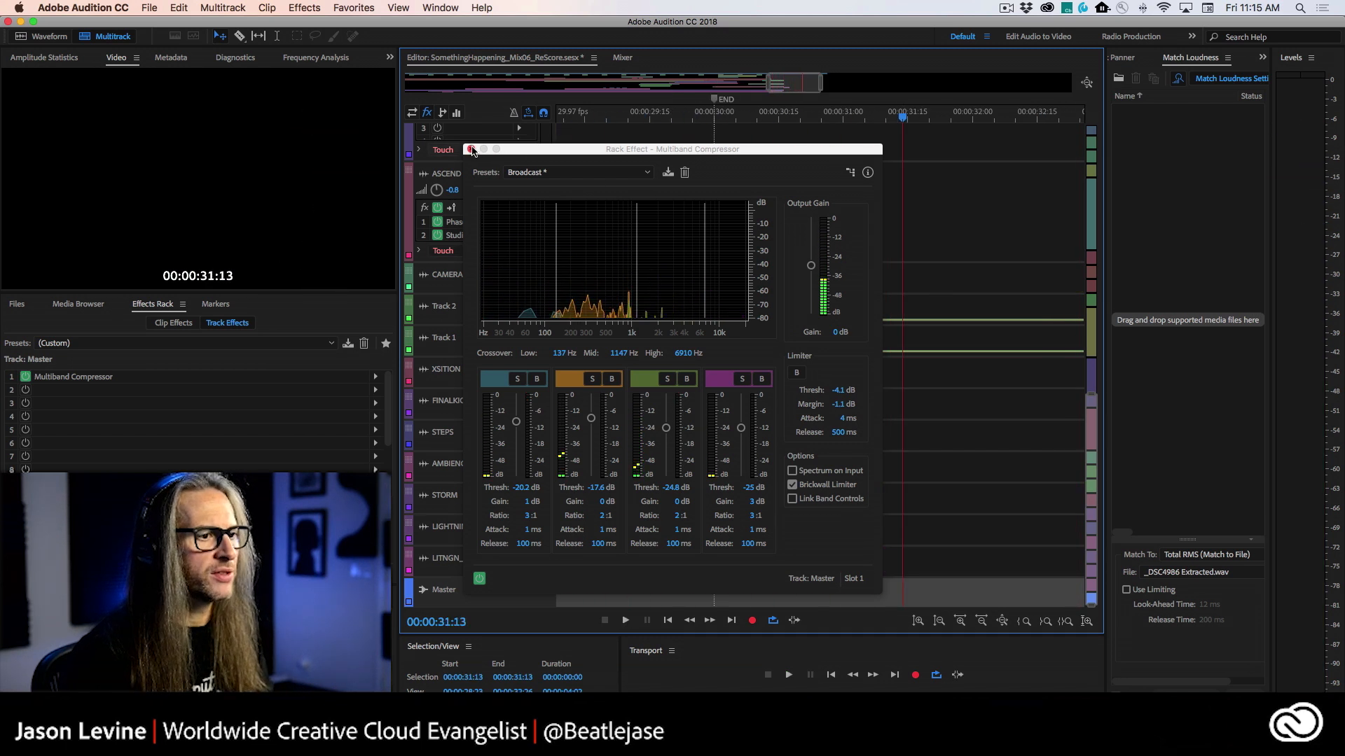
pyautogui.click(471, 149)
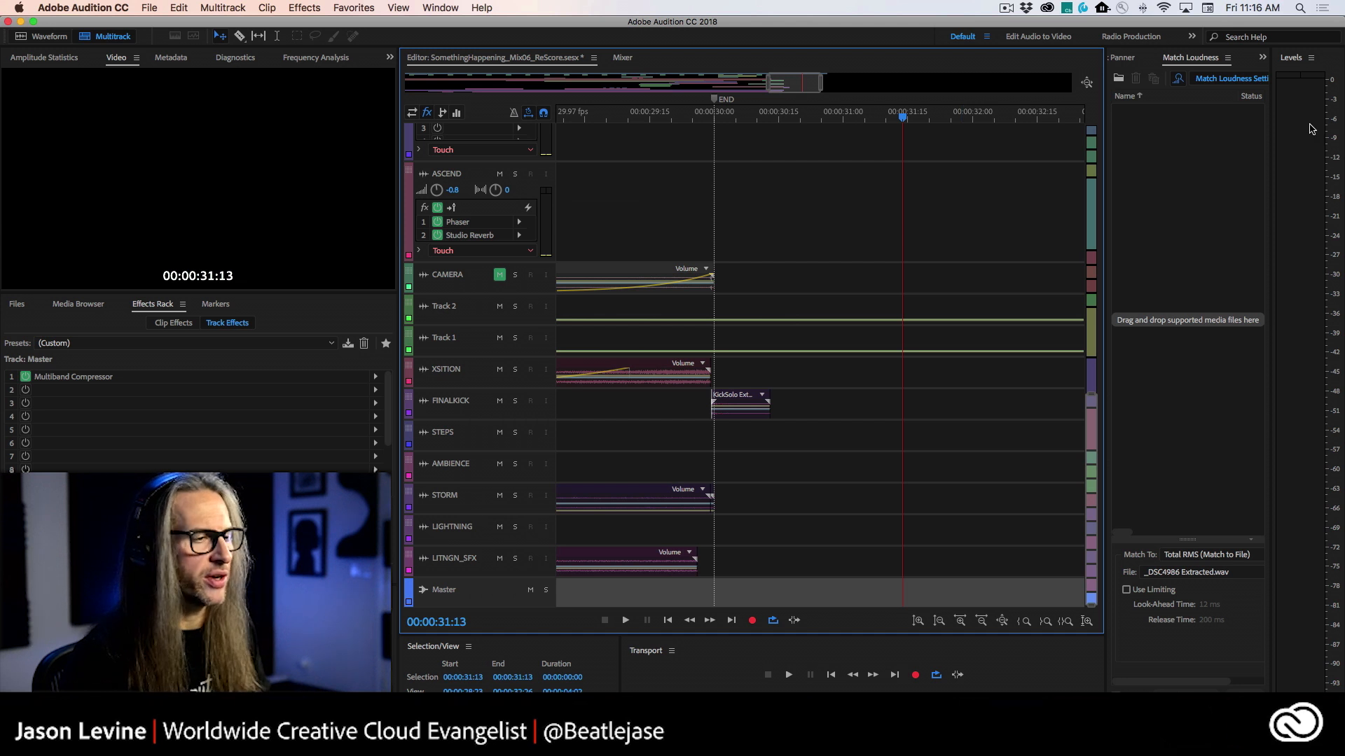
# Step: Add the Loudness Radar effect to the Master track's second effect slot
pyautogui.click(621, 58)
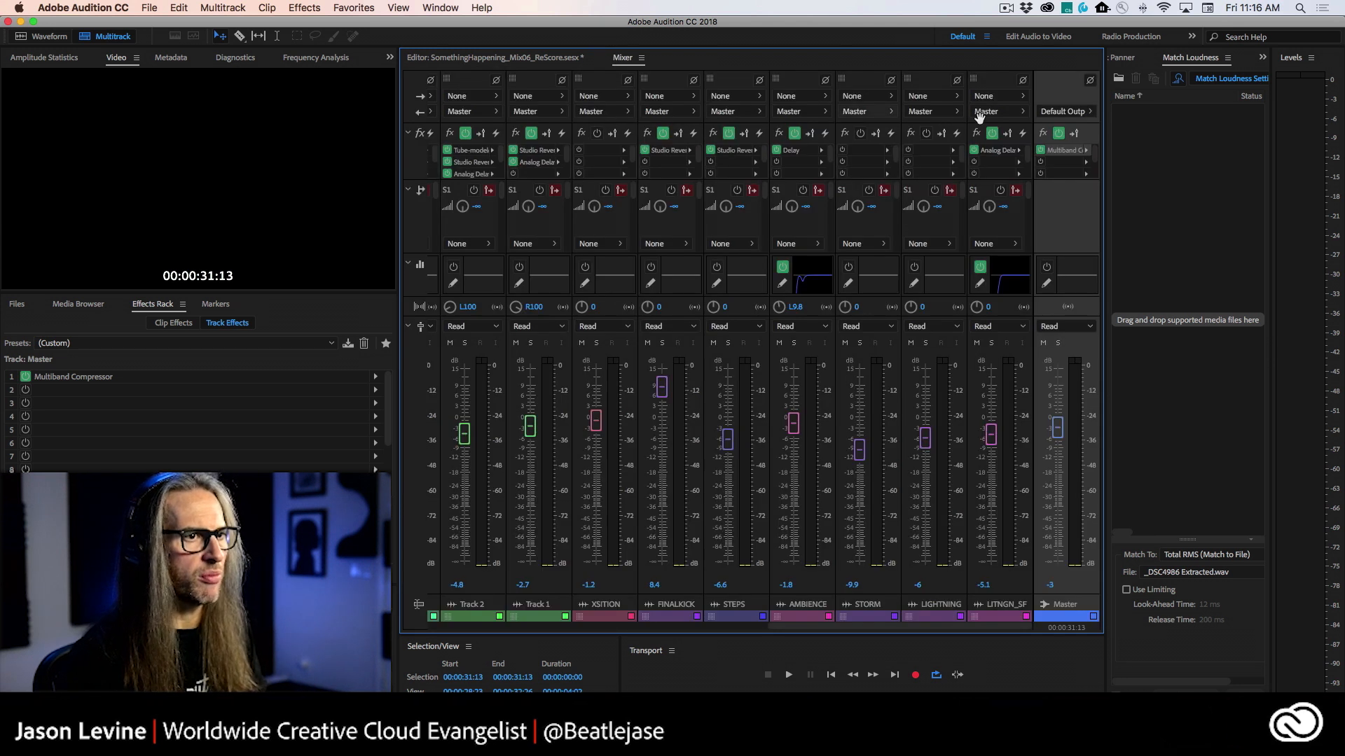
pyautogui.click(1087, 162)
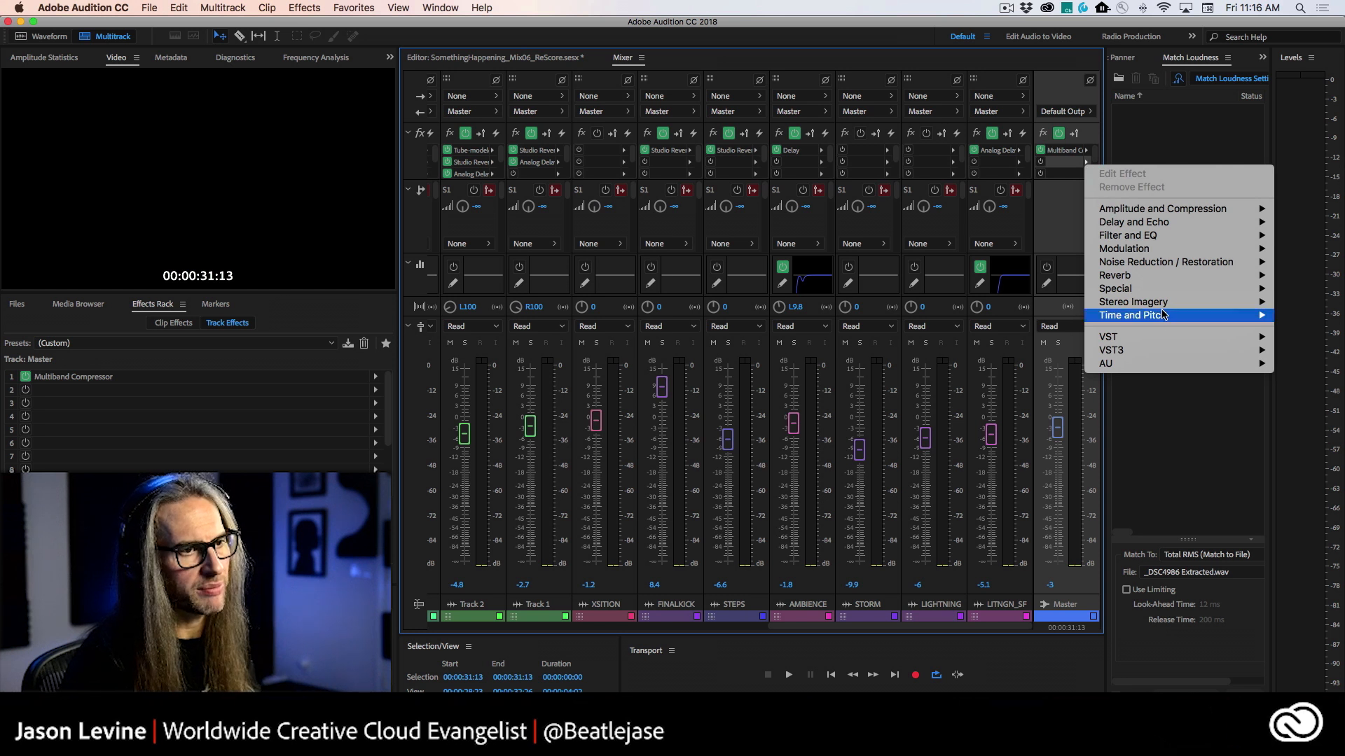
pyautogui.moveTo(1159, 305)
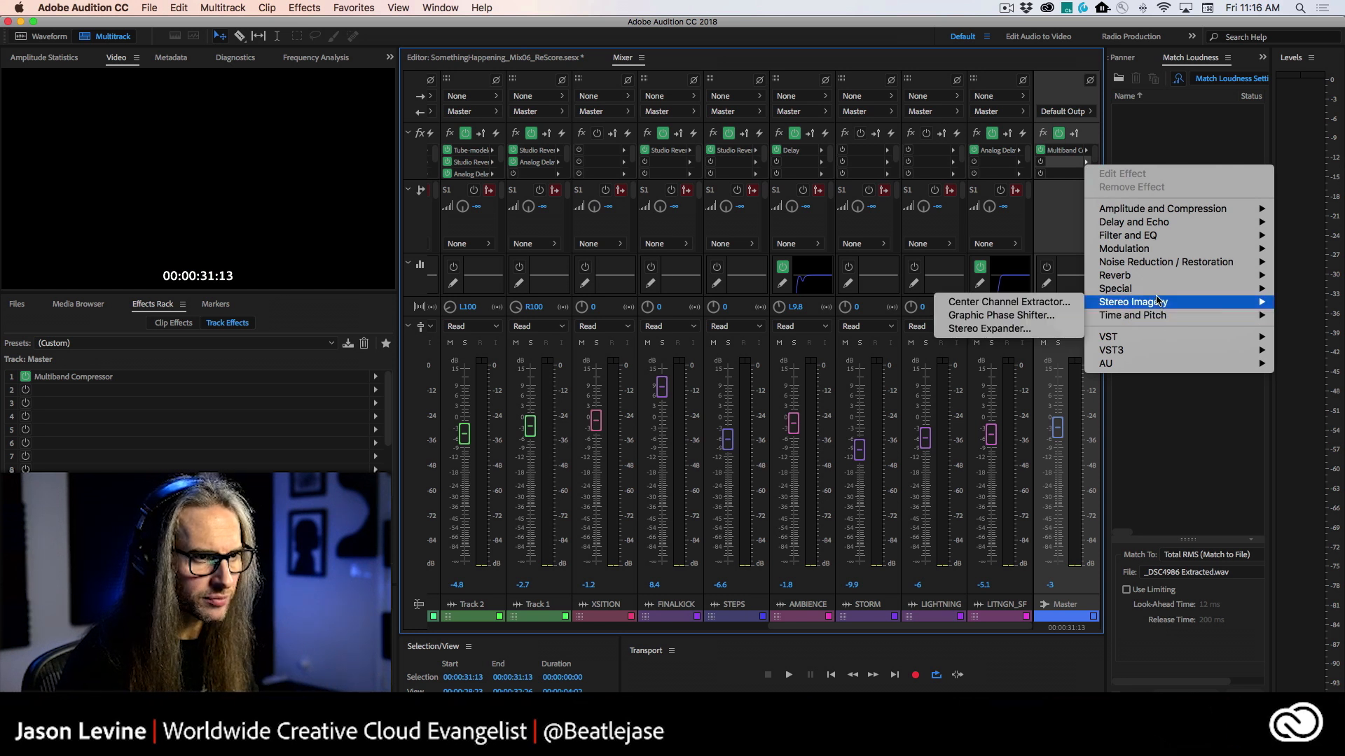
pyautogui.click(1029, 329)
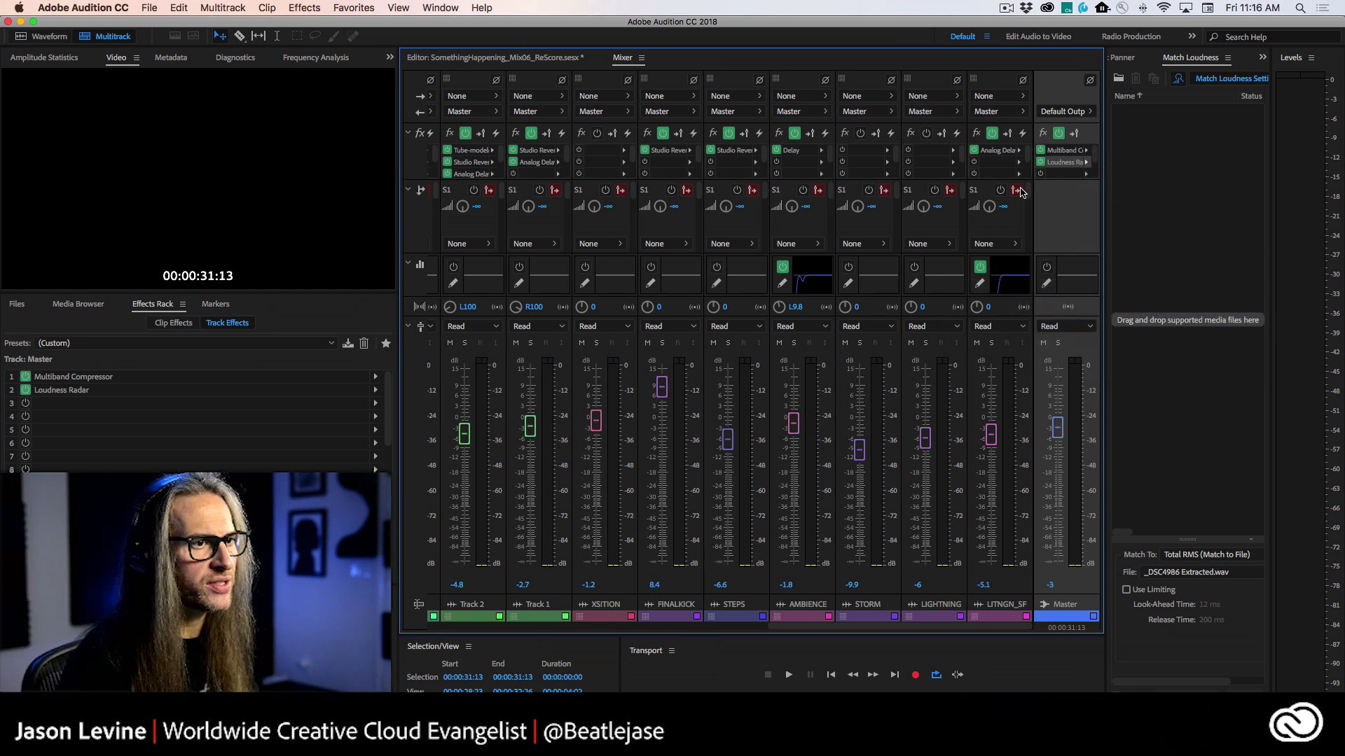
pyautogui.moveTo(634, 167); pyautogui.dragTo(680, 50)
# Step: Show the Loudness Radar's settings and apply the EBU R128 LUFS preset
pyautogui.click(698, 72)
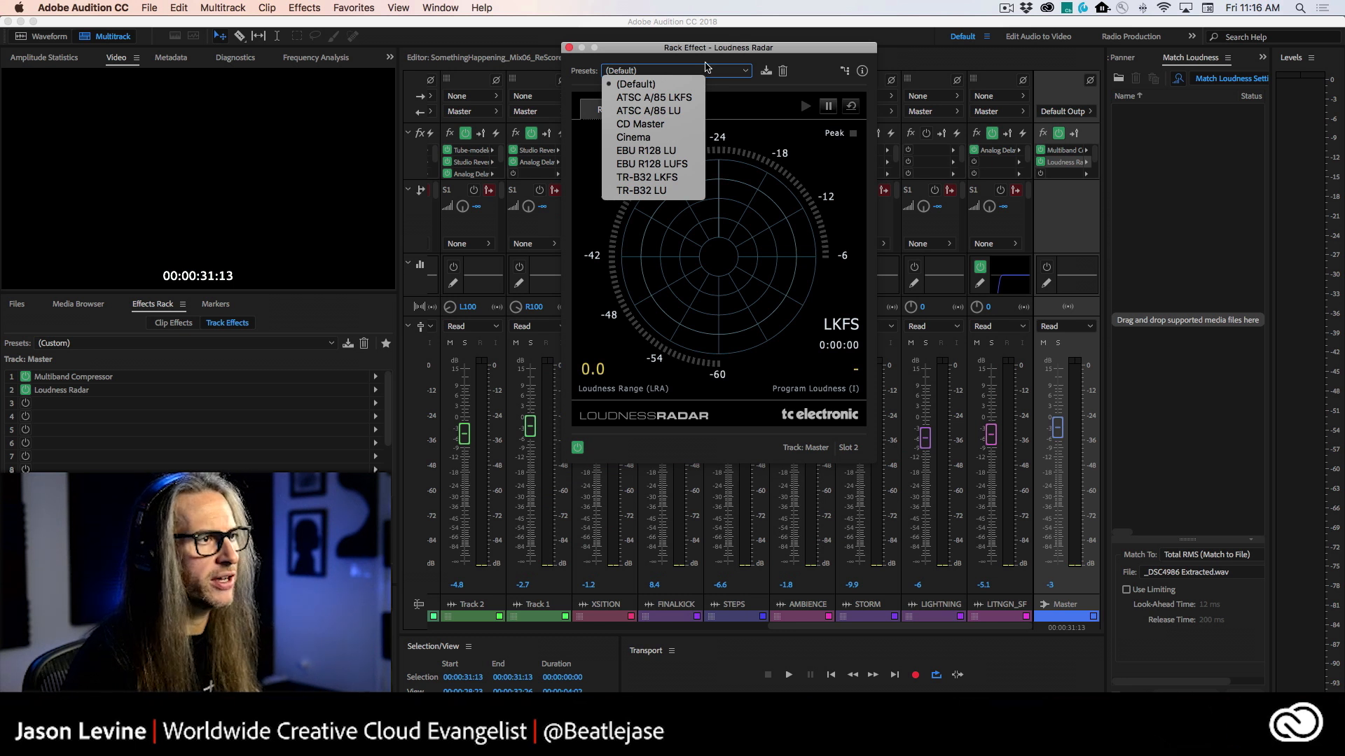
pyautogui.click(709, 59)
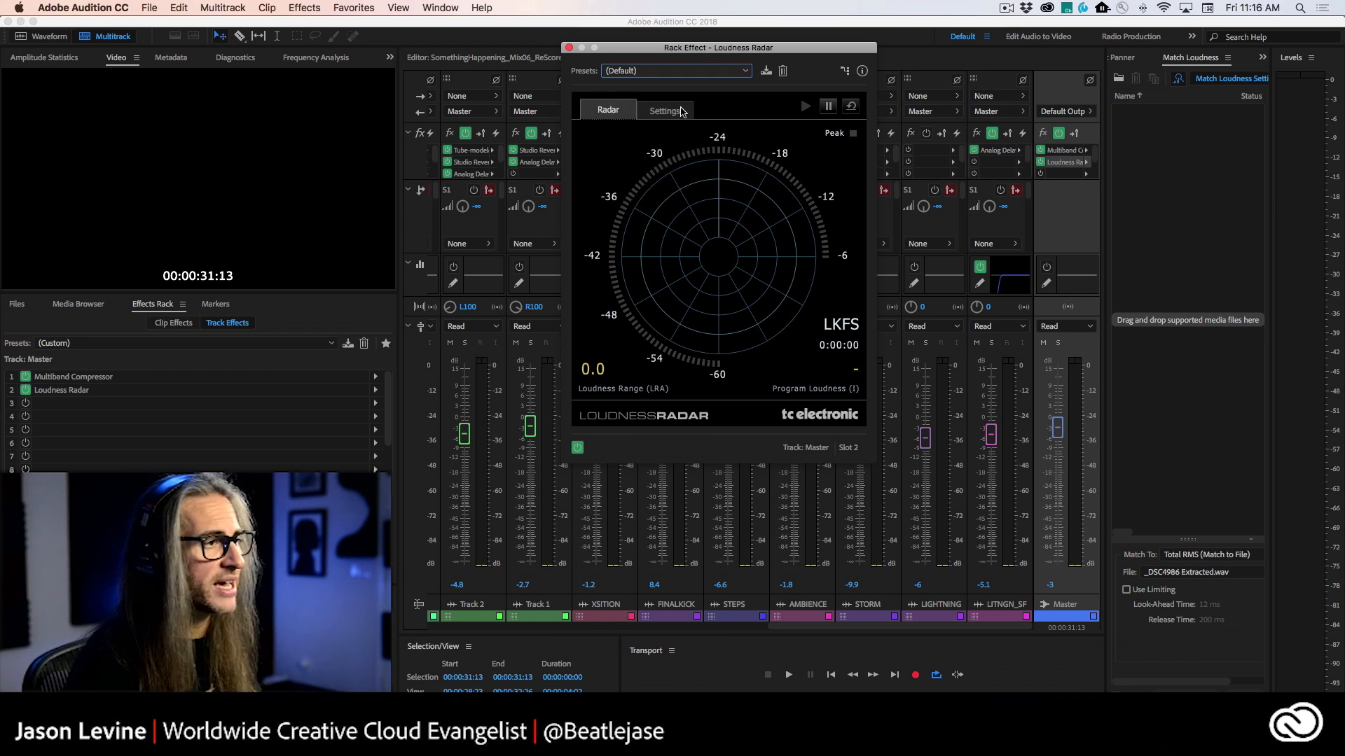
pyautogui.click(686, 74)
pyautogui.click(683, 78)
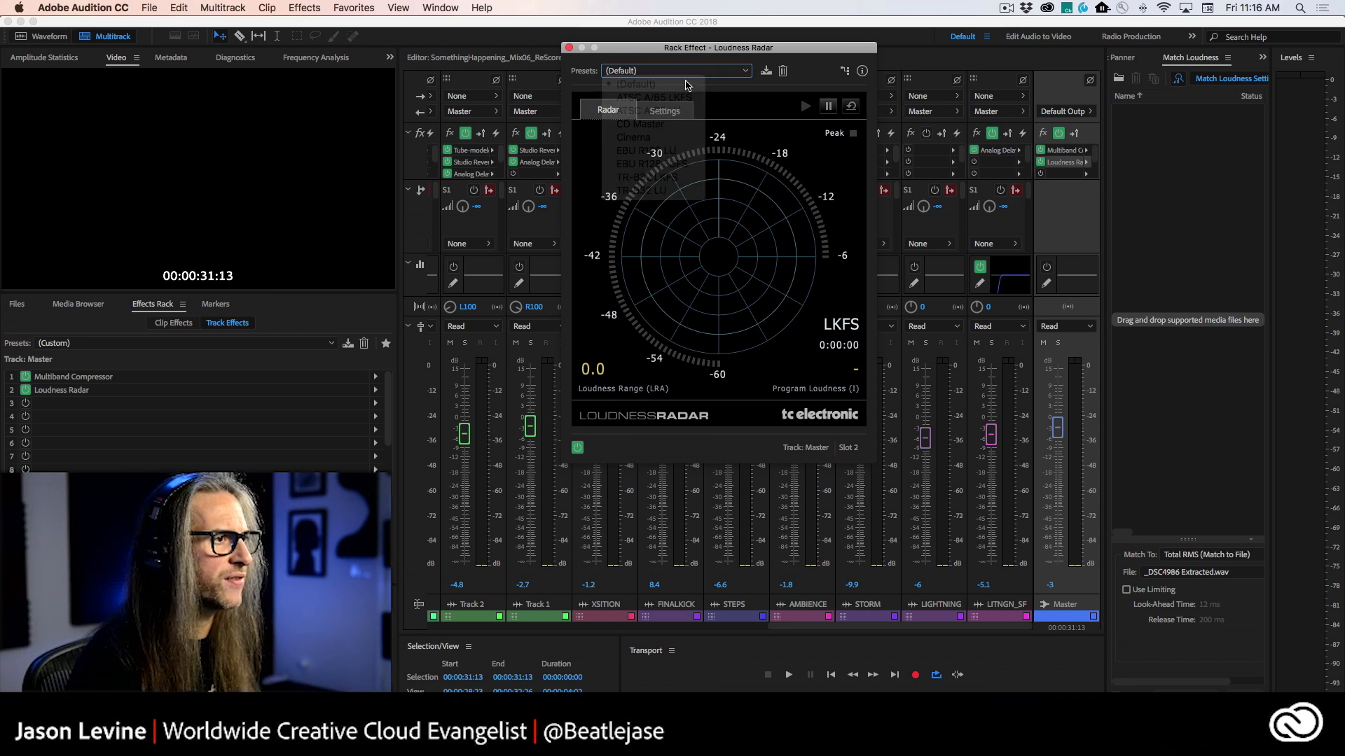
pyautogui.click(674, 111)
pyautogui.click(685, 73)
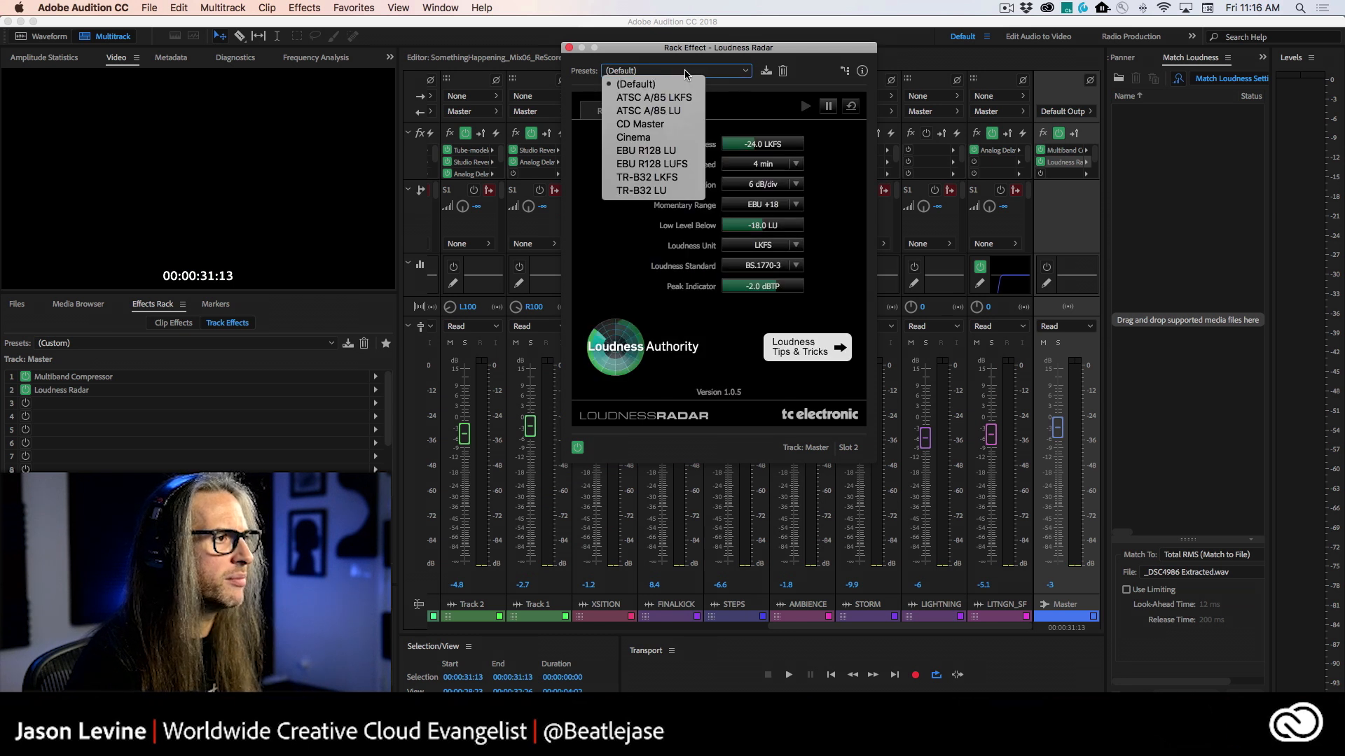
pyautogui.click(671, 163)
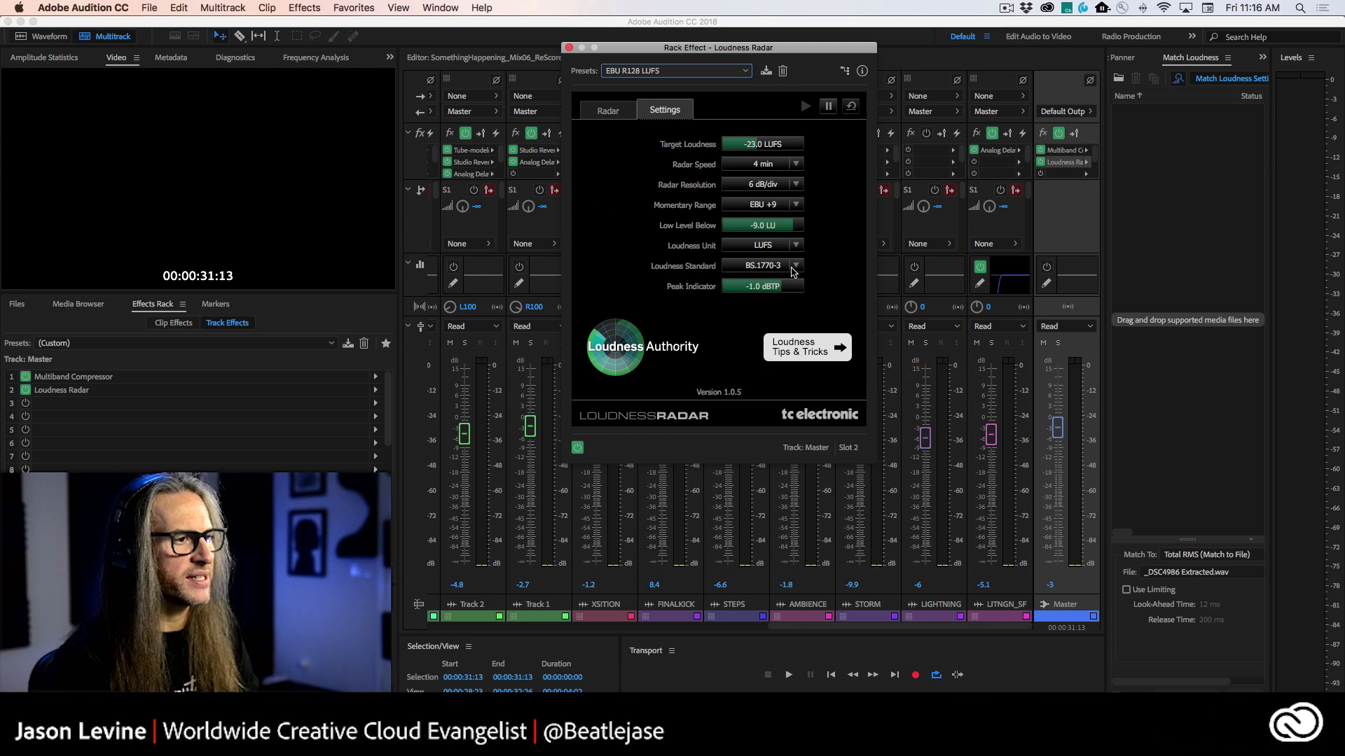
# Step: Select BS.1770-3 as the Loudness Standard and return to the radar display
pyautogui.click(795, 269)
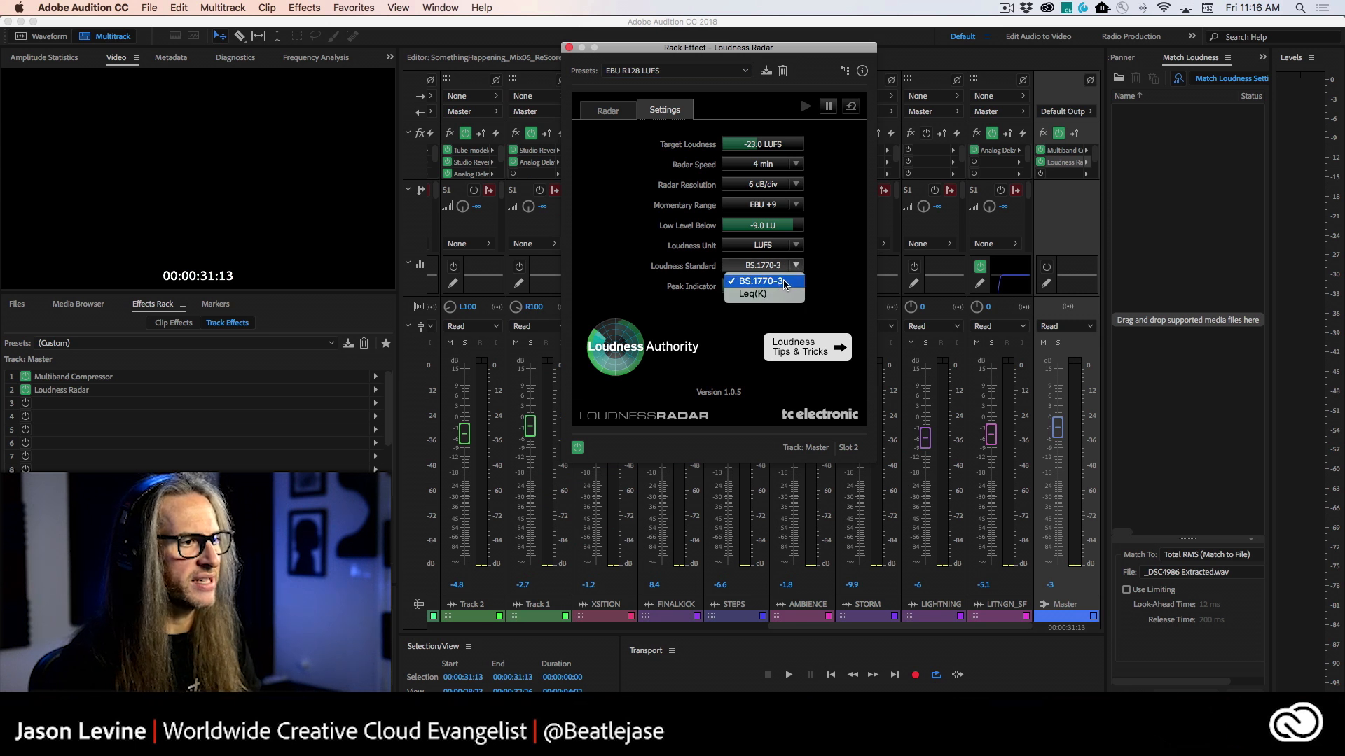
pyautogui.click(785, 282)
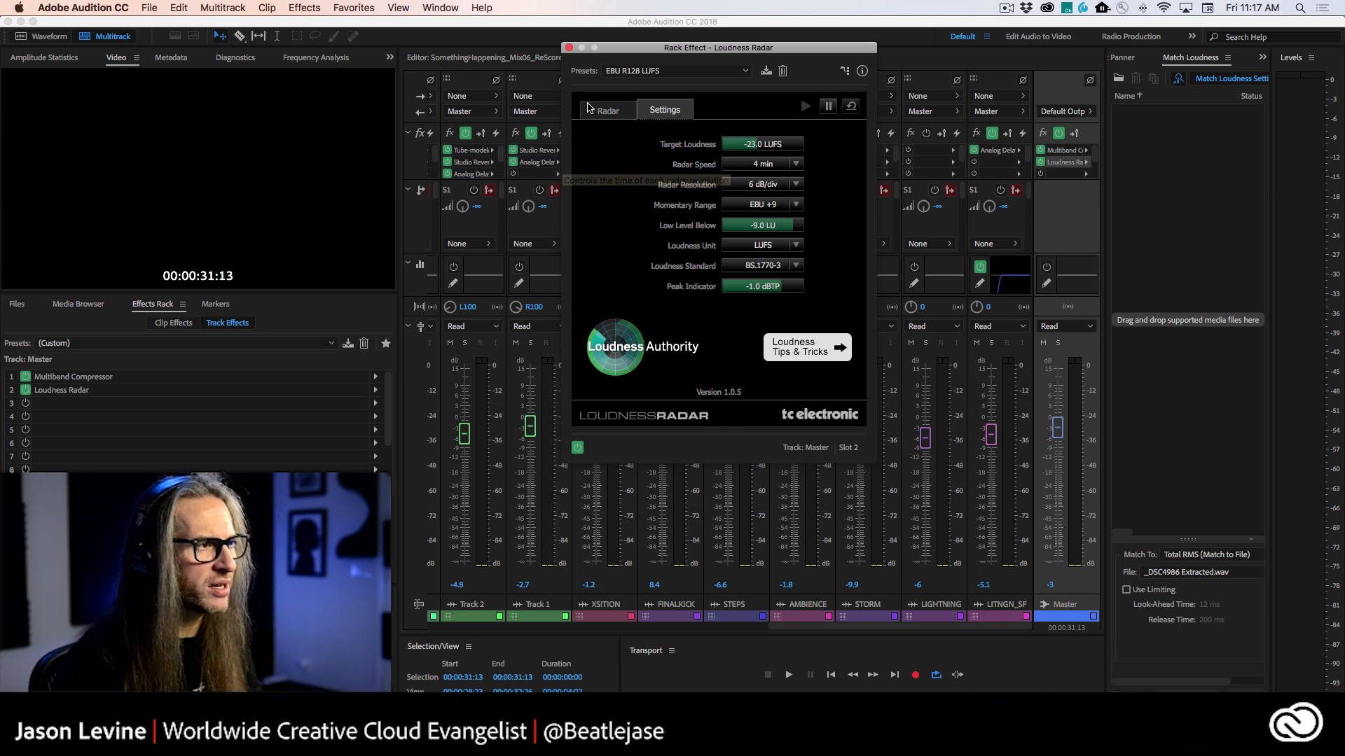
pyautogui.click(603, 111)
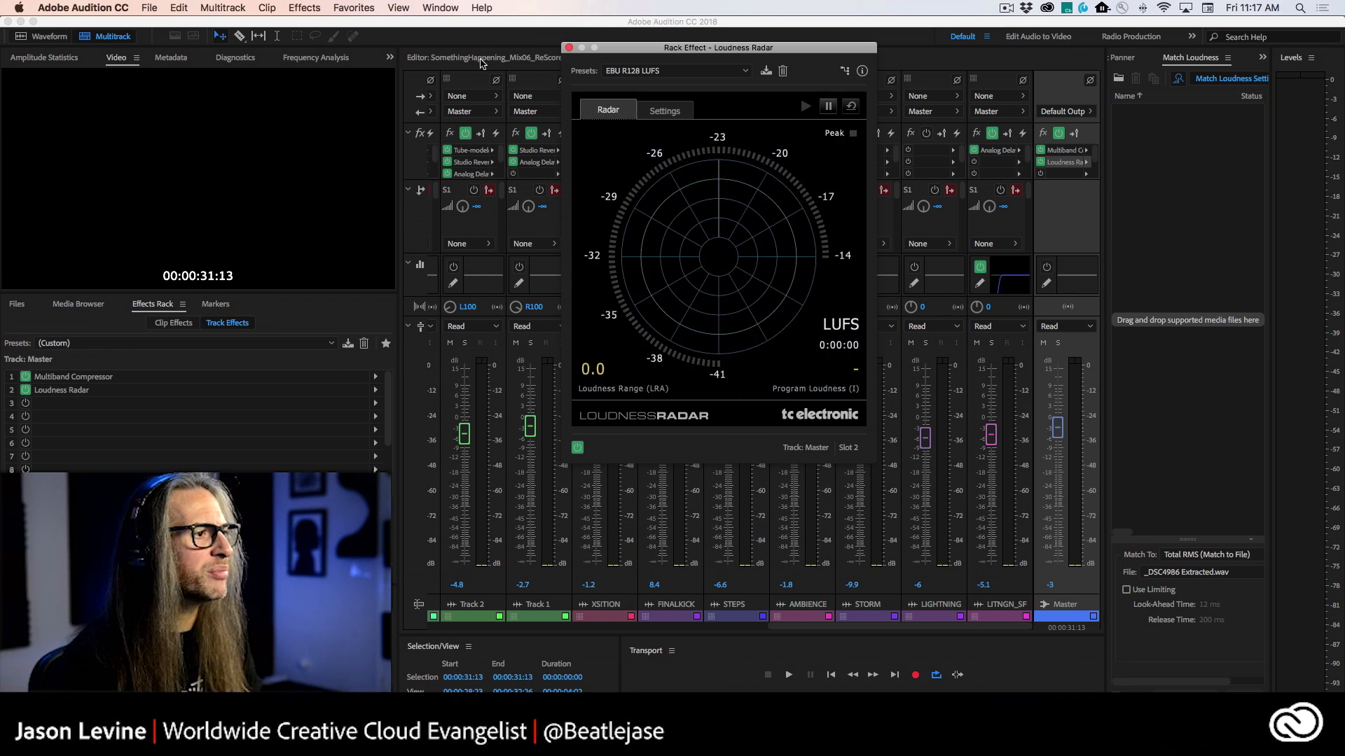
# Step: Fit the whole session in view and measure its loudness by playing from the start to 00:00:07:05
pyautogui.click(482, 63)
pyautogui.press('super+backslash')
pyautogui.press('Home')
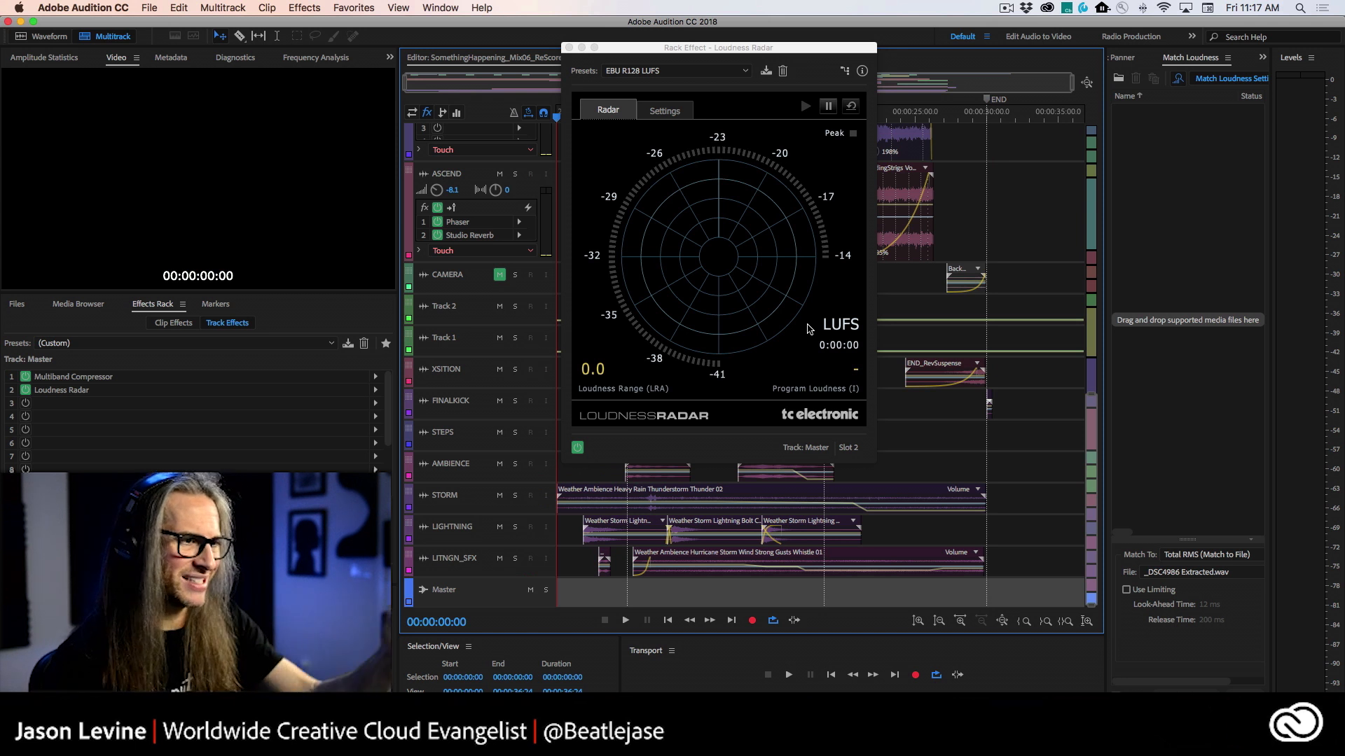
pyautogui.press('space')
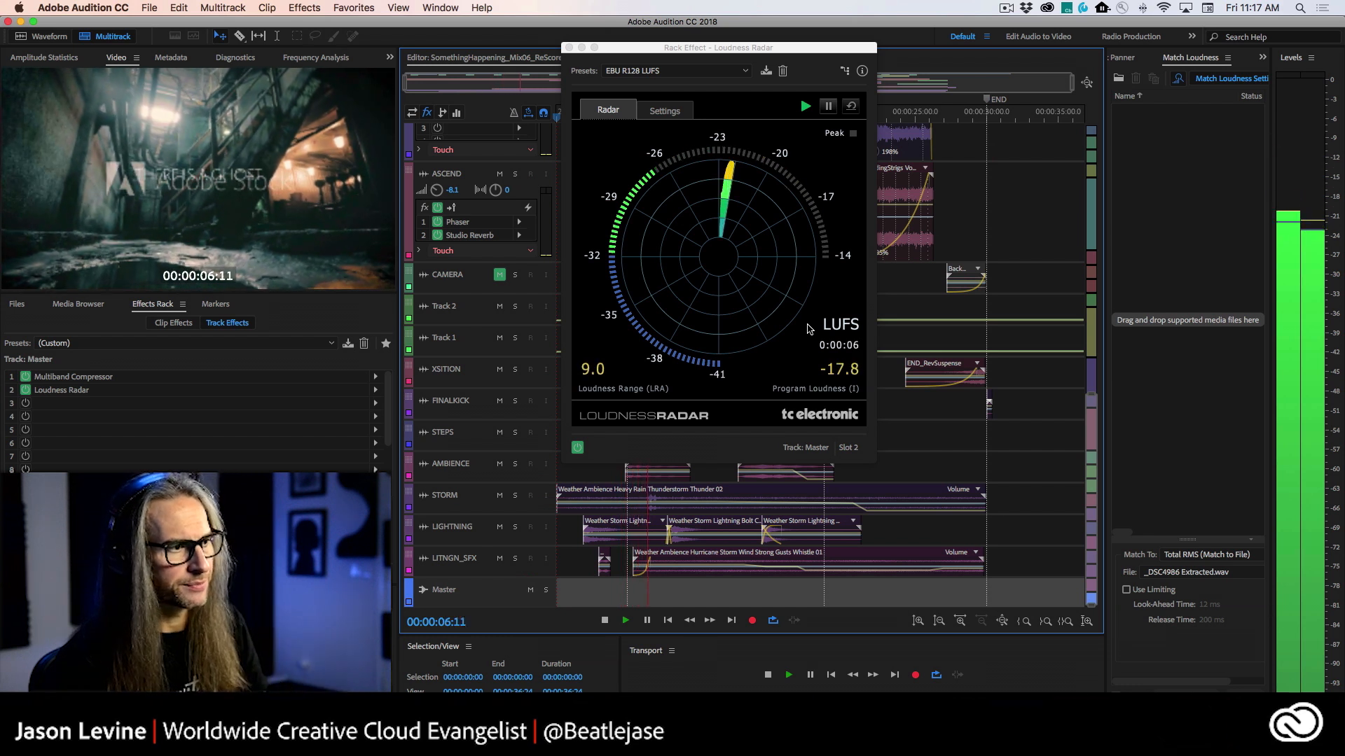
pyautogui.press('space')
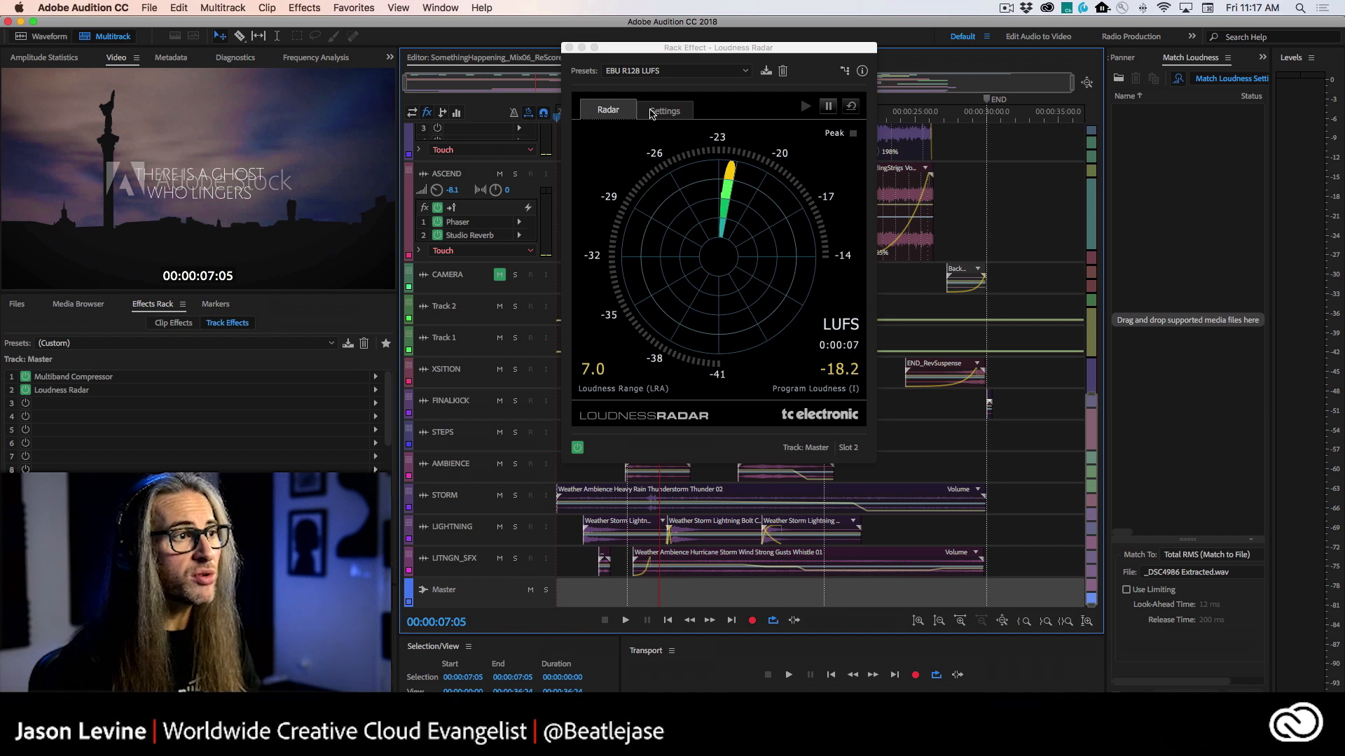
# Step: Show the mixer, place the Master track's Multiband Compressor beside the Loudness Radar, and set the limiter threshold to 0 dB
pyautogui.moveTo(702, 48); pyautogui.dragTo(355, 110)
pyautogui.click(623, 57)
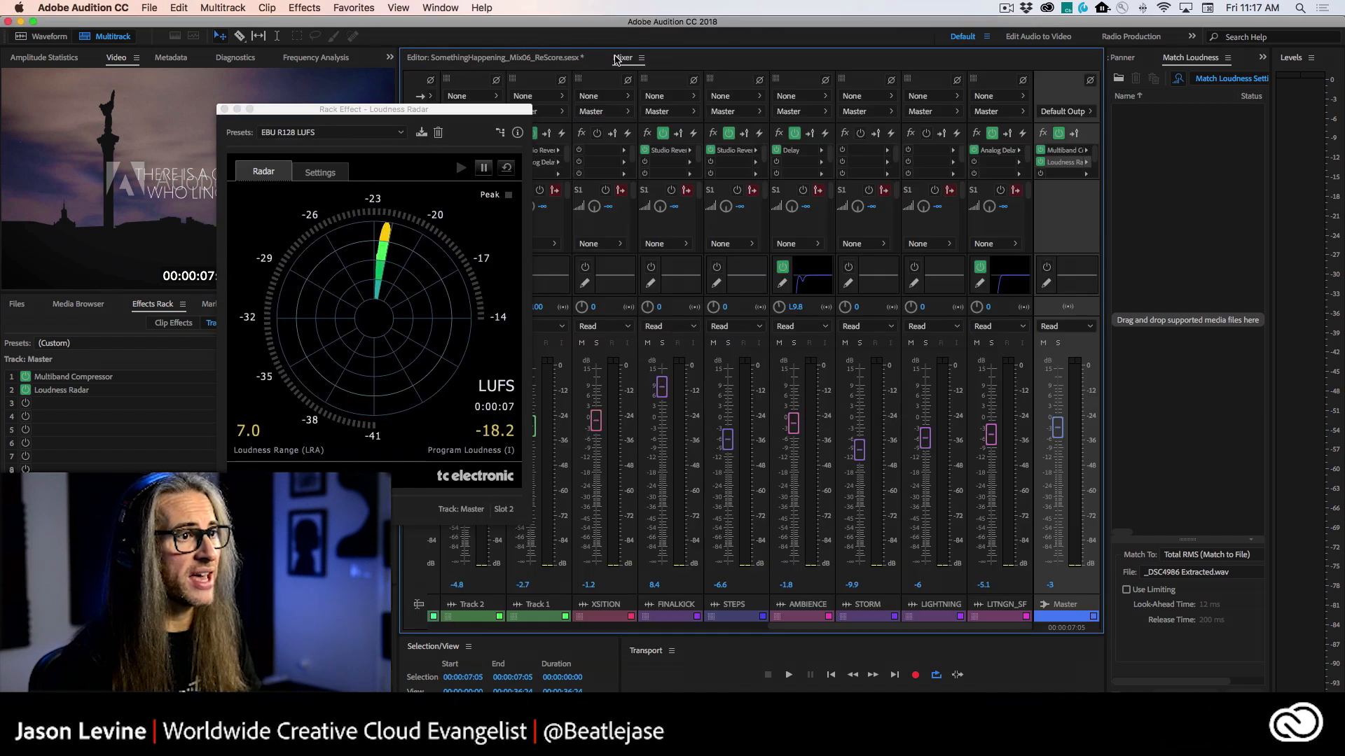
pyautogui.doubleClick(1064, 152)
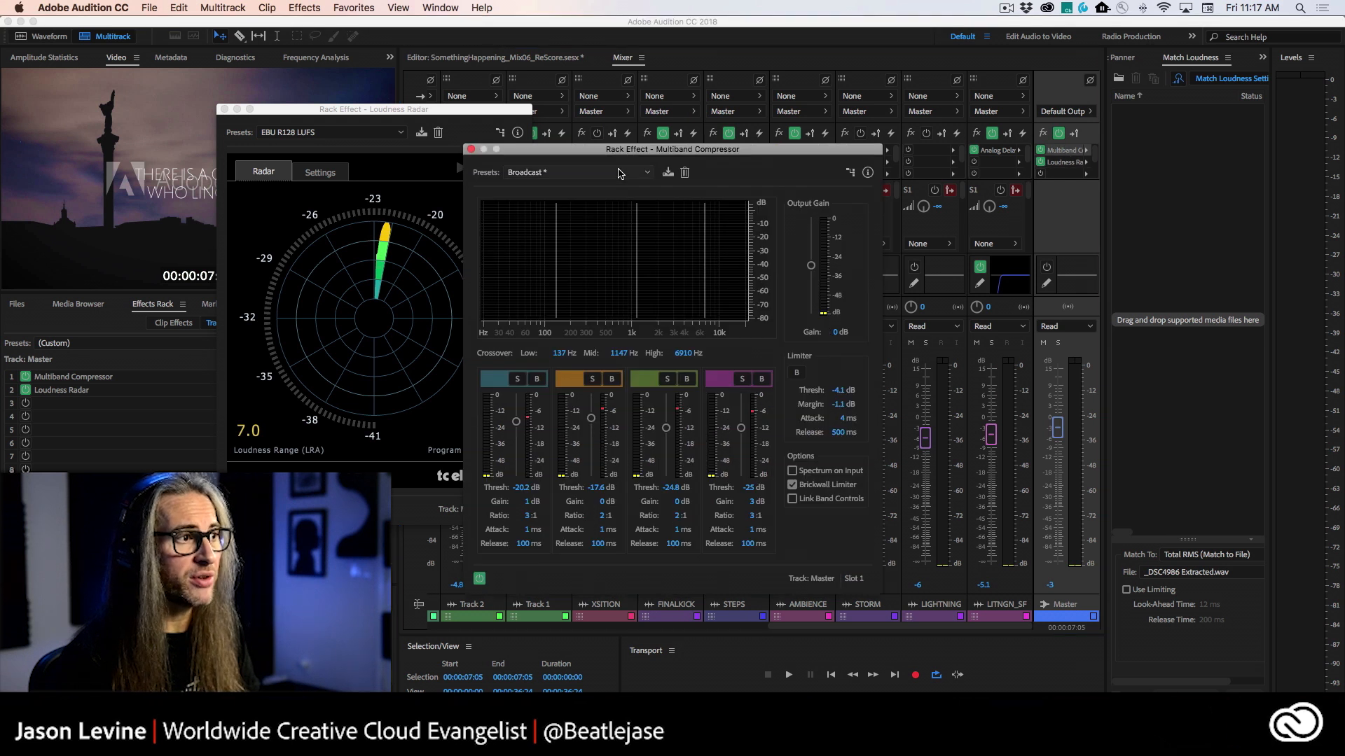
pyautogui.moveTo(750, 119); pyautogui.dragTo(858, 89)
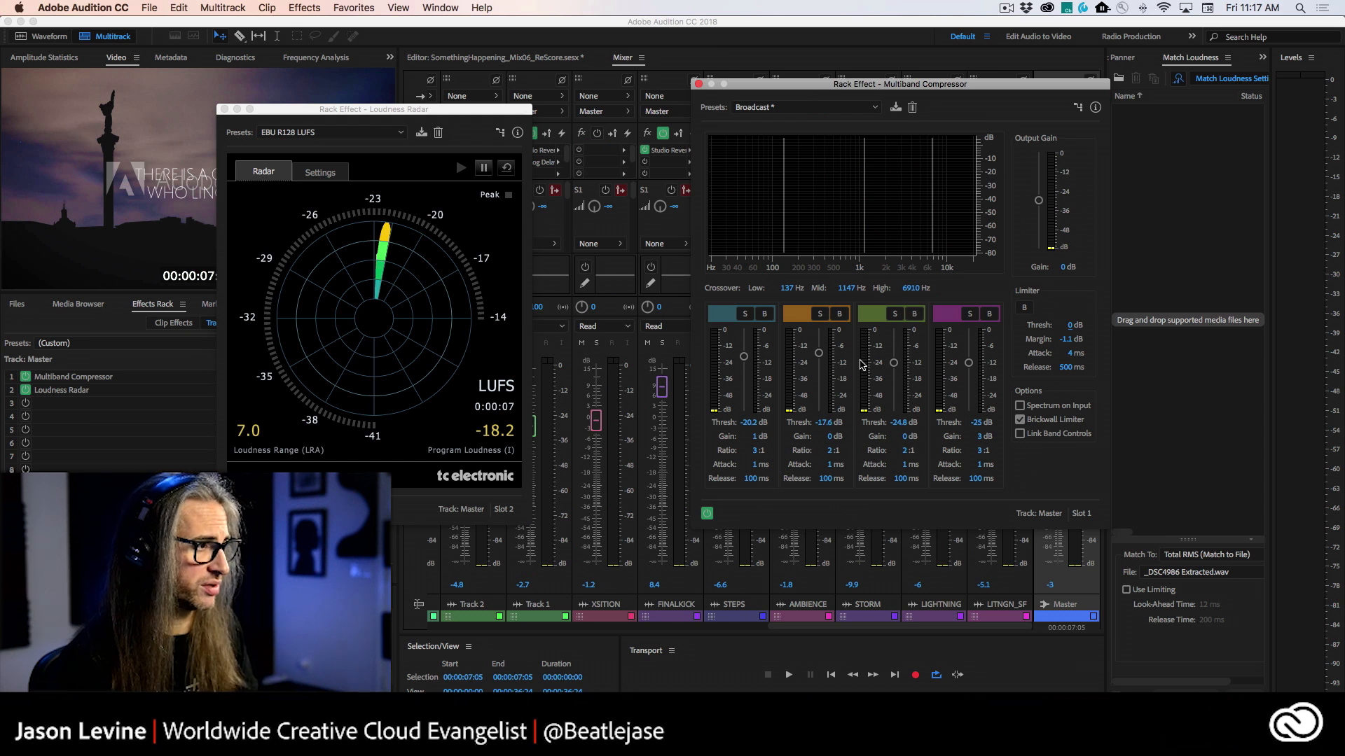
# Step: During playback, set the Multiband Compressor's limiter margin to -5 dB, and lower its output gain to -4 dB
pyautogui.press('space')
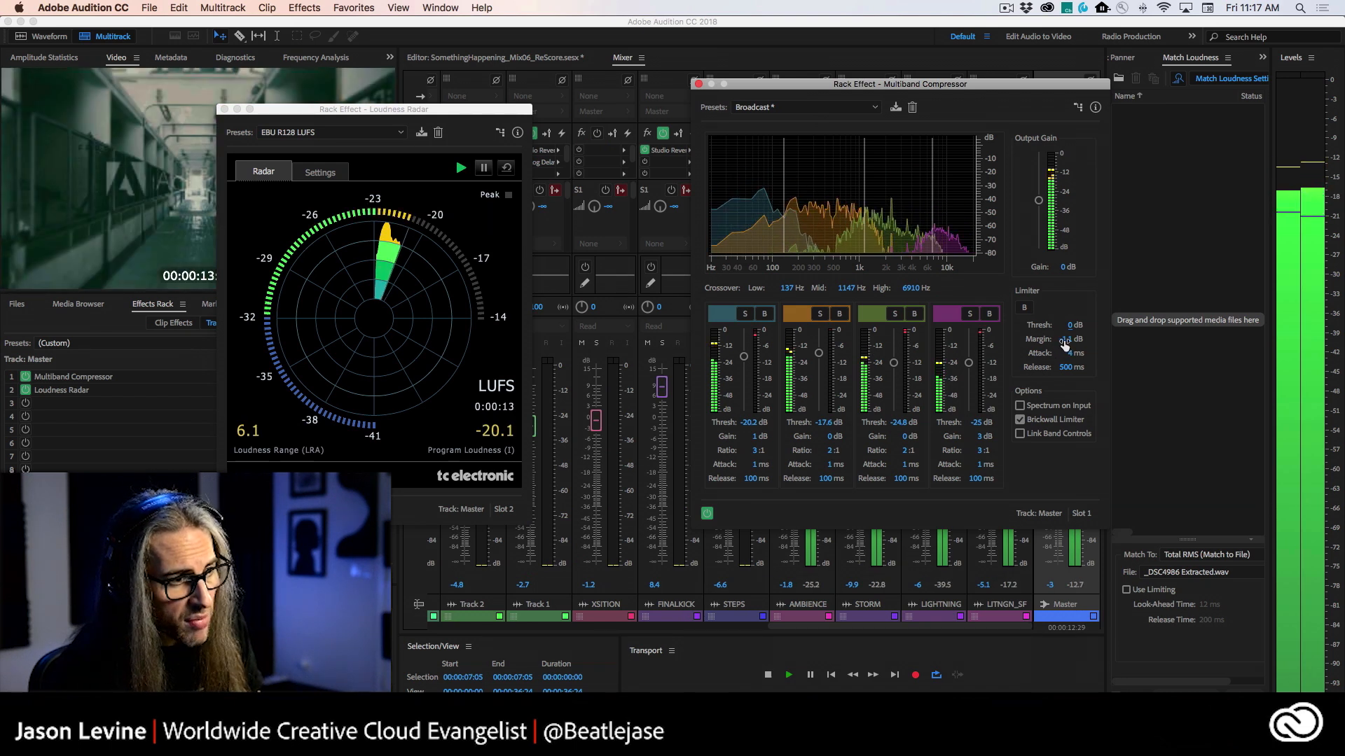
pyautogui.moveTo(1064, 343); pyautogui.dragTo(1024, 339)
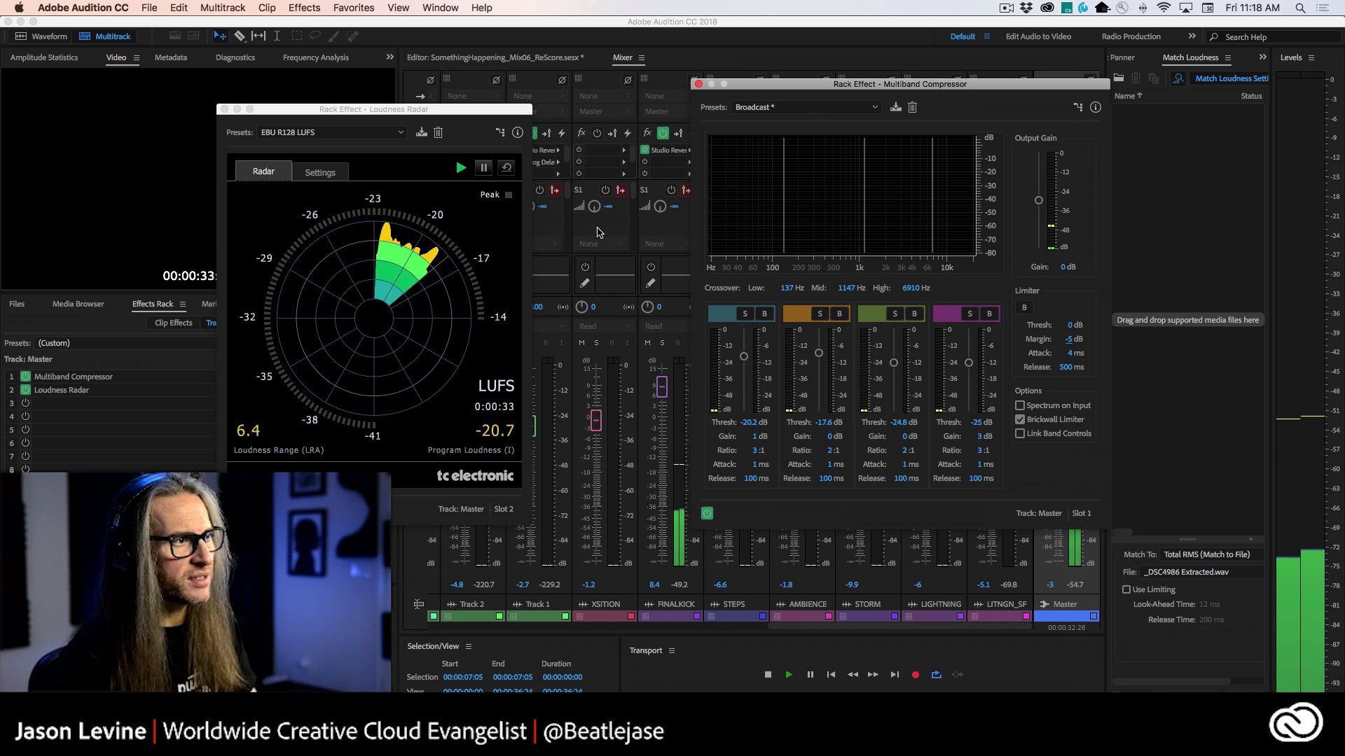
pyautogui.press('space')
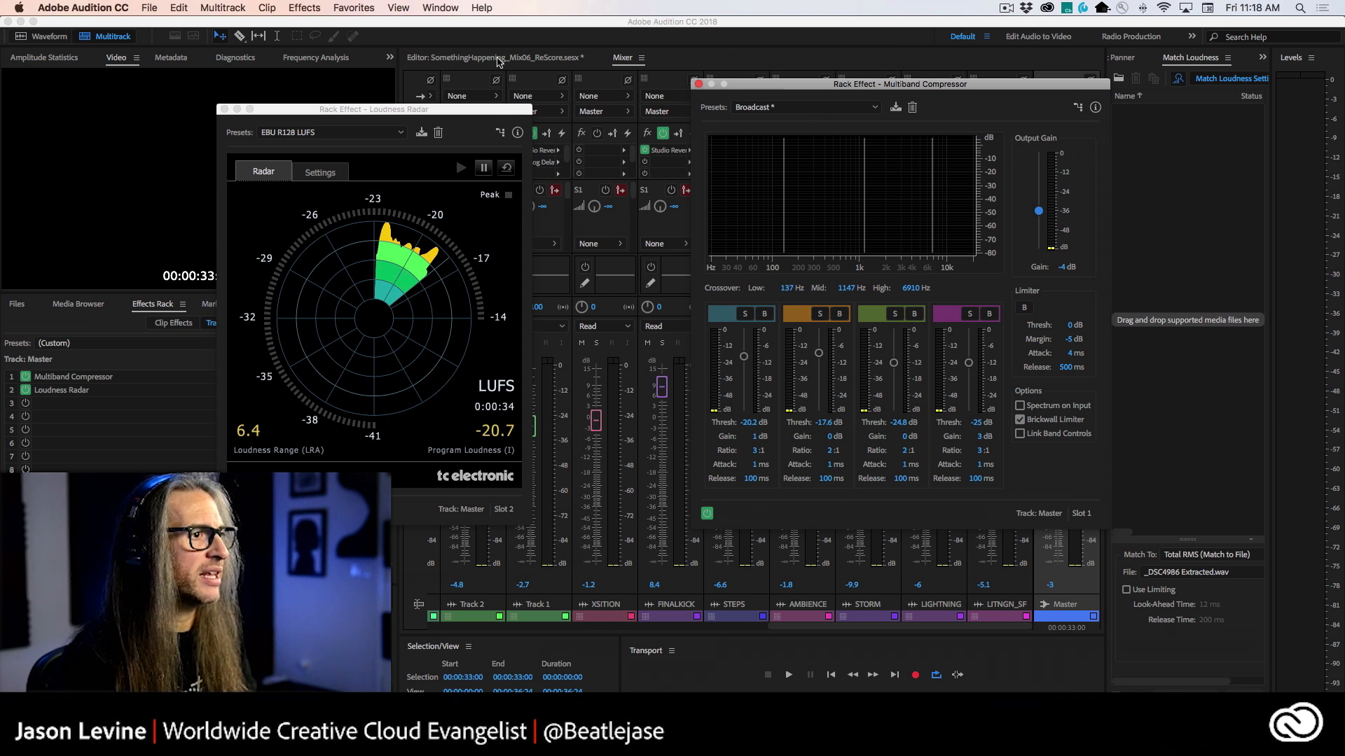
# Step: Measure the session's loudness from the start to 00:00:15:09 in the multitrack editor and close the Loudness Radar
pyautogui.click(497, 59)
pyautogui.press('Home')
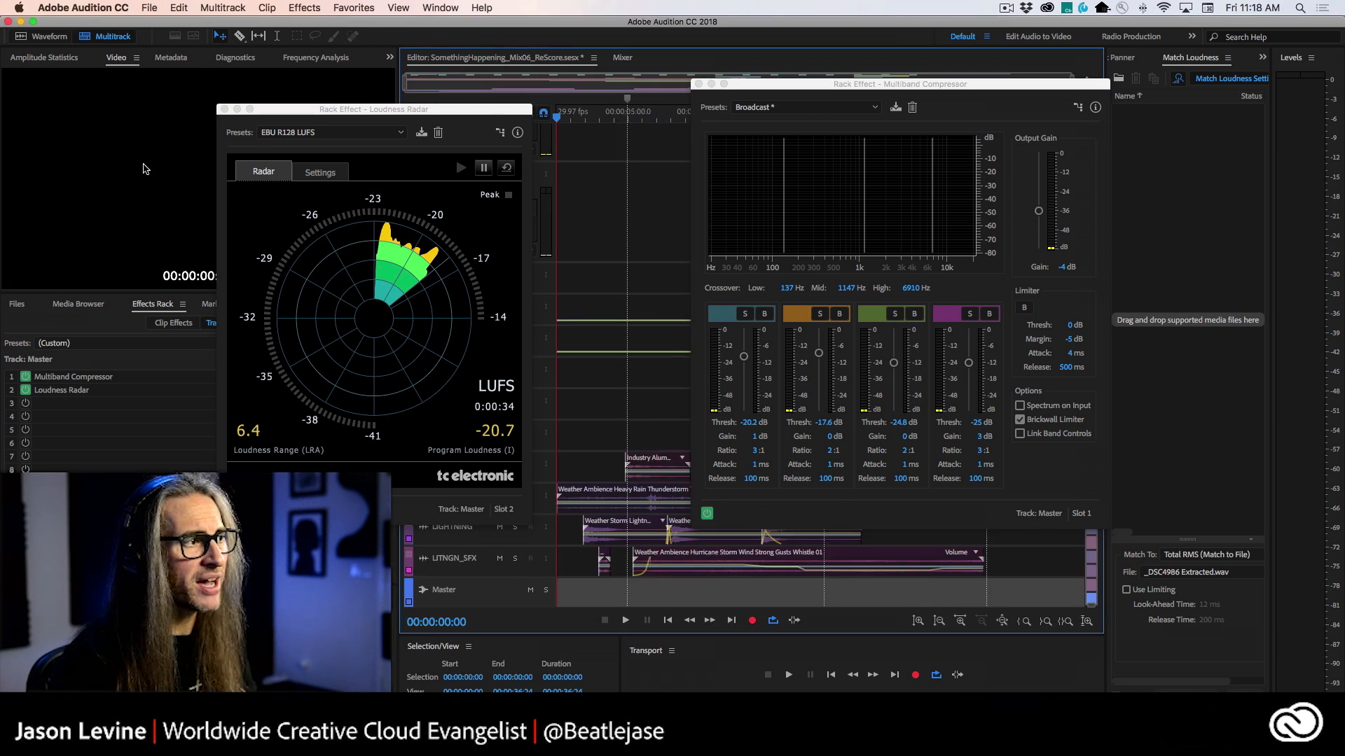
pyautogui.moveTo(333, 109); pyautogui.dragTo(859, 85)
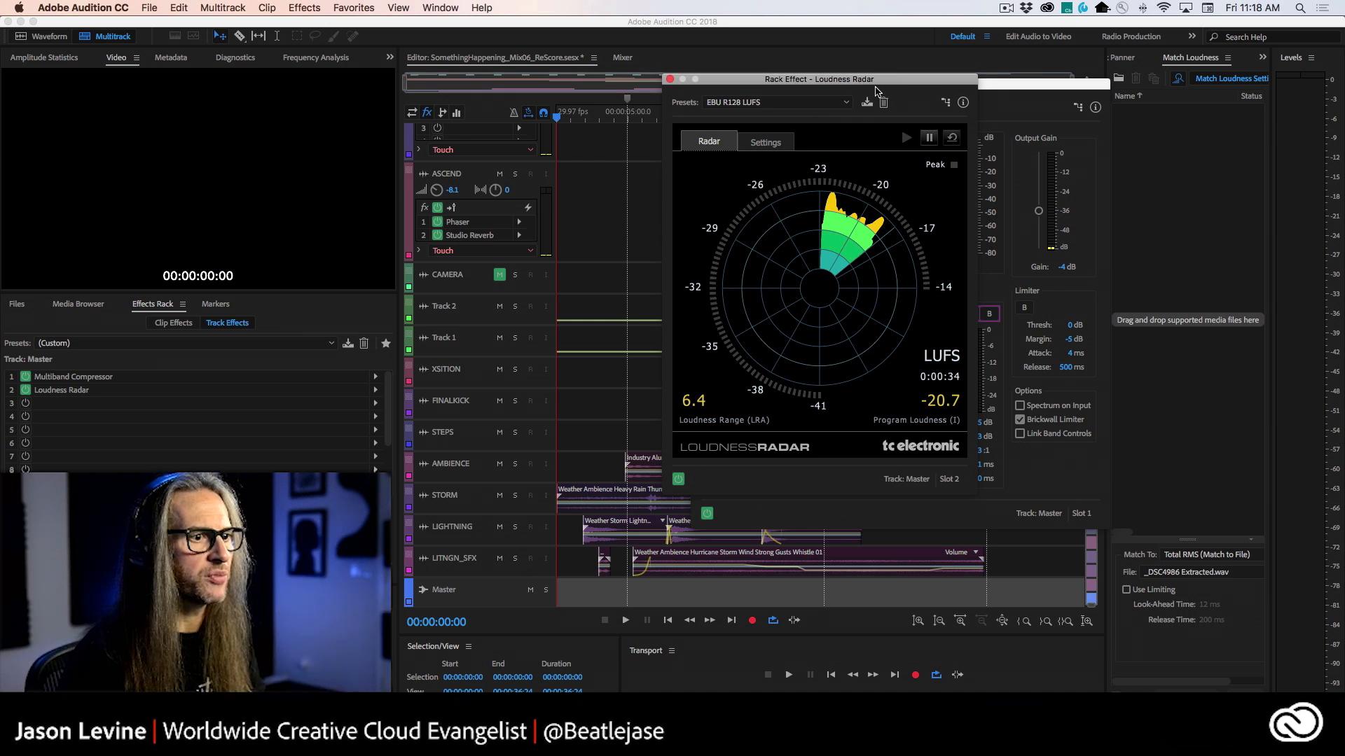
pyautogui.moveTo(866, 89); pyautogui.dragTo(435, 107)
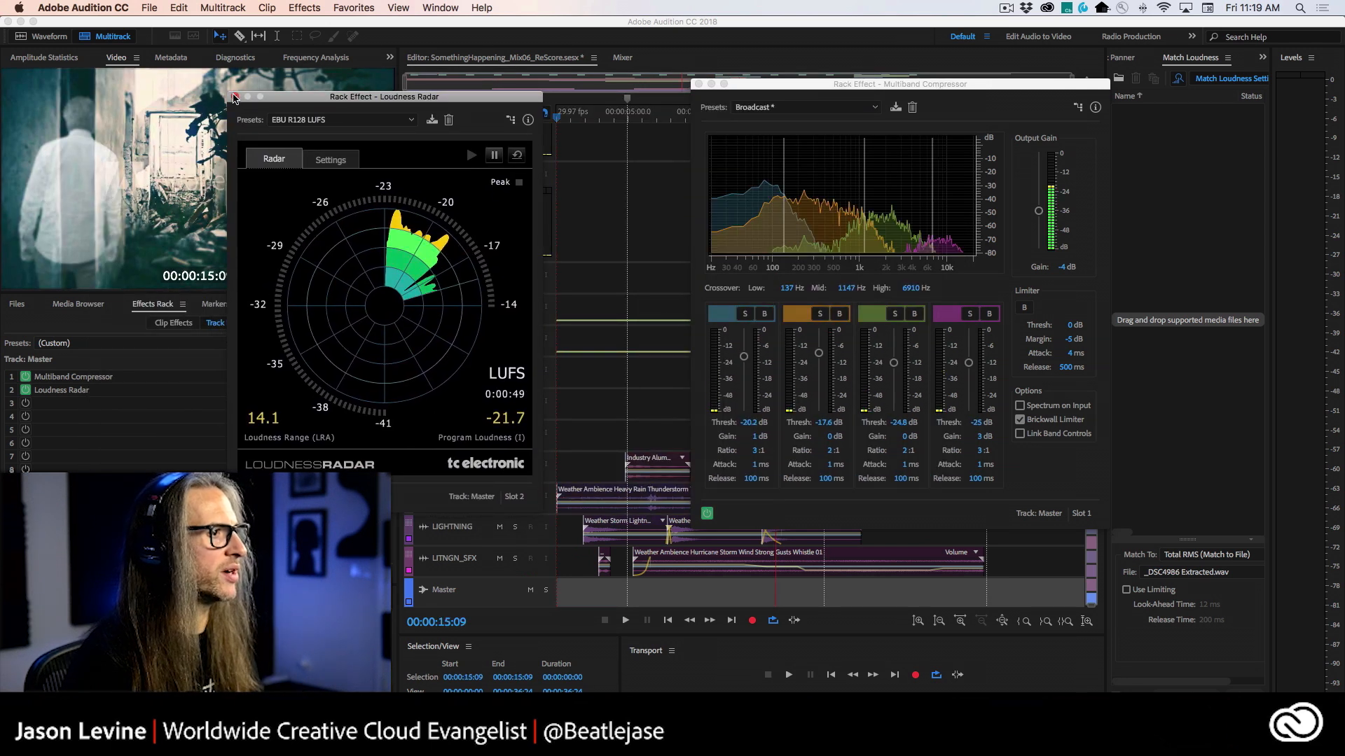
pyautogui.click(235, 96)
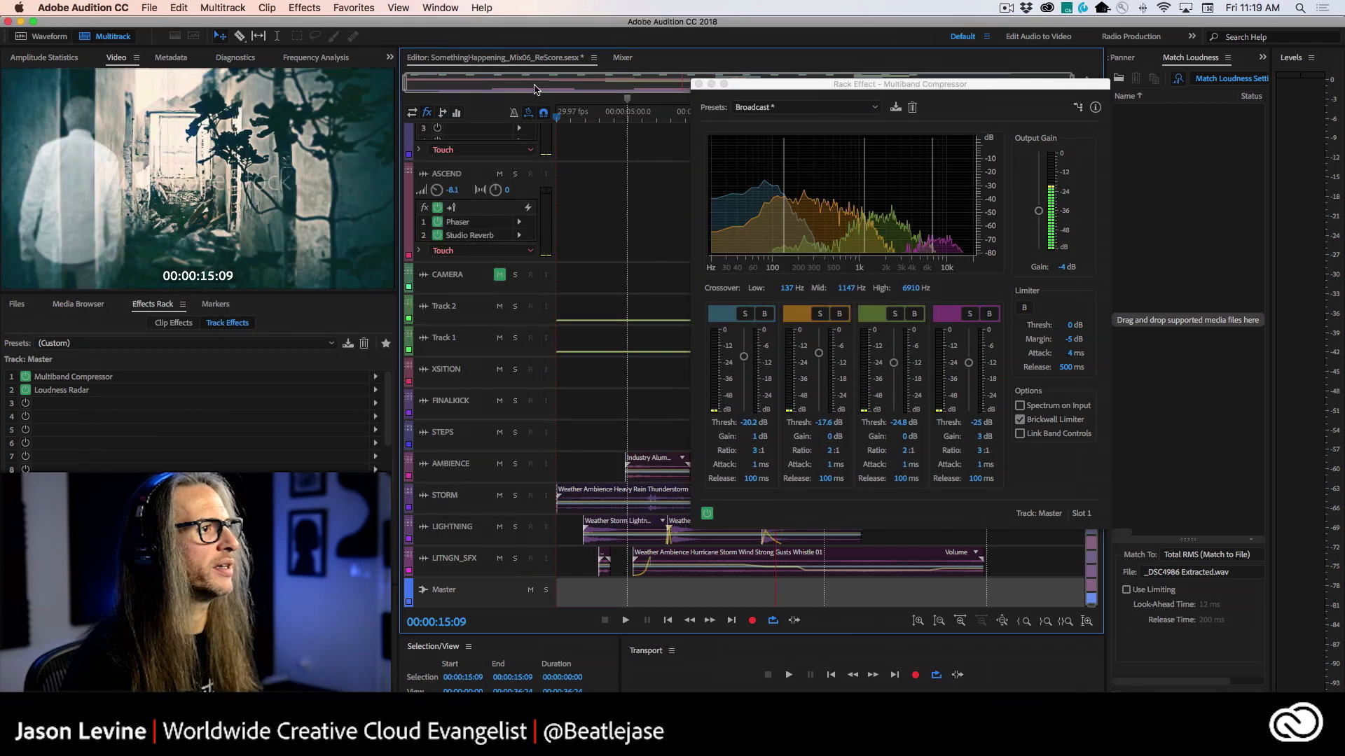
# Step: Close the Multiband Compressor, reopen the Master track's Loudness Radar from the mixer, and restart the loudness measurement from 00:00:15:09
pyautogui.click(622, 58)
pyautogui.moveTo(1016, 89); pyautogui.dragTo(684, 81)
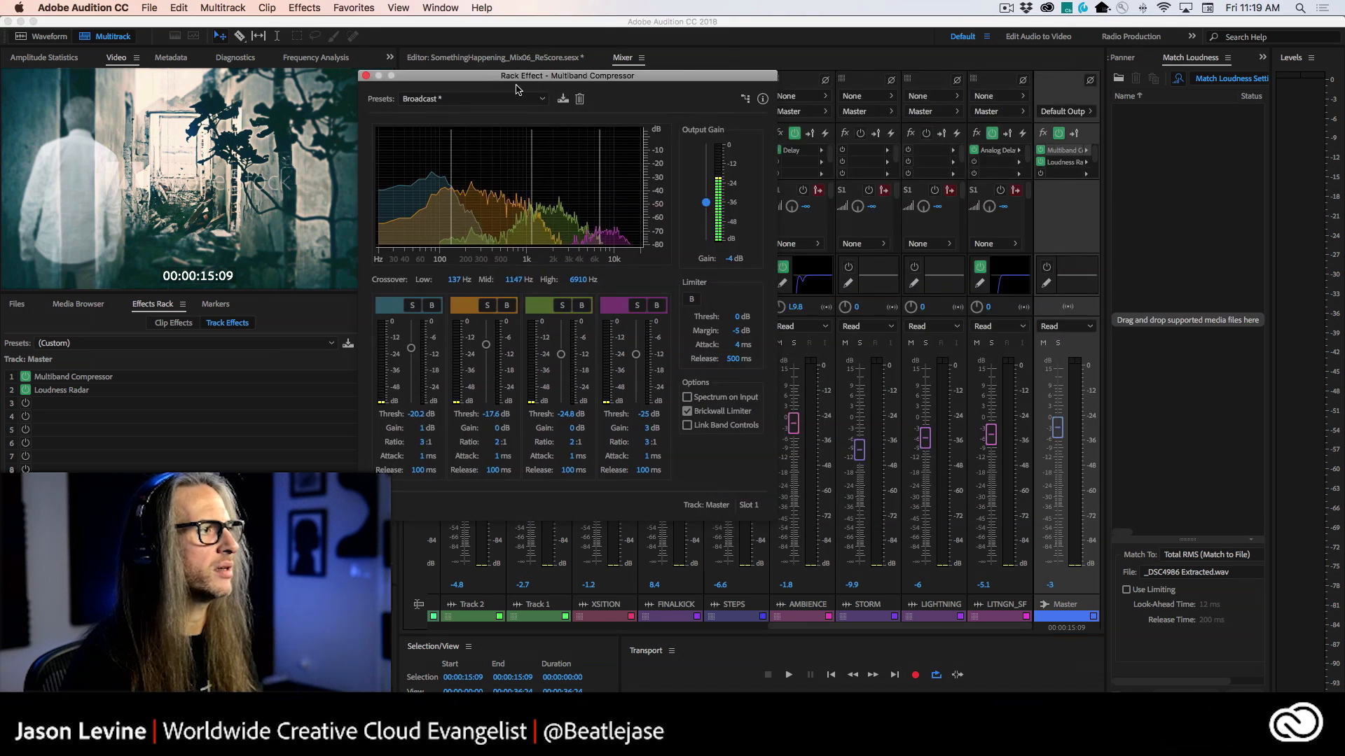
pyautogui.click(364, 77)
pyautogui.doubleClick(1068, 161)
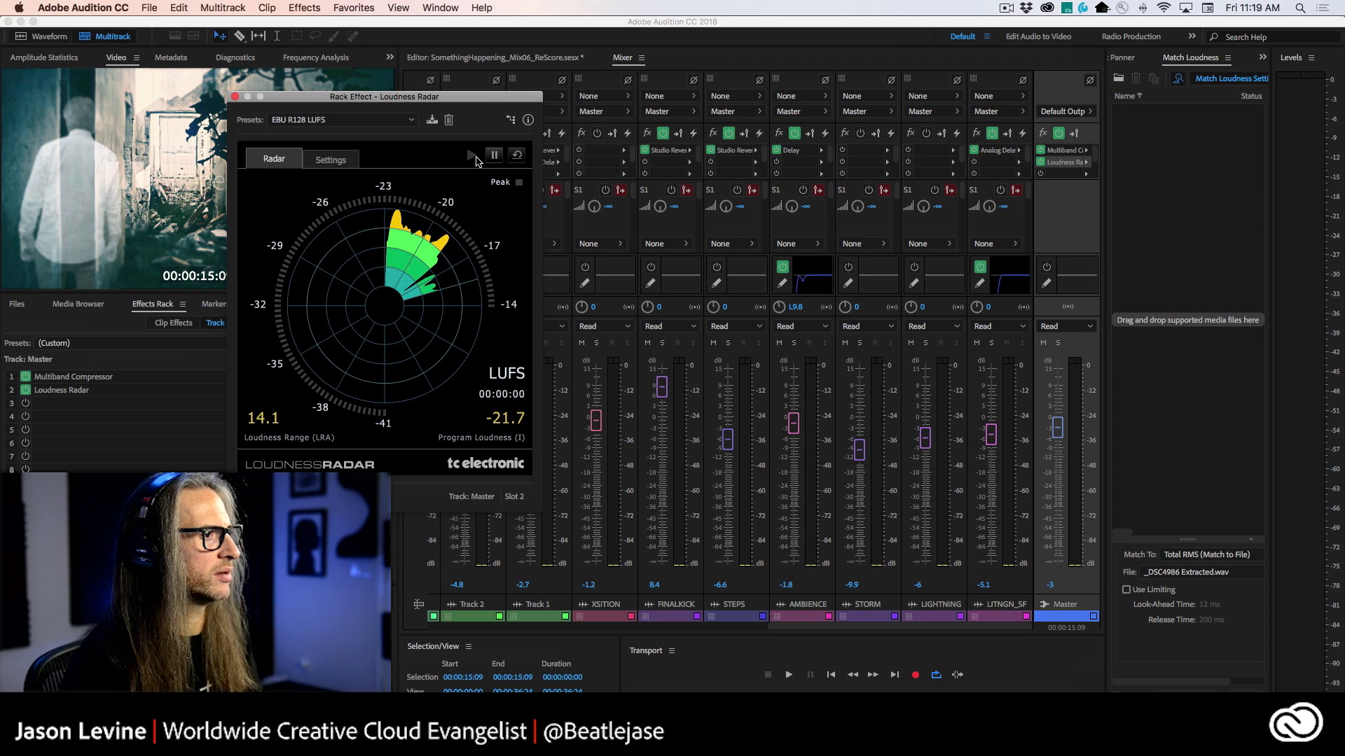
pyautogui.click(517, 154)
pyautogui.press('space')
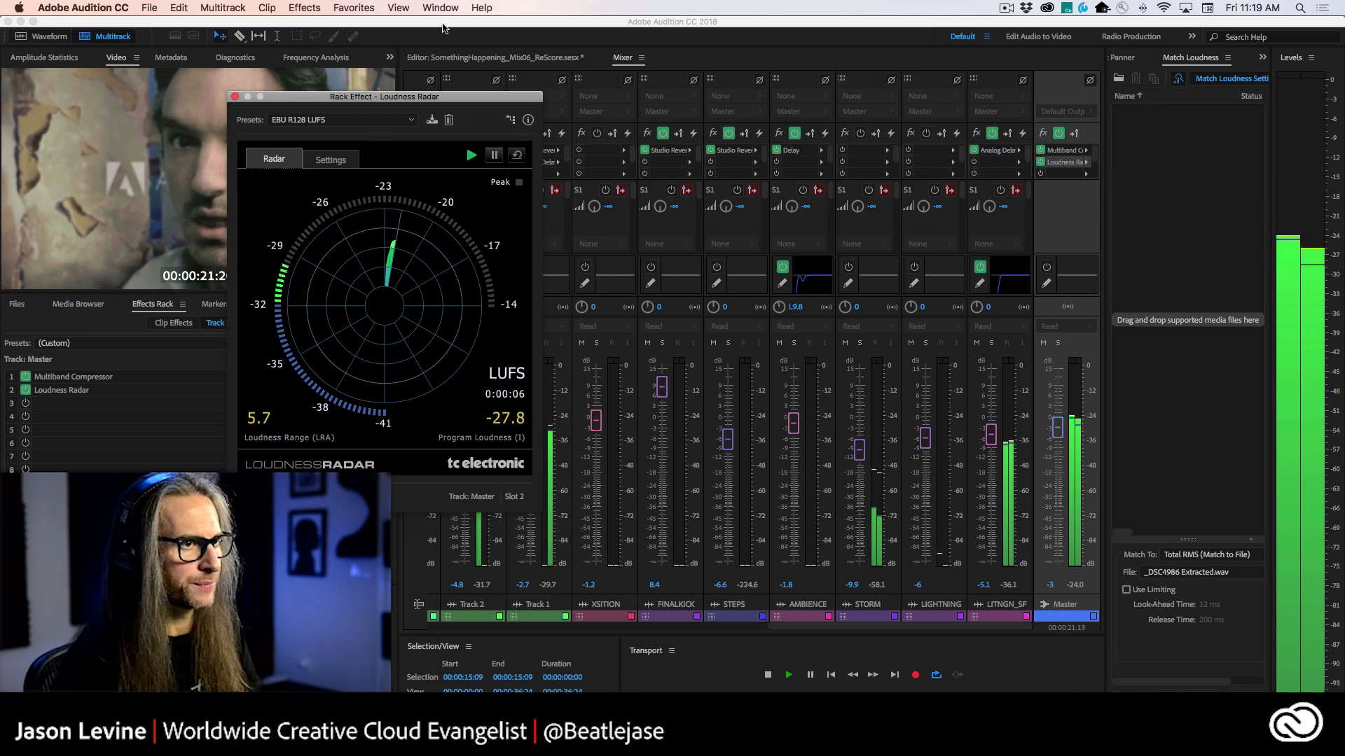
# Step: Reopen the Master track's Multiband Compressor beside the radar, raise its limiter margin to -1.4 dB during playback, and stop at 00:00:32:26
pyautogui.click(1070, 151)
pyautogui.doubleClick(1071, 152)
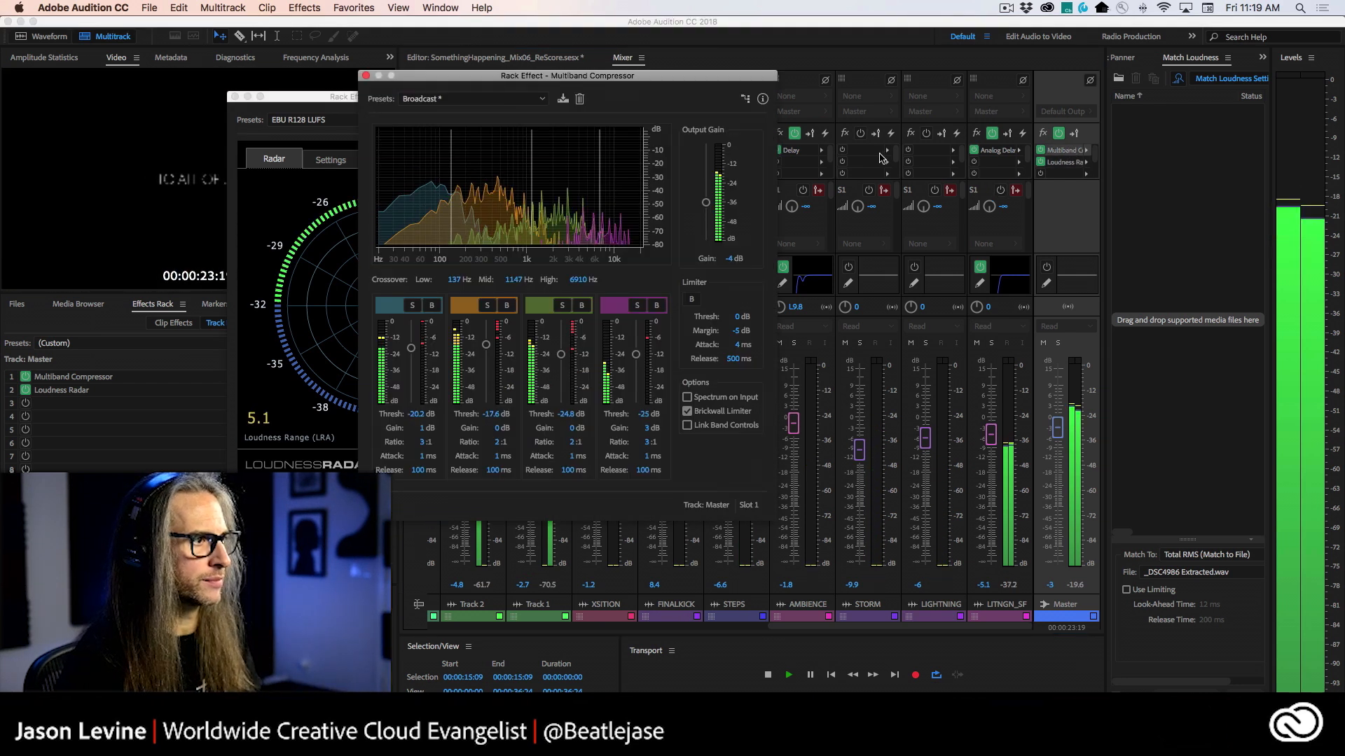
pyautogui.moveTo(538, 77); pyautogui.dragTo(869, 64)
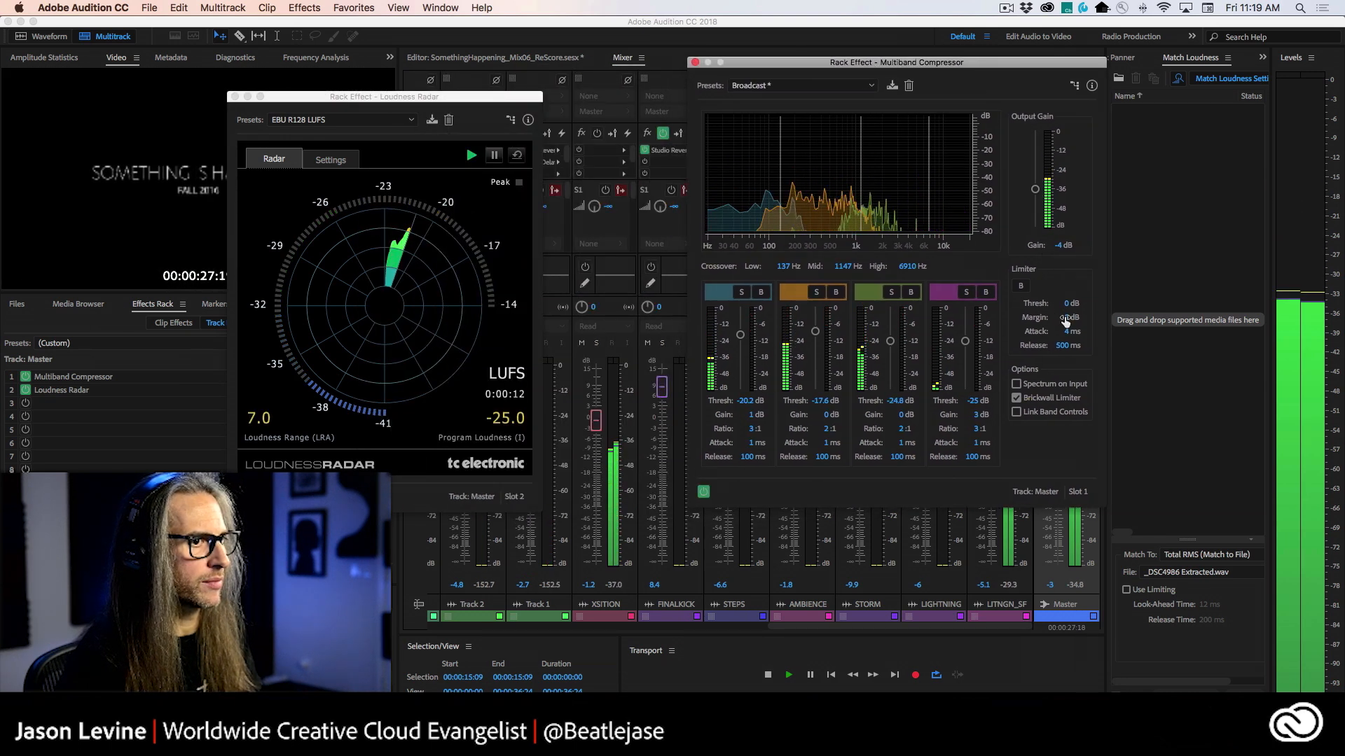
pyautogui.moveTo(1066, 319); pyautogui.dragTo(1091, 319)
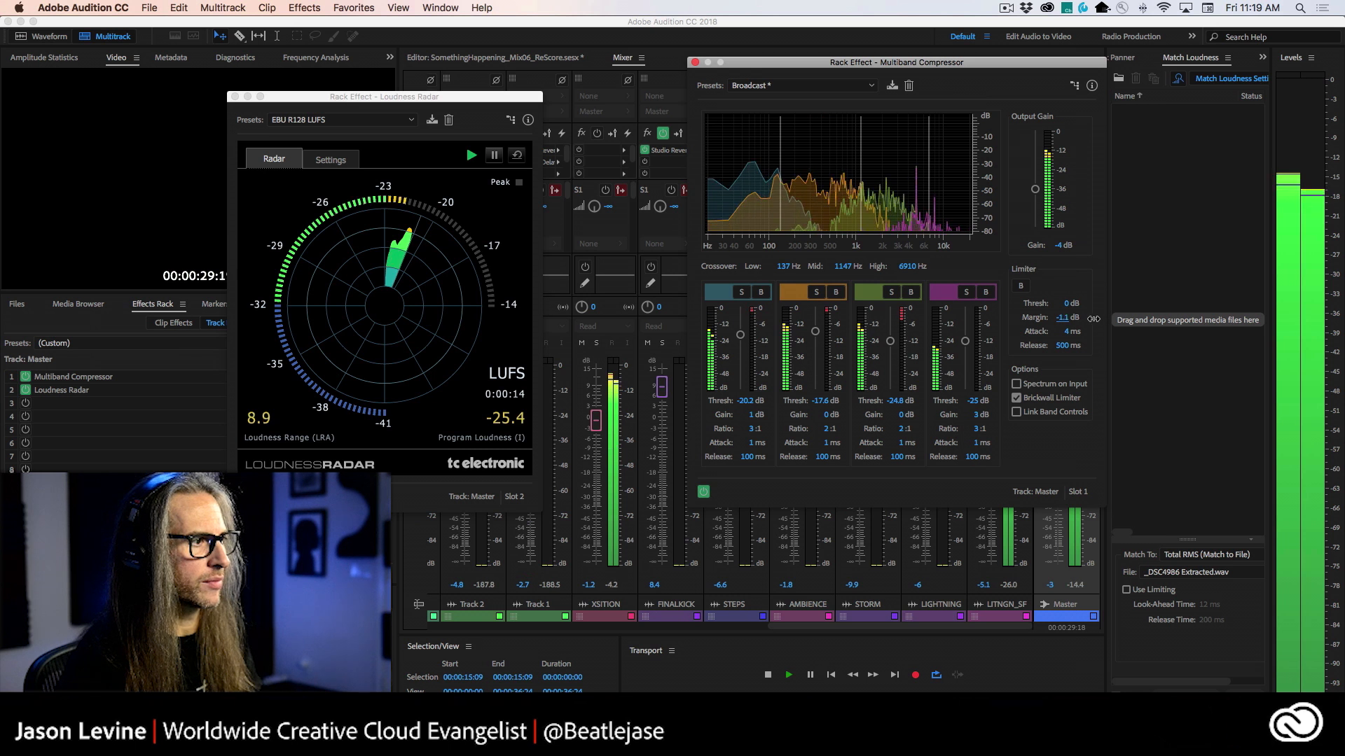
pyautogui.click(607, 408)
pyautogui.press('space')
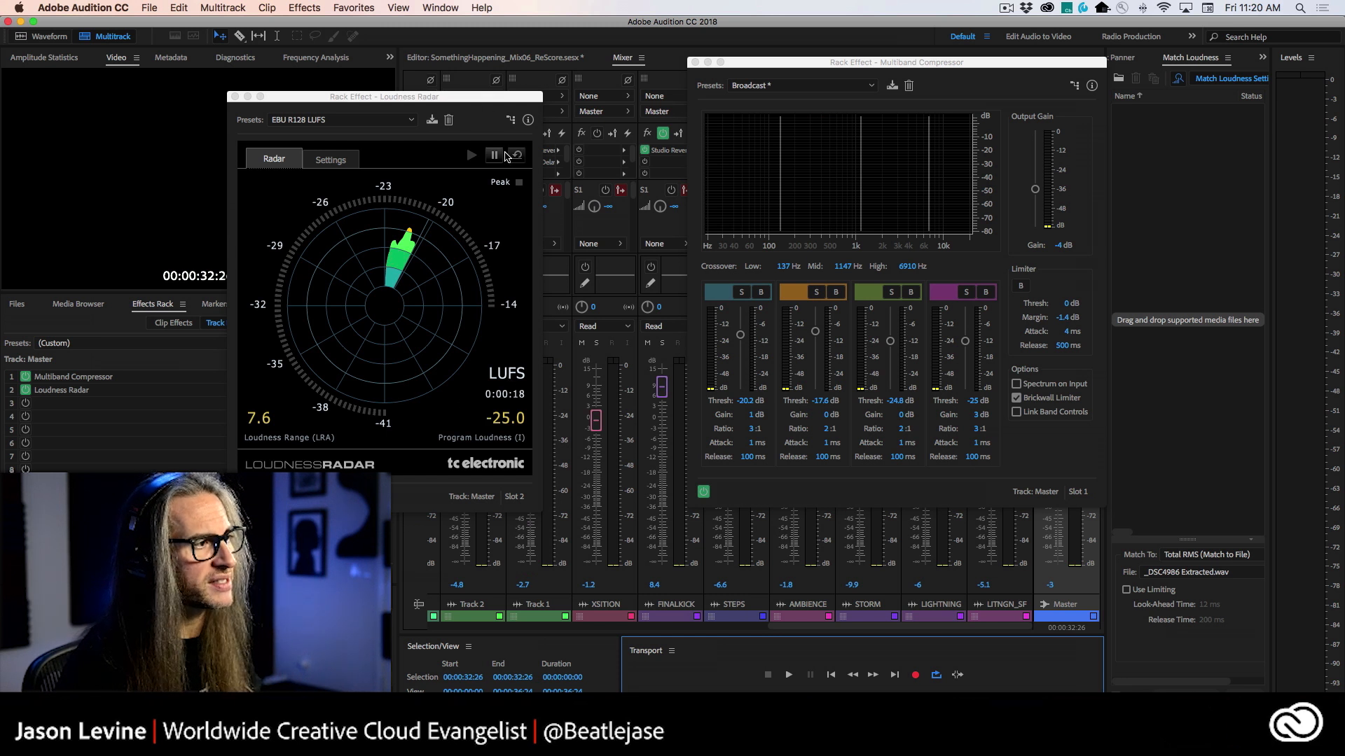
# Step: Reset the Loudness Radar, play from 00:00:02:22 to 00:00:28:21, and raise the Multiband Compressor's output gain to -3 dB meanwhile
pyautogui.click(517, 155)
pyautogui.click(530, 62)
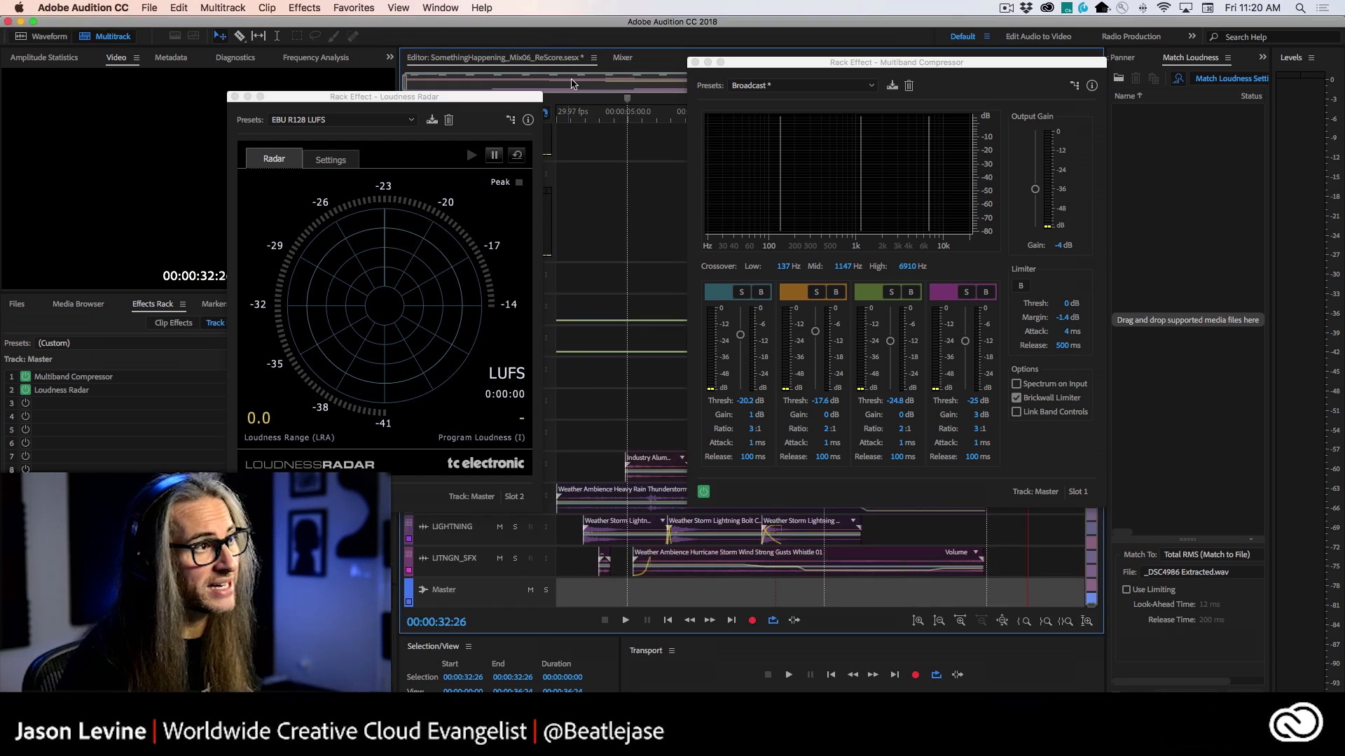
pyautogui.click(596, 117)
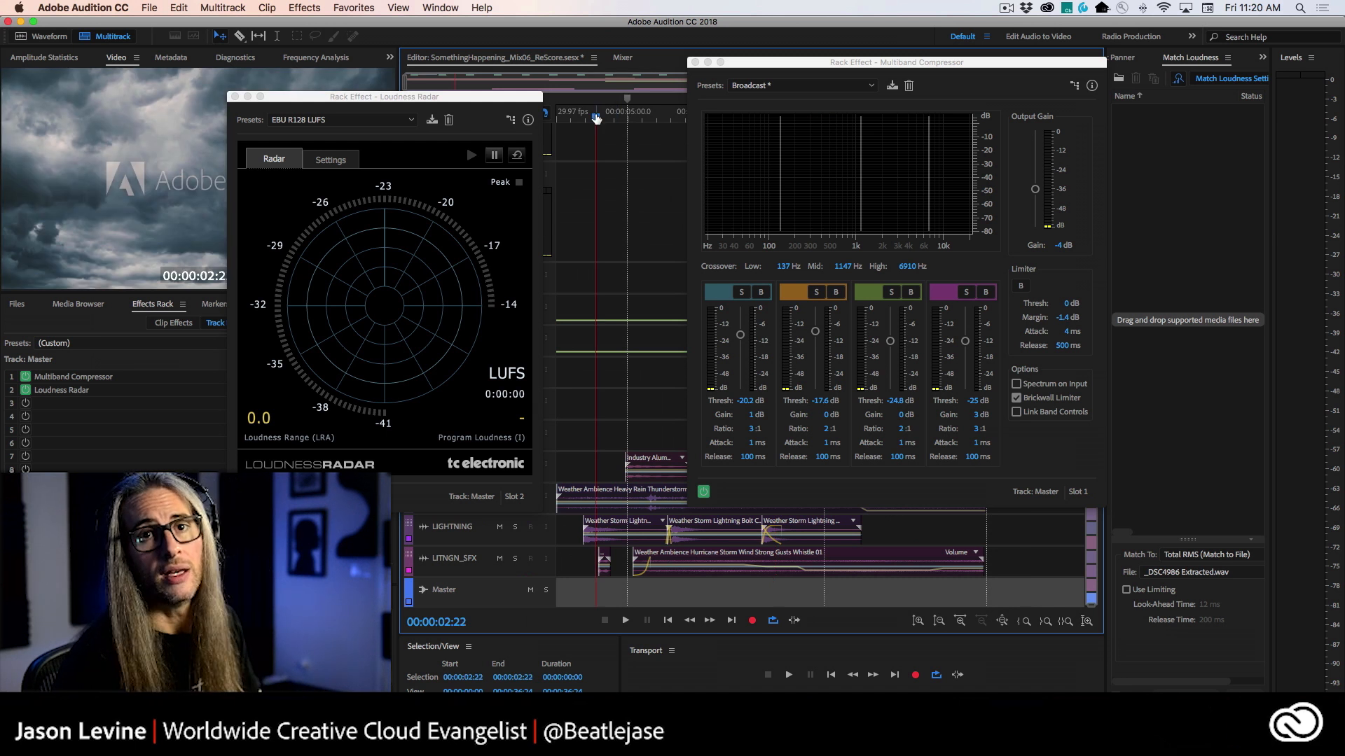
pyautogui.press('space')
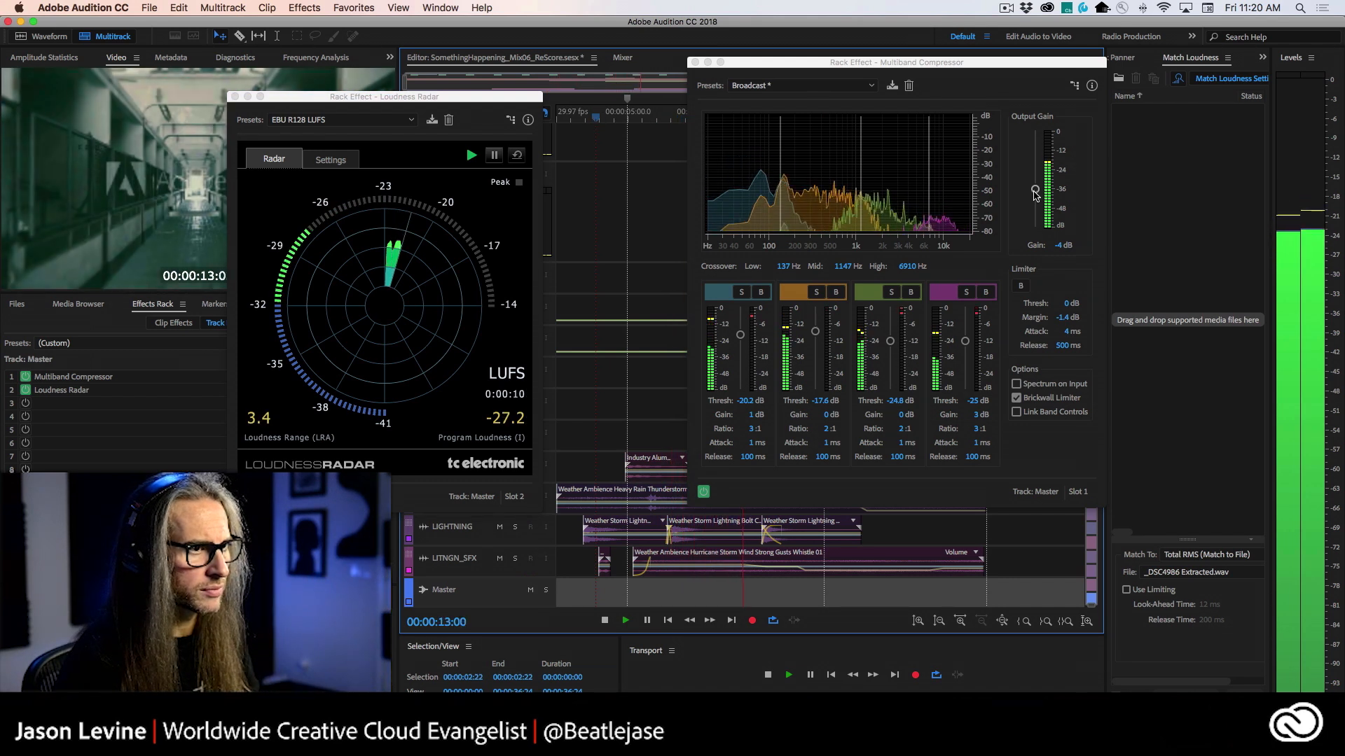
pyautogui.moveTo(1035, 189); pyautogui.dragTo(1035, 187)
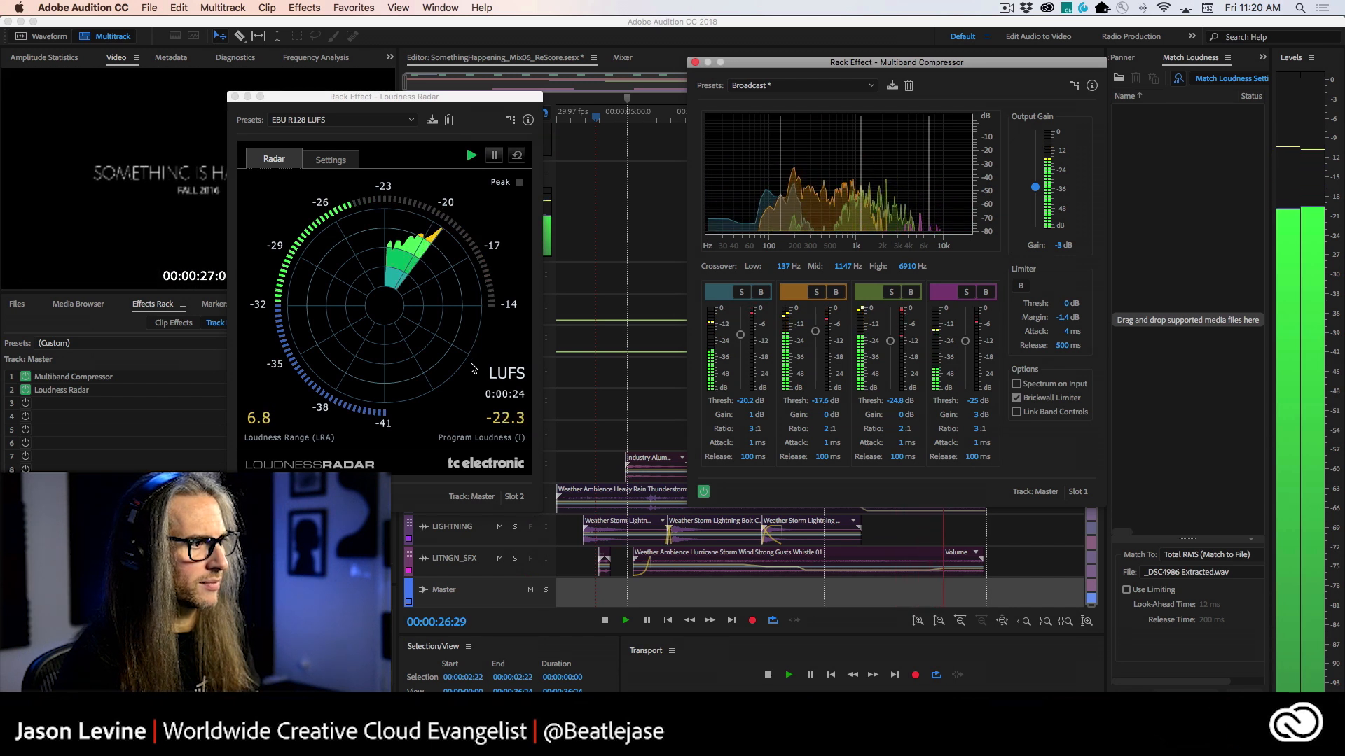
pyautogui.press('space')
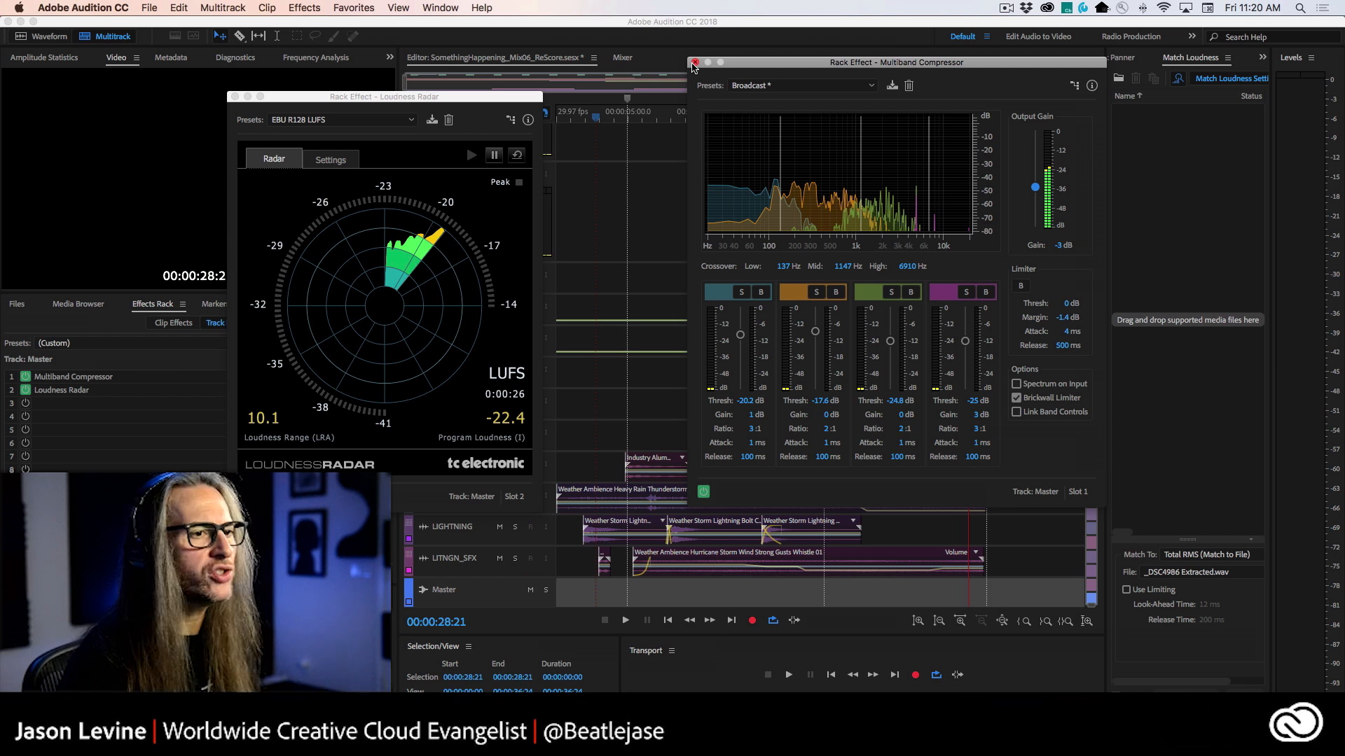
# Step: Close both Master effect windows and open the settings for exporting the session to Adobe Premiere Pro
pyautogui.click(694, 63)
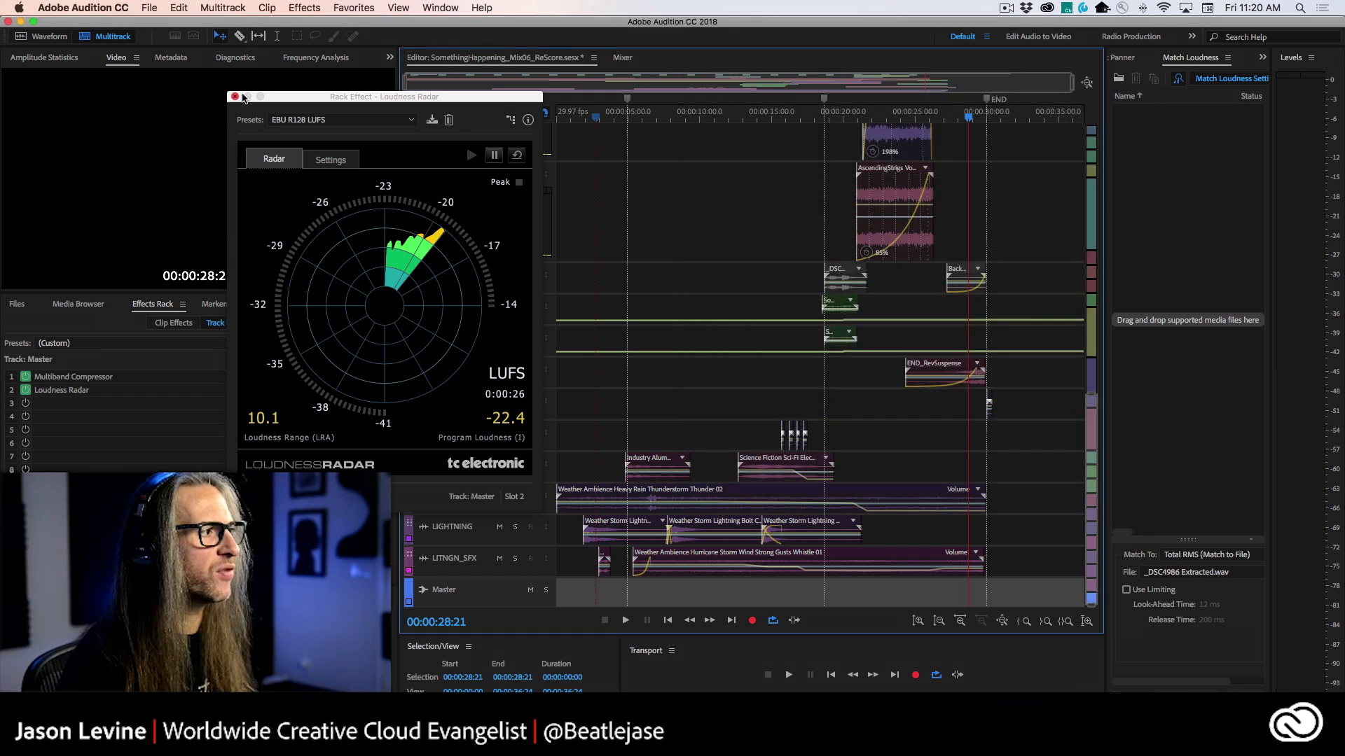
pyautogui.click(235, 98)
pyautogui.click(149, 7)
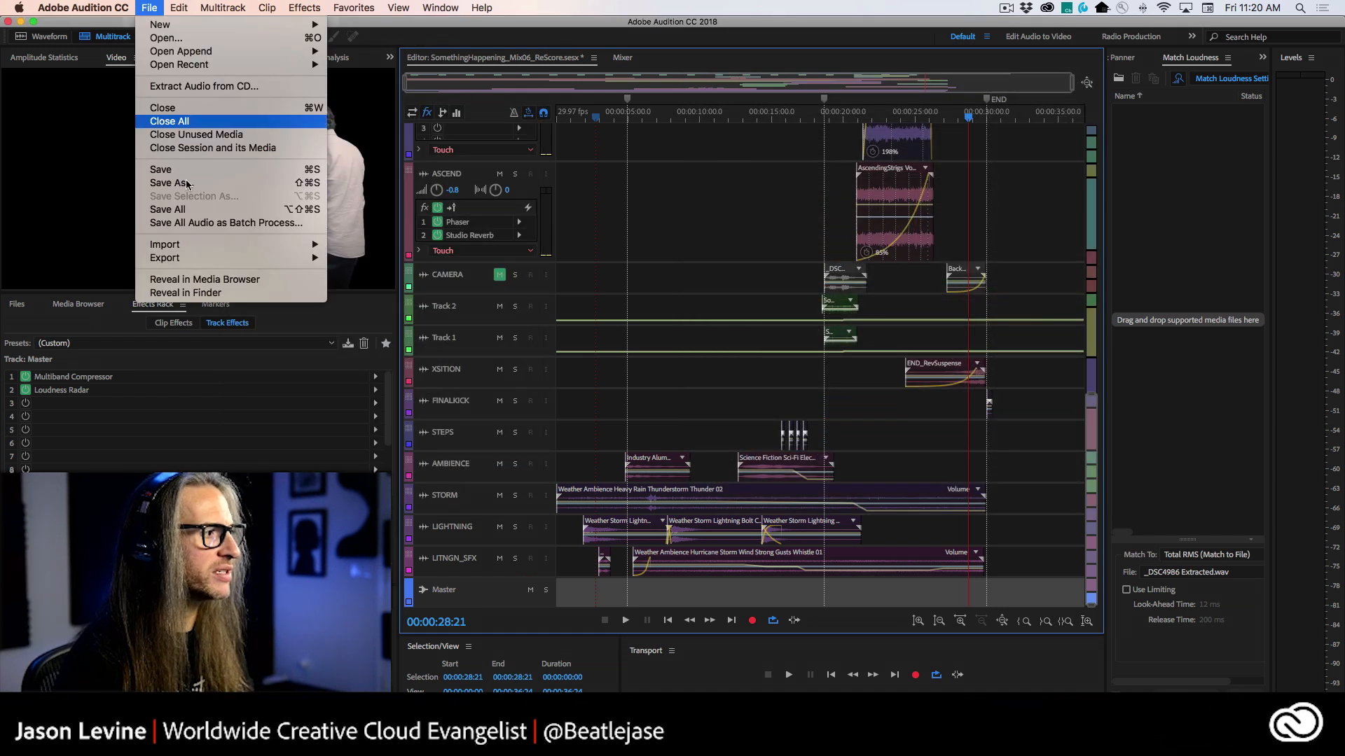
pyautogui.moveTo(220, 262)
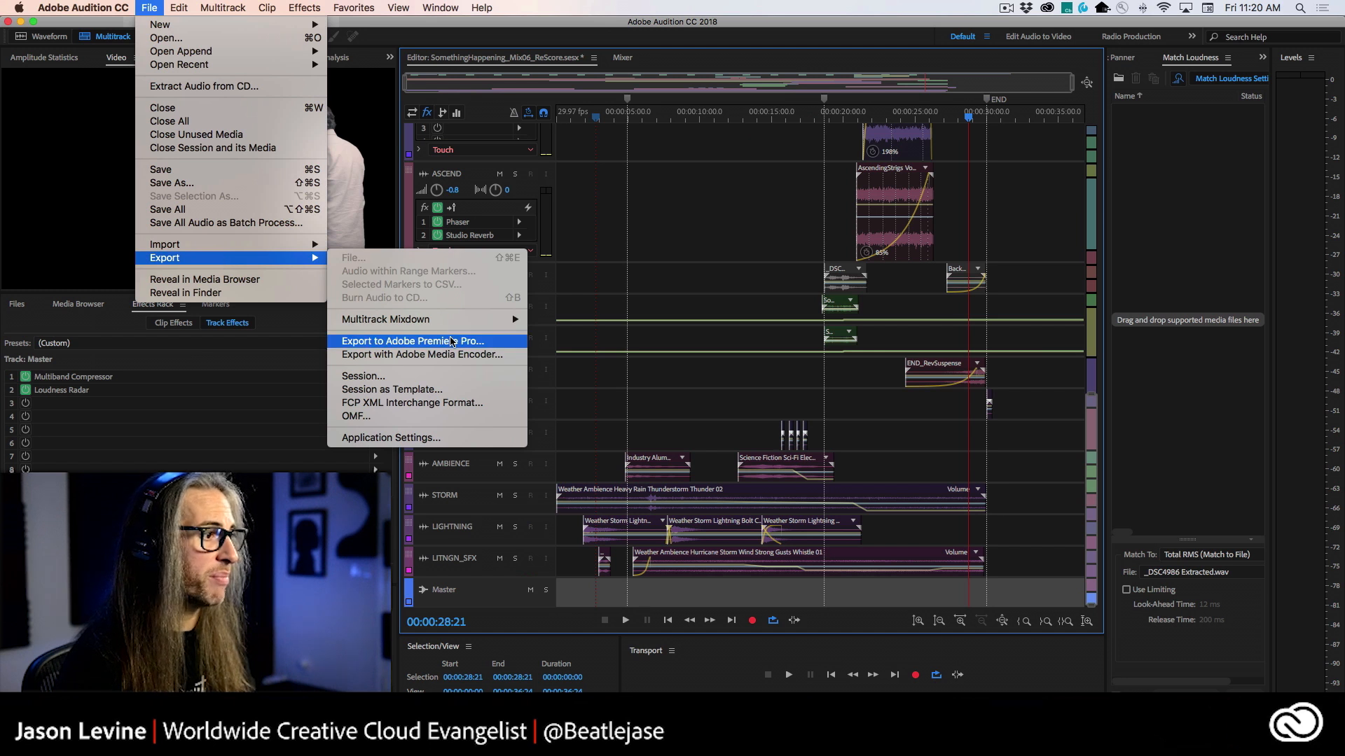
pyautogui.click(500, 343)
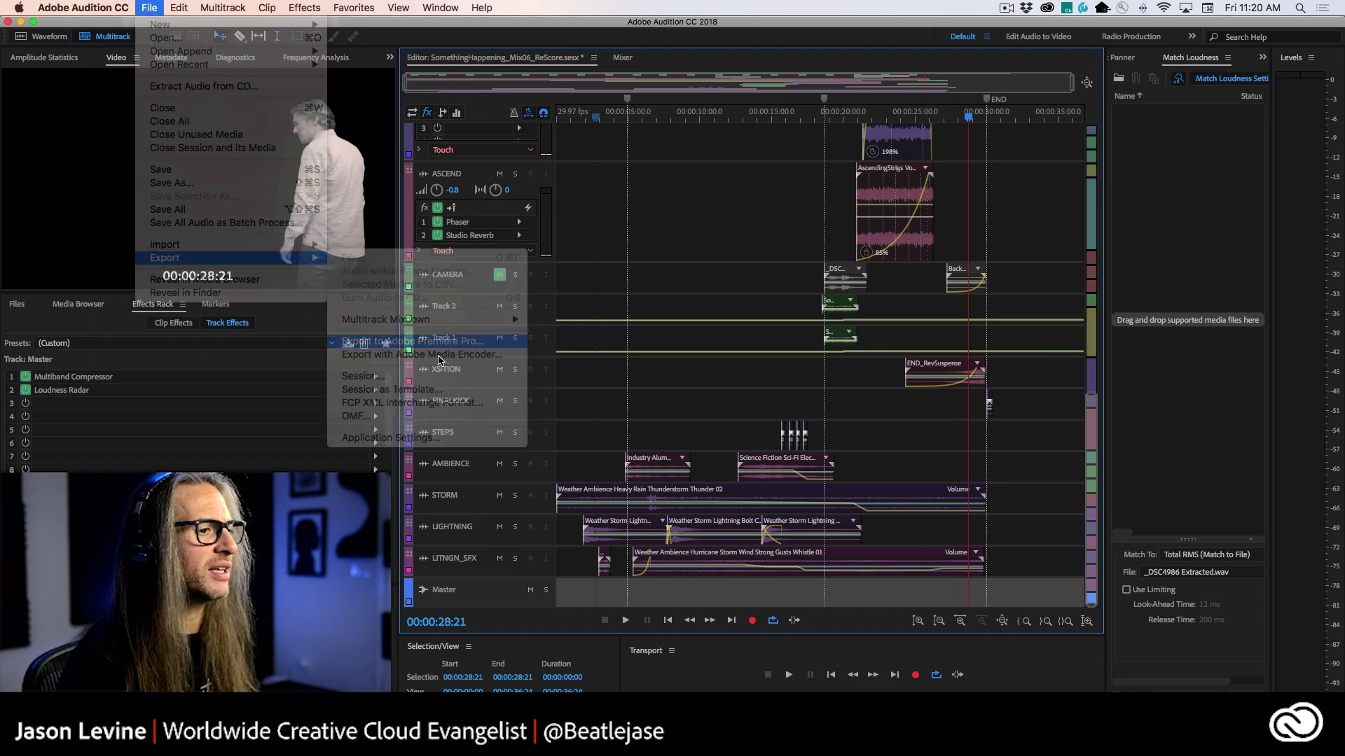
pyautogui.moveTo(780, 176); pyautogui.dragTo(722, 130)
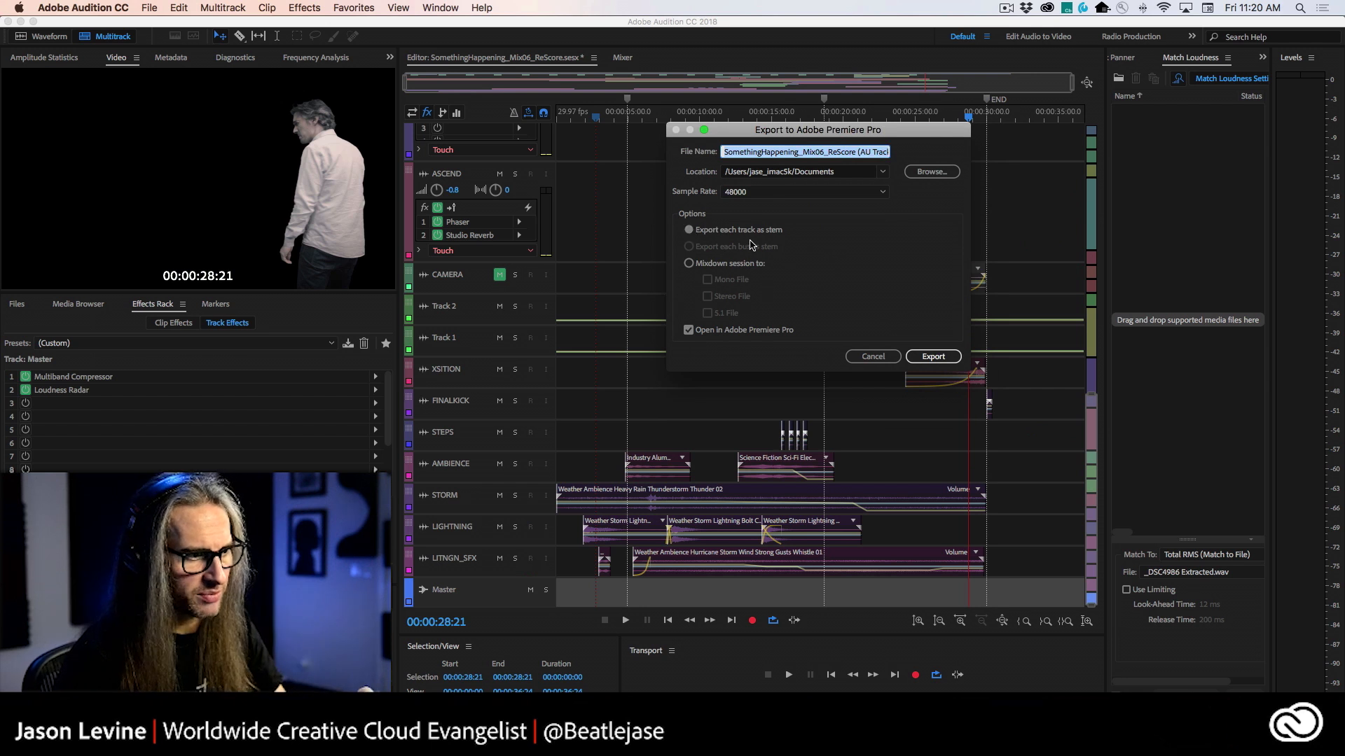
# Step: Switch to Premiere Pro, examine the stem and mixdown audio tracks in the enlarged SH_SURR01 timeline, and return to Audition
pyautogui.press('super+Tab')
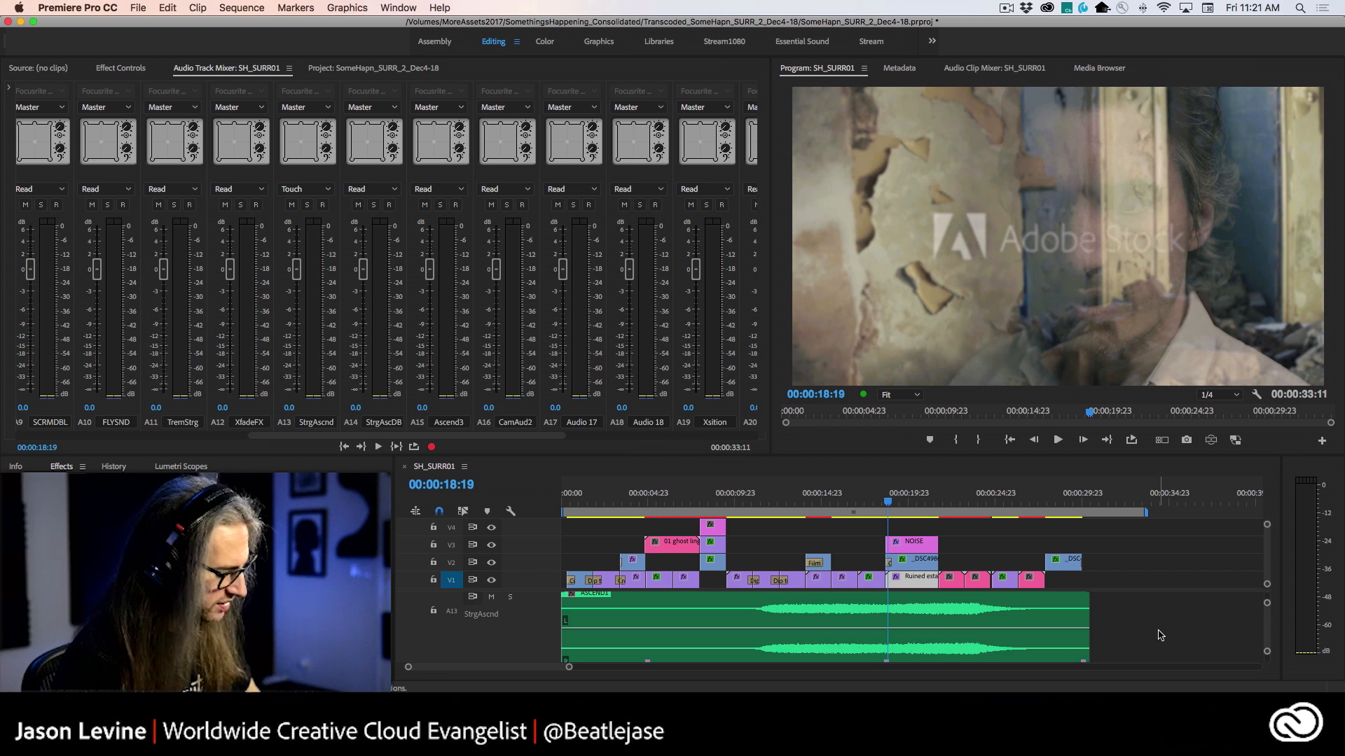
pyautogui.press('`')
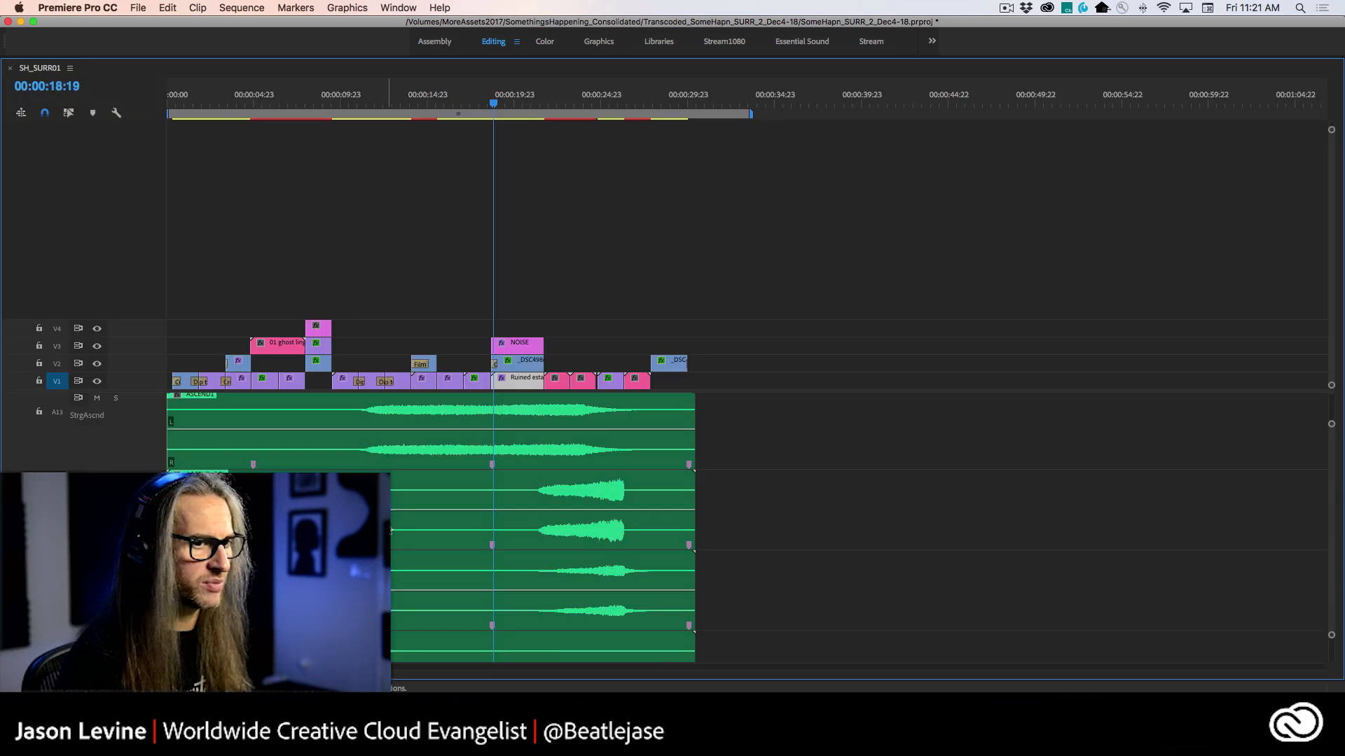
pyautogui.scroll(-6, 418, 558)
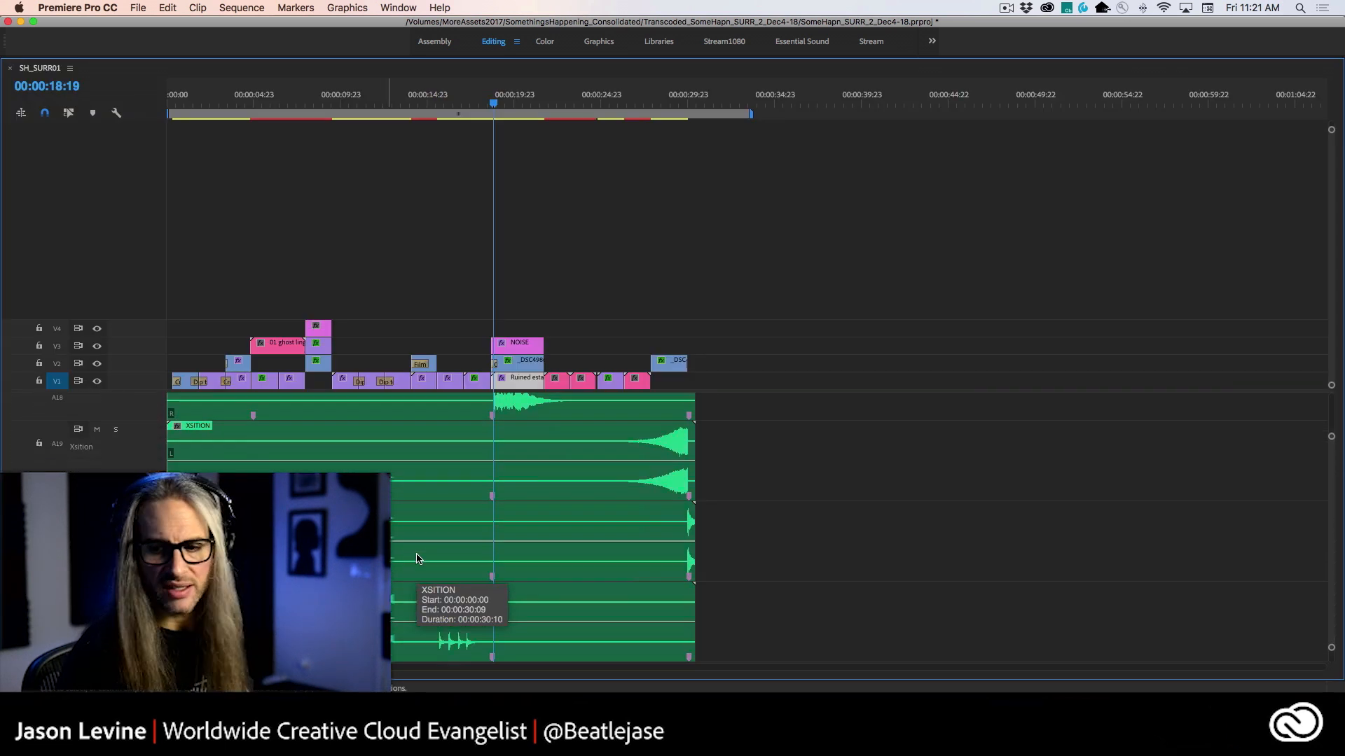
pyautogui.scroll(12, 418, 558)
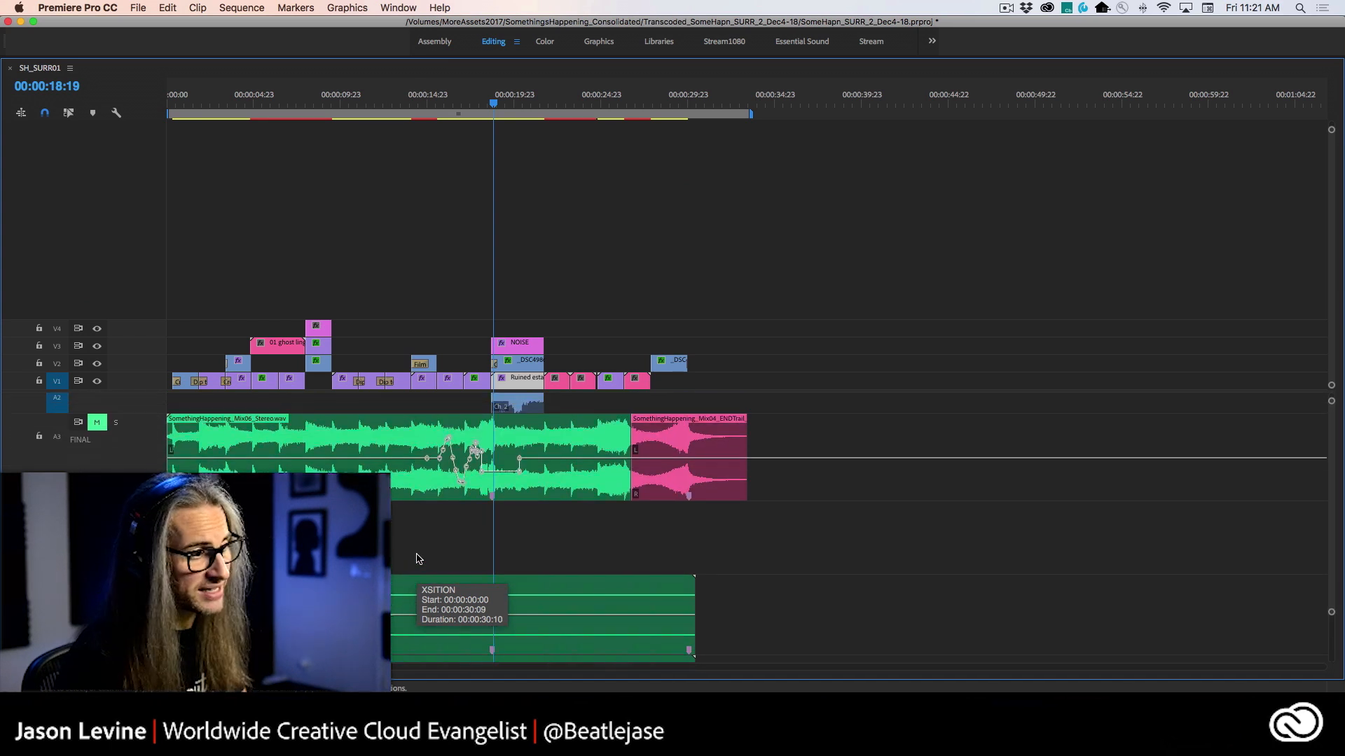
pyautogui.press('super+Tab')
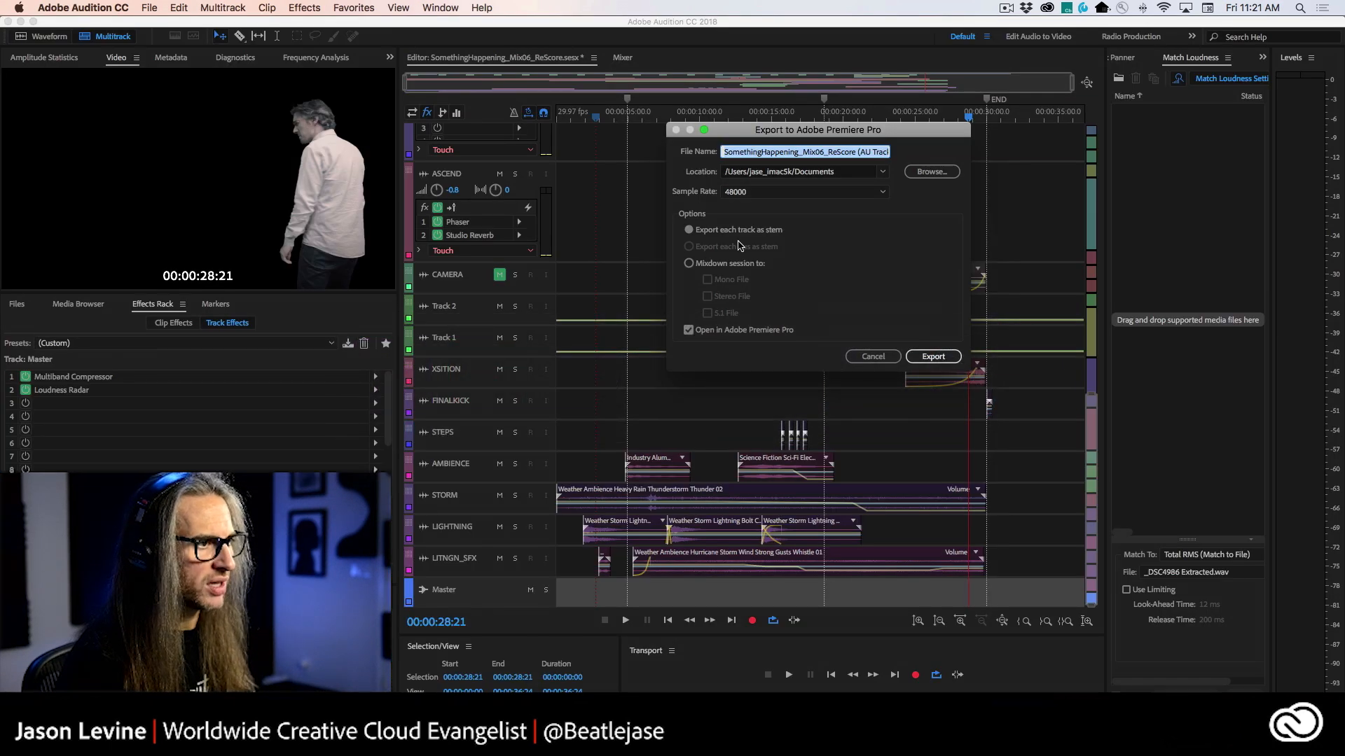
# Step: Choose a session mixdown to a stereo file and a 5.1 file in the Premiere Pro export, and cancel the export
pyautogui.click(699, 266)
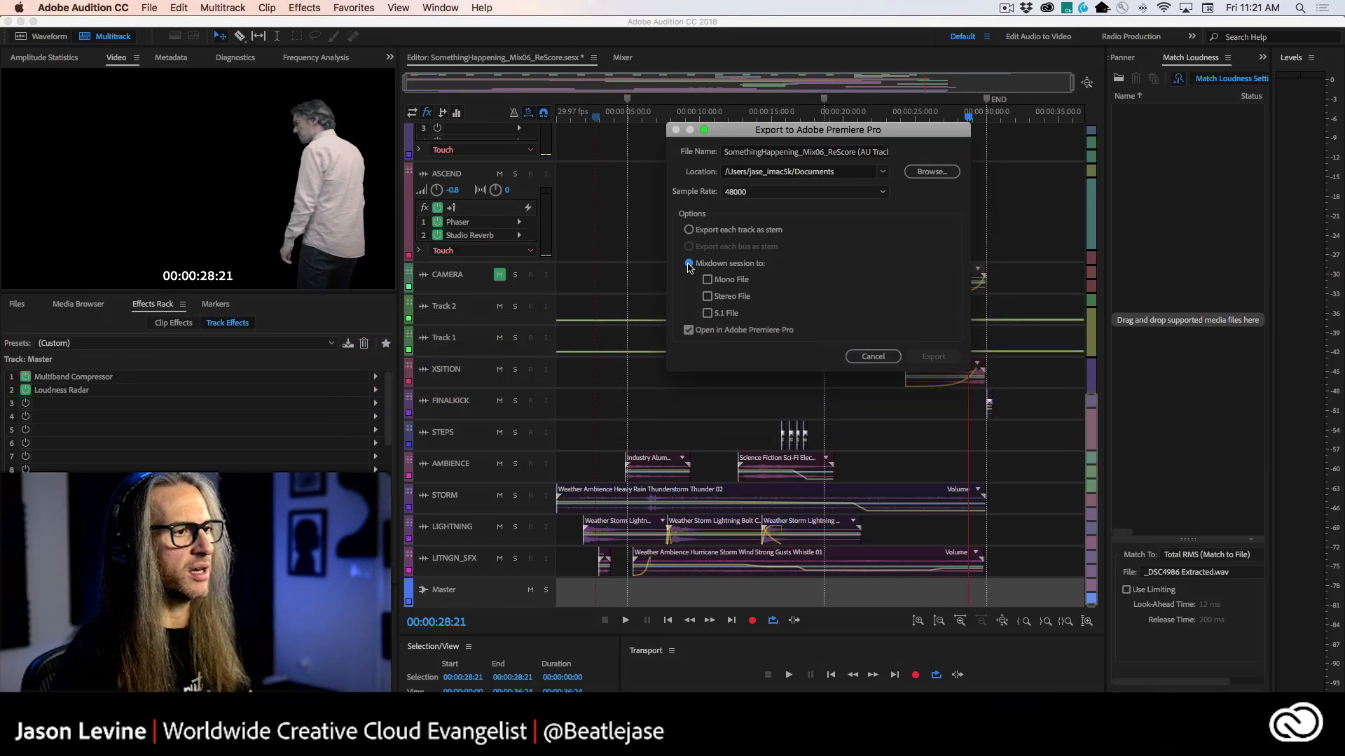
pyautogui.click(708, 297)
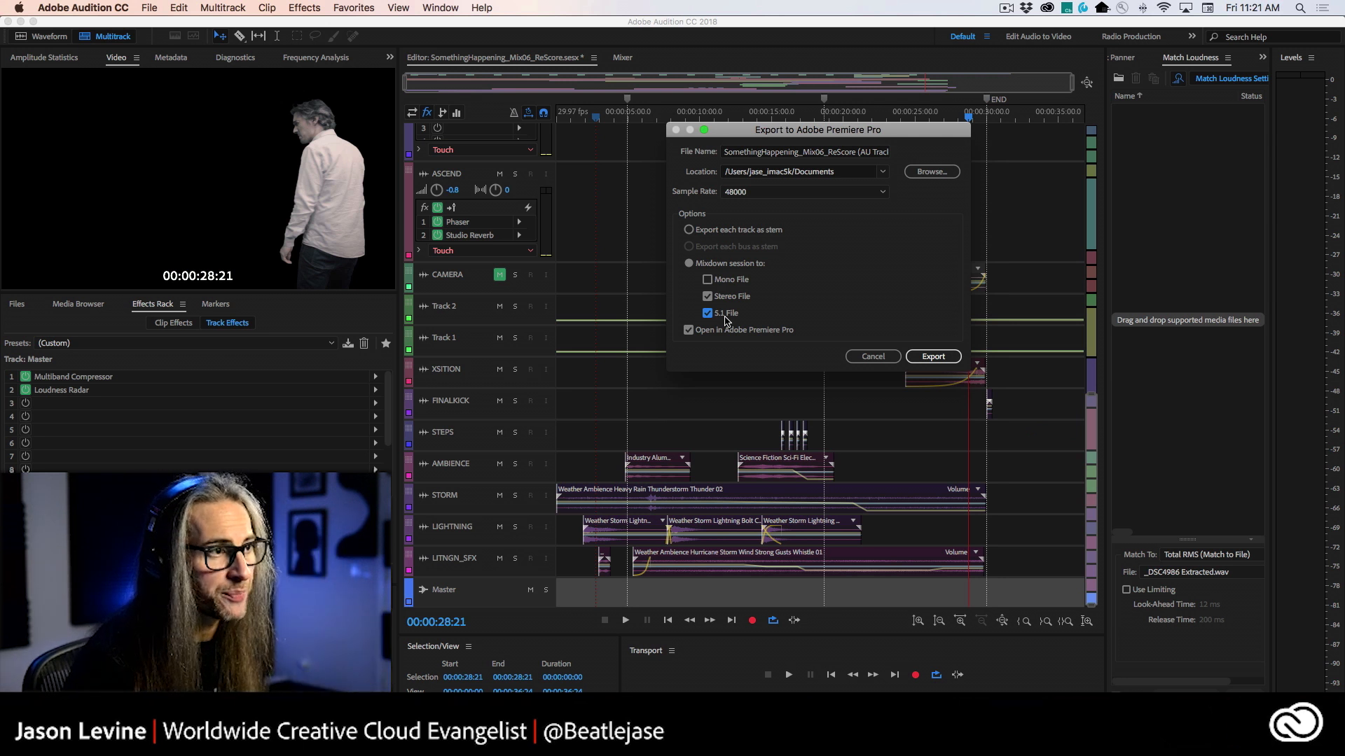
pyautogui.click(873, 357)
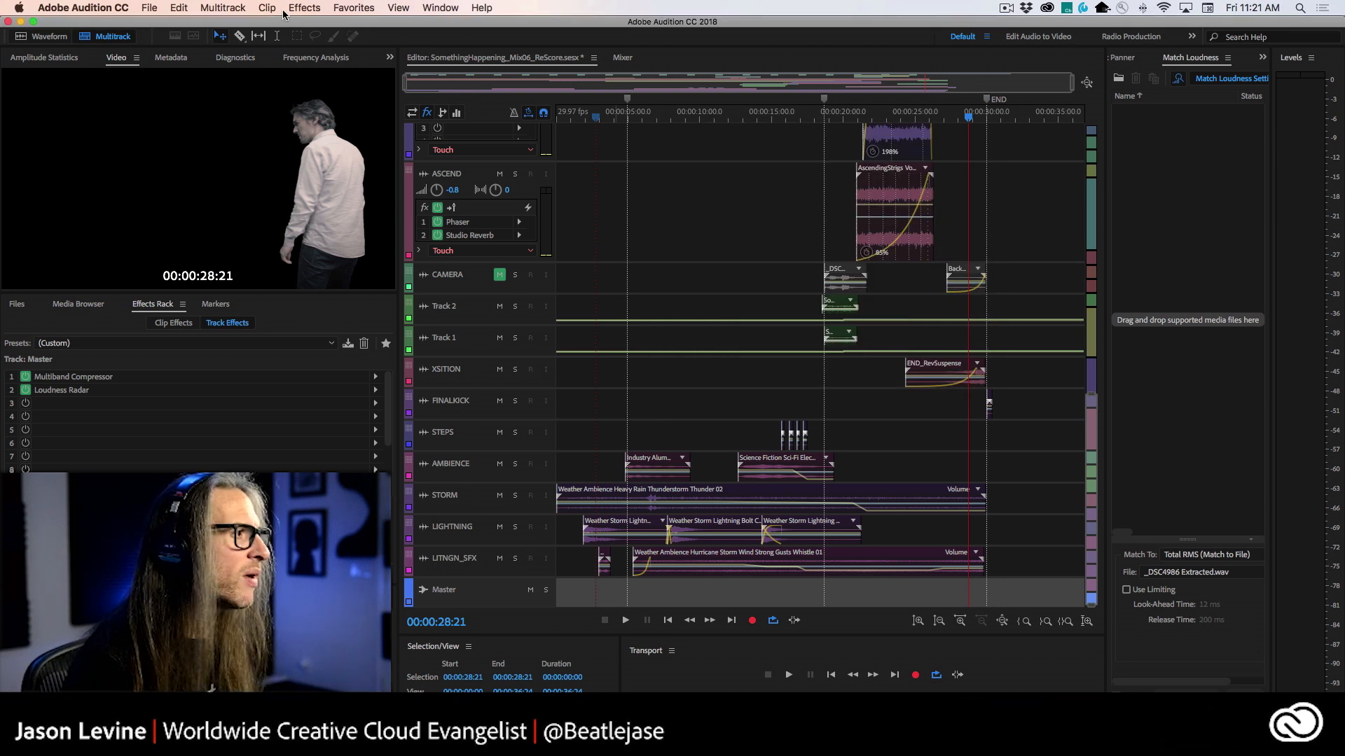
pyautogui.click(156, 5)
pyautogui.moveTo(198, 261)
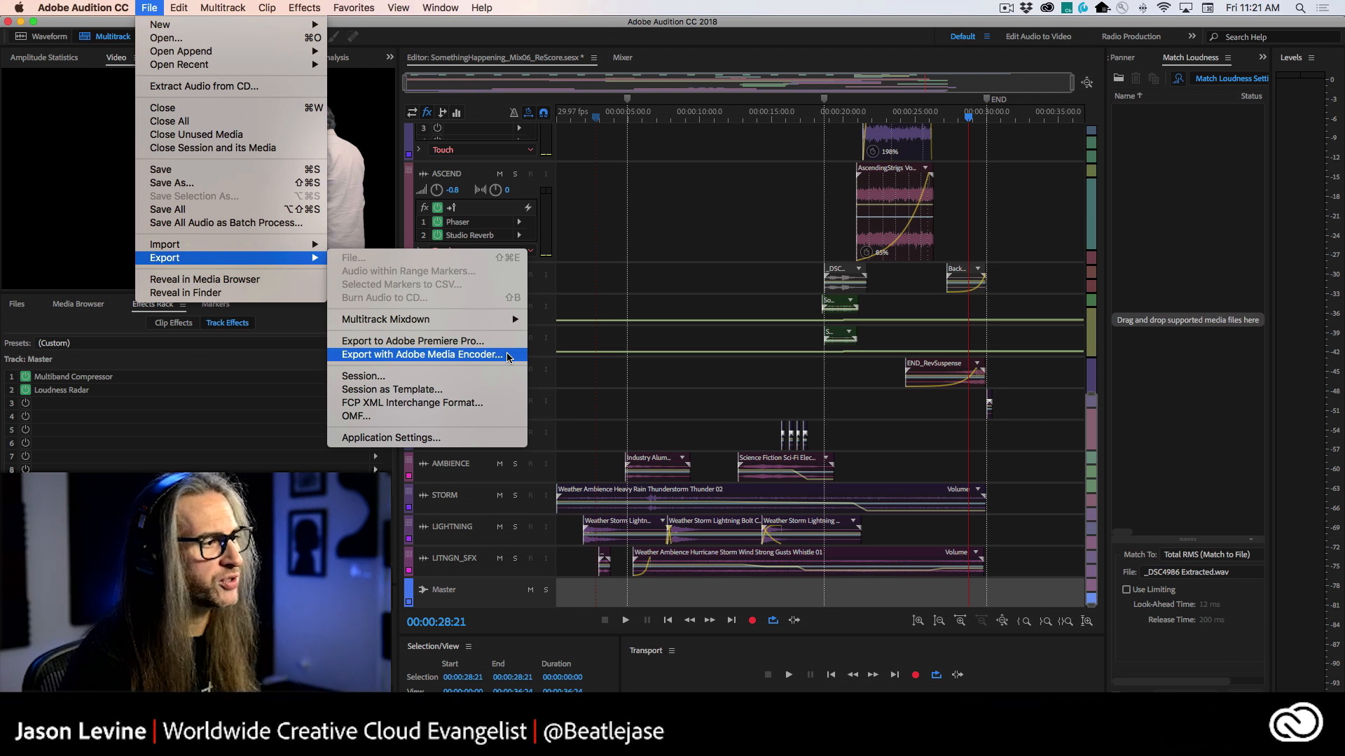
pyautogui.click(140, 7)
# Step: Remove the Loudness Radar and Multiband Compressor effects from the Master track in the Mixer
pyautogui.click(622, 58)
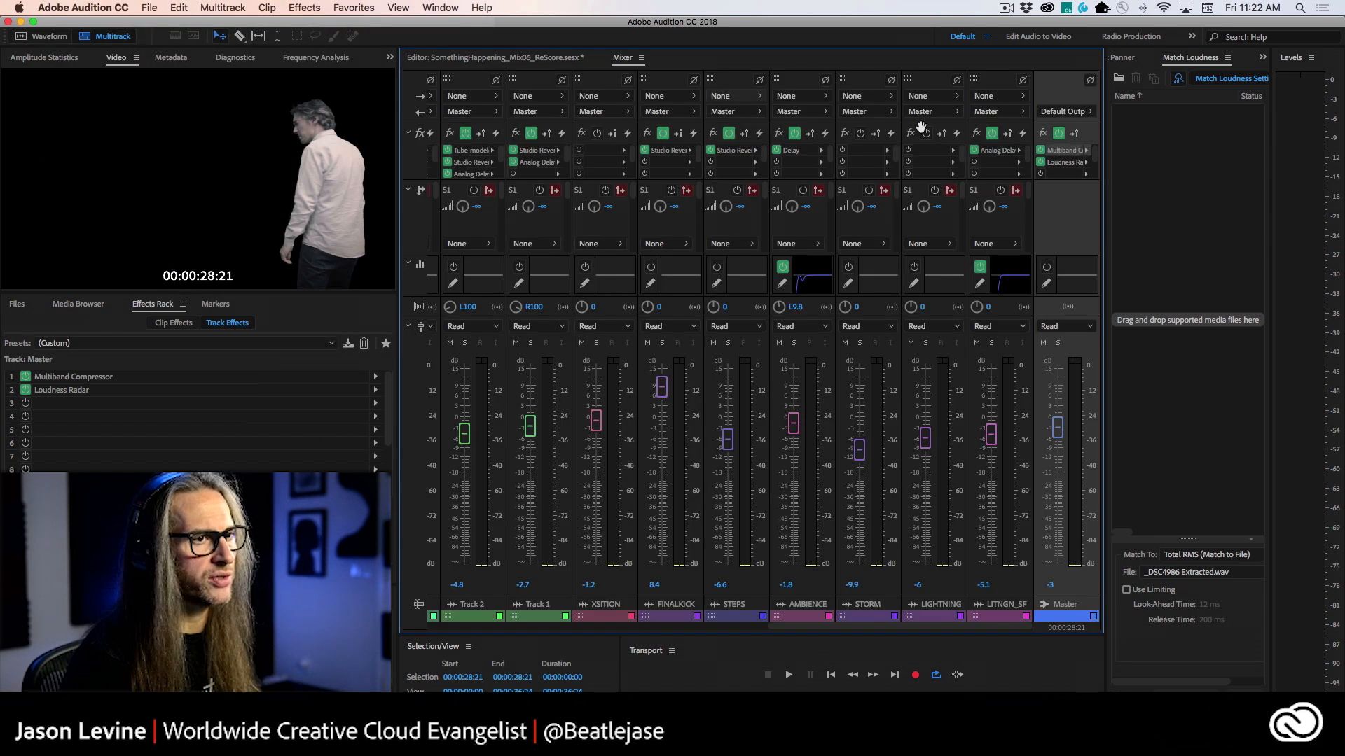
pyautogui.click(1090, 165)
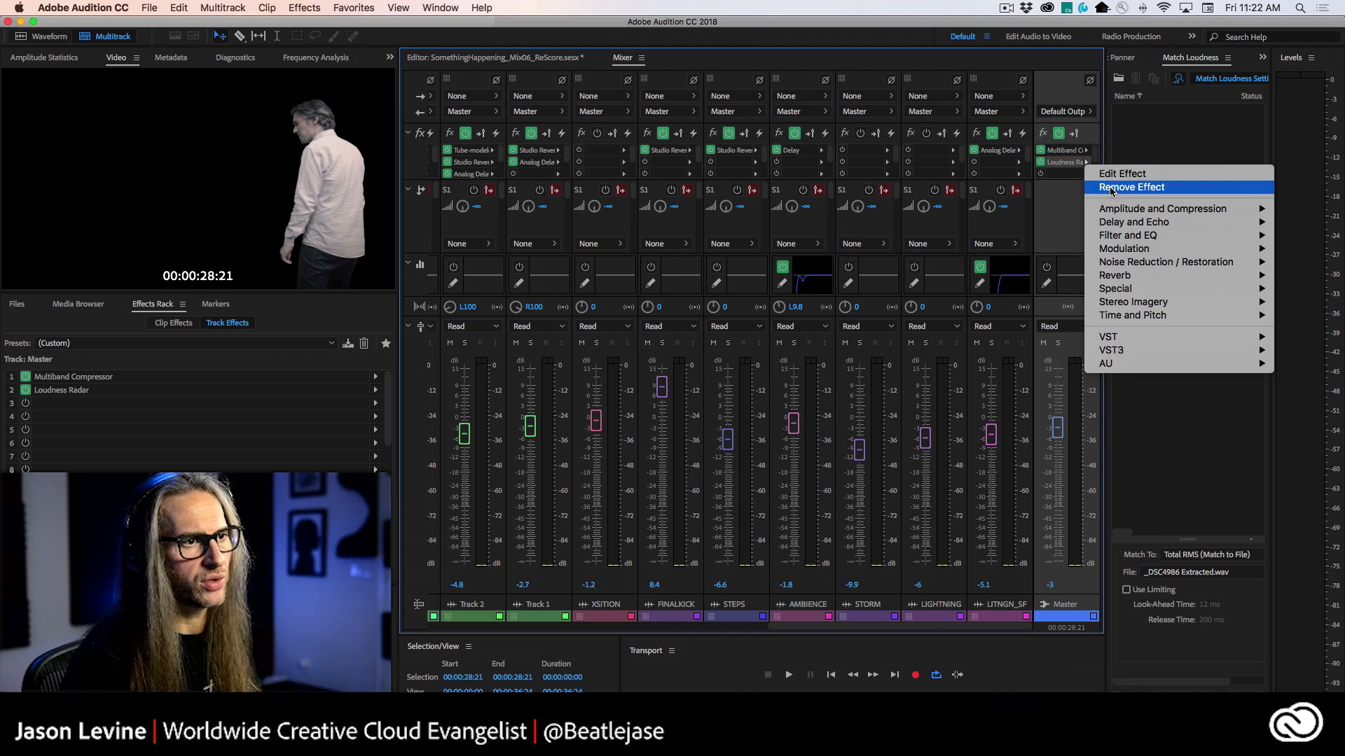
pyautogui.click(1113, 187)
pyautogui.click(1084, 151)
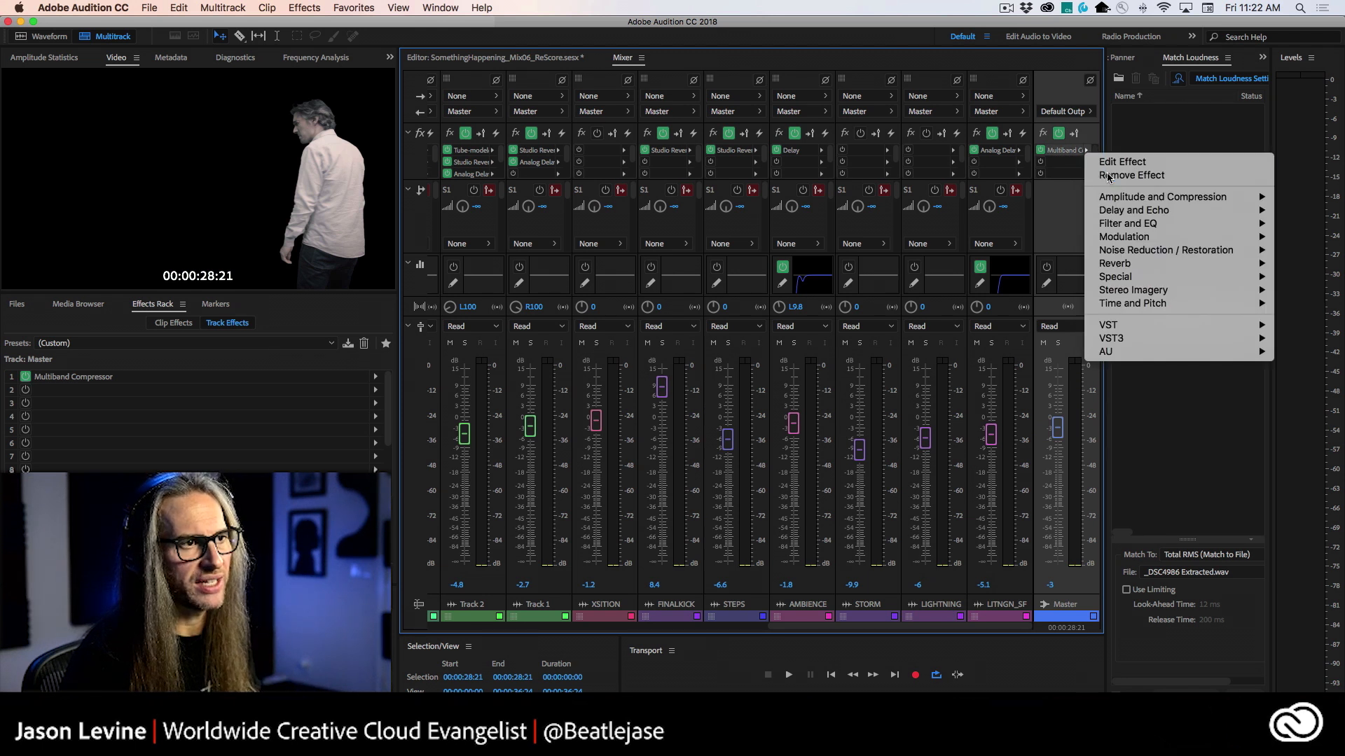
pyautogui.click(1112, 175)
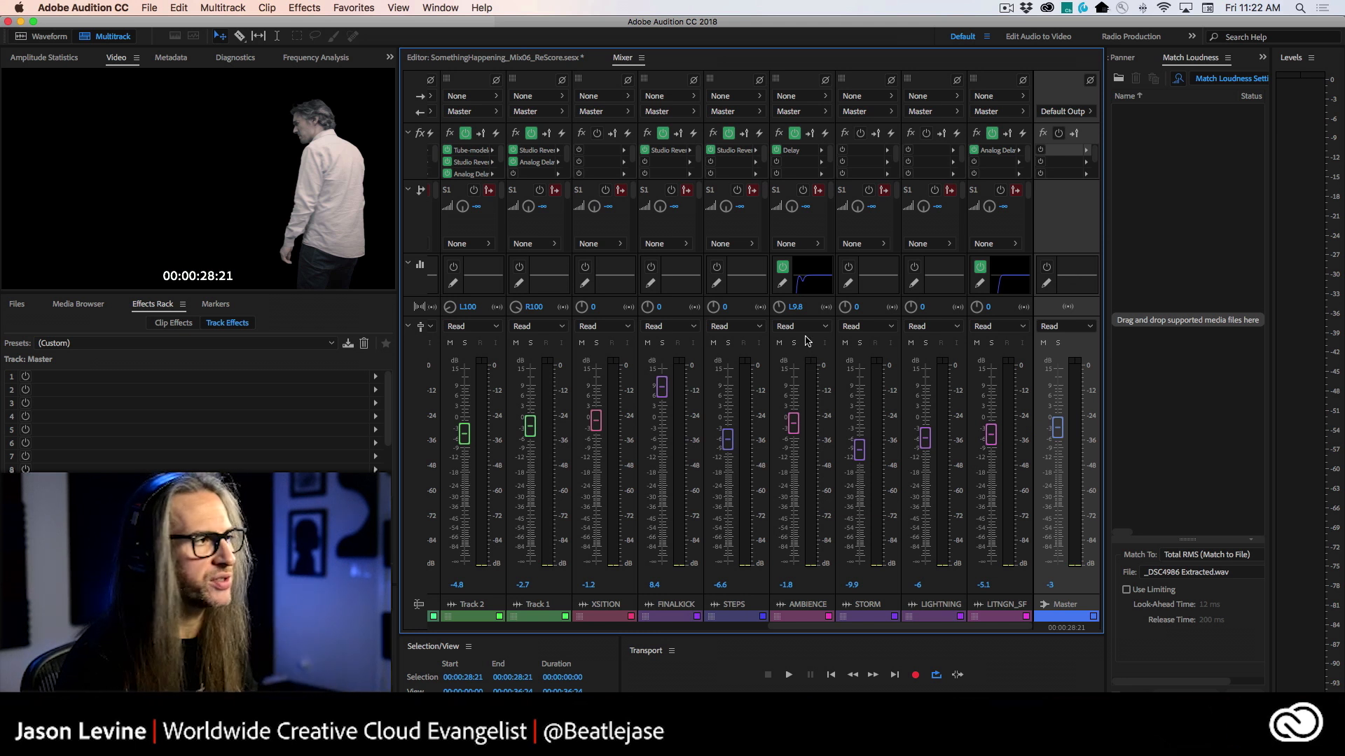
# Step: Start a multitrack mixdown export of the entire session and set its save location to the Desktop
pyautogui.click(150, 5)
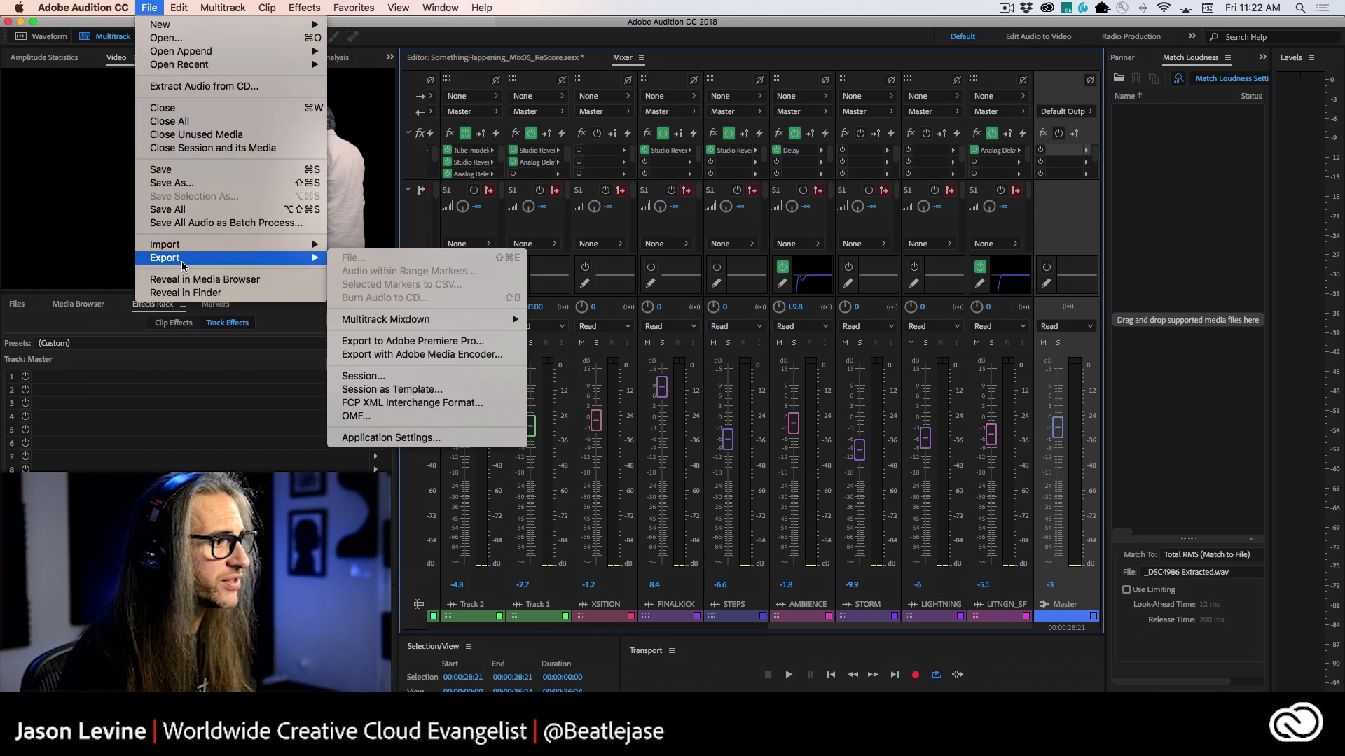
pyautogui.moveTo(409, 322)
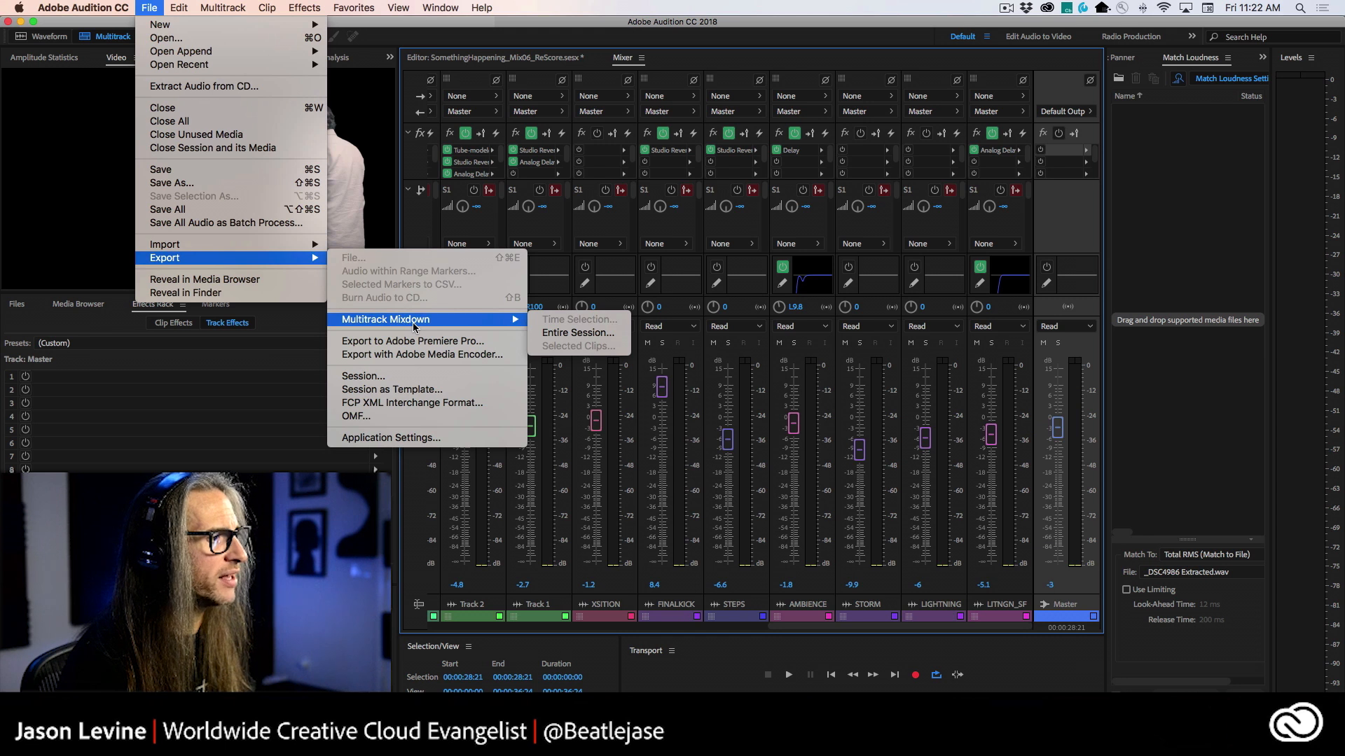
pyautogui.click(614, 336)
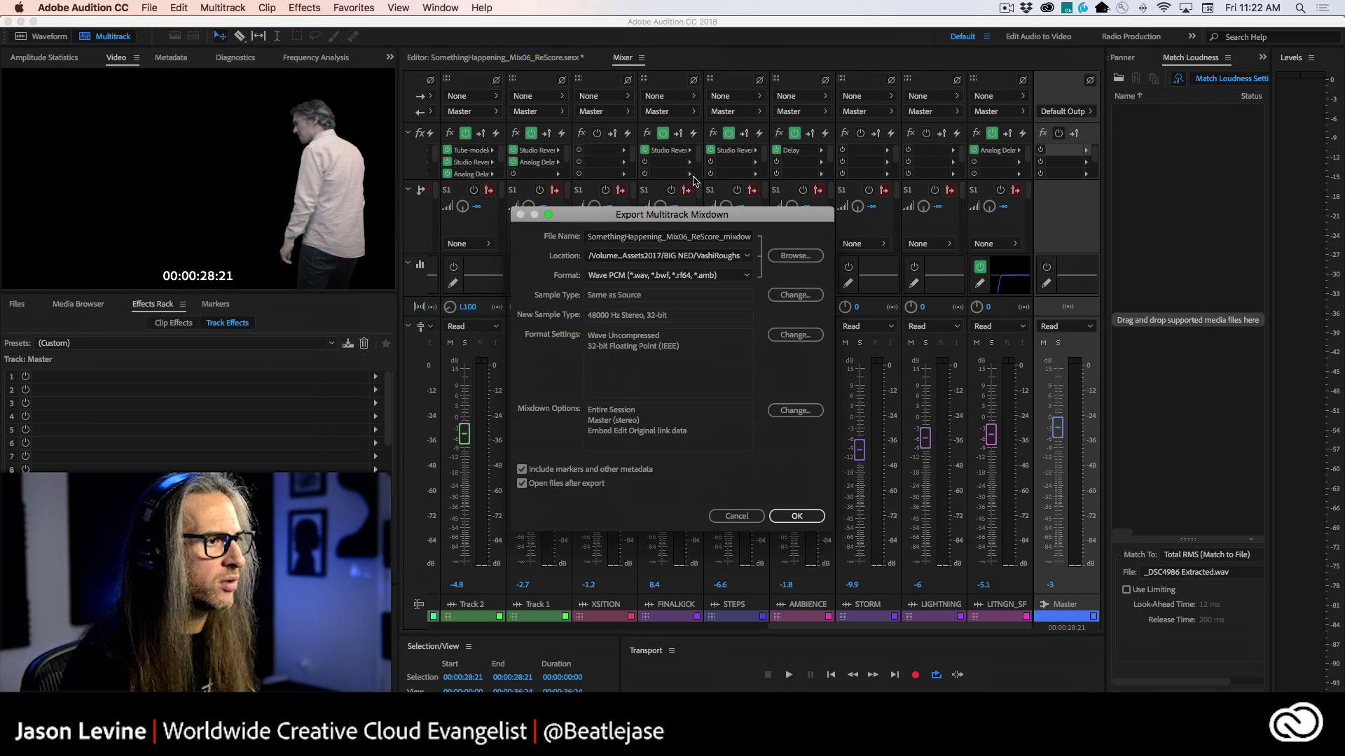
pyautogui.moveTo(682, 218); pyautogui.dragTo(720, 166)
pyautogui.click(785, 203)
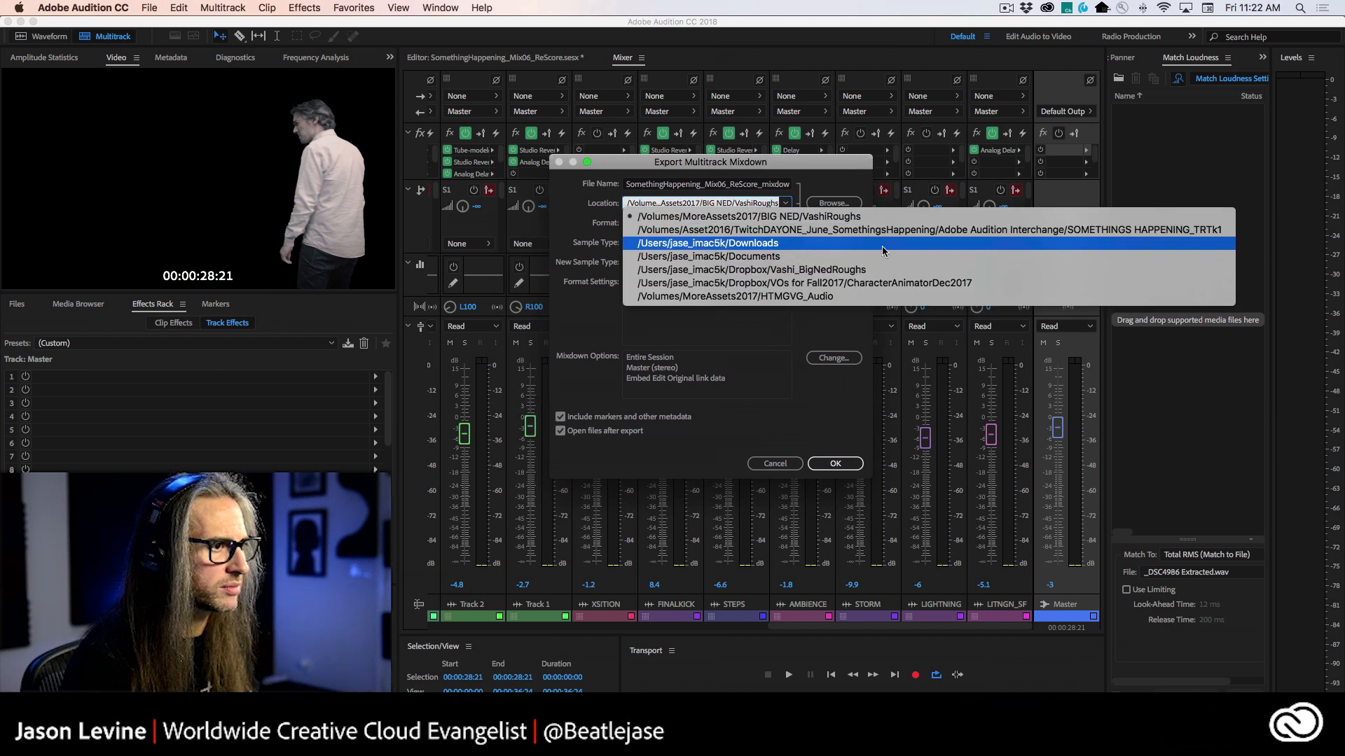
pyautogui.click(822, 420)
pyautogui.click(832, 202)
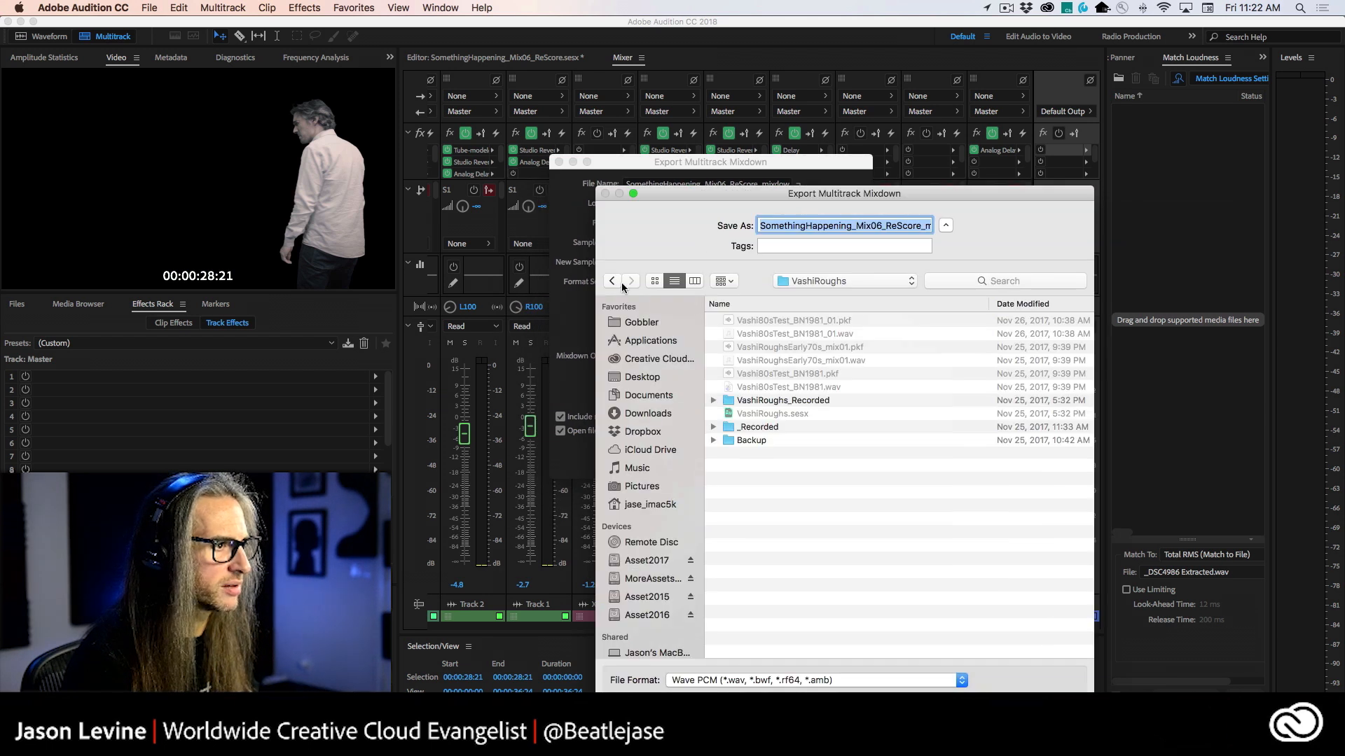
pyautogui.click(650, 378)
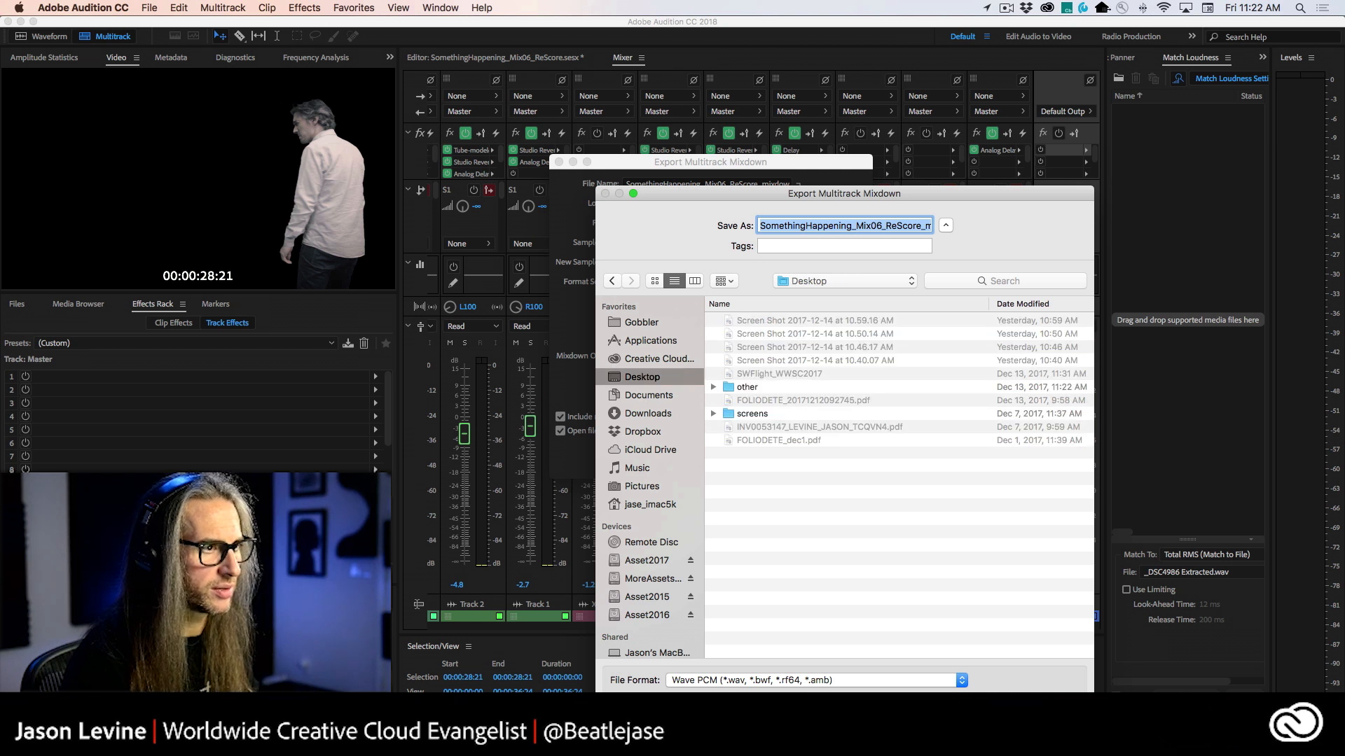
pyautogui.press('Return')
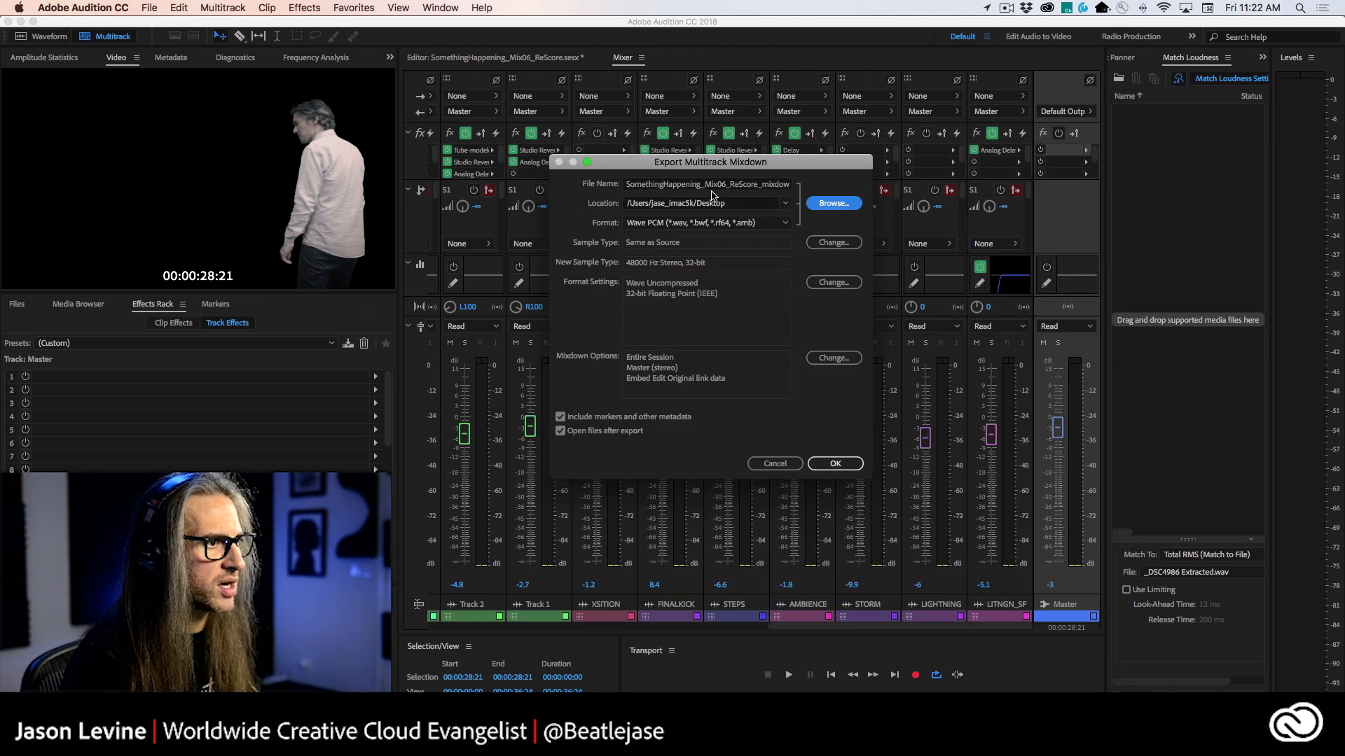
# Step: Review the mixdown's file formats and WAV sample types, keep Wave PCM, and cancel the WAV settings
pyautogui.click(782, 224)
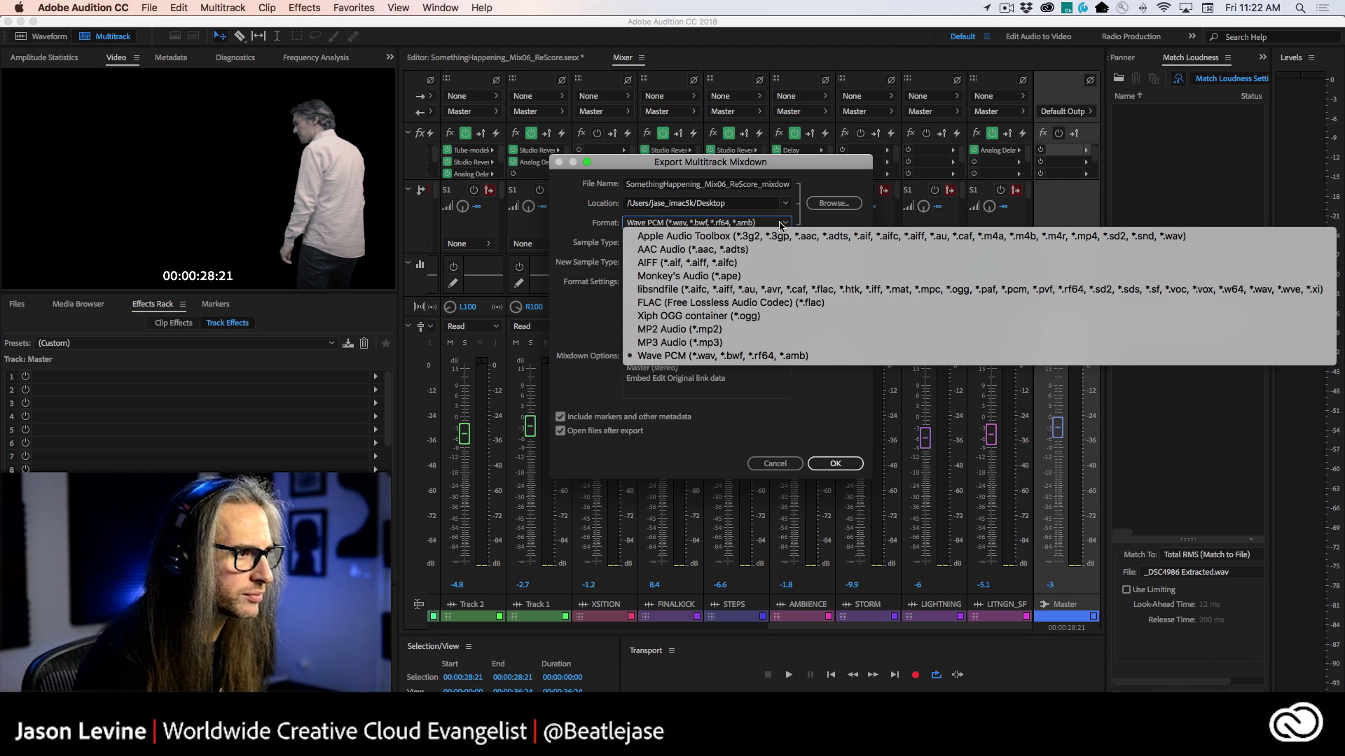
pyautogui.click(782, 357)
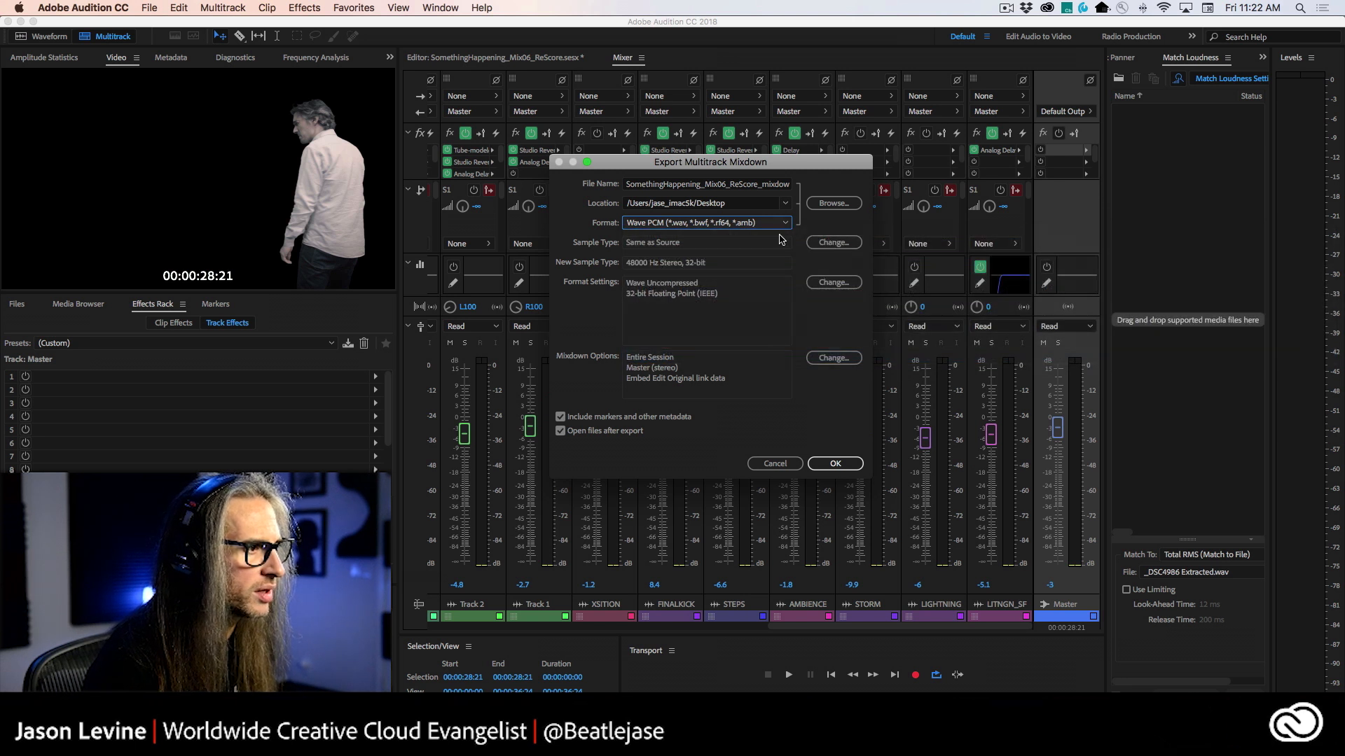
pyautogui.click(825, 283)
pyautogui.click(787, 304)
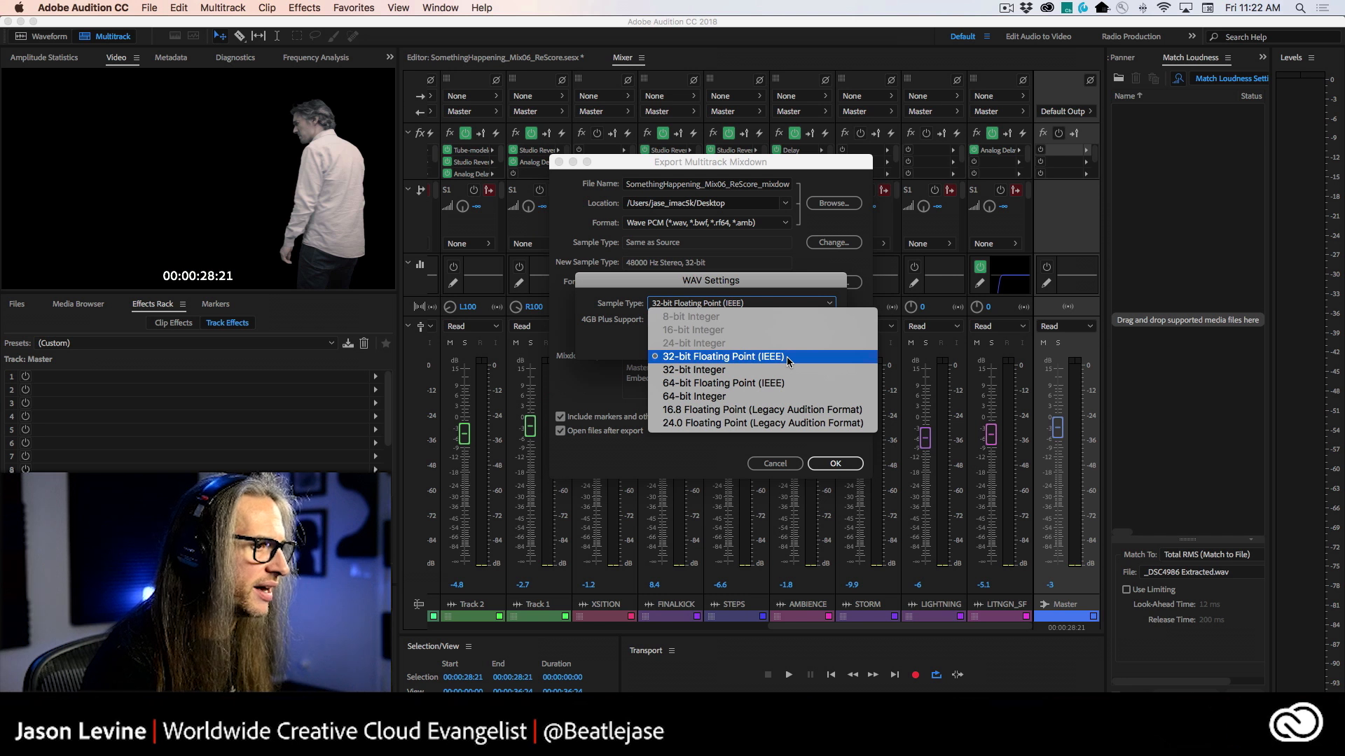
pyautogui.click(771, 261)
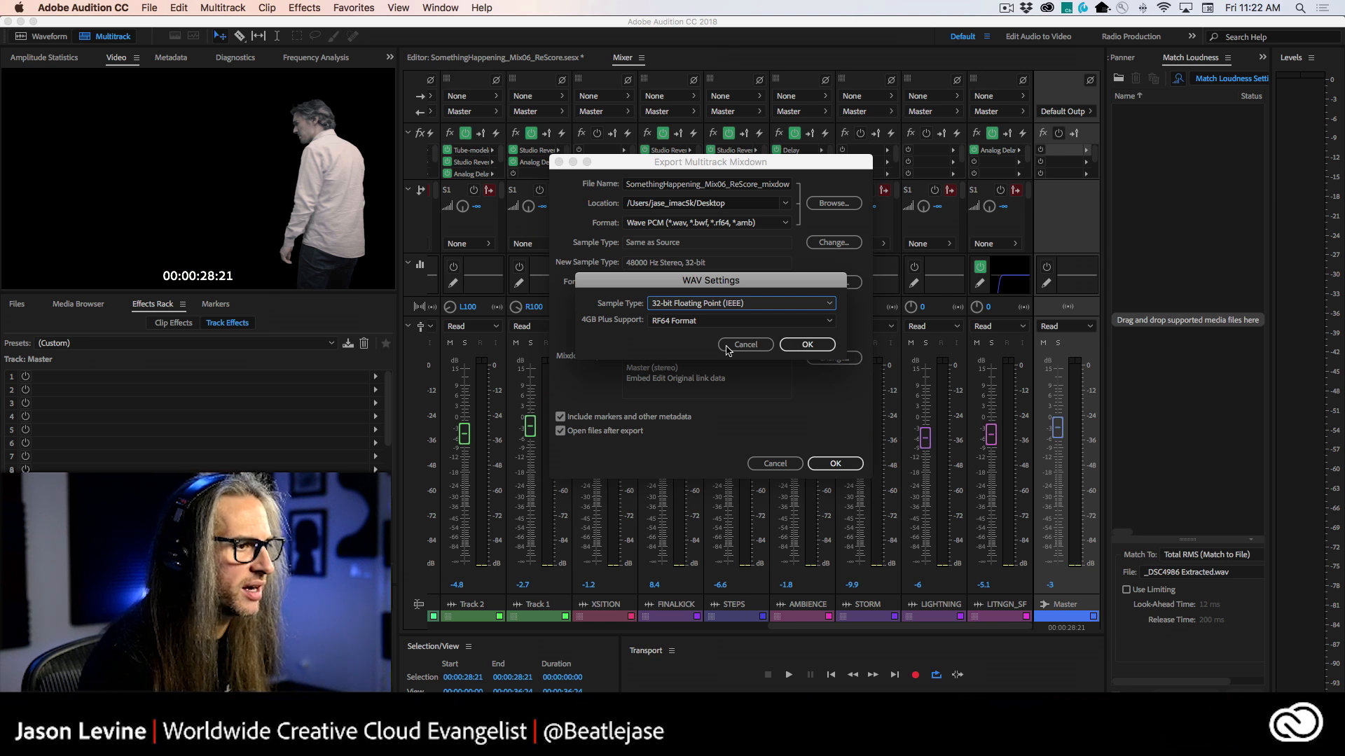
pyautogui.click(748, 346)
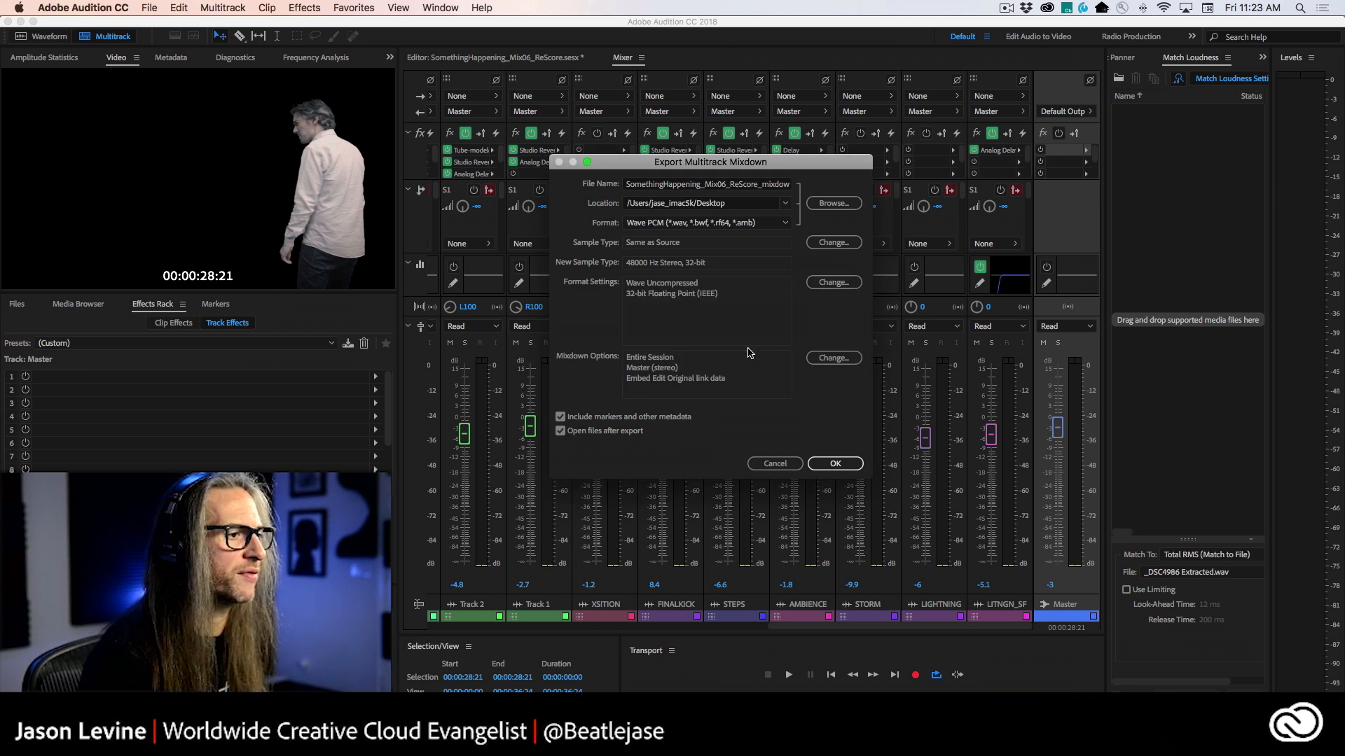
# Step: Examine the Master and individual track sources in the mixdown options, and cancel the options
pyautogui.click(845, 357)
pyautogui.moveTo(636, 249); pyautogui.dragTo(701, 207)
pyautogui.scroll(-5, 865, 294)
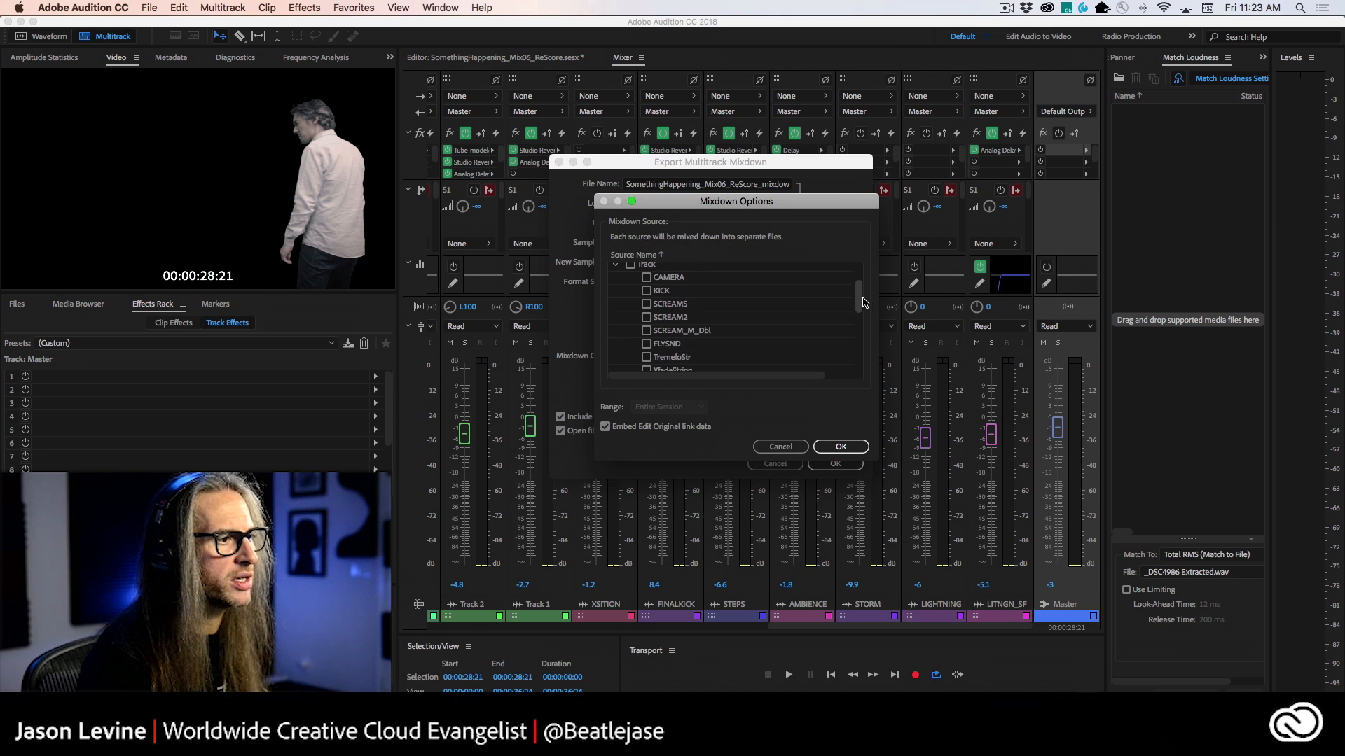
pyautogui.scroll(5, 792, 365)
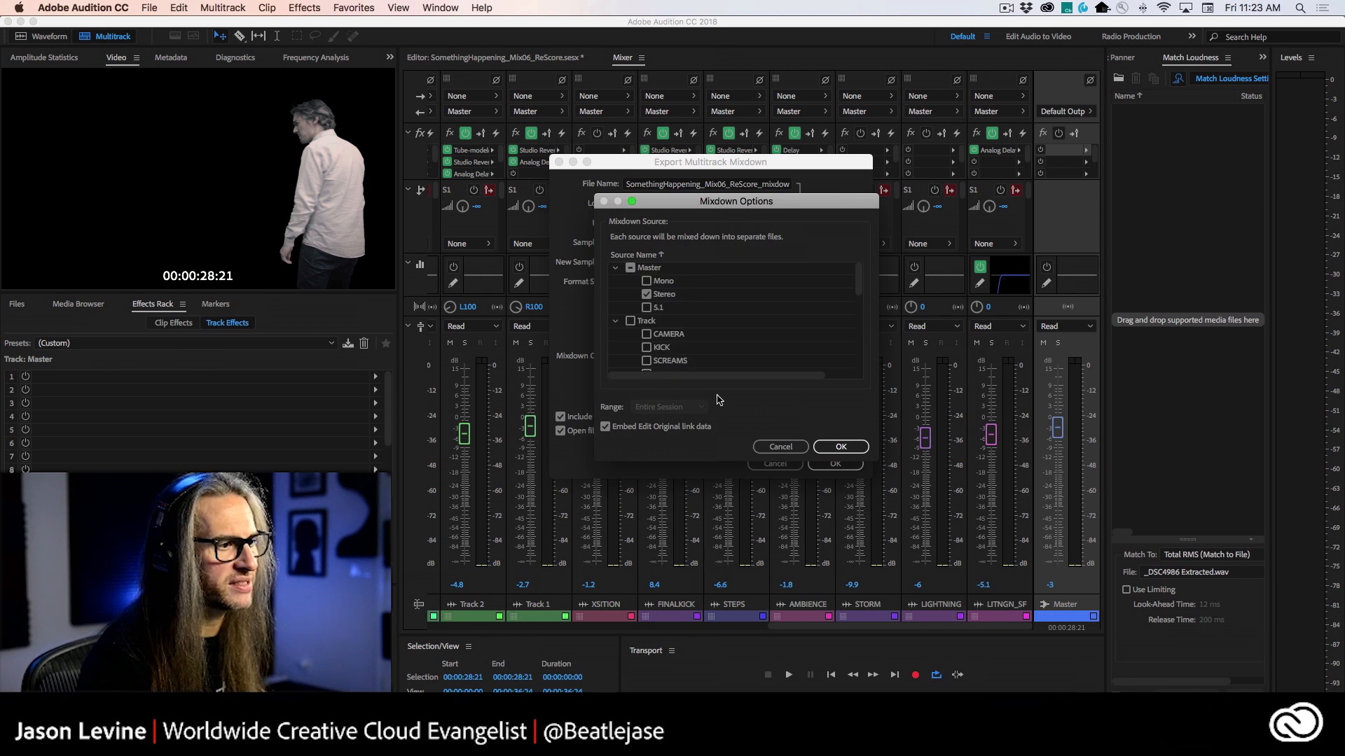
pyautogui.click(779, 448)
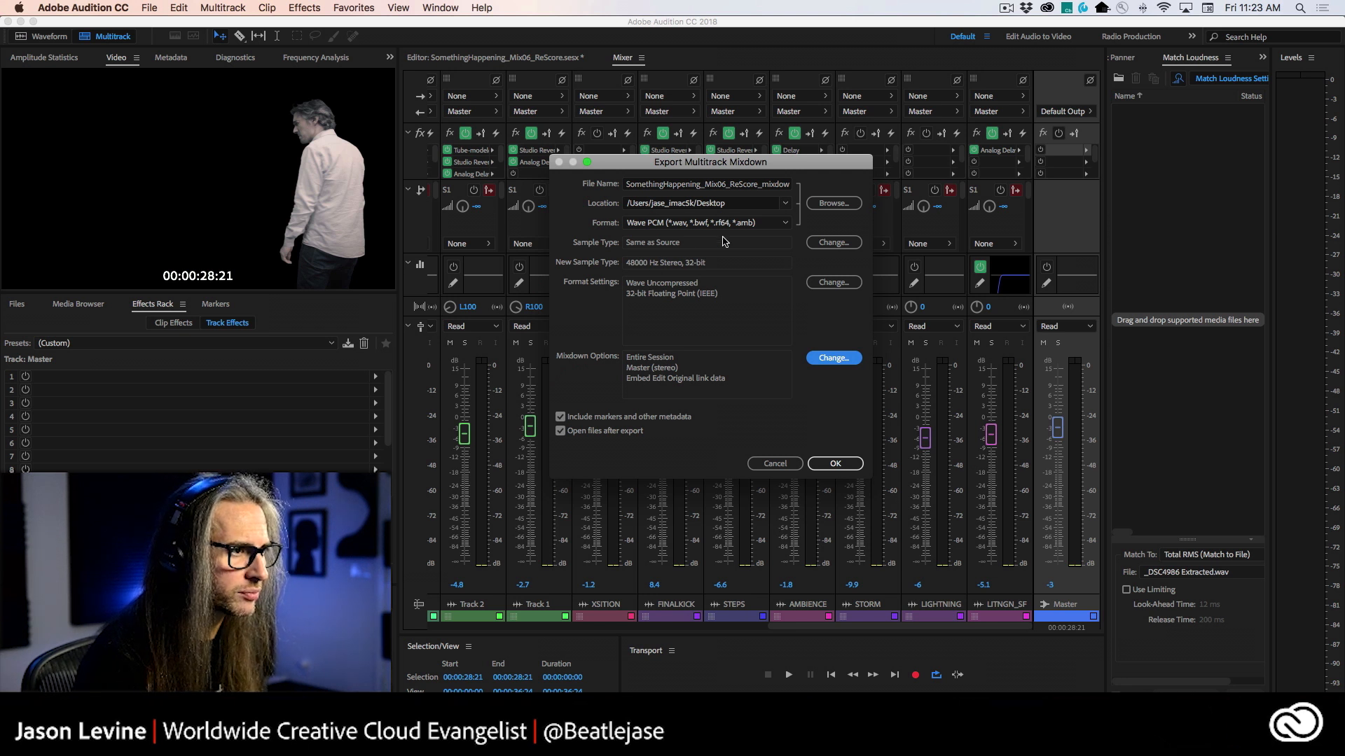
# Step: Keep Wave PCM as the format and export the stereo session mixdown
pyautogui.click(772, 222)
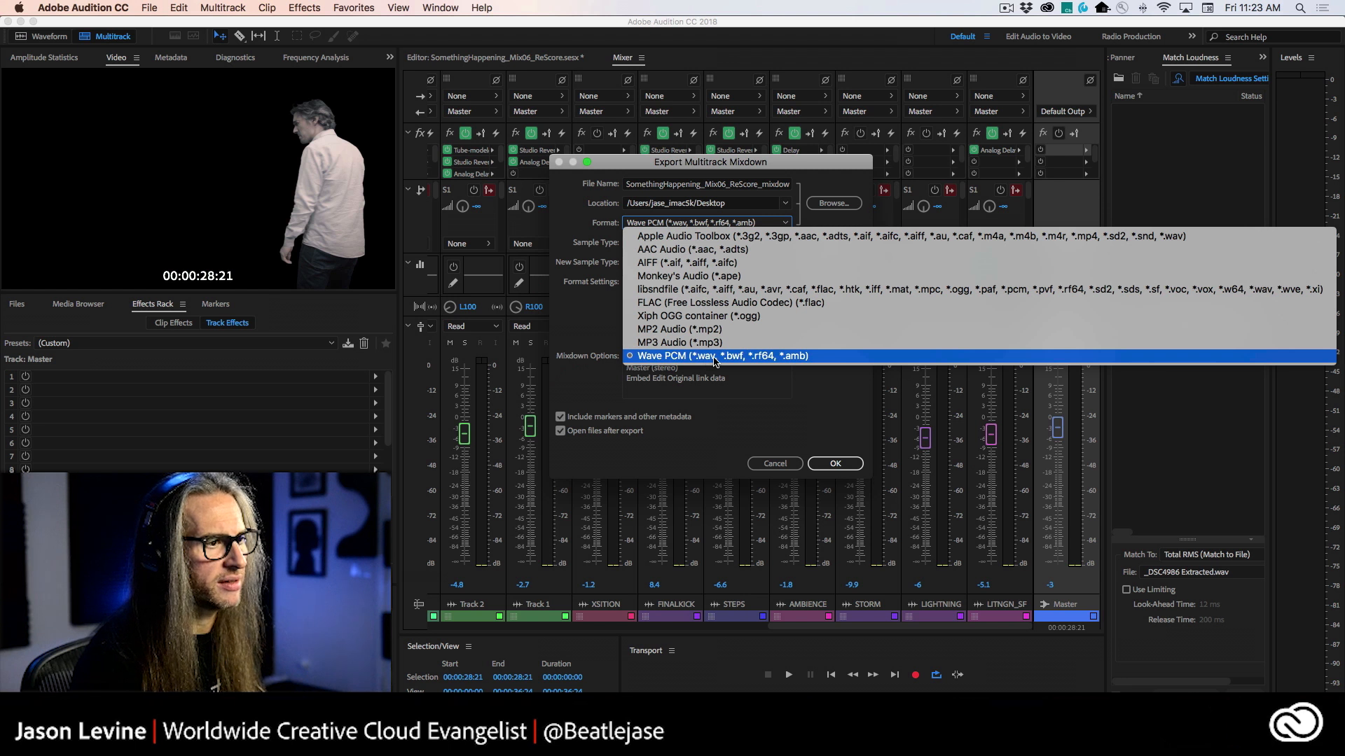
pyautogui.click(855, 357)
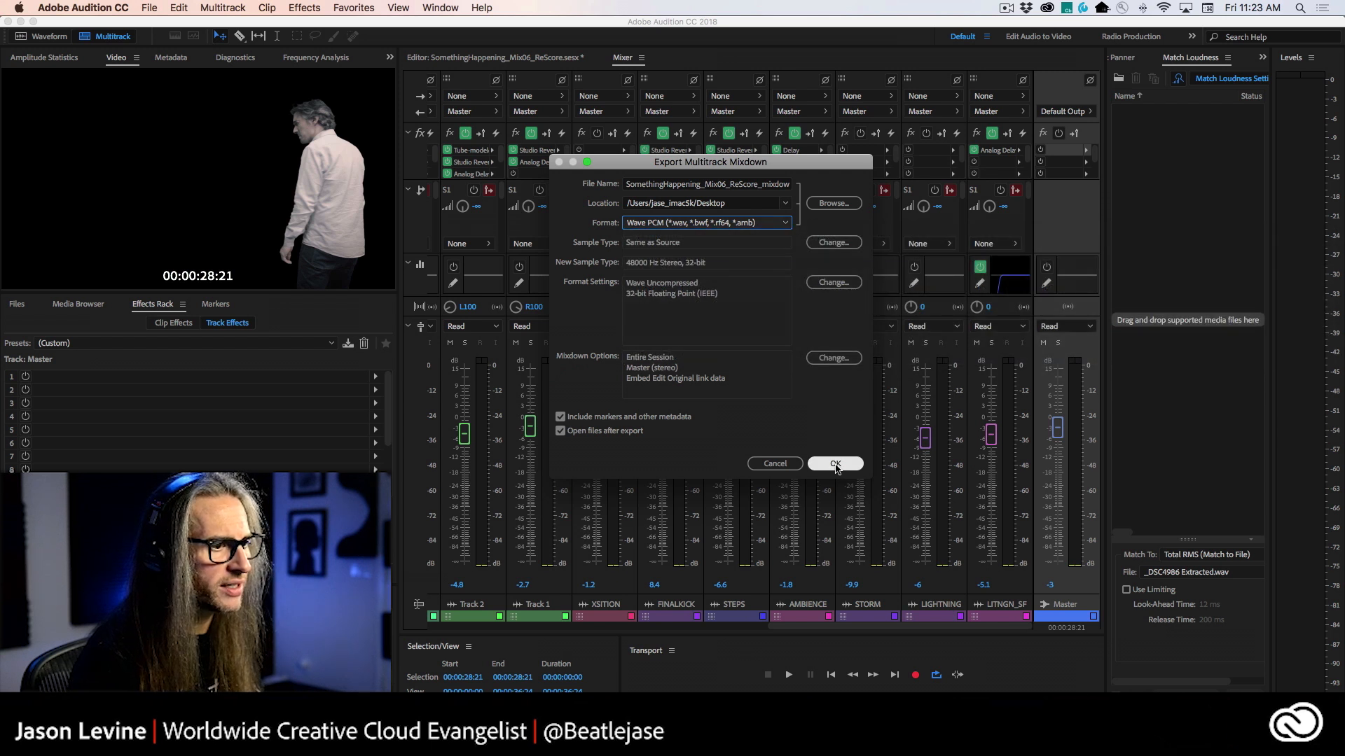
pyautogui.click(835, 465)
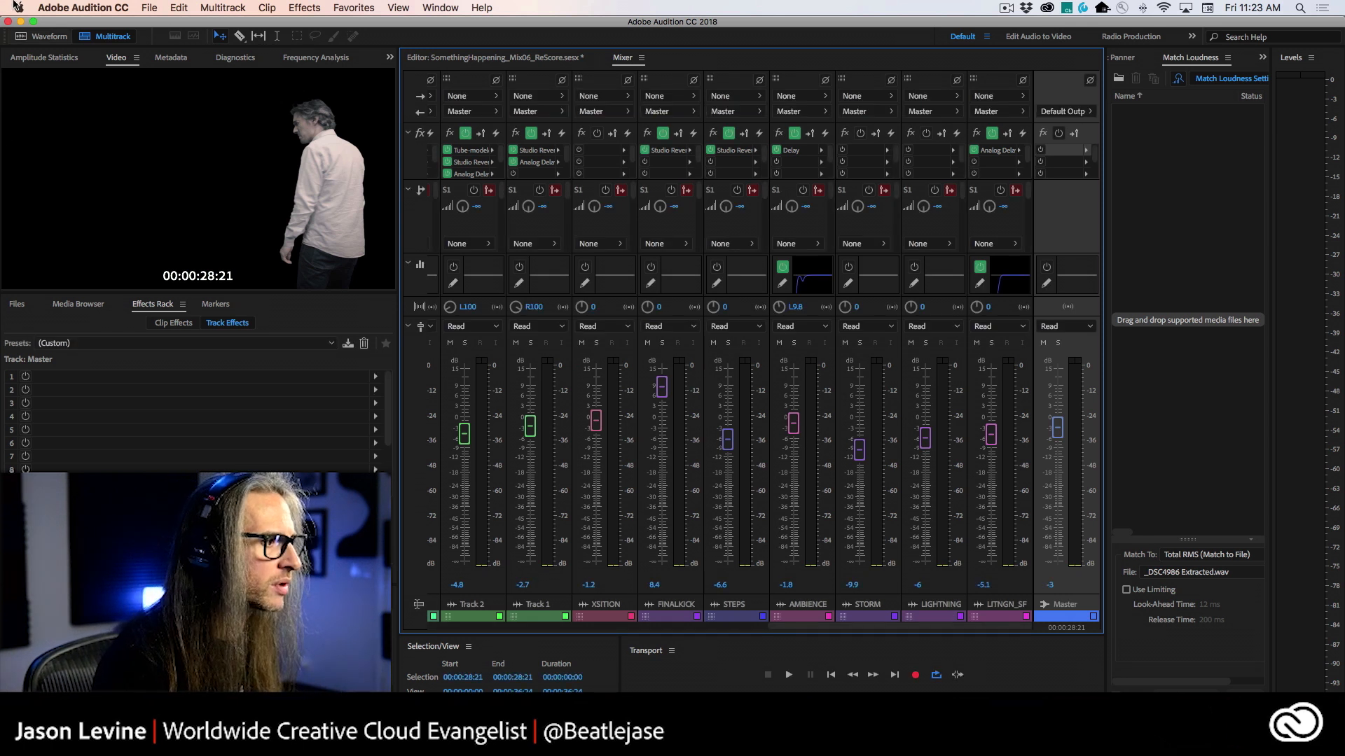
# Step: Open SomethingHappening_Mix06_ReScore_mixdown.wav from the project files in the waveform editor
pyautogui.click(504, 59)
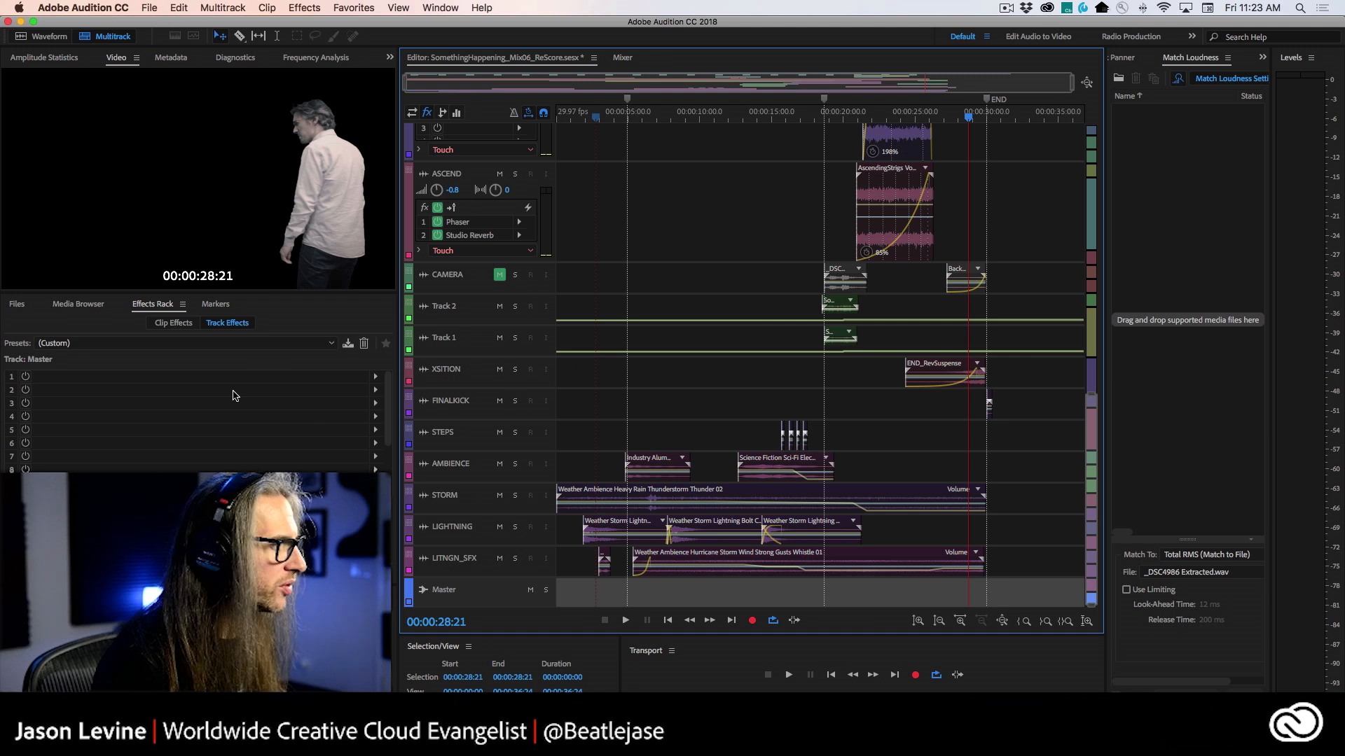
pyautogui.click(16, 304)
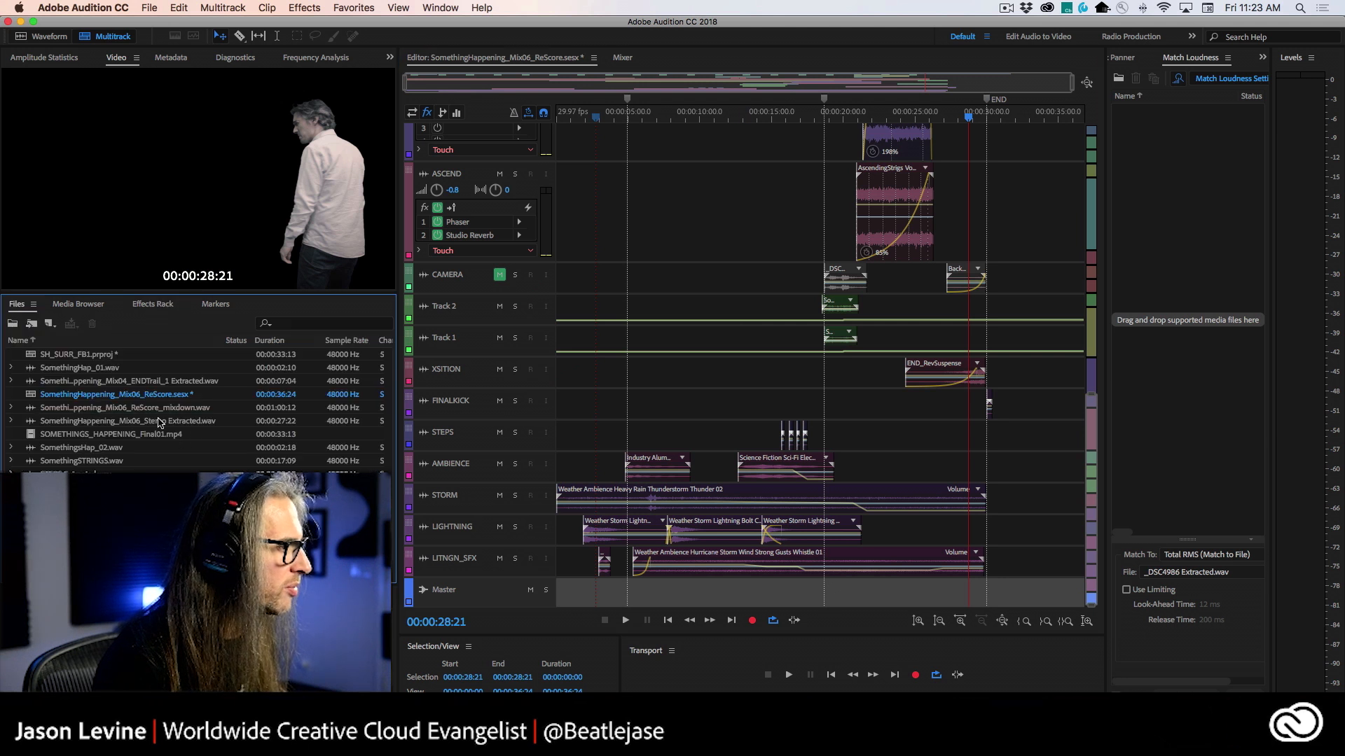
pyautogui.doubleClick(96, 409)
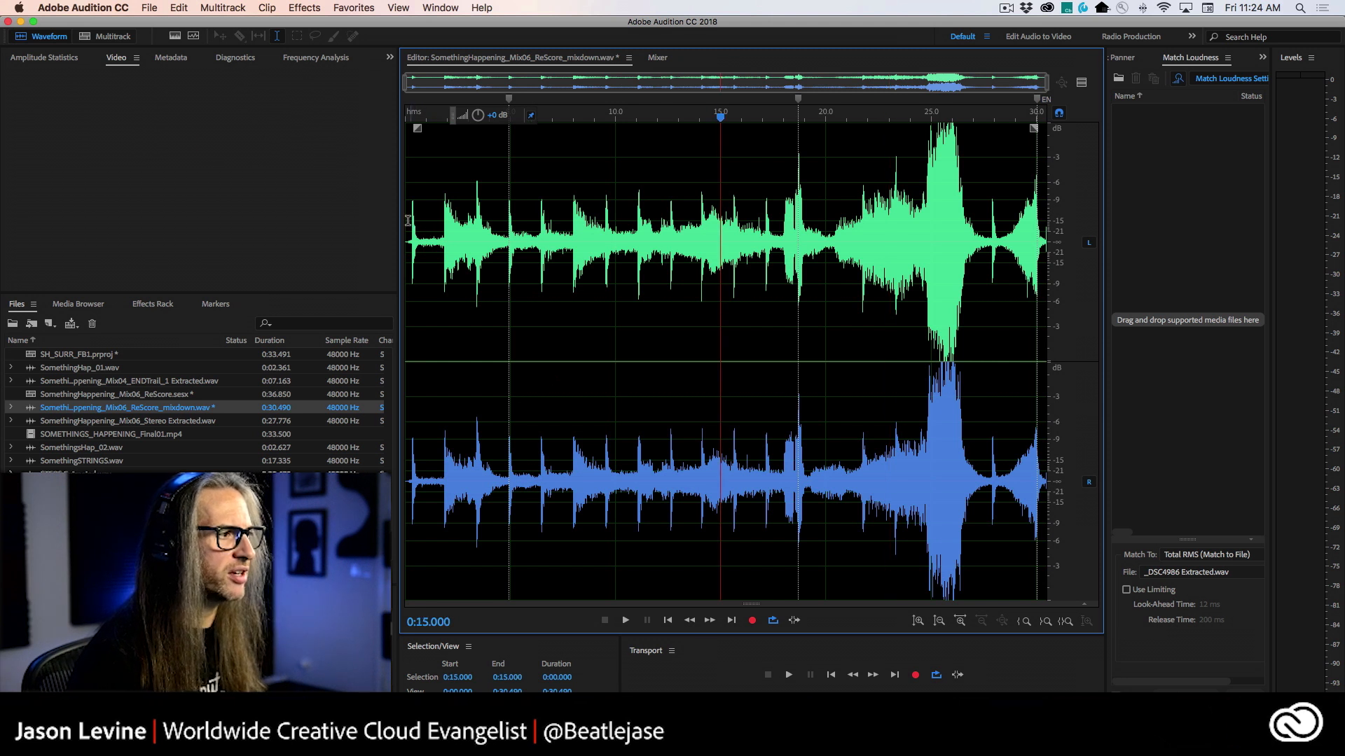
# Step: Play the mixdown's opening up to 0:06.524 and its loudest passage from 0:24.682 to 0:27.403
pyautogui.press('Home')
pyautogui.press('space')
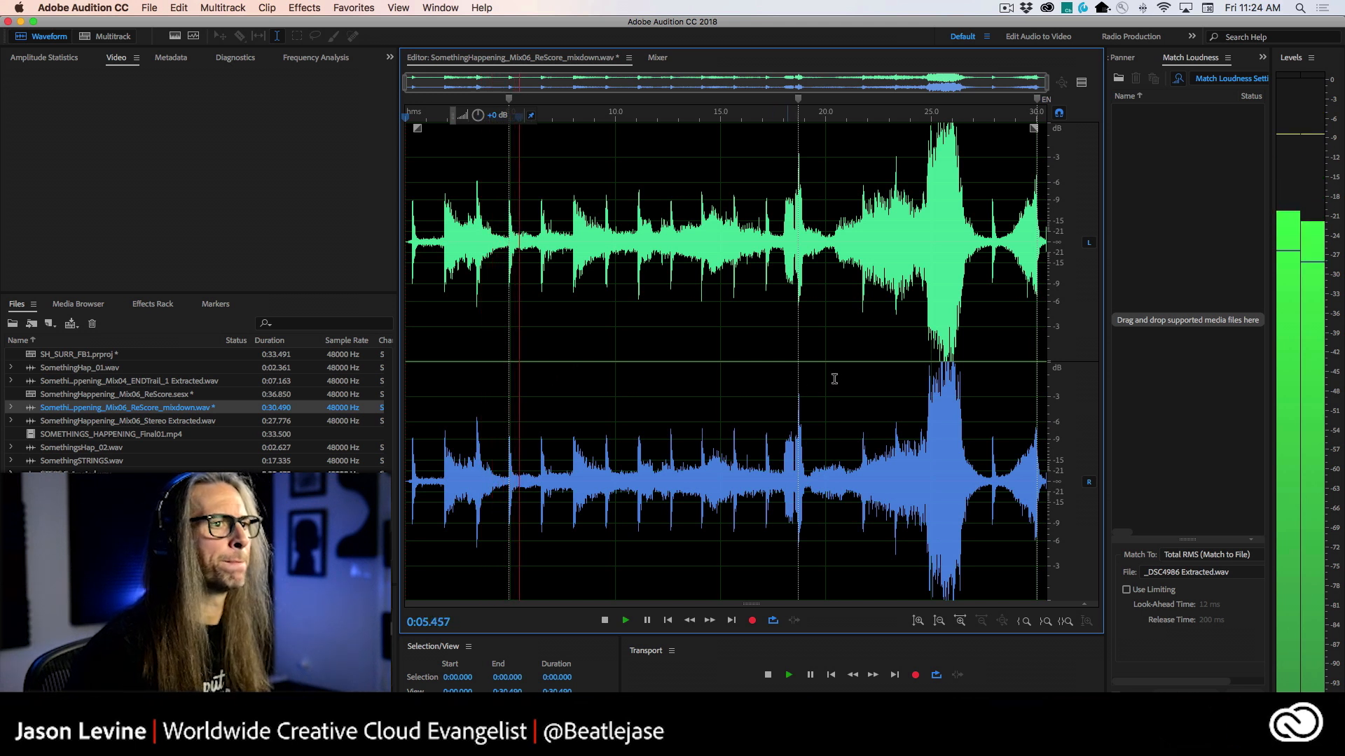
pyautogui.press('space')
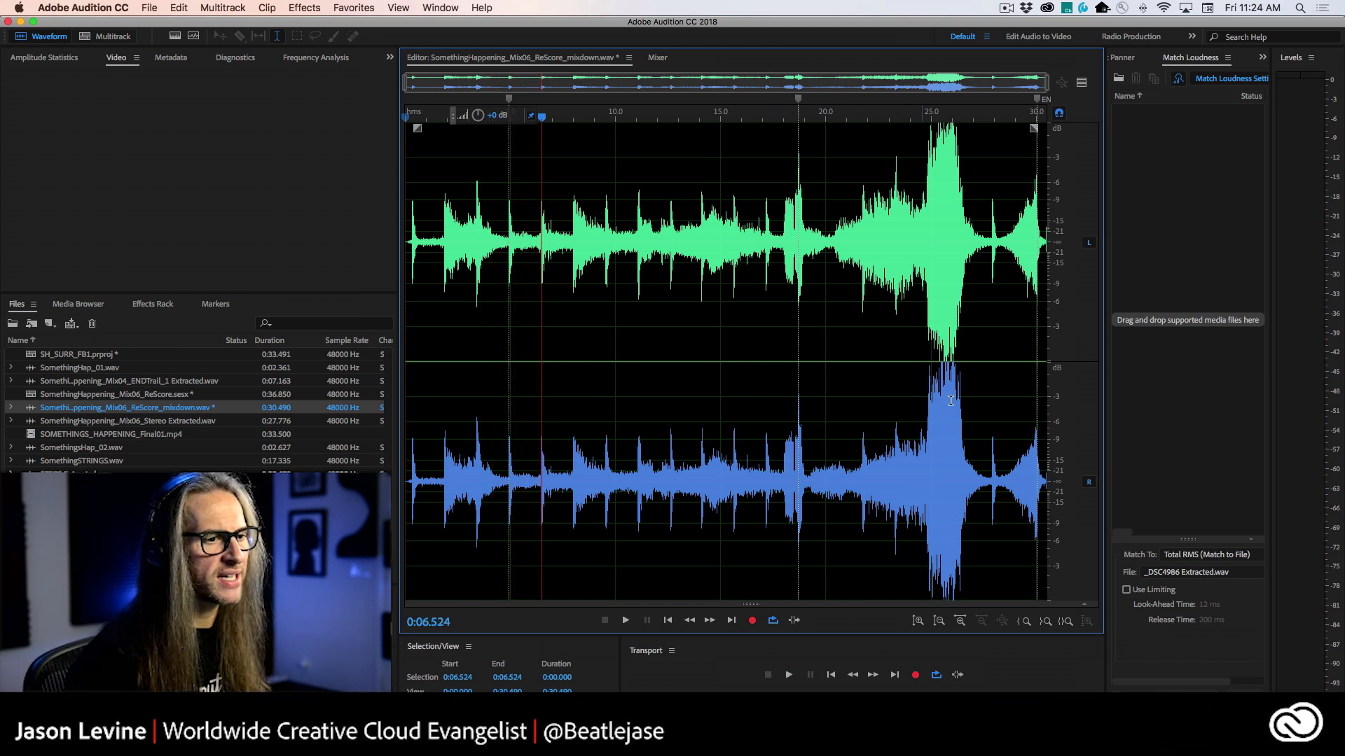
pyautogui.click(923, 392)
pyautogui.press('space')
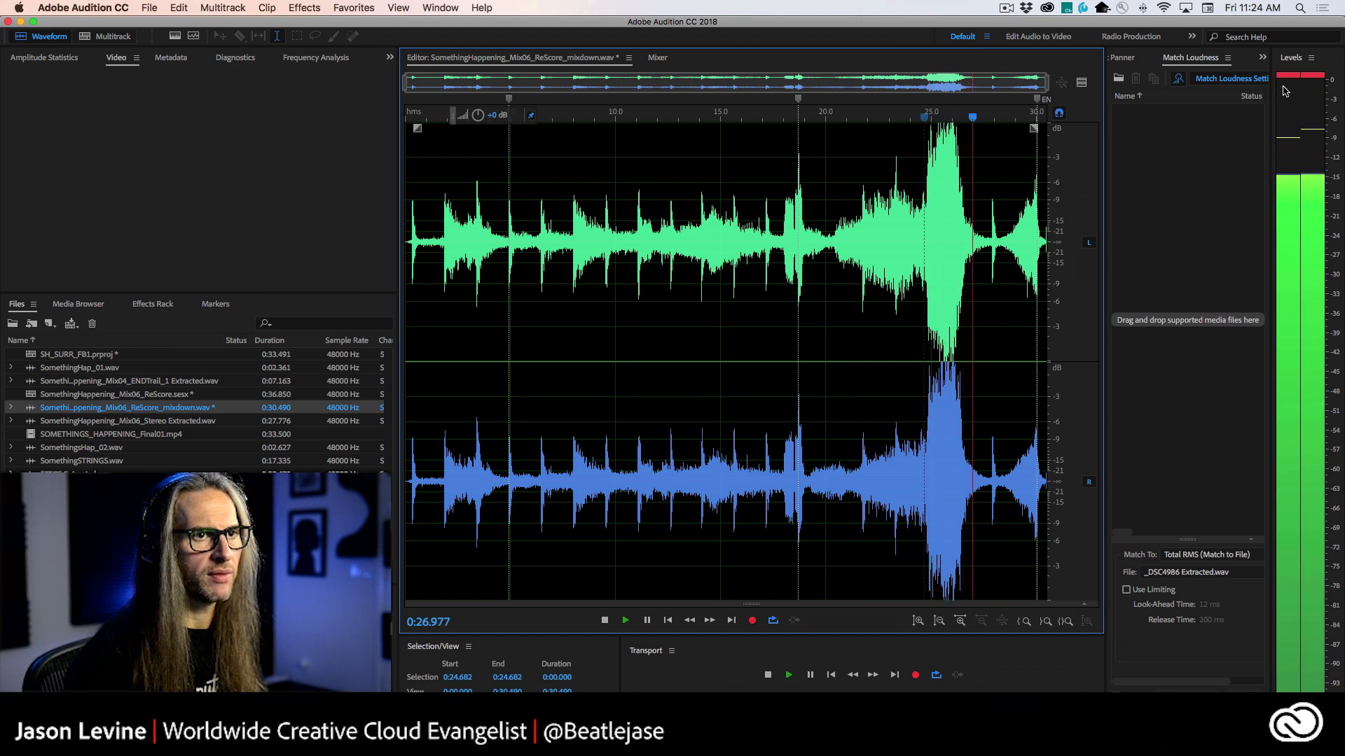
pyautogui.press('space')
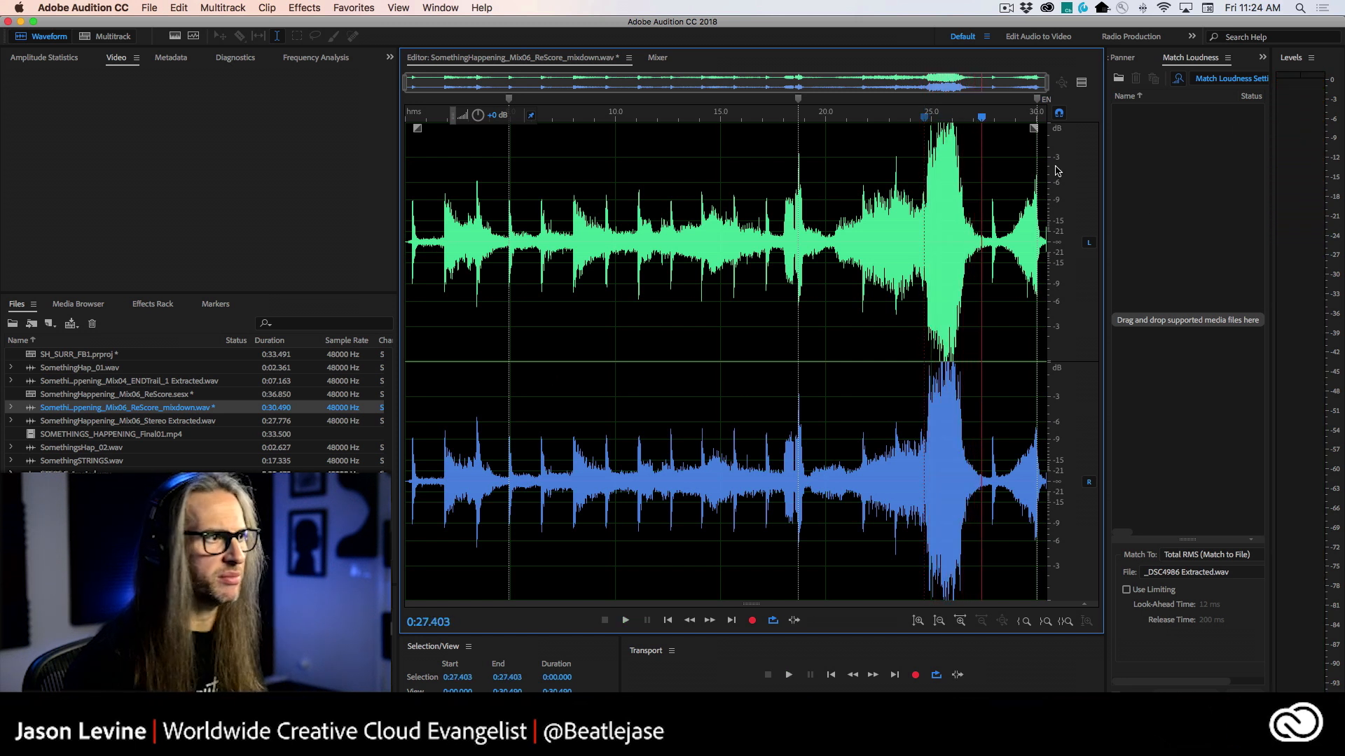
# Step: Enlarge the Amplitude Statistics view and scan the entire mixdown file
pyautogui.click(44, 58)
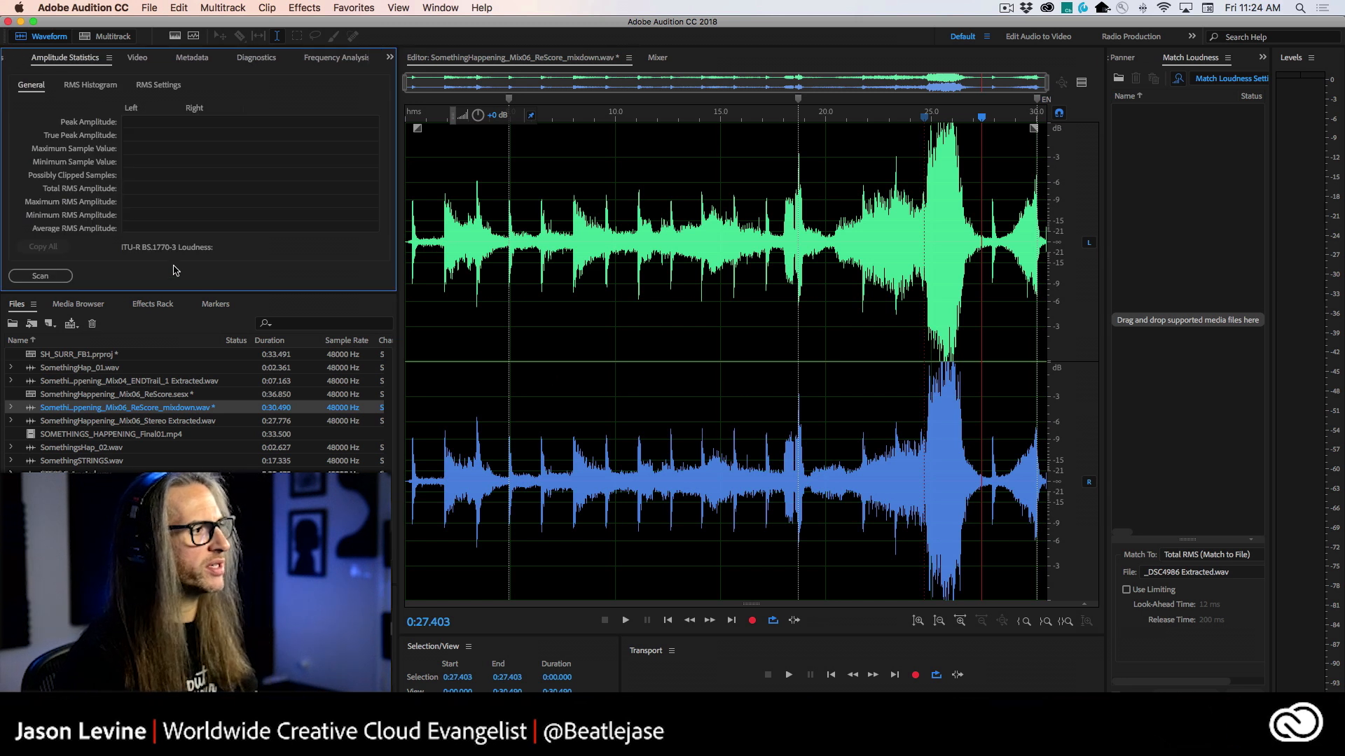
pyautogui.moveTo(218, 292); pyautogui.dragTo(211, 372)
pyautogui.click(41, 356)
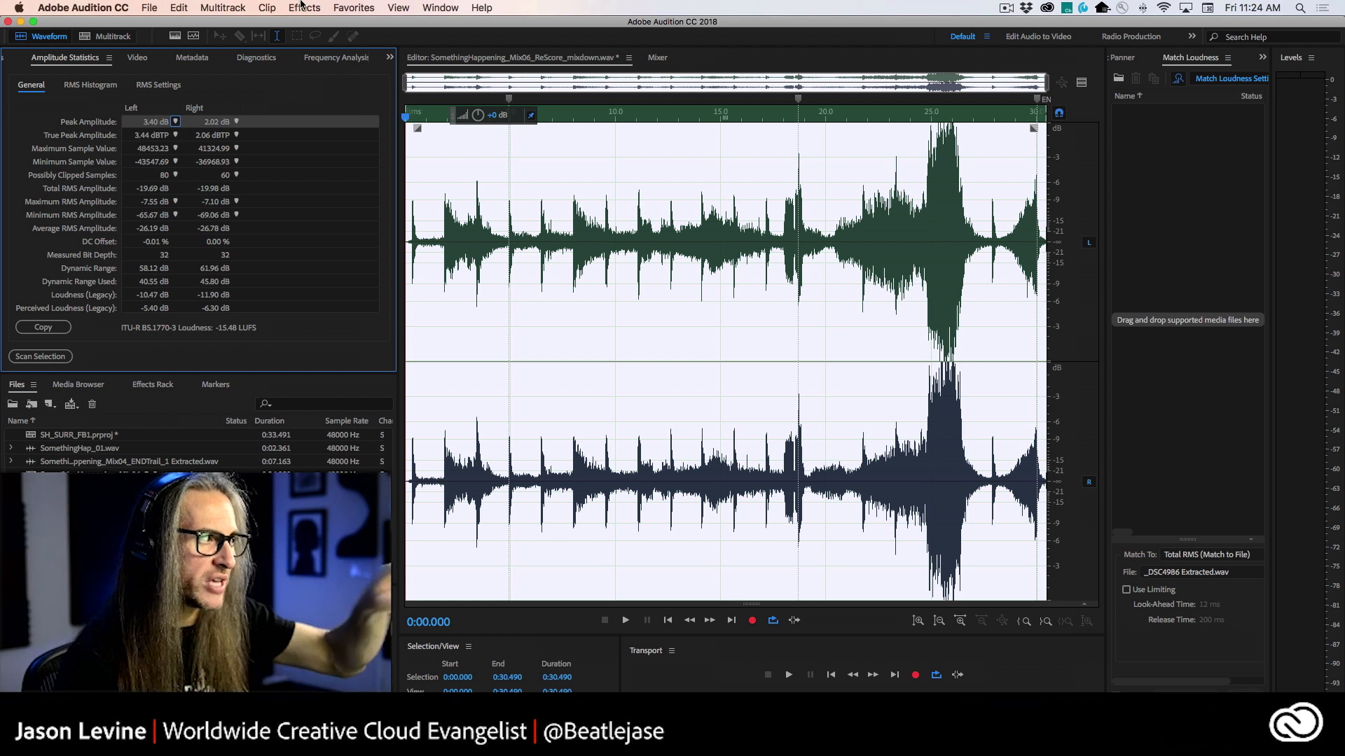
# Step: Normalize the entire mixdown to -0.5 dB, with all channels normalized equally and a DC bias adjustment of 0.0 %
pyautogui.click(303, 6)
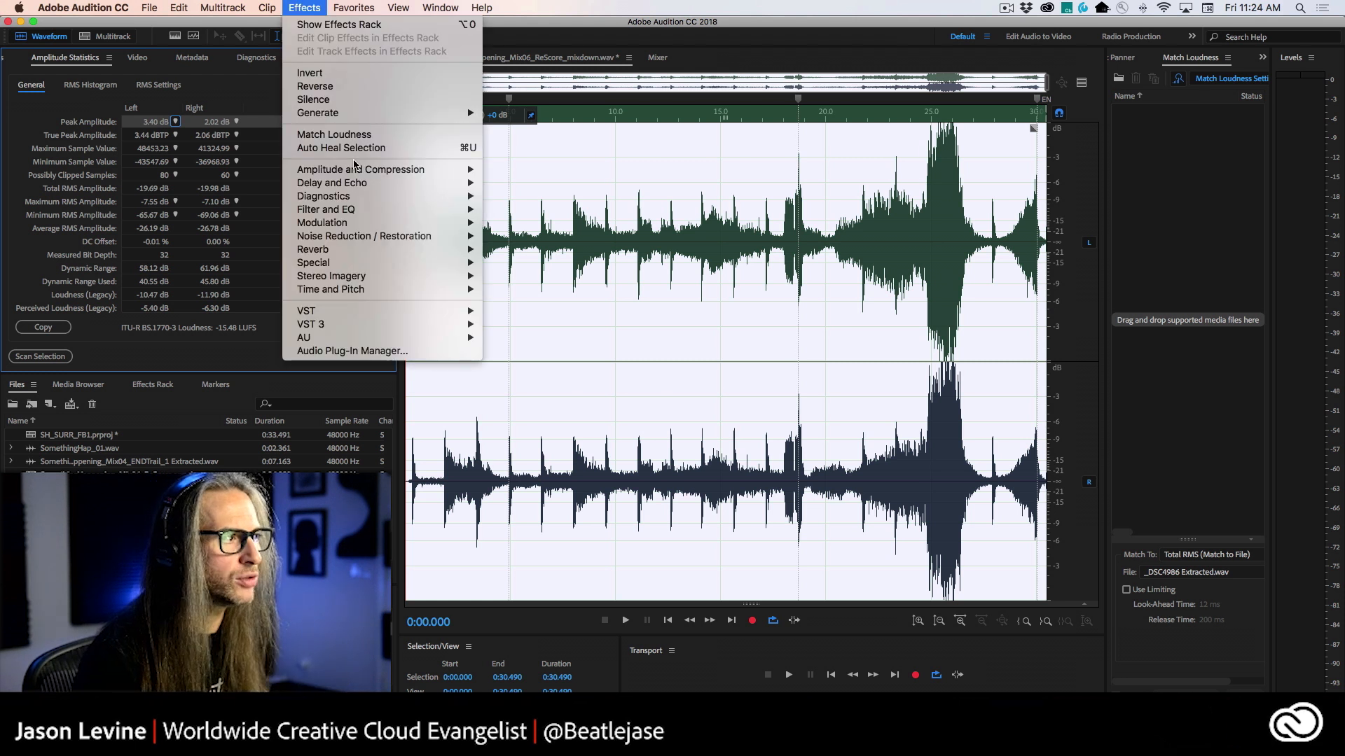
pyautogui.moveTo(385, 174)
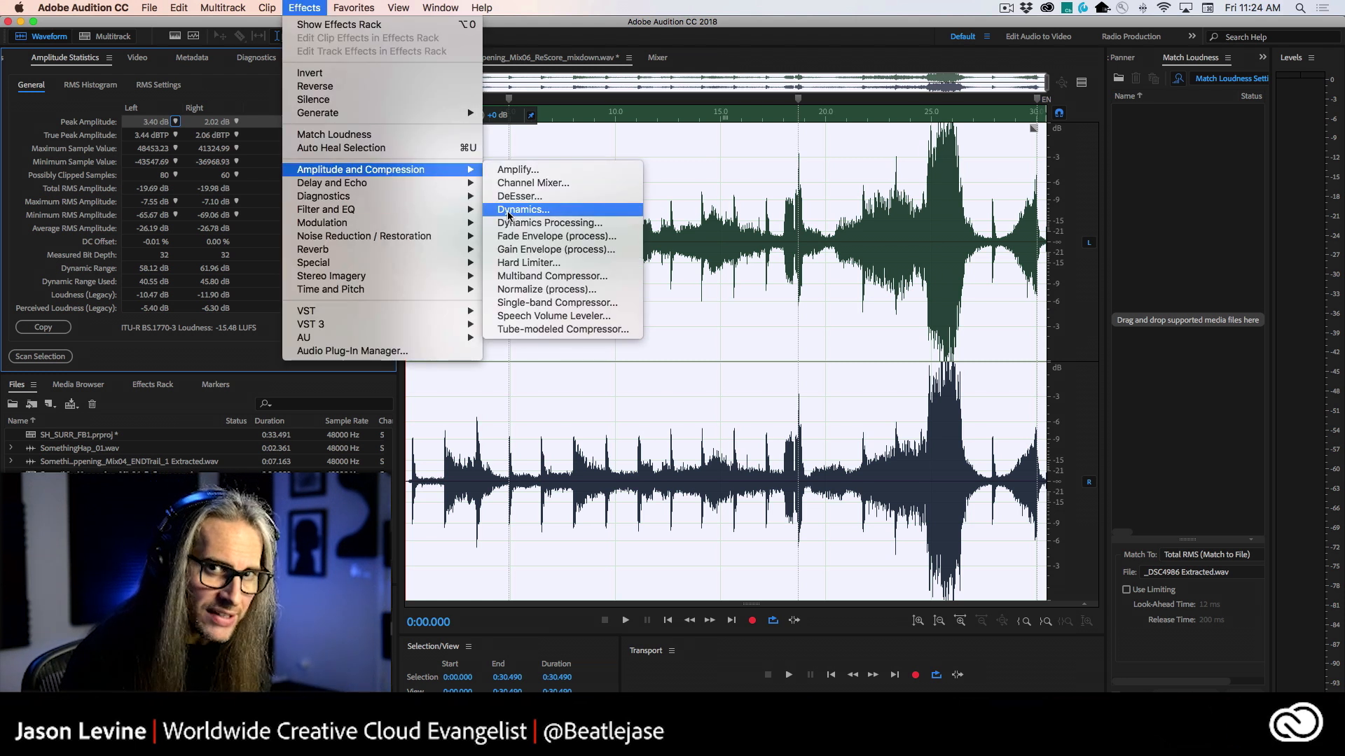
pyautogui.click(611, 292)
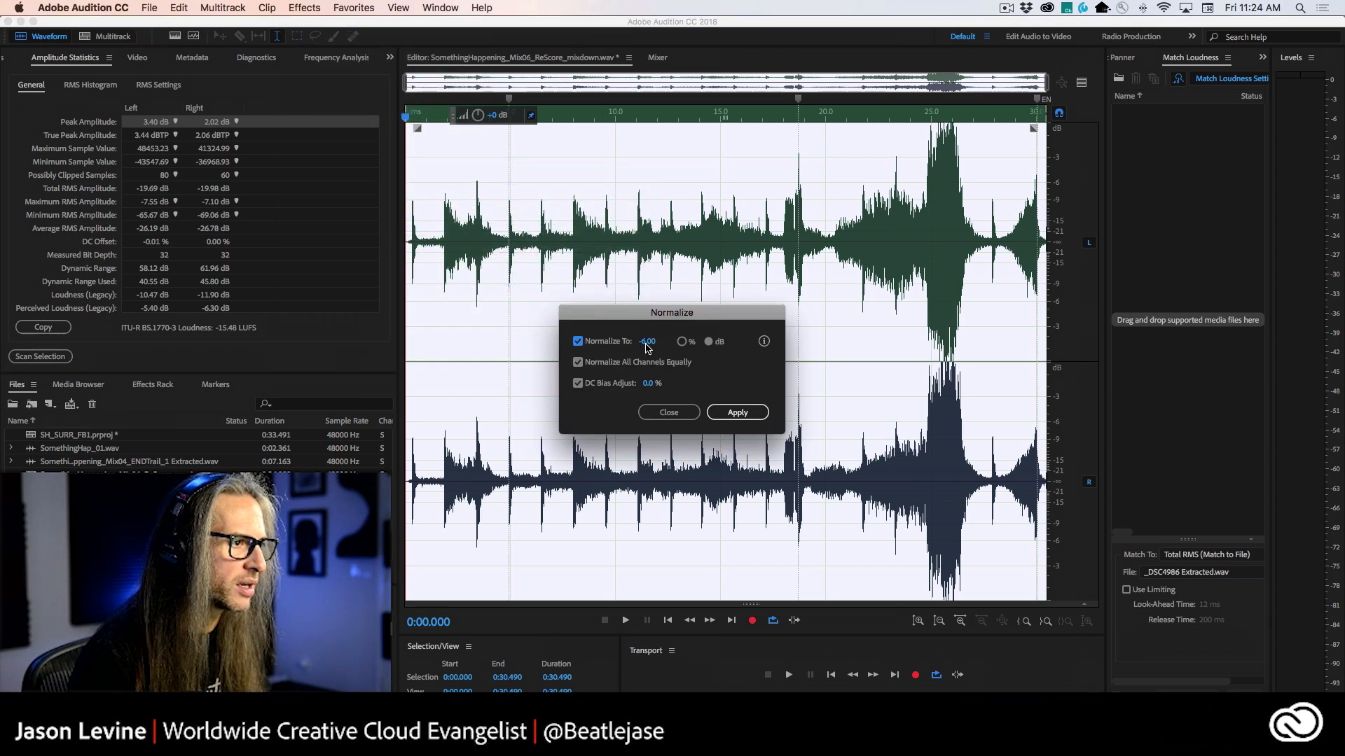
pyautogui.click(646, 343)
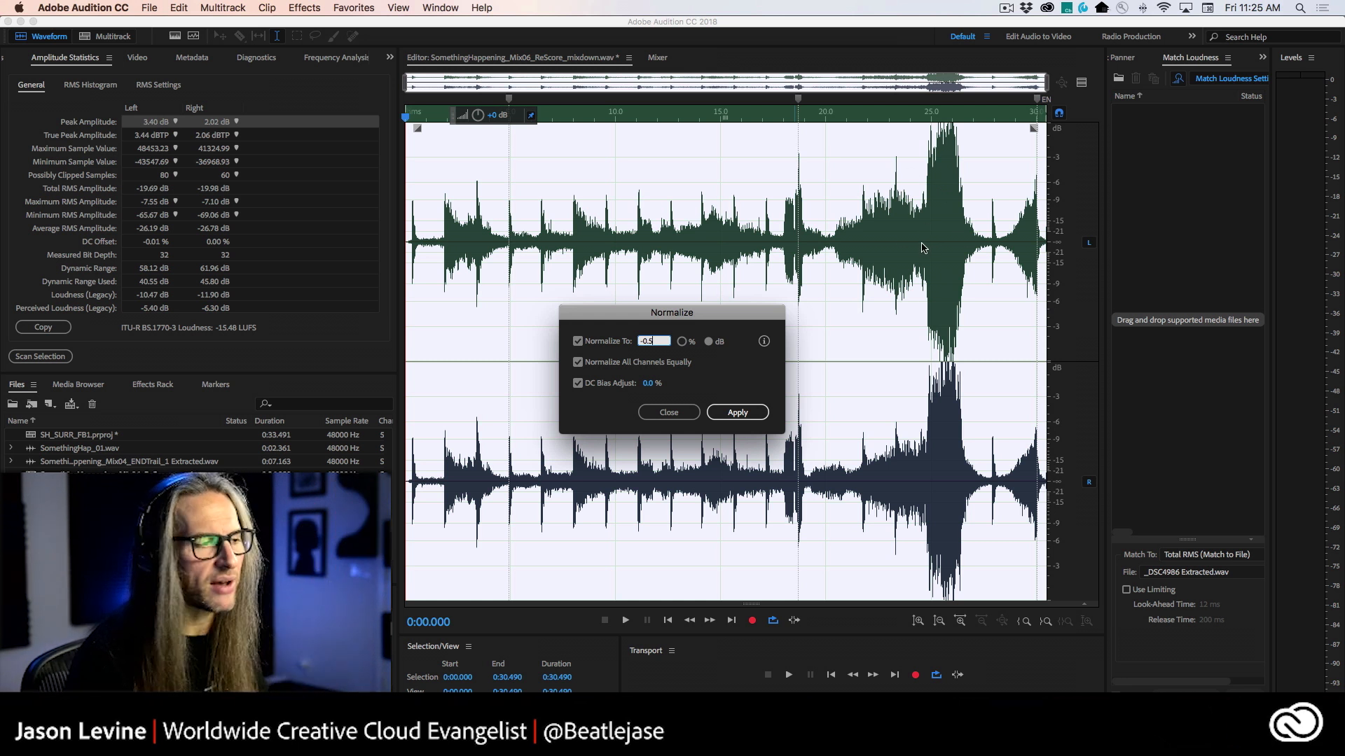
pyautogui.click(735, 412)
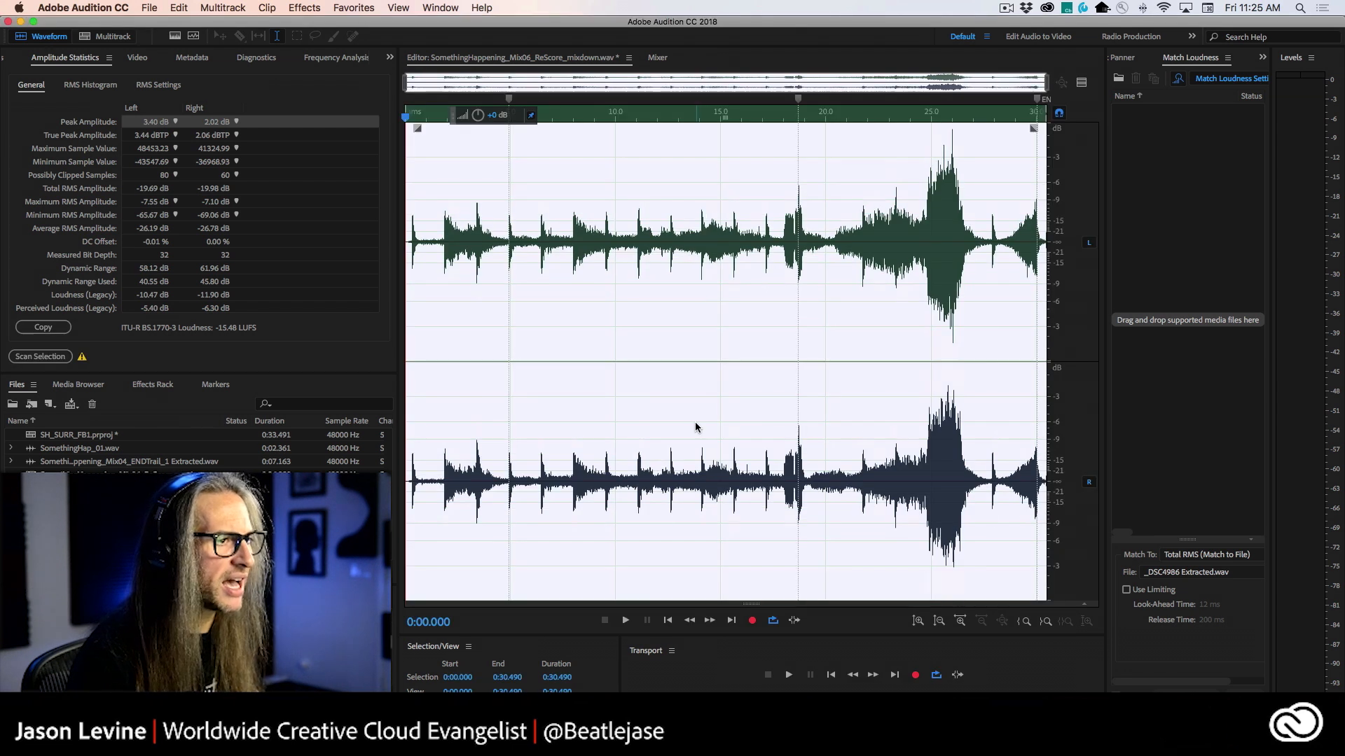
# Step: Inspect the loudest passage of the normalized mixdown and rescan the whole file's amplitude statistics
pyautogui.click(692, 372)
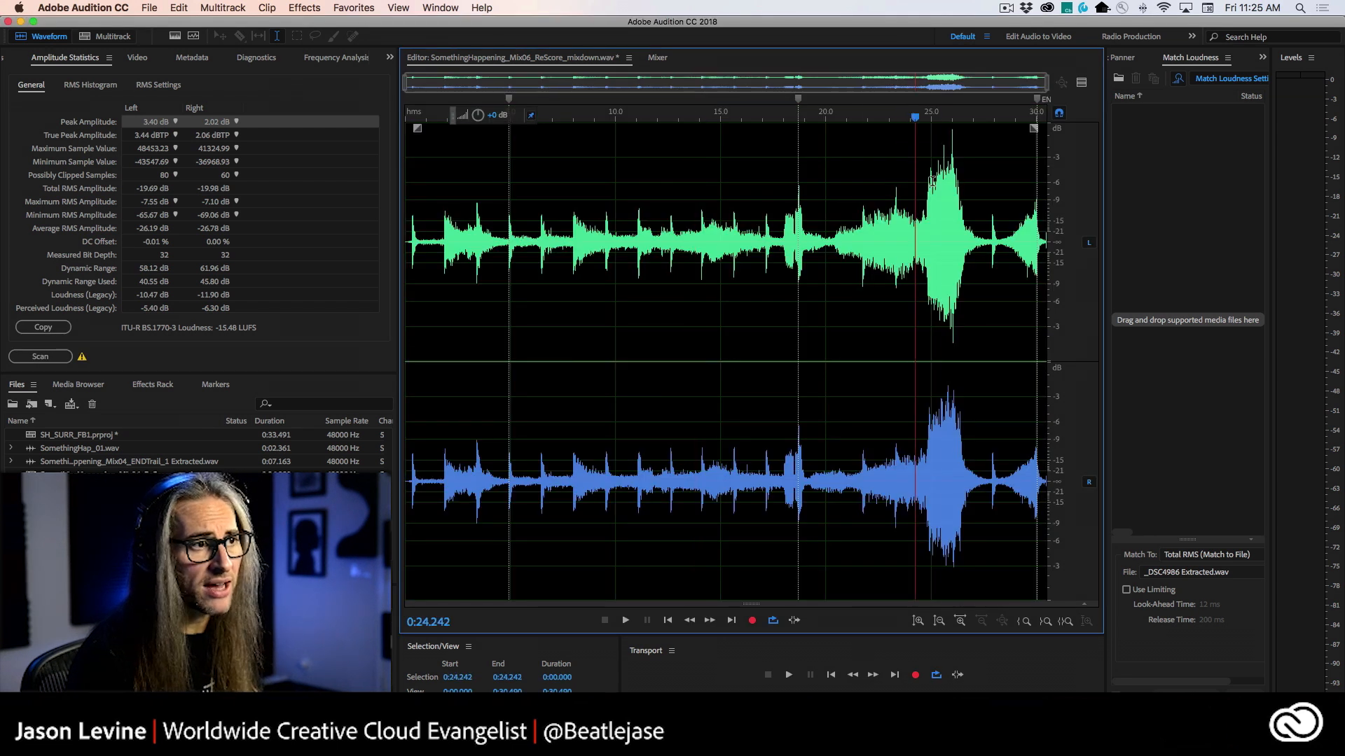
pyautogui.moveTo(912, 245); pyautogui.dragTo(975, 245)
pyautogui.click(863, 280)
pyautogui.click(820, 228)
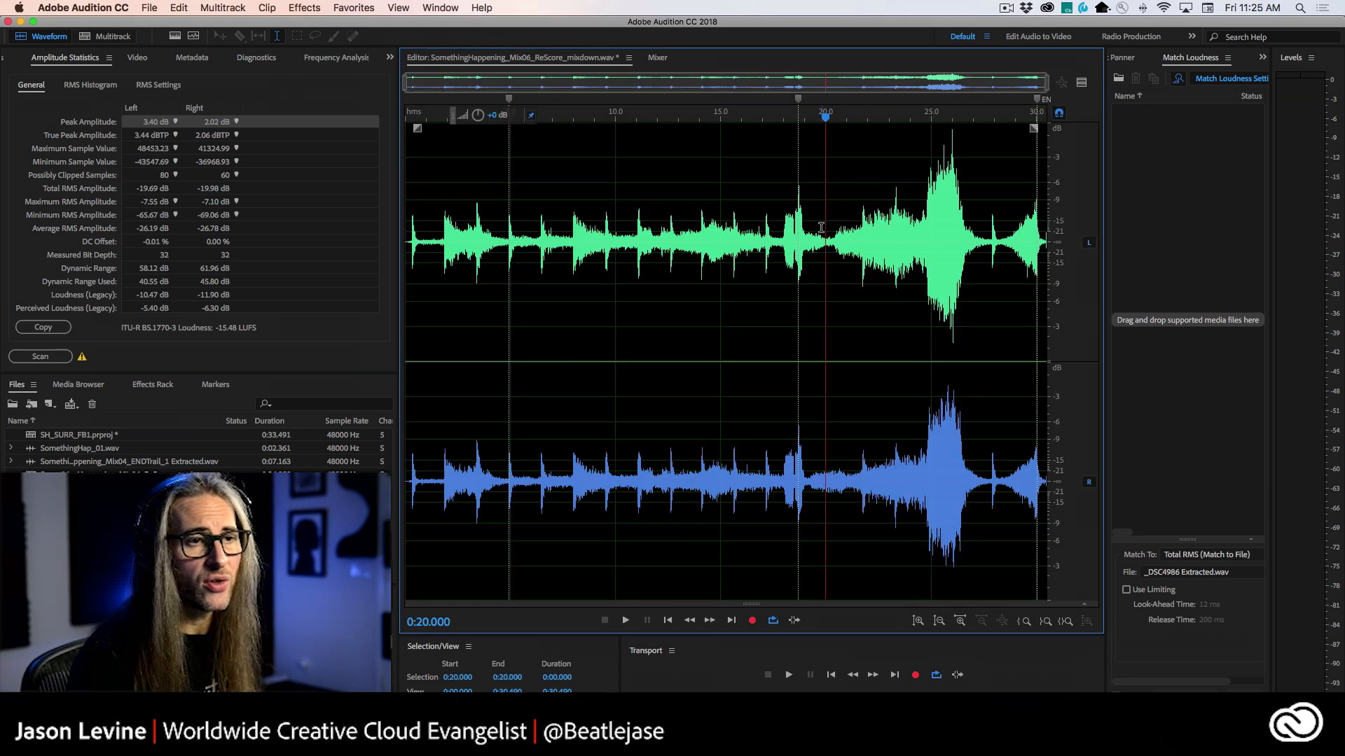
pyautogui.click(43, 356)
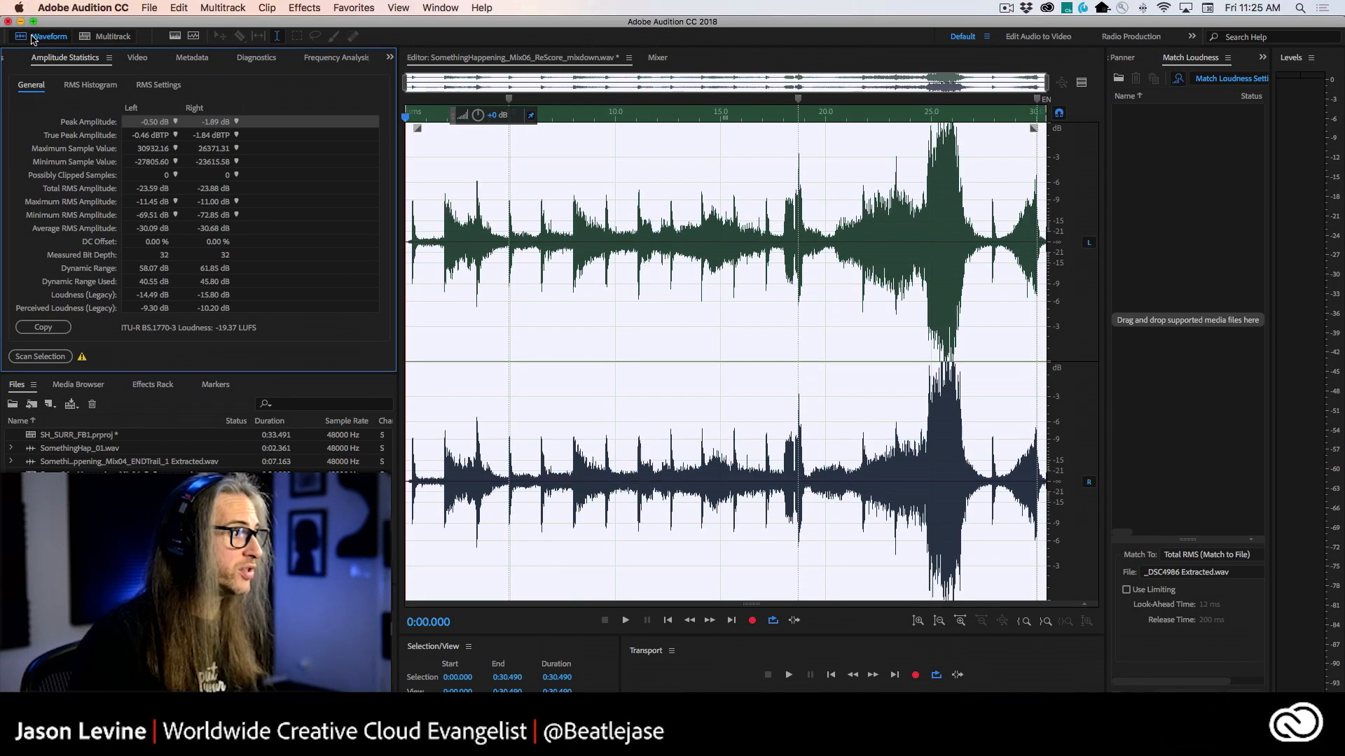
# Step: Scan the un-normalized mixdown for comparison and restore the normalized version
pyautogui.click(28, 356)
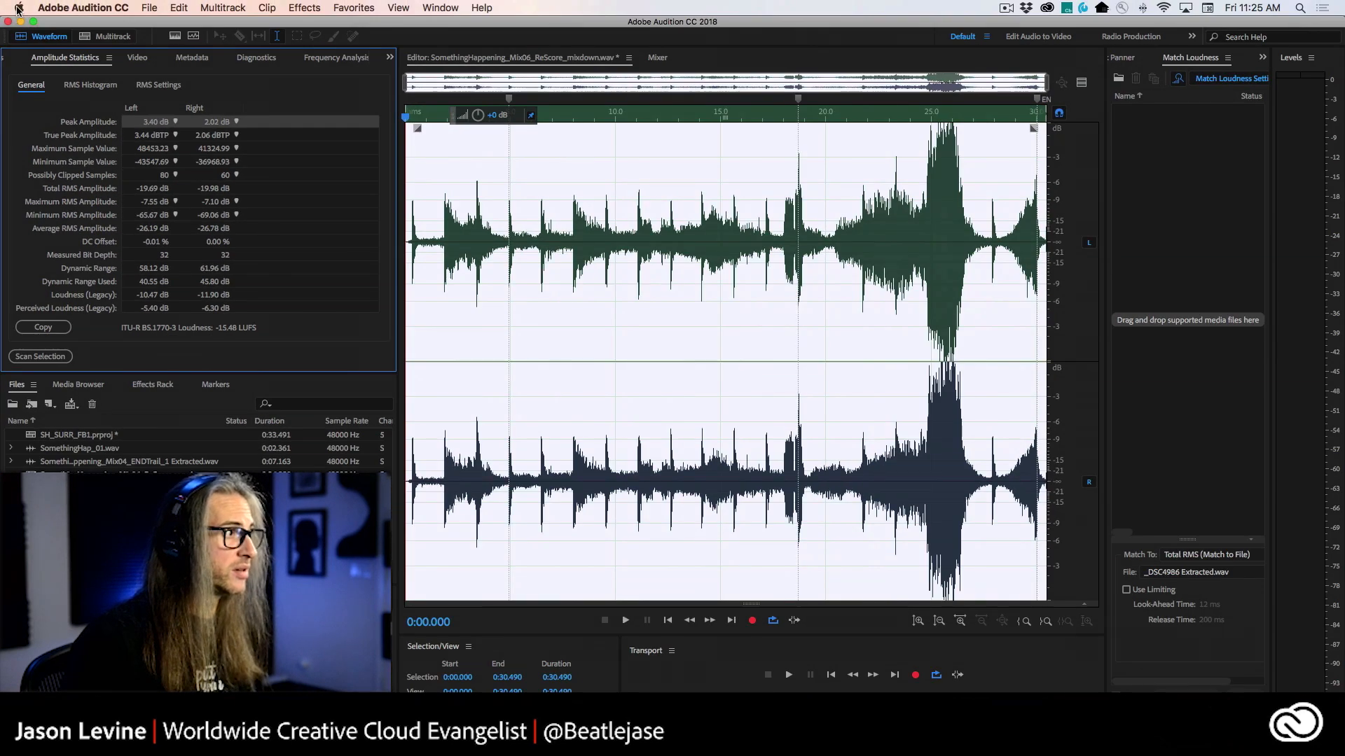
pyautogui.click(179, 7)
pyautogui.click(210, 23)
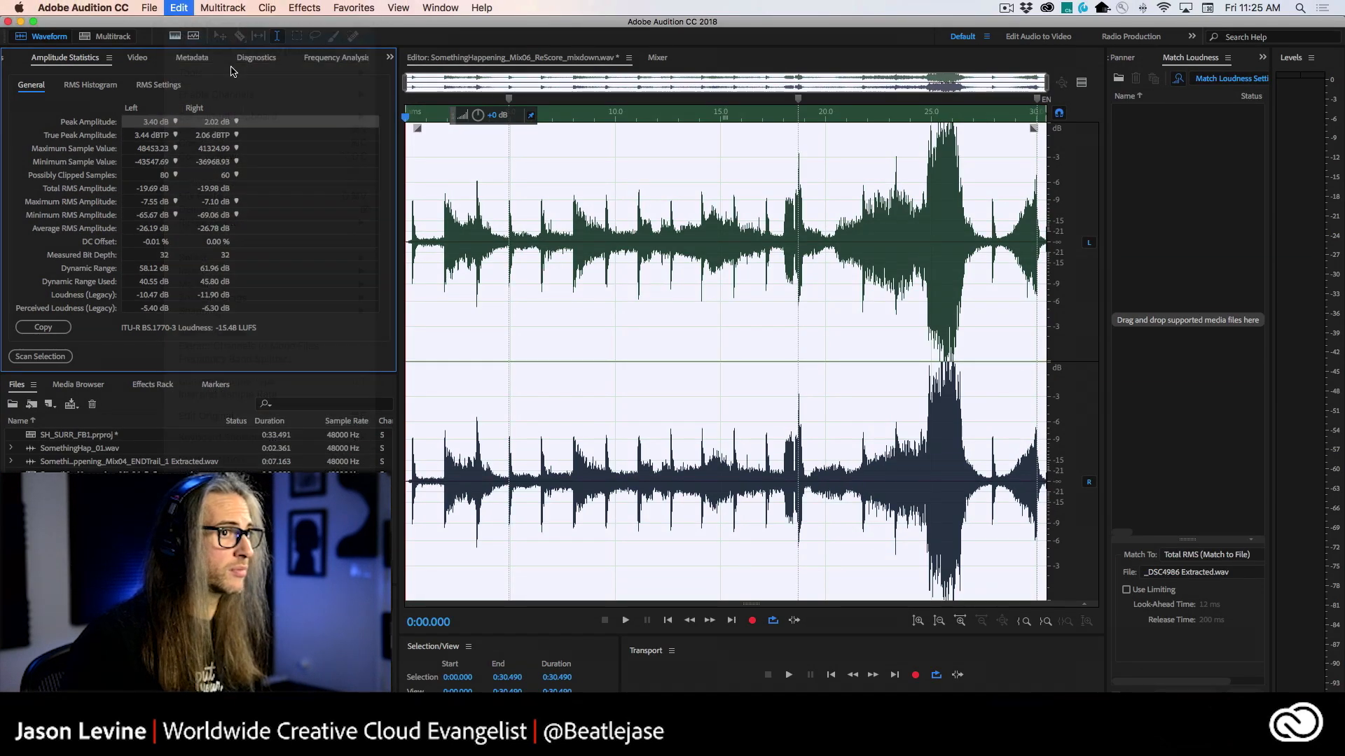
# Step: Select the loud burst from 0:25.804 to 0:26.371 and locate the left and right channels' peak amplitudes in the waveform
pyautogui.click(645, 233)
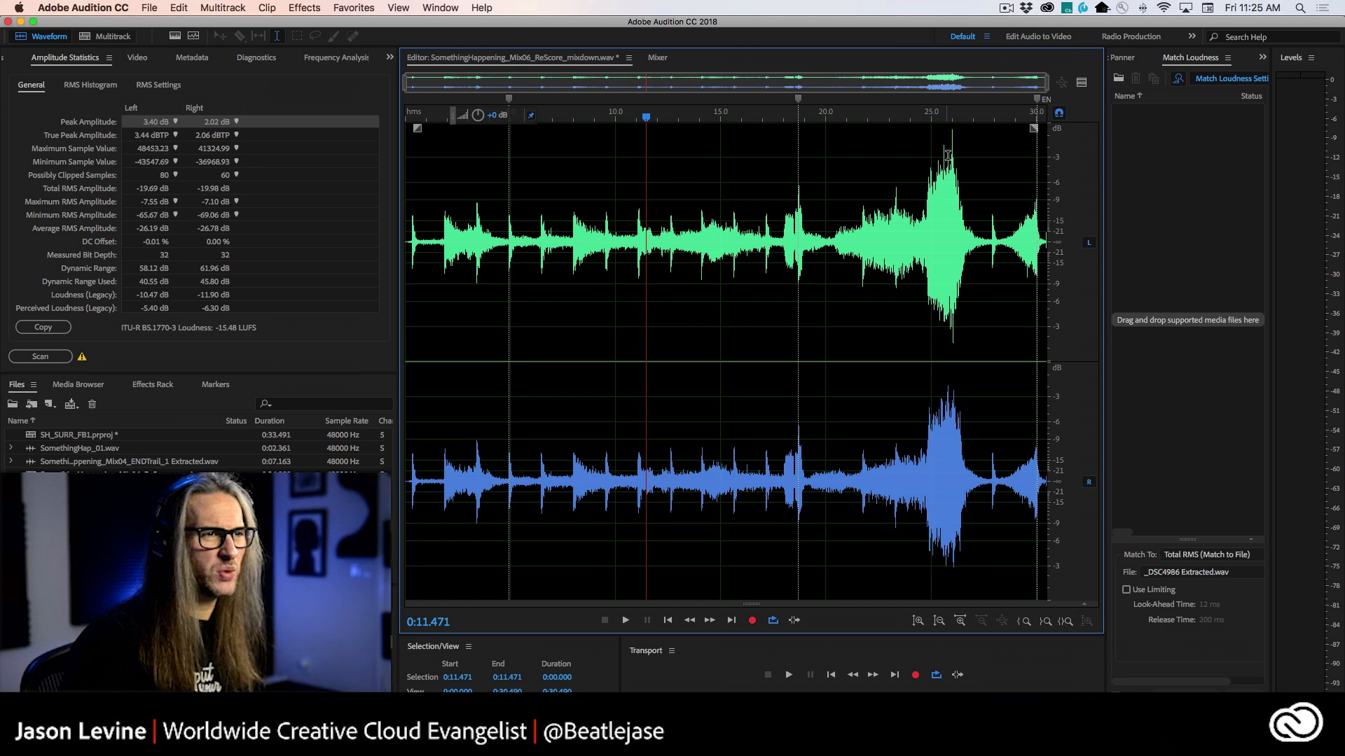
pyautogui.moveTo(948, 156); pyautogui.dragTo(960, 155)
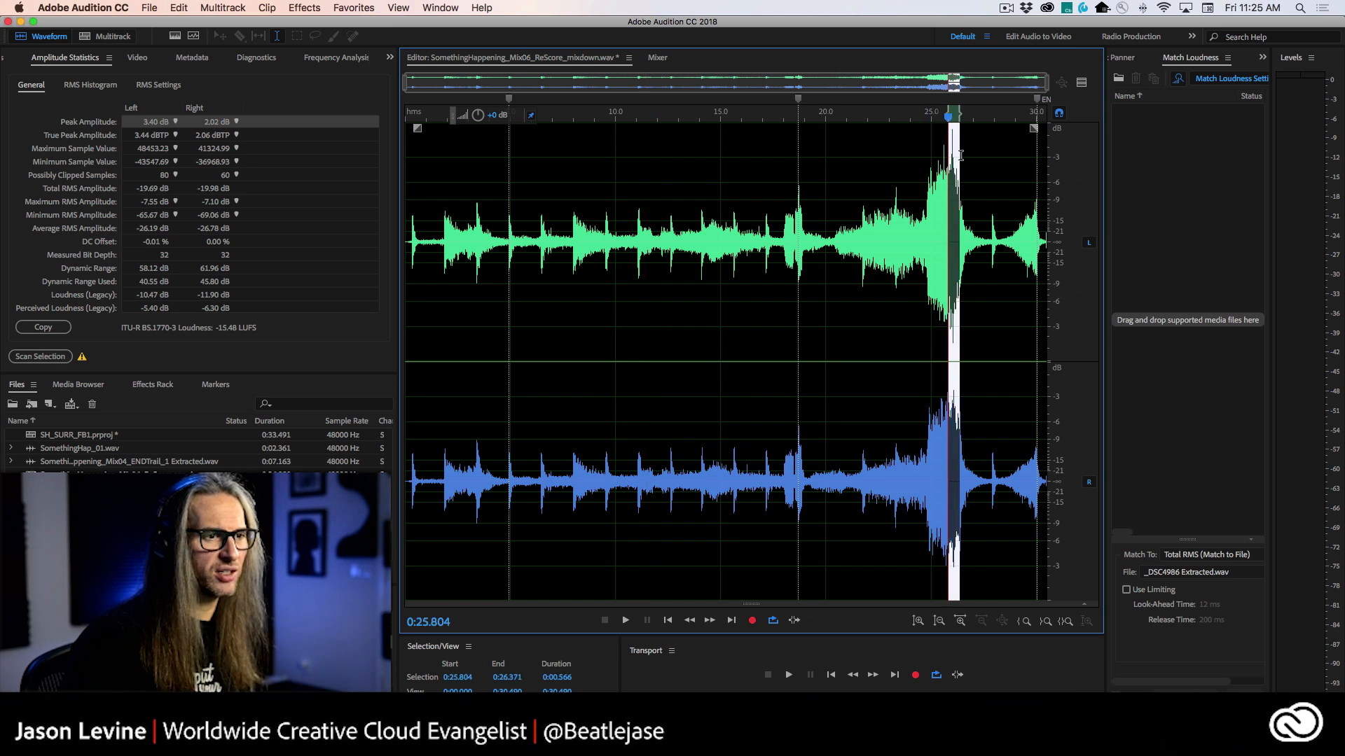
pyautogui.click(891, 147)
pyautogui.click(175, 123)
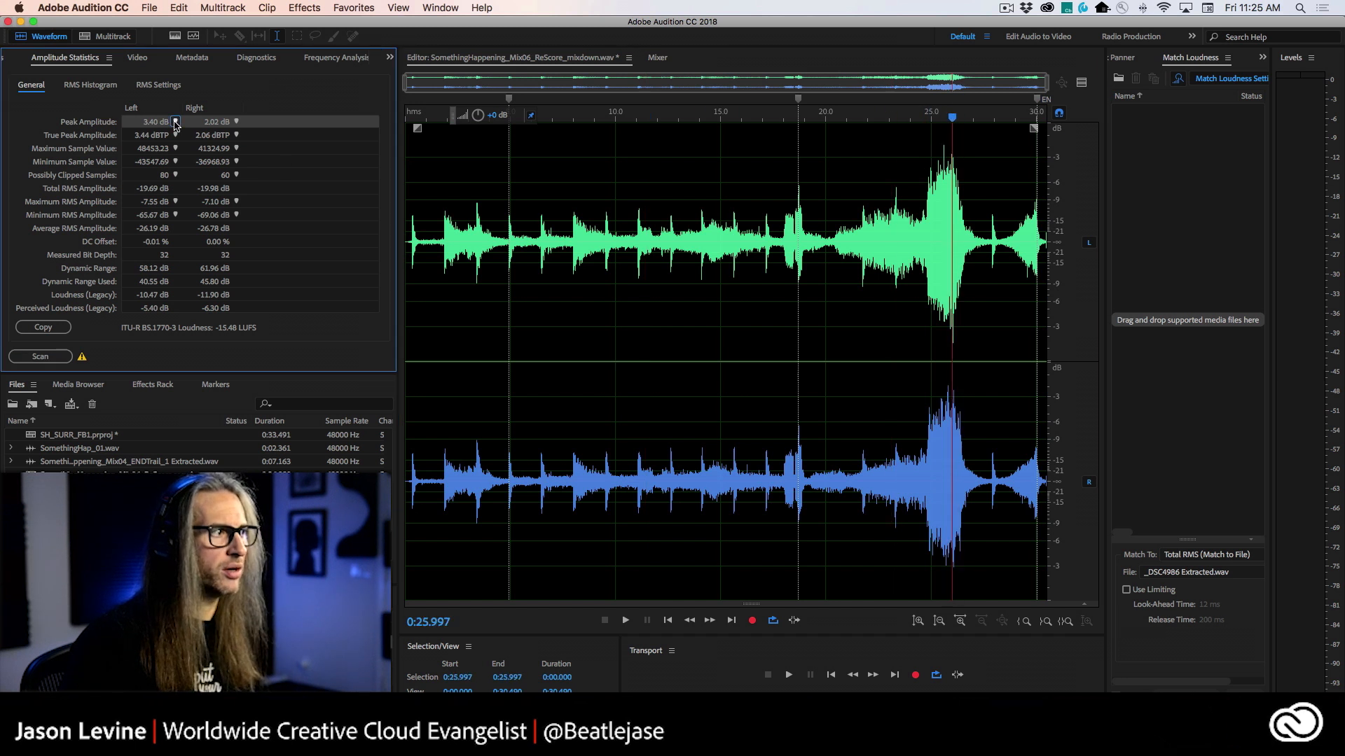
pyautogui.click(237, 122)
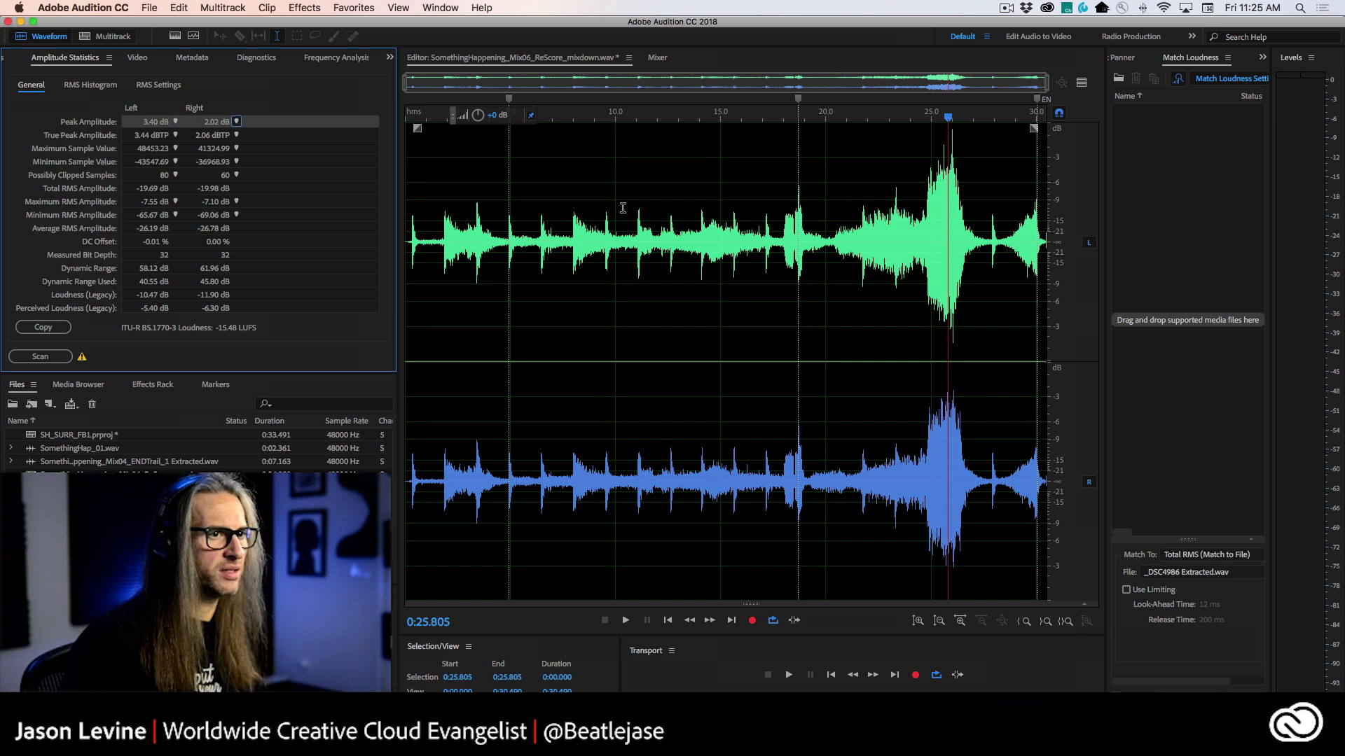
pyautogui.click(175, 122)
pyautogui.click(236, 122)
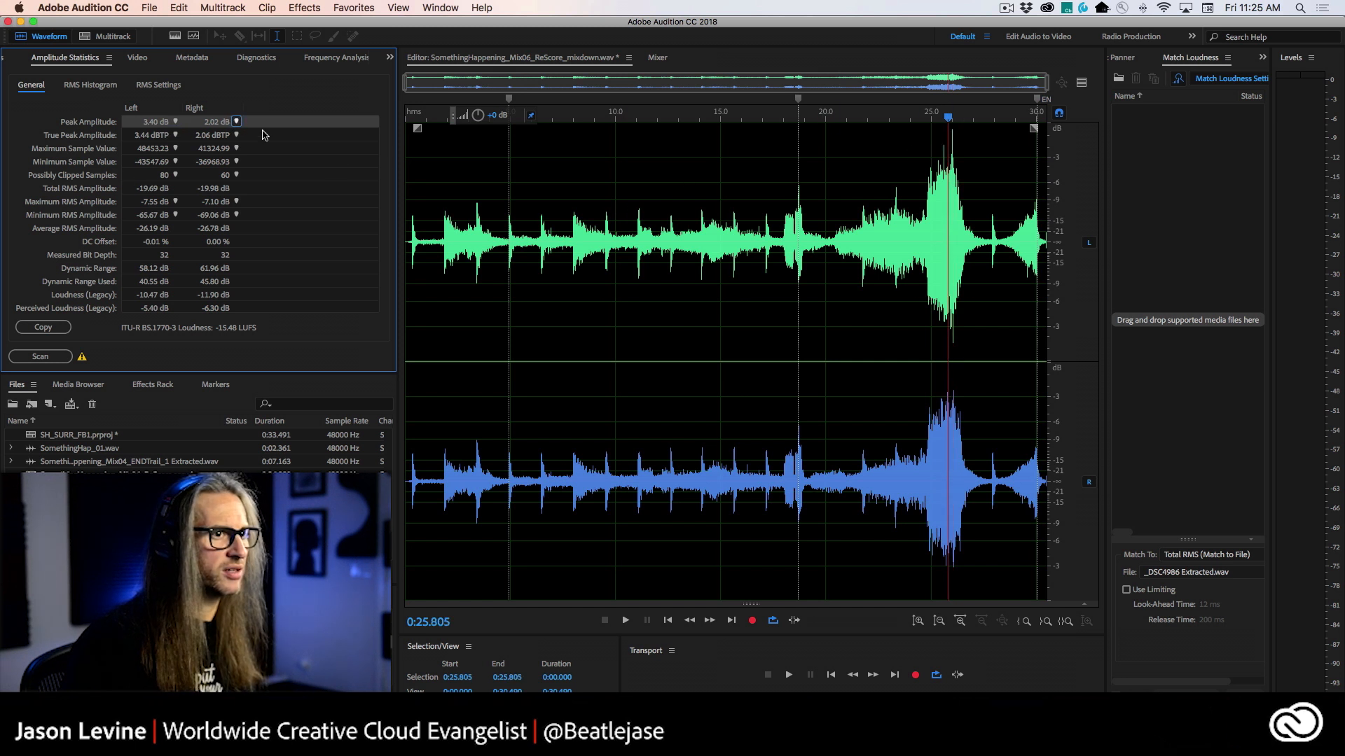
# Step: Check the loud passage around 0:25 in the normalized mixdown and play the quieter section from 0:07.230 to 0:08.687
pyautogui.click(800, 323)
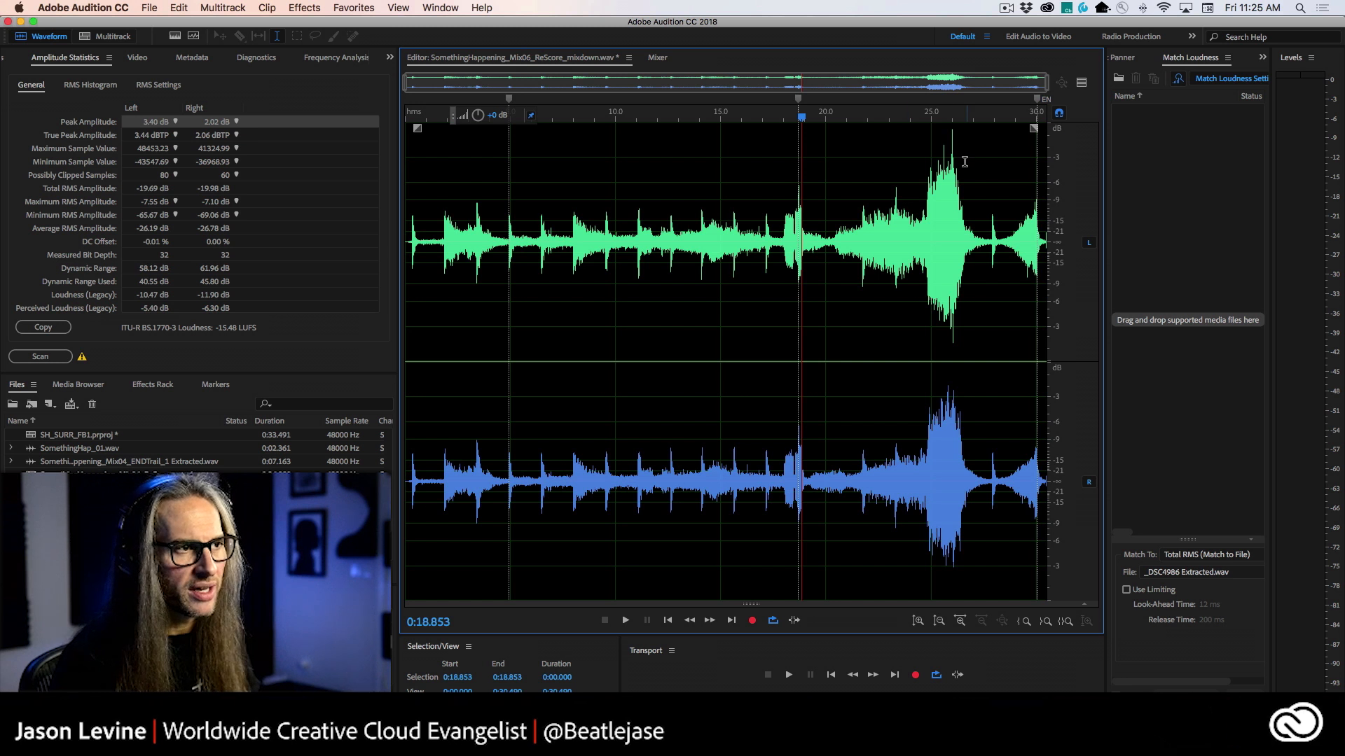
pyautogui.click(936, 152)
pyautogui.moveTo(936, 152); pyautogui.dragTo(971, 183)
pyautogui.click(904, 230)
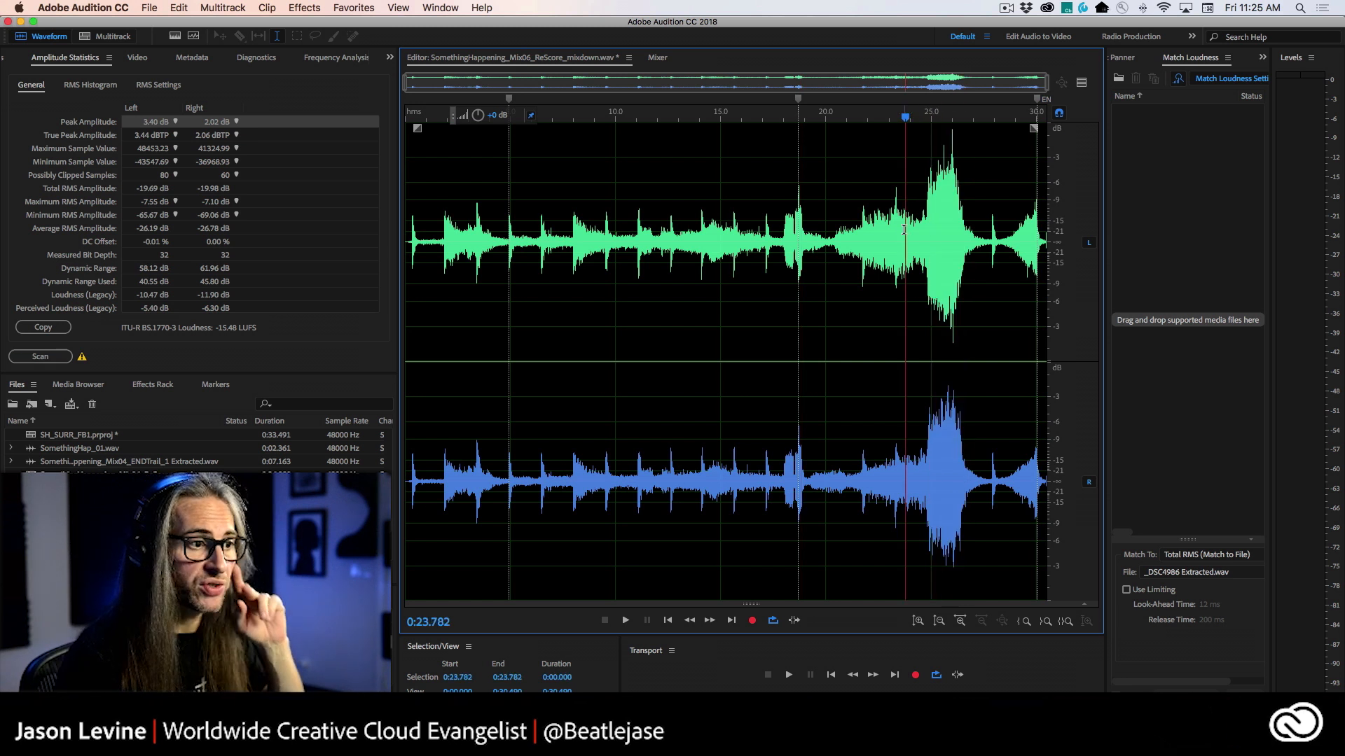
pyautogui.click(920, 191)
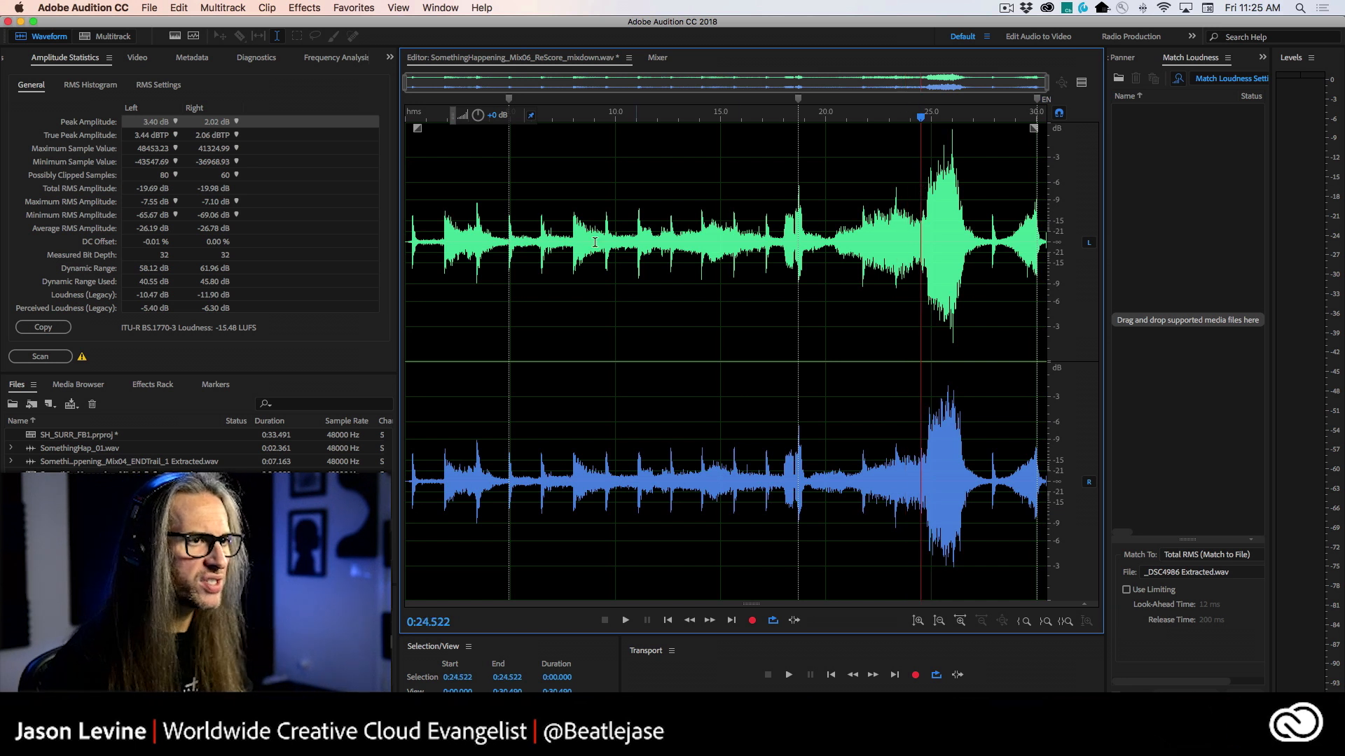
pyautogui.click(557, 240)
pyautogui.press('space')
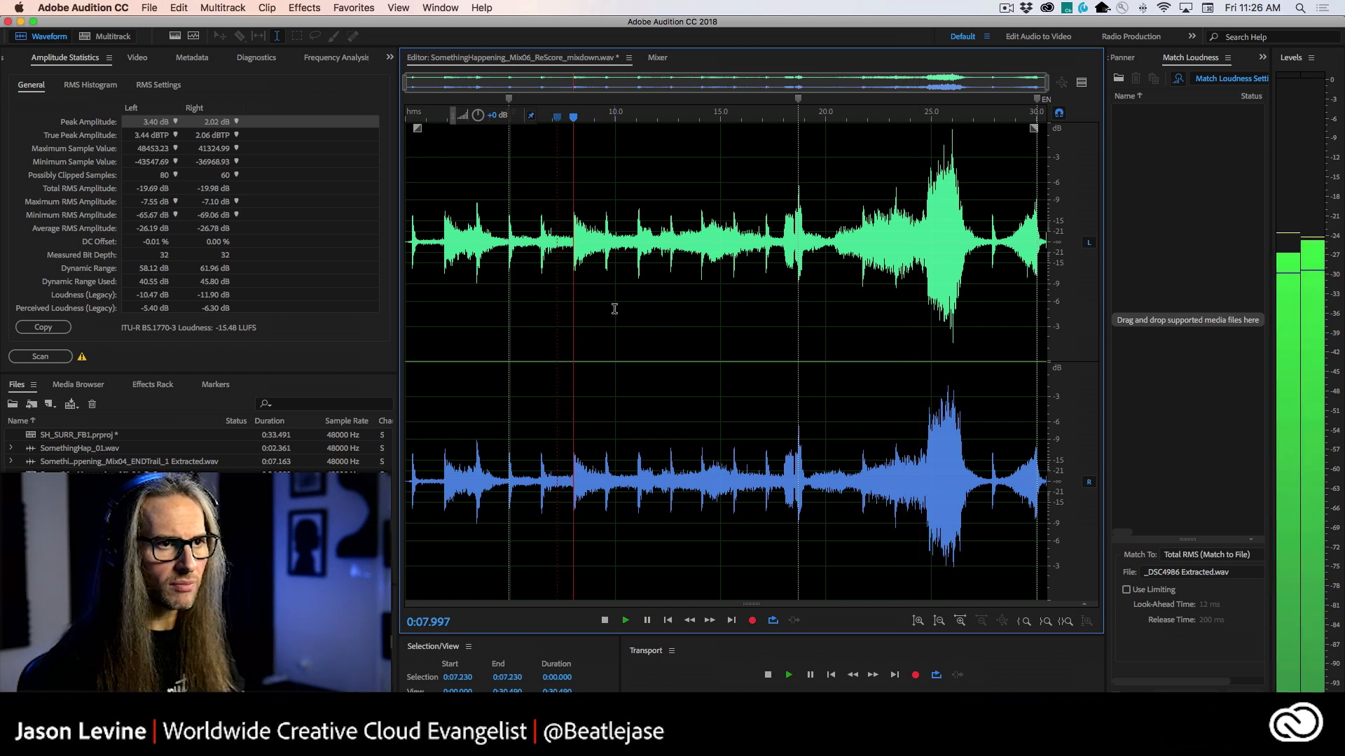
pyautogui.press('space')
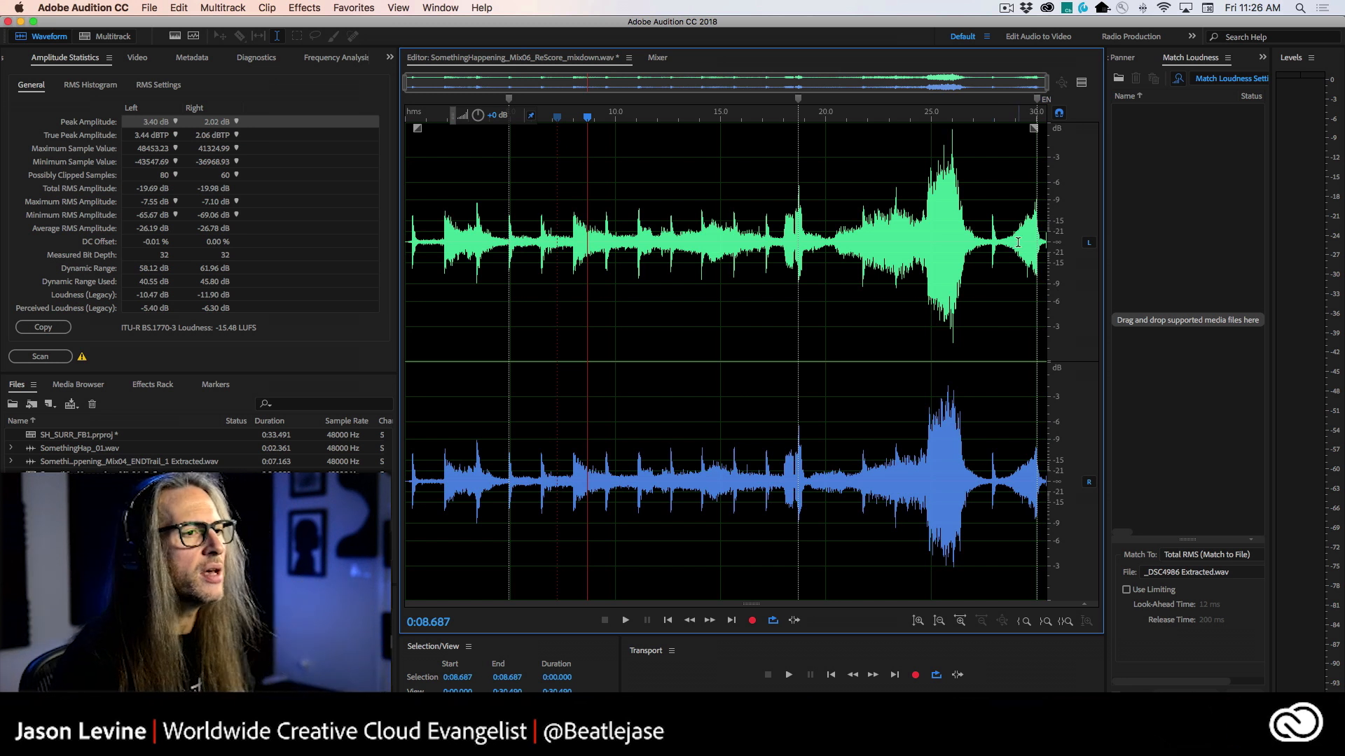
# Step: Save the normalized mixdown and add SomethingHappening_Mix06_ReScore_mixdown.wav to the widened Match Loudness list
pyautogui.moveTo(1109, 150); pyautogui.dragTo(896, 150)
pyautogui.click(1209, 70)
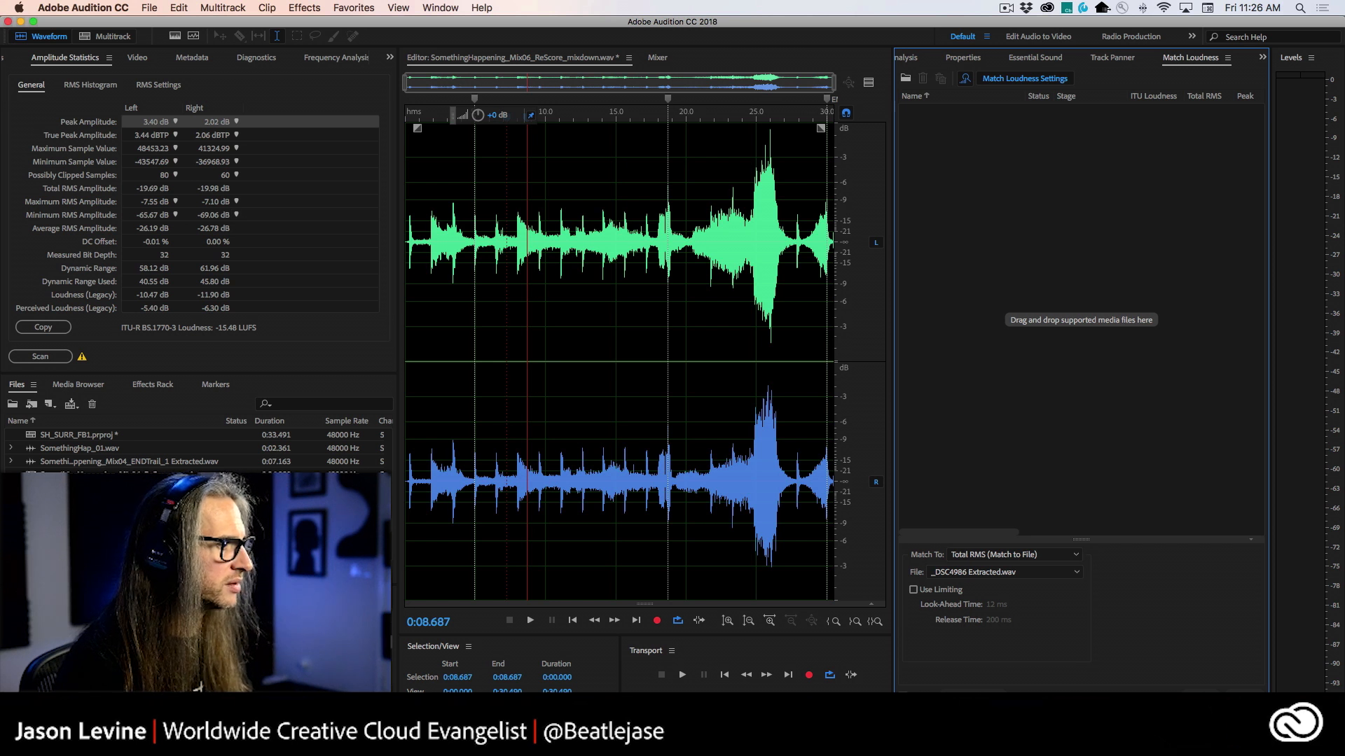
pyautogui.press('super+s')
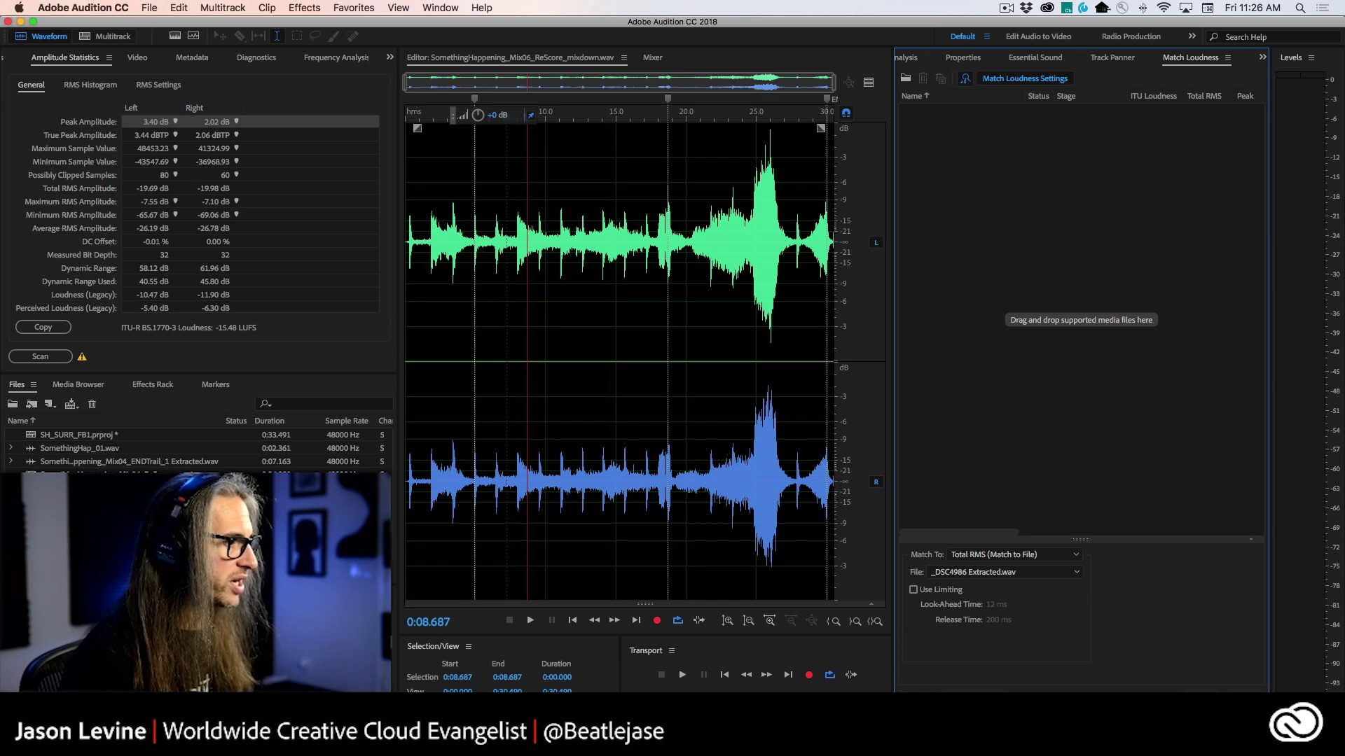
pyautogui.moveTo(84, 474); pyautogui.dragTo(1035, 287)
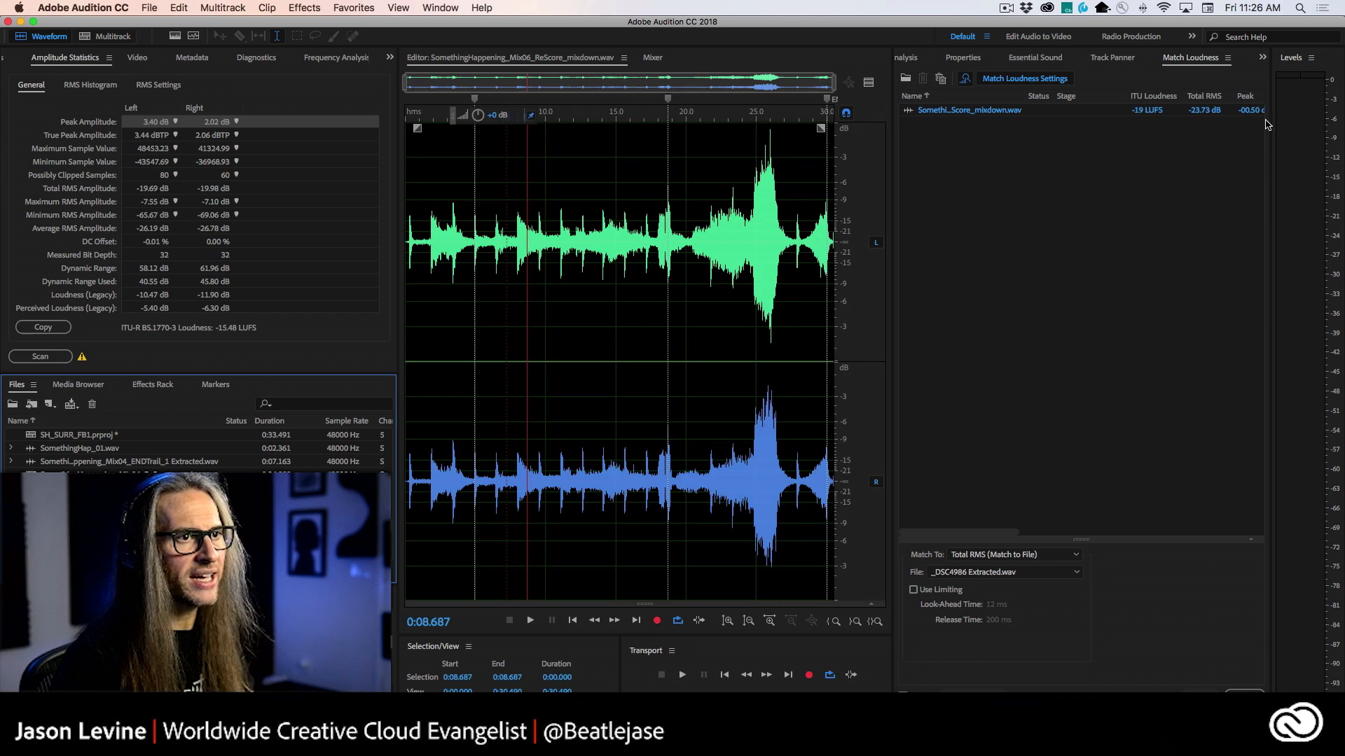
# Step: Show the Match Loudness view and widen it further across the waveform editor
pyautogui.click(1196, 66)
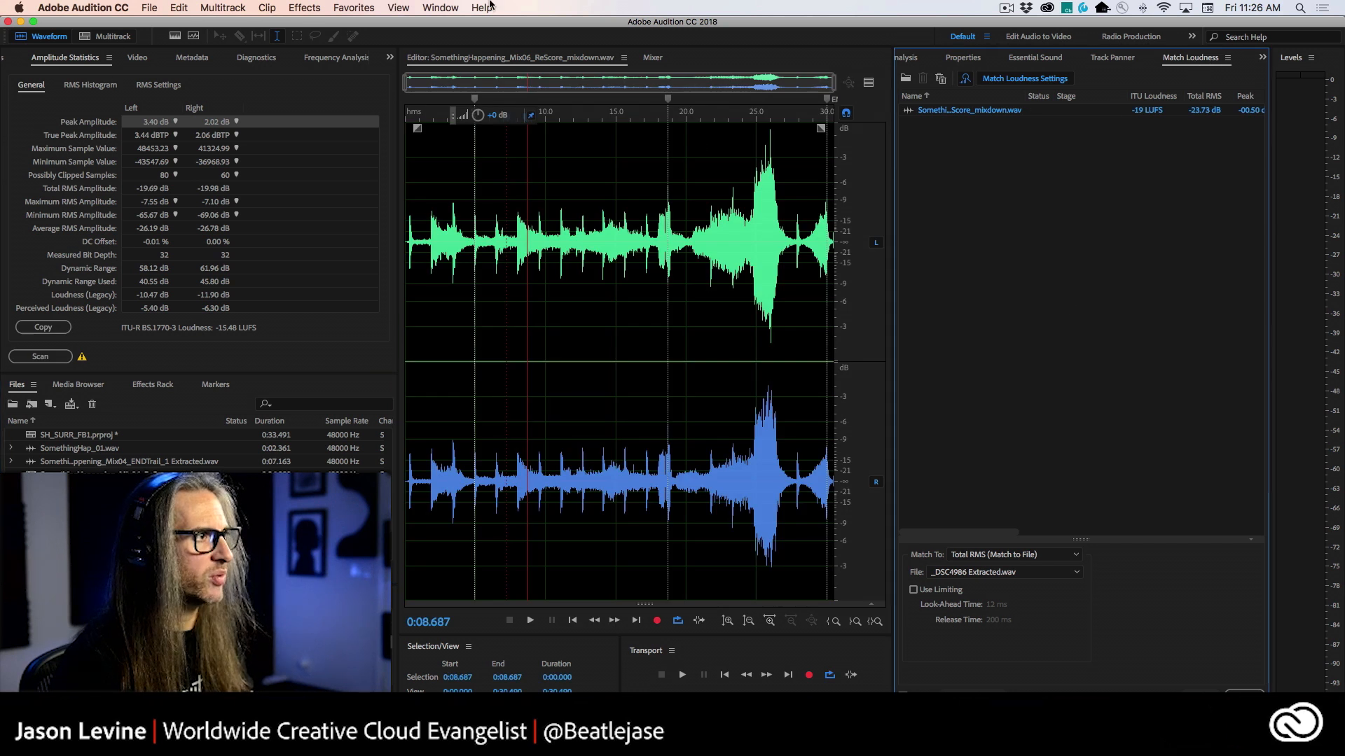
pyautogui.click(441, 7)
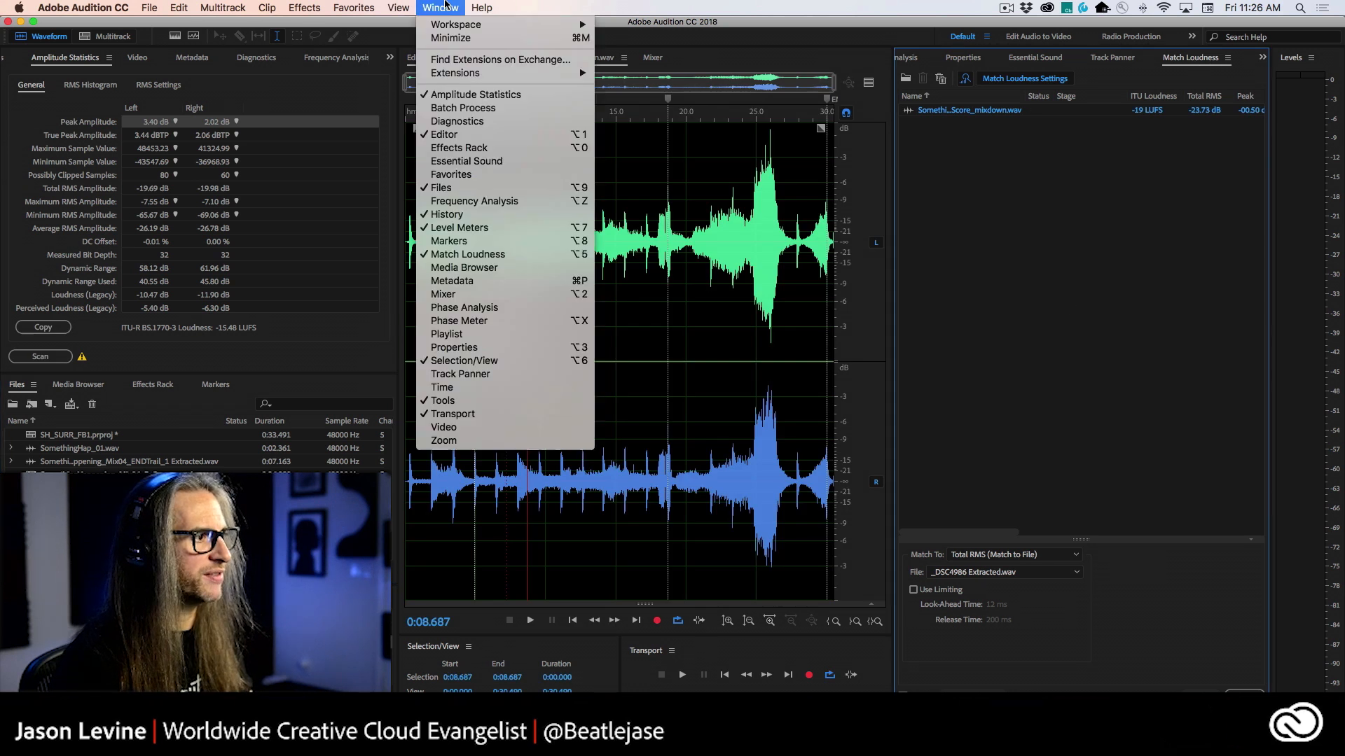
pyautogui.click(530, 257)
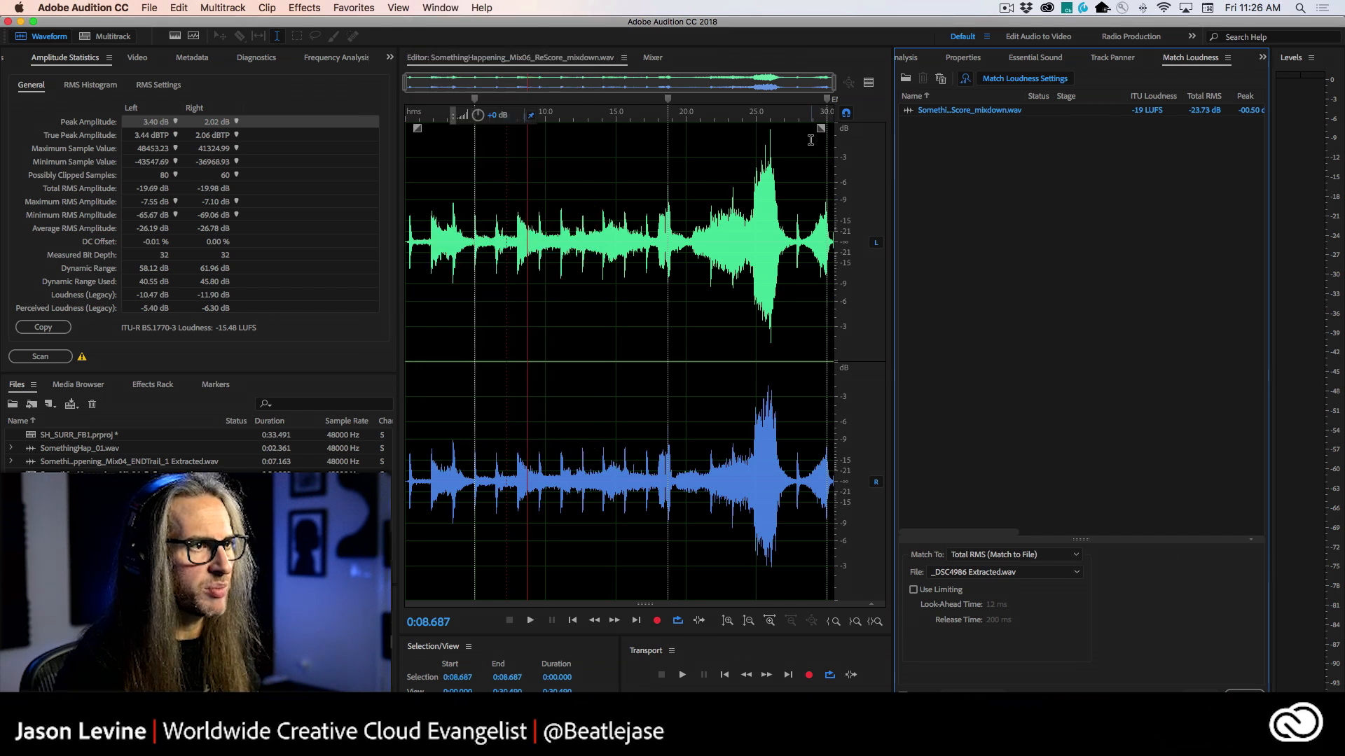
pyautogui.moveTo(893, 166); pyautogui.dragTo(689, 163)
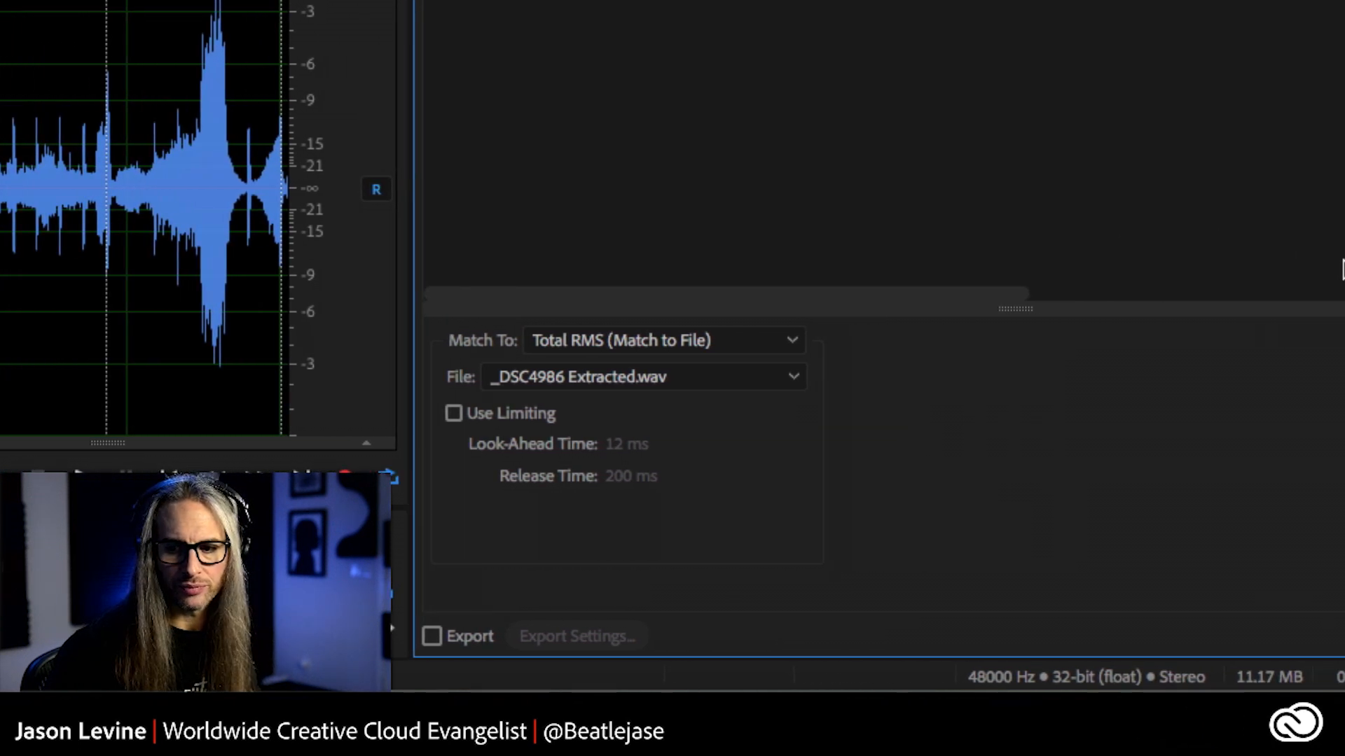
# Step: Examine the reference files available for Total RMS (Match to File) matching
pyautogui.click(726, 343)
pyautogui.click(726, 343)
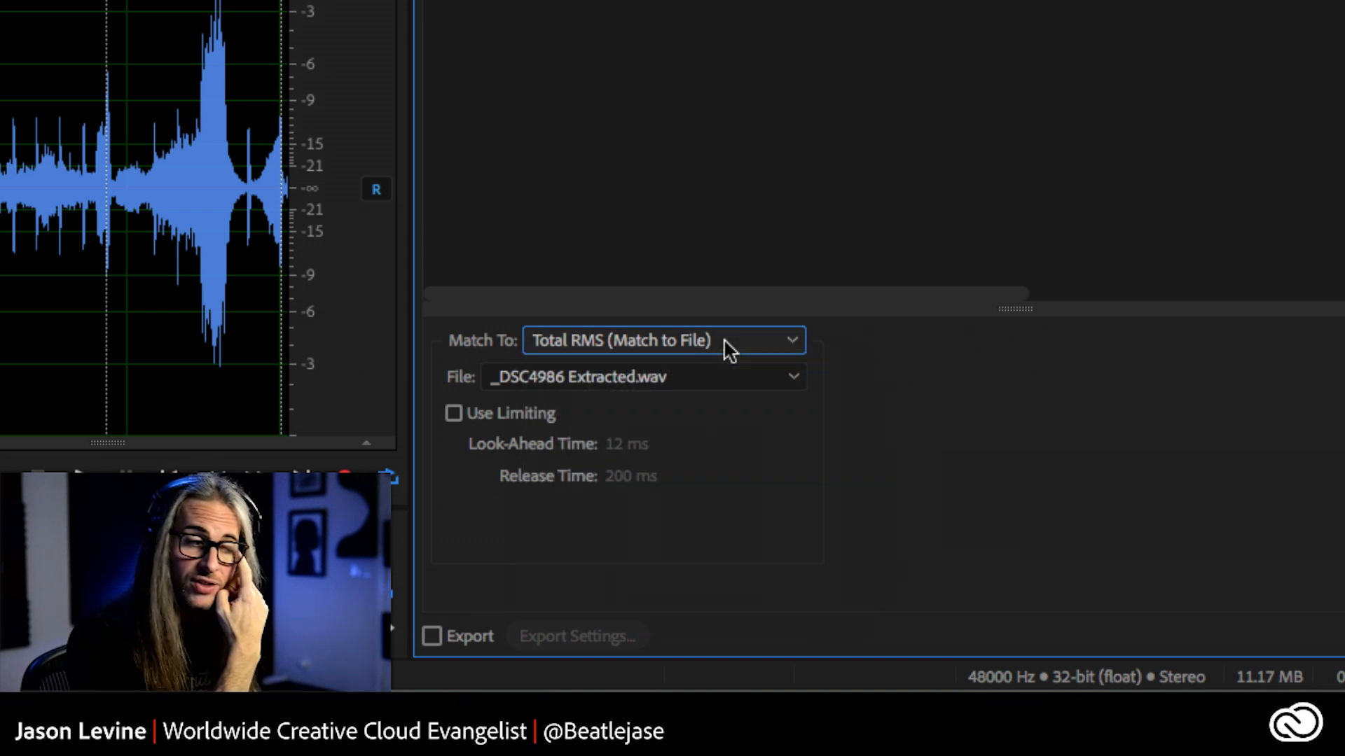
pyautogui.click(722, 376)
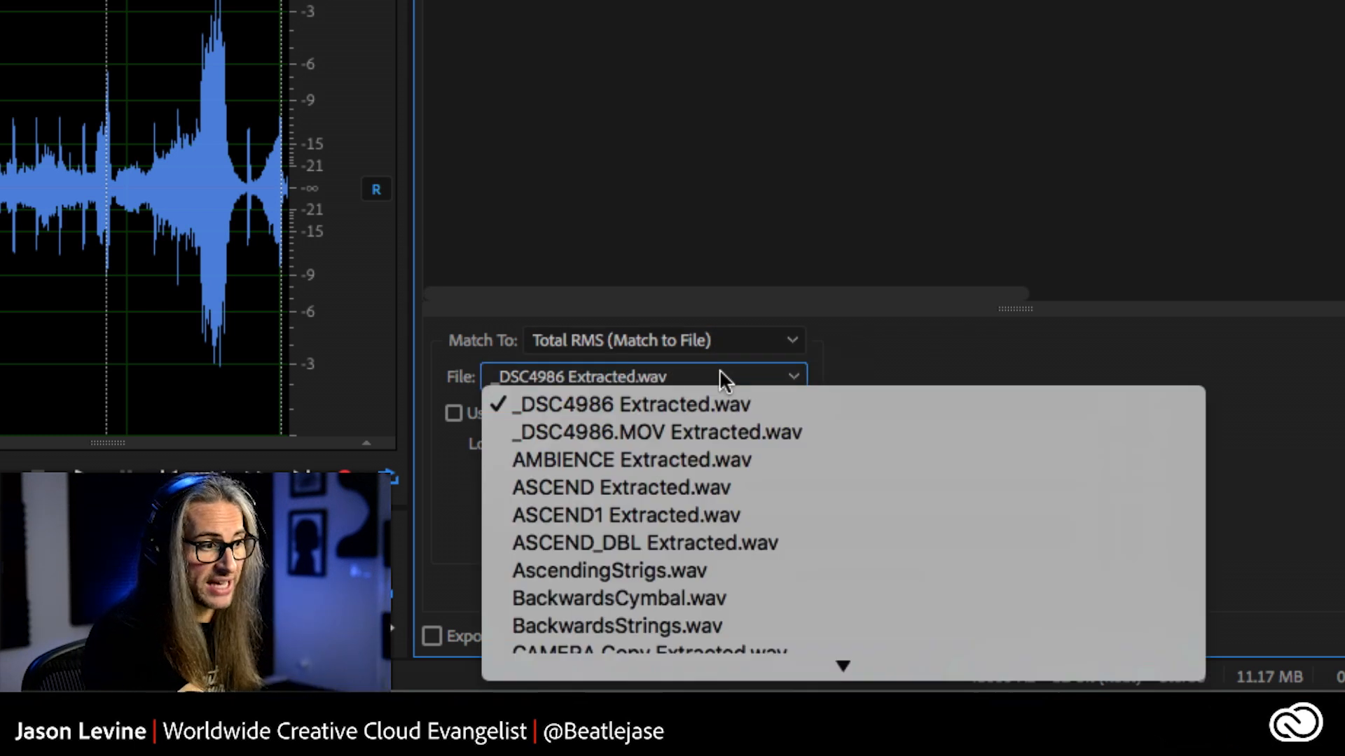
pyautogui.scroll(-2, 826, 487)
pyautogui.click(1293, 432)
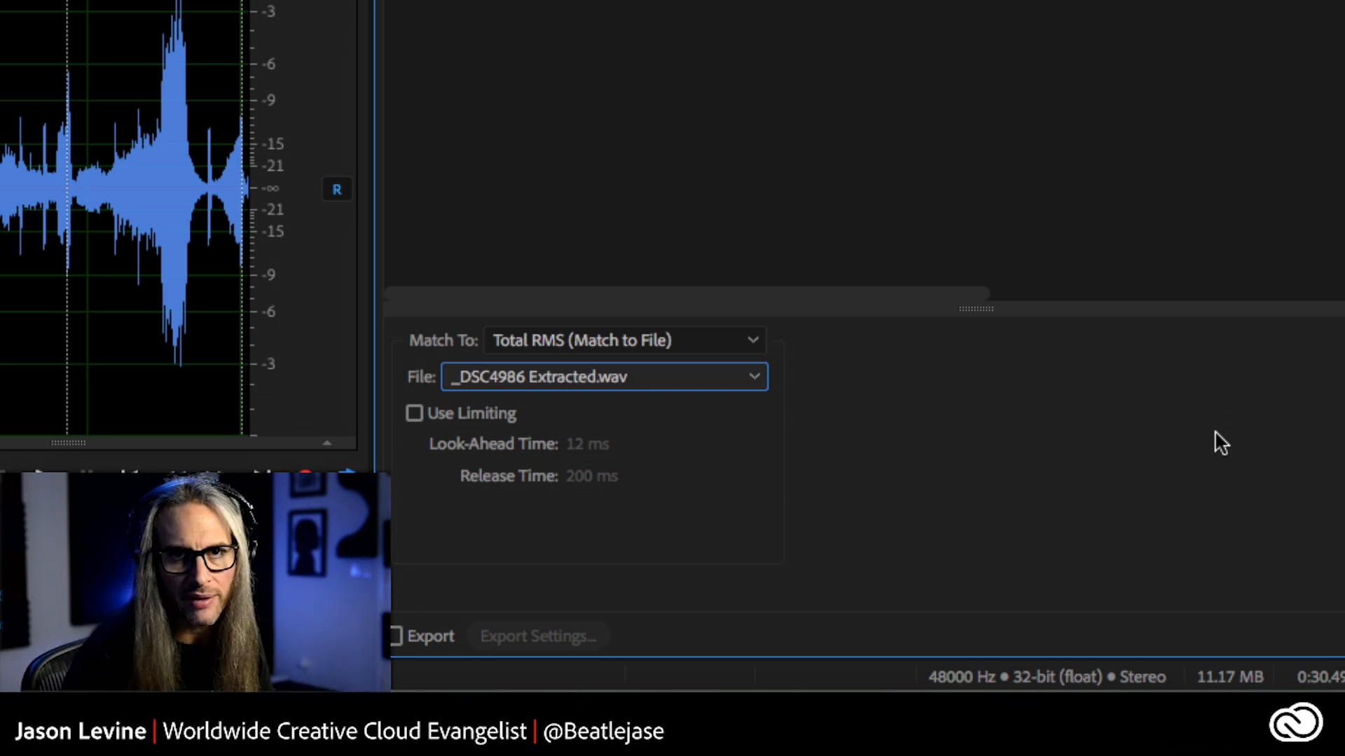
# Step: Match the loudness to ITU-R BS.1770-3 Loudness with a target of -24 LUFS
pyautogui.click(680, 342)
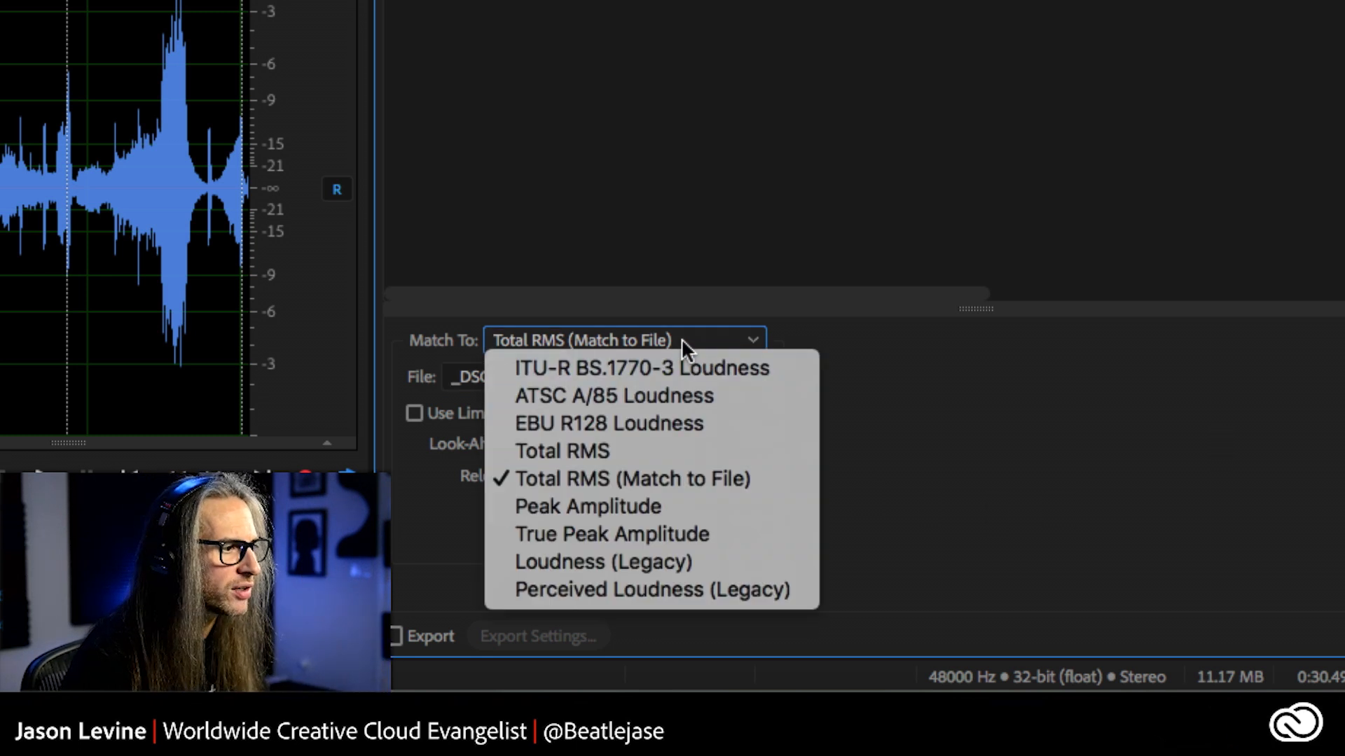
pyautogui.click(646, 369)
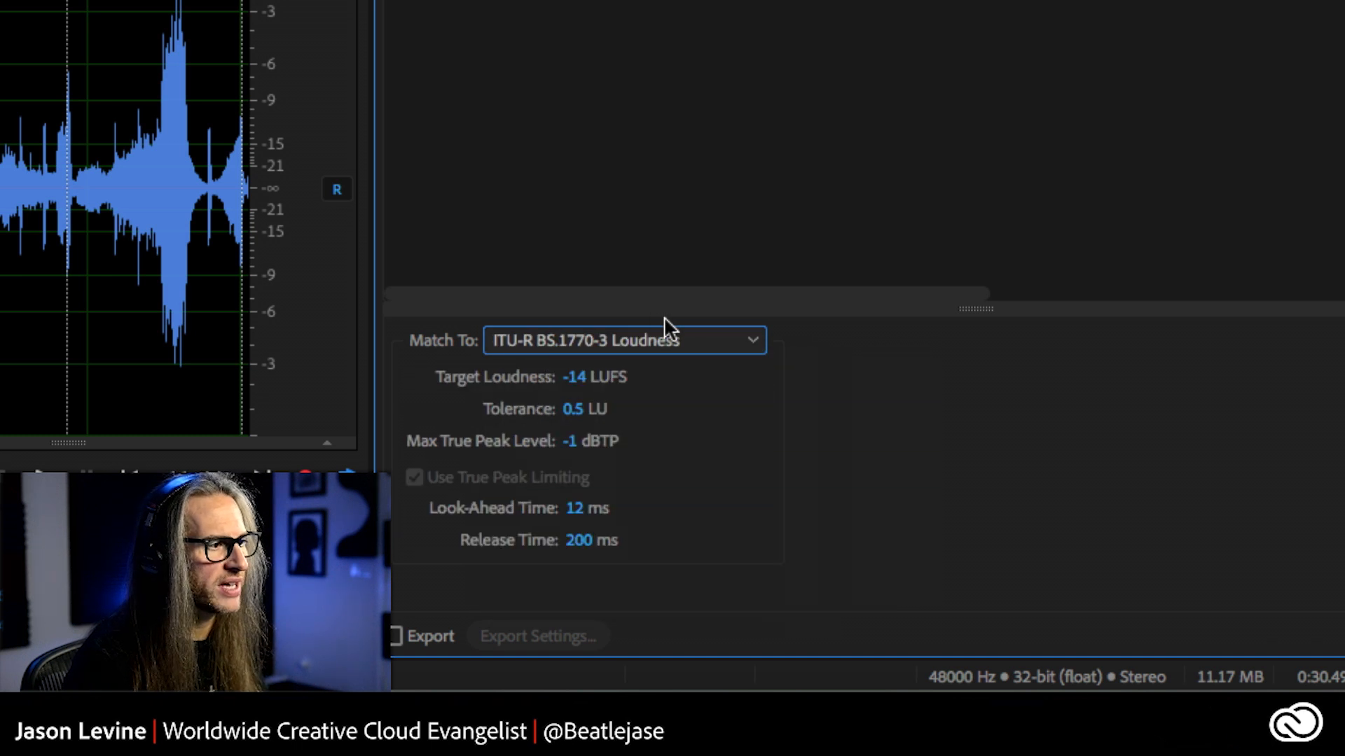
pyautogui.click(574, 378)
pyautogui.write('-')
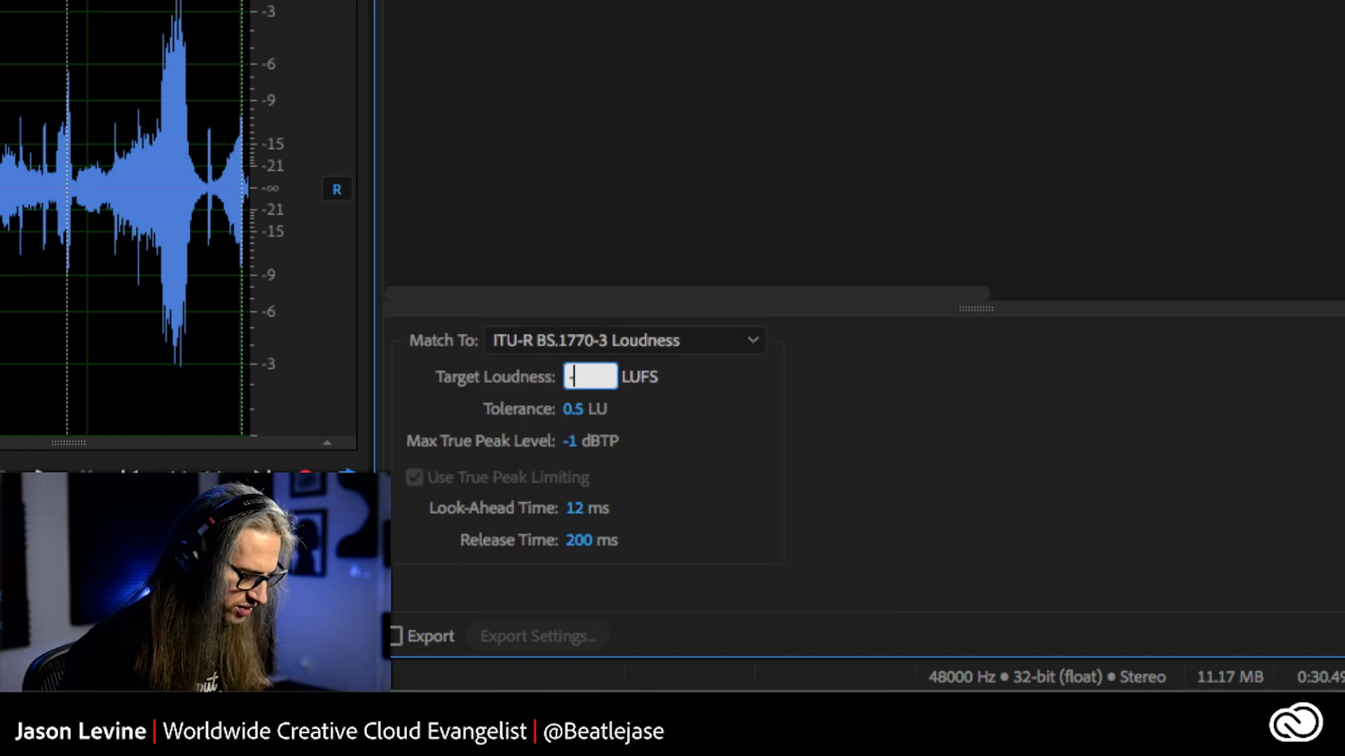
pyautogui.write('24')
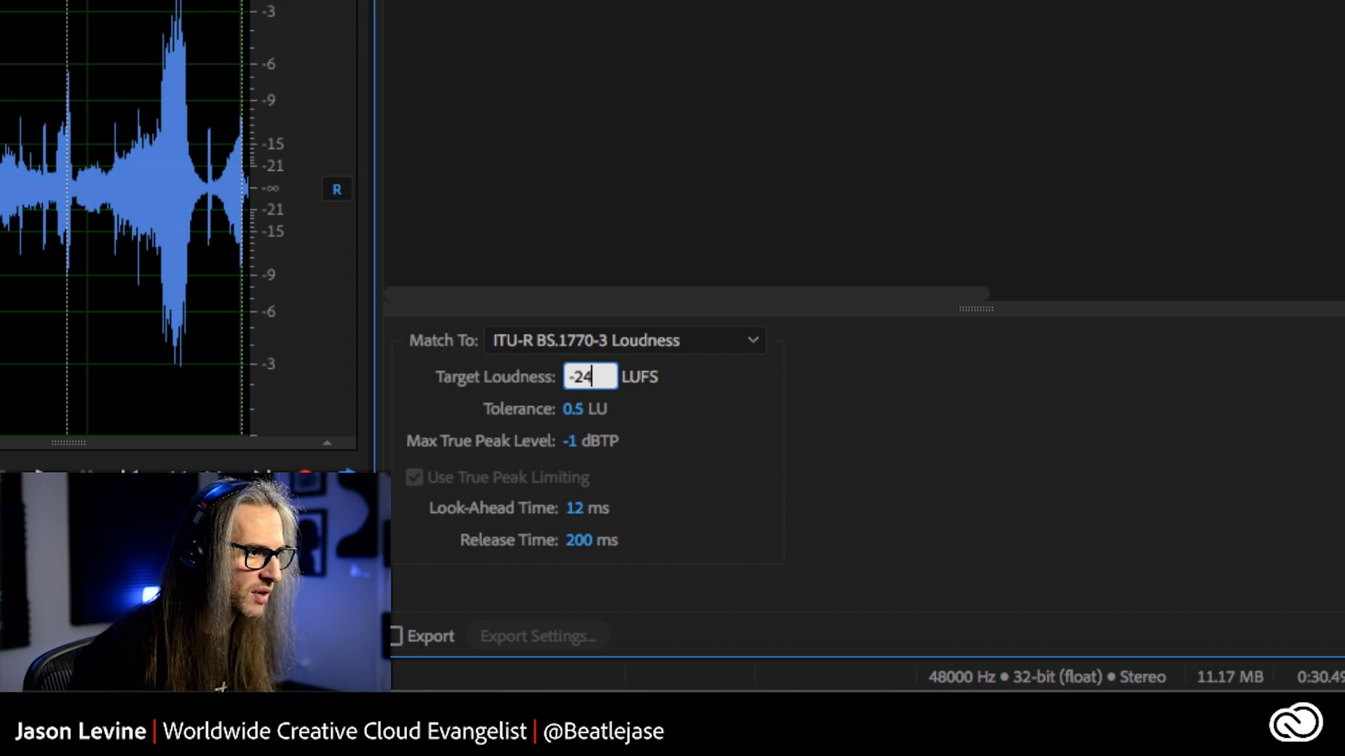
pyautogui.press('Return')
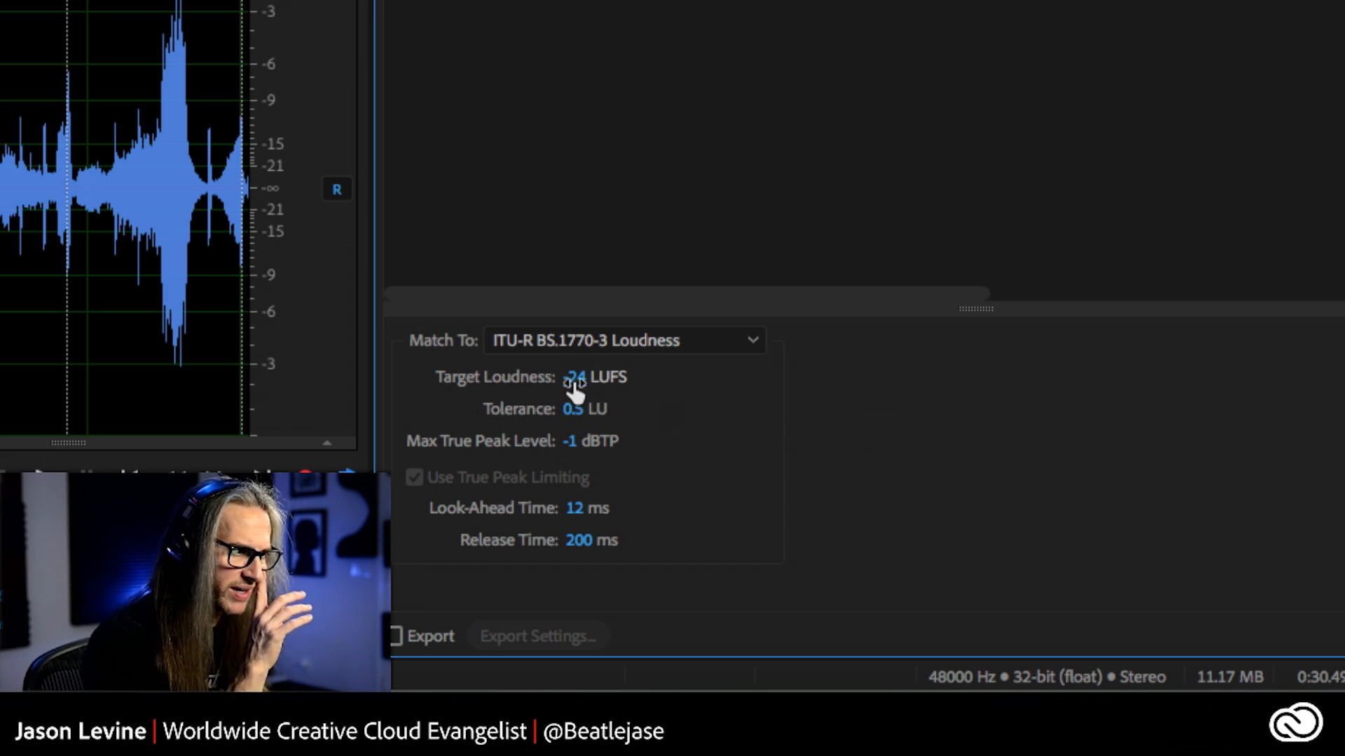
# Step: Try EBU R128 Loudness as the matching standard and return to ITU-R BS.1770-3 Loudness
pyautogui.click(662, 348)
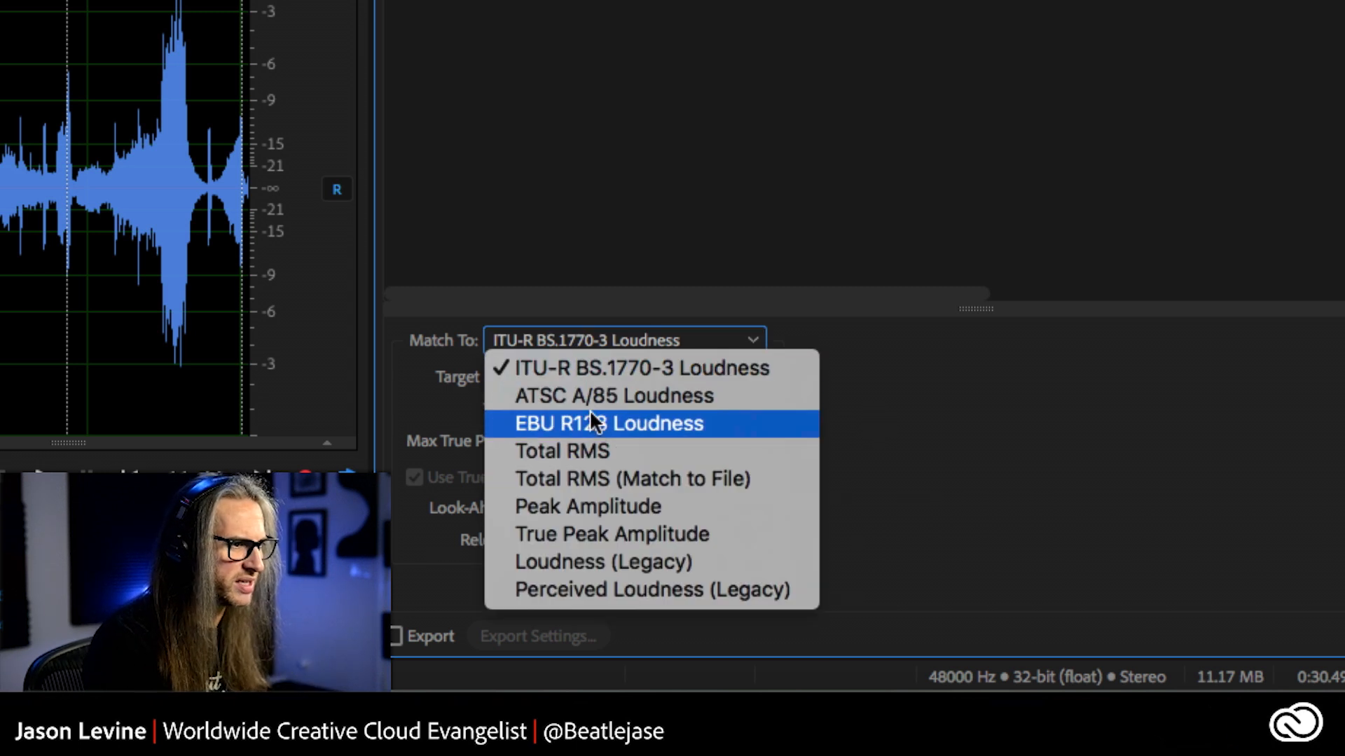
pyautogui.click(601, 423)
pyautogui.click(651, 350)
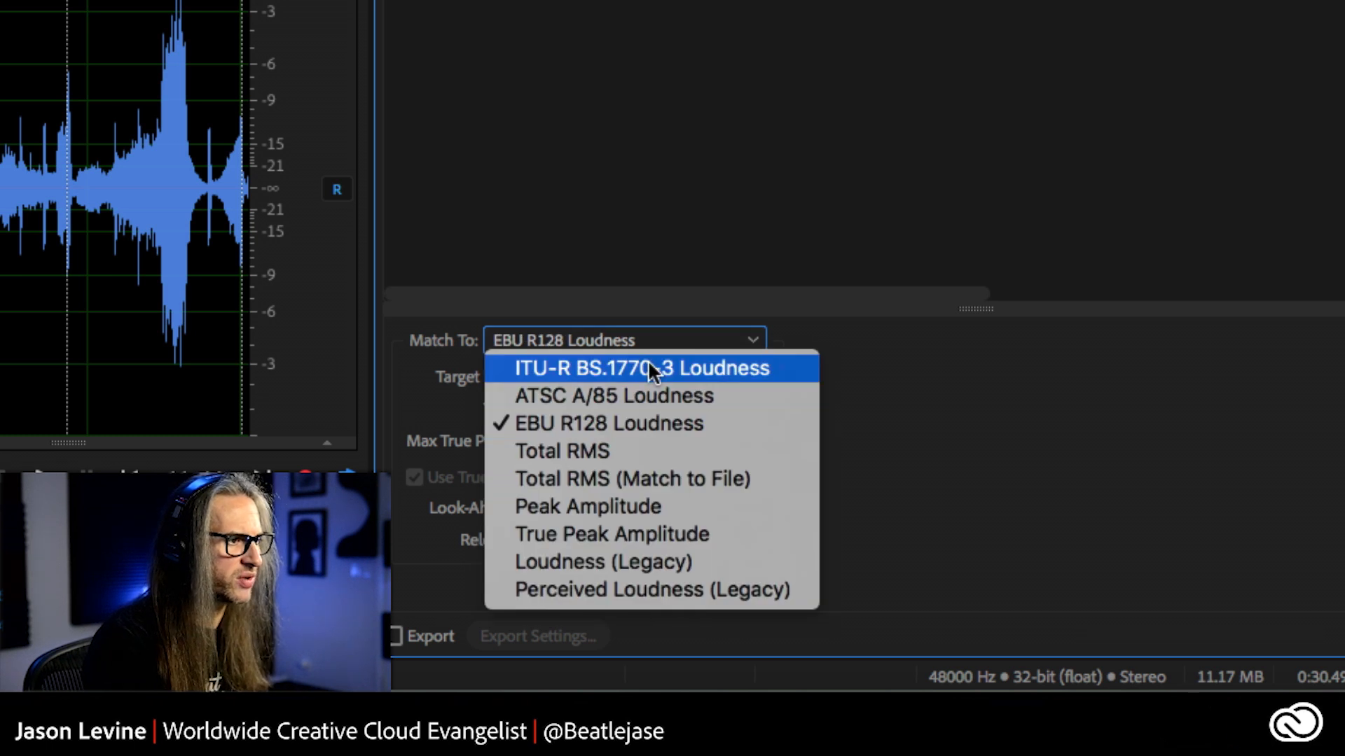
pyautogui.click(660, 366)
# Step: Set the target loudness to -24 LUFS, run the match on the mixdown and rescan its amplitude statistics
pyautogui.click(578, 382)
pyautogui.write('-')
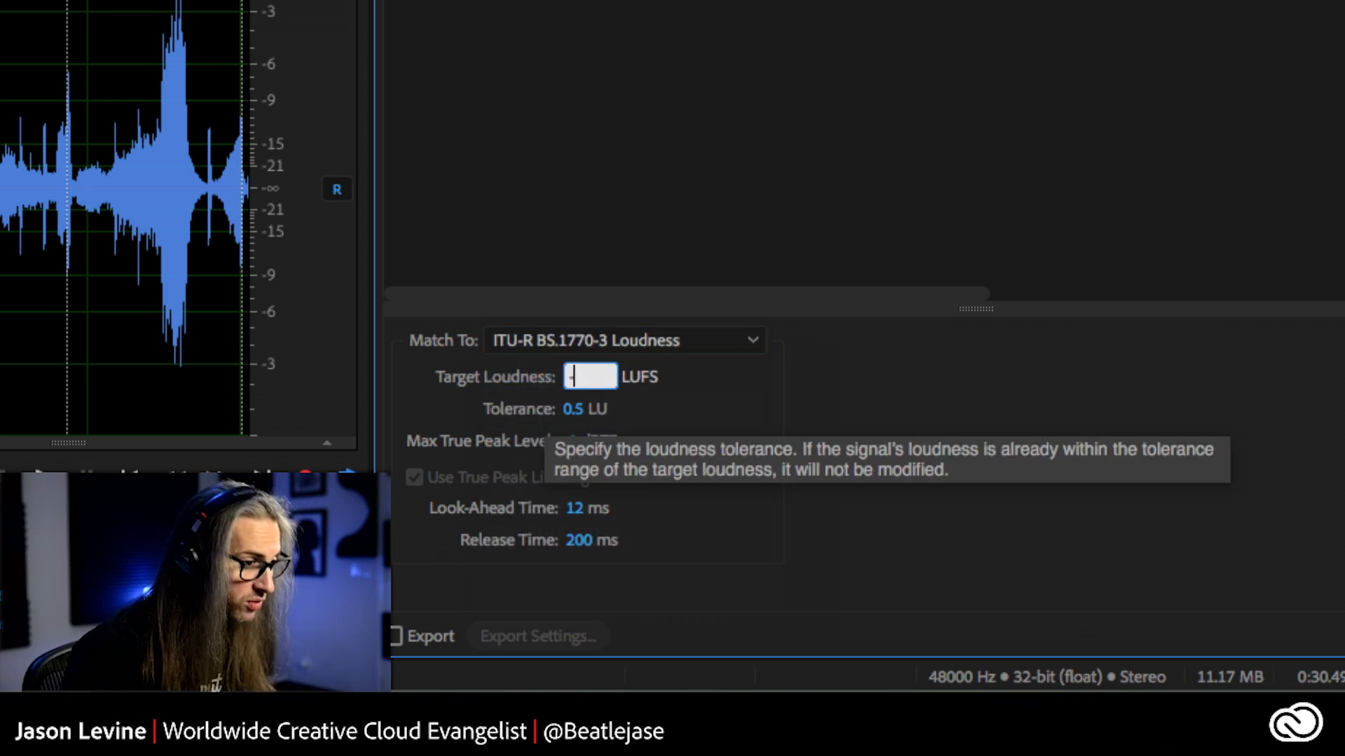
pyautogui.write('24')
pyautogui.press('Return')
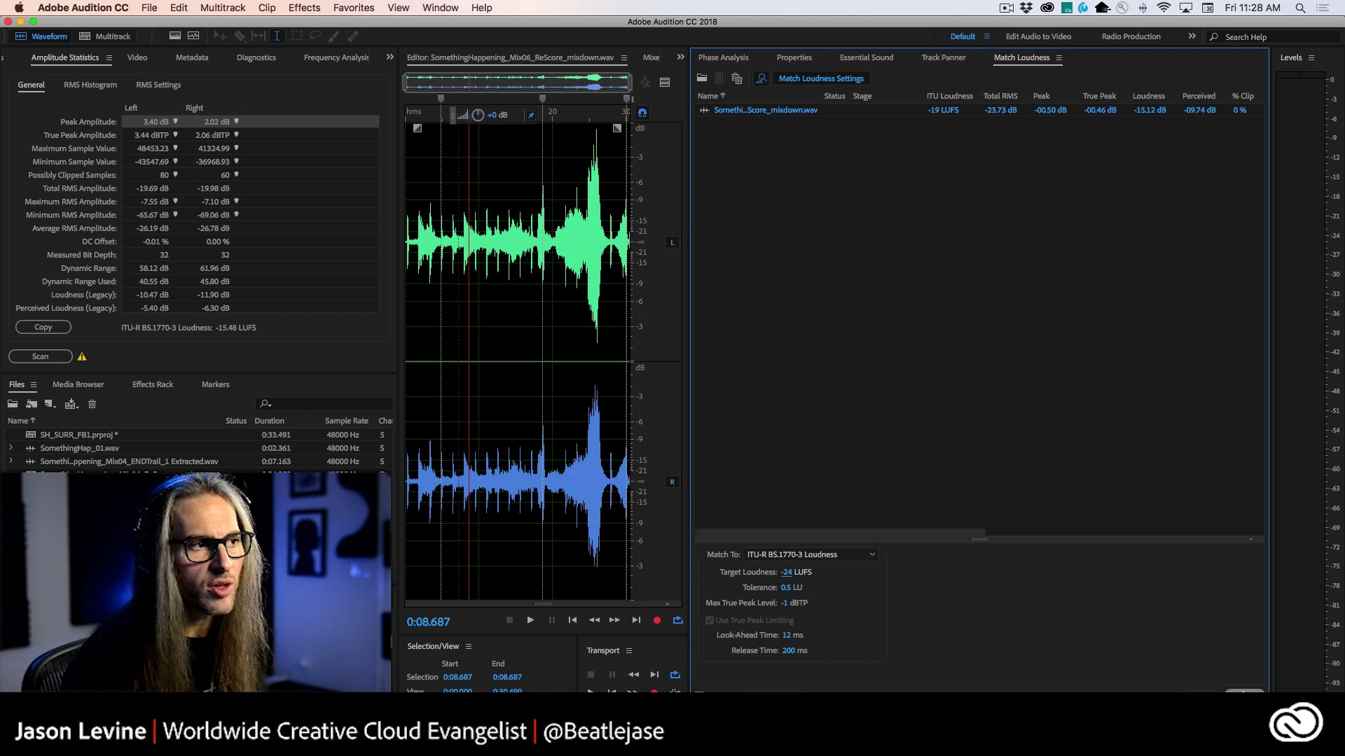
pyautogui.click(1244, 695)
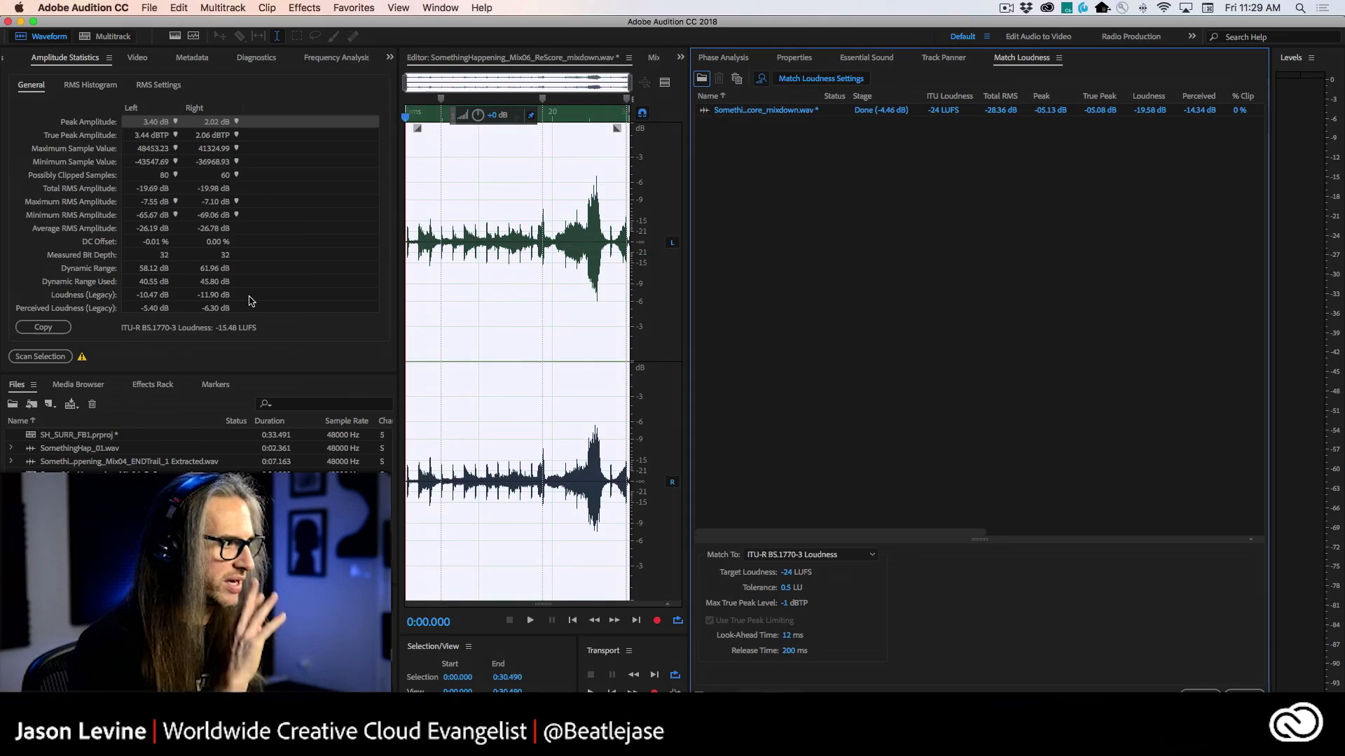
pyautogui.click(40, 357)
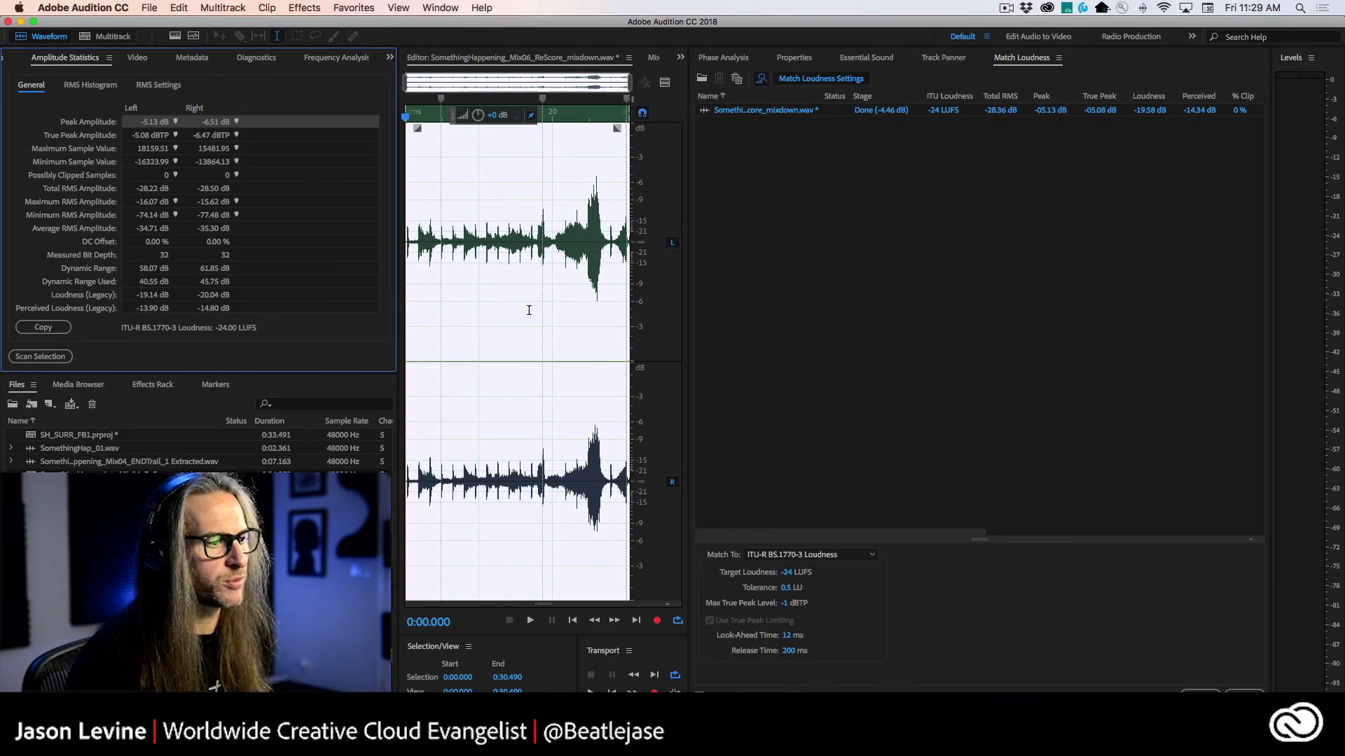
pyautogui.click(1104, 468)
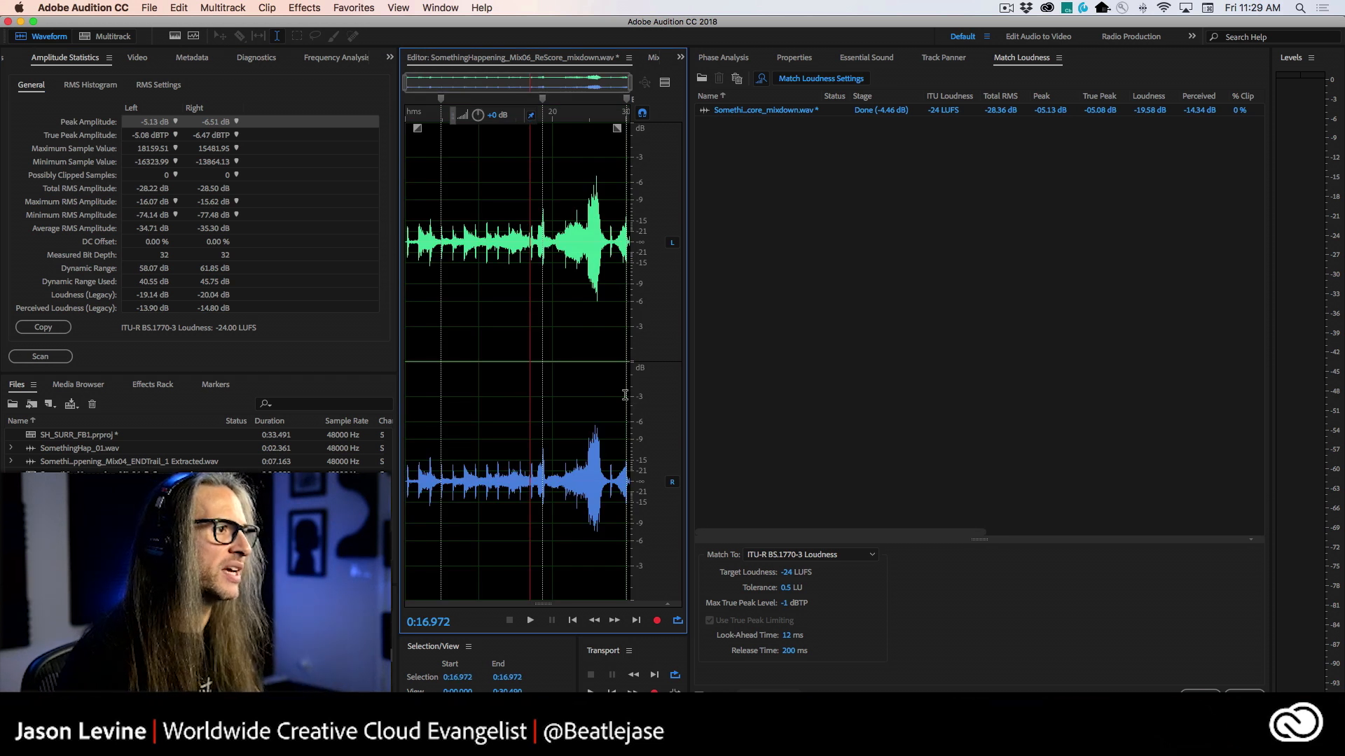
# Step: Add a stereo audio track below LITNGN_SFX in the multitrack session and place the loudness-matched mixdown at its start
pyautogui.click(106, 36)
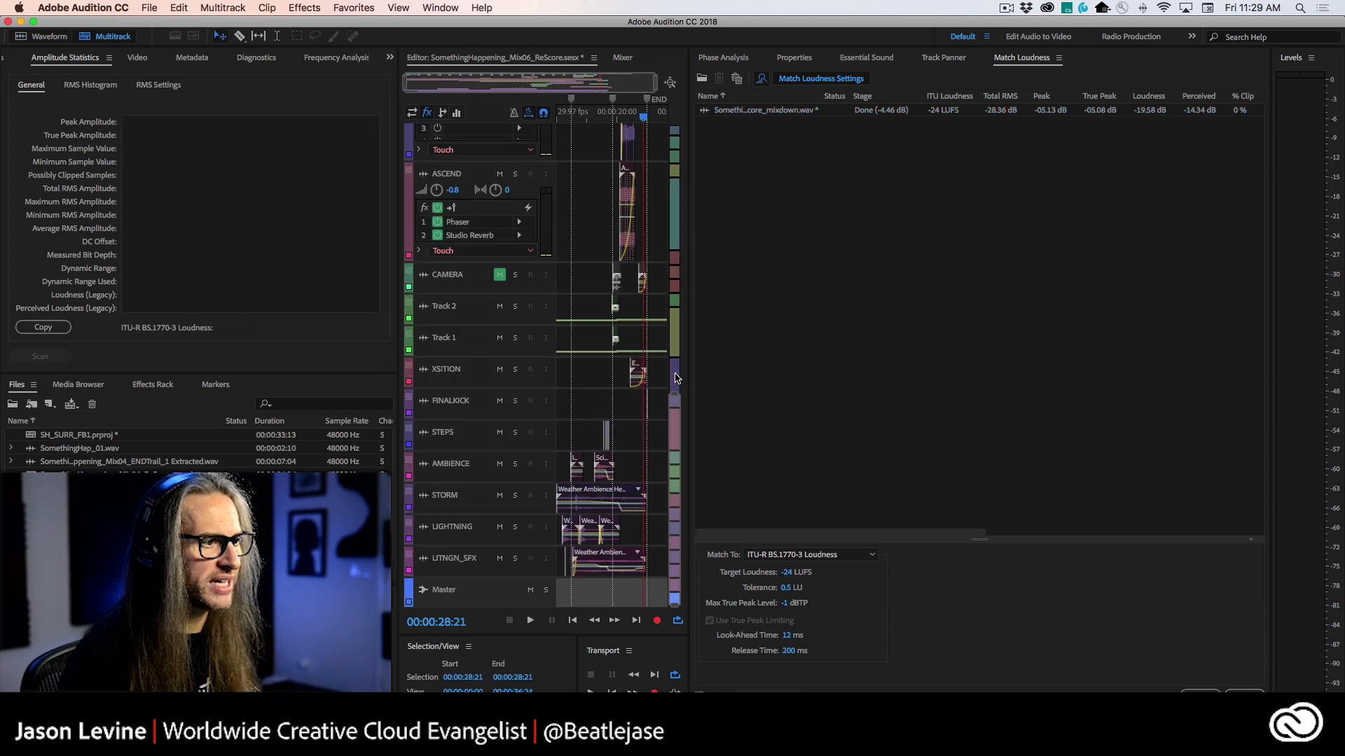
pyautogui.moveTo(675, 394); pyautogui.dragTo(699, 40)
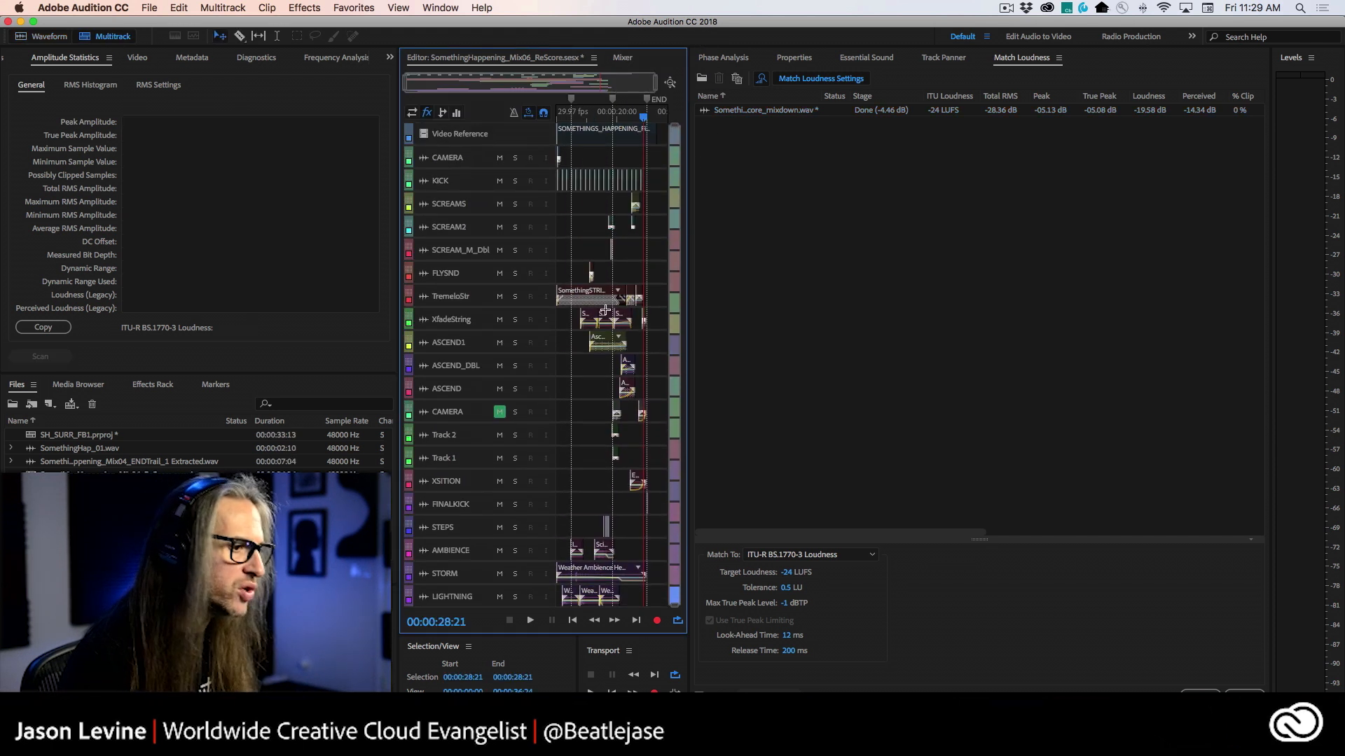
pyautogui.scroll(-2, 663, 588)
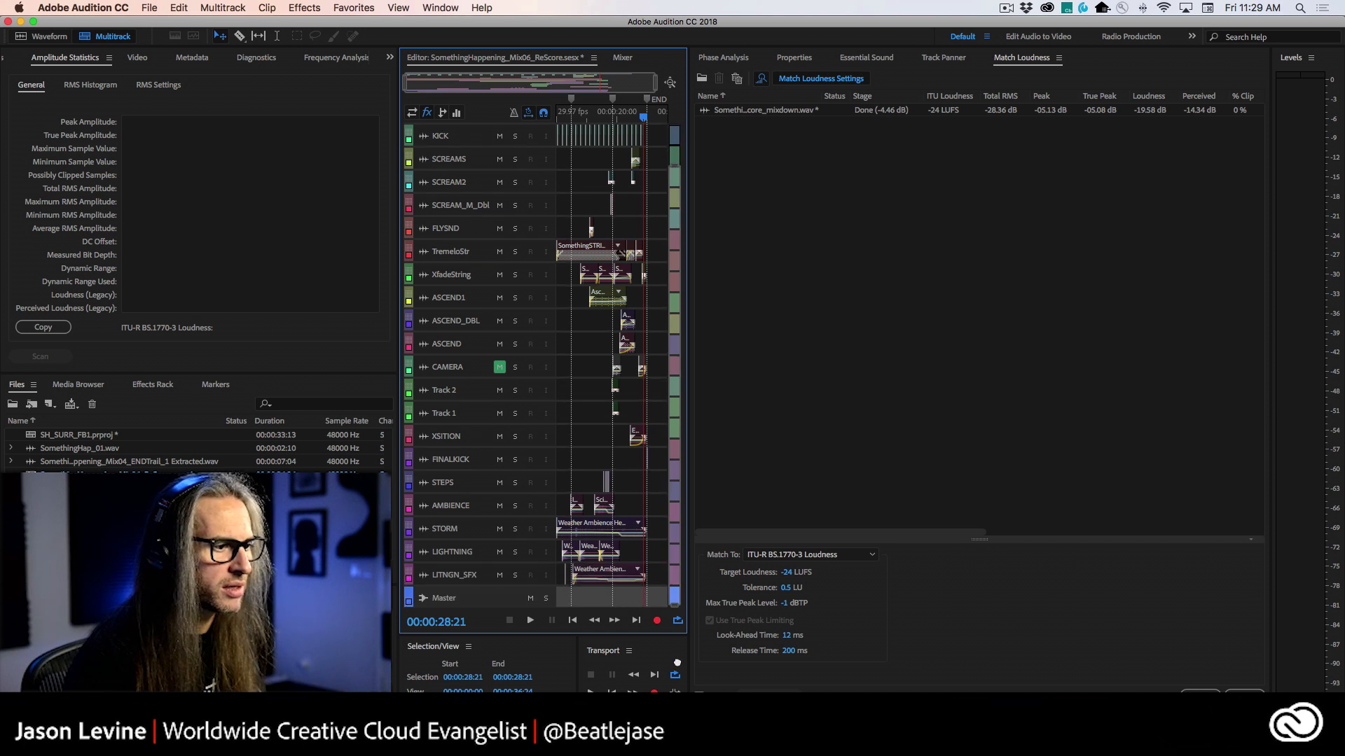
pyautogui.rightClick(660, 572)
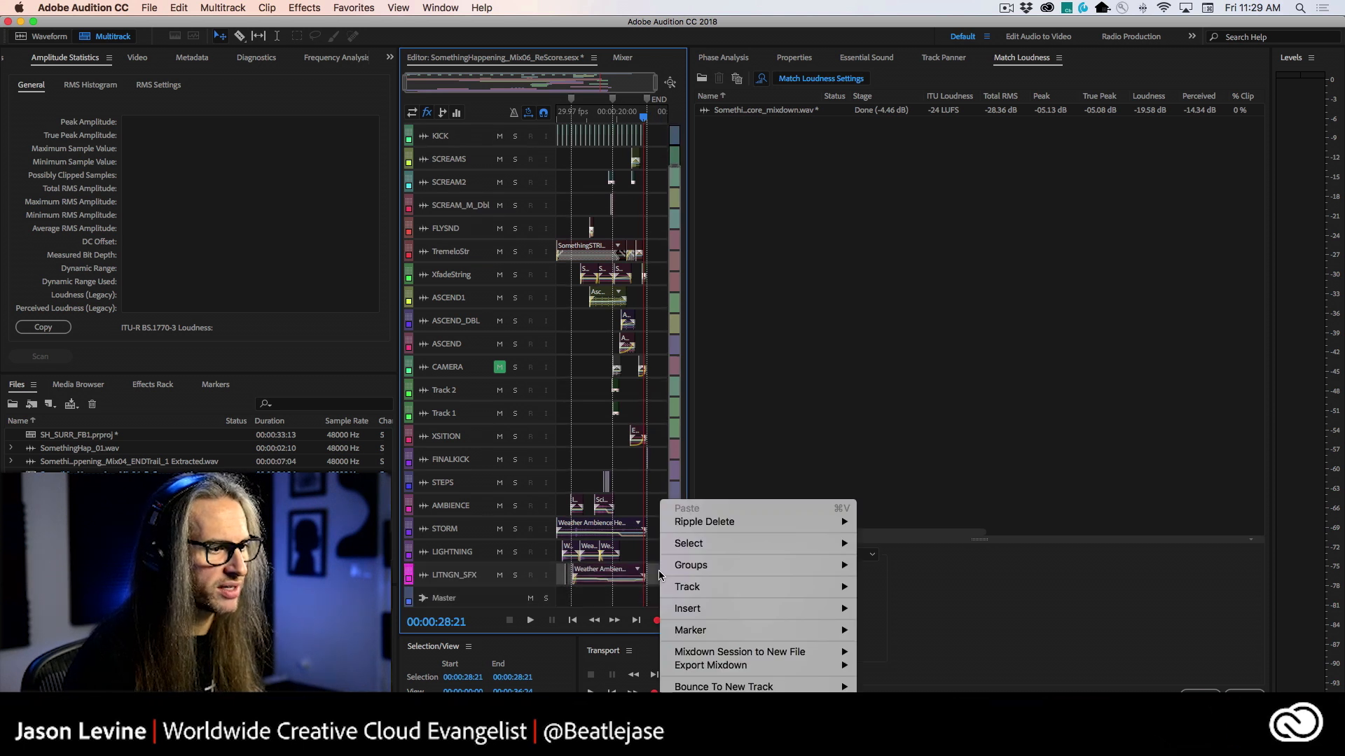
pyautogui.moveTo(704, 588)
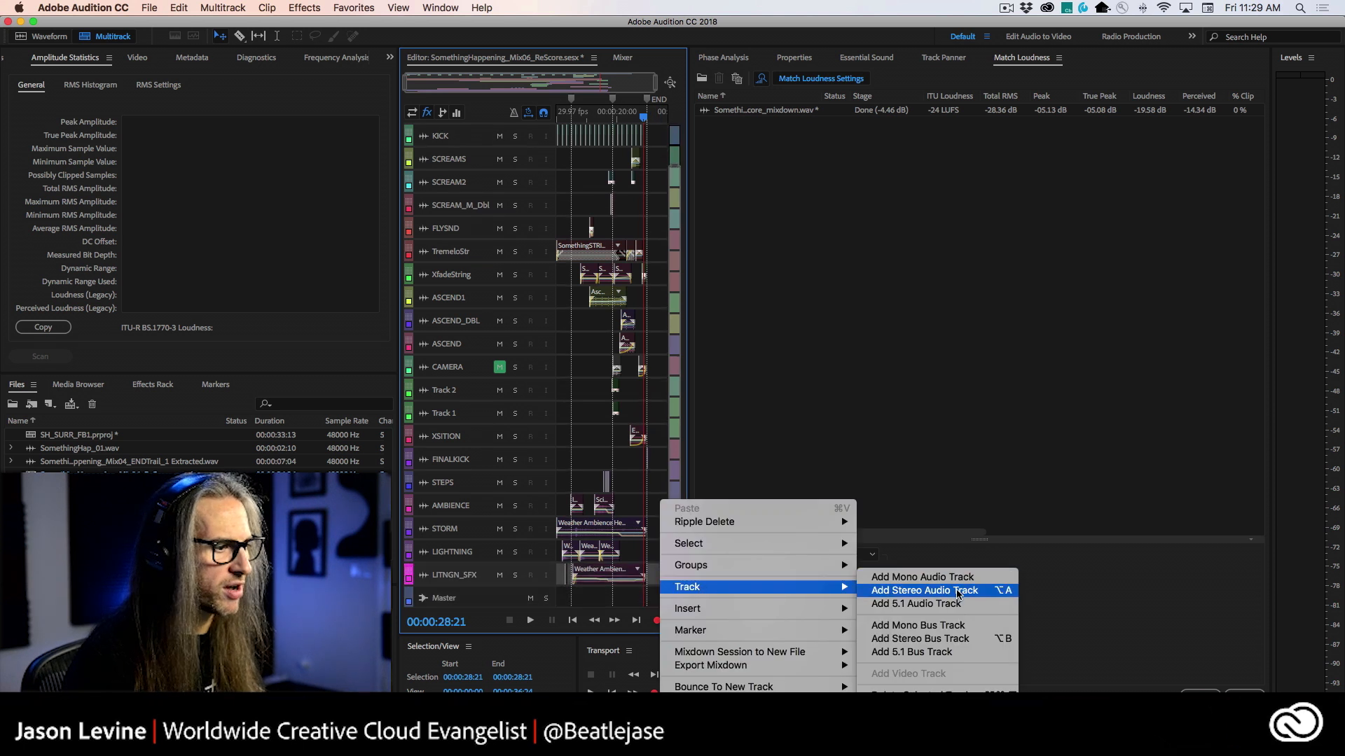
pyautogui.click(956, 590)
pyautogui.scroll(-1, 678, 496)
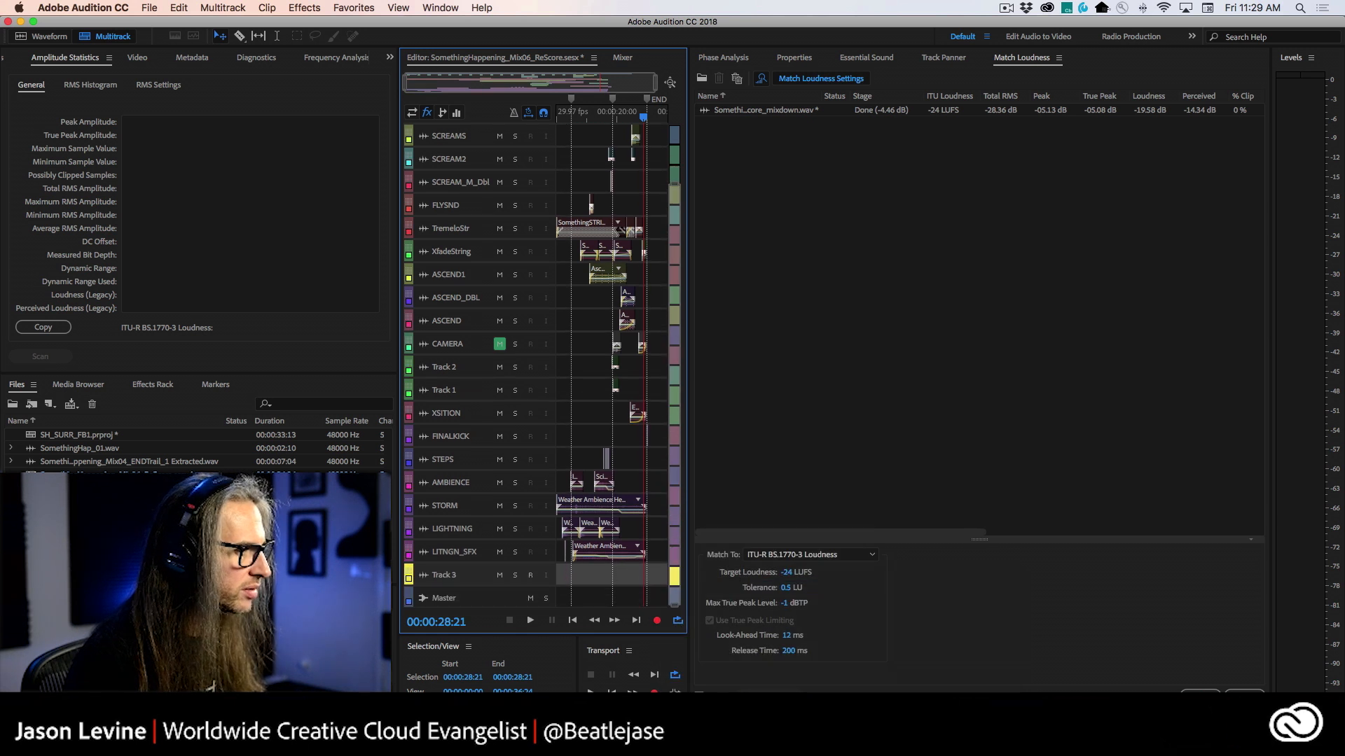
pyautogui.moveTo(105, 515); pyautogui.dragTo(519, 596)
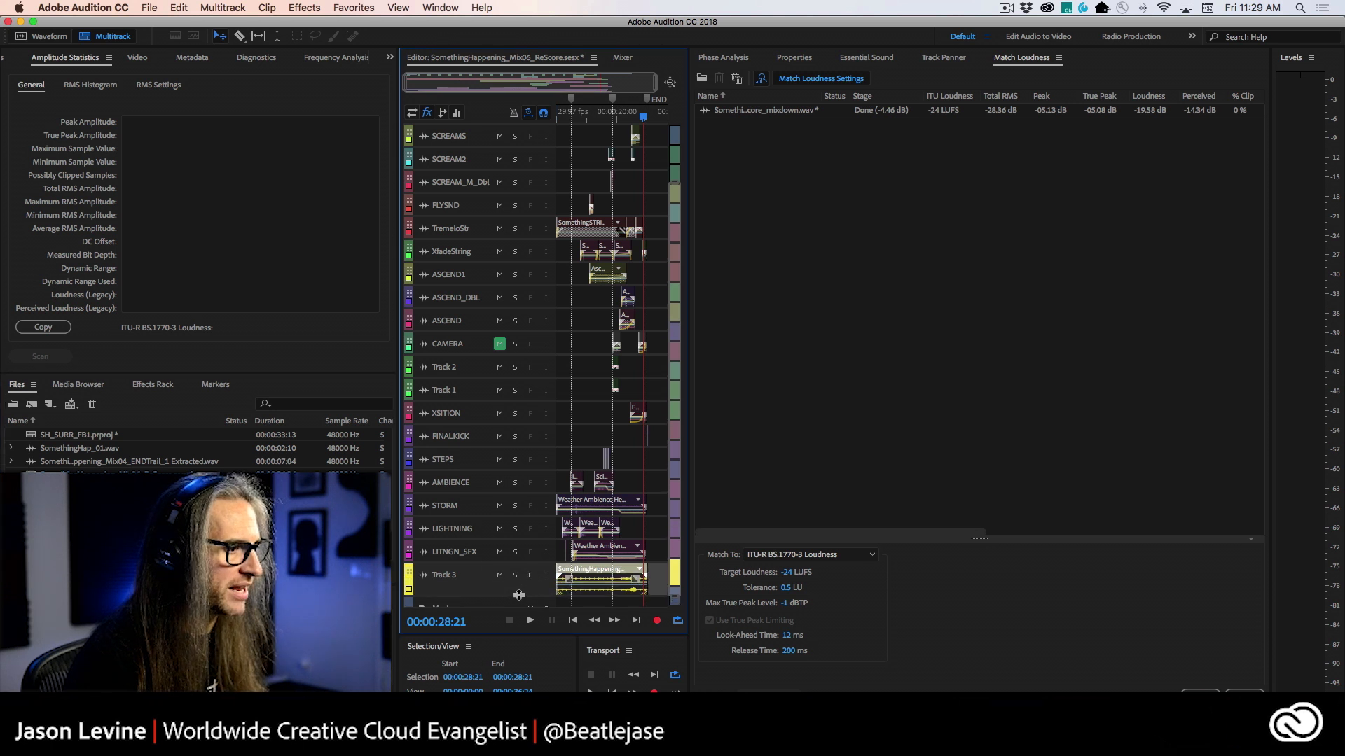
# Step: Solo Track 3 and play the session from the beginning with the video picture showing
pyautogui.click(515, 576)
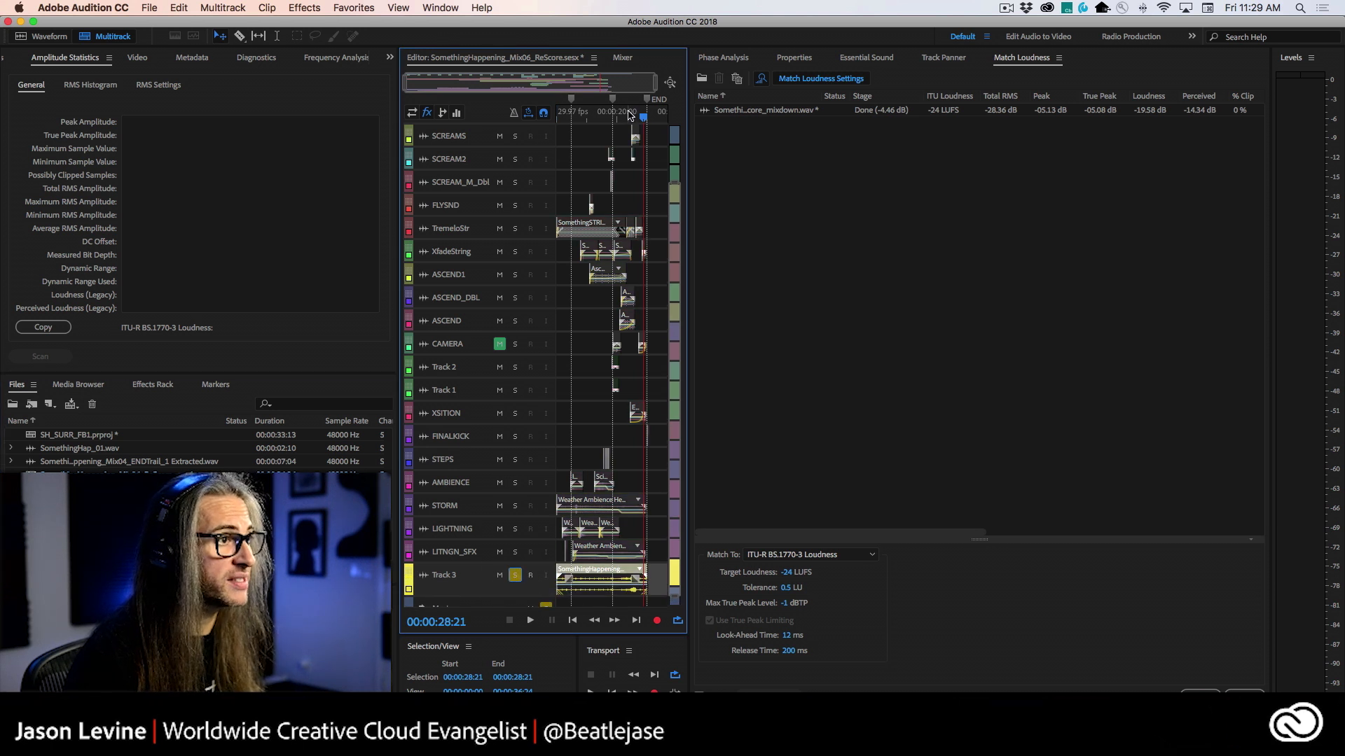
pyautogui.moveTo(588, 125); pyautogui.dragTo(540, 126)
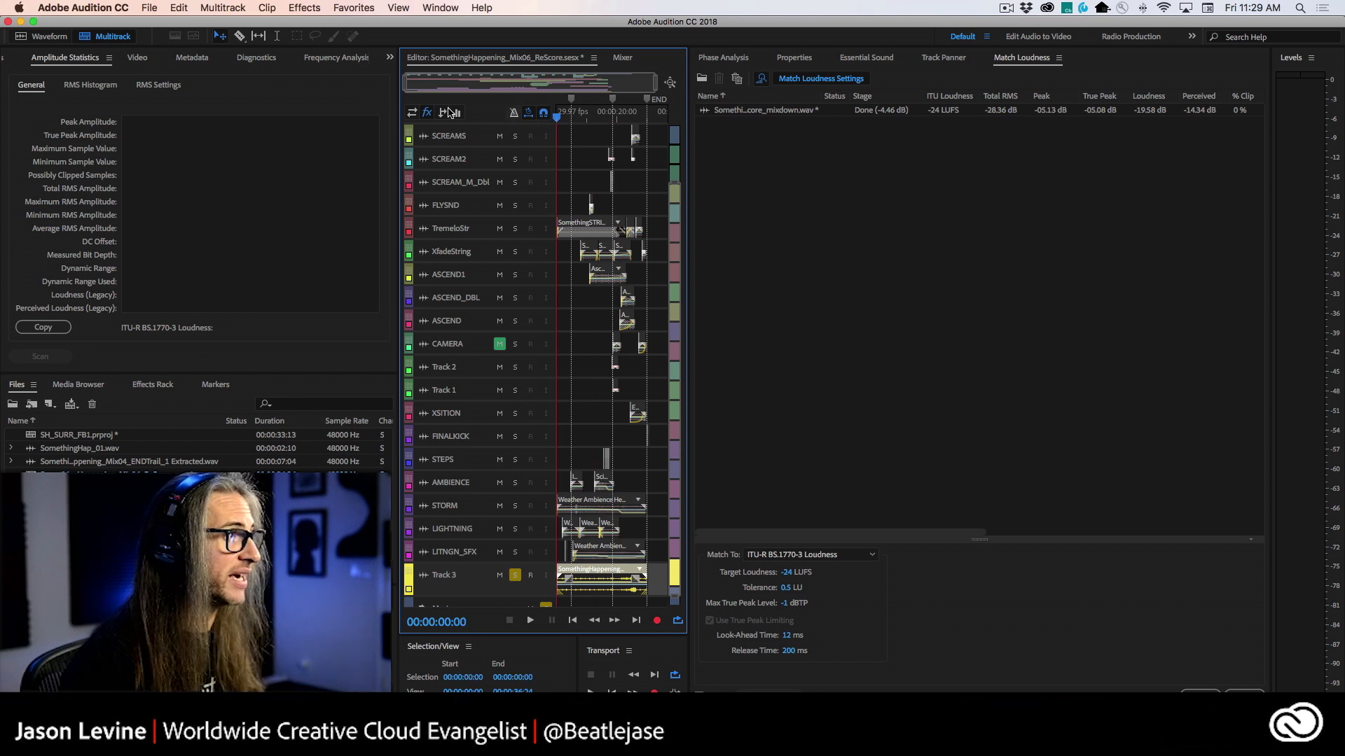
pyautogui.click(129, 58)
pyautogui.press('space')
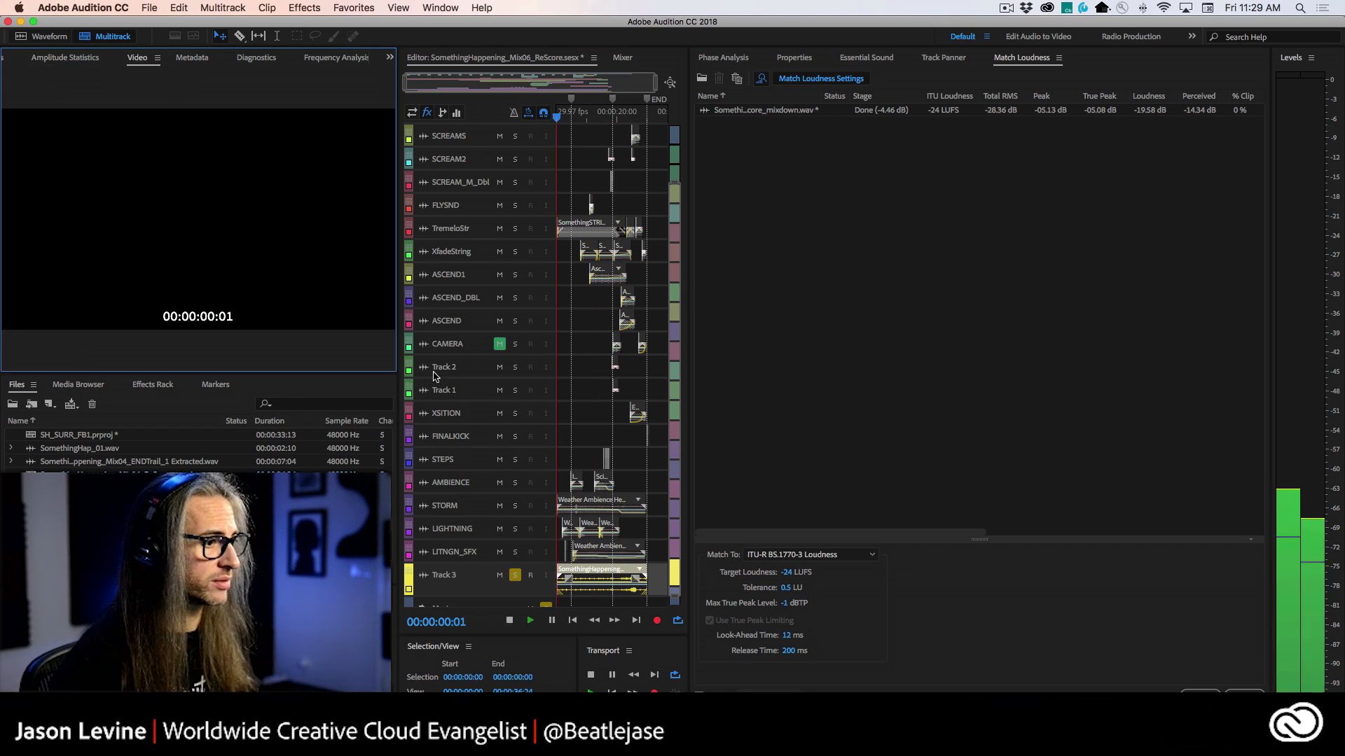
# Step: Monitor the playback with a Loudness Radar Meter inserted on the Master track, and remove the effect after stopping
pyautogui.click(622, 58)
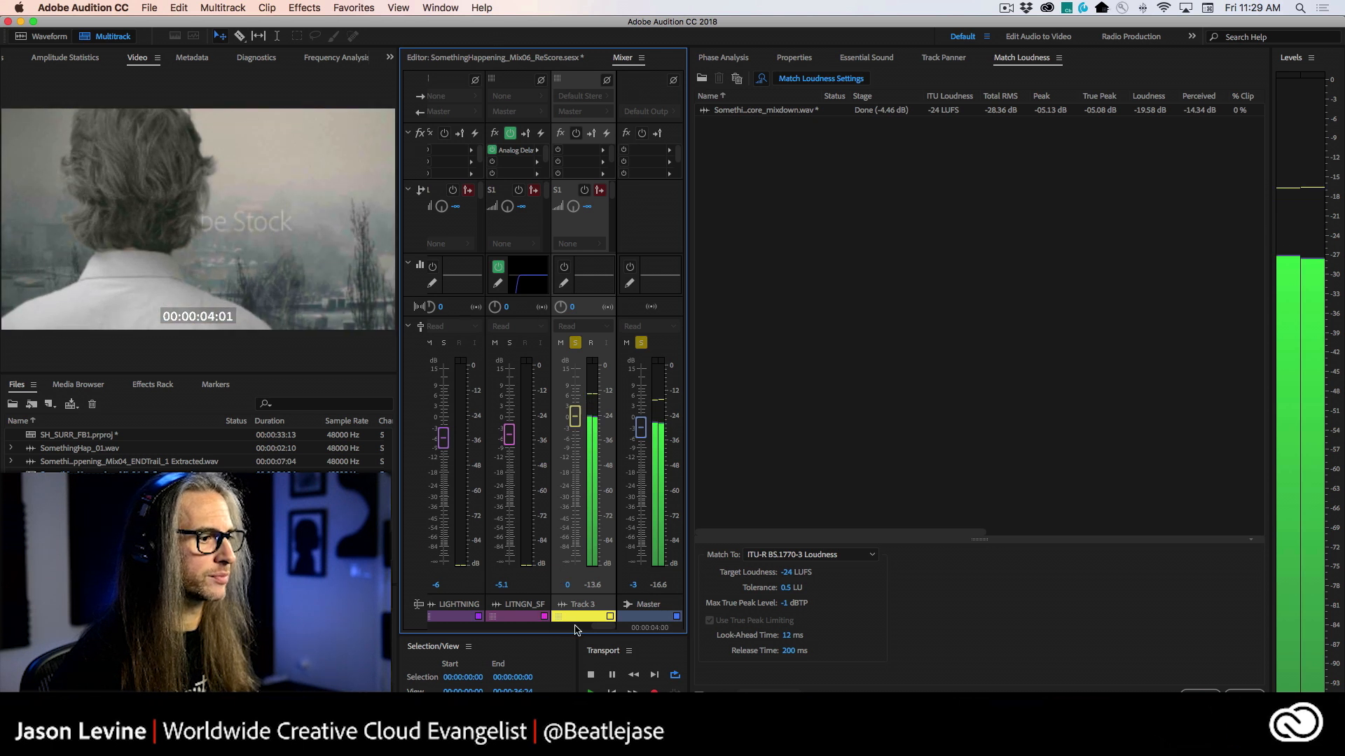
pyautogui.click(669, 149)
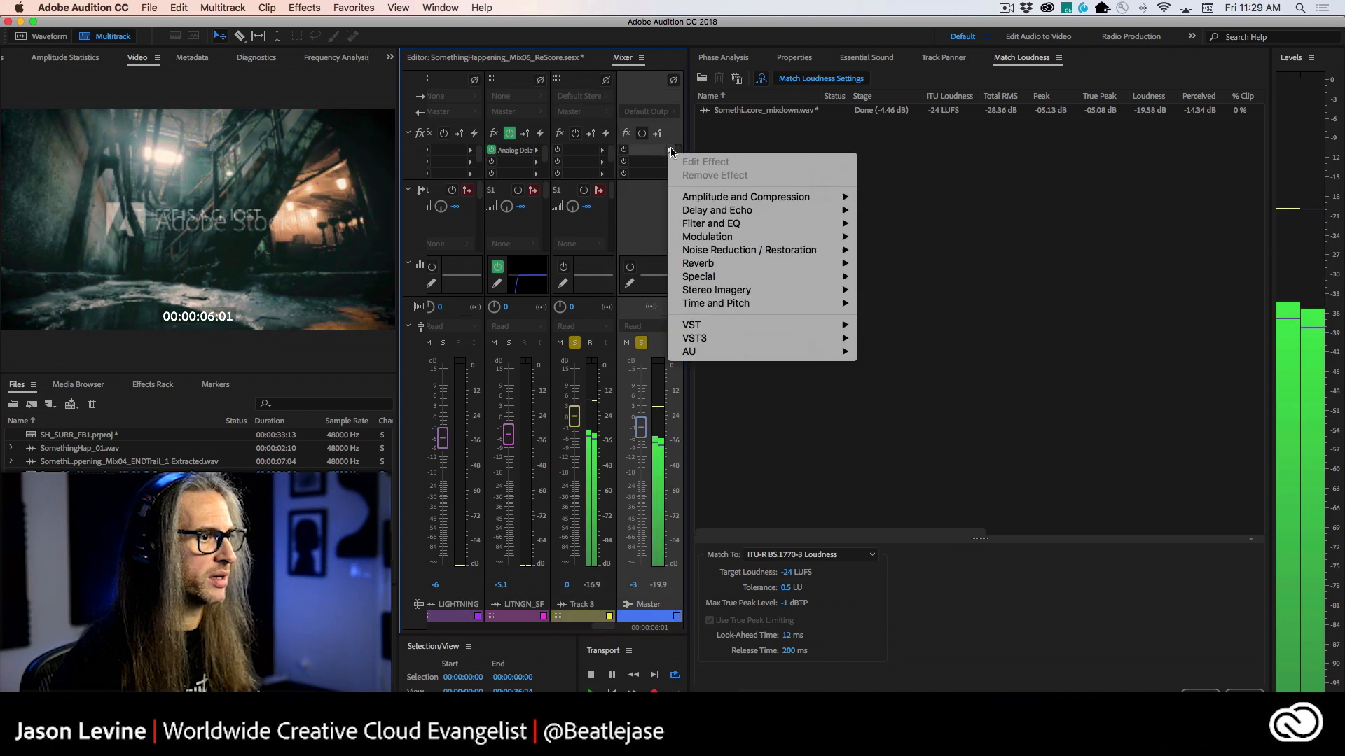
pyautogui.moveTo(761, 290)
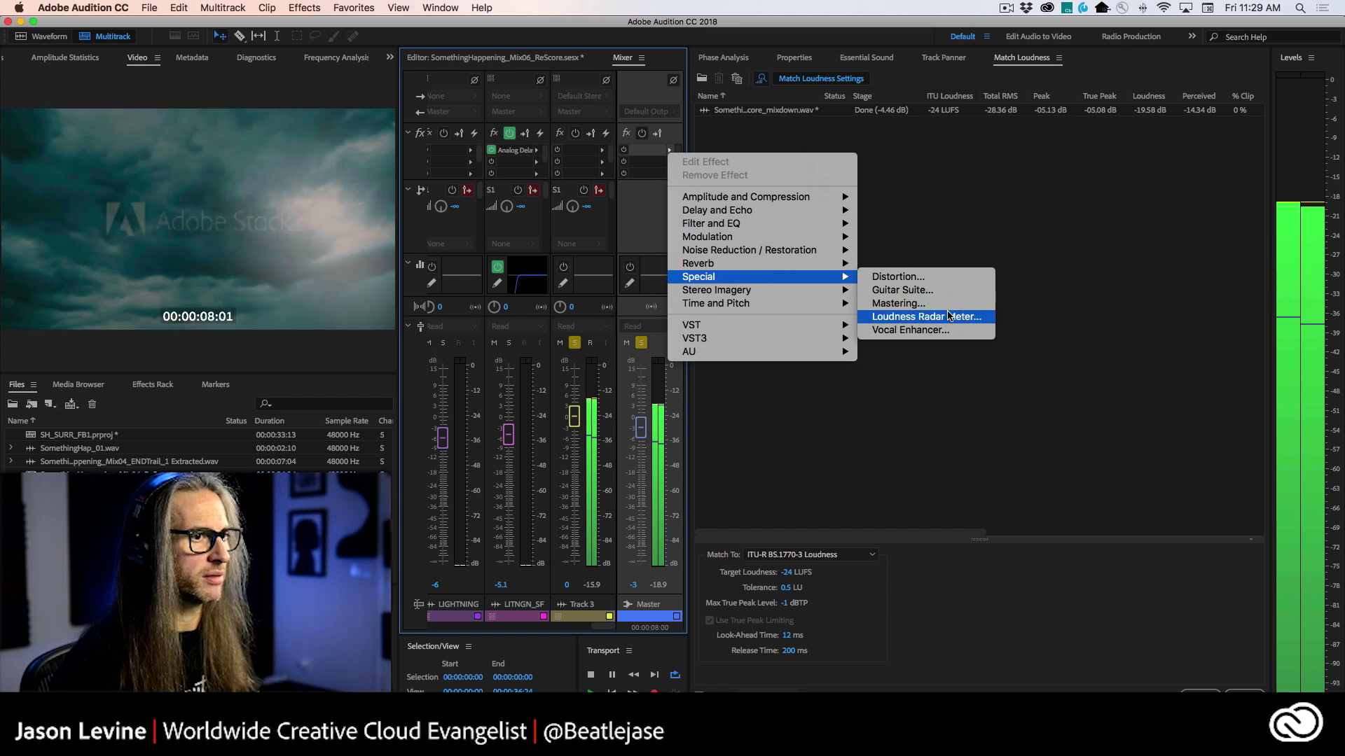
pyautogui.click(911, 317)
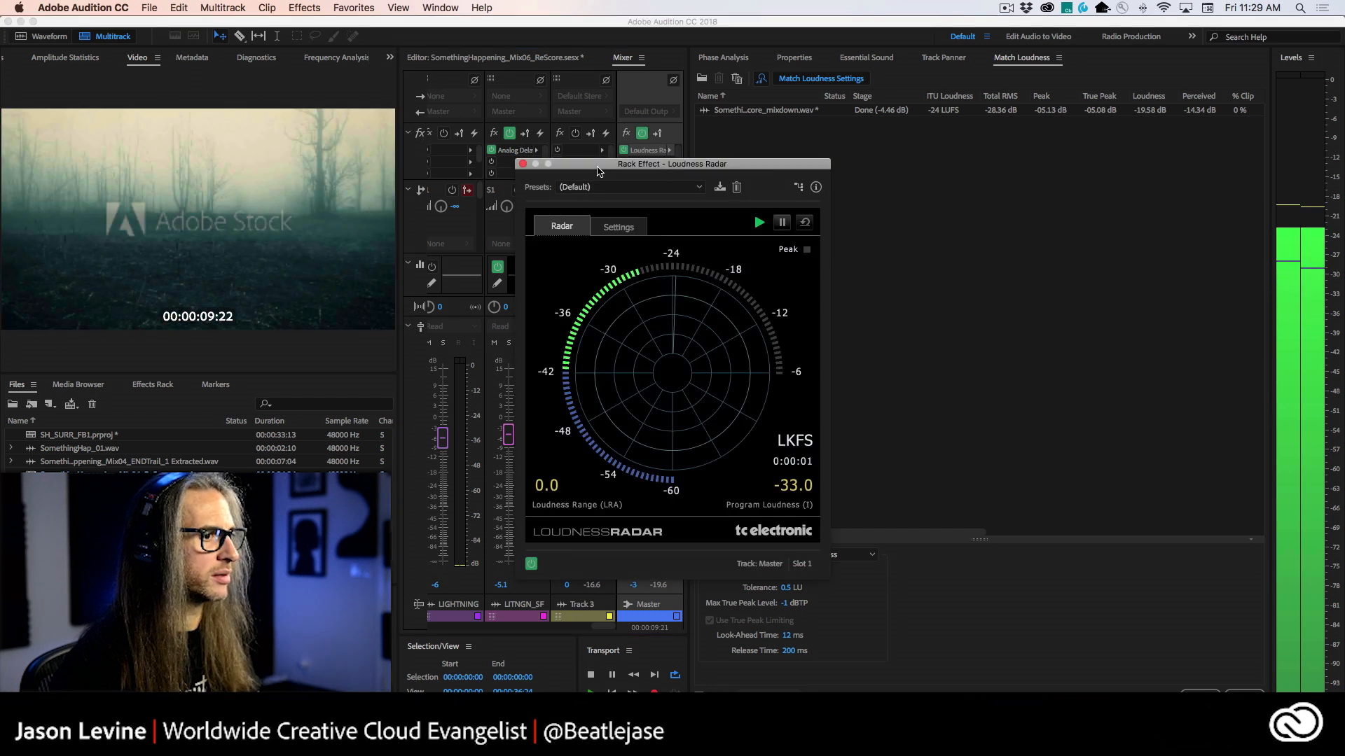
pyautogui.moveTo(602, 165); pyautogui.dragTo(878, 93)
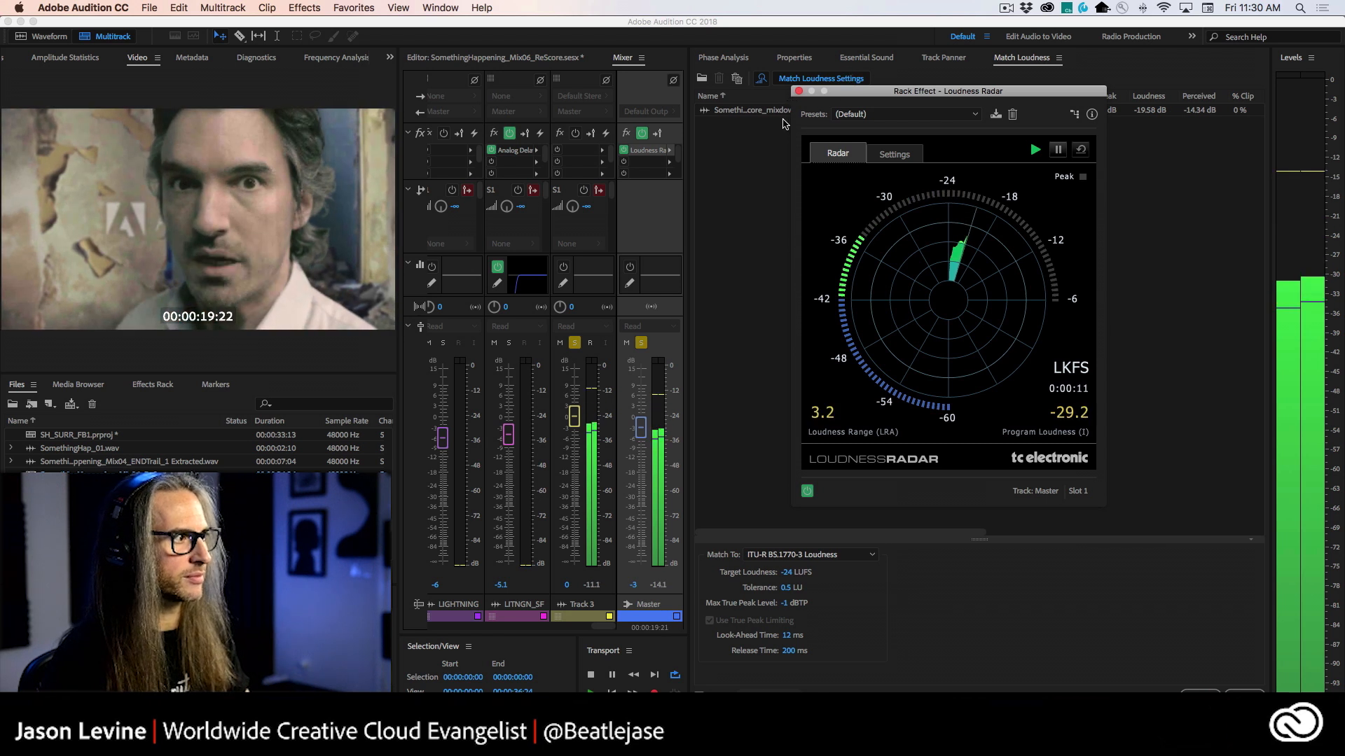
pyautogui.press('space')
pyautogui.click(799, 92)
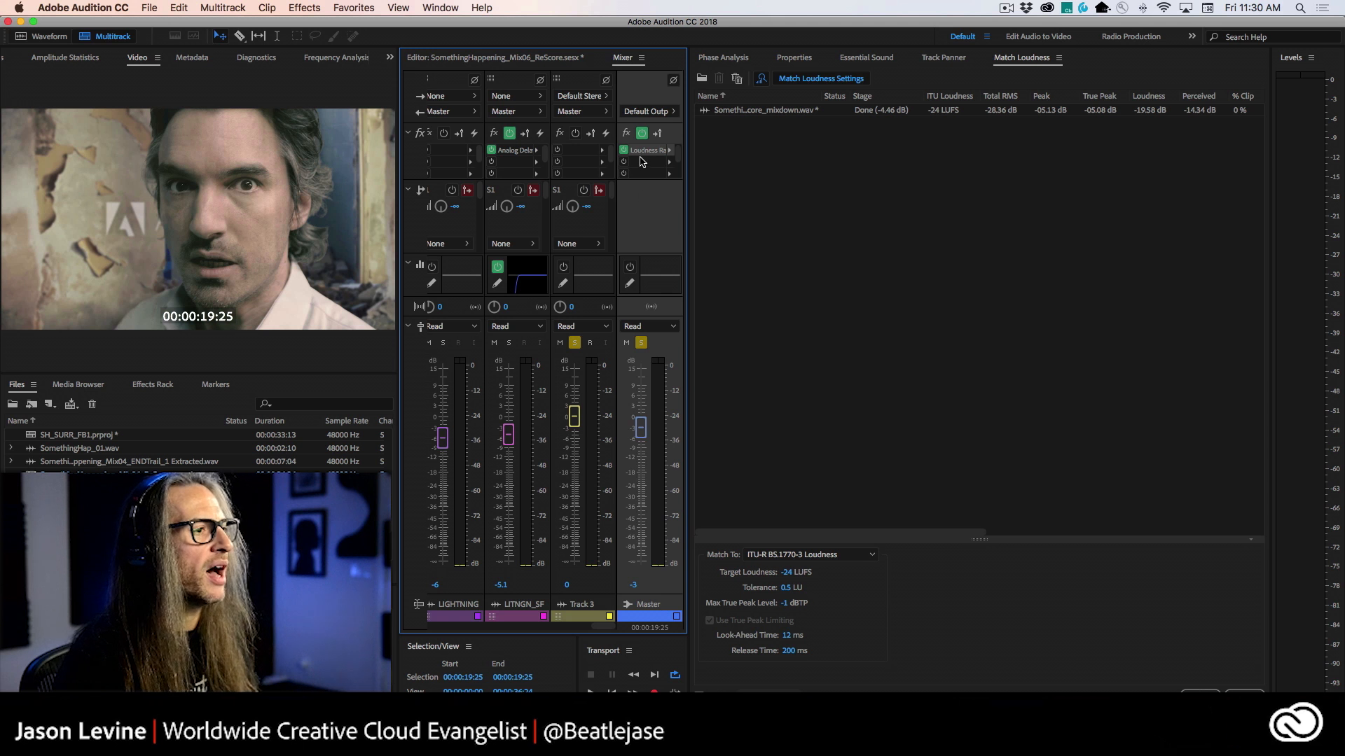
pyautogui.click(670, 152)
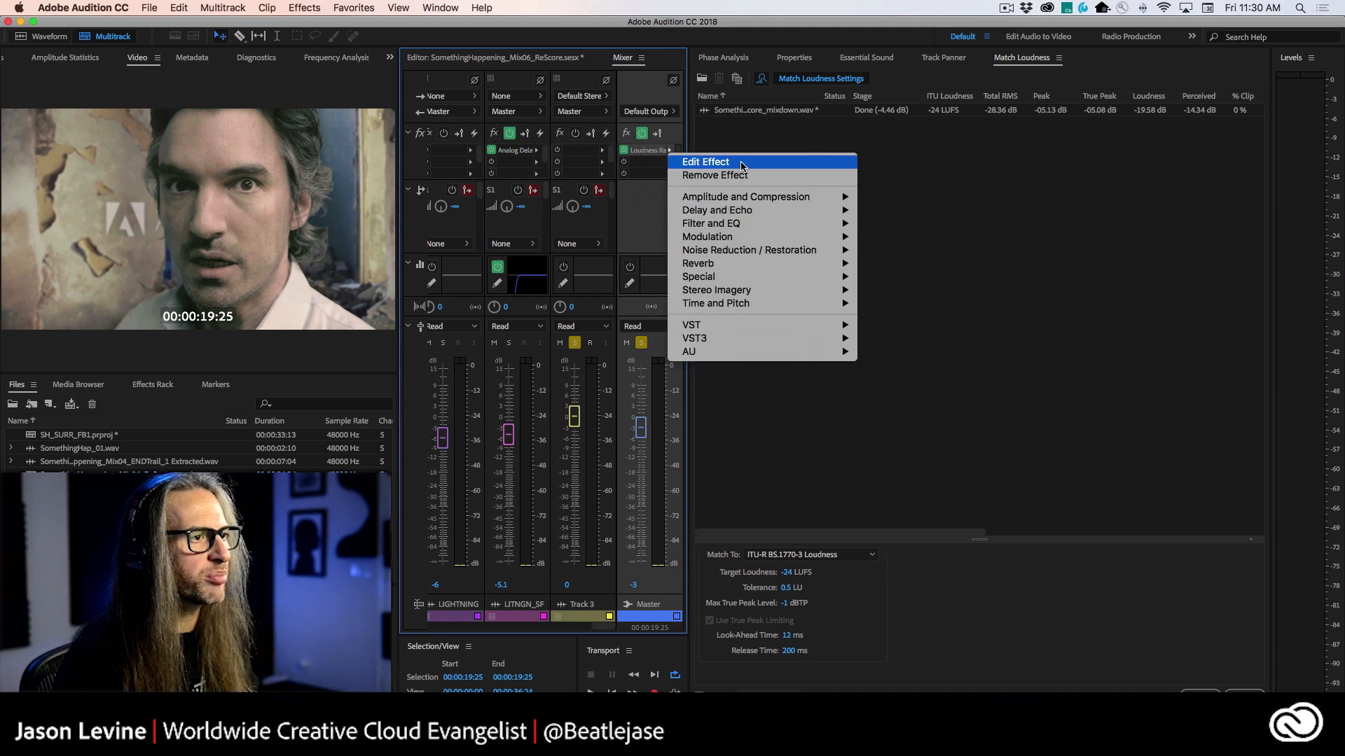
# Step: Examine the option for exporting the multitrack session to Adobe Premiere Pro and switch to Premiere Pro
pyautogui.click(129, 8)
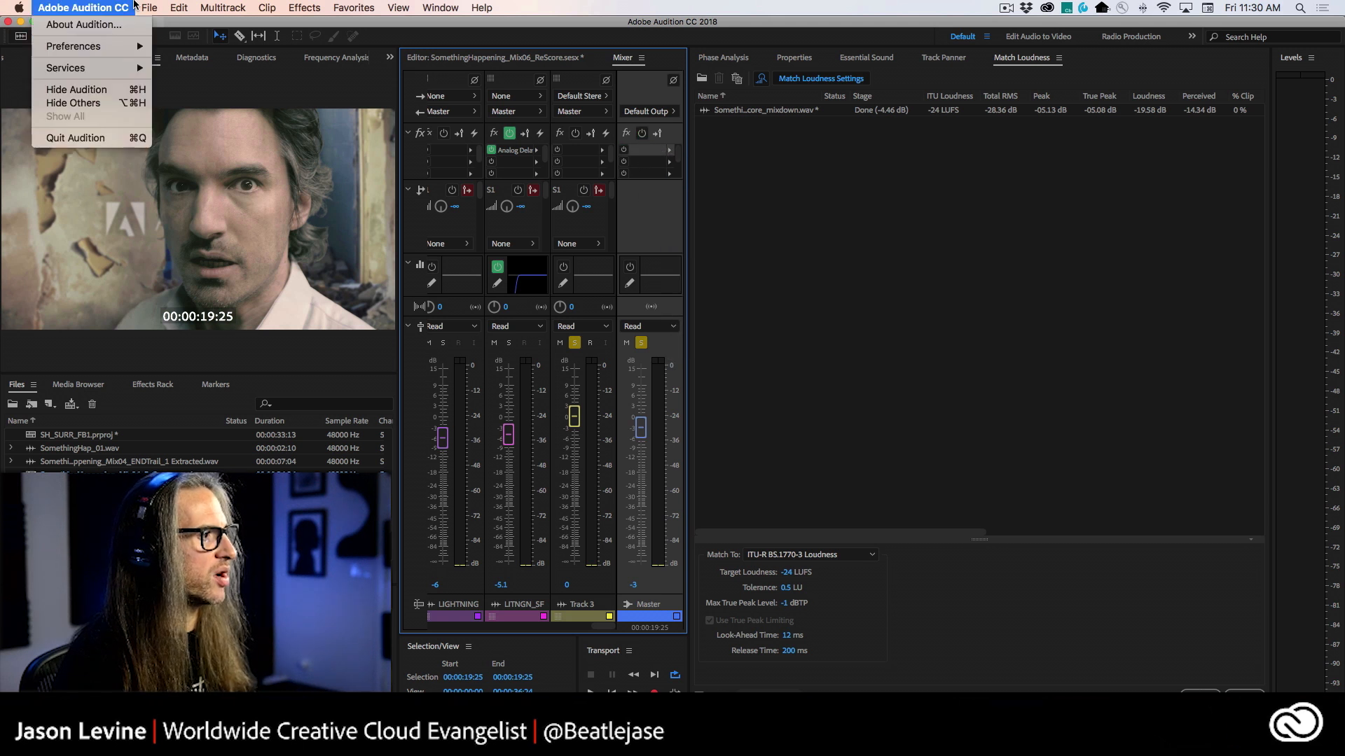
pyautogui.moveTo(149, 8)
pyautogui.moveTo(220, 259)
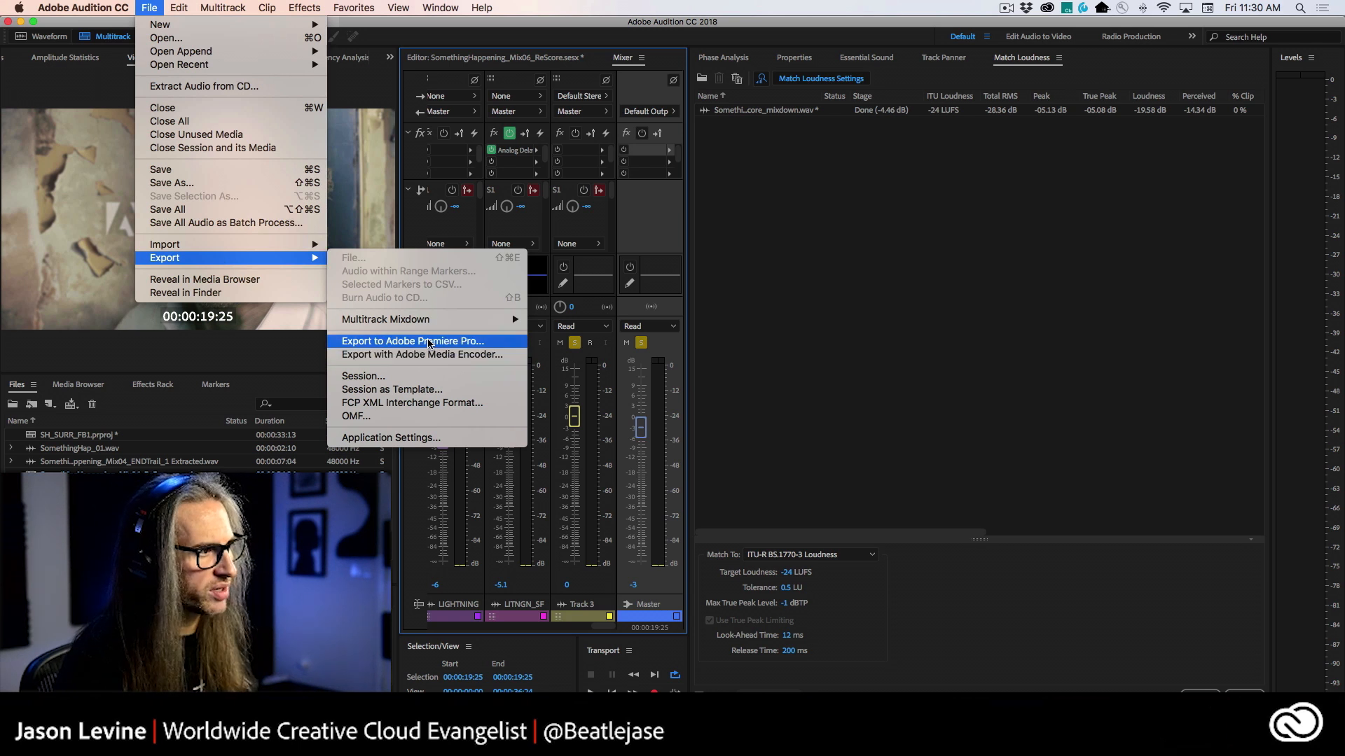
pyautogui.press('Escape')
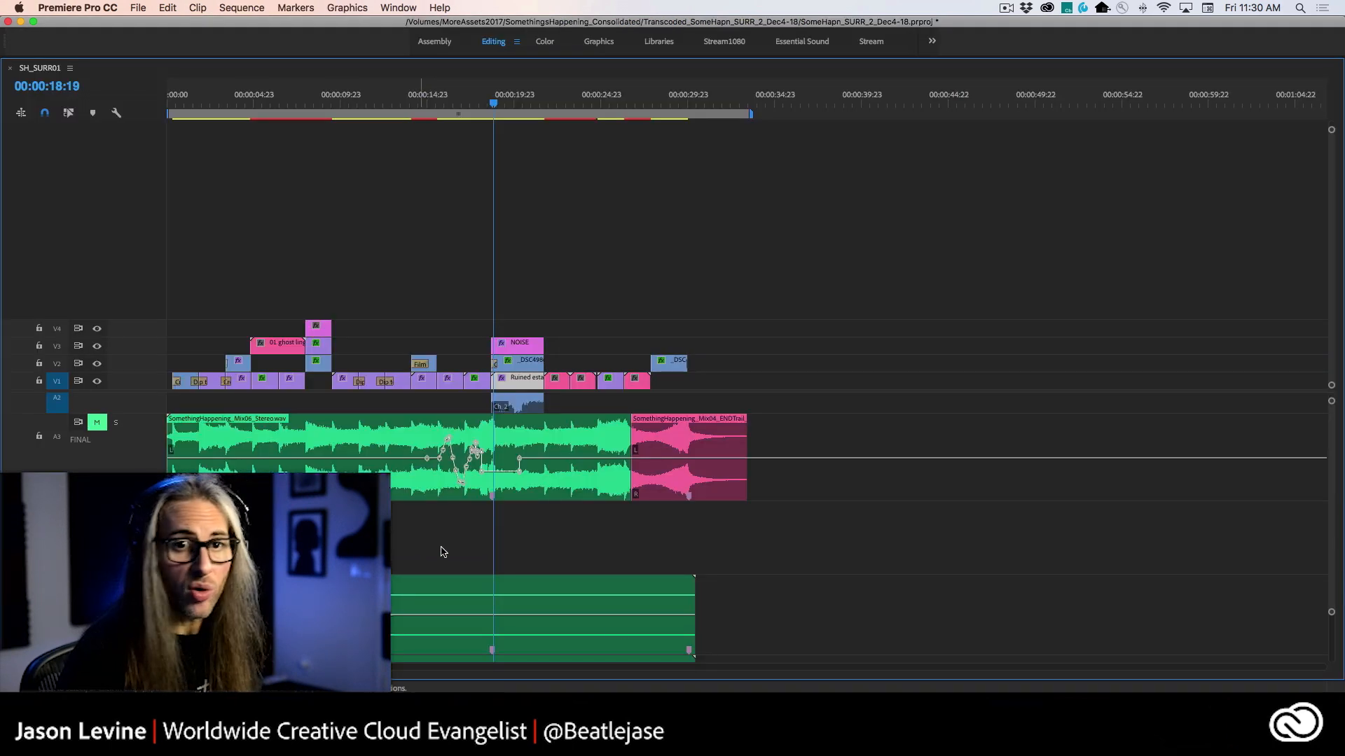
# Step: Restore the maximized SH_SURR01 timeline to the full workspace and examine the media export options
pyautogui.press('`')
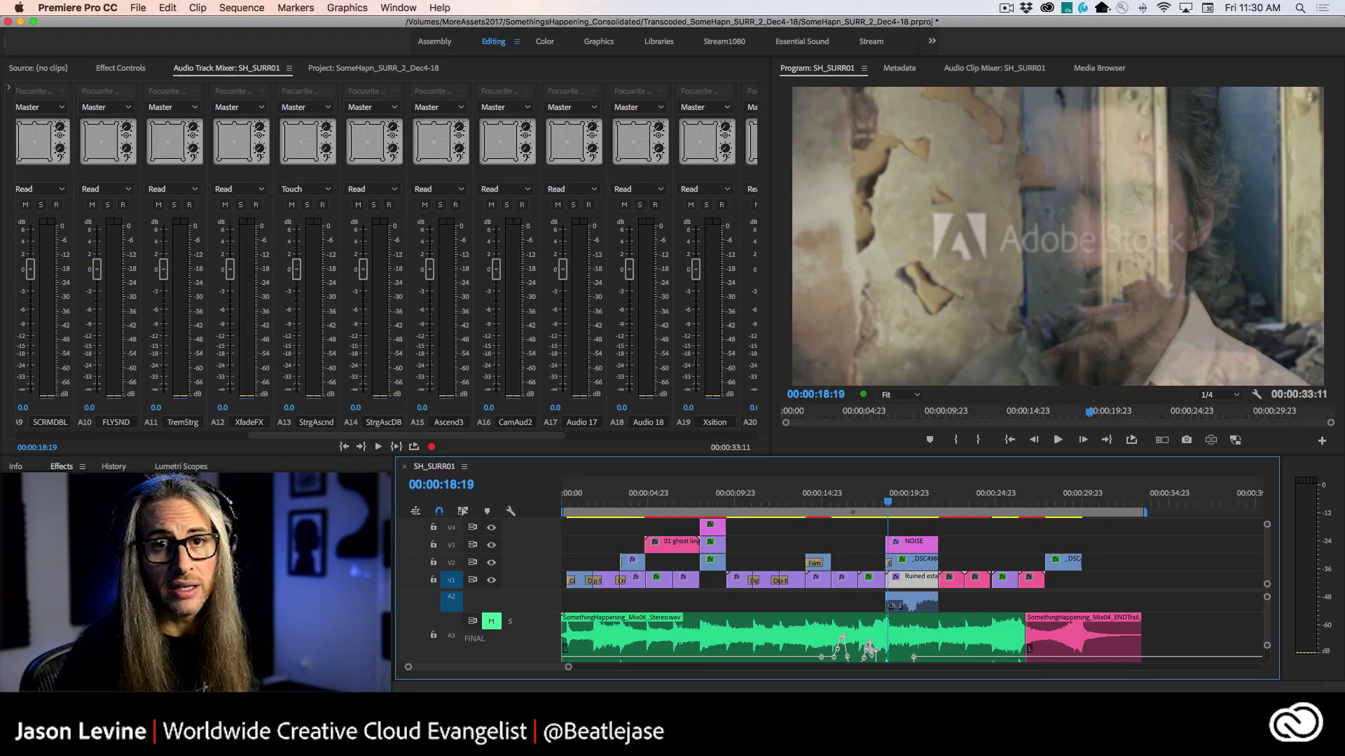
pyautogui.click(138, 8)
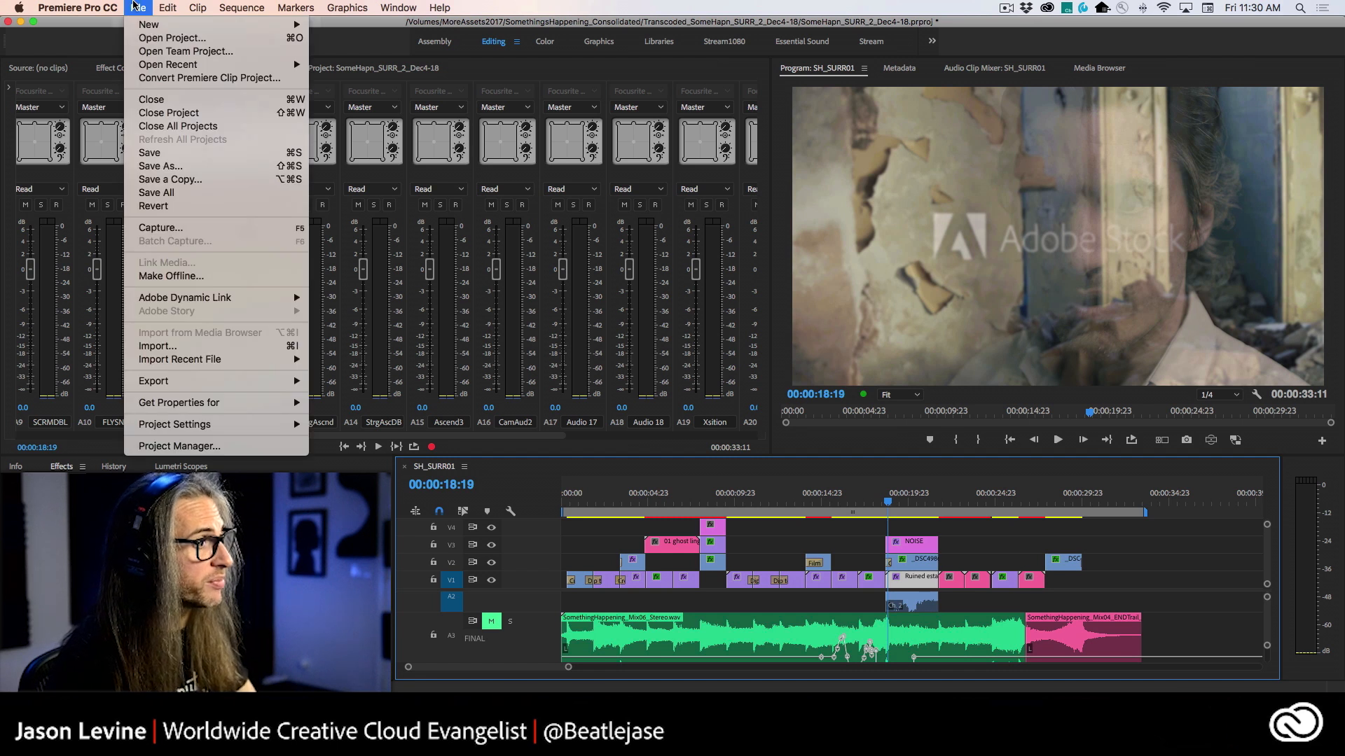
pyautogui.moveTo(176, 383)
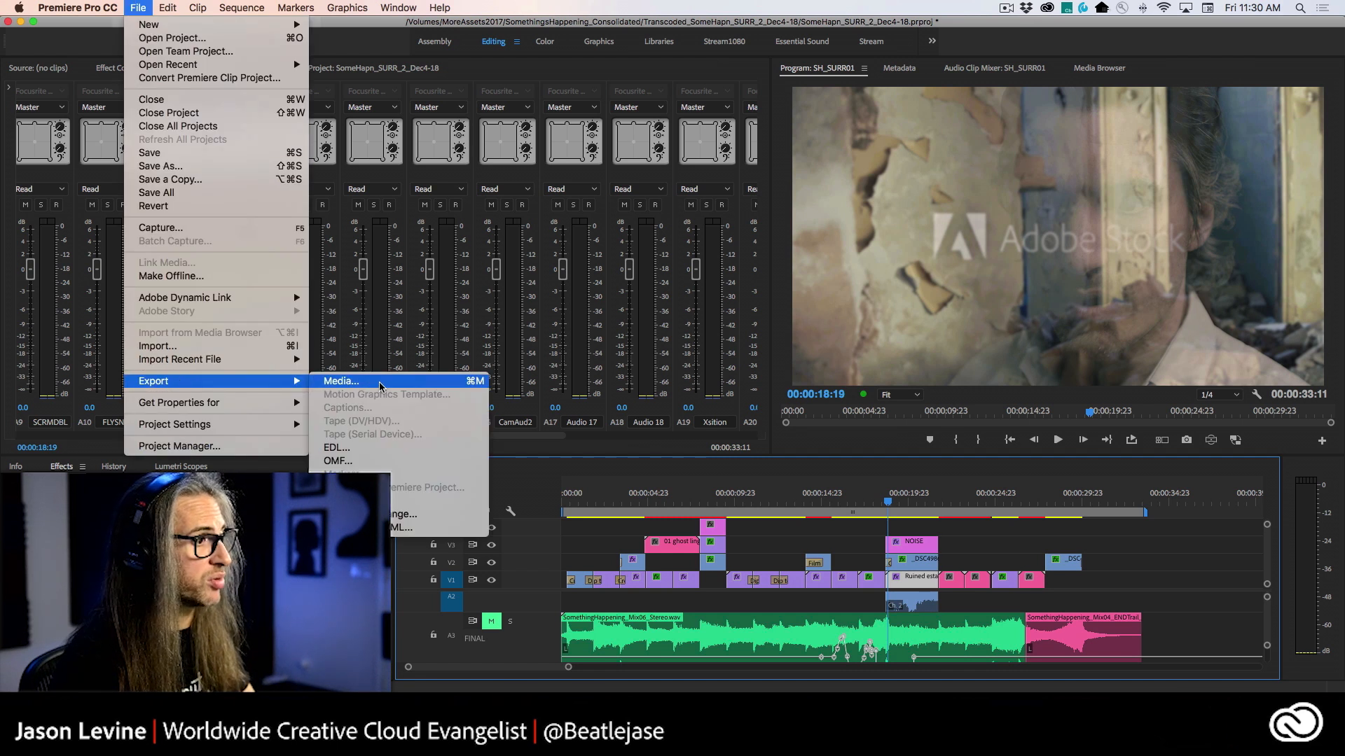
pyautogui.click(295, 7)
# Step: Switch back to Audition, widen the editor area to show the multitrack session and unsolo Track 3
pyautogui.press('super+Tab')
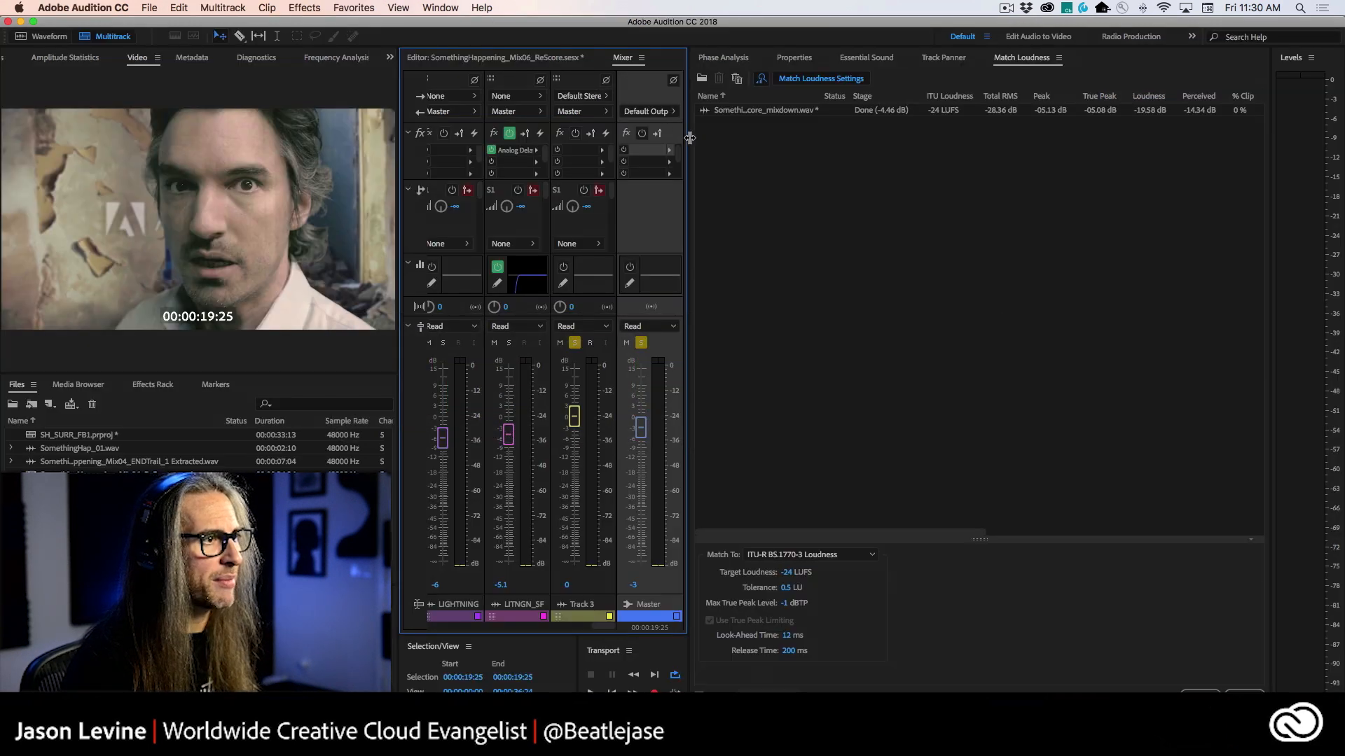
pyautogui.moveTo(689, 138); pyautogui.dragTo(1104, 218)
pyautogui.click(456, 58)
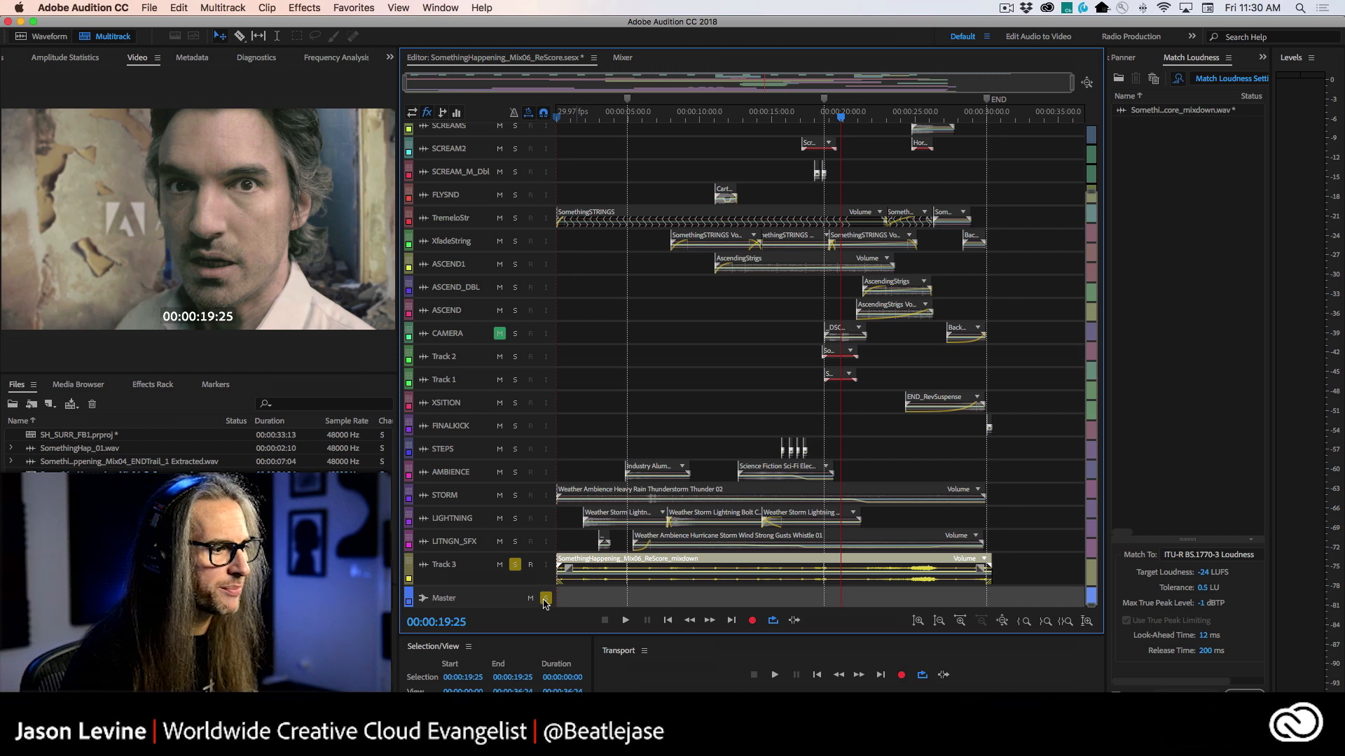
pyautogui.click(515, 564)
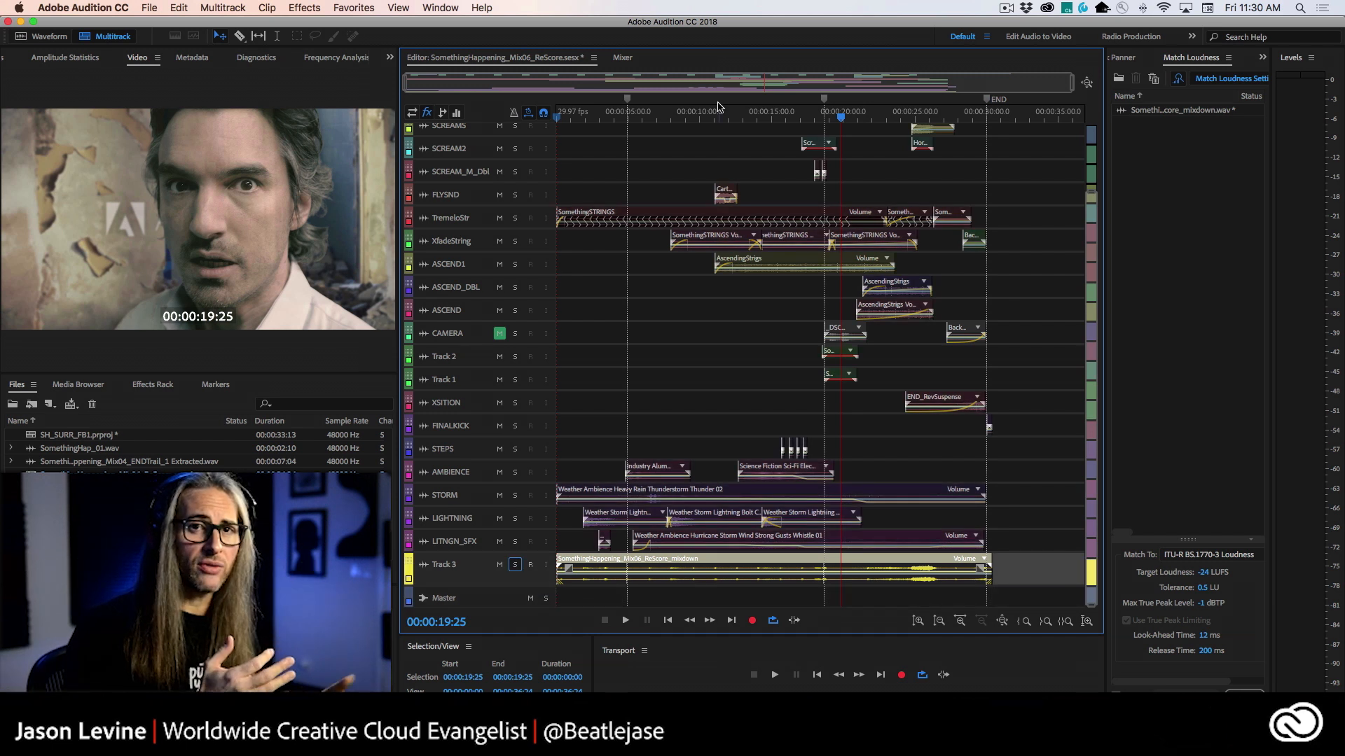